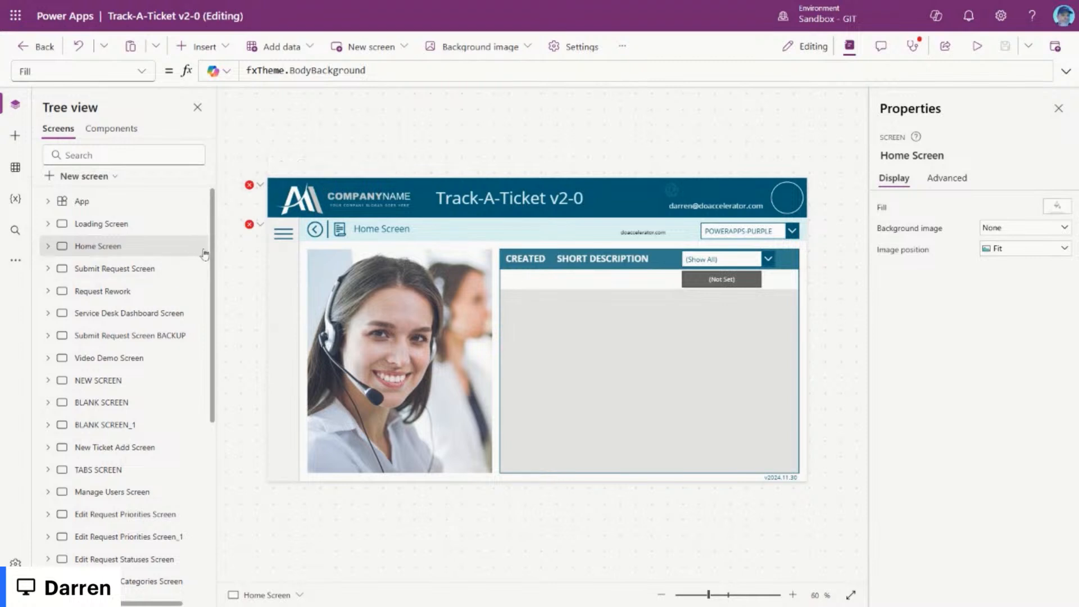
Step: Review the App object's full OnStart formula, including the Patch call that logs to ScreenUse
click(112, 202)
click(144, 73)
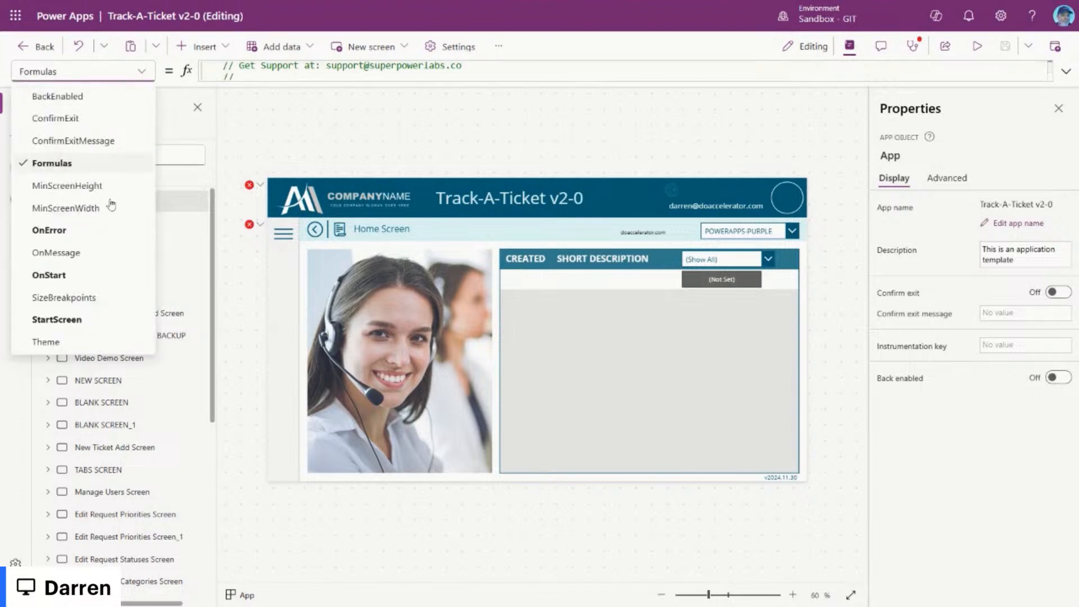
click(98, 276)
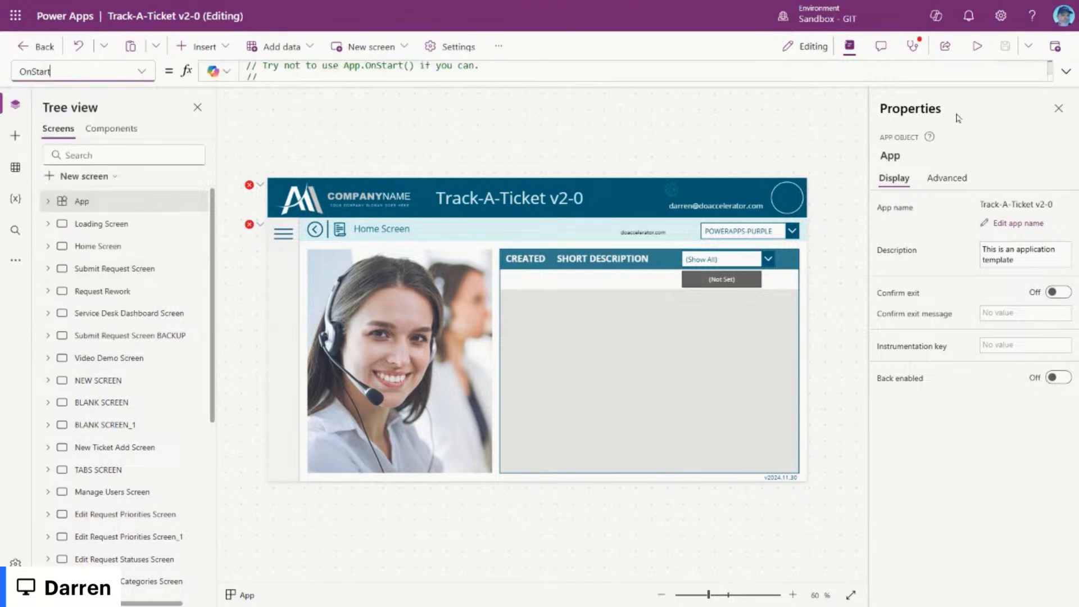
click(1067, 70)
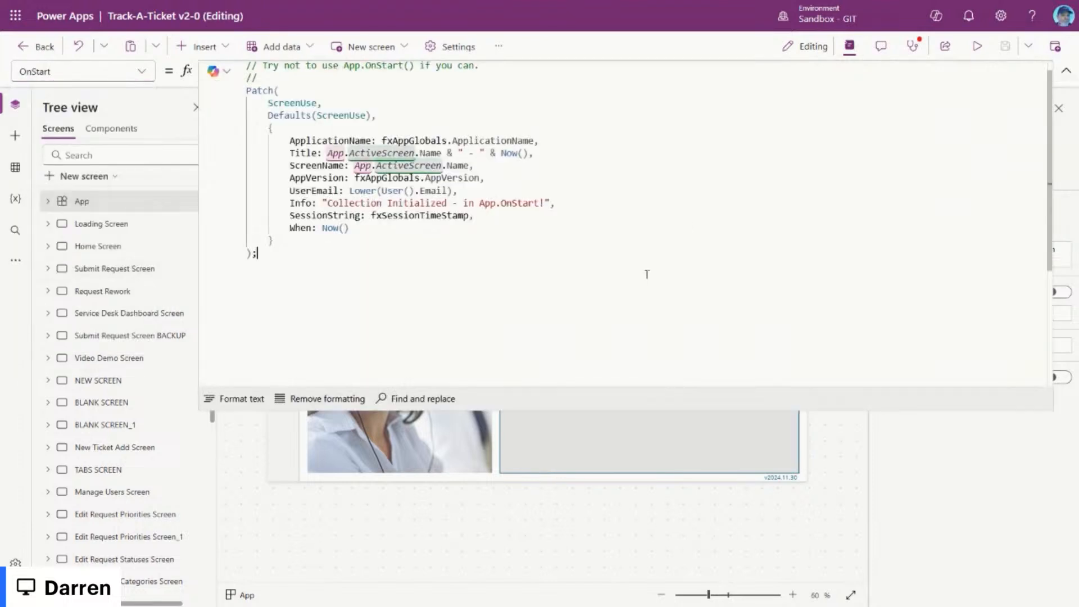
scroll(714, 281, up, 1)
drag(334, 279, 225, 111)
click(555, 293)
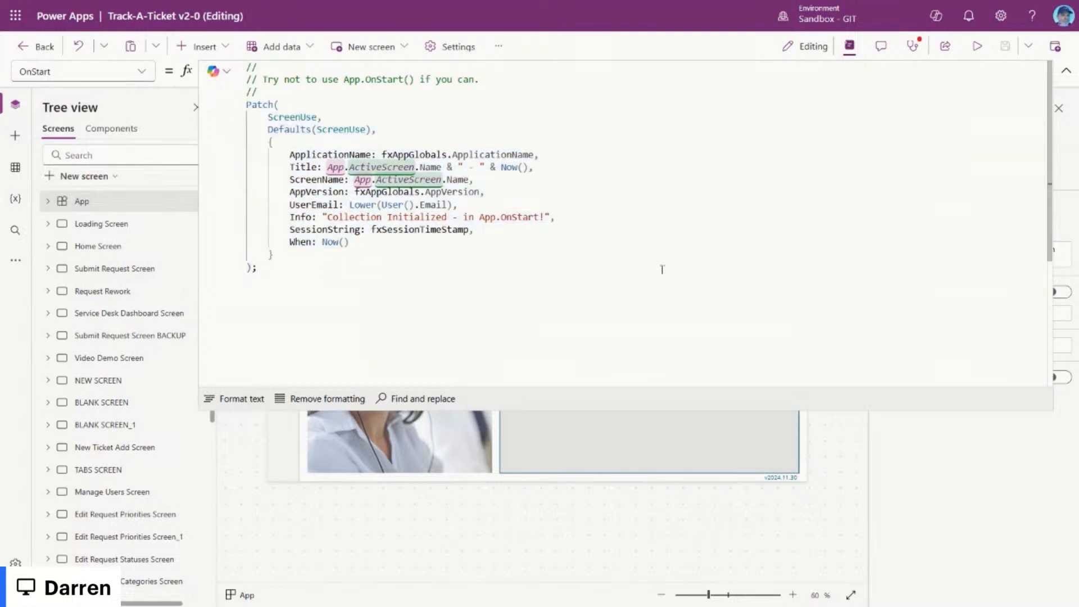
click(1062, 77)
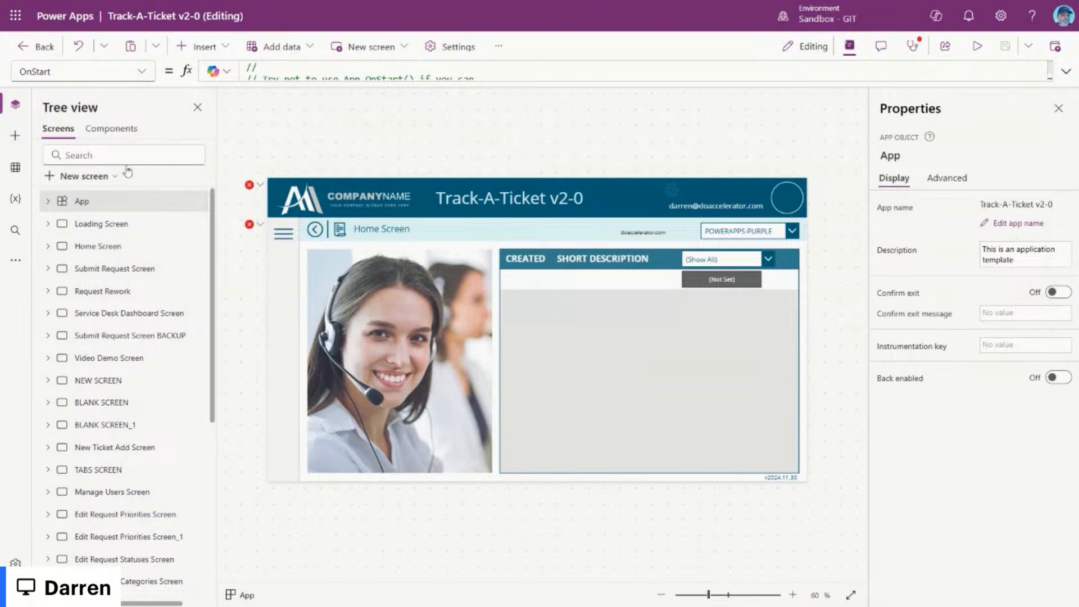
Step: Review the named formulas in the App object's Formulas property
click(141, 73)
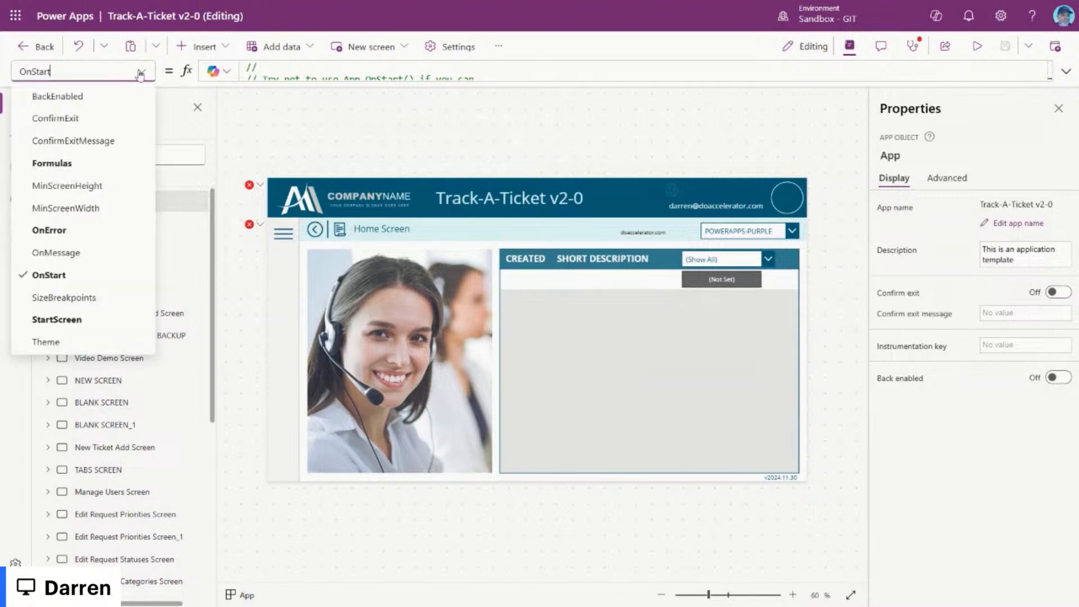
click(93, 165)
click(1065, 76)
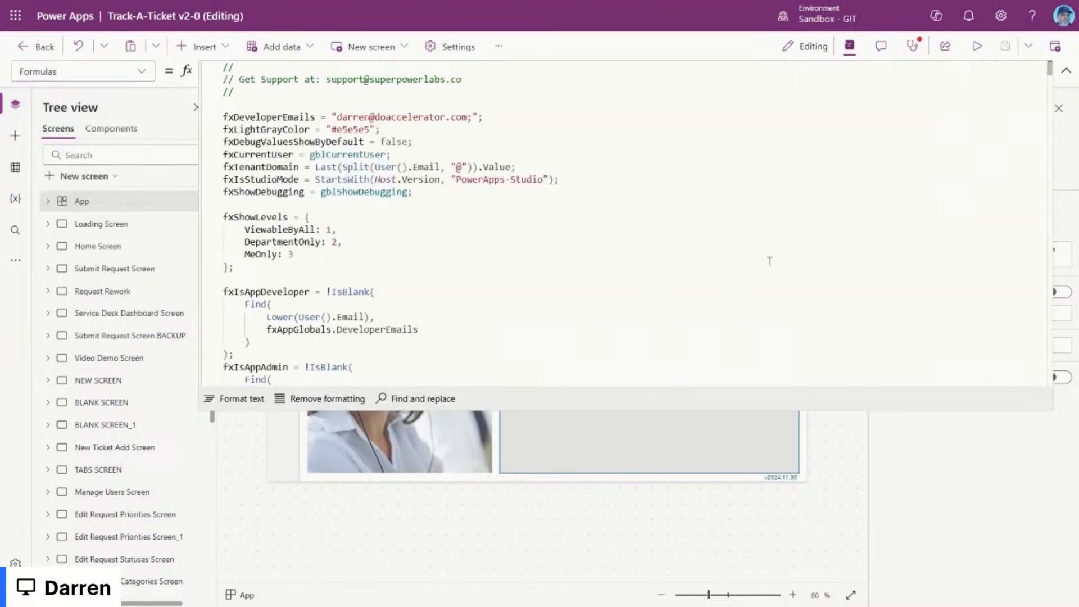
mouse_move(1050, 73)
mouse_down()
mouse_move(1047, 382)
mouse_move(1050, 71)
mouse_up()
click(1066, 70)
Step: Read through the Loading Screen's entire OnVisible formula
click(115, 230)
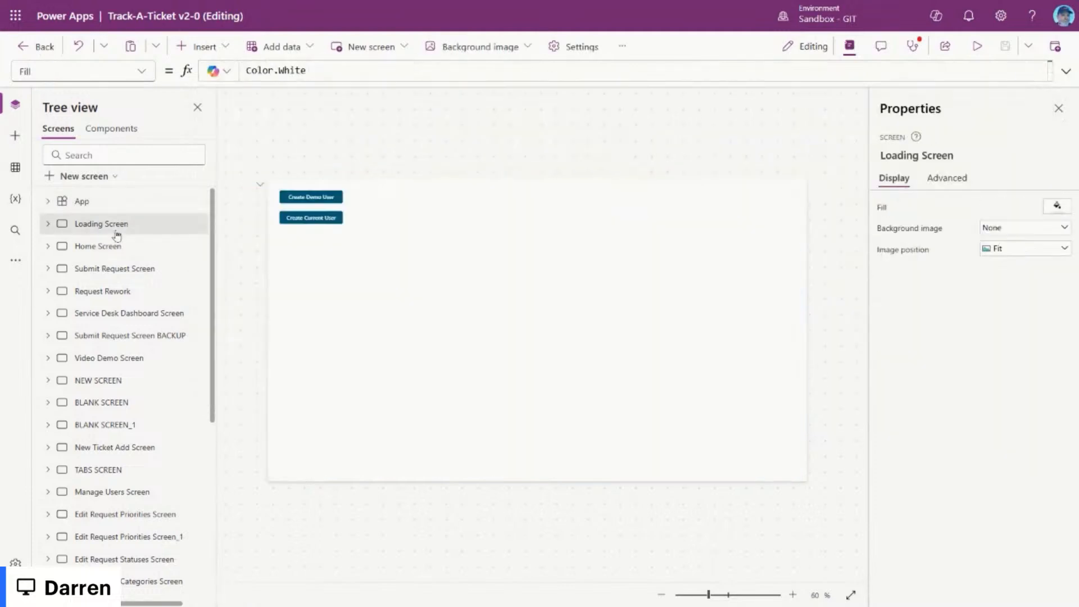
click(947, 177)
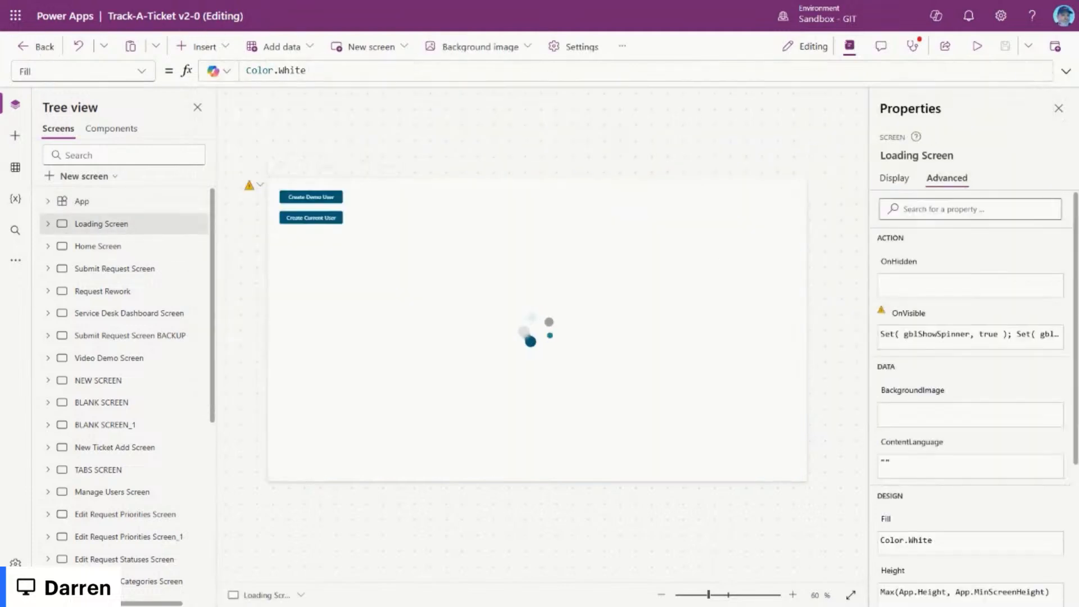
click(922, 315)
click(1066, 72)
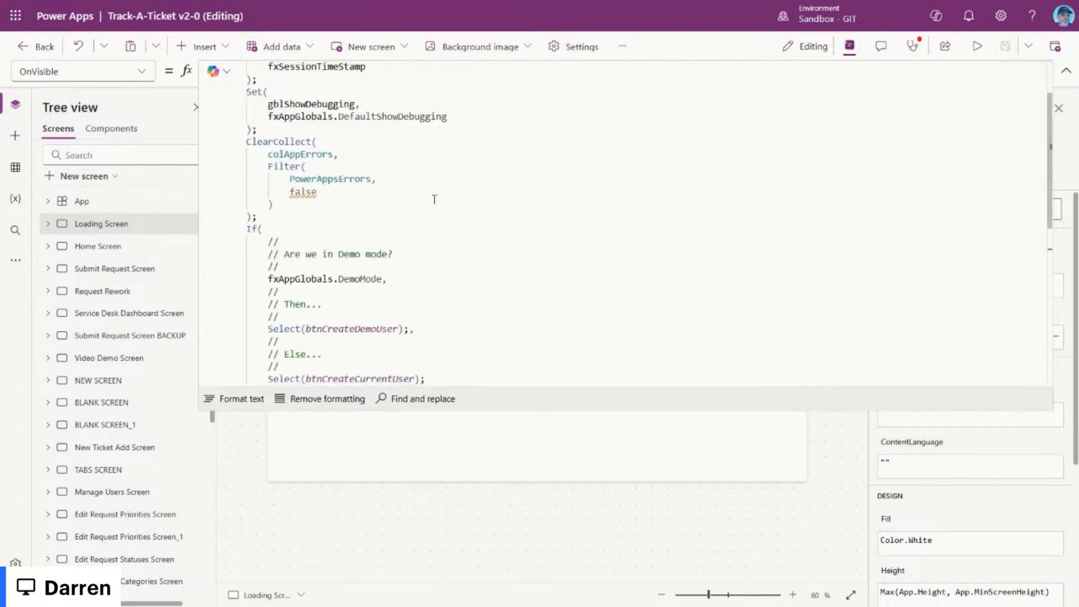
scroll(759, 309, up, 3)
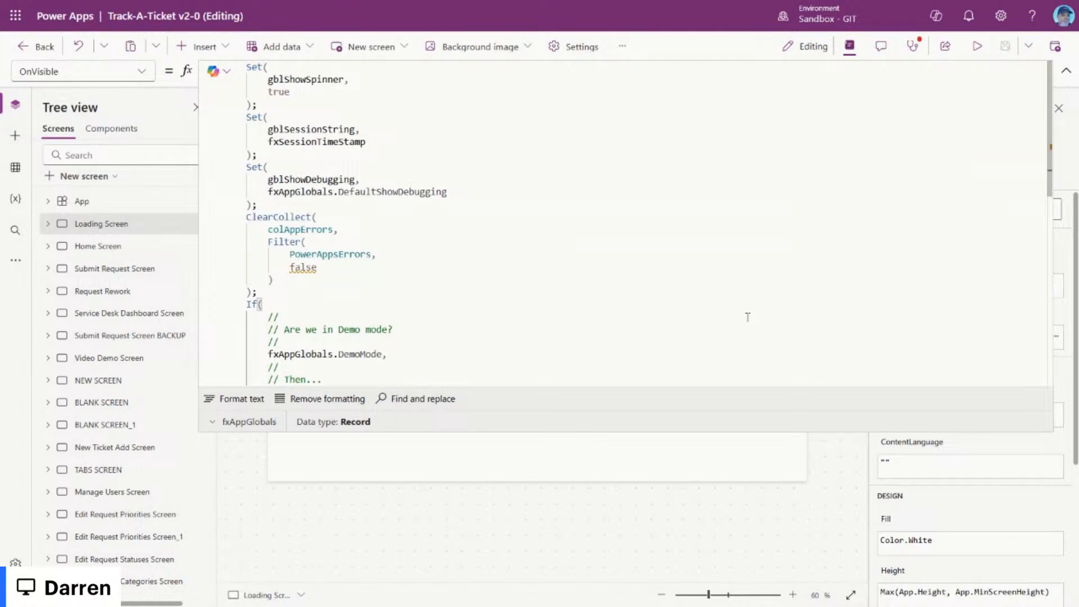
scroll(747, 315, down, 5)
scroll(855, 263, up, 5)
click(1066, 72)
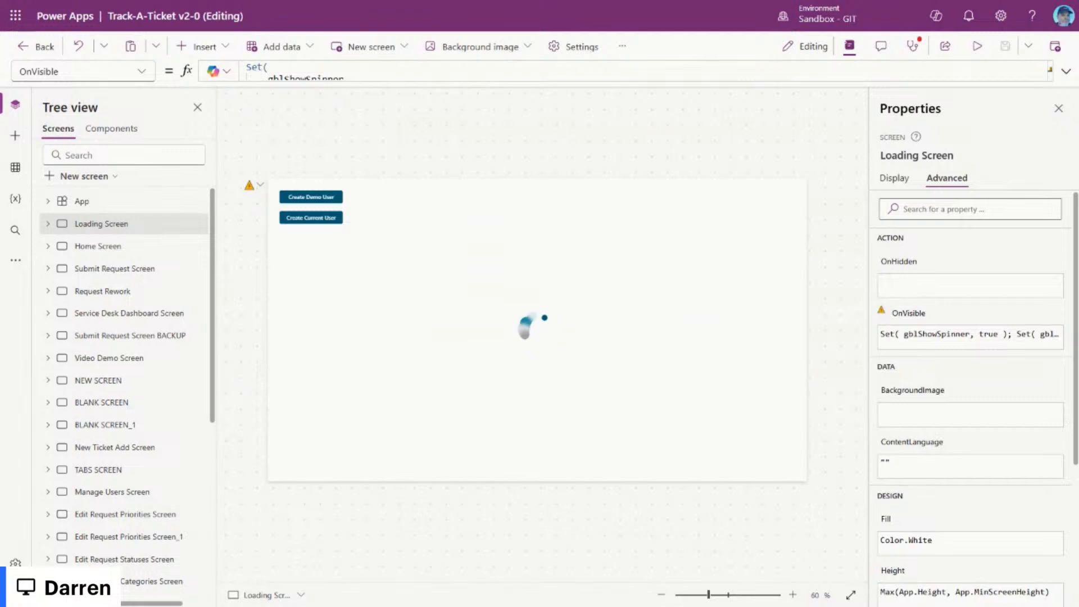
Step: From the Home Screen, inspect the formula errors and warnings in the App checker, then return to the screen's properties
click(144, 251)
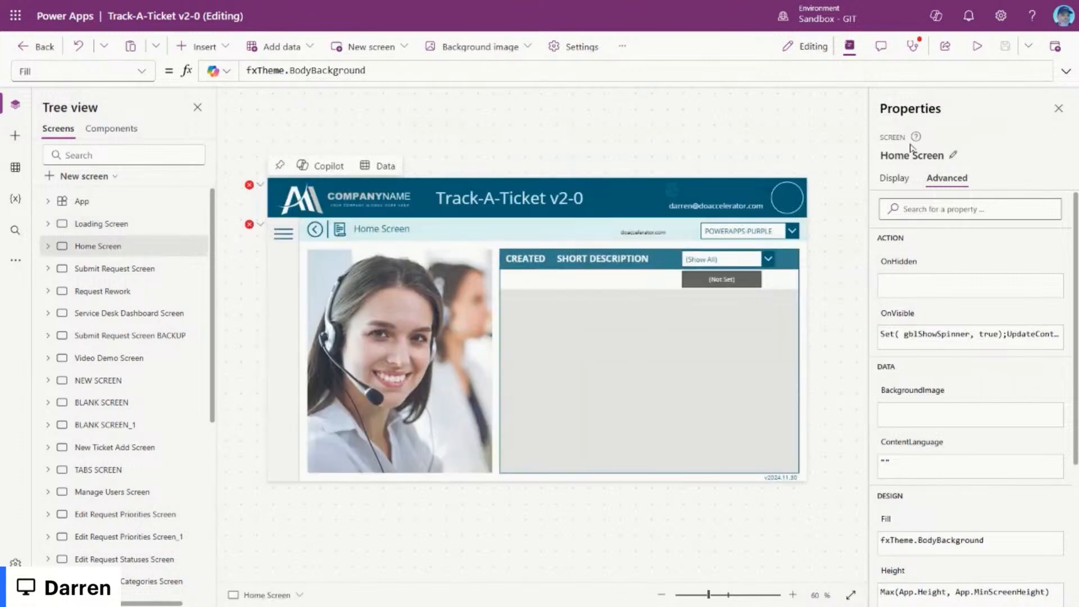
click(912, 47)
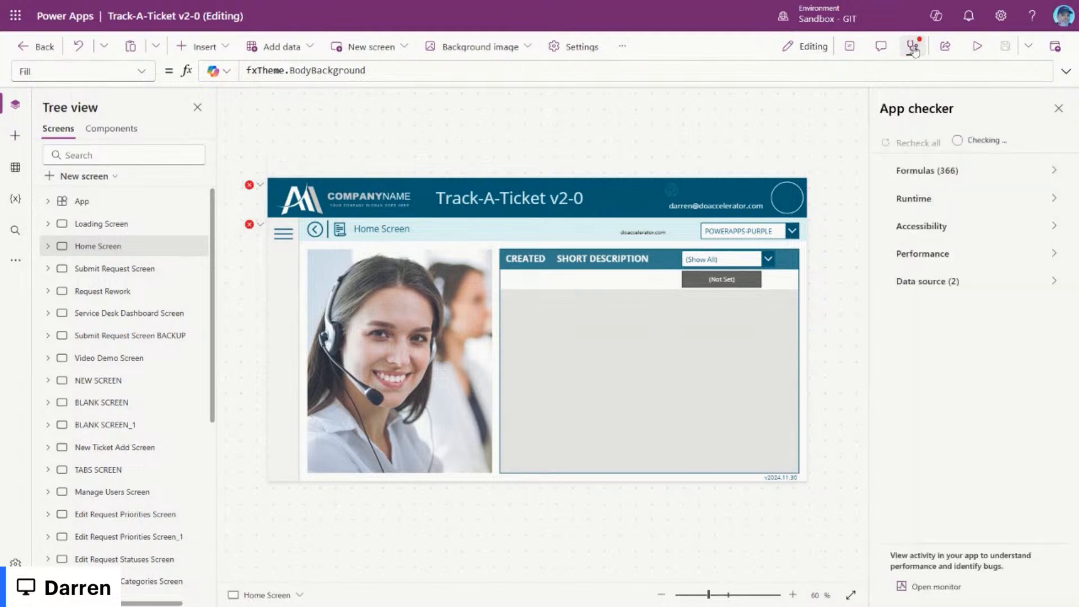
click(970, 179)
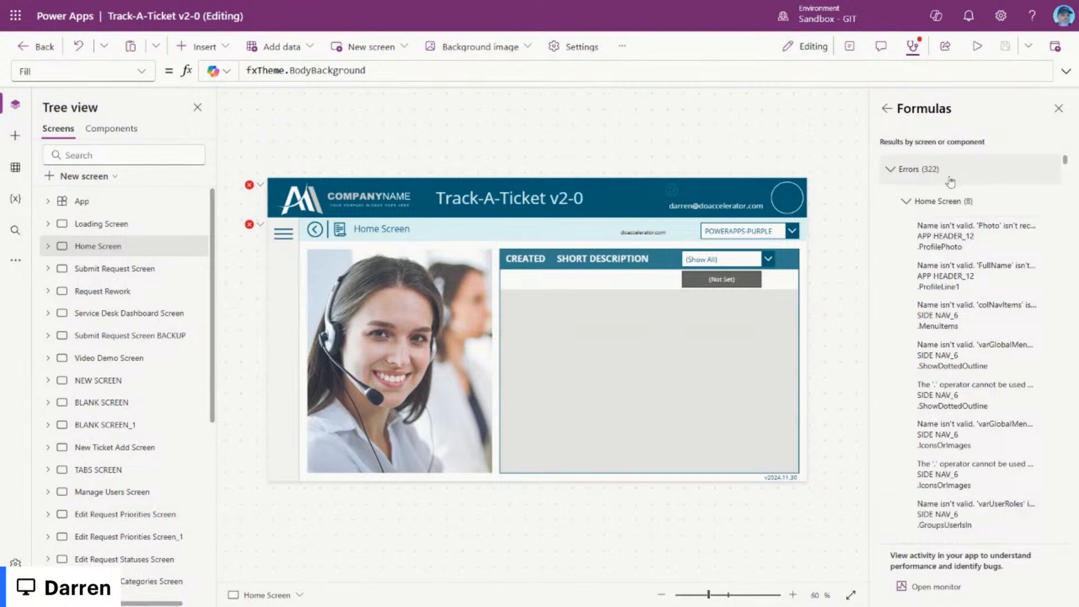
click(887, 171)
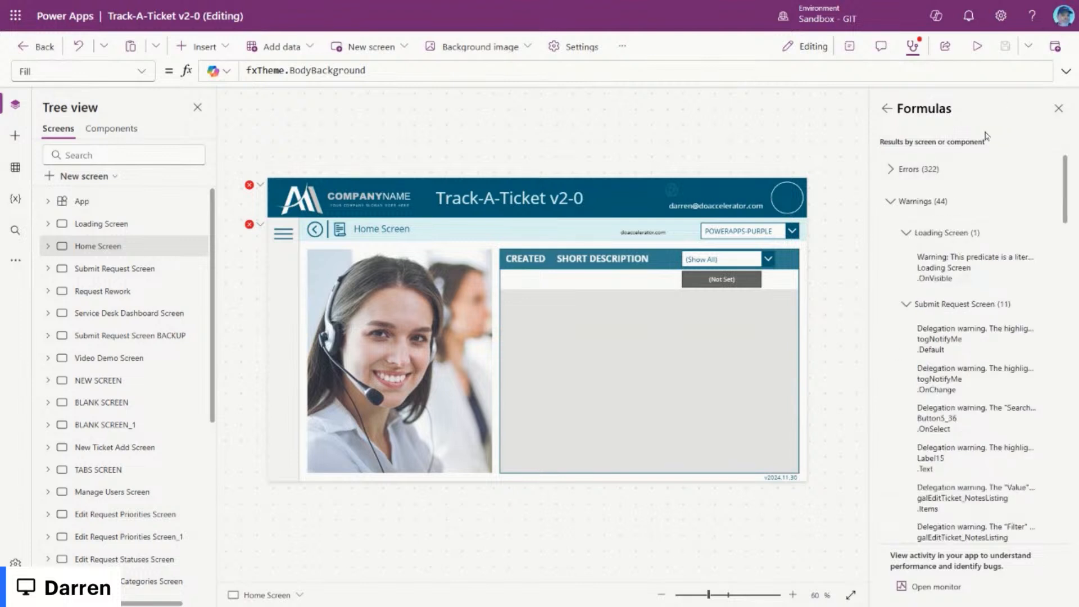
click(887, 109)
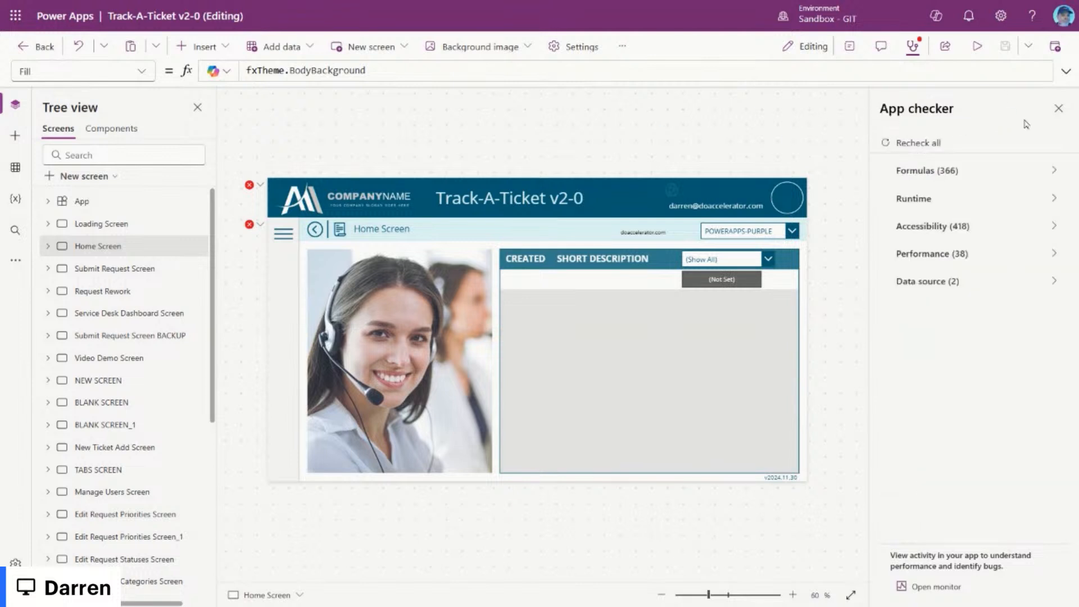
click(849, 46)
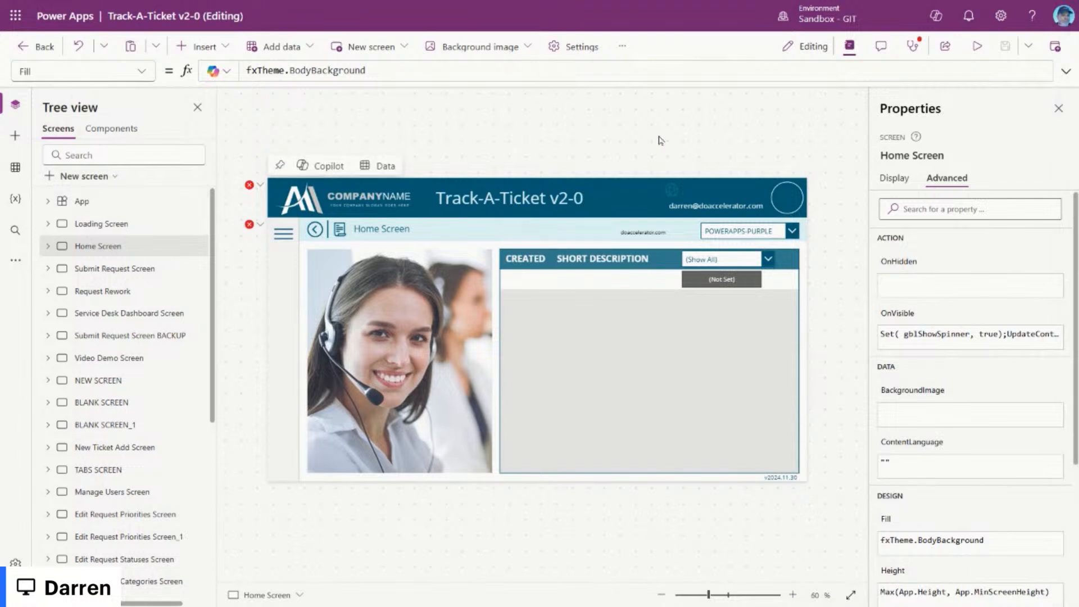
Step: Open the Home Screen app header's ProfilePhoto error in the formula bar and copy the variable name gblCurrentUser
click(253, 184)
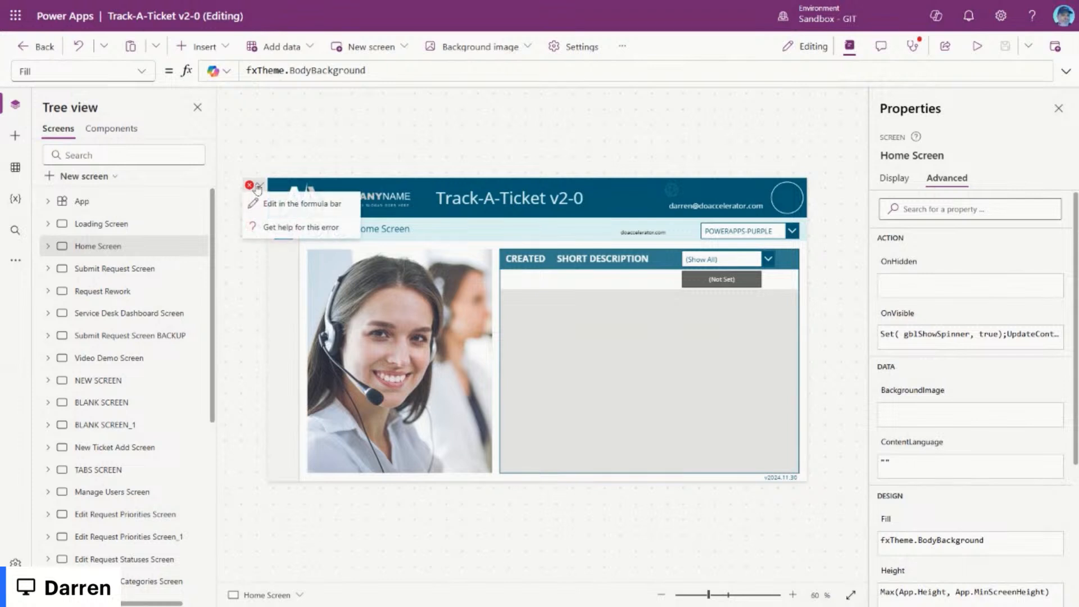
click(316, 211)
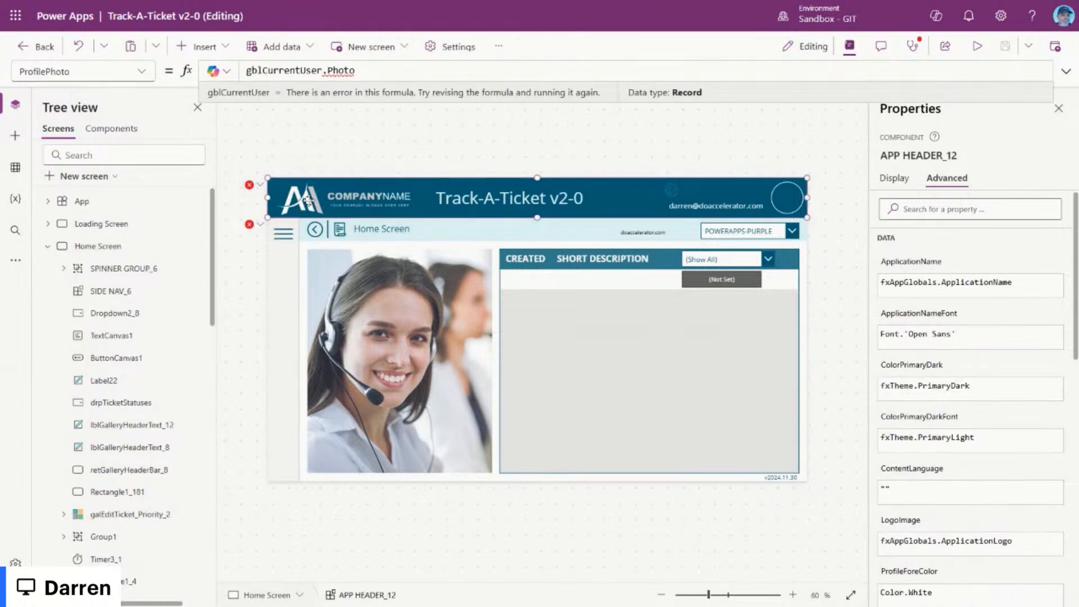
double_click(260, 70)
key(ctrl+c)
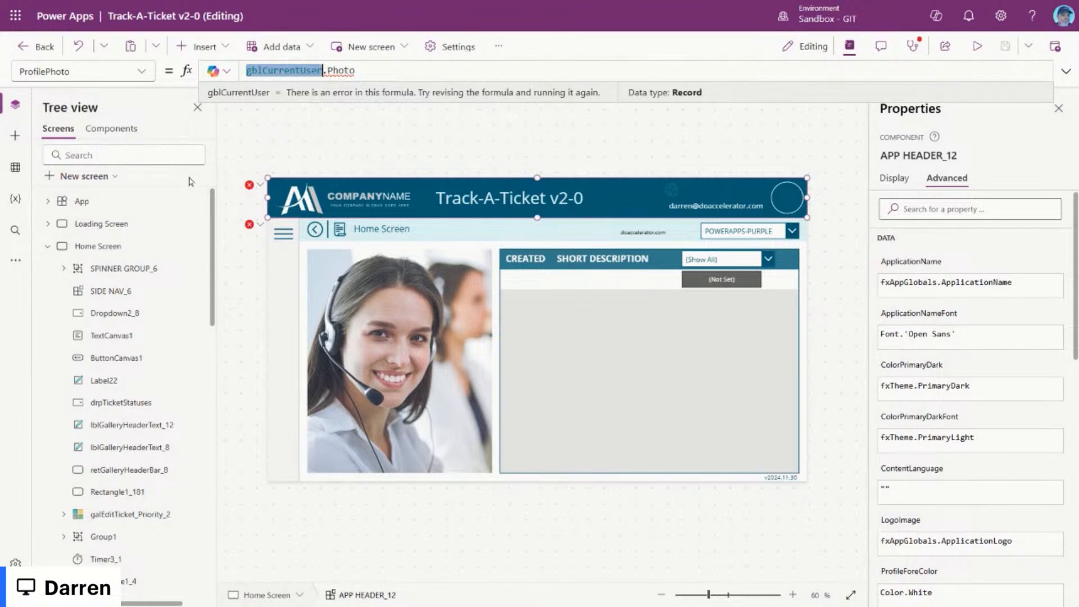
Step: Search the App object's Formulas property for gblCurrentUser and inspect the fxCurrentUser definition
click(110, 201)
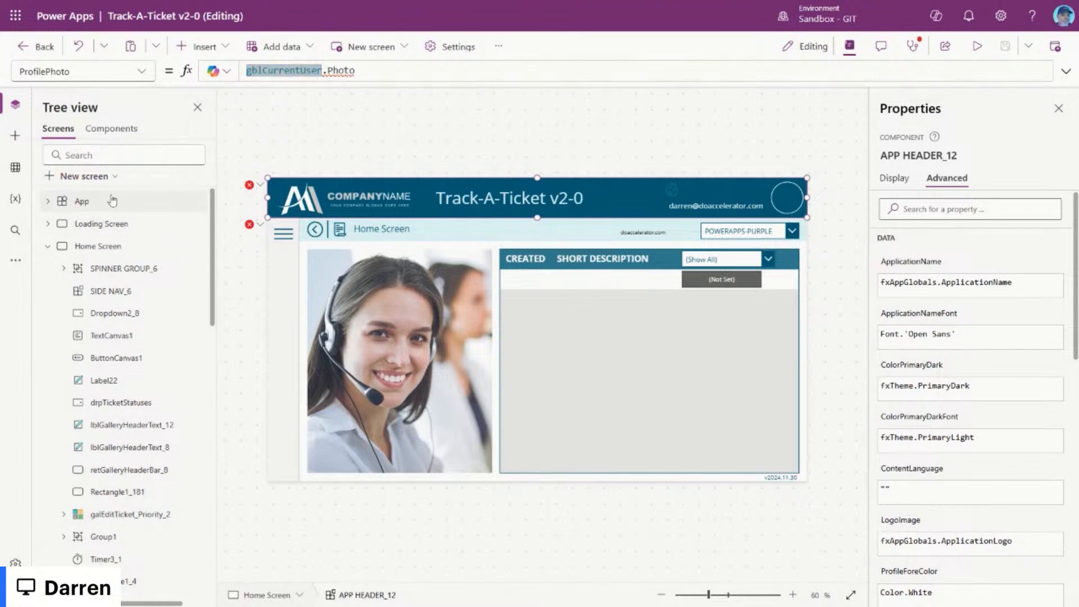
click(1067, 71)
key(ctrl+f)
key(ctrl+v)
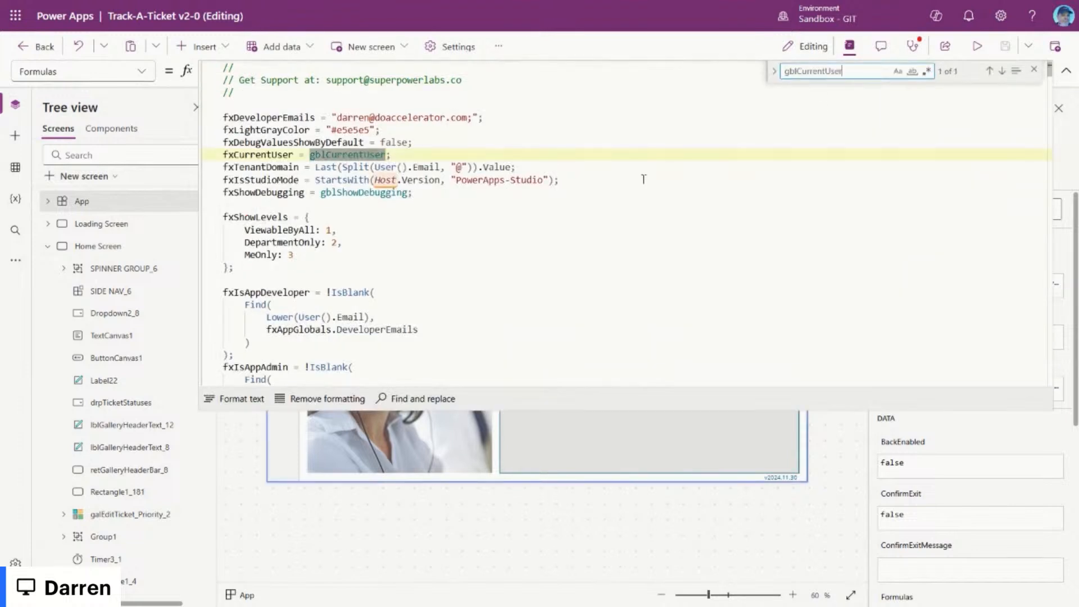
double_click(260, 153)
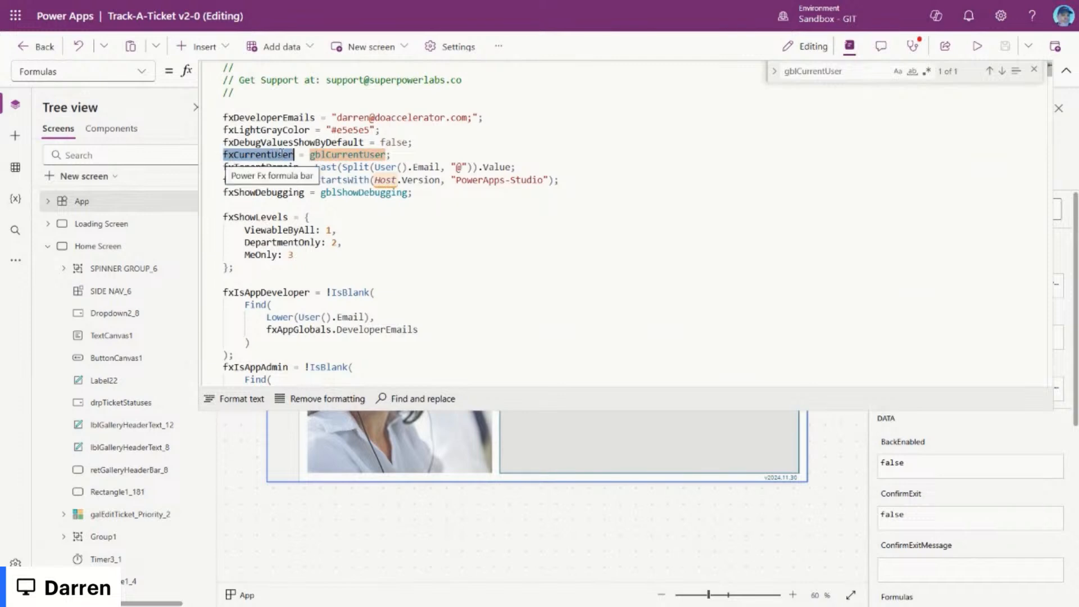
click(520, 155)
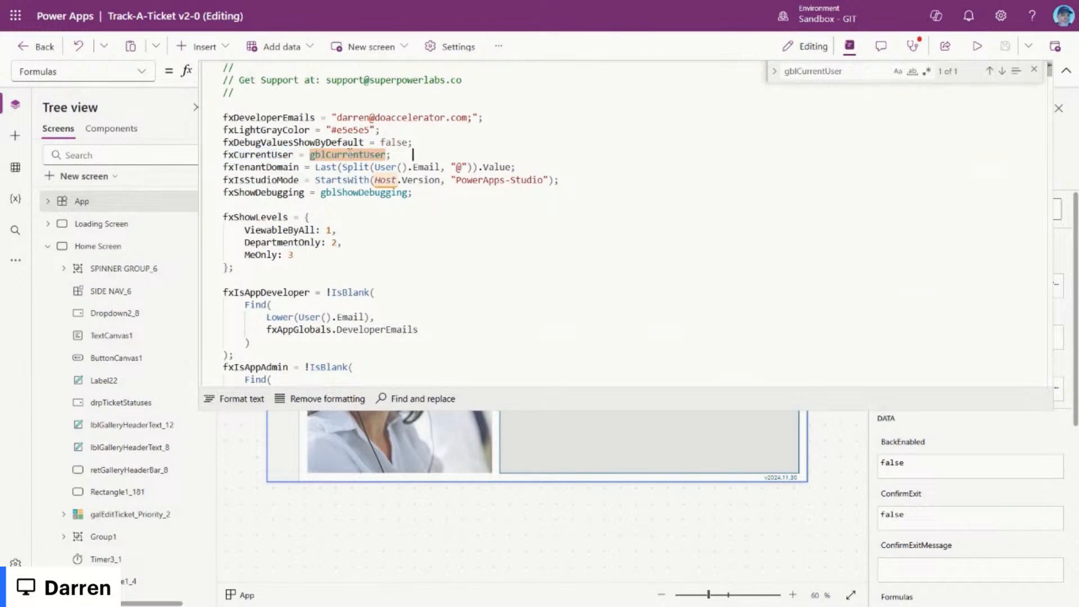
double_click(349, 155)
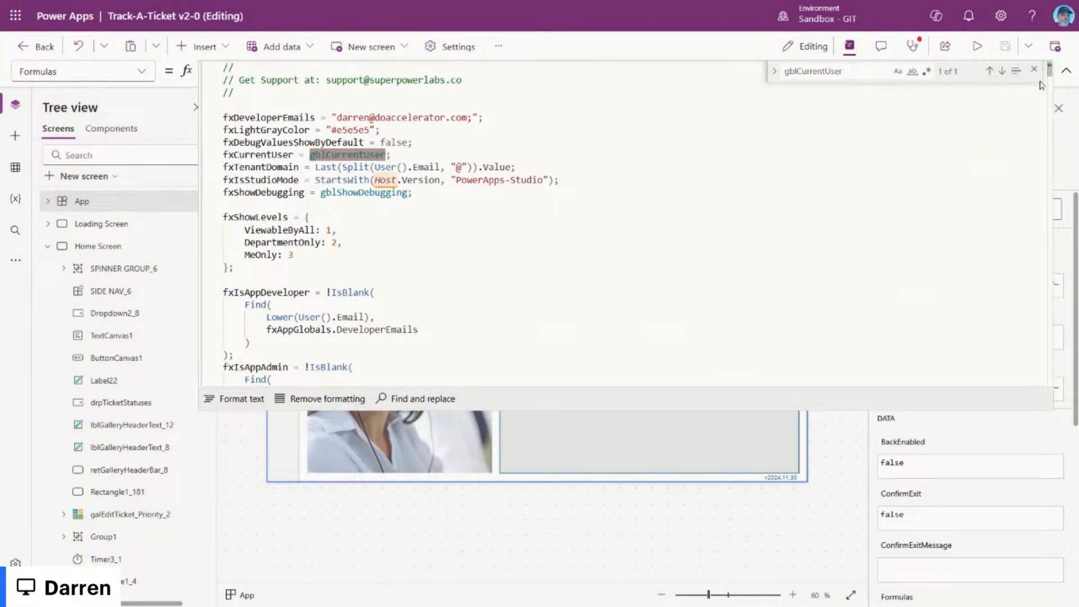
click(1066, 70)
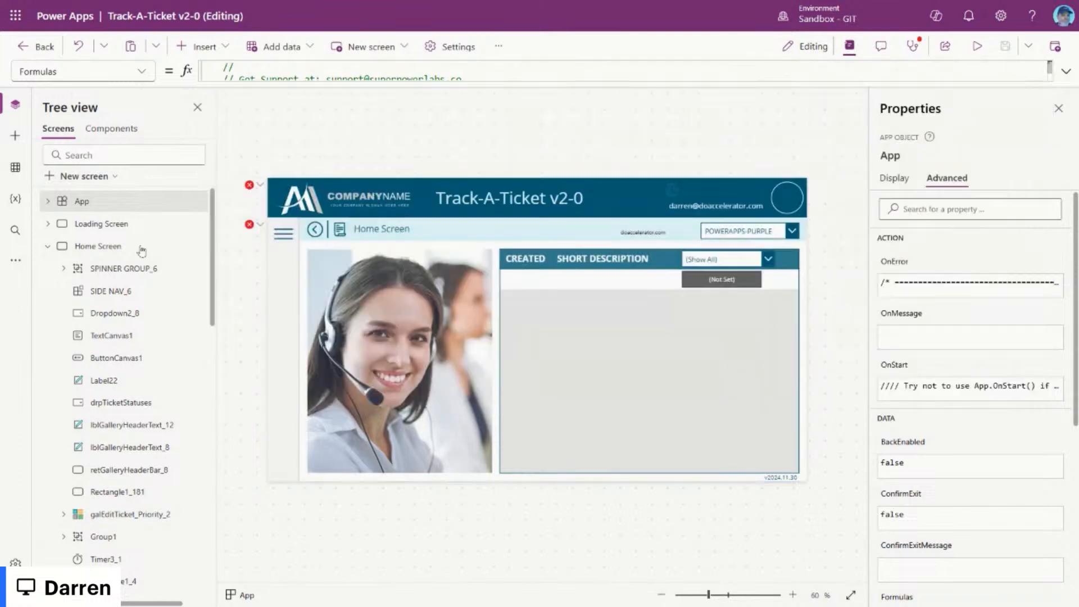
Step: Search the Loading Screen's OnVisible formula for gblCurrentUser
click(95, 225)
click(1067, 70)
click(540, 170)
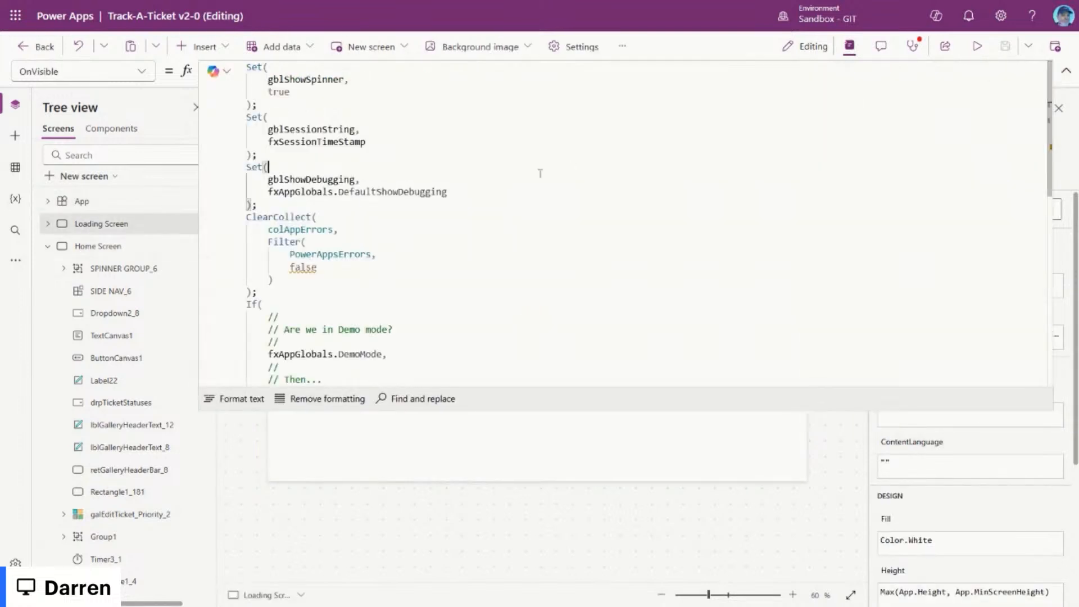
key(ctrl+f)
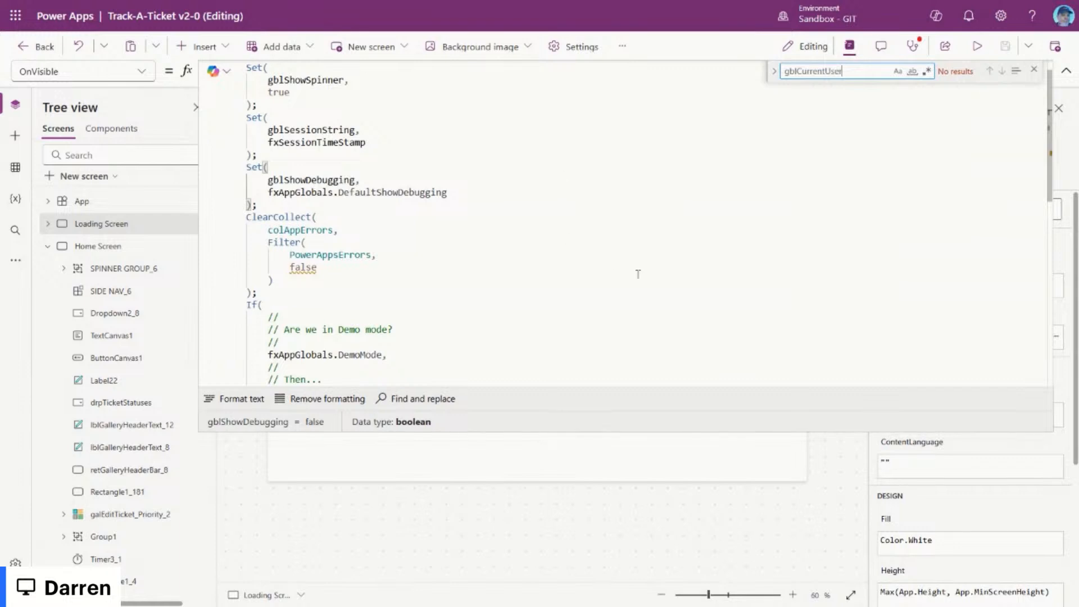
scroll(796, 254, down, 5)
scroll(796, 254, up, 6)
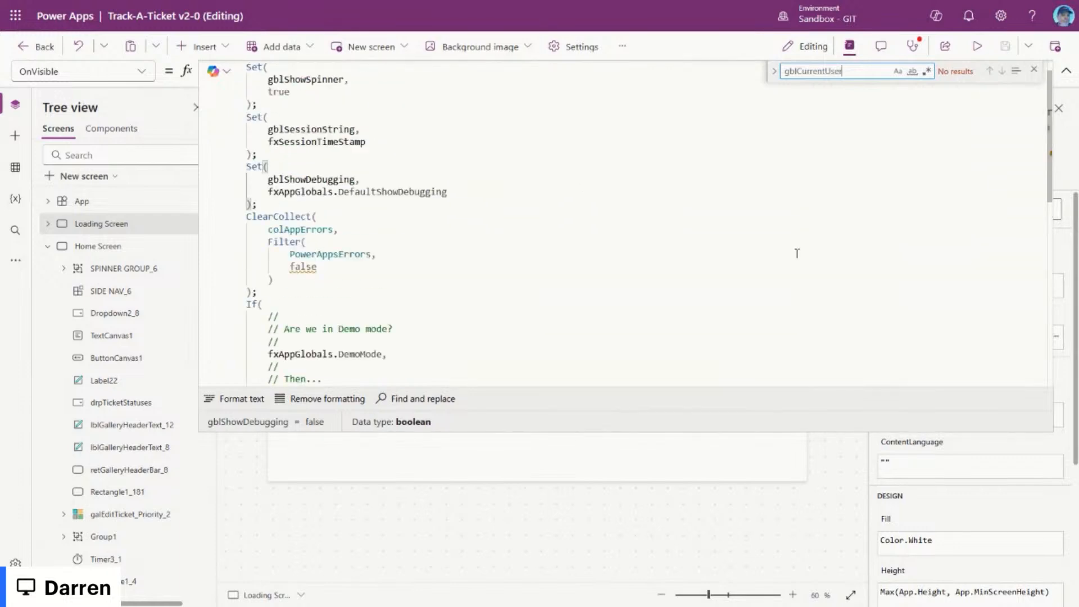
click(1034, 69)
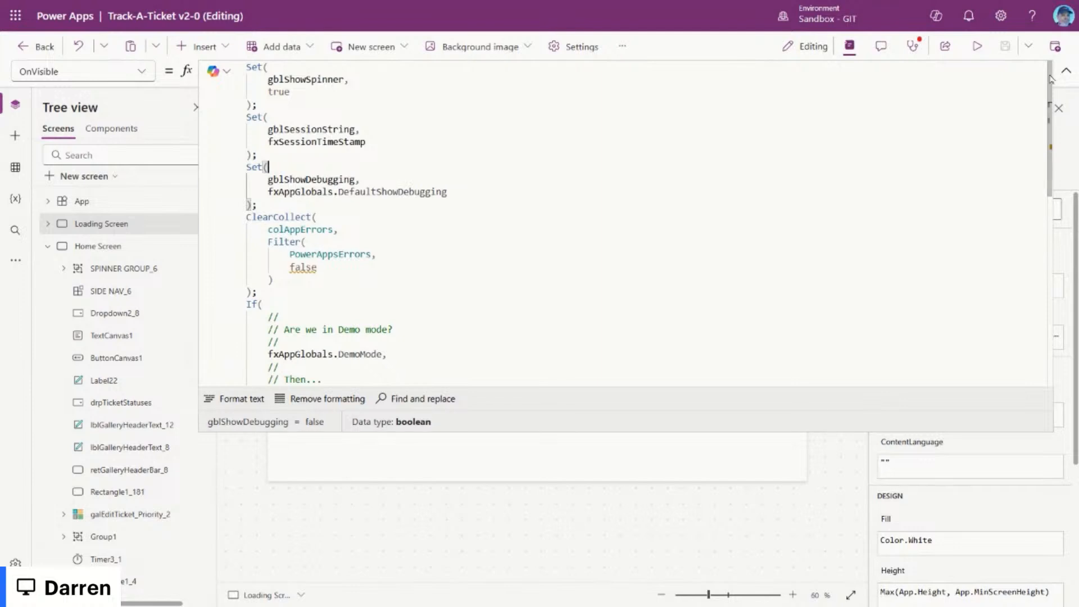
click(1062, 73)
Step: Expand the Loading Screen's controls and examine how btnCreateCurrentUser's OnSelect formula sets gblCurrentUser
click(47, 225)
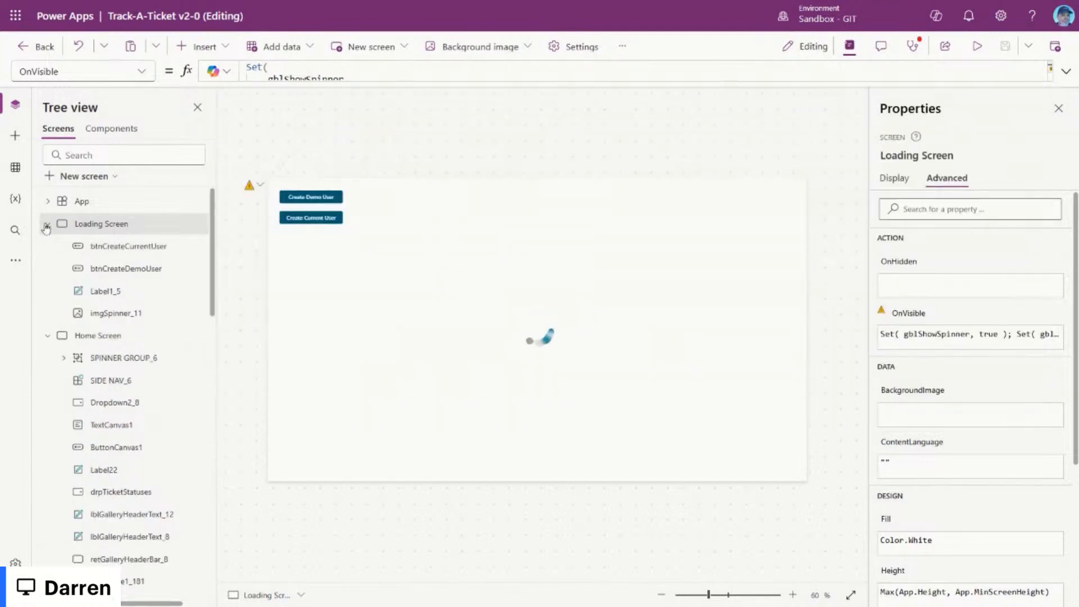
click(151, 250)
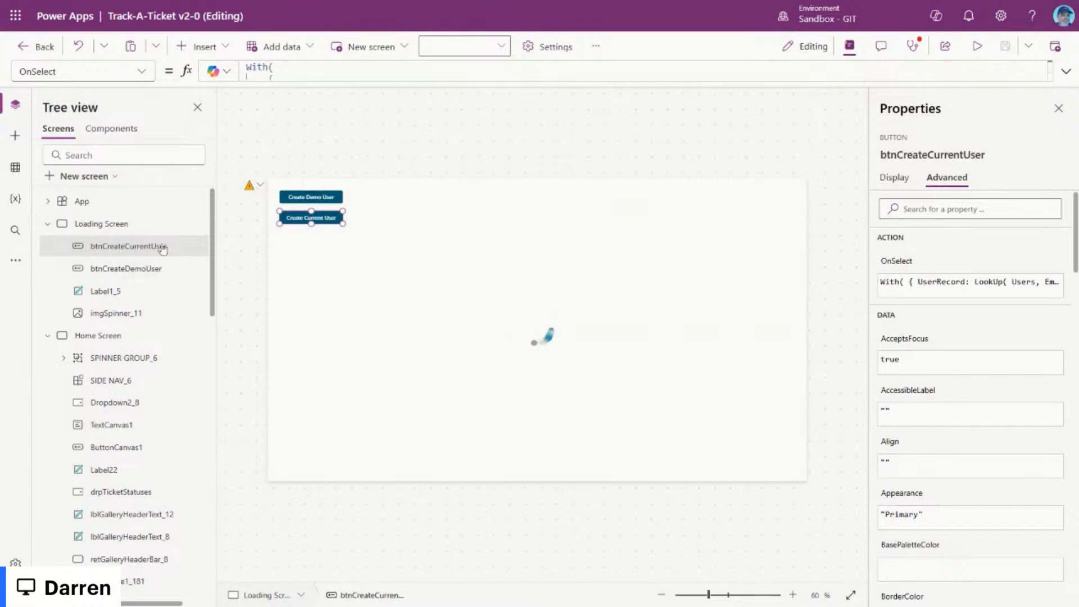
click(130, 269)
click(127, 253)
click(1067, 75)
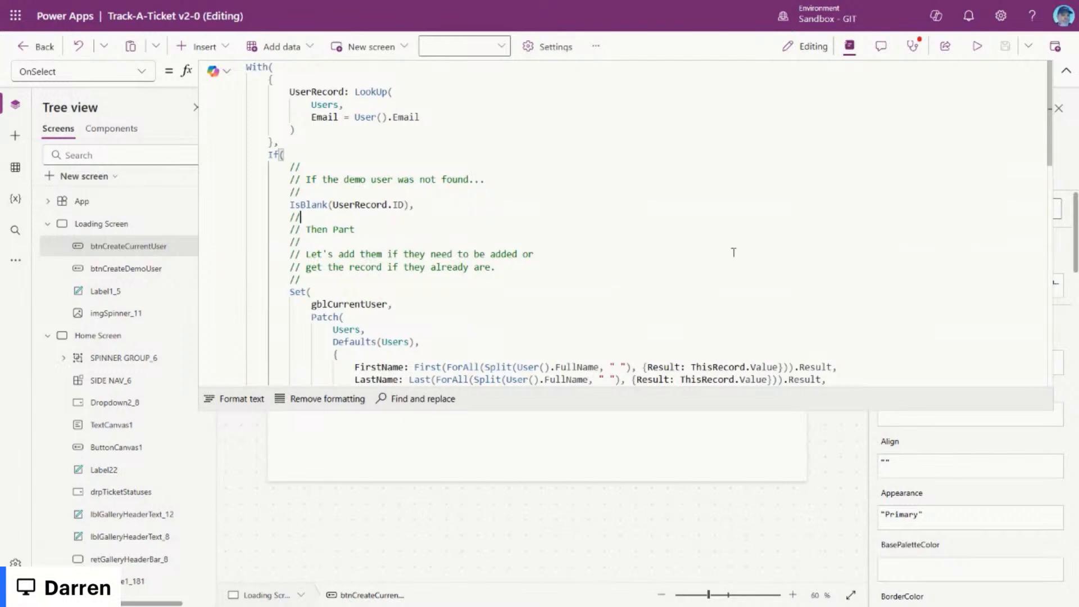
scroll(734, 253, down, 10)
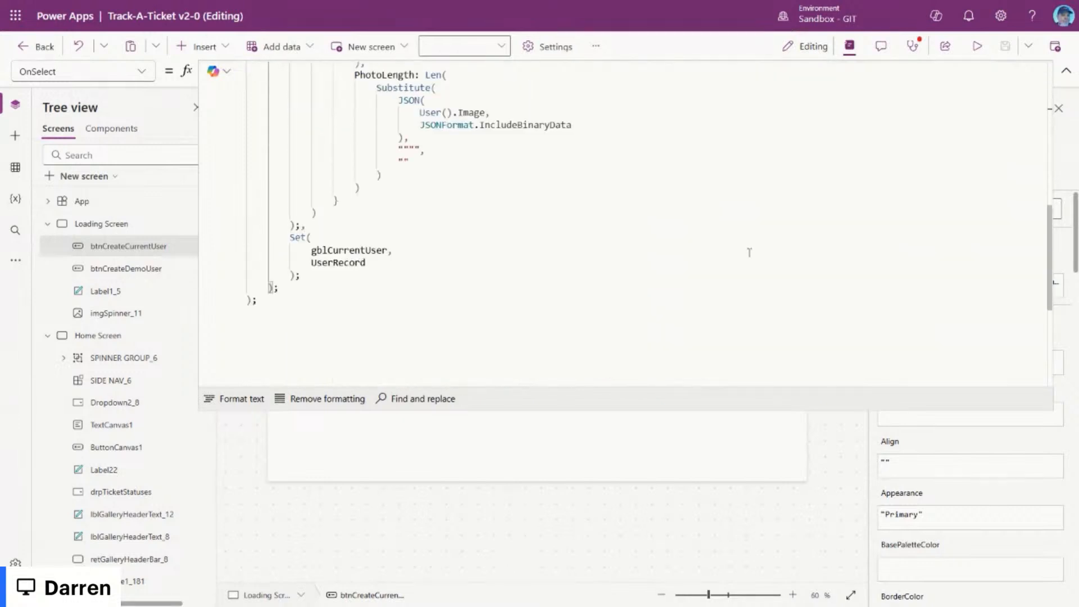
Step: Examine btnCreateCurrentUser's full OnSelect formula, including the fallback that sets gblCurrentUser to UserRecord and the PhotoBase64 field in the Patch call
scroll(749, 252, up, 10)
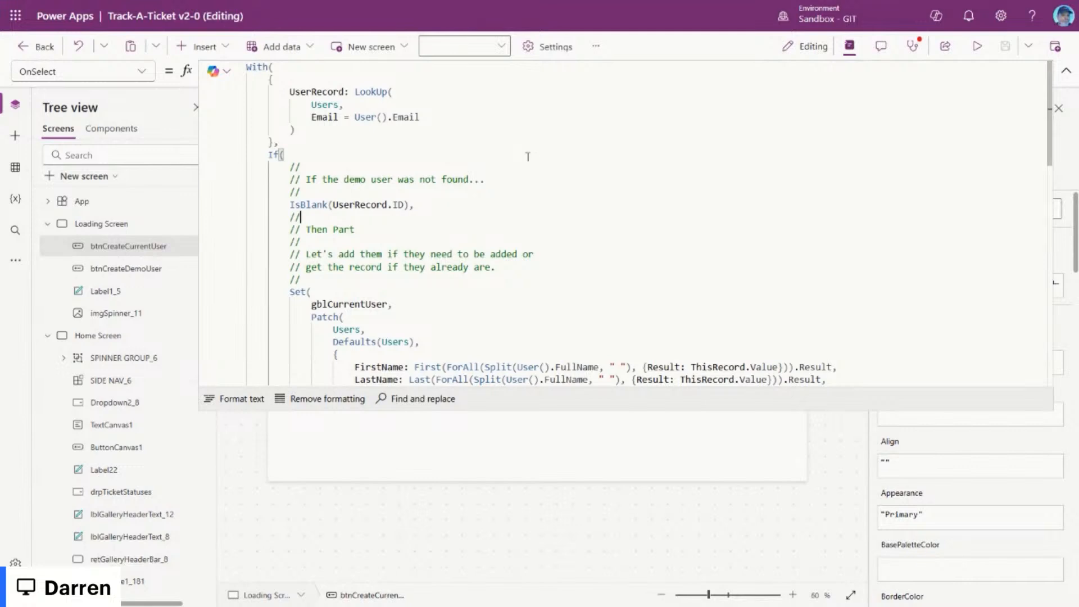
scroll(678, 291, down, 5)
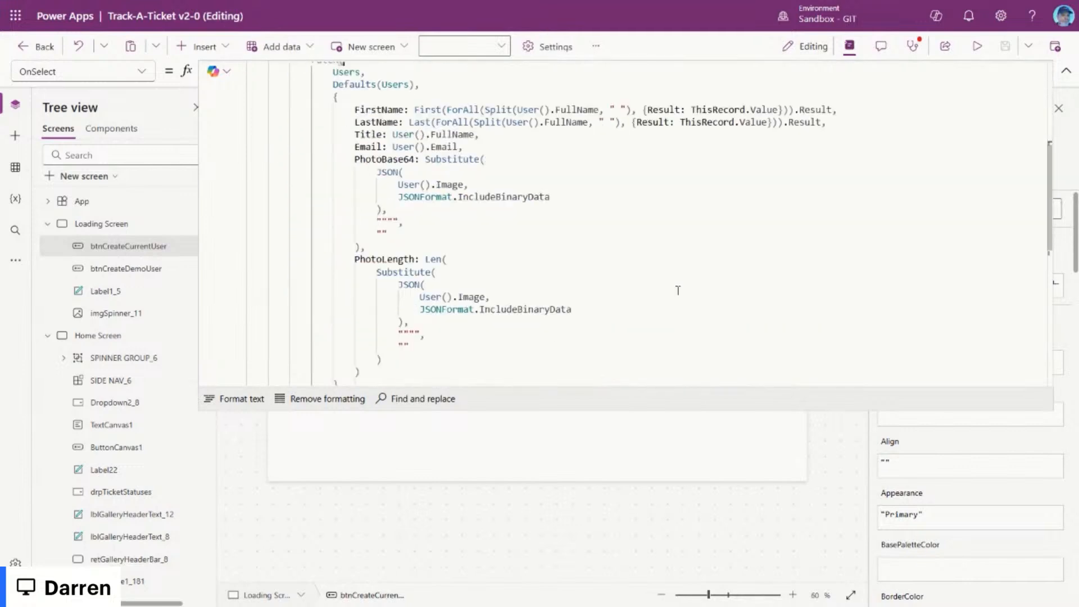
scroll(678, 289, down, 3)
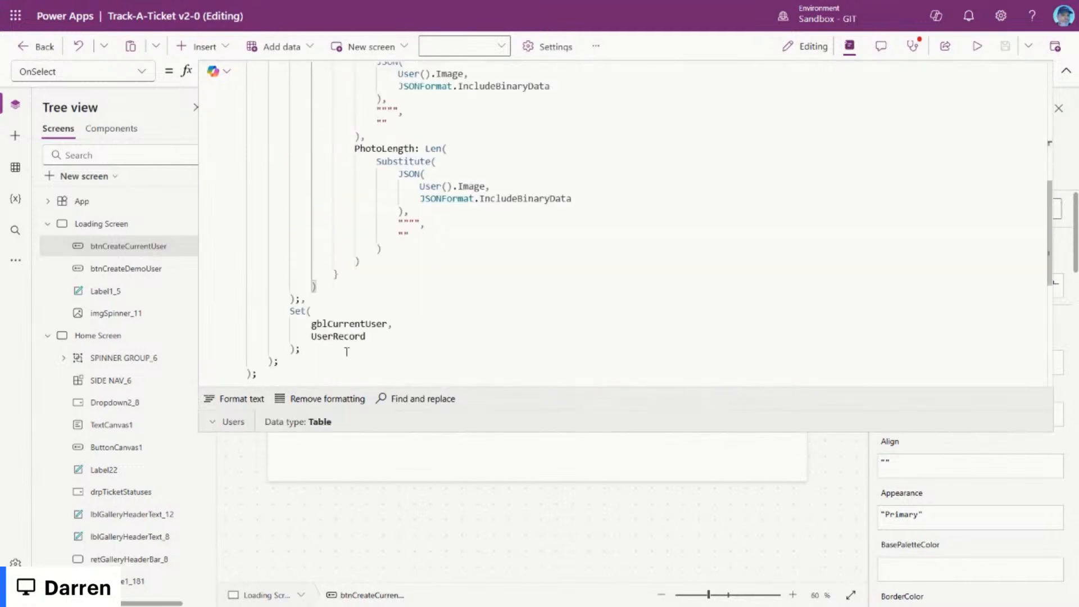
drag(347, 352, 244, 307)
click(622, 257)
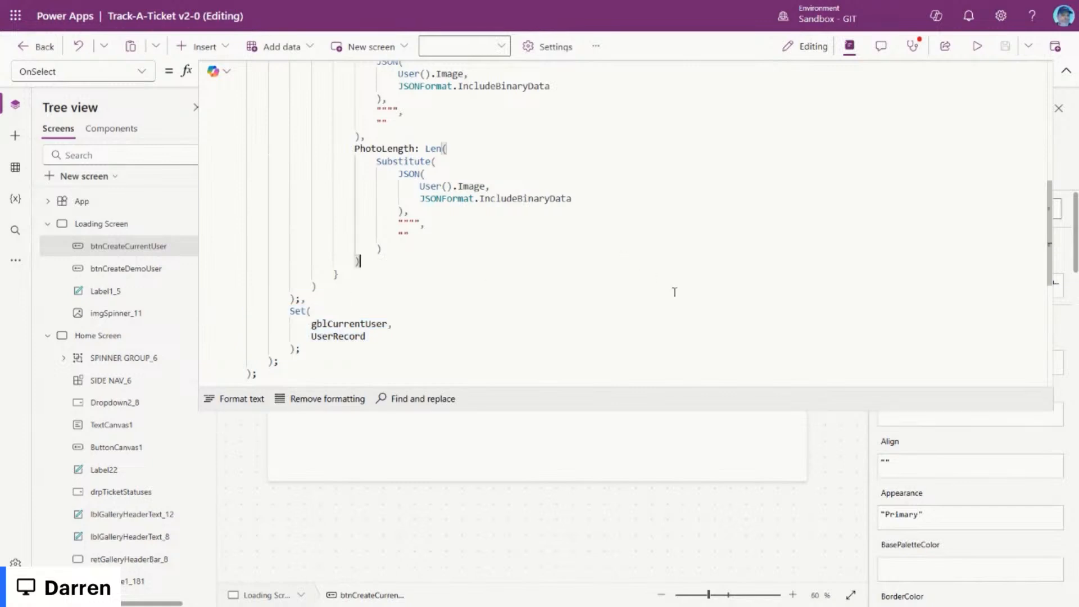
scroll(674, 291, up, 4)
double_click(386, 232)
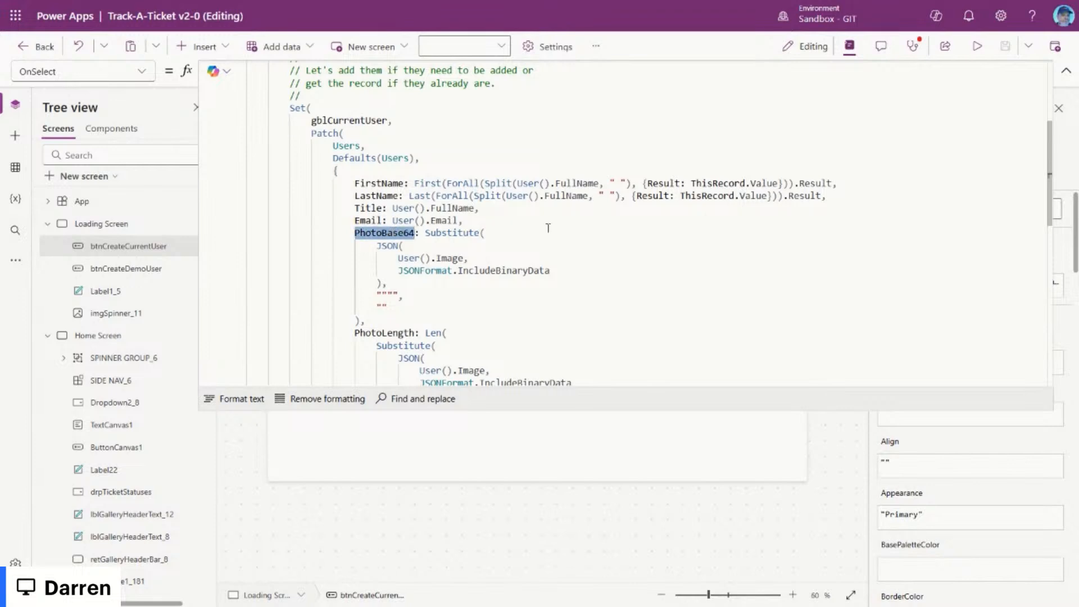
click(1067, 72)
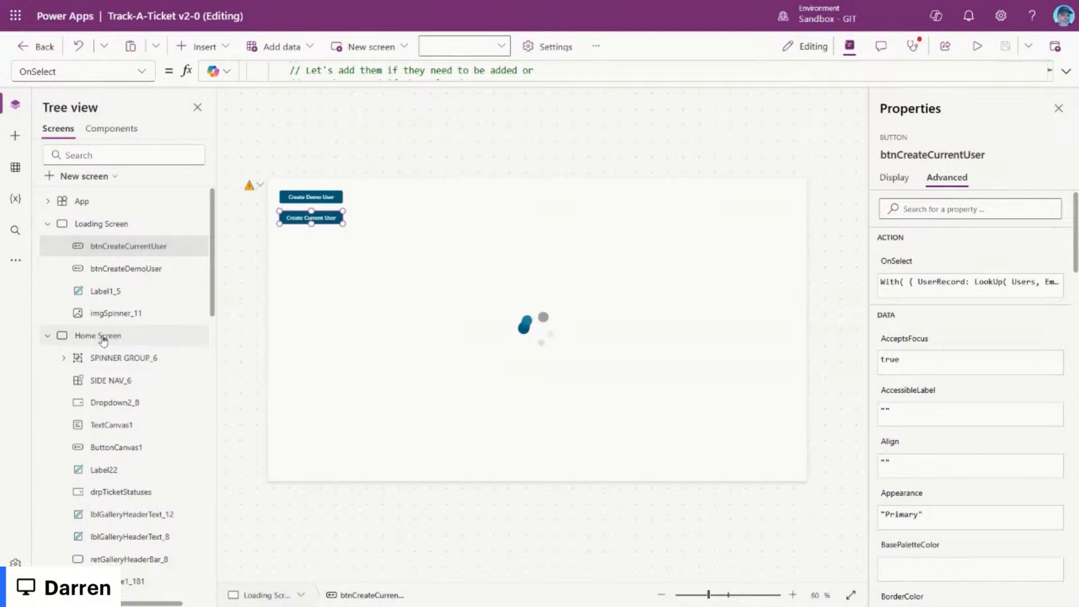
Step: Open the Home Screen app header's ProfilePhoto error in the formula bar and look up Photo with find and replace
click(73, 336)
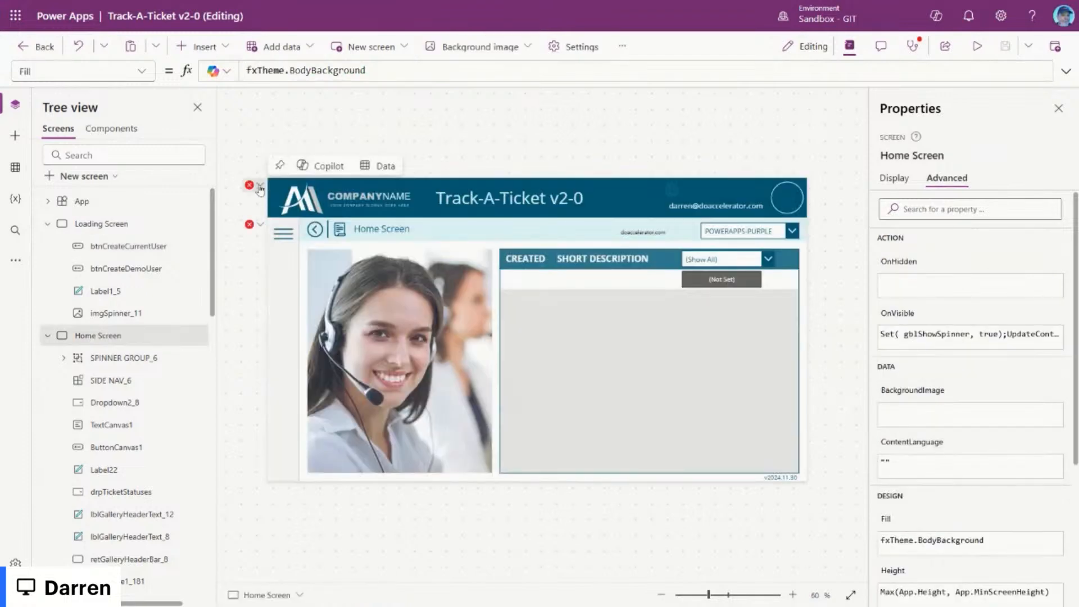
click(249, 185)
click(303, 202)
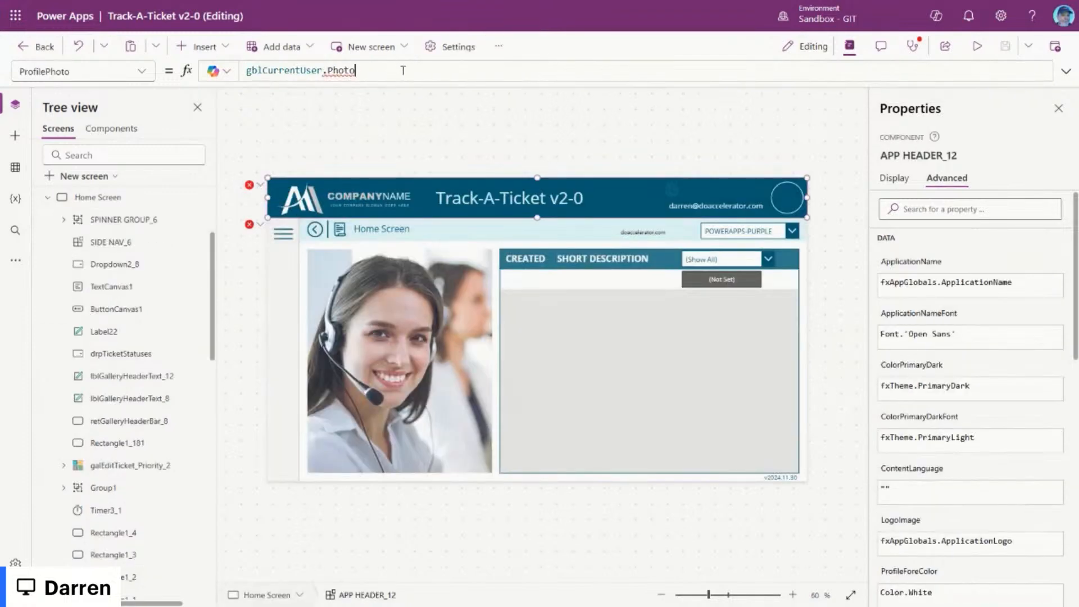
key(ctrl+shift+Left)
key(ctrl+h)
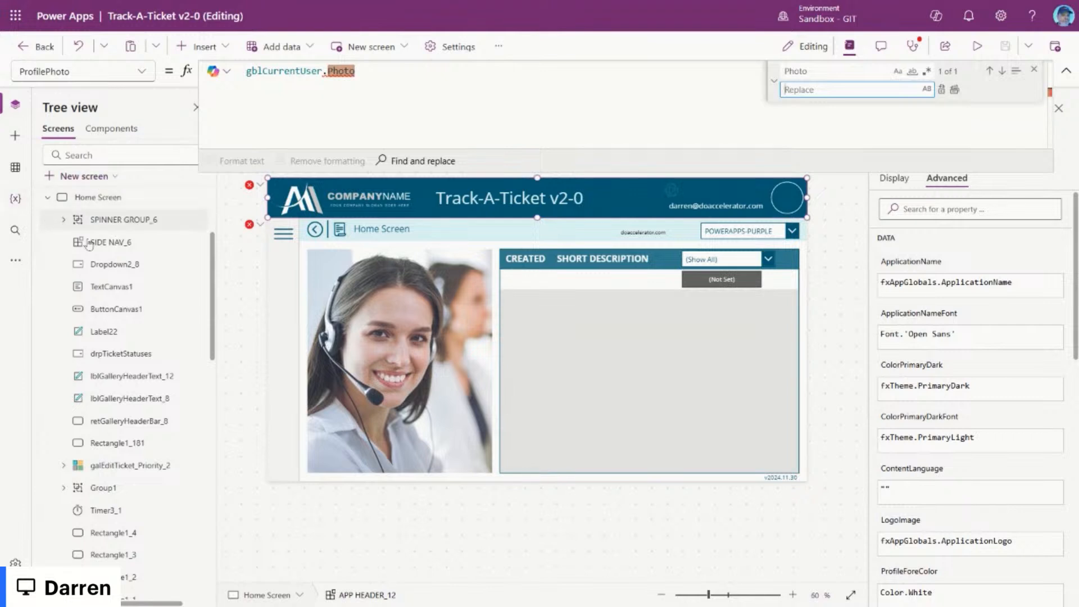
Step: Search the App object's Formulas property for gblCurrentUser again
scroll(101, 214, up, 3)
click(102, 207)
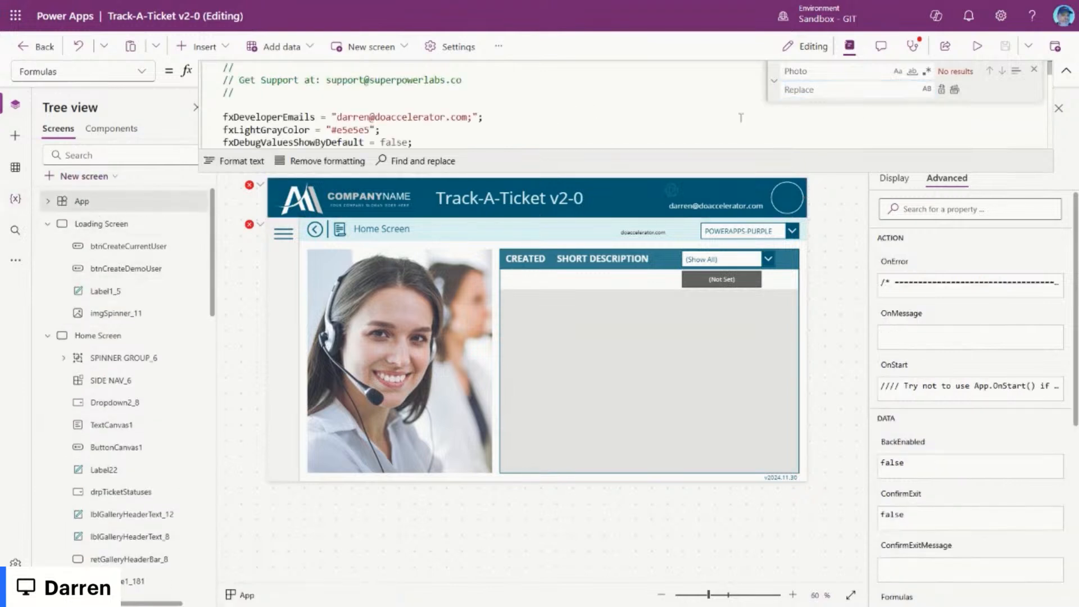
click(1034, 69)
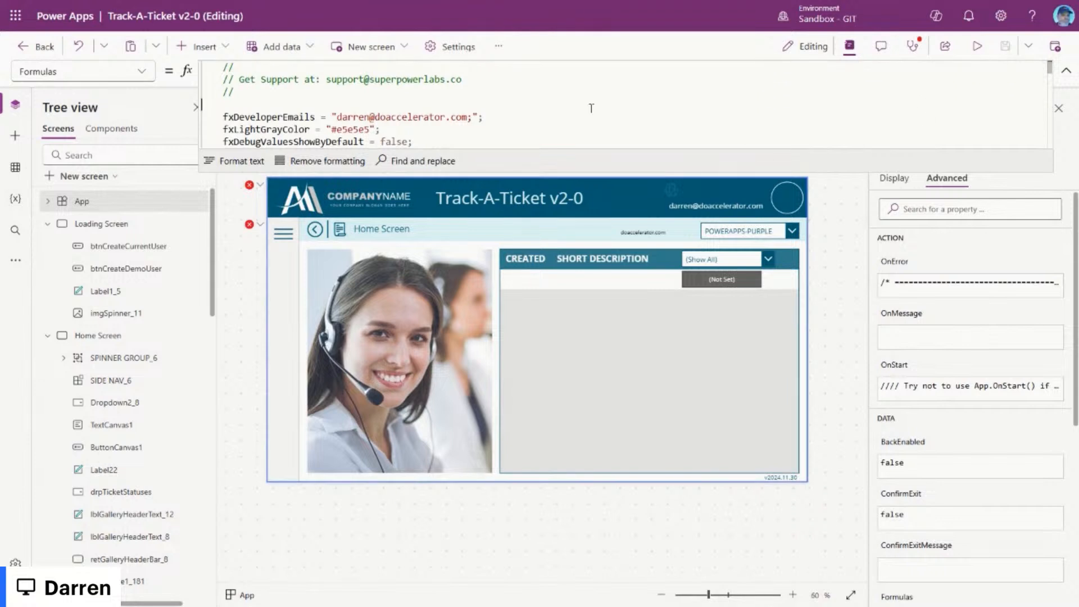
key(ctrl+f)
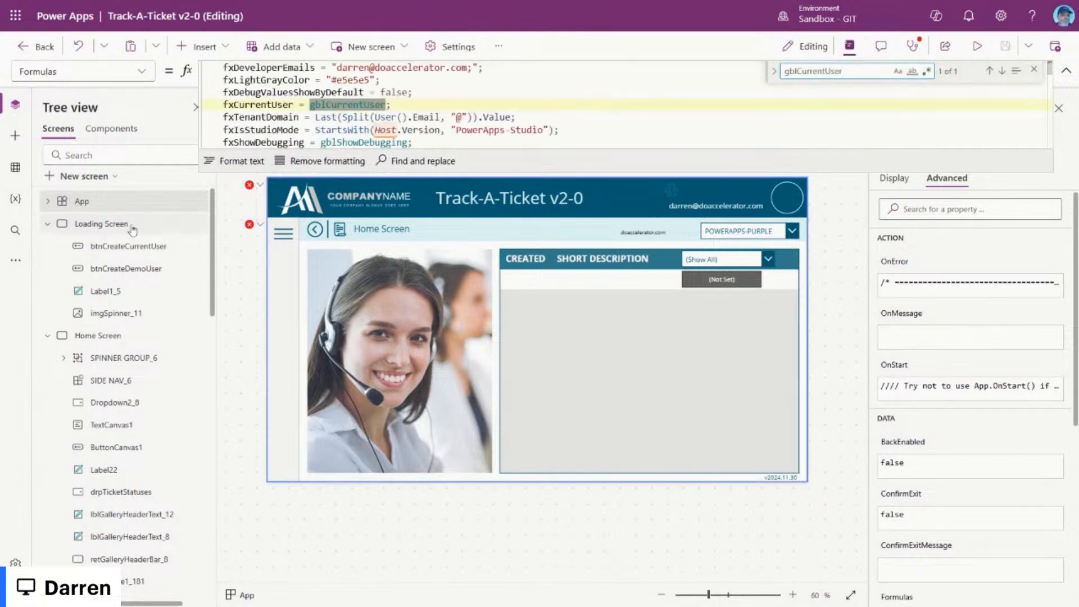
Step: Find gblCurrentUser in the OnSelect formula of the Loading Screen's btnCreateCurrentUser and check the PhotoBase64 field name in an enlarged formula bar
click(101, 224)
click(128, 246)
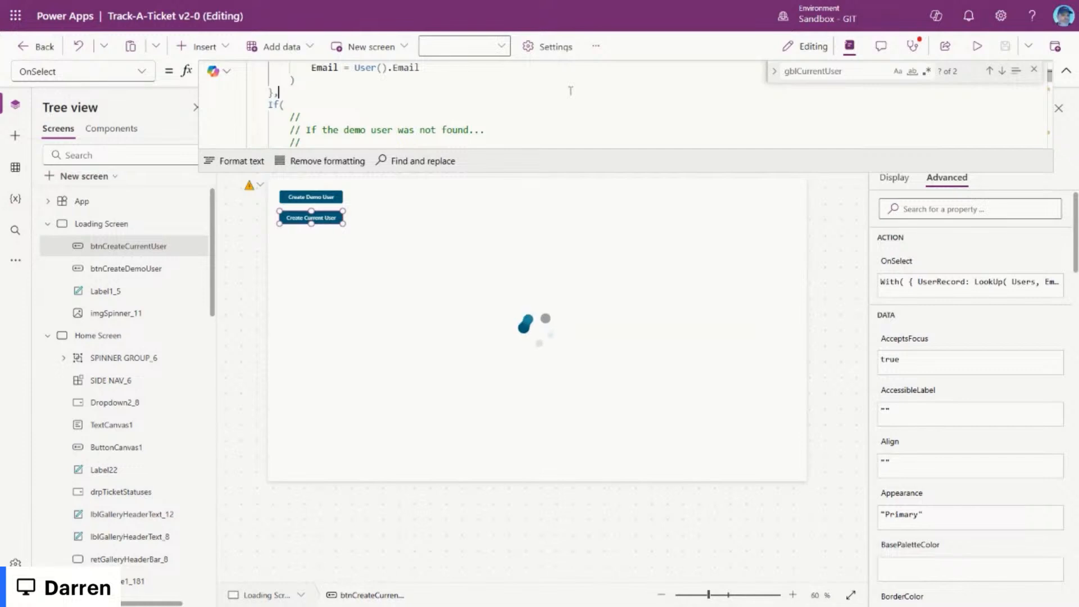
key(ctrl+f)
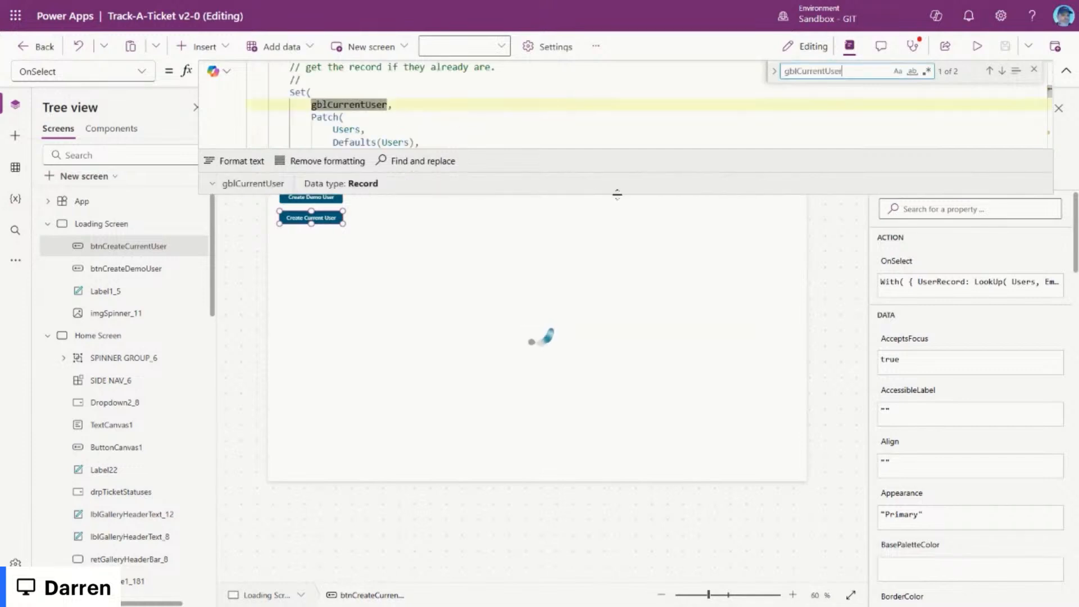
drag(616, 194, 622, 417)
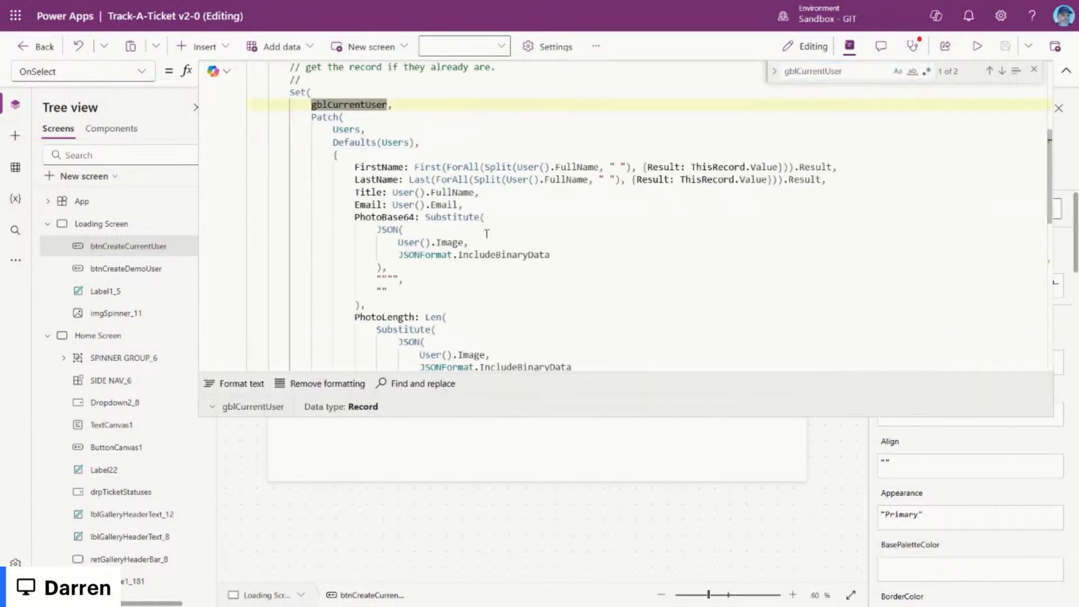
double_click(400, 218)
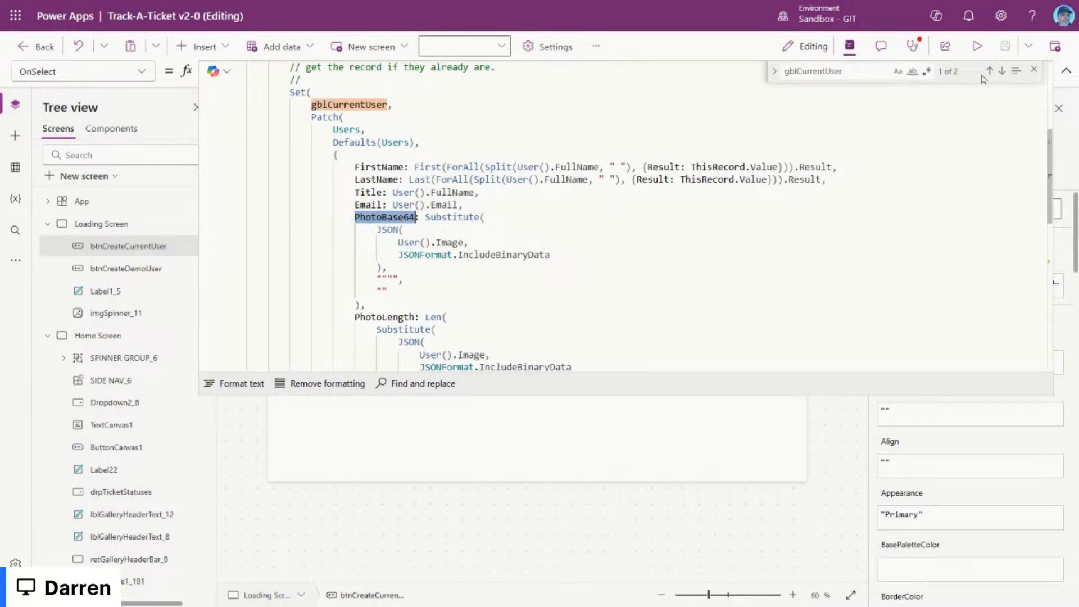
click(1034, 69)
click(96, 246)
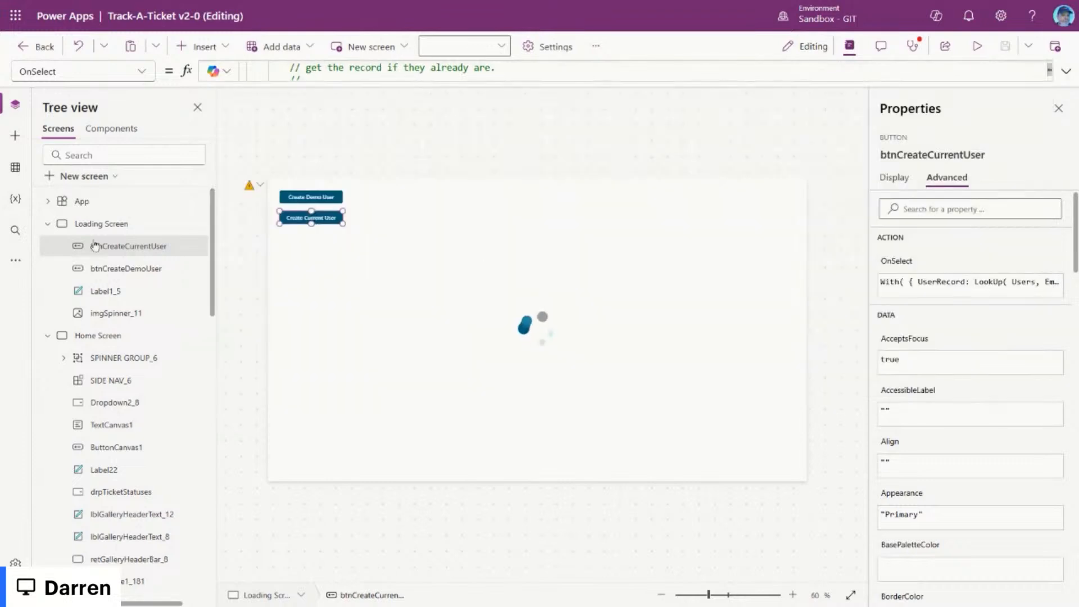
Step: Reopen the Home Screen app header's ProfilePhoto error in the formula bar and copy the field name Photo
click(97, 335)
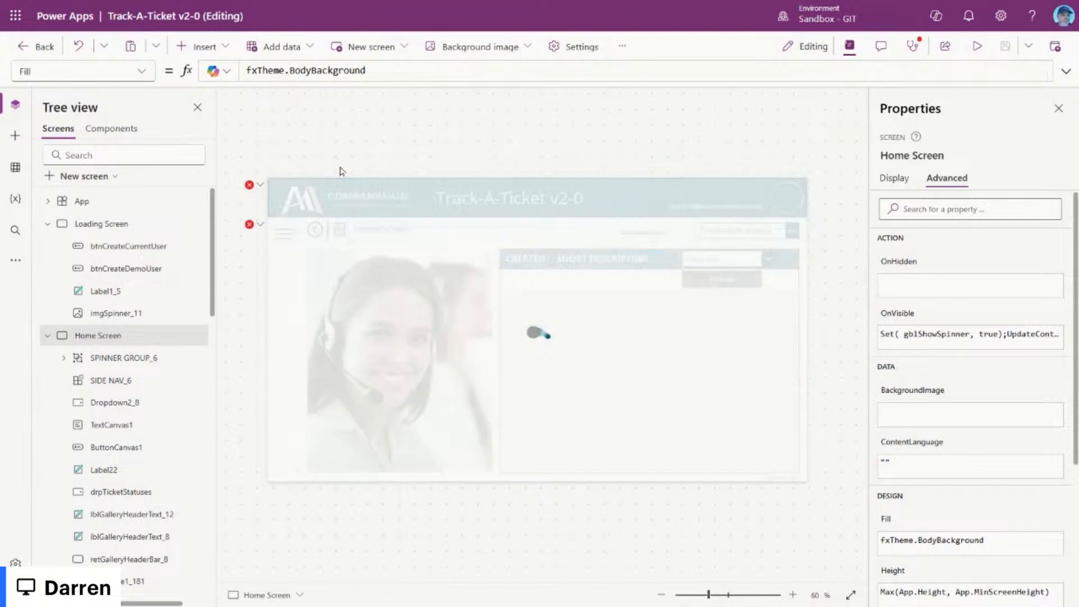
click(249, 185)
click(281, 203)
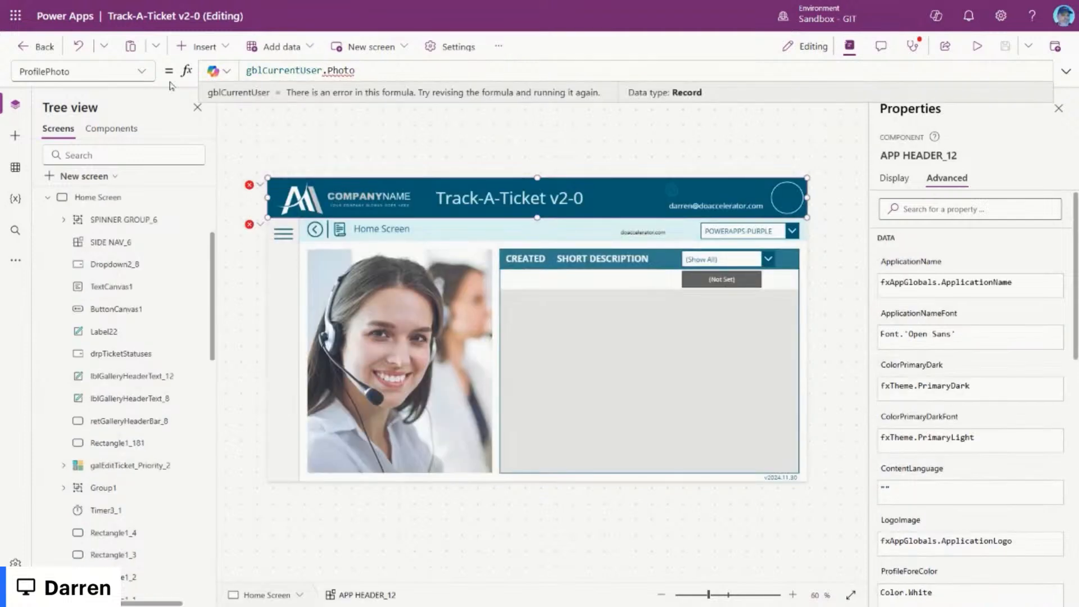
click(403, 78)
double_click(344, 70)
key(ctrl+c)
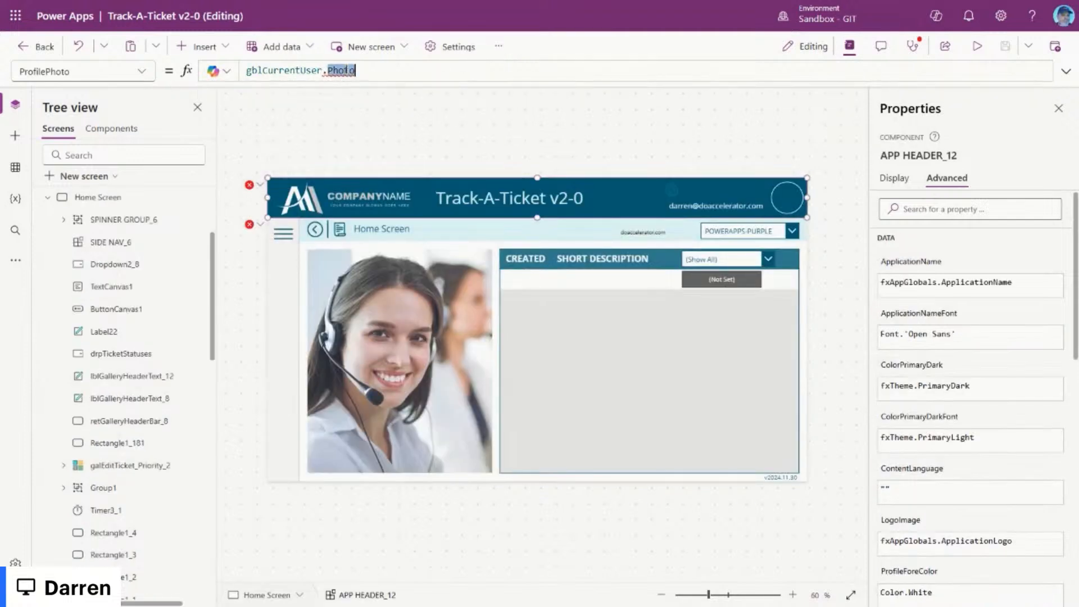
Step: Set up an app-wide find and replace with .Photo as the search text
click(16, 230)
click(89, 128)
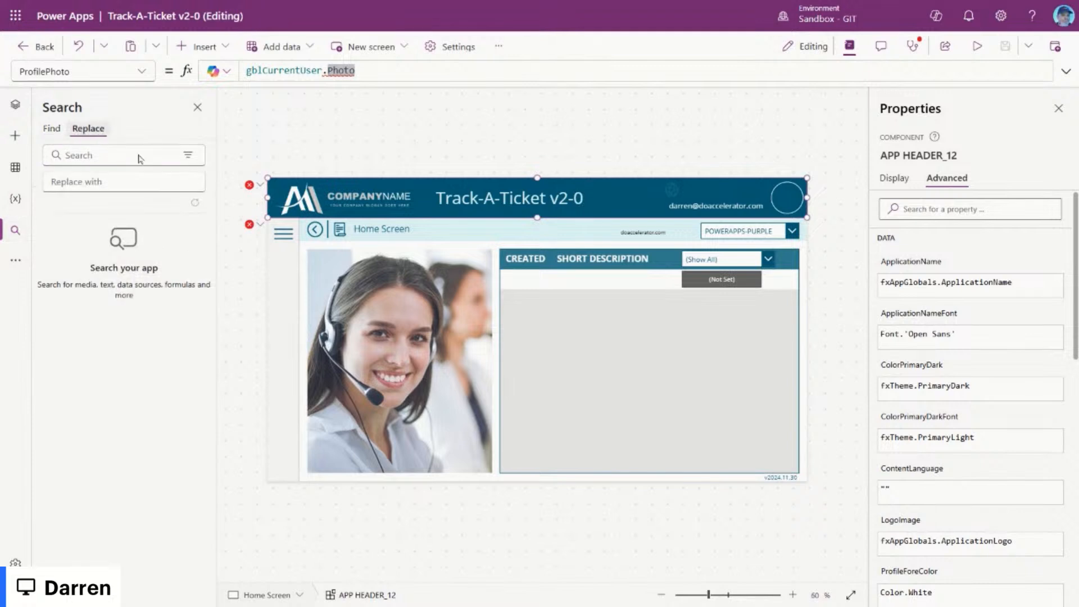
key(ctrl+v)
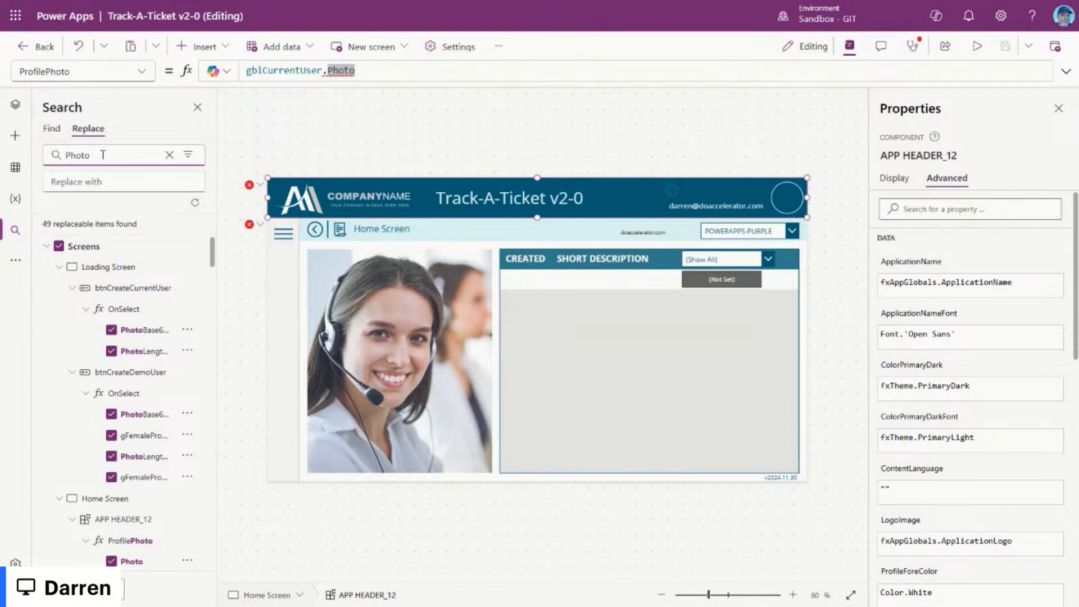
text(.)
key(Tab)
key(Tab)
key(Tab)
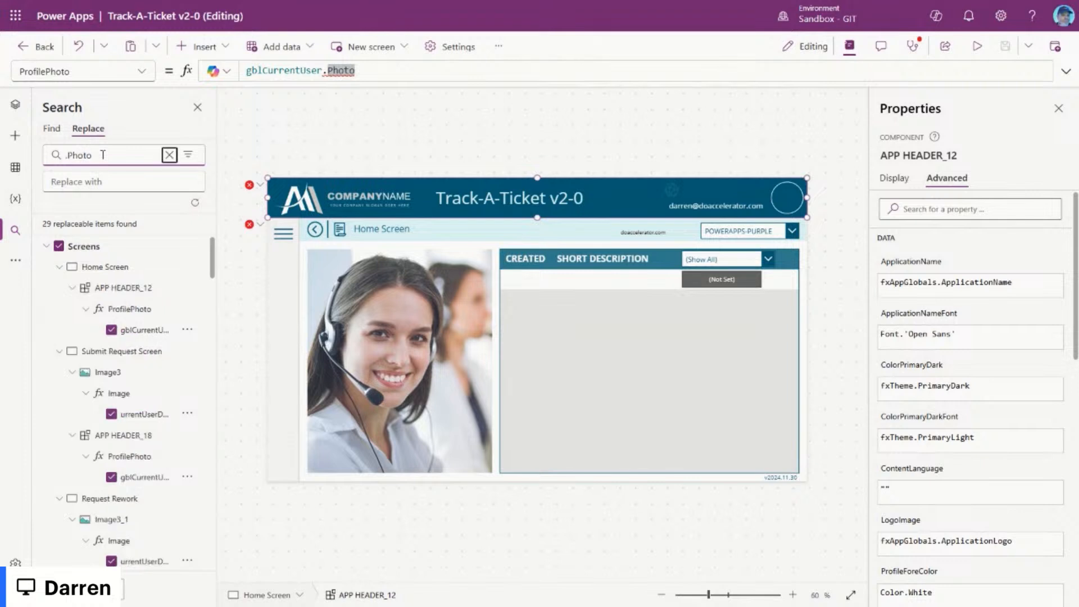
Step: Review the matches and replace every instance of .Photo across the app with .PhotoBase64
text(.PhotoBase64)
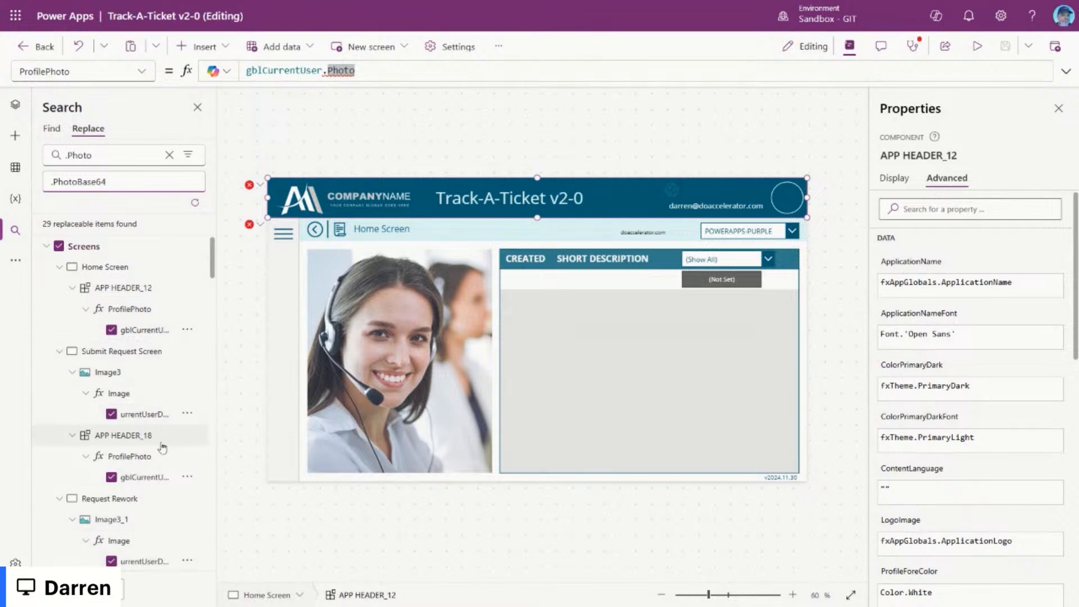
scroll(123, 449, down, 10)
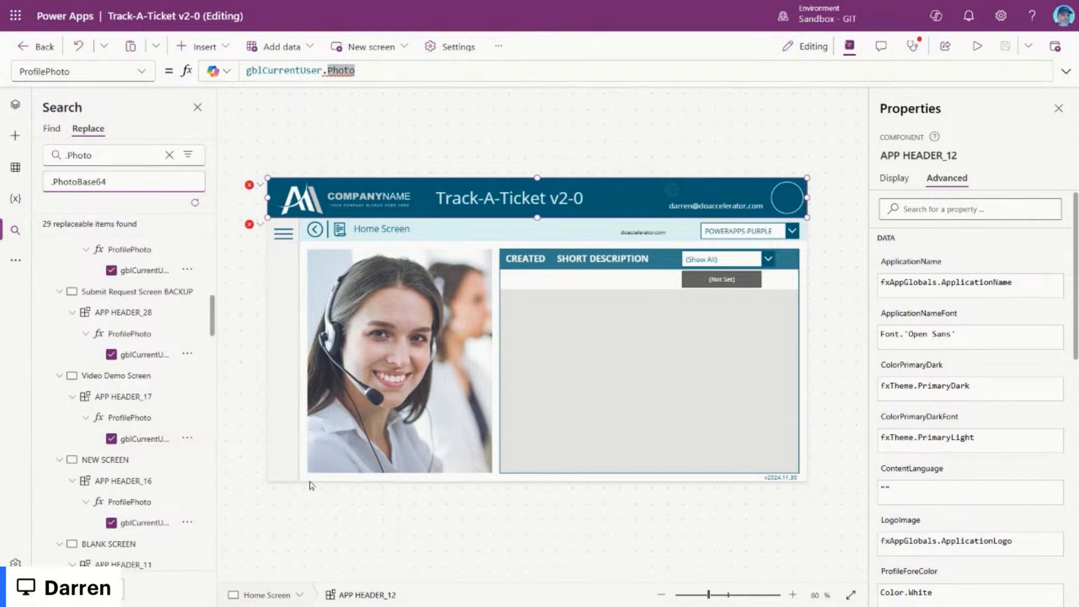
scroll(131, 502, down, 3)
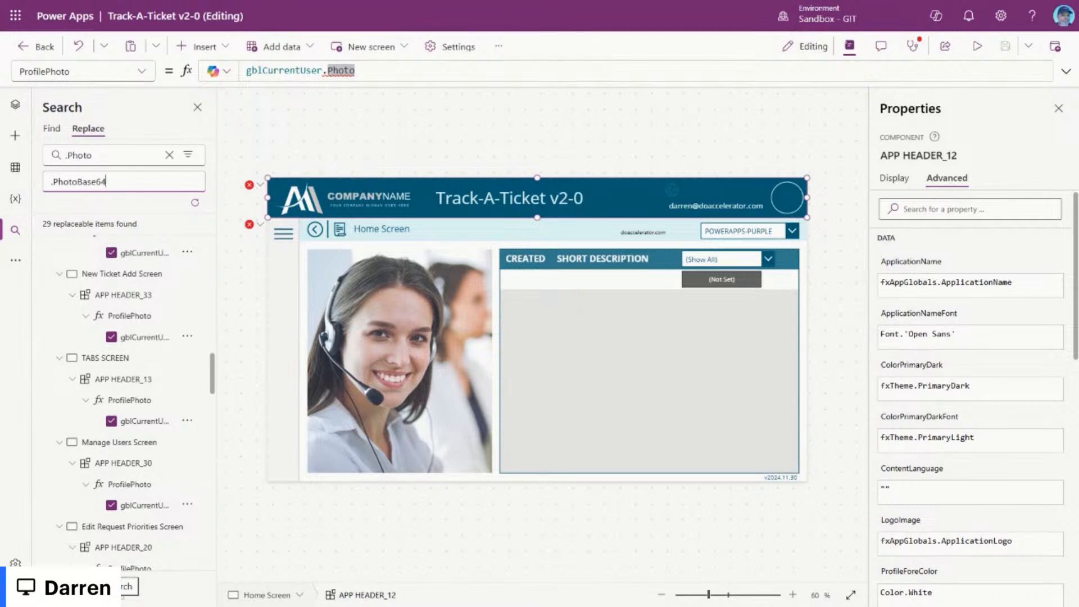
click(69, 588)
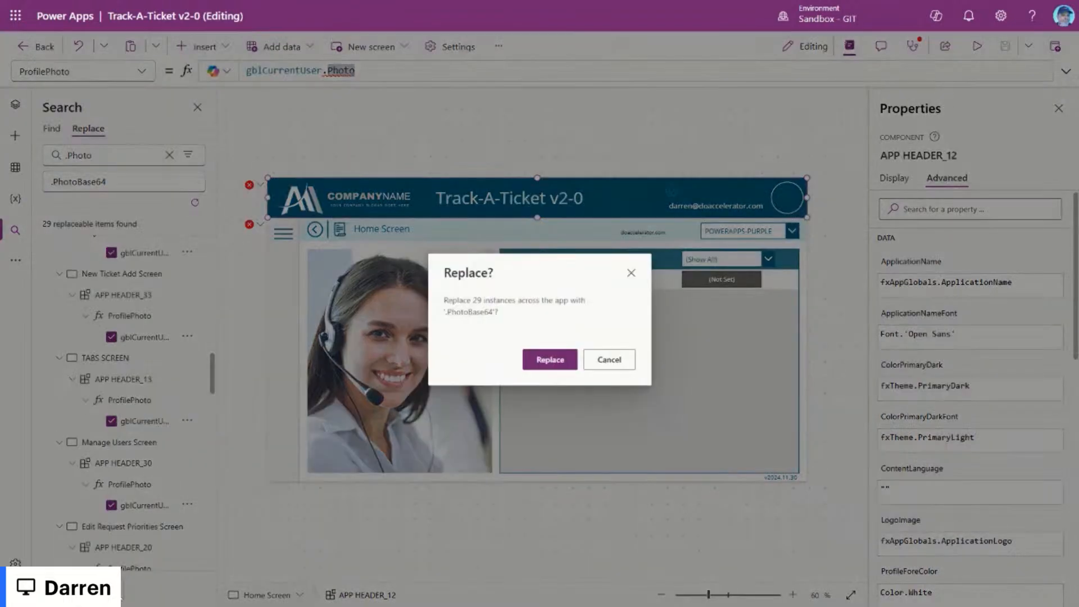
click(559, 367)
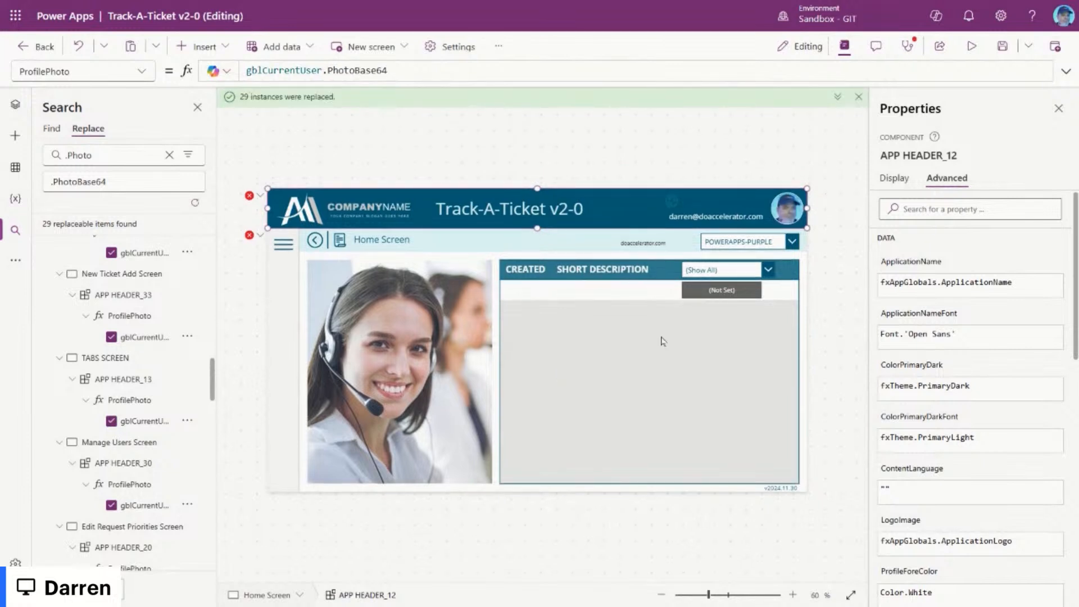
click(817, 149)
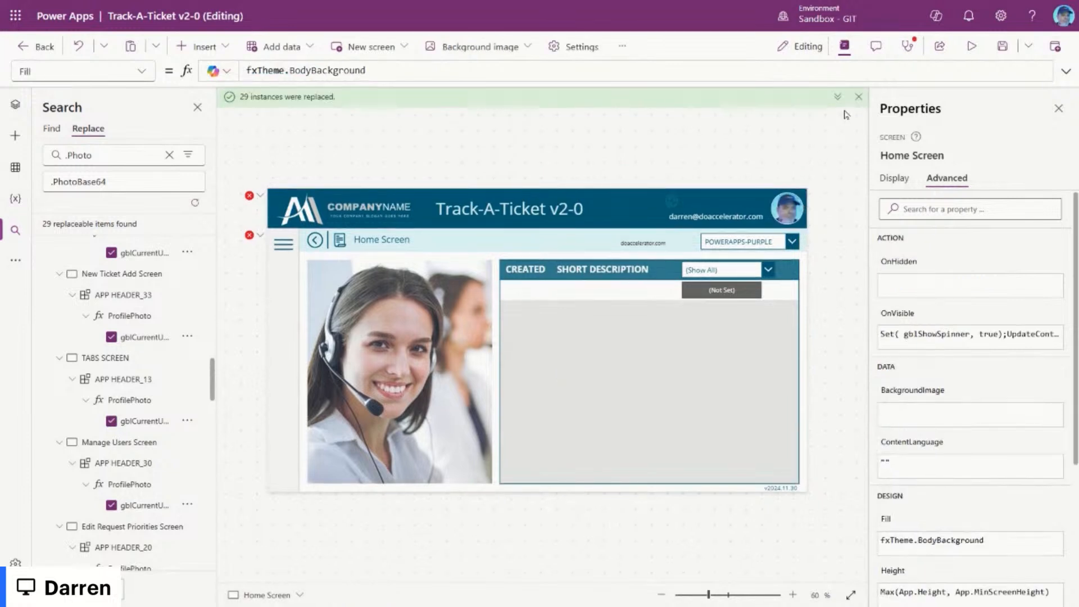
click(858, 97)
Step: Open the app header's ProfileLine1 error in the formula bar and start replacing the FullName field of gblCurrentUser by entering .tit
click(249, 185)
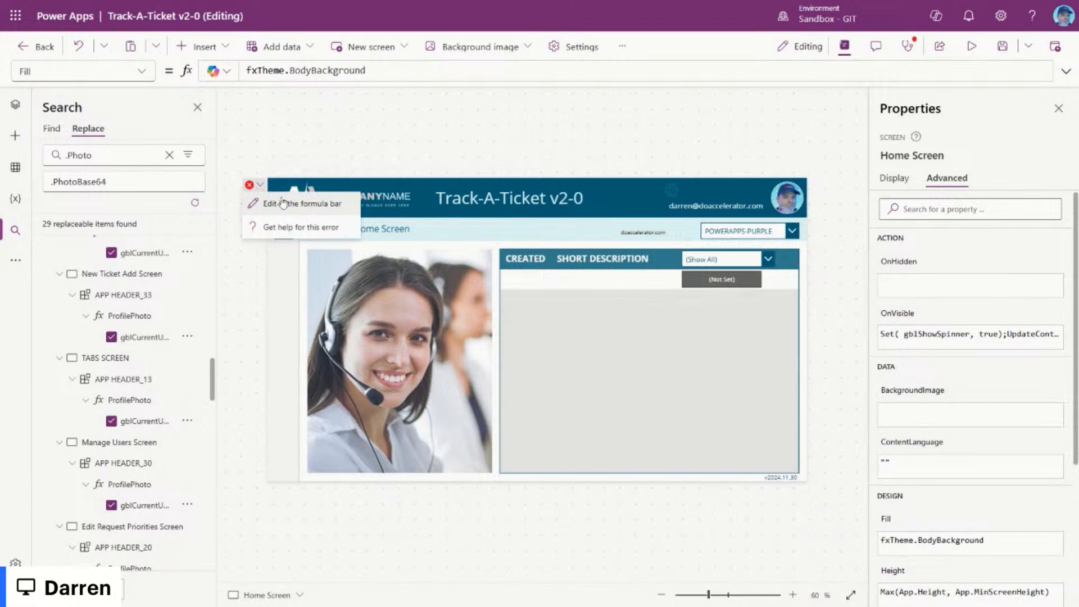
click(284, 206)
click(523, 72)
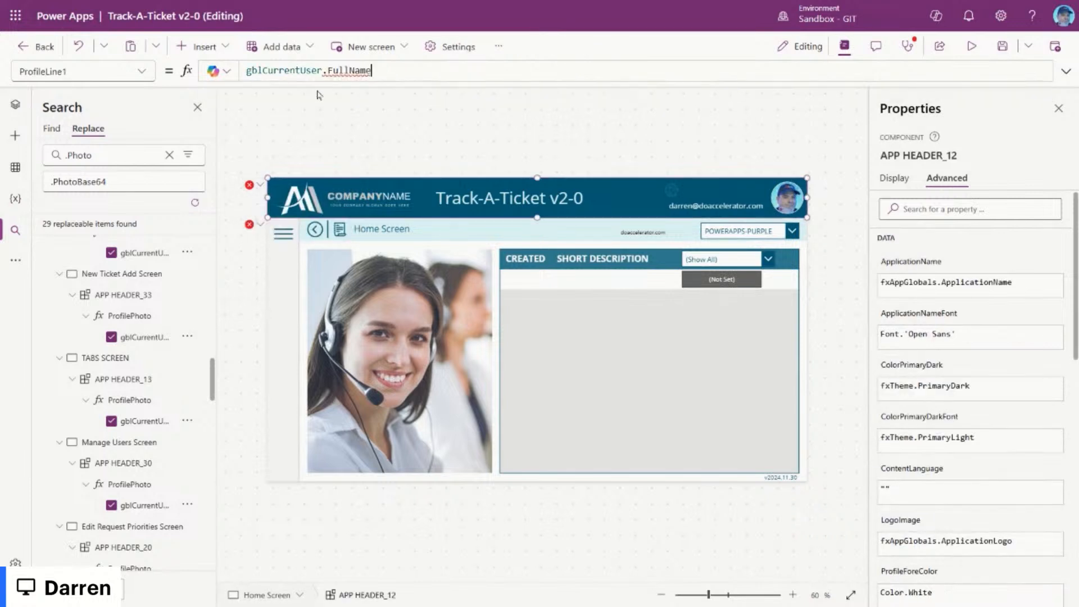
double_click(357, 70)
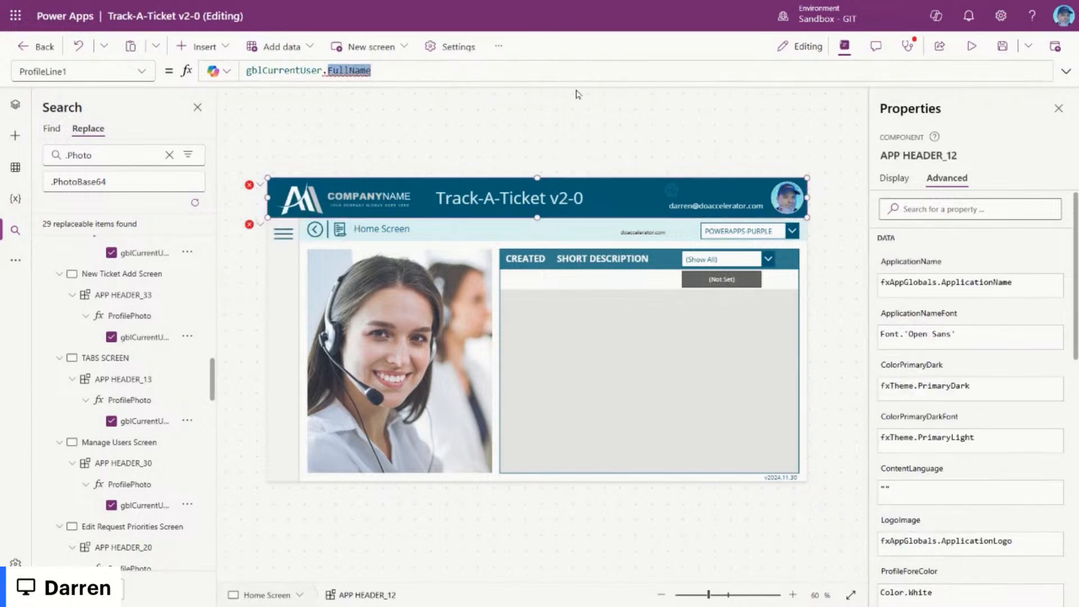
key(BackSpace)
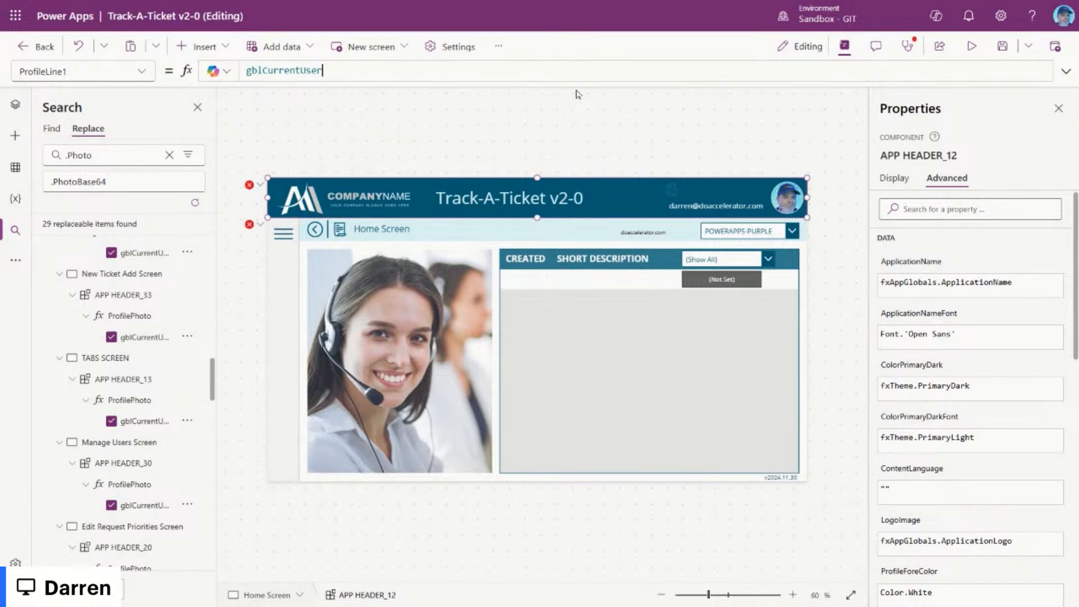
text(tit)
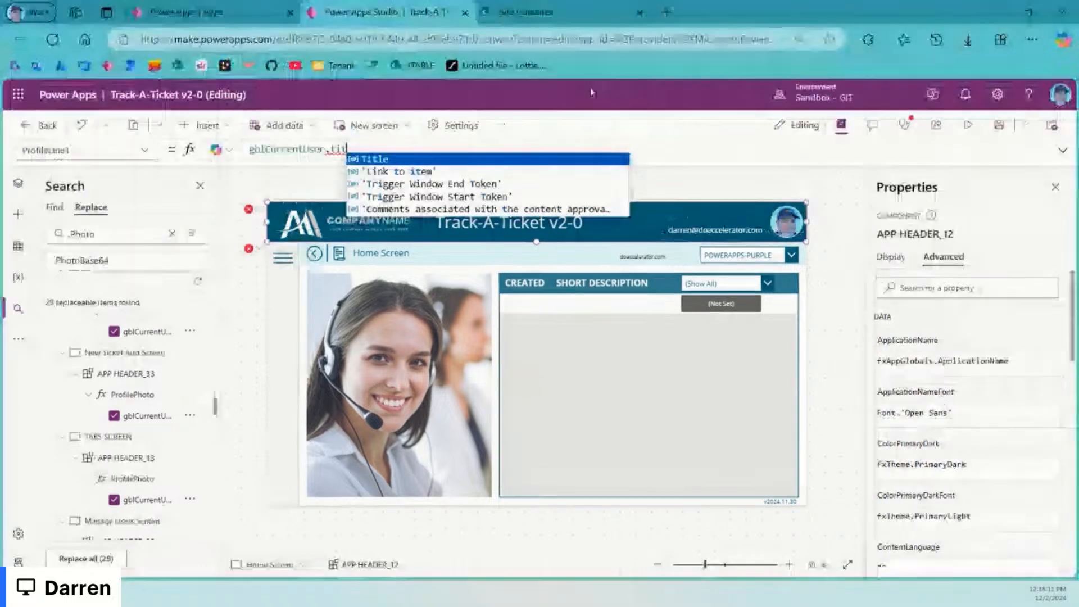
Step: Switch to the SharePoint site contents and open the Users list to check its column names
click(597, 16)
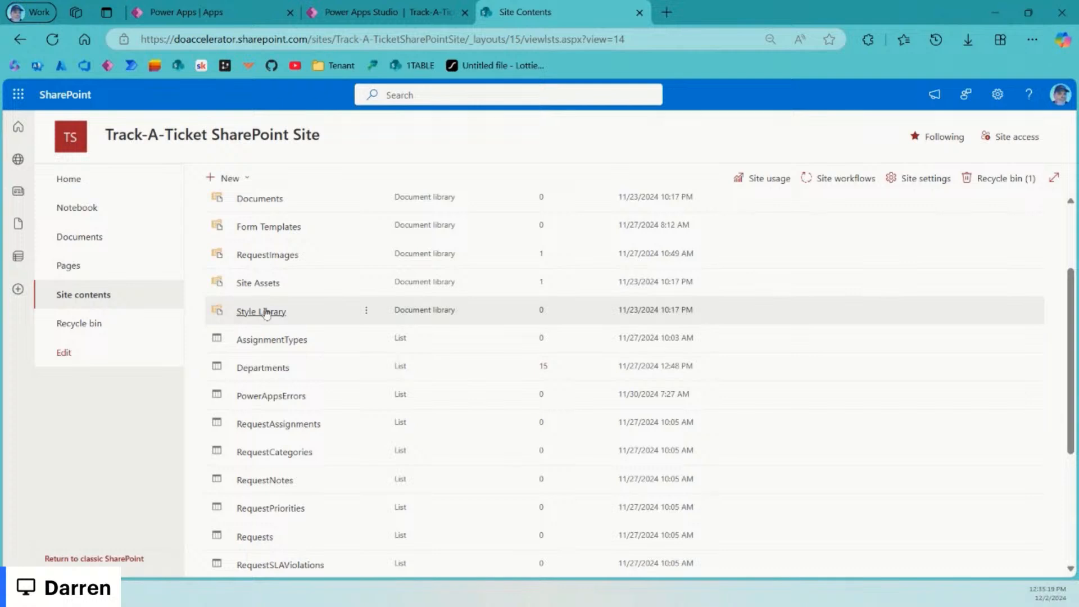
scroll(492, 386, down, 4)
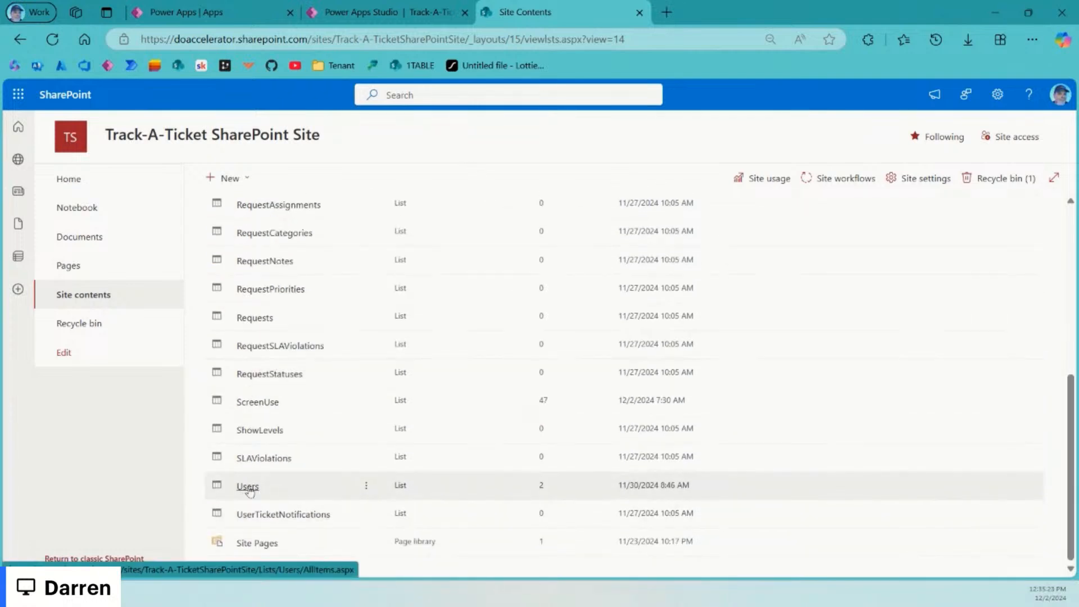
click(247, 486)
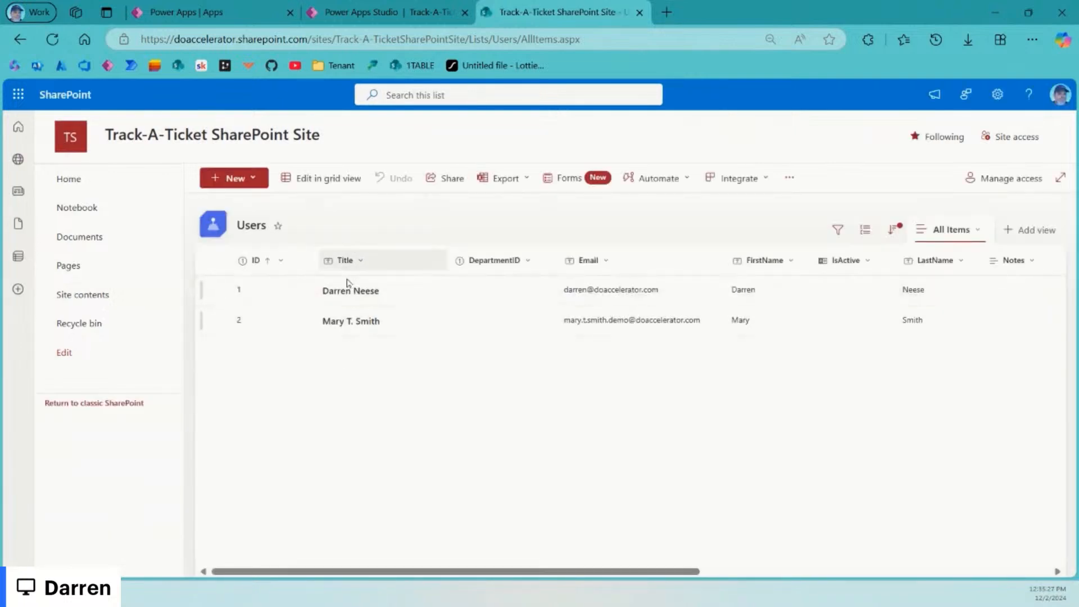
Step: Back in Power Apps Studio, set the app header's ProfileLine1 formula to gblCurrentUser.Title
click(401, 12)
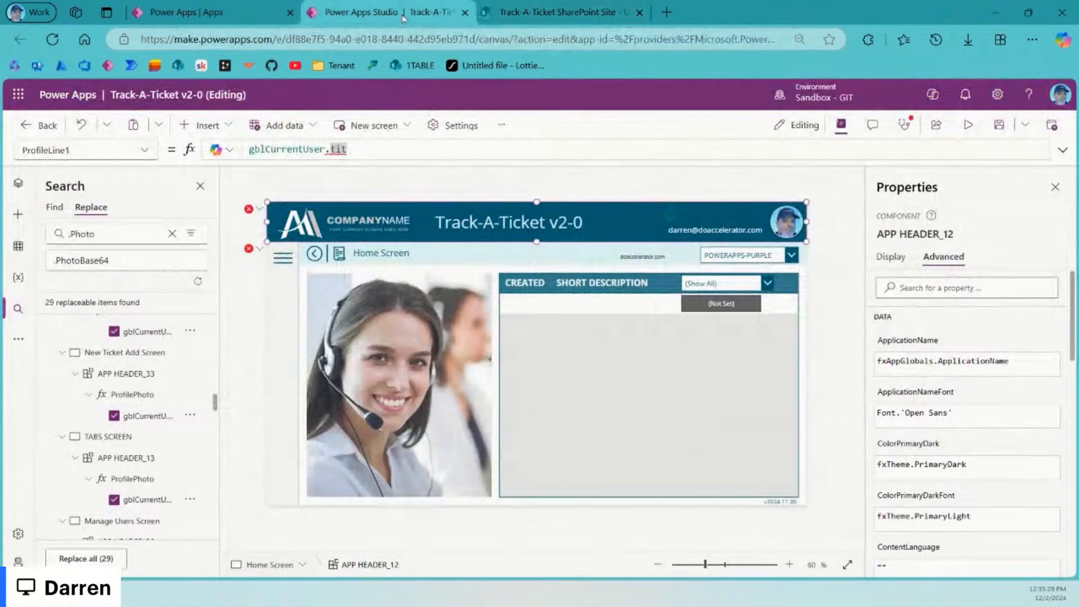
double_click(338, 149)
text(Title)
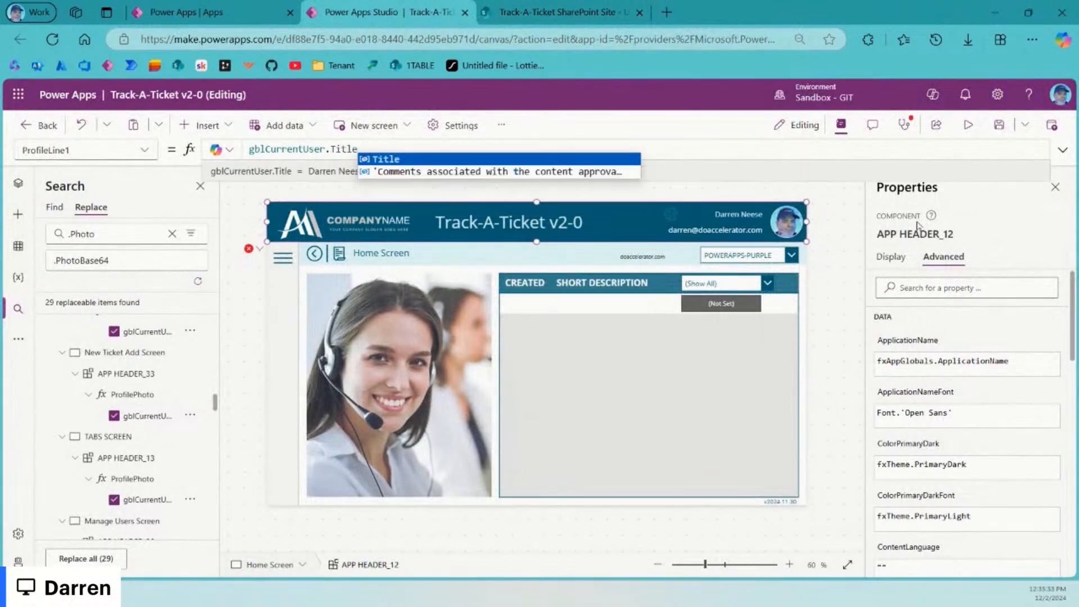
click(835, 248)
Step: Open the side navigation's MenuItems error in the formula bar and replace colNavItems with fxMenuItems
click(251, 249)
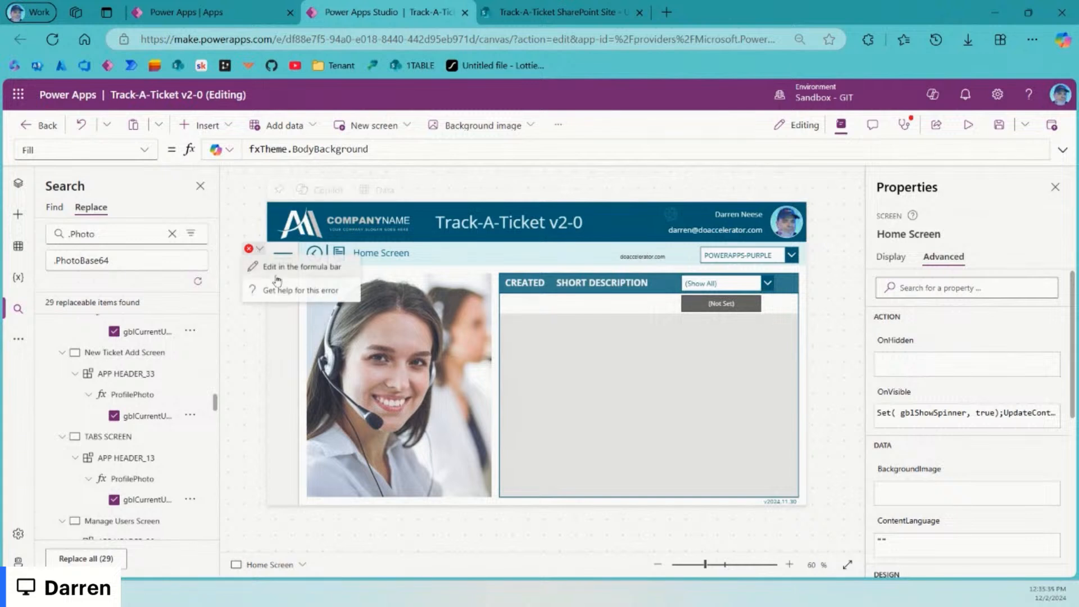
click(276, 268)
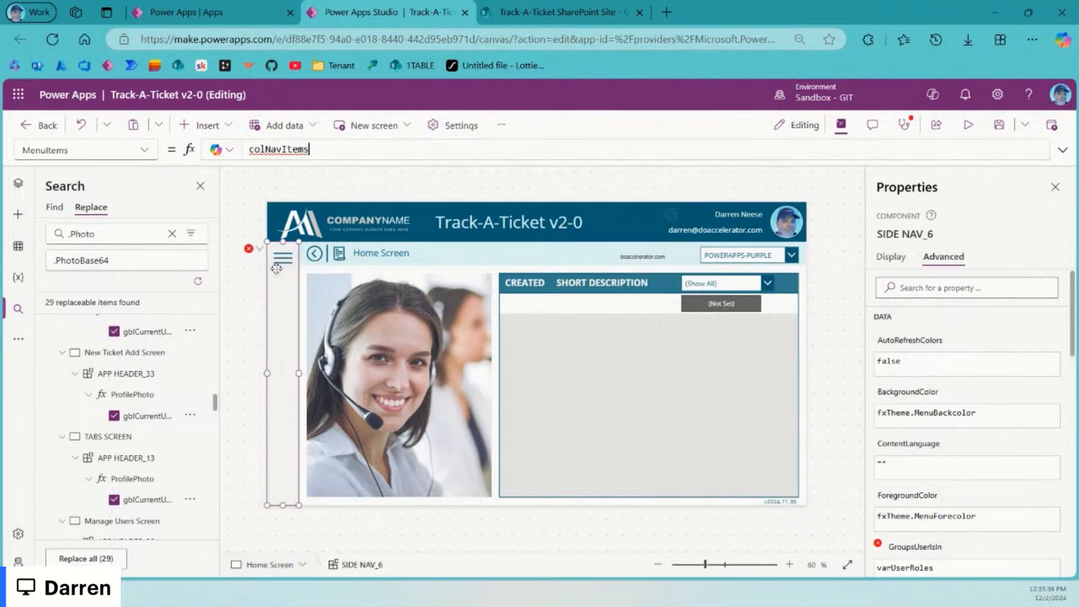
double_click(288, 149)
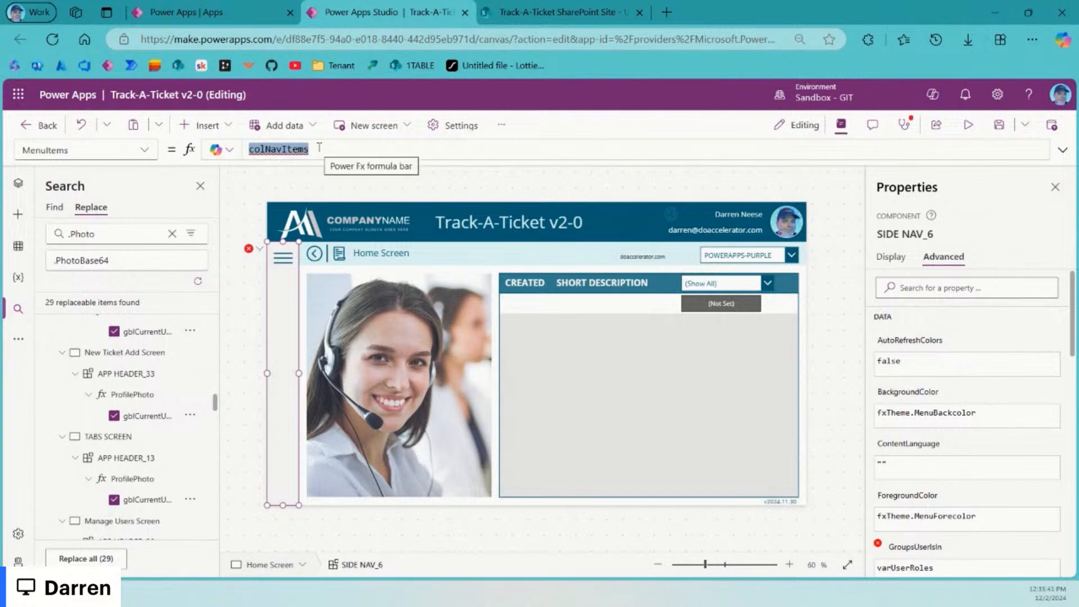
text(fxM)
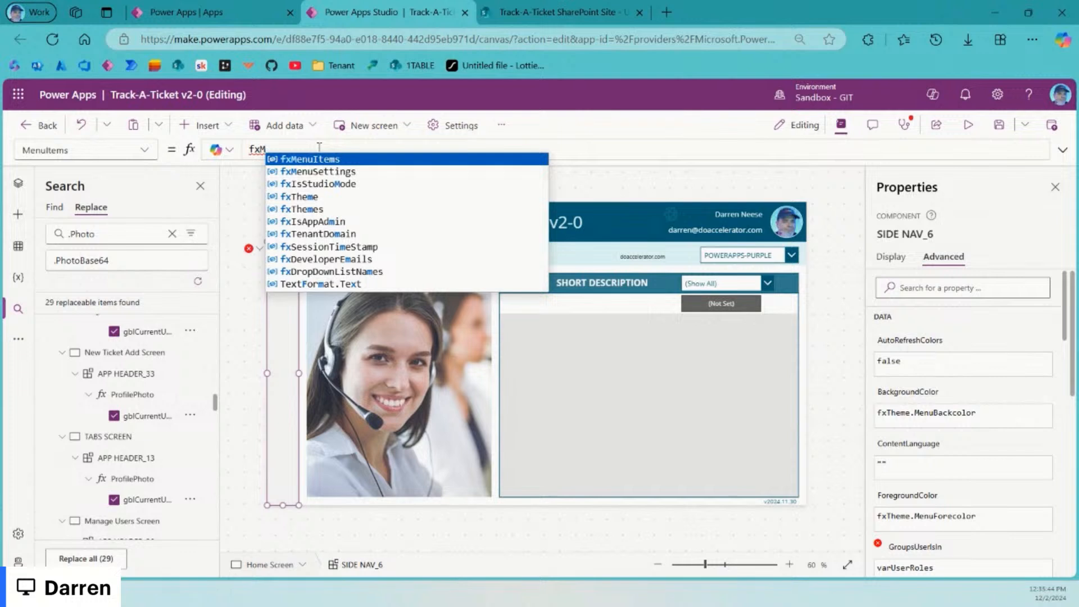
key(Tab)
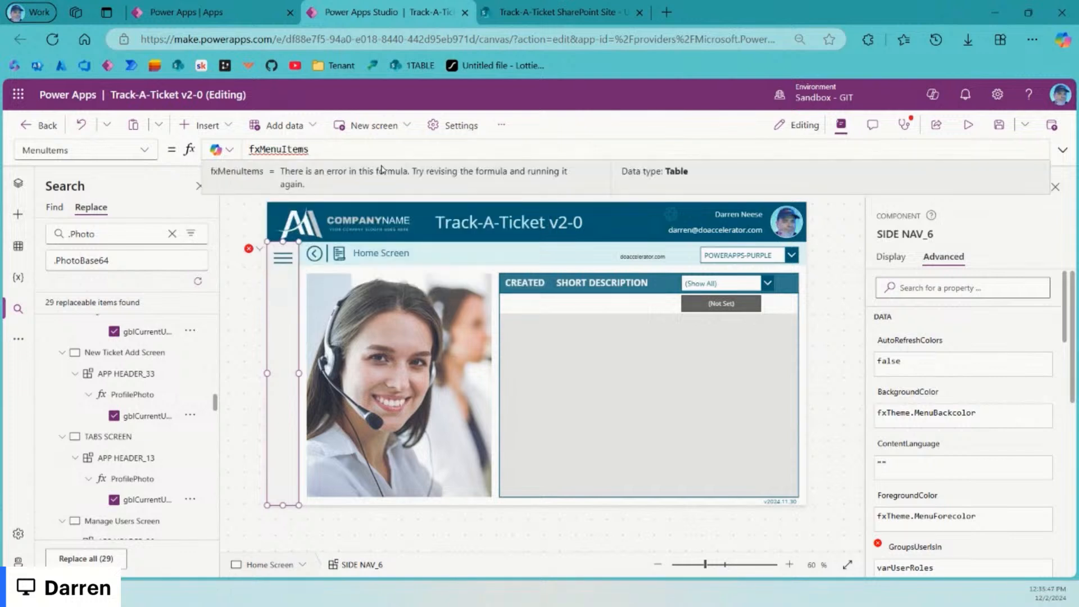
double_click(273, 149)
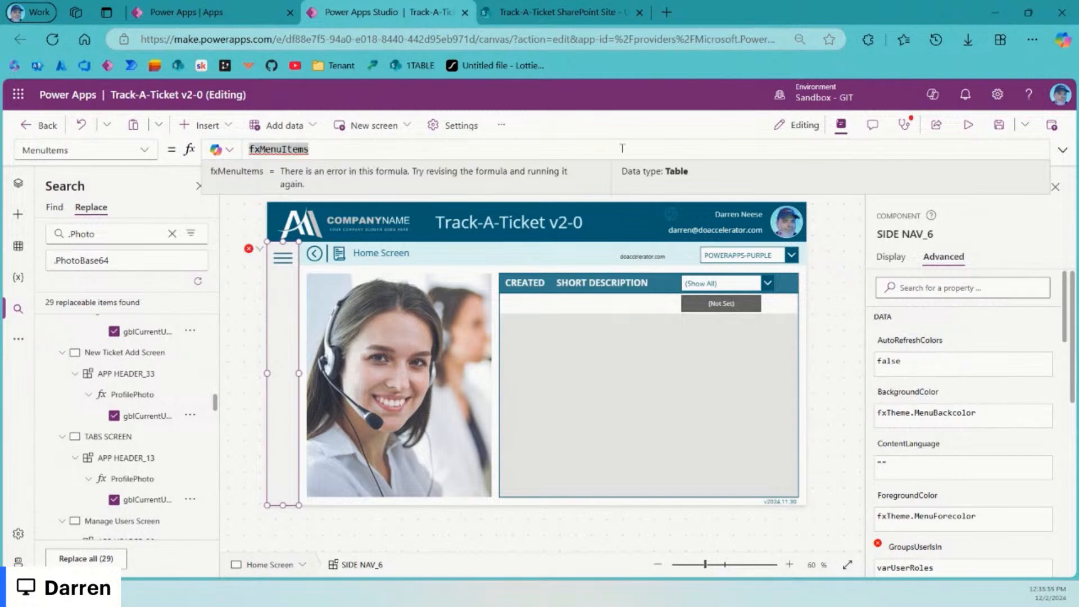
Step: Open the compSideNavMenu component's Menu Items custom property in the expanded formula bar
click(54, 208)
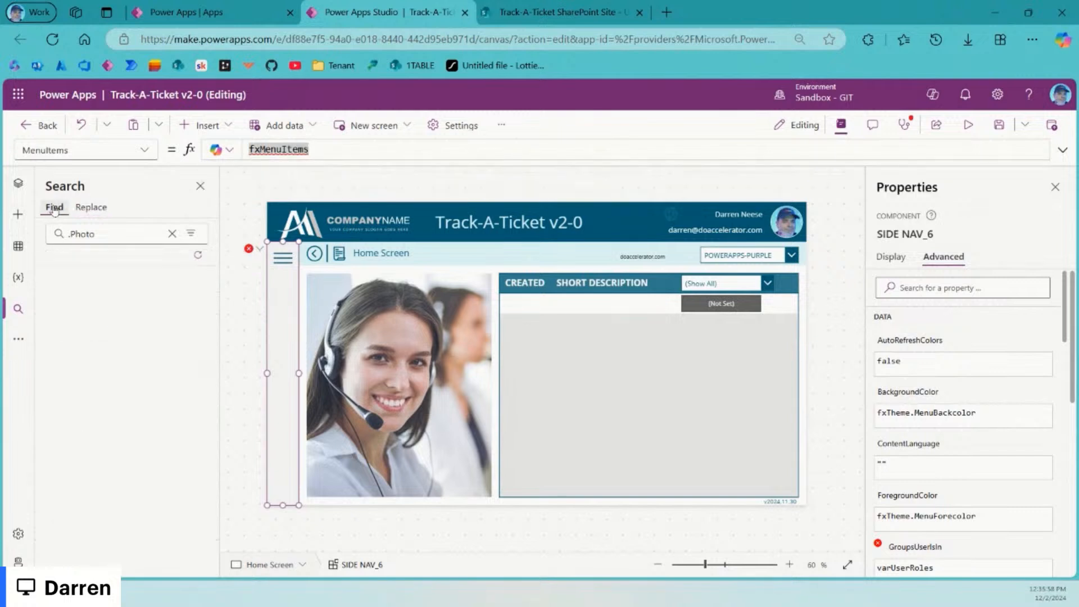
click(19, 184)
click(114, 208)
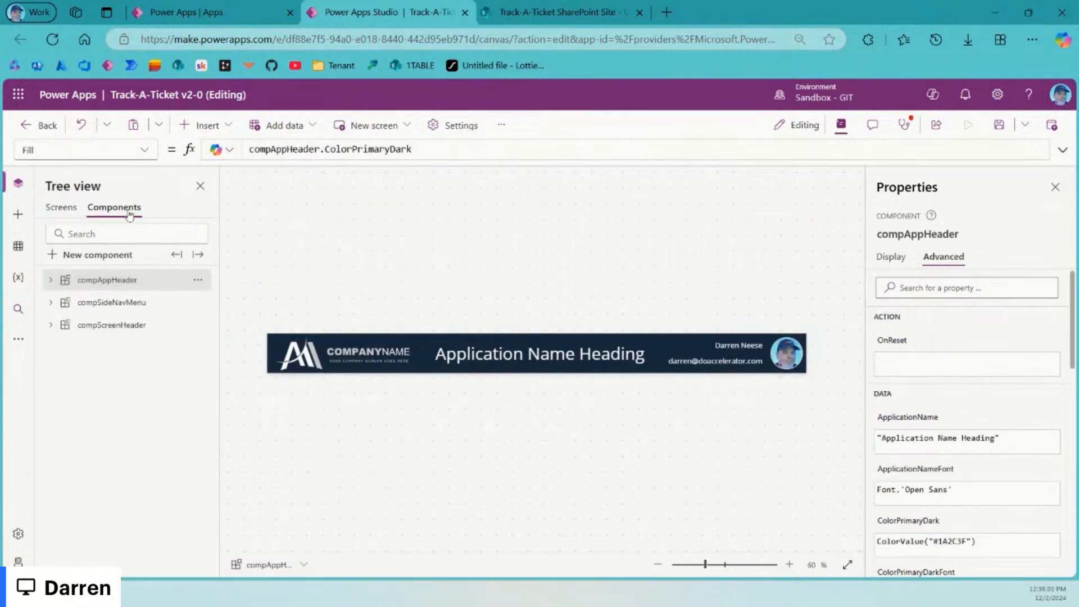
click(127, 306)
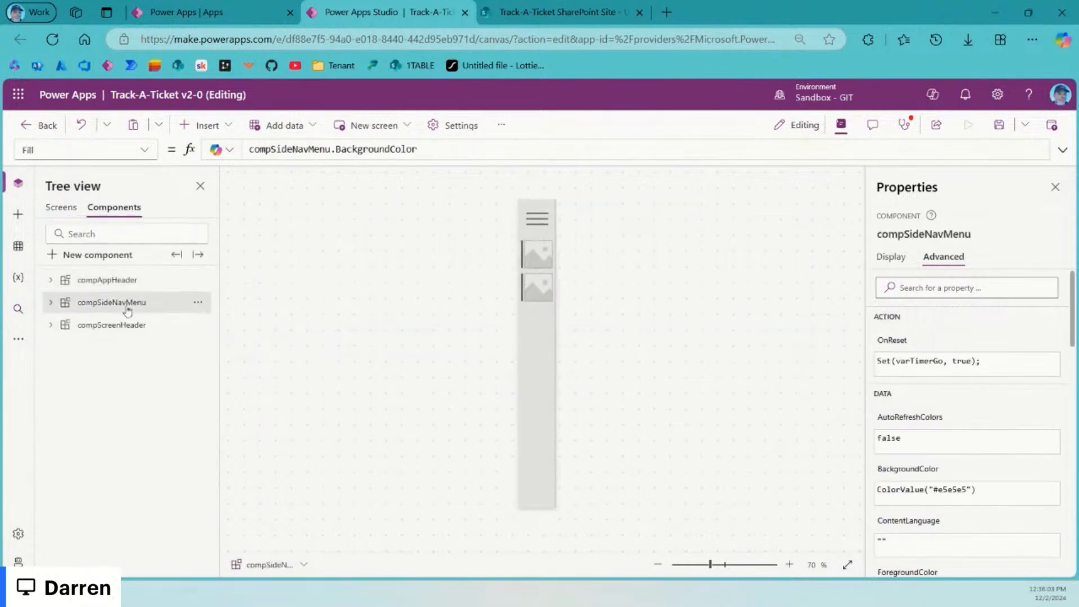
click(891, 257)
click(895, 456)
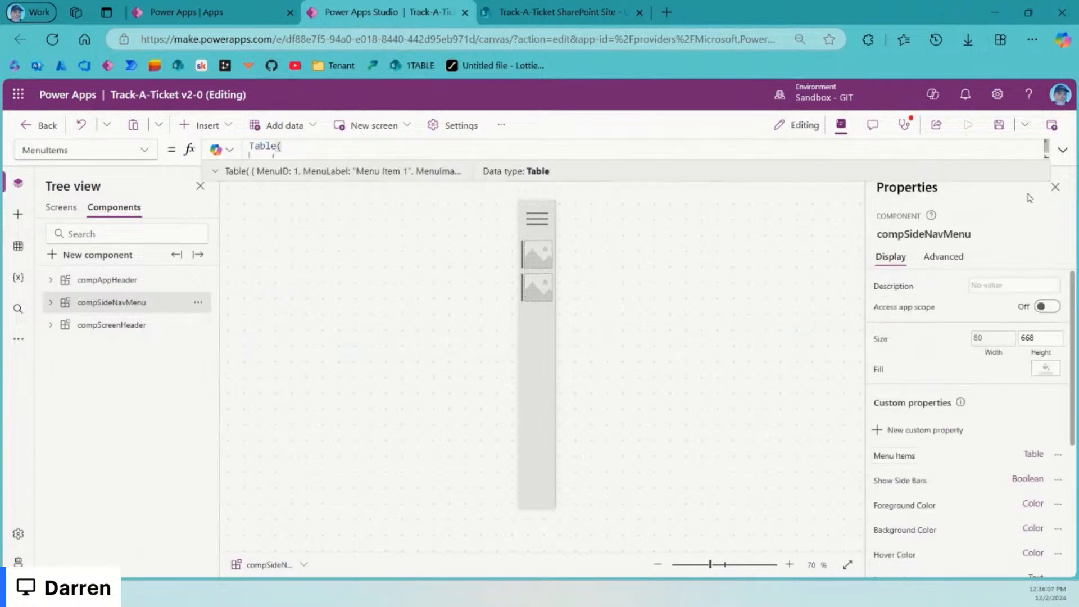
click(1063, 149)
click(593, 326)
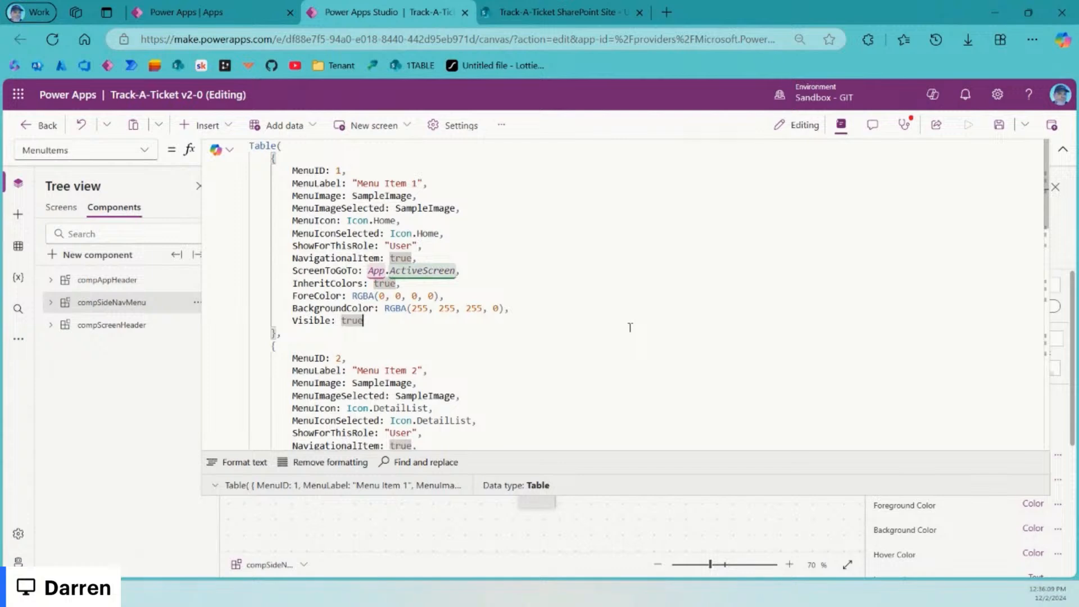
Step: Delete the records for menu items 2 to 4 from the MenuItems table, leaving only the Menu Item 1 record
scroll(602, 325, down, 10)
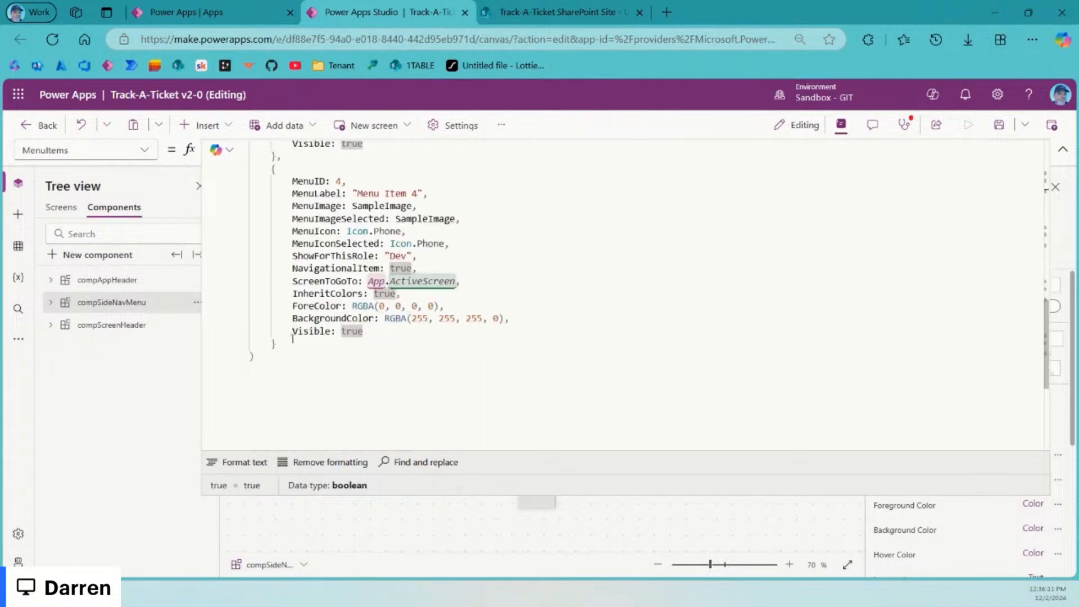
drag(293, 339, 343, 328)
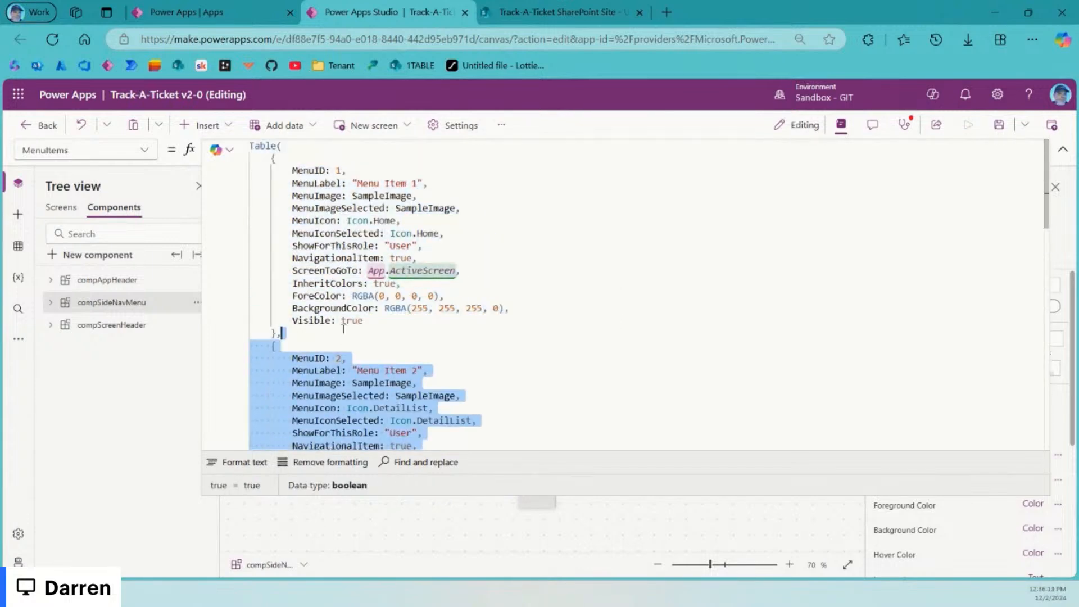
key(Delete)
key(BackSpace)
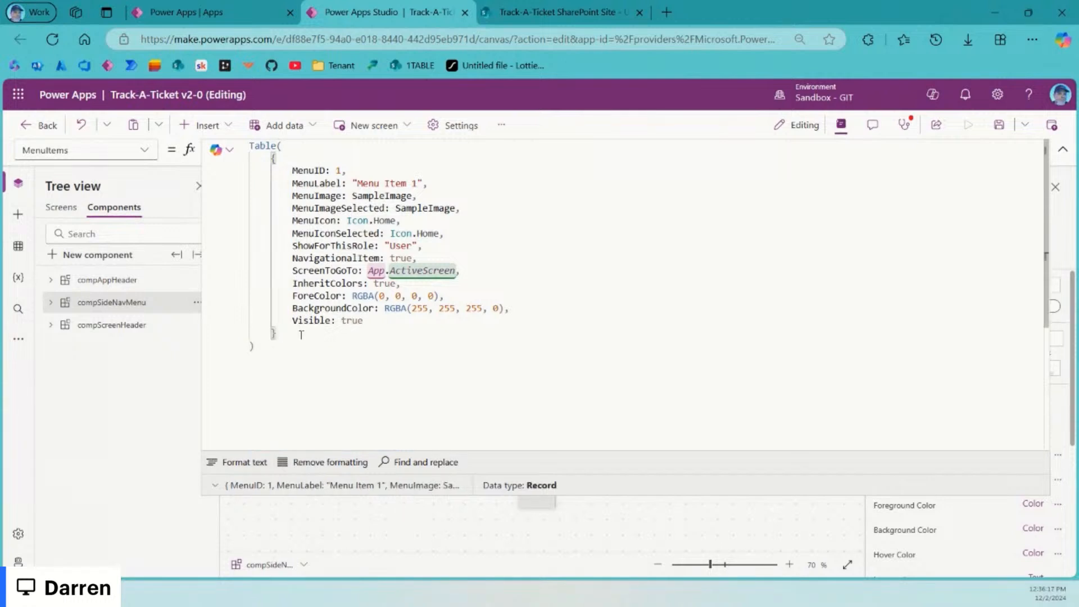
drag(301, 335, 218, 161)
click(565, 229)
click(323, 350)
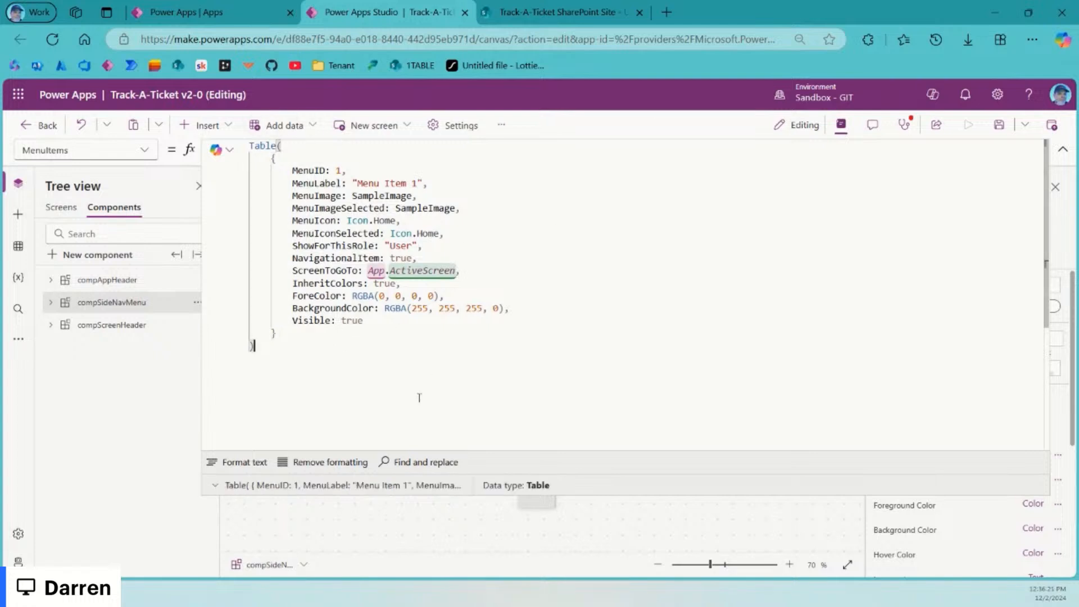
Step: Open the App object's Formulas and search for fxMenu to reach the fxMenuItems definition
click(65, 213)
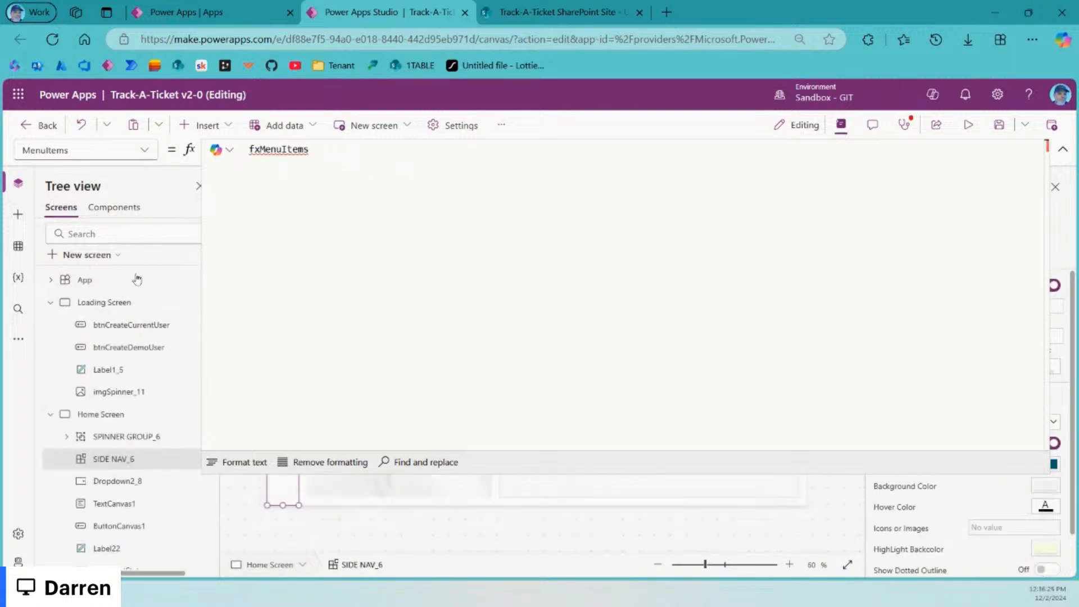
click(138, 279)
click(577, 342)
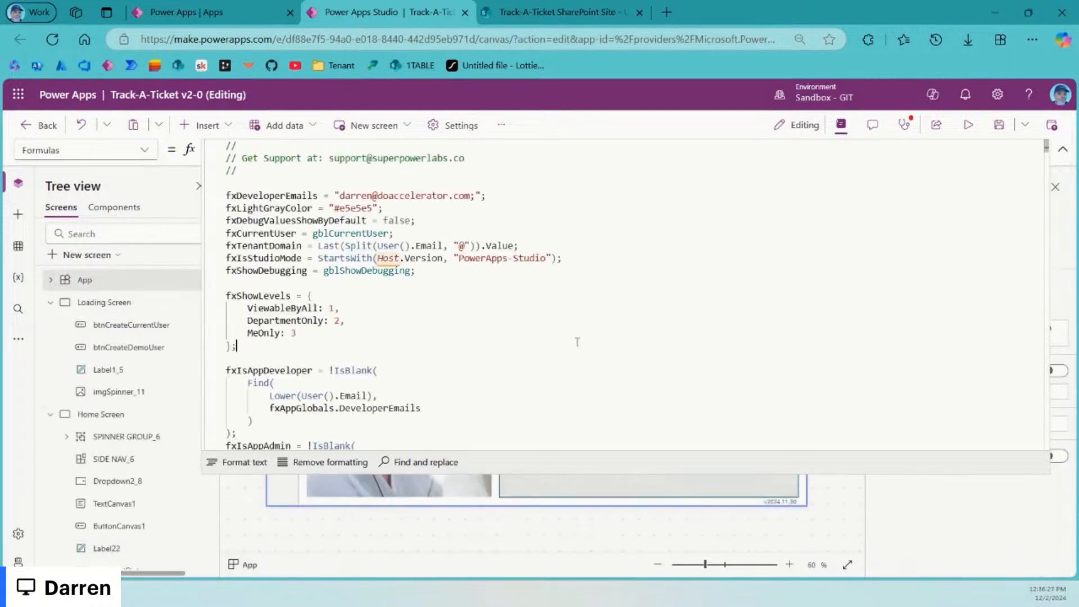
key(ctrl+f)
text(f)
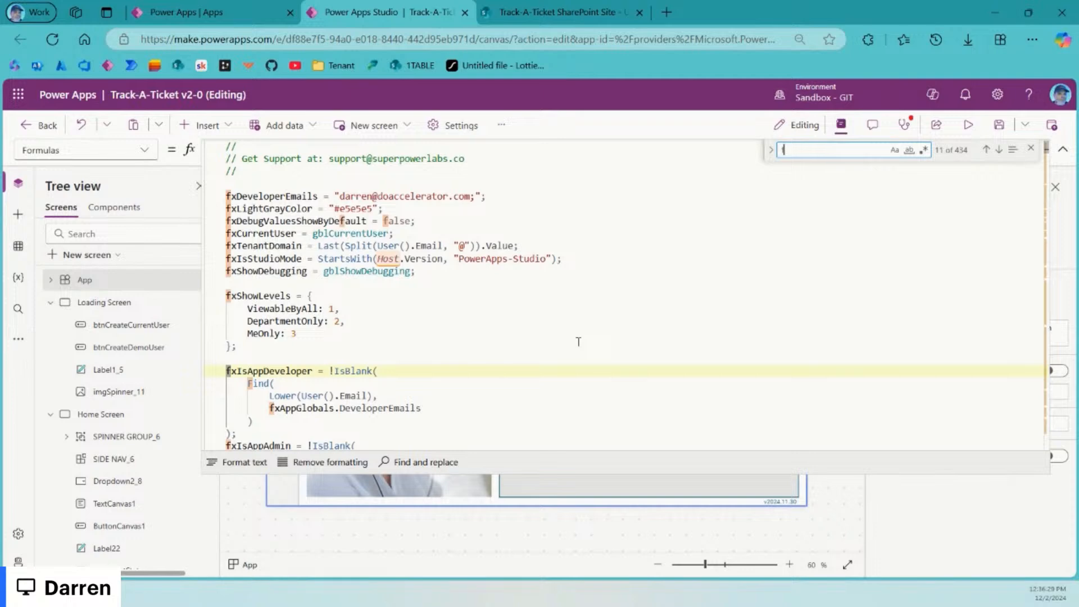
text(xMenu)
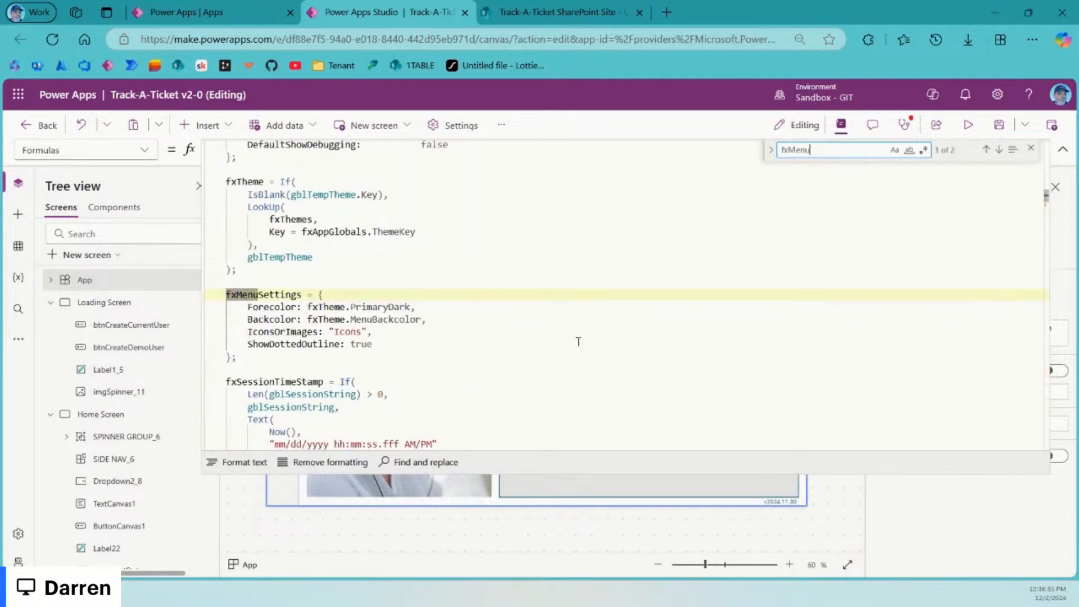
key(Return)
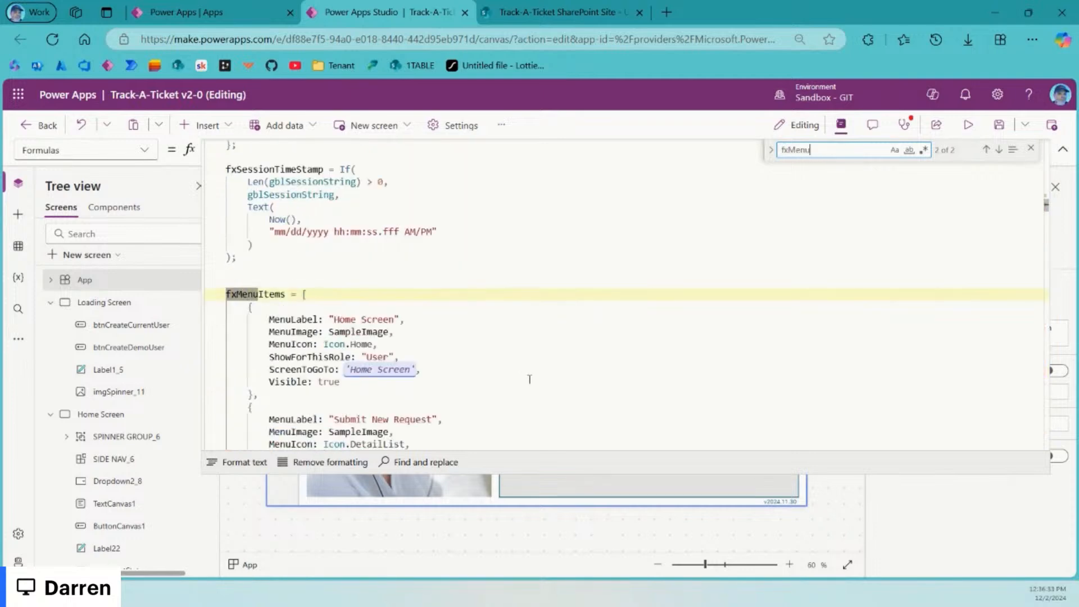
Step: Copy the Home Screen record from the fxMenuItems definition and collapse the formula bar
scroll(530, 379, down, 2)
scroll(534, 374, up, 1)
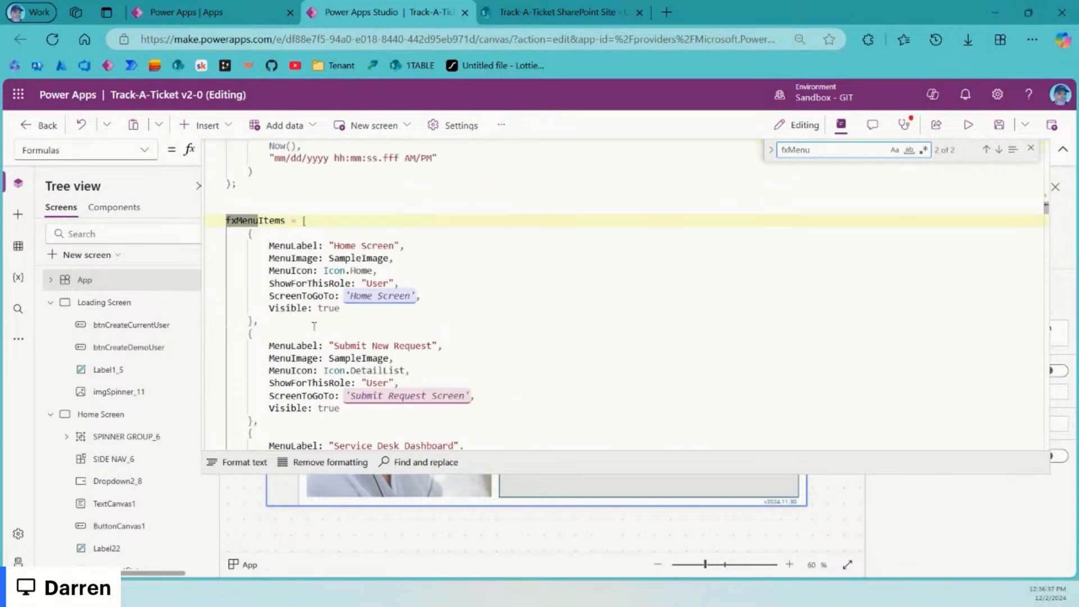
drag(270, 321, 194, 238)
key(ctrl+c)
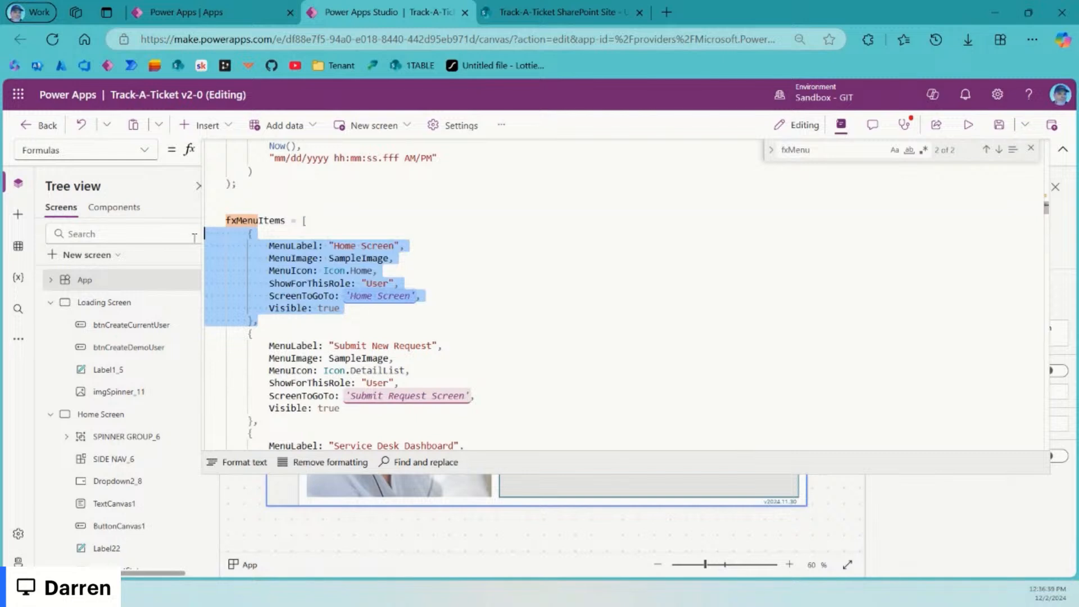
click(1063, 149)
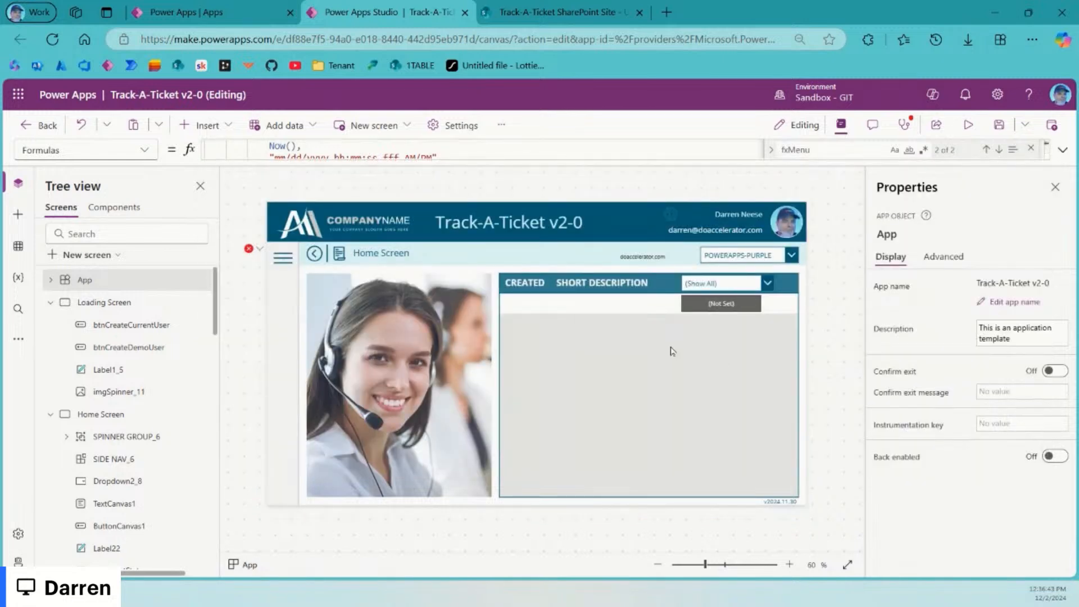
Step: Open the compSideNavMenu component's Menu Items custom property in an enlarged formula bar showing the whole table
click(114, 208)
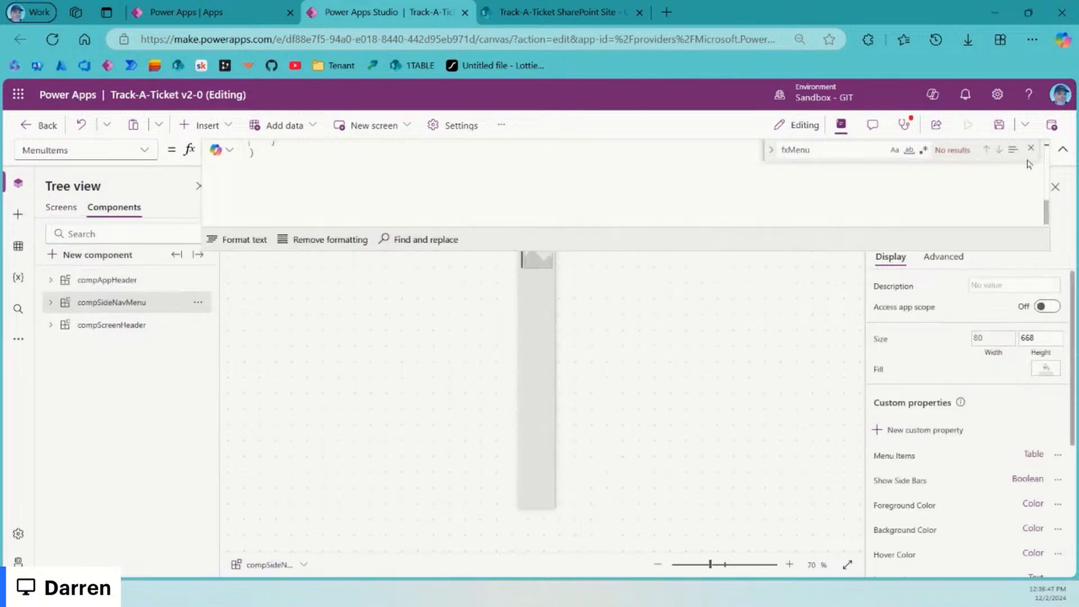
click(495, 198)
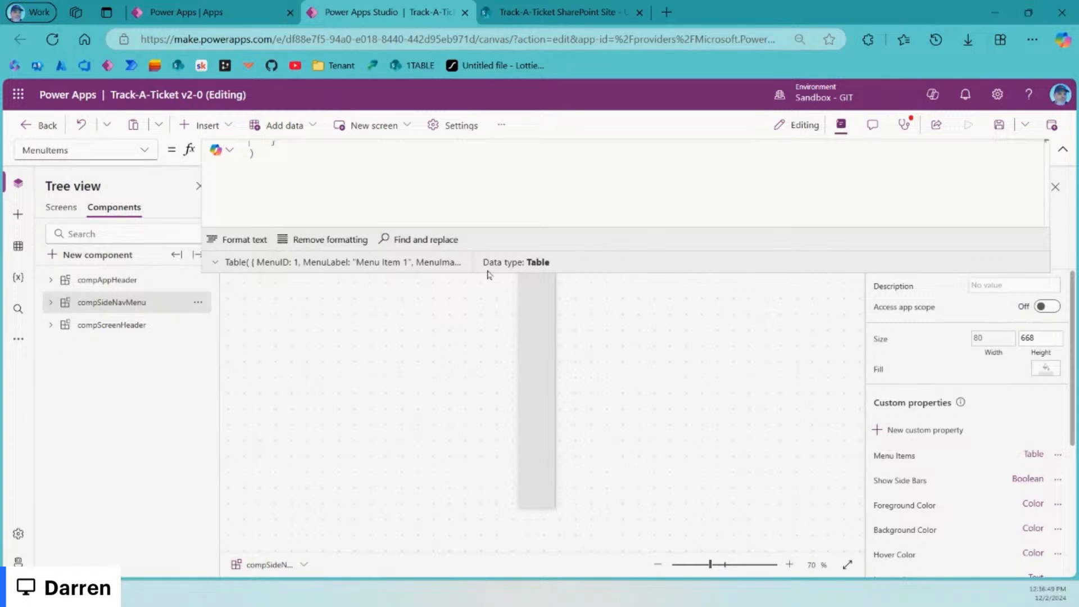
click(1062, 150)
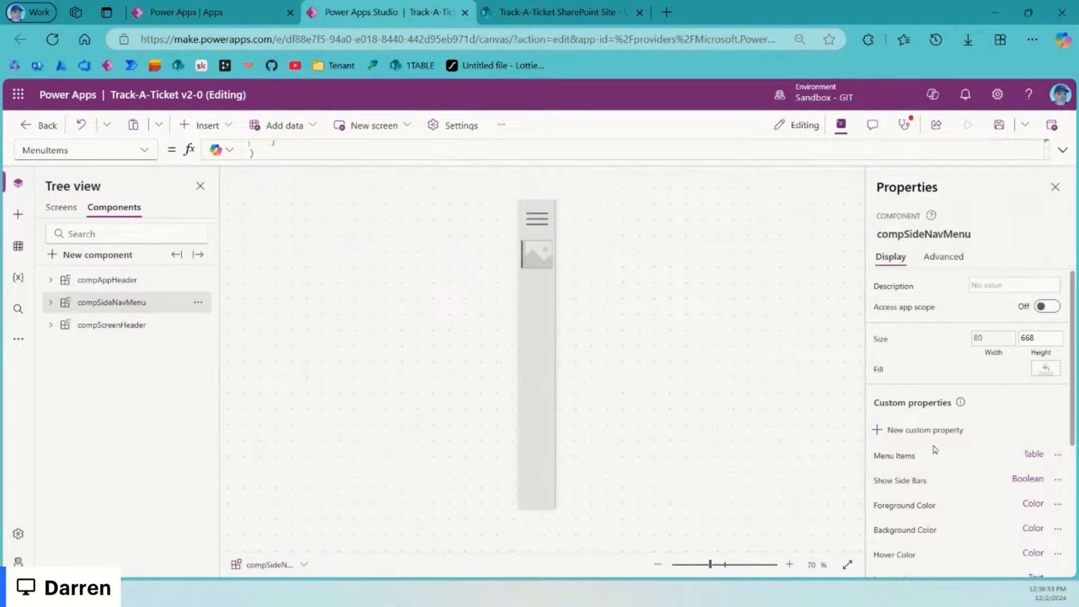
click(903, 457)
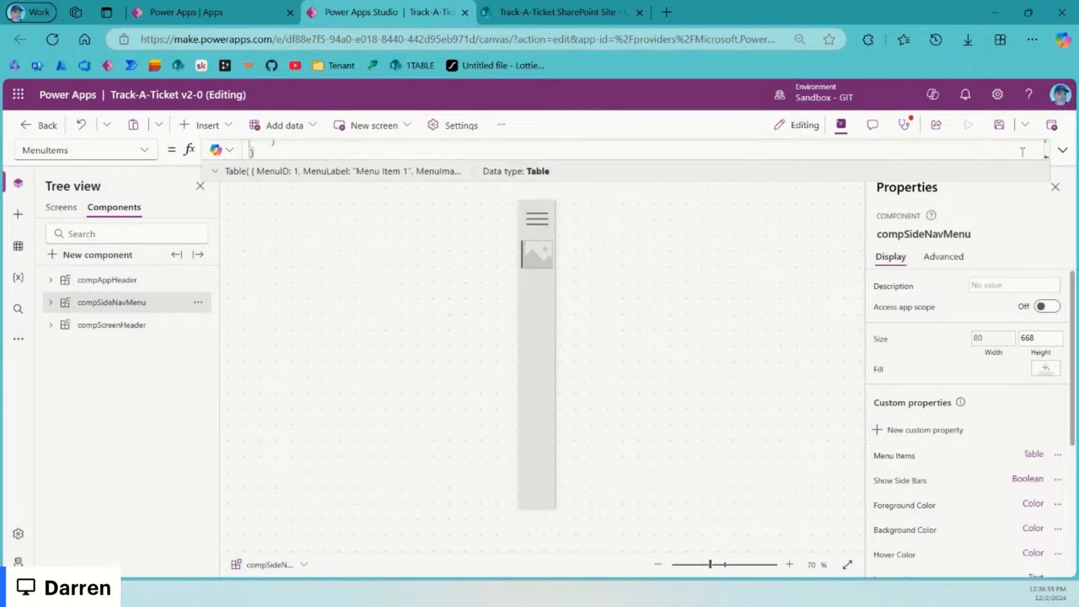
click(1063, 149)
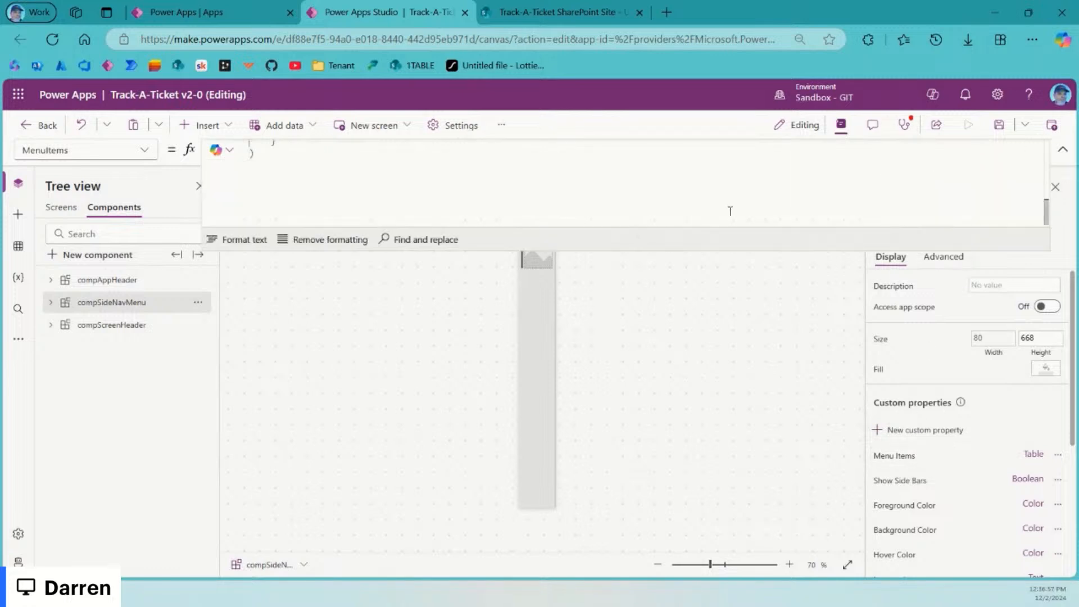
drag(773, 272, 792, 428)
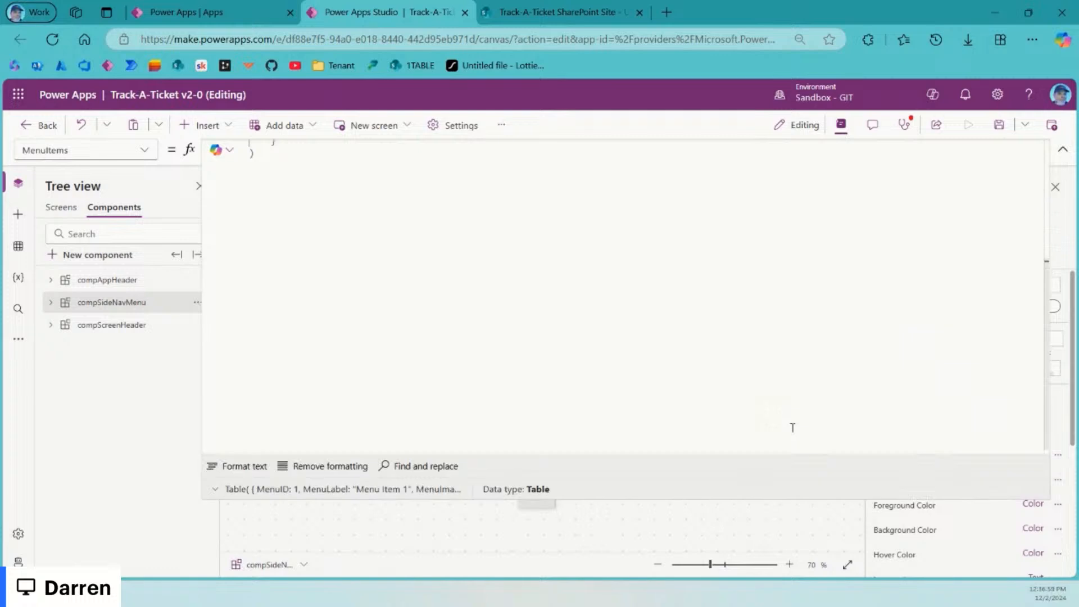
scroll(749, 287, up, 3)
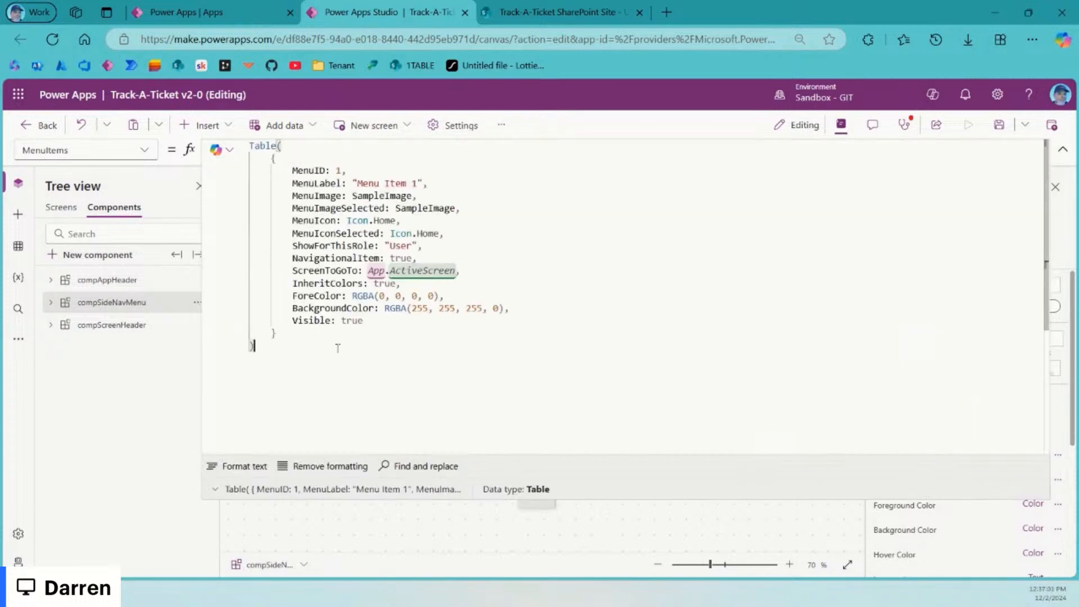
Step: Paste the copied Home Screen record below the Menu Item 1 record in the MenuItems table and remove its trailing comma
drag(442, 363, 201, 123)
click(342, 333)
key(Return)
key(Return)
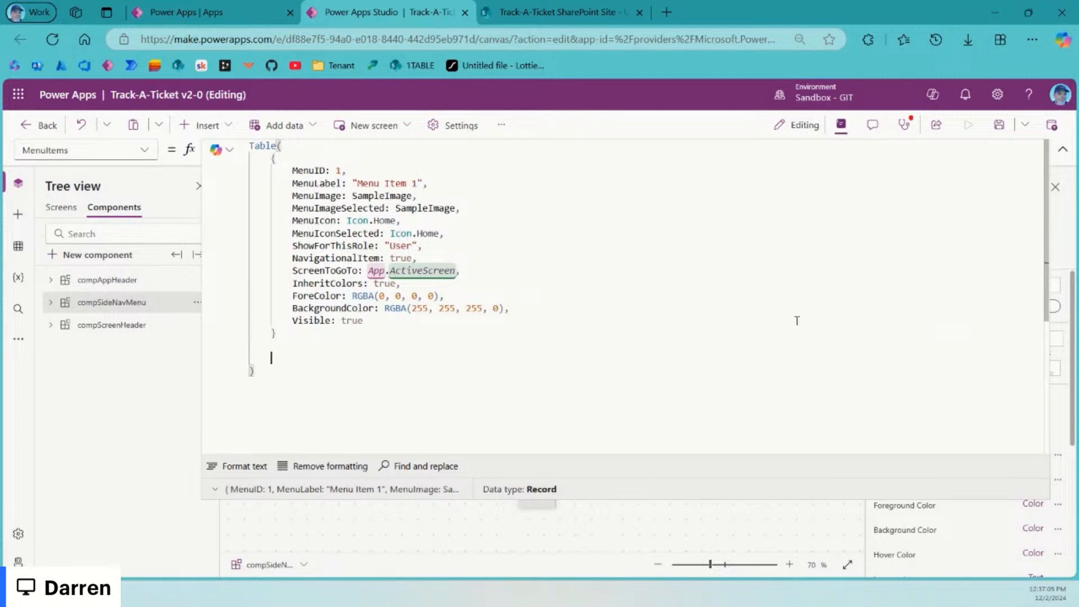
key(ctrl+v)
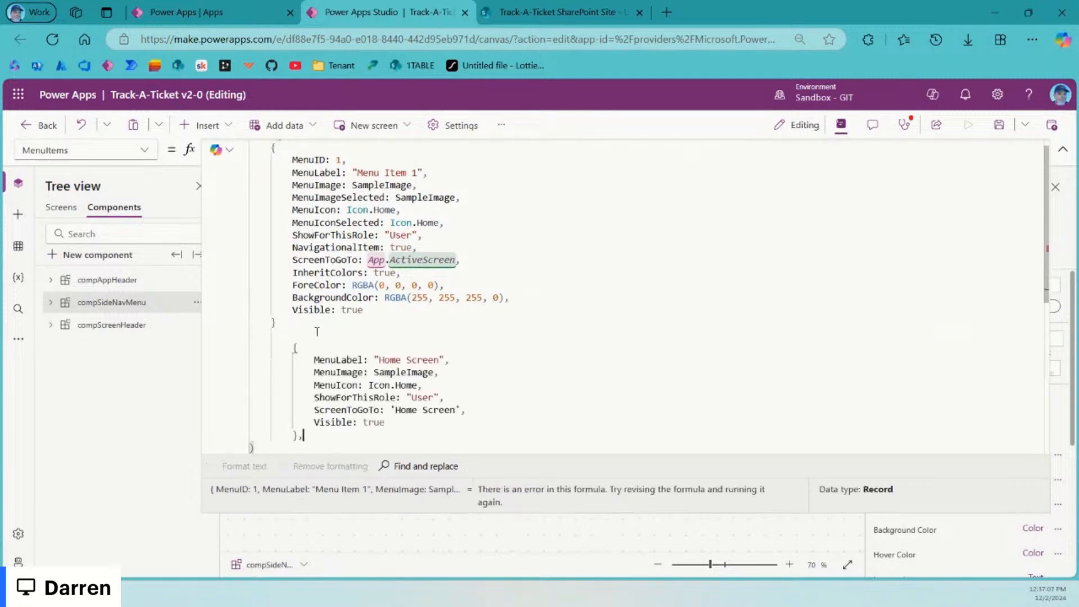
click(326, 438)
key(BackSpace)
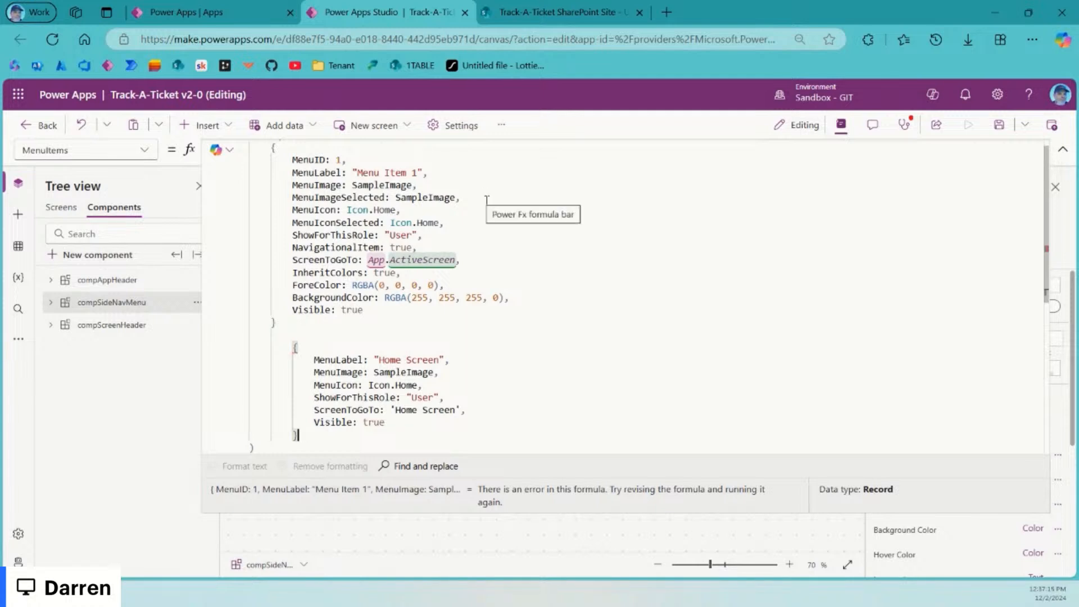
Step: Delete the Menu Item 1 record from the MenuItems table and outdent the remaining Home Screen record one level
click(447, 422)
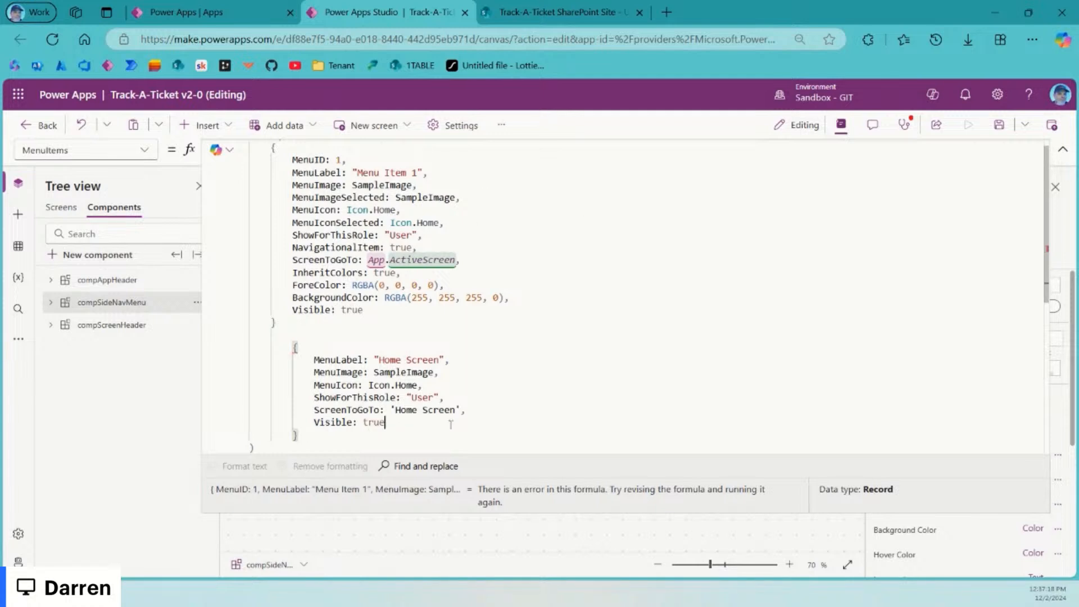
click(485, 239)
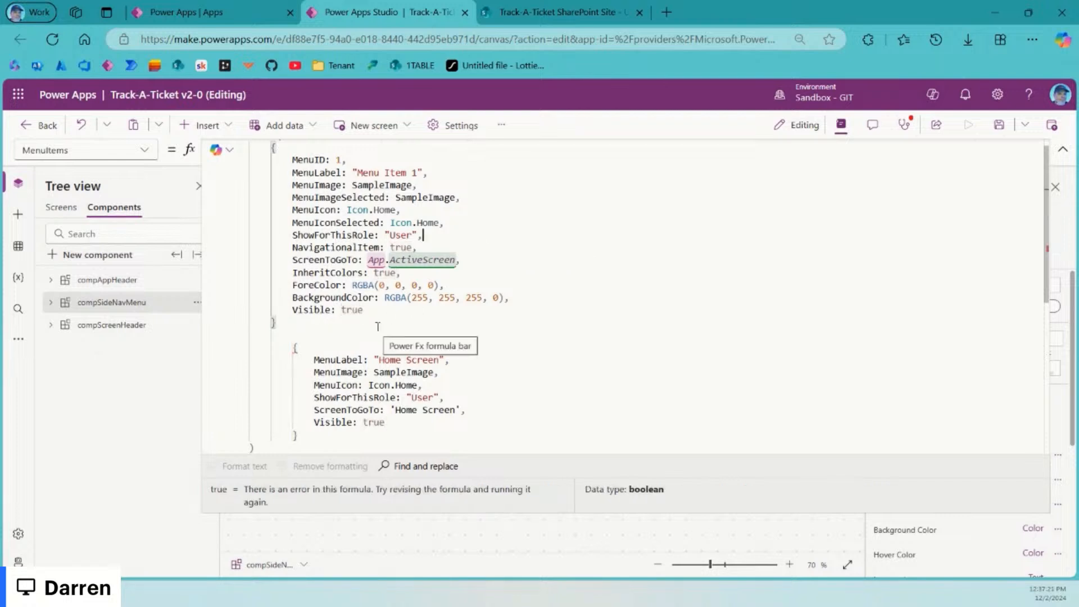
drag(319, 325, 353, 140)
key(Delete)
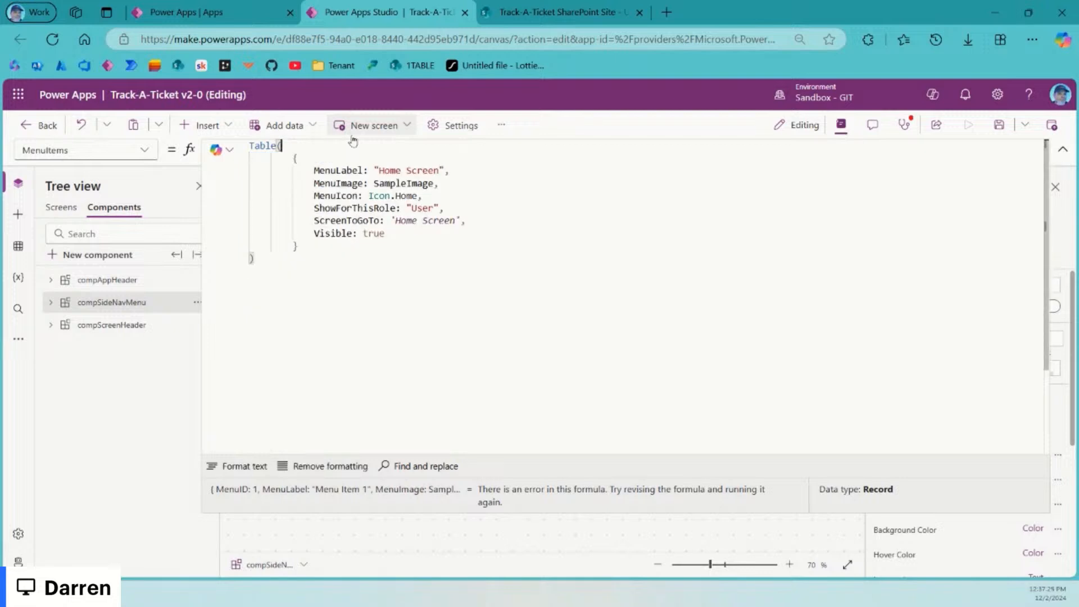
drag(298, 247, 234, 163)
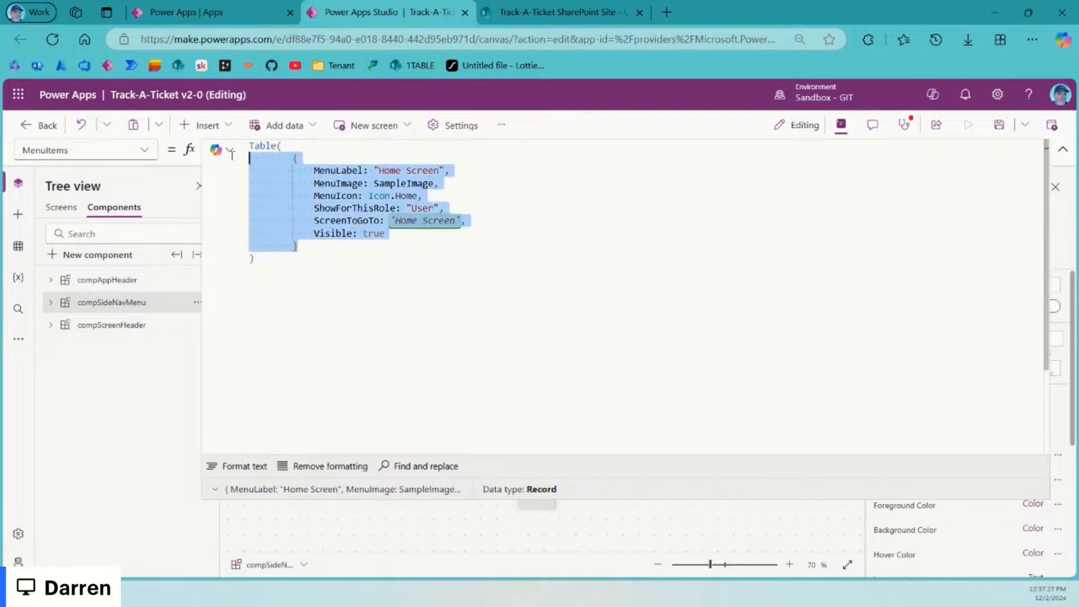
key(shift+Tab)
click(433, 302)
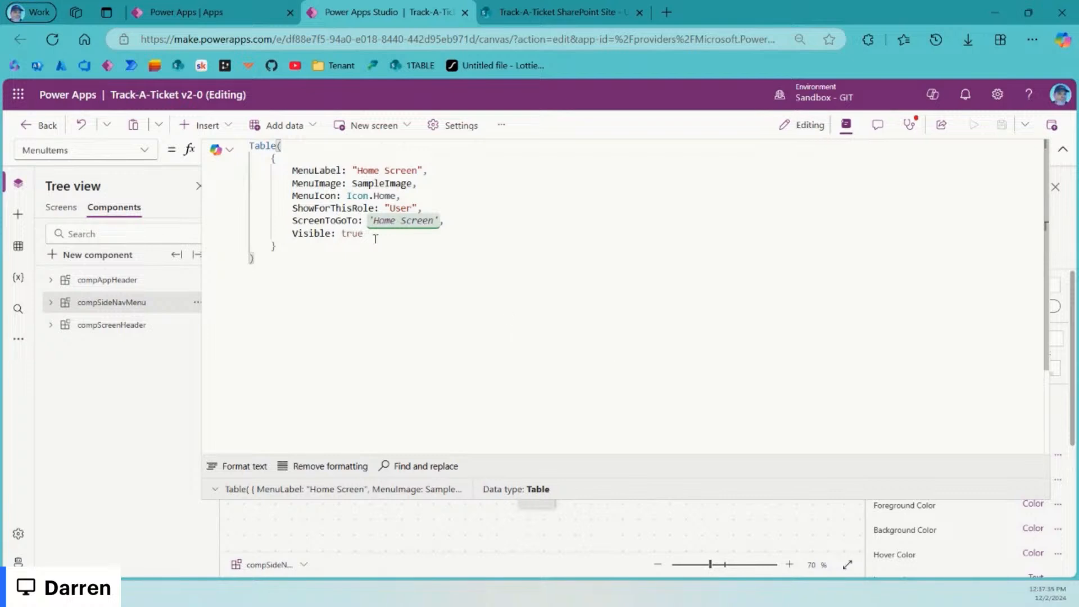
Step: Change the Home Screen record's ScreenToGoTo value to App.ActiveScreen, save the app and collapse the formula bar
drag(367, 221, 442, 220)
key(BackSpace)
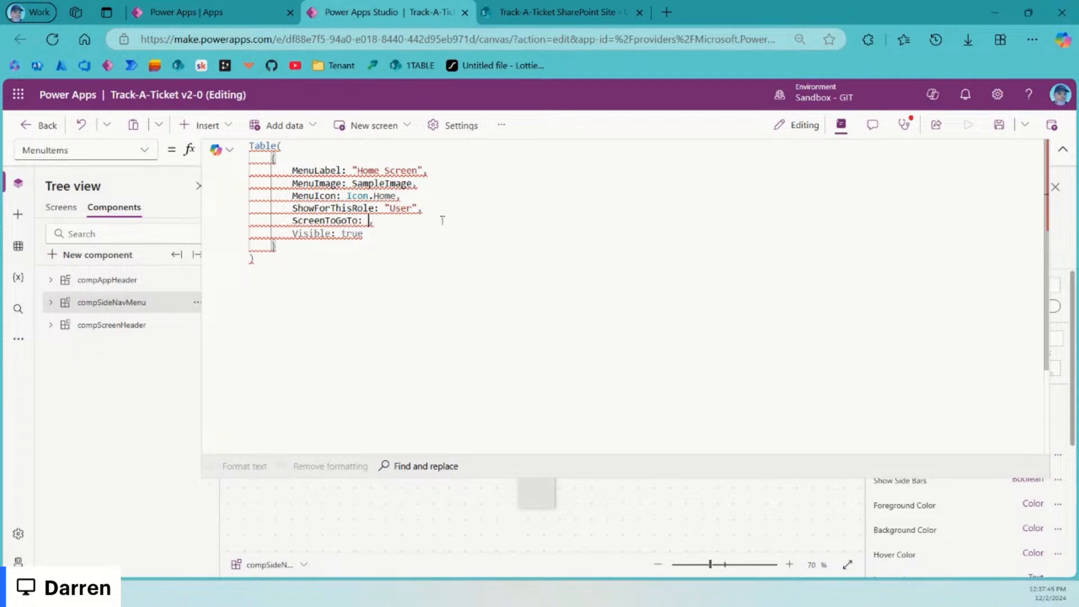
text(App.)
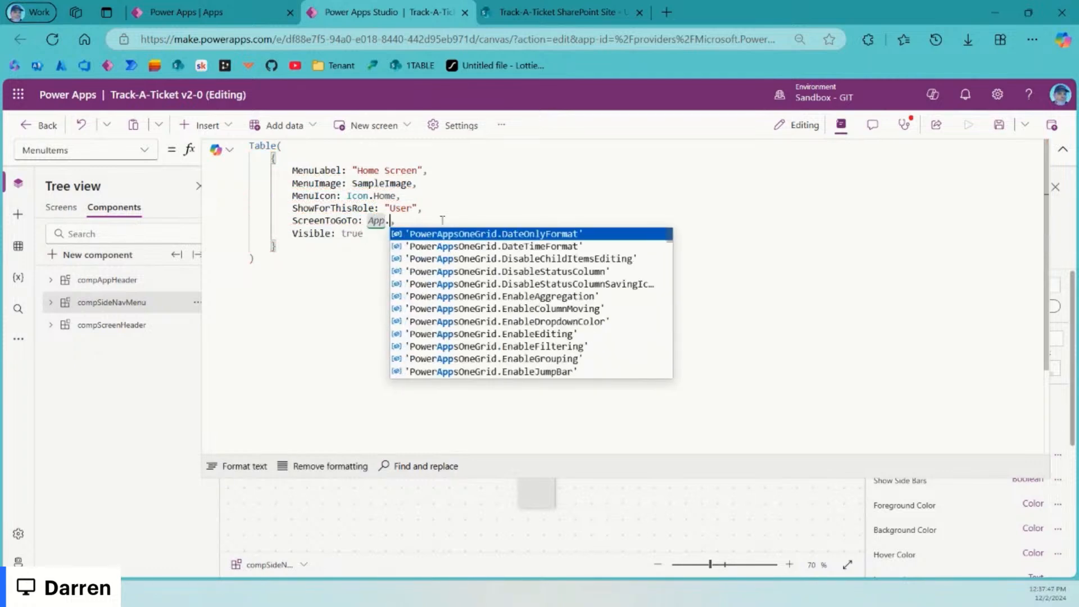
text(a)
key(Tab)
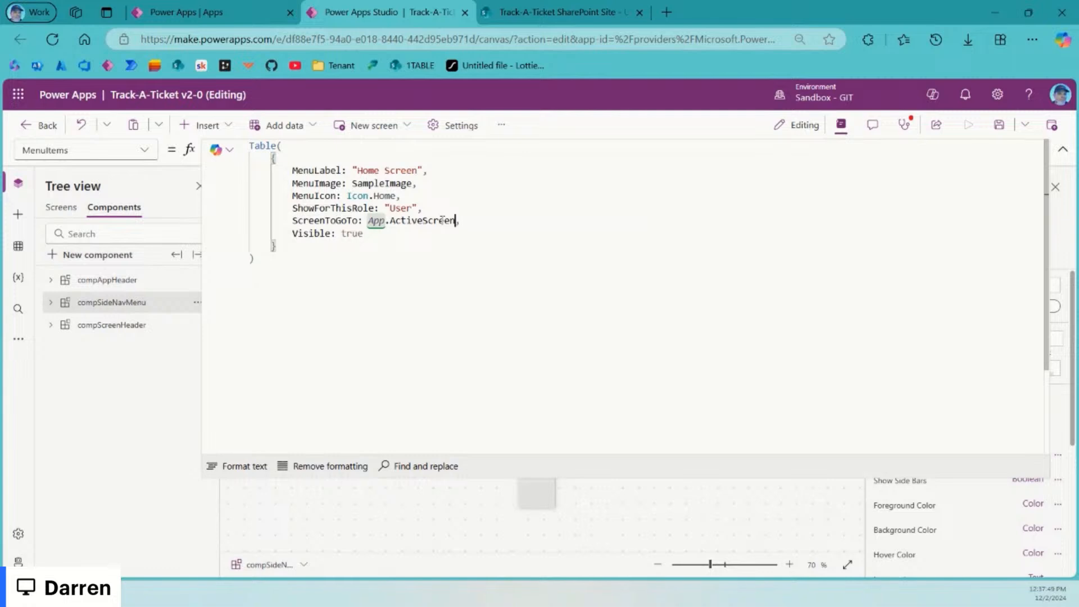
click(463, 265)
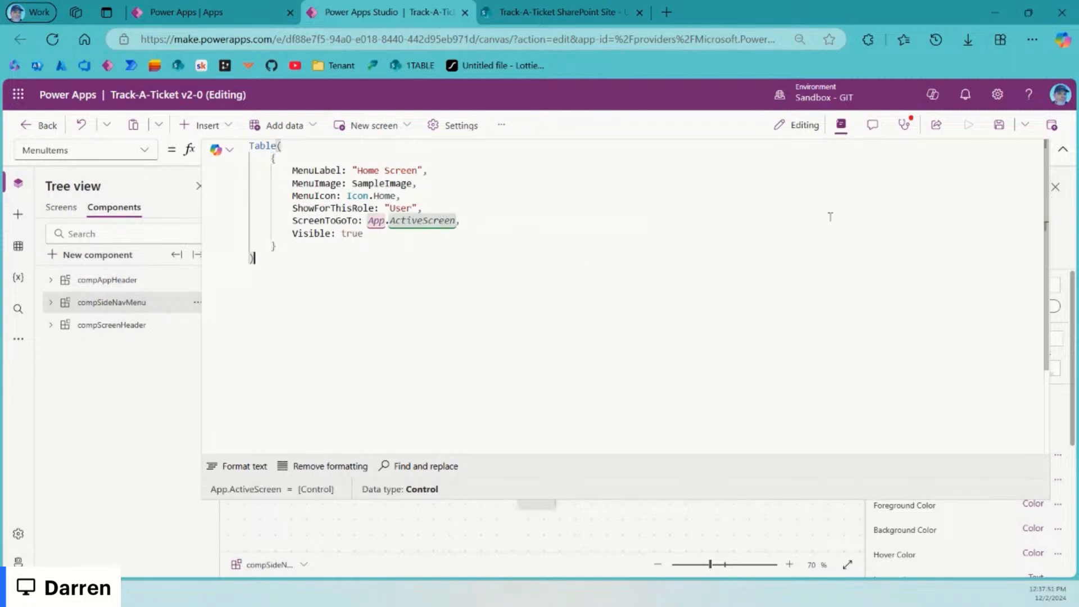
click(999, 125)
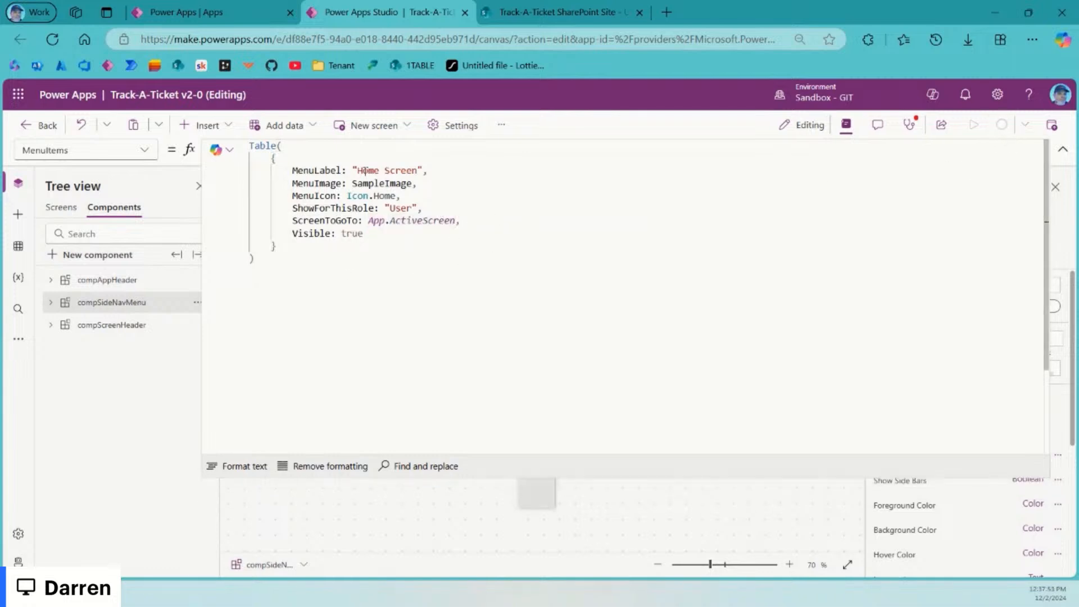
click(1062, 150)
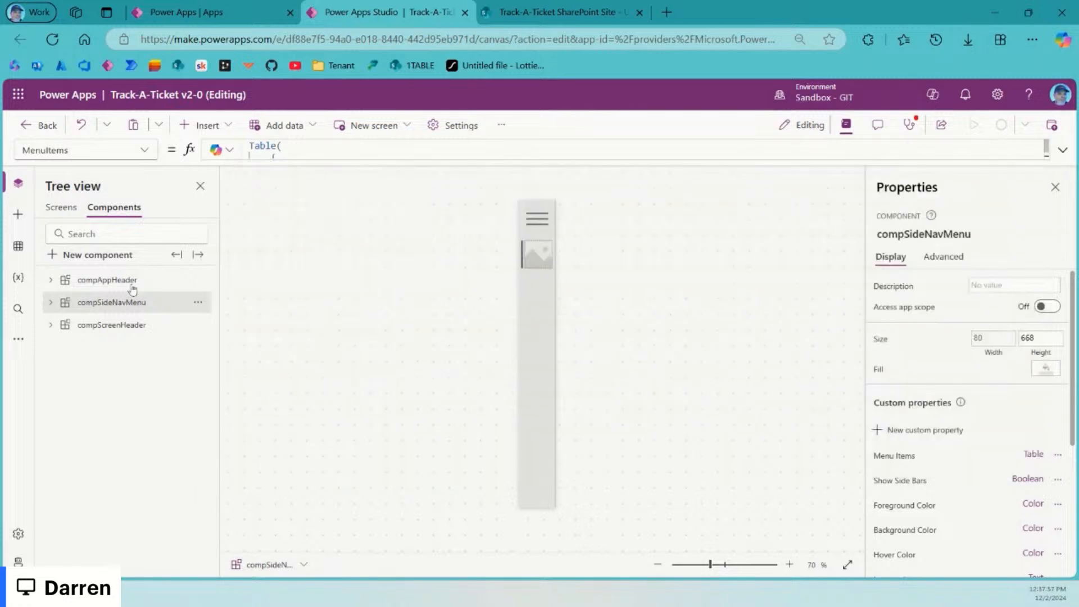
Step: Return to the Home Screen and open the side navigation's flagged ShowDottedOutline formula for editing
click(61, 208)
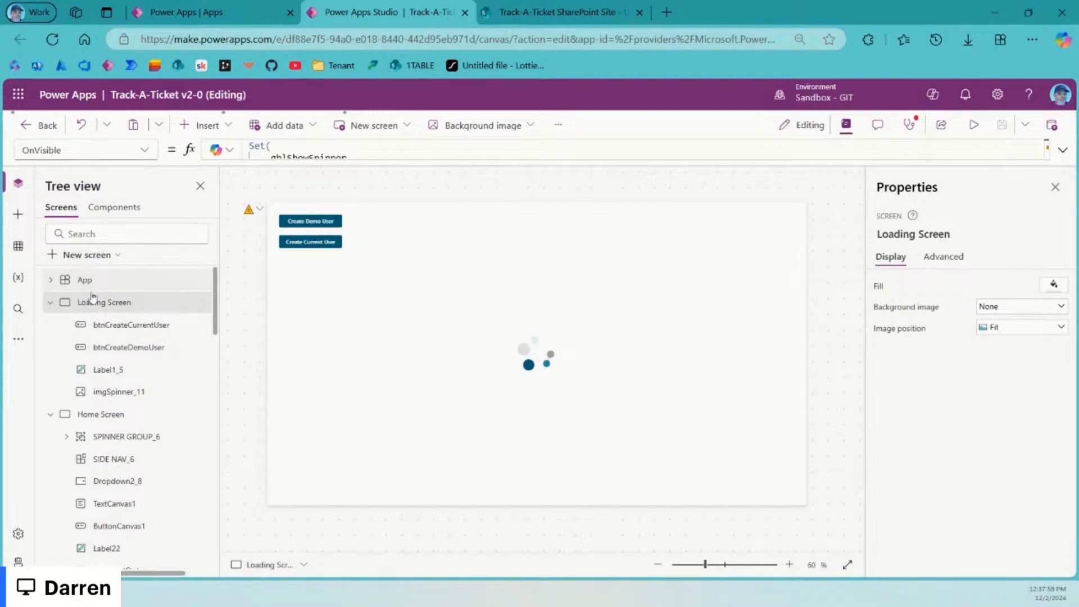
click(52, 303)
click(118, 326)
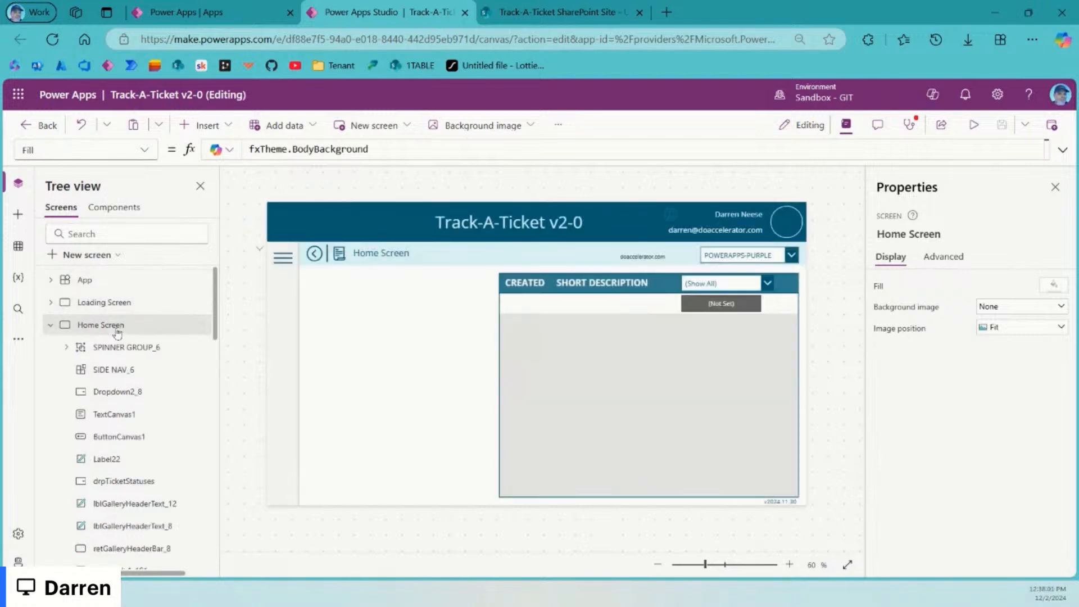
click(259, 249)
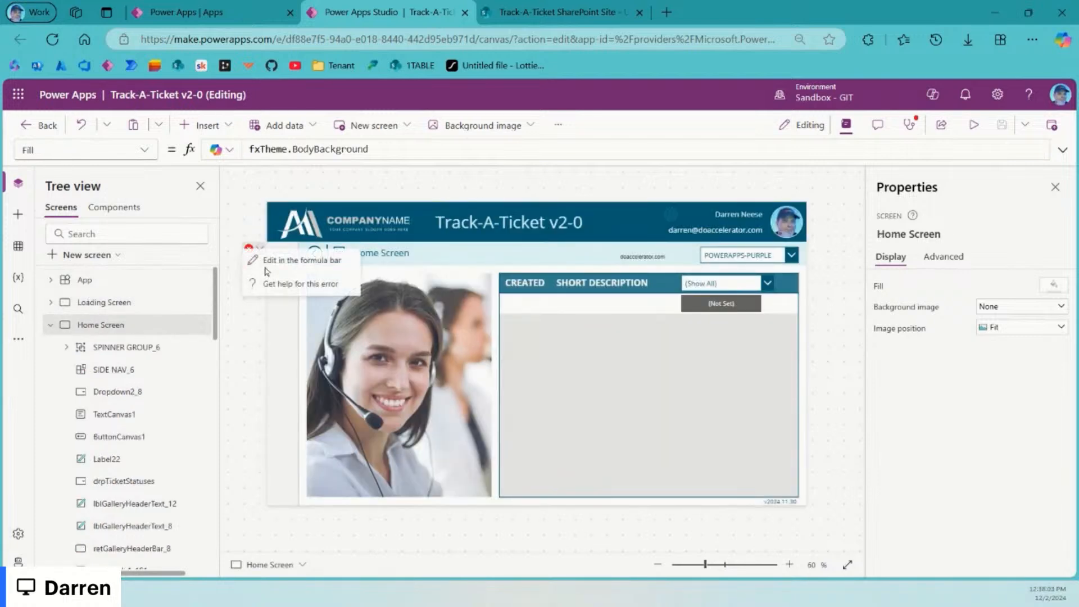
click(272, 267)
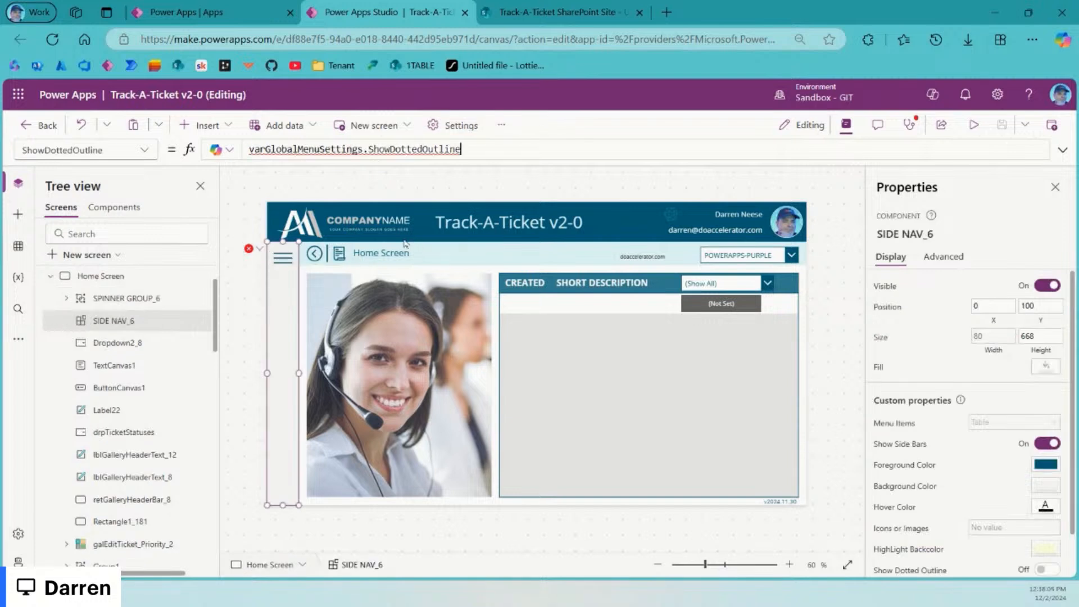
Step: Replace varGlobalMenuSettings with fxMenuSettings in SIDE NAV_6's ShowDottedOutline formula
double_click(277, 149)
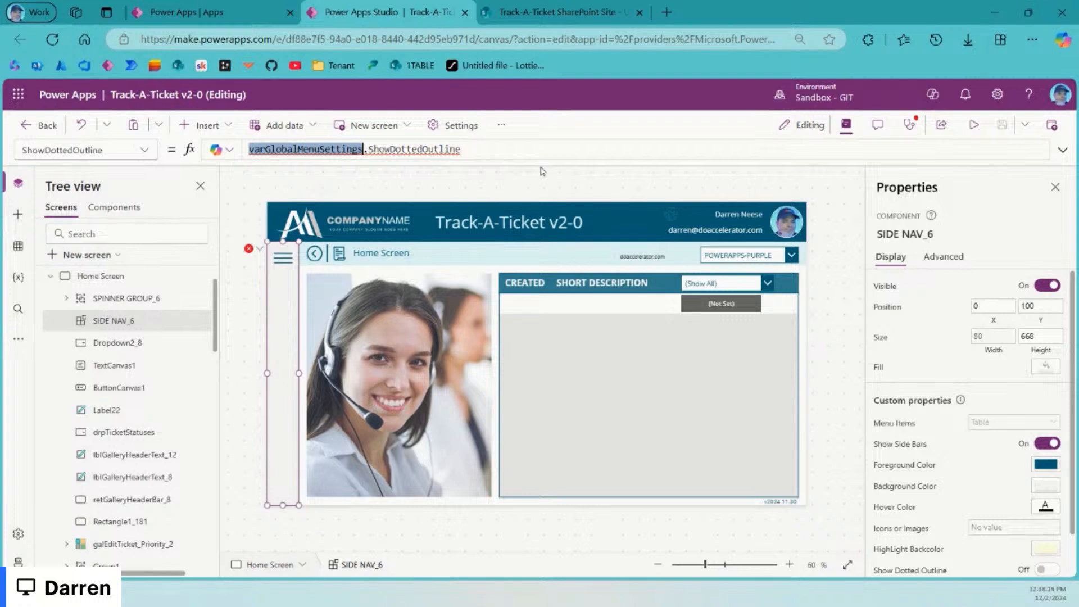
text(fxmen)
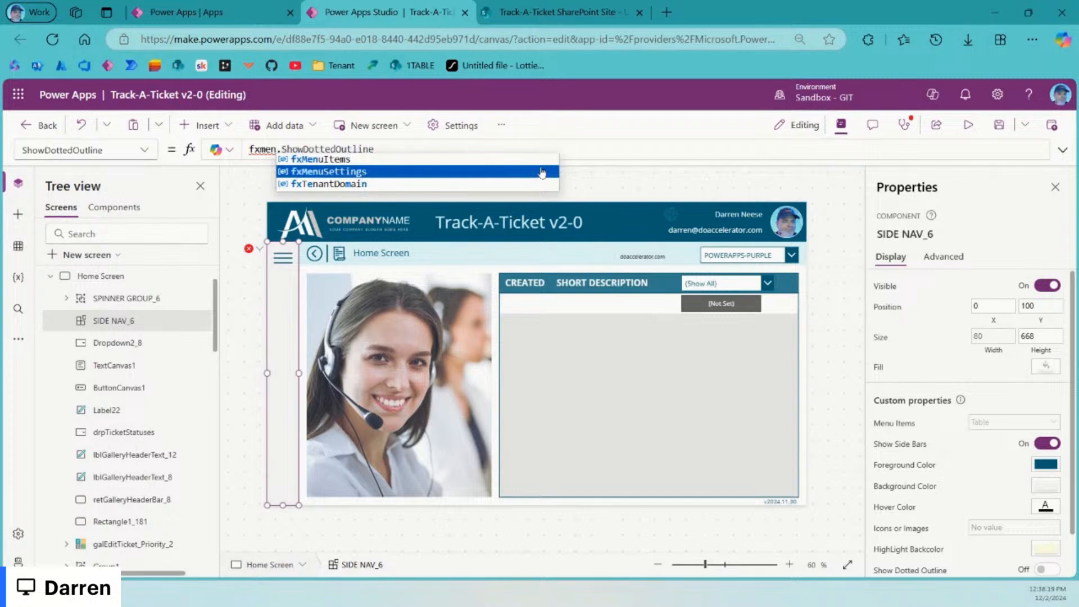
click(542, 172)
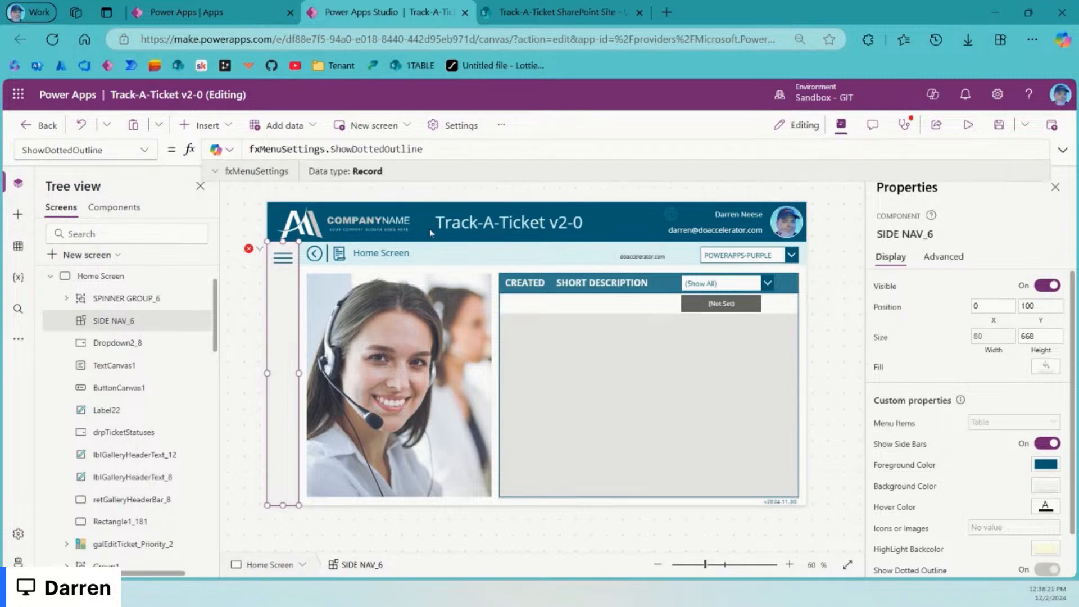
Step: Copy varGlobalMenuSettings from SIDE NAV_6's flagged IconsOrImages formula and enter it as the search term in the app-wide replace
click(259, 249)
click(284, 265)
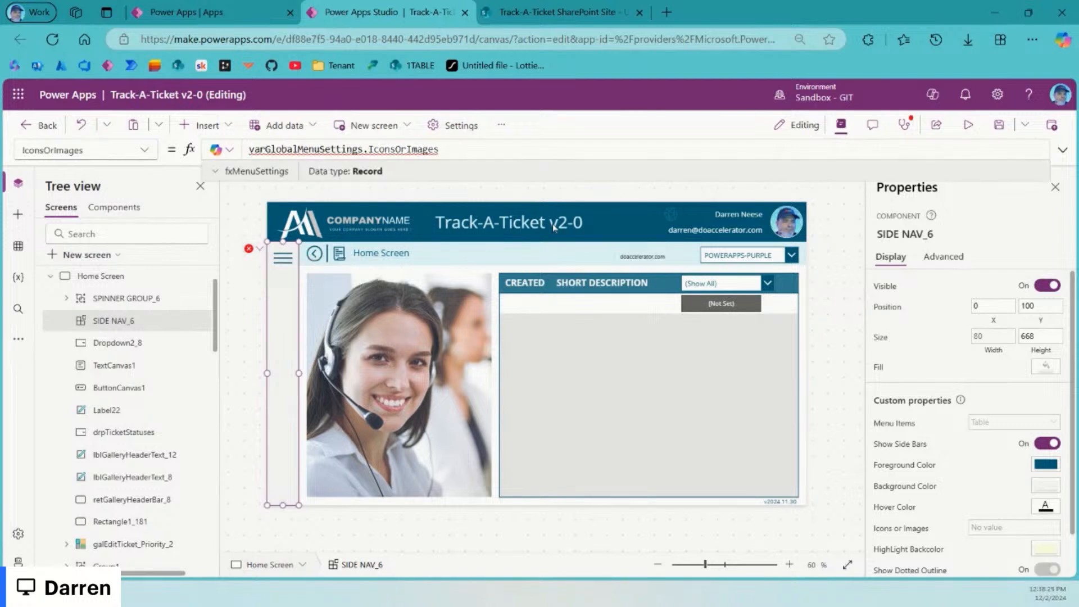
double_click(331, 148)
key(ctrl+c)
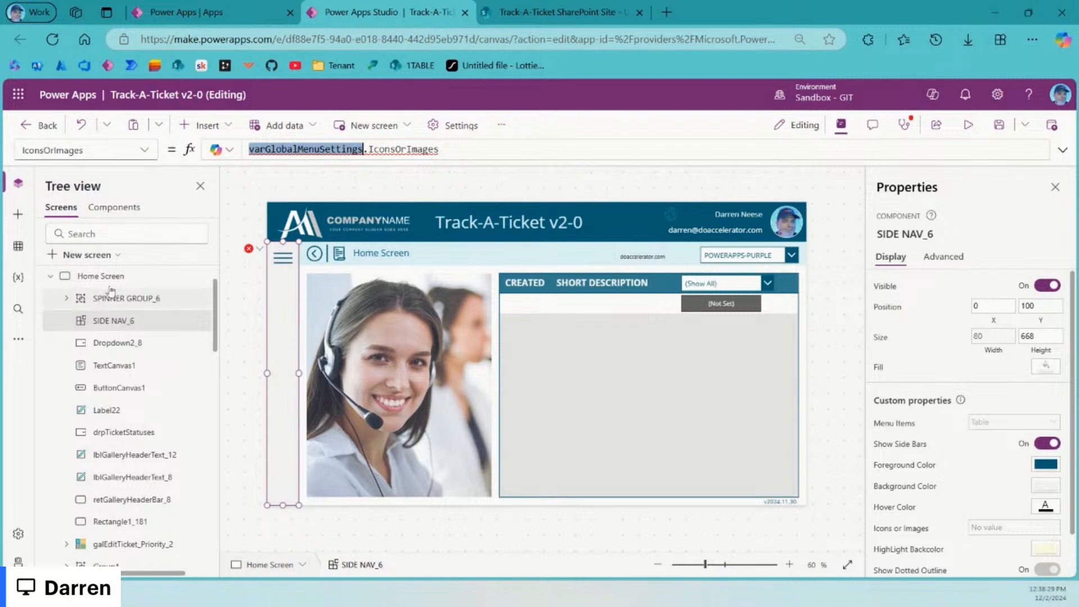
click(18, 308)
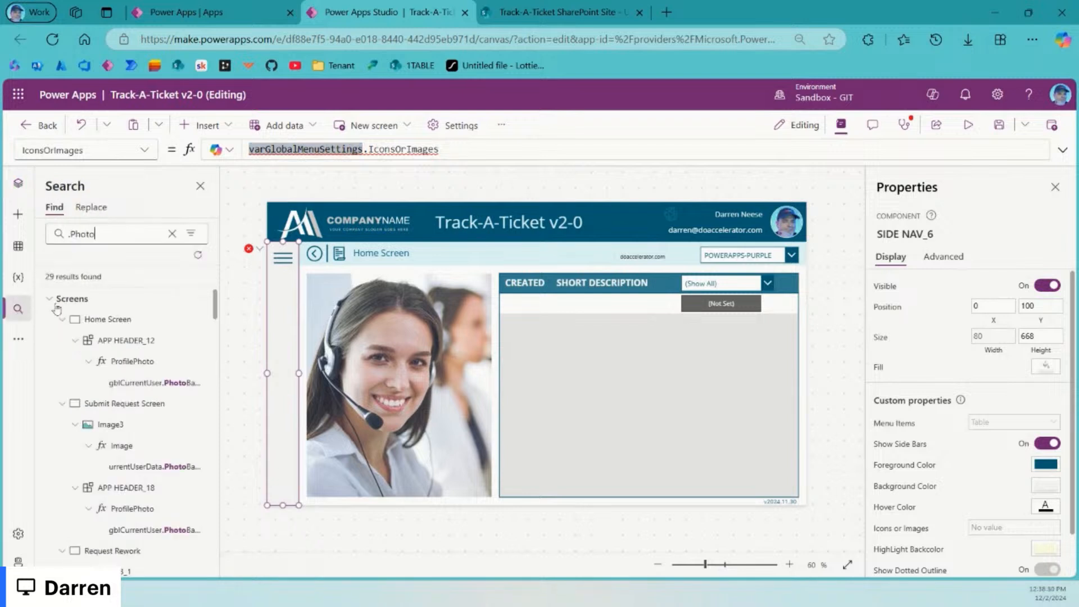
click(93, 207)
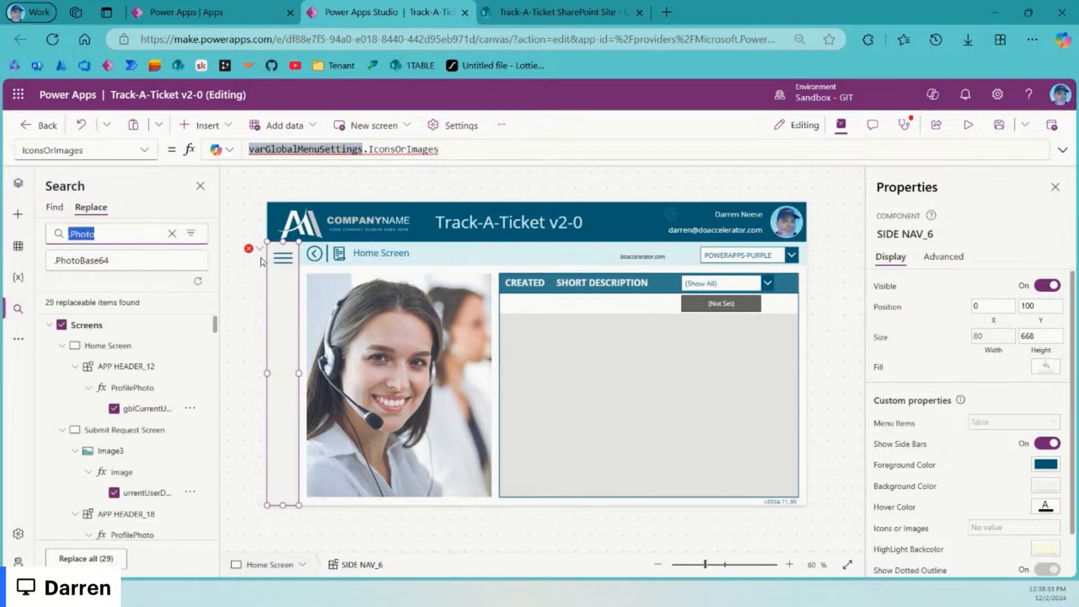
key(ctrl+v)
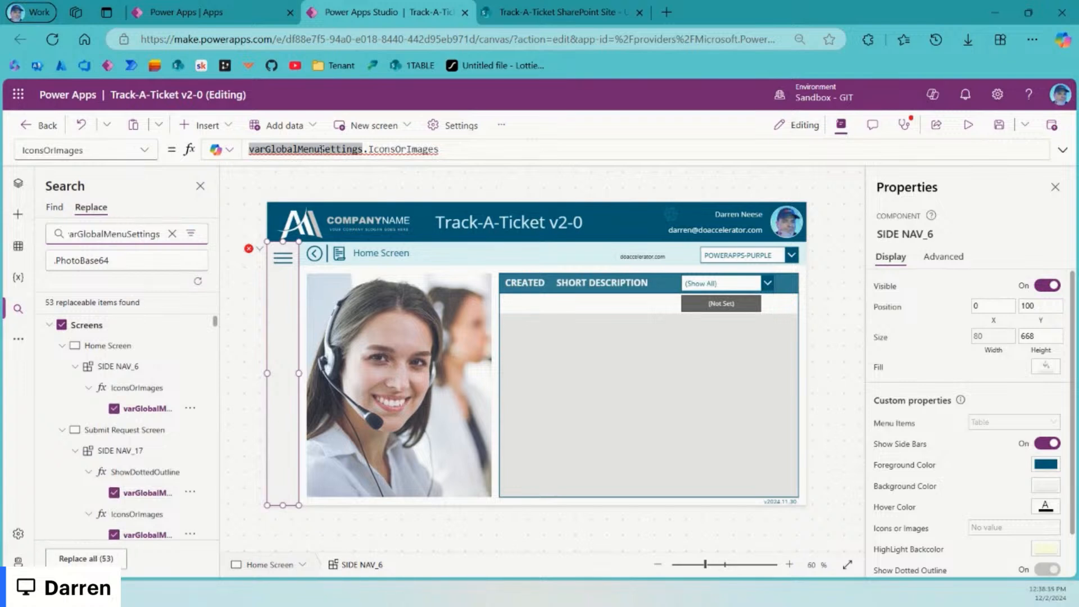
Step: Replace varGlobalMenuSettings with fxMenuSettings in SIDE NAV_6's IconsOrImages formula
double_click(322, 149)
text(fx)
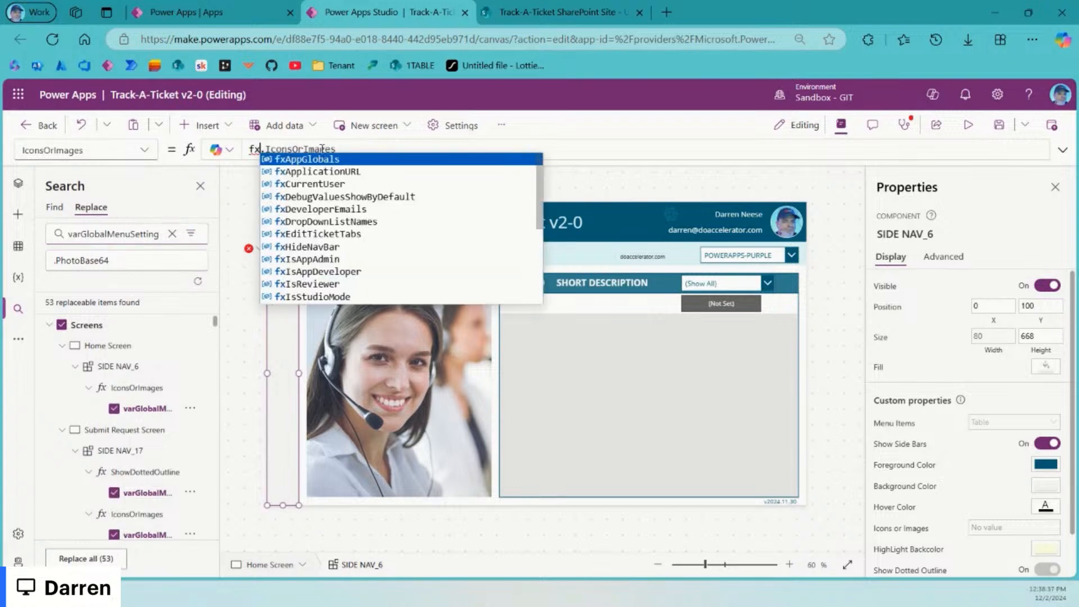
text(Menu)
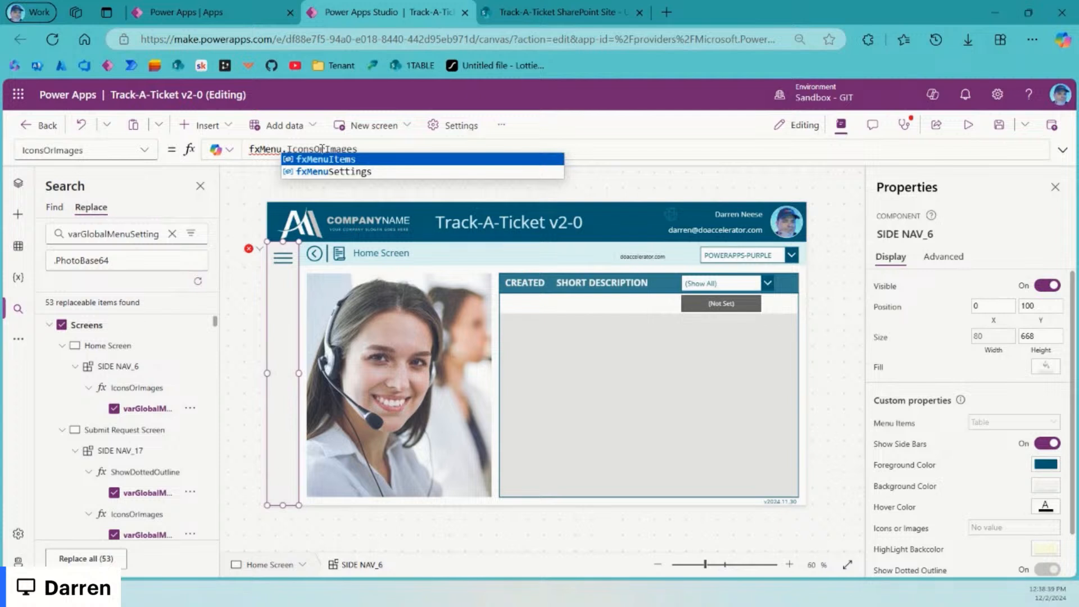
key(Down)
key(Tab)
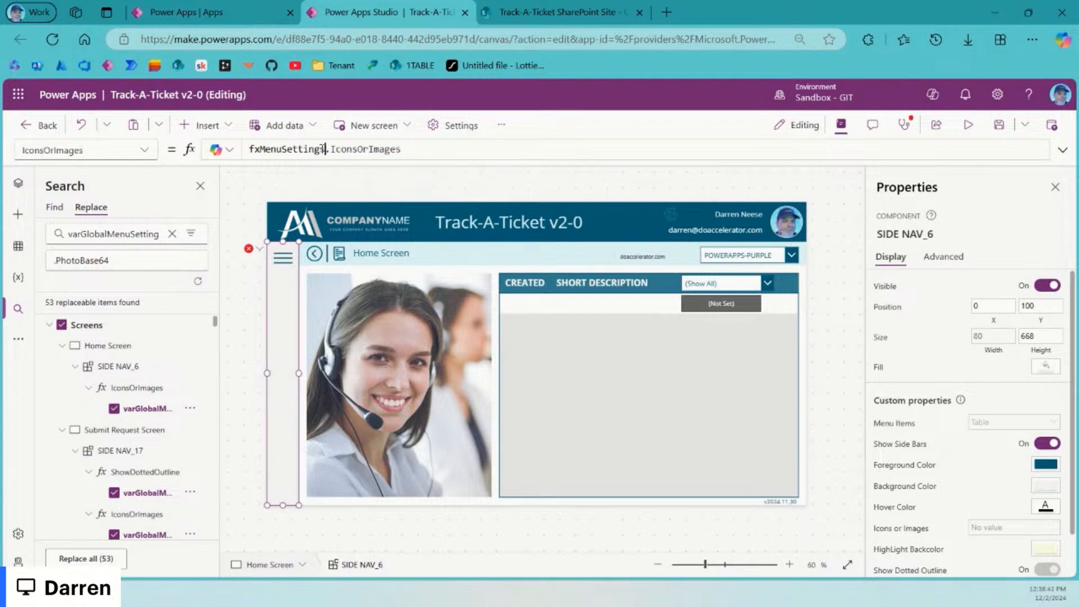
Step: Copy fxMenuSettings in as the replacement term and replace every varGlobalMenuSettings instance across the app
key(shift+Home)
key(ctrl+c)
drag(113, 261, 43, 264)
key(ctrl+v)
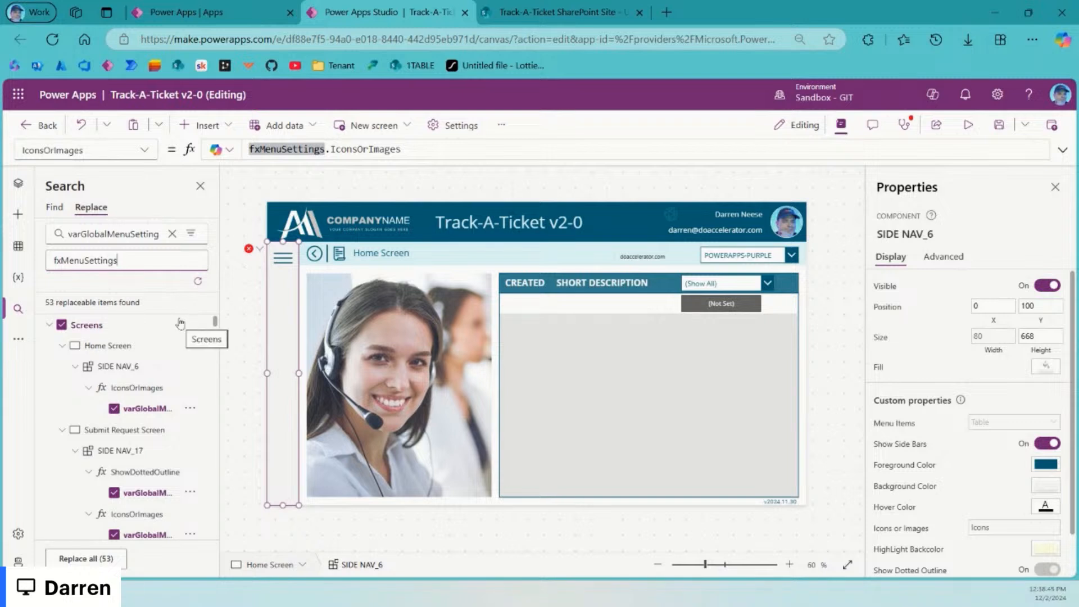
click(198, 282)
click(199, 284)
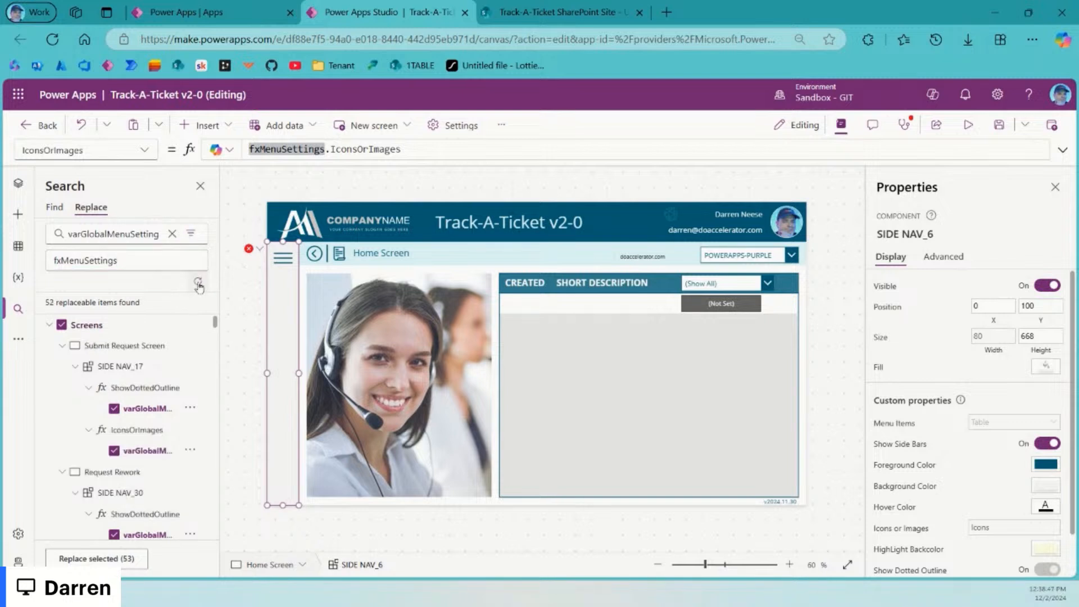
click(119, 560)
click(554, 384)
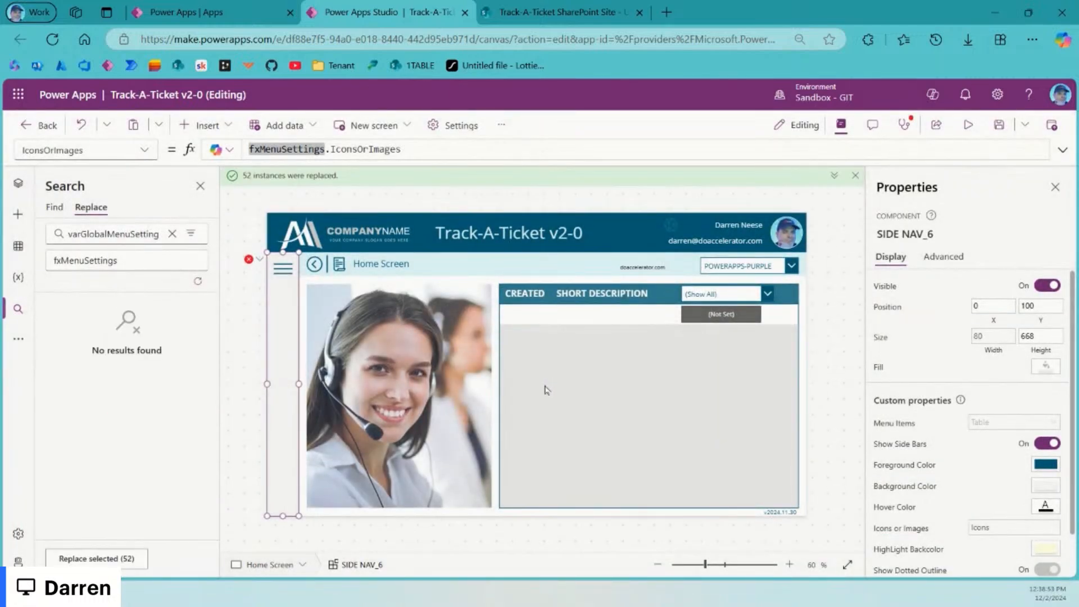
Step: Return to the tree view and open the Home Screen side navigation's flagged GroupsUserIsIn formula for editing
click(18, 184)
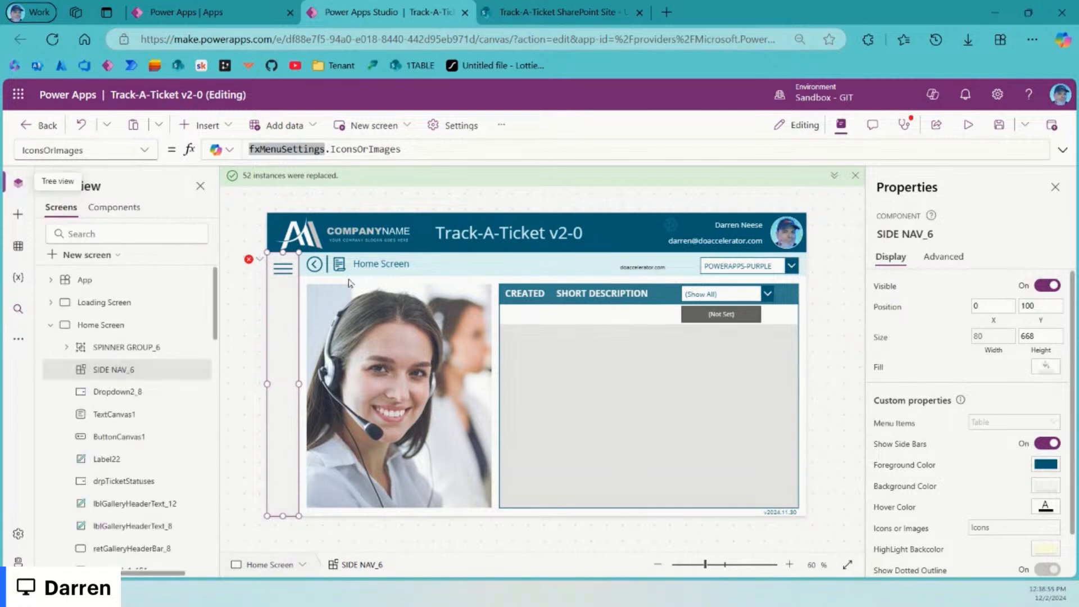
click(439, 202)
click(251, 259)
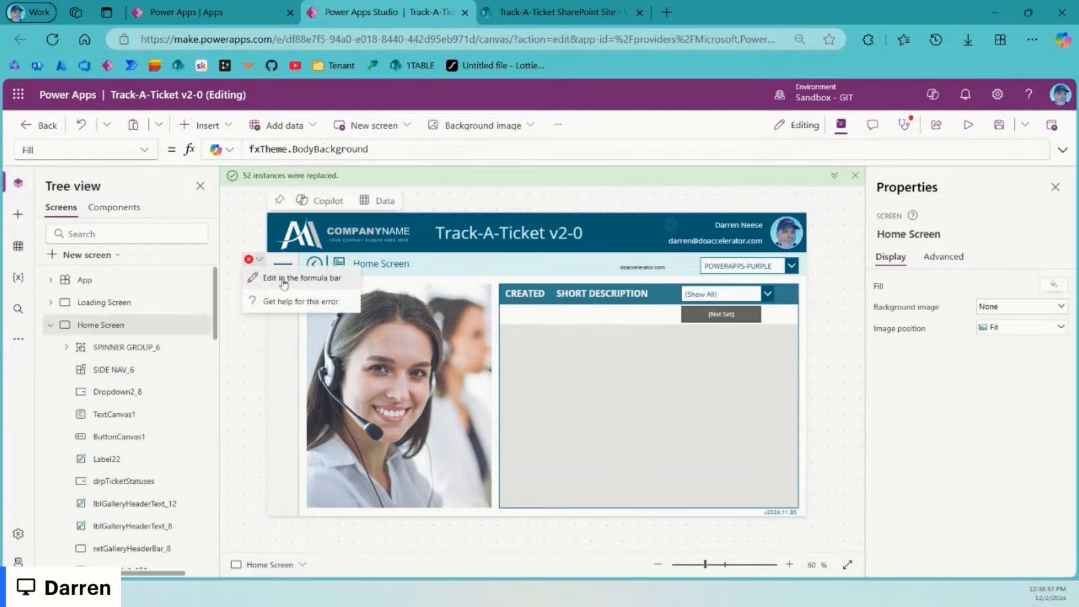
click(284, 278)
double_click(295, 149)
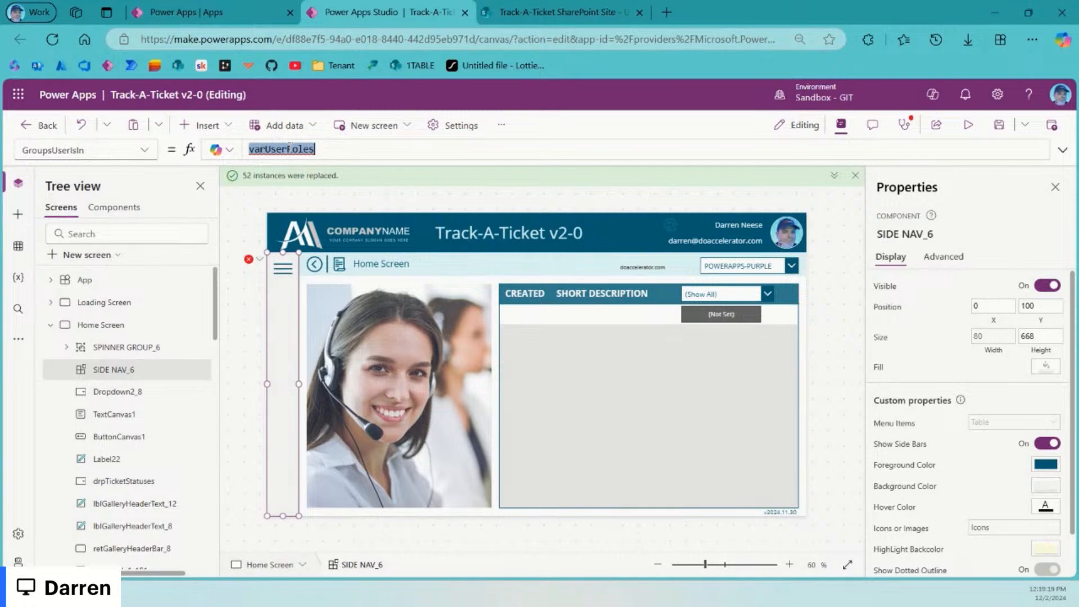
Step: Open the App object's Formulas property in the expanded formula bar and locate the fxUserRoles definition
click(103, 282)
click(1063, 150)
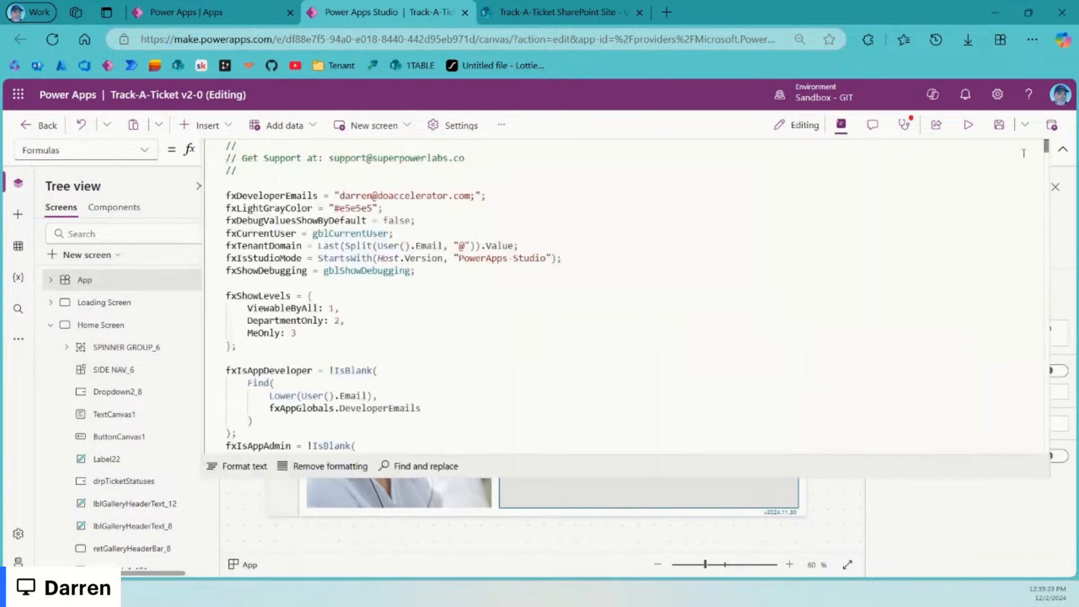
scroll(624, 278, down, 5)
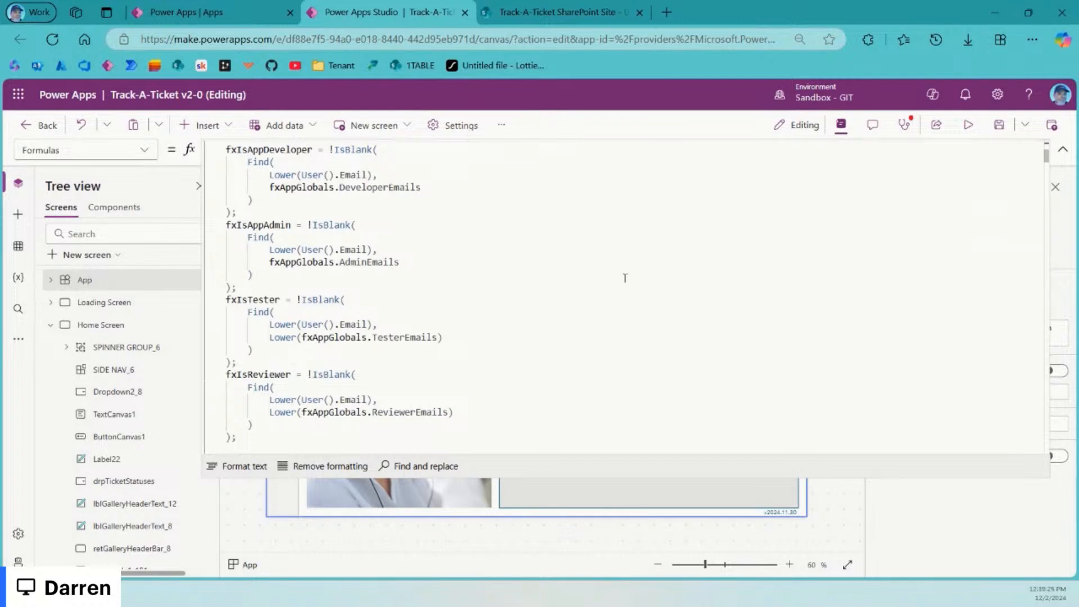
scroll(625, 278, down, 6)
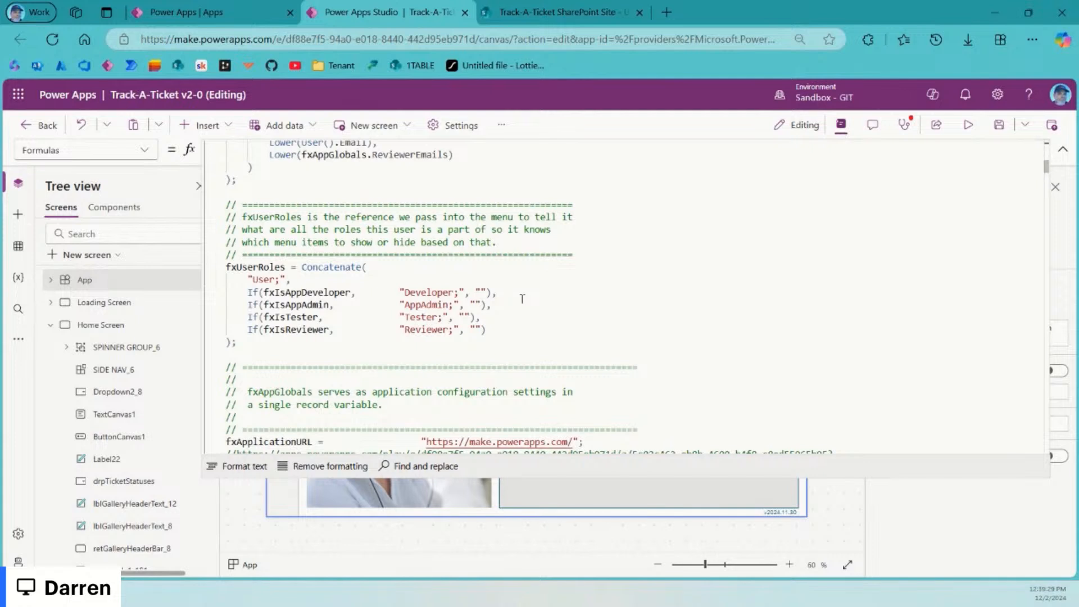
double_click(261, 266)
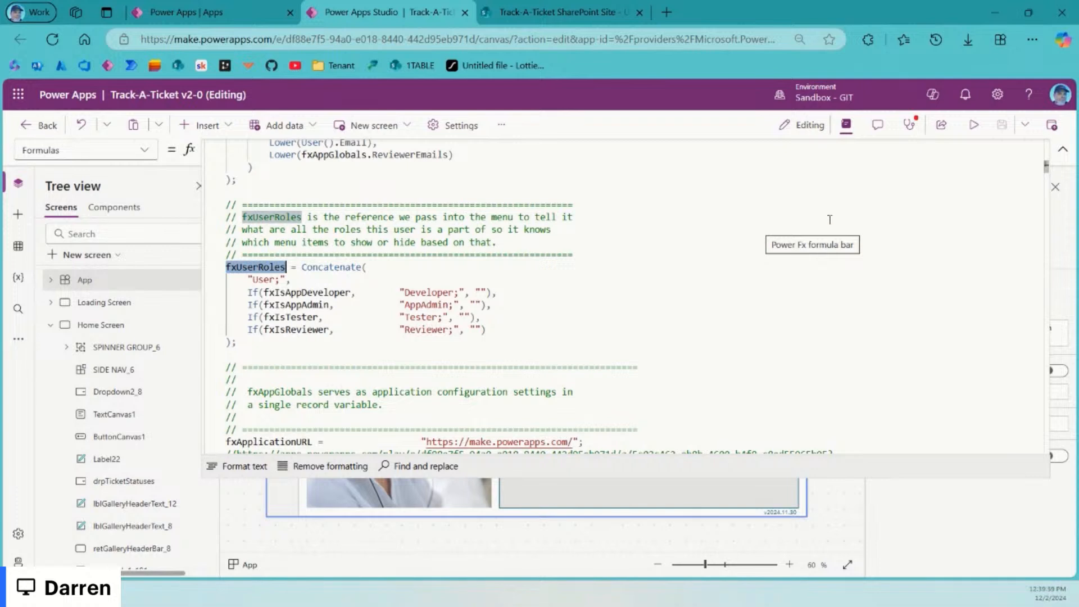
Step: Examine the developer, admin, tester and reviewer checks that make up fxUserRoles and collapse the formula bar
double_click(293, 293)
double_click(293, 306)
click(292, 318)
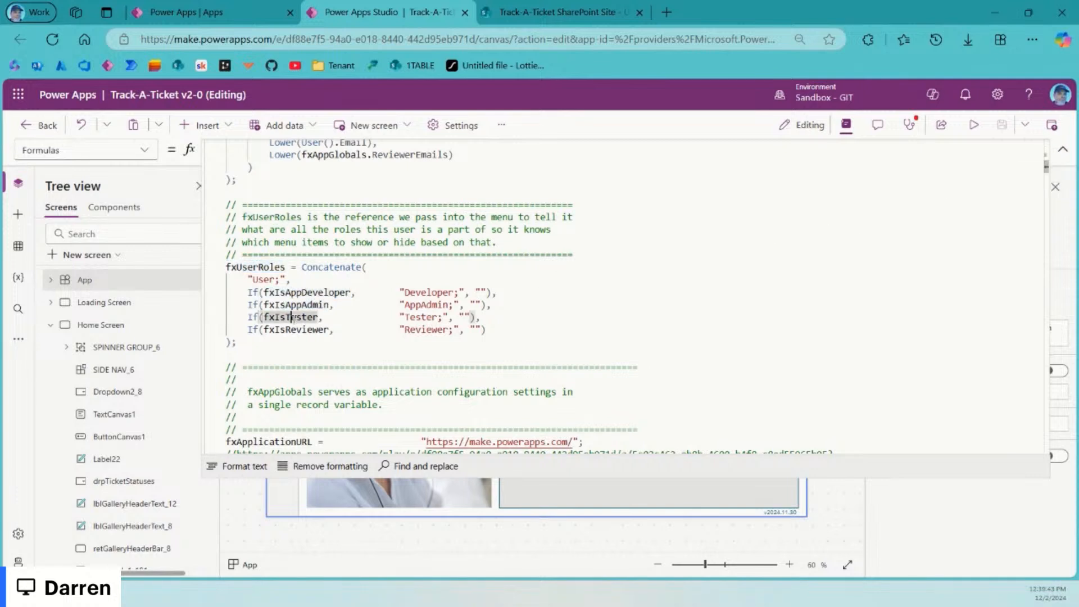
double_click(293, 318)
double_click(325, 292)
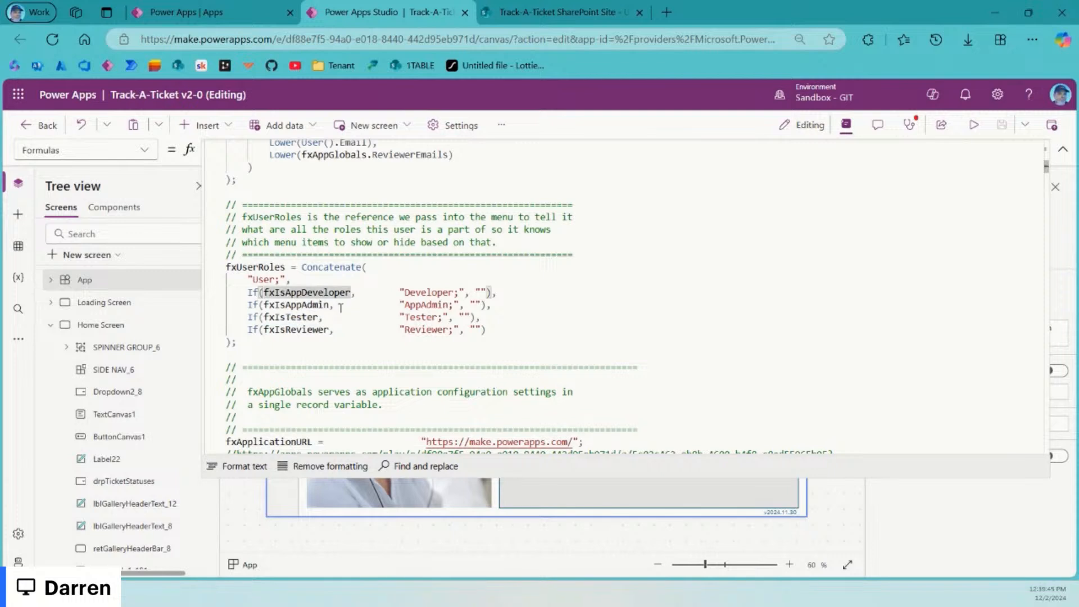
click(559, 328)
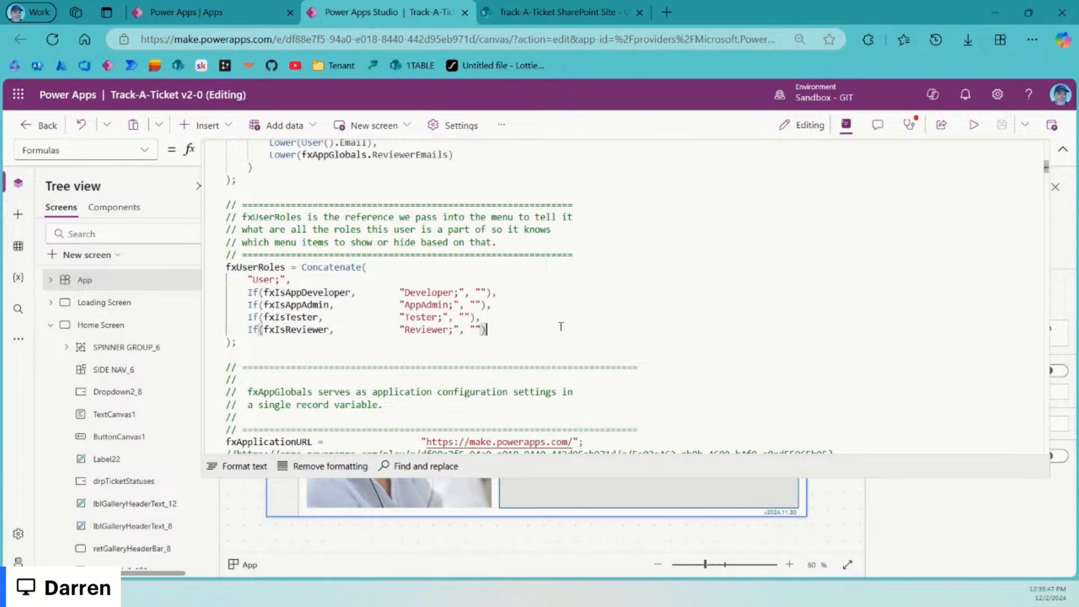
double_click(258, 266)
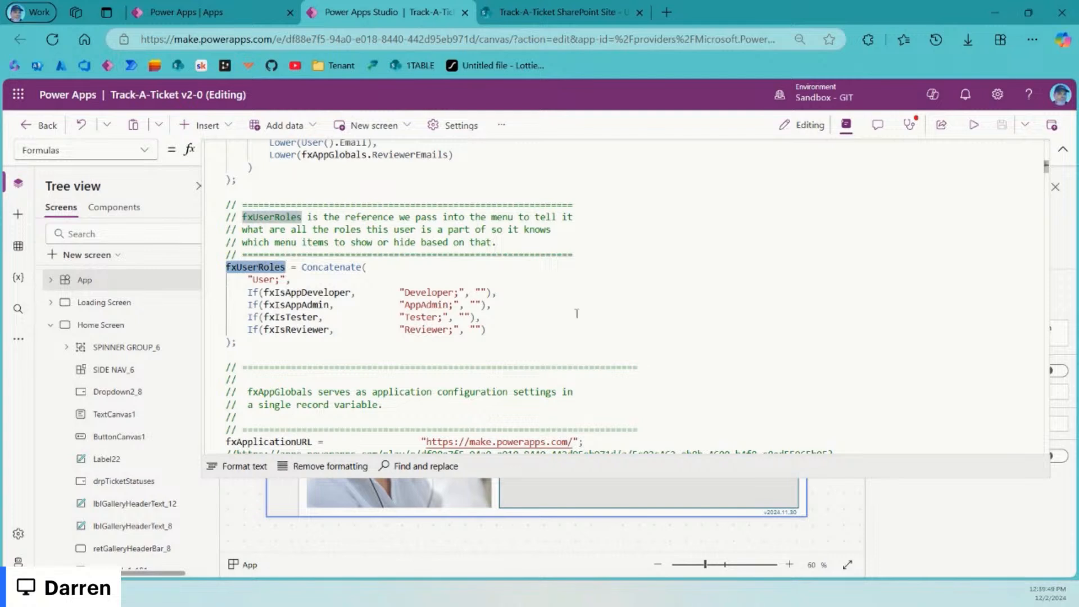
click(1063, 149)
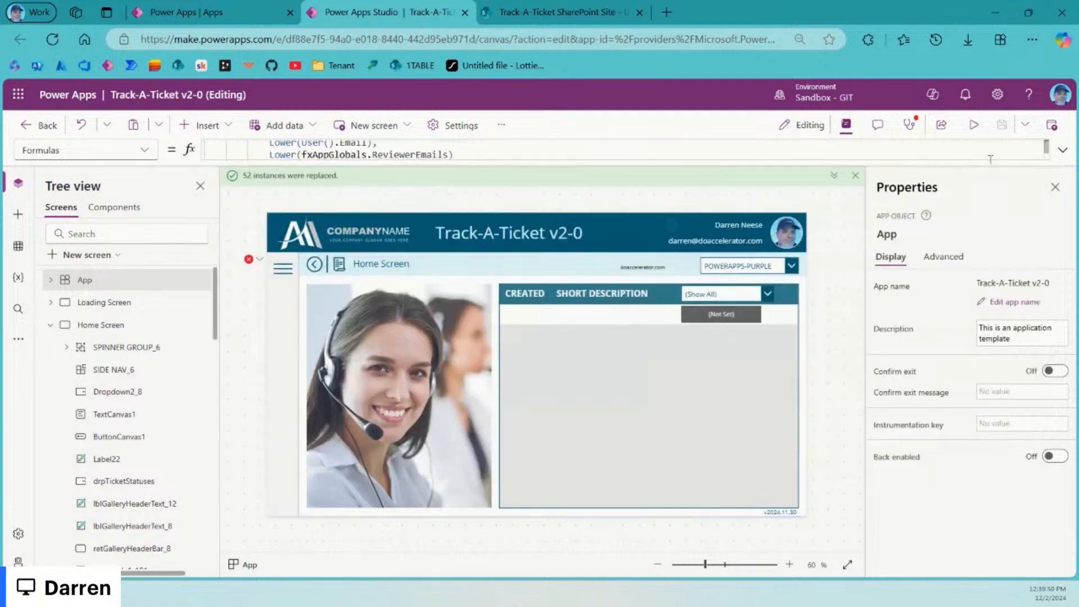
Step: Reopen SIDE NAV_6's flagged GroupsUserIsIn formula, append "/ fxUserRoles" after varUserRoles and select the whole text for copying
click(258, 258)
click(276, 275)
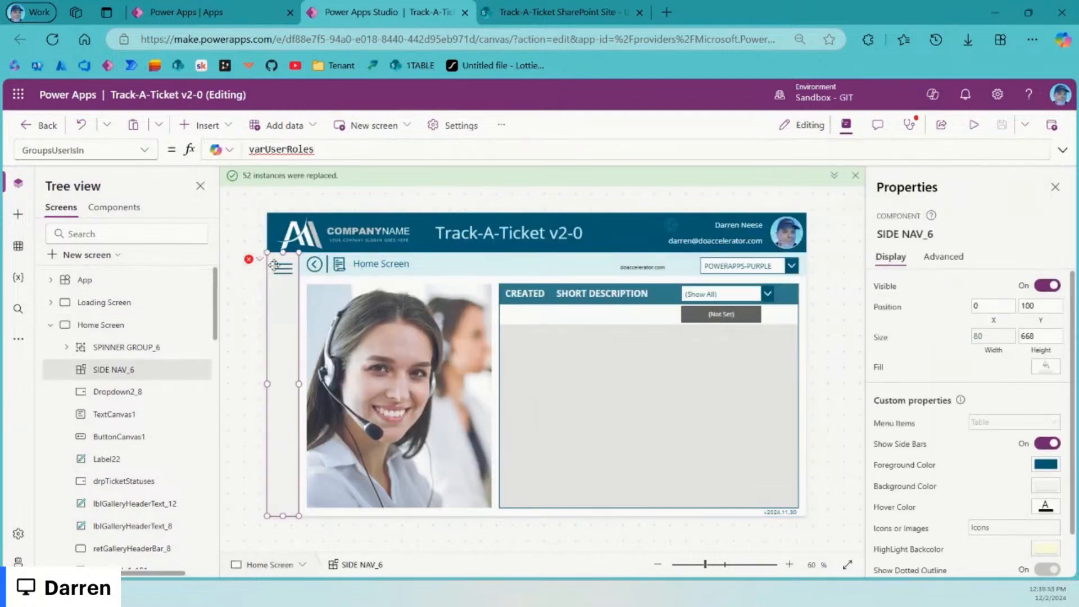
click(373, 149)
text(/ fxUserRoles)
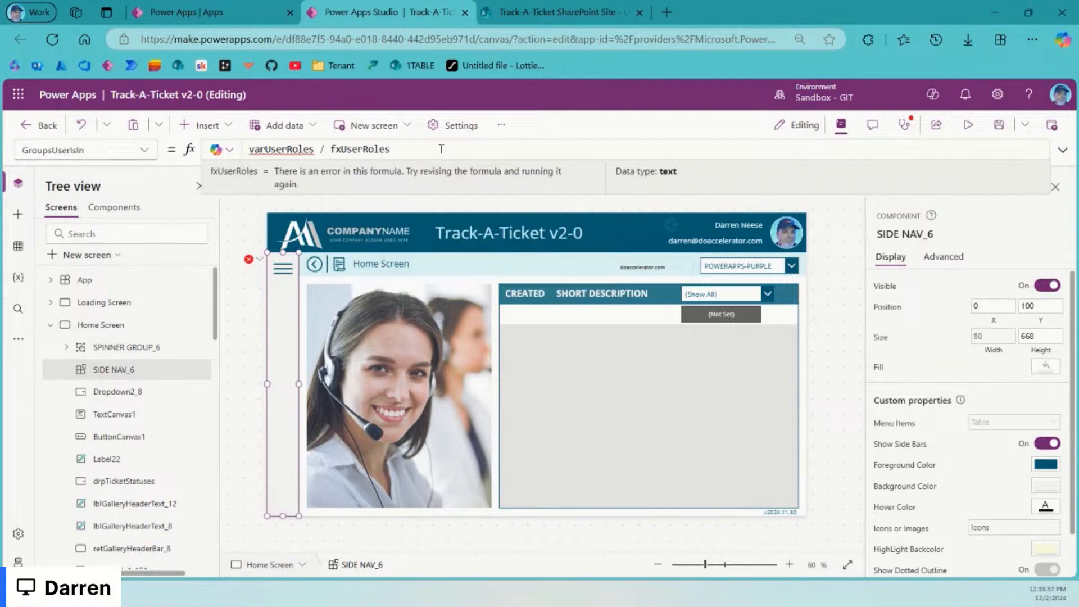
drag(440, 149, 179, 148)
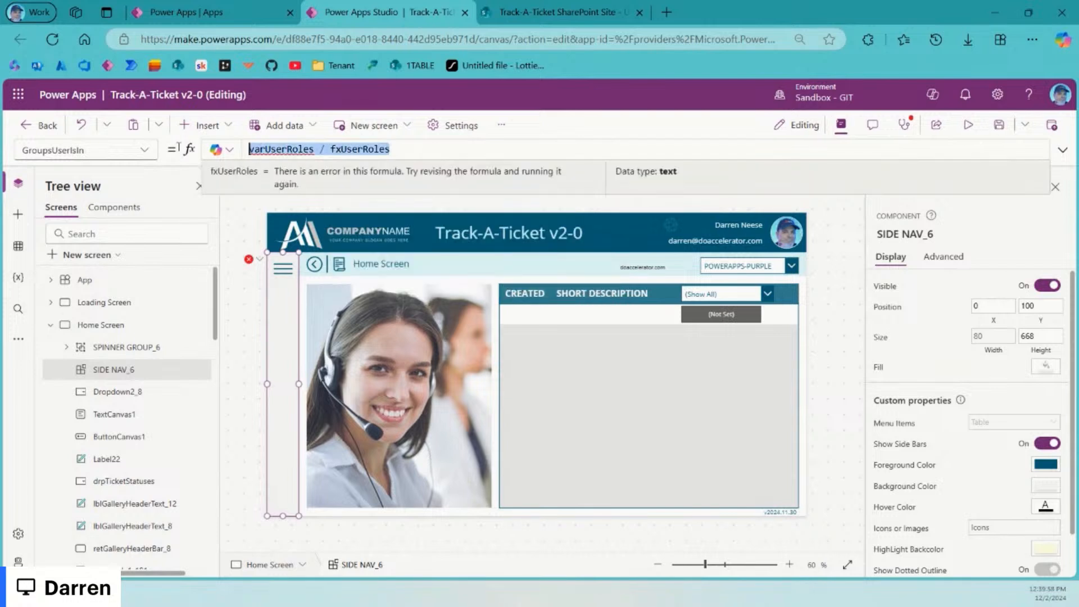
Step: Enter "varUserRoles / fxUserRoles" as both the search and replacement terms of the app-wide replace
click(19, 309)
click(168, 233)
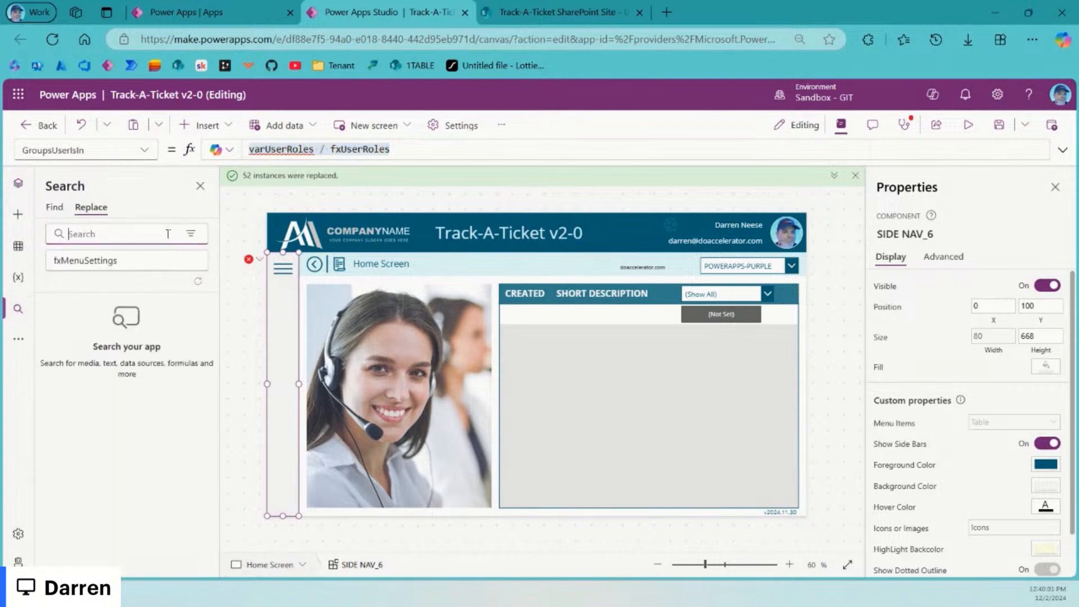
text(varUserRoles / fxUserRoles)
key(Tab)
text(varUserRoles / fxUserRoles)
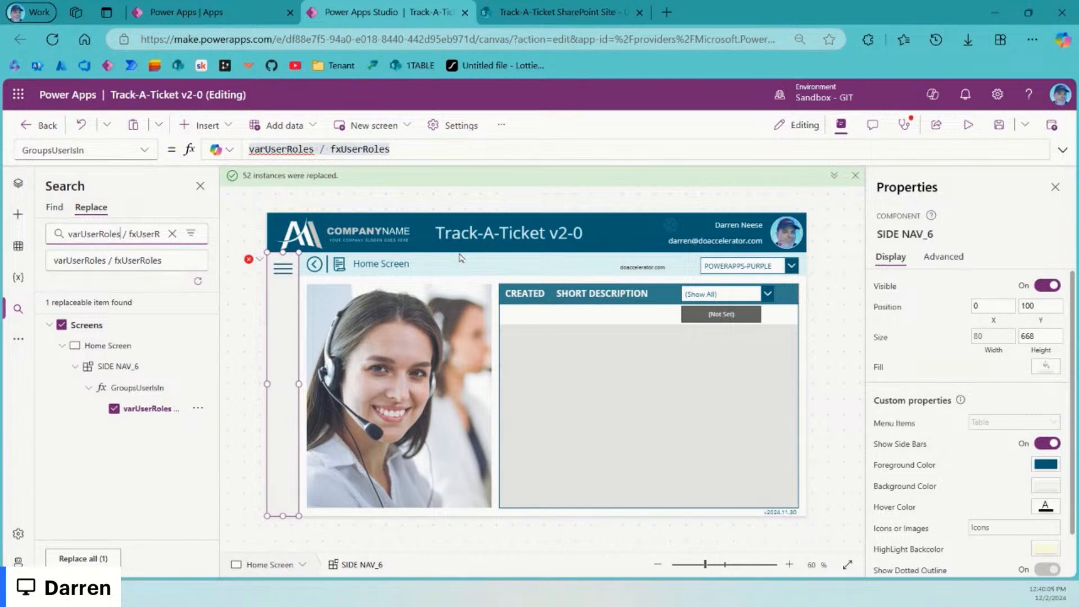
Step: Trim the search term to varUserRoles and the replacement term to fxUserRoles
key(shift+End)
key(Delete)
key(Tab)
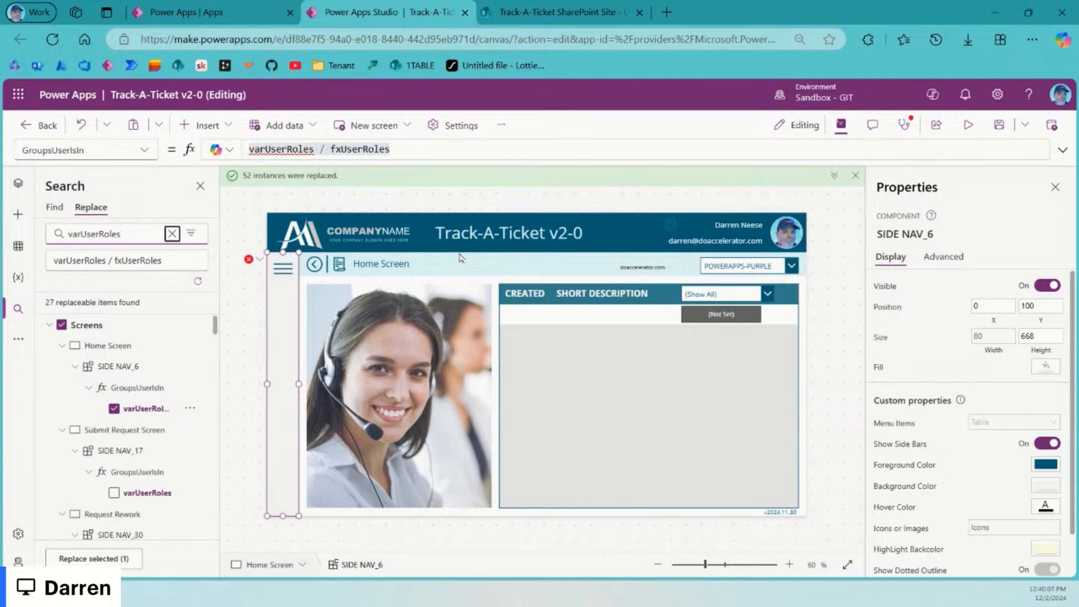
key(Tab)
key(Tab)
key(Home)
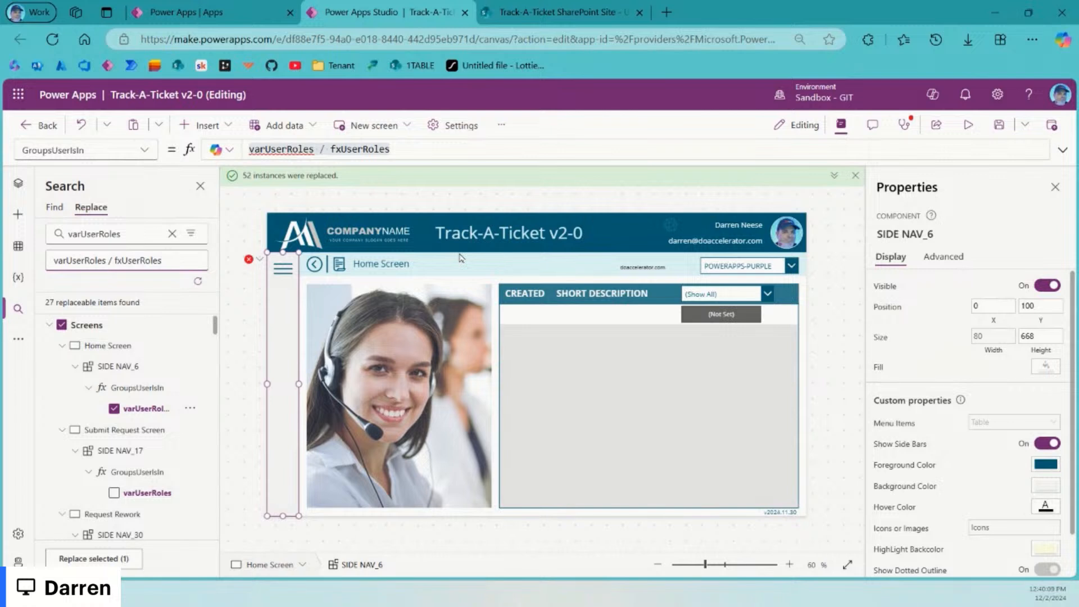
key(ctrl+shift+Right)
key(ctrl+shift+Right)
key(ctrl+shift+Right)
key(ctrl+shift+Left)
key(Delete)
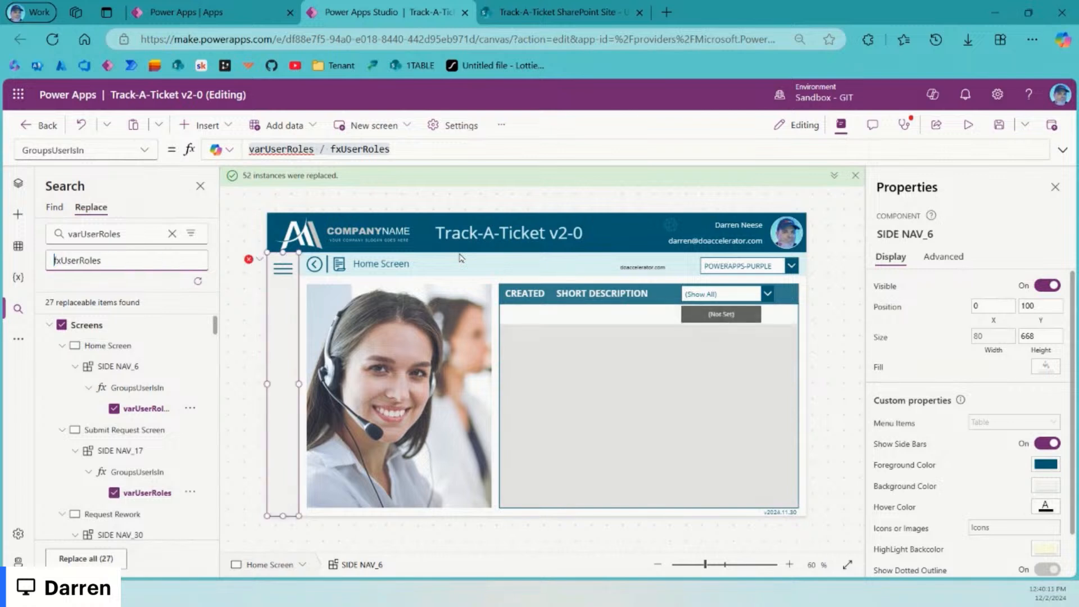
Step: Refresh the search results and replace all varUserRoles instances across the app with fxUserRoles
click(198, 282)
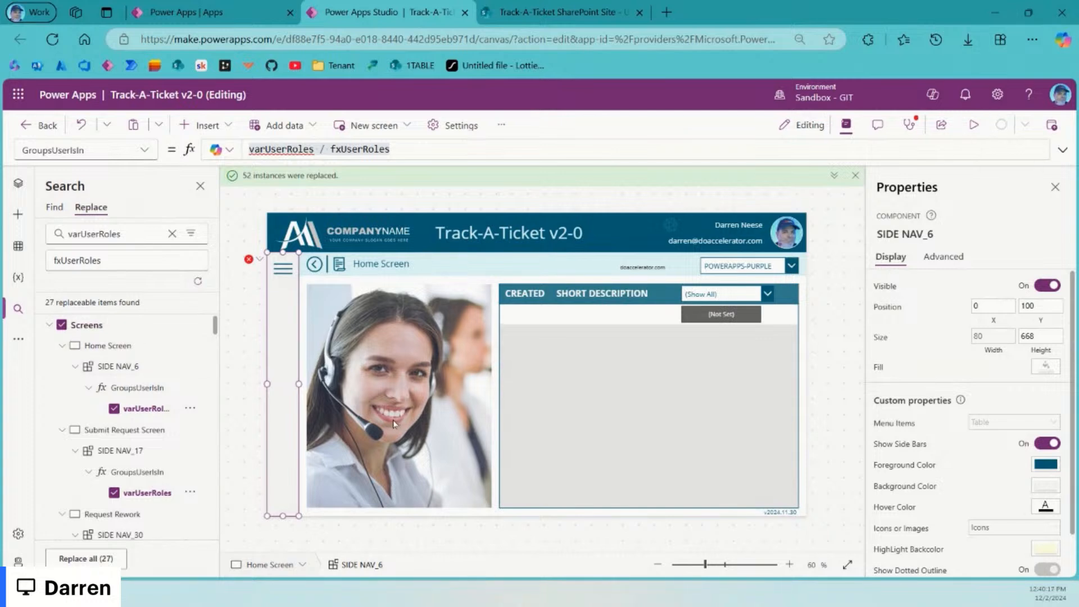
click(86, 559)
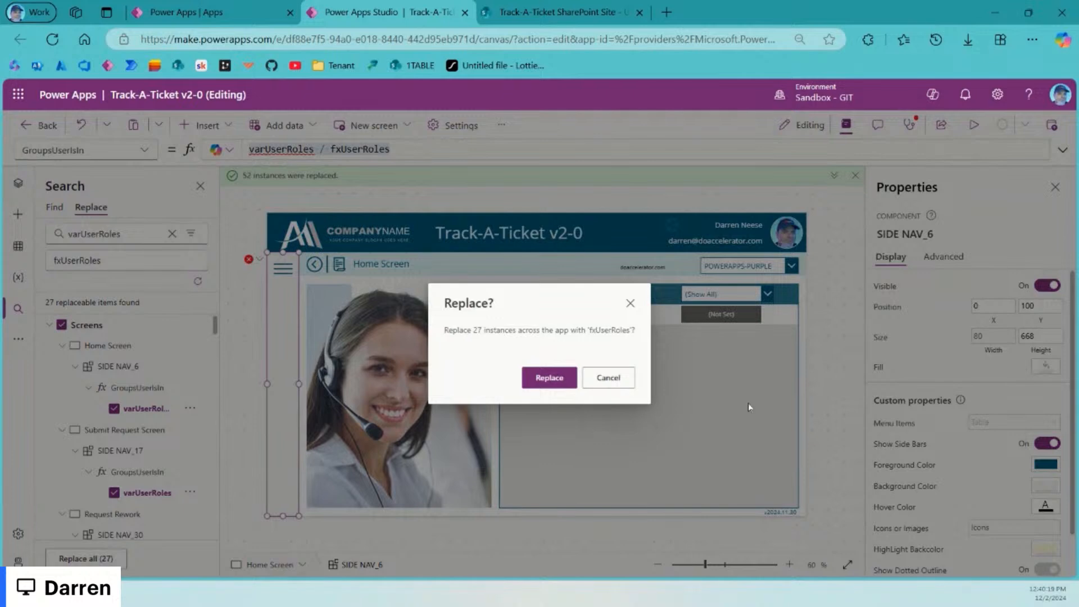
click(550, 378)
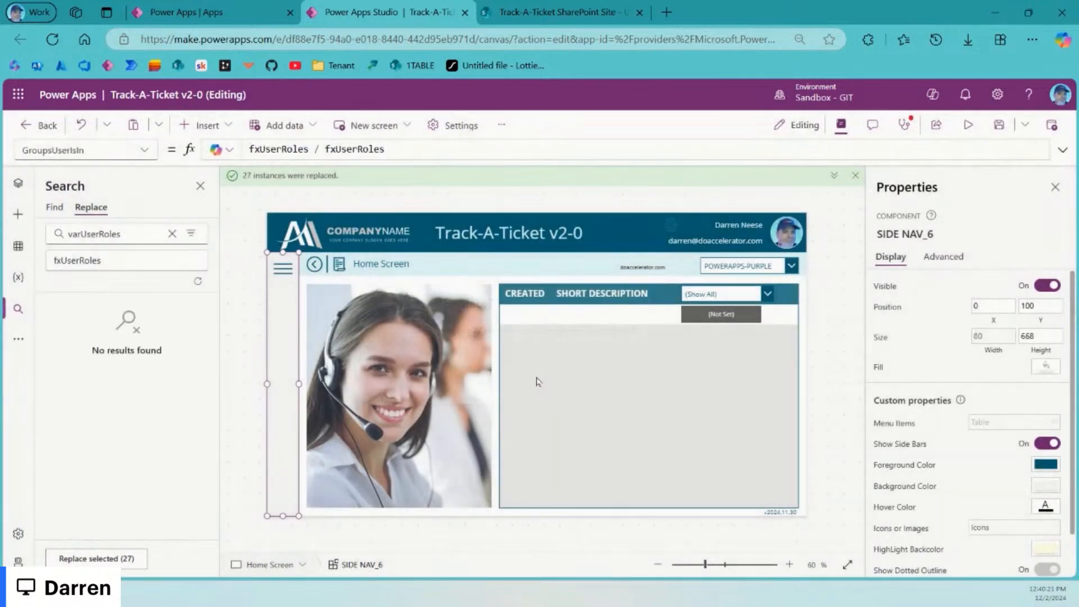
Step: Remove the extra "/ fxUserRoles" from SIDE NAV_6's GroupsUserIsIn formula, leaving only fxUserRoles
click(283, 149)
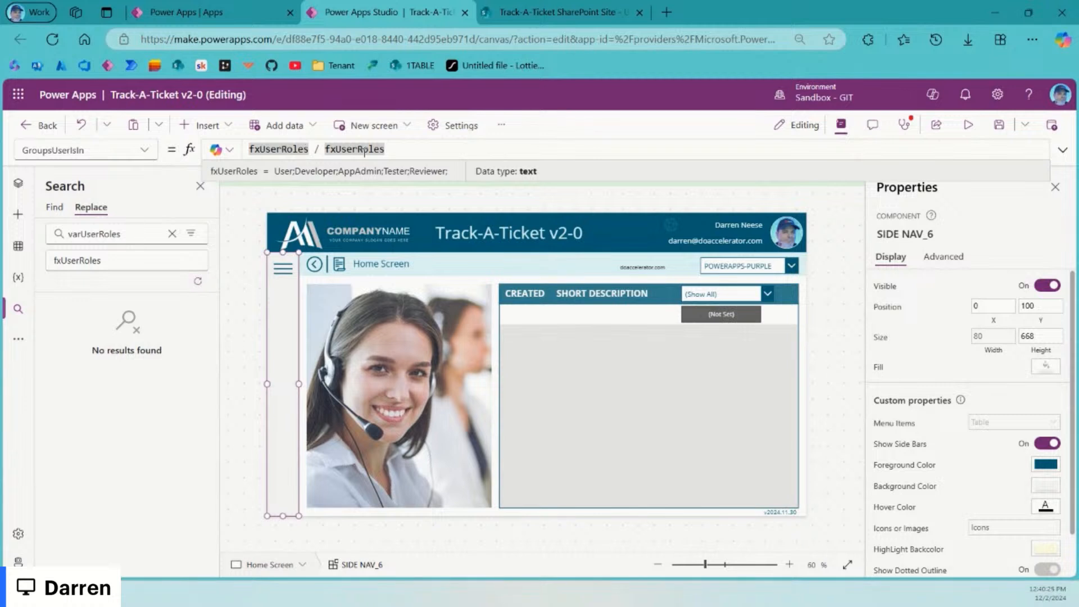
key(shift+End)
key(Delete)
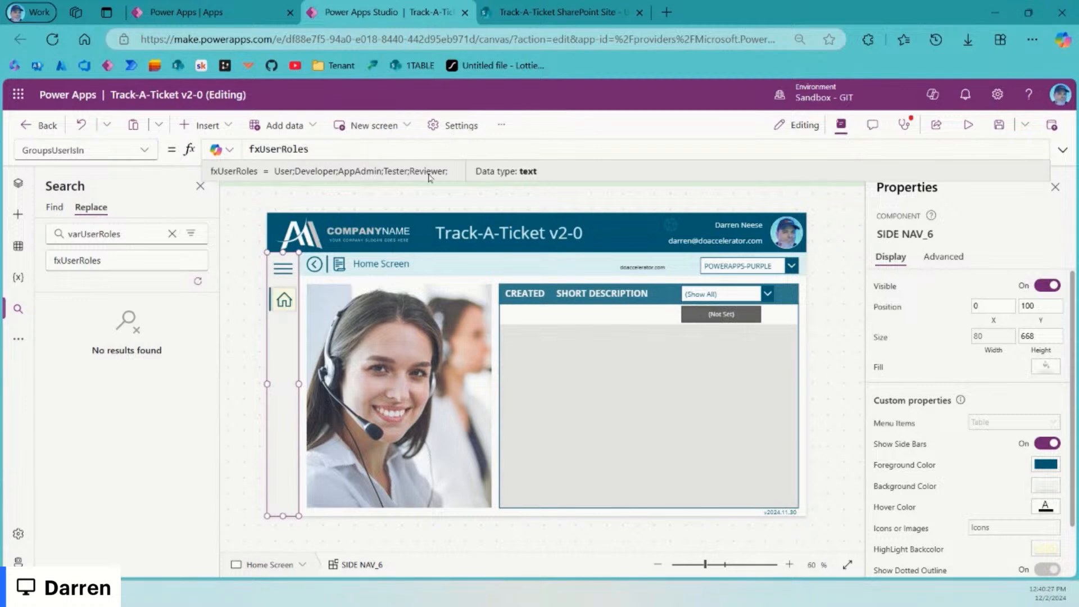
Step: Return to the tree view, dismiss the replacement notification and select the side navigation on the Home Screen
click(18, 184)
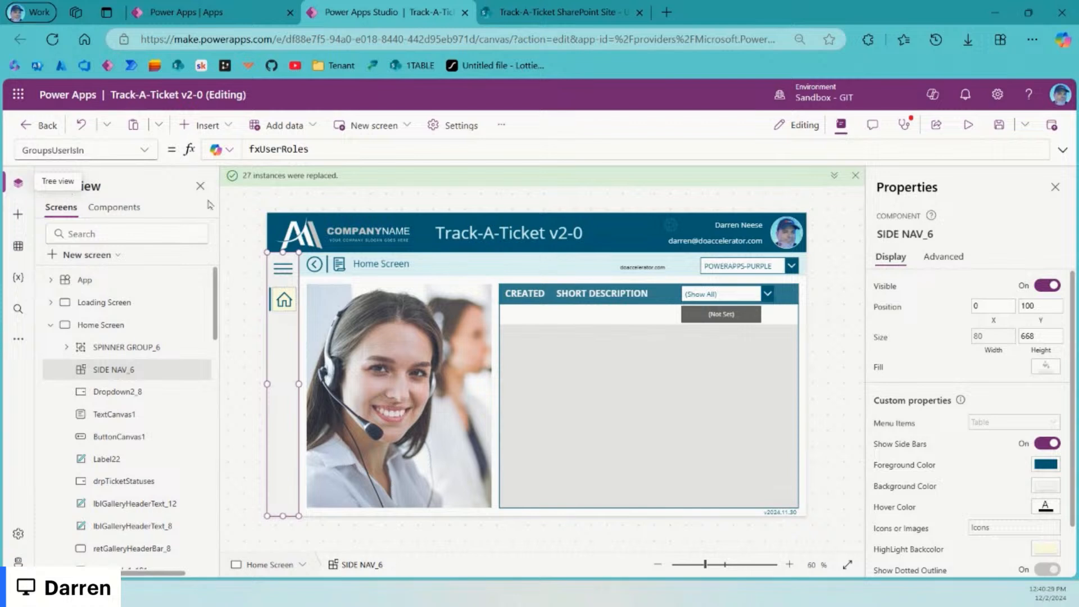
click(855, 175)
click(831, 300)
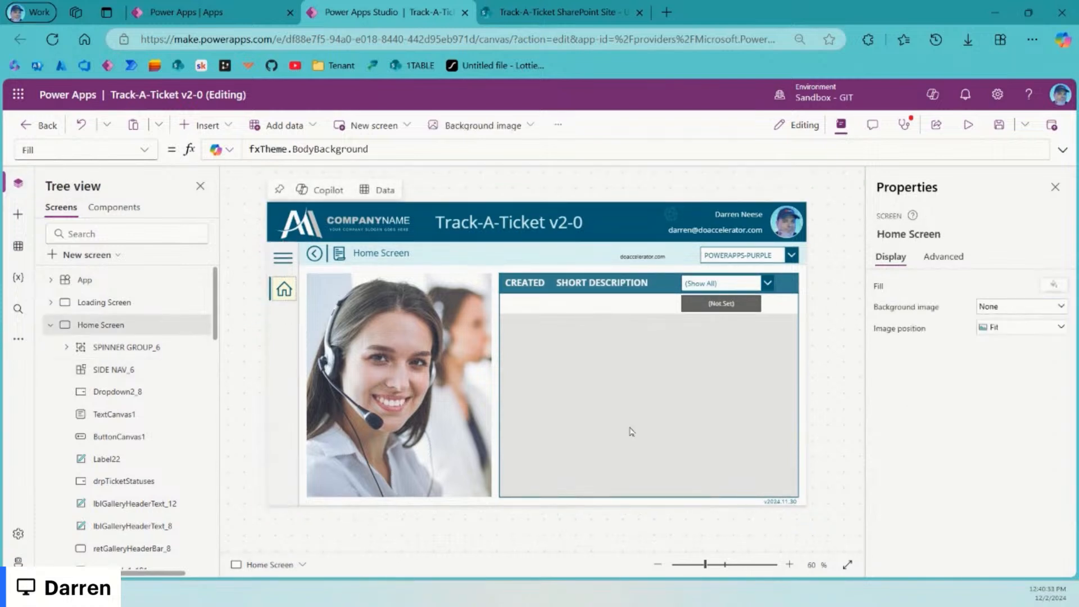
click(50, 326)
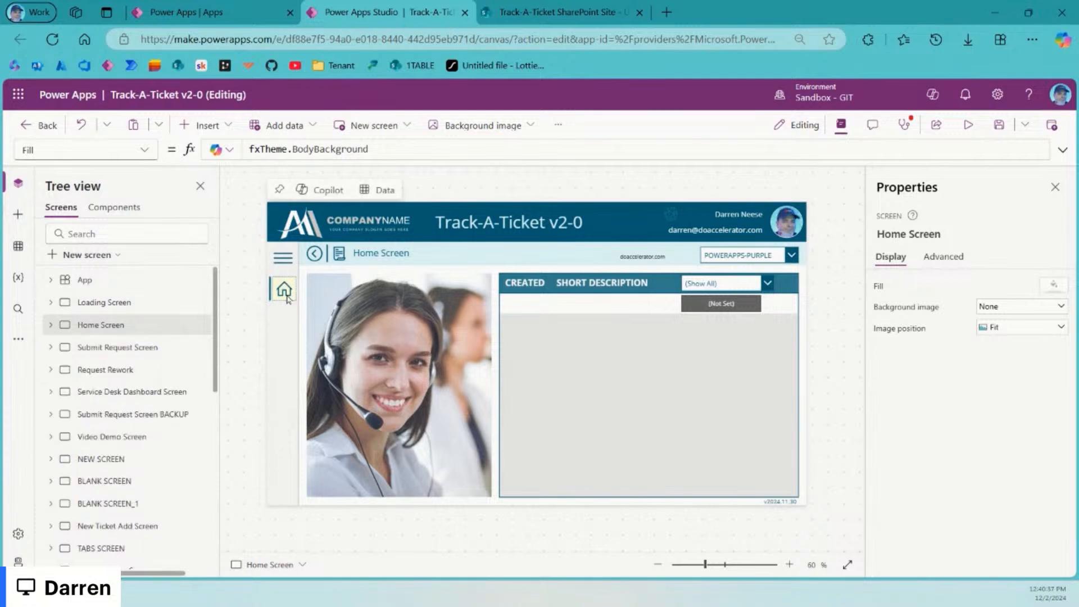
click(282, 344)
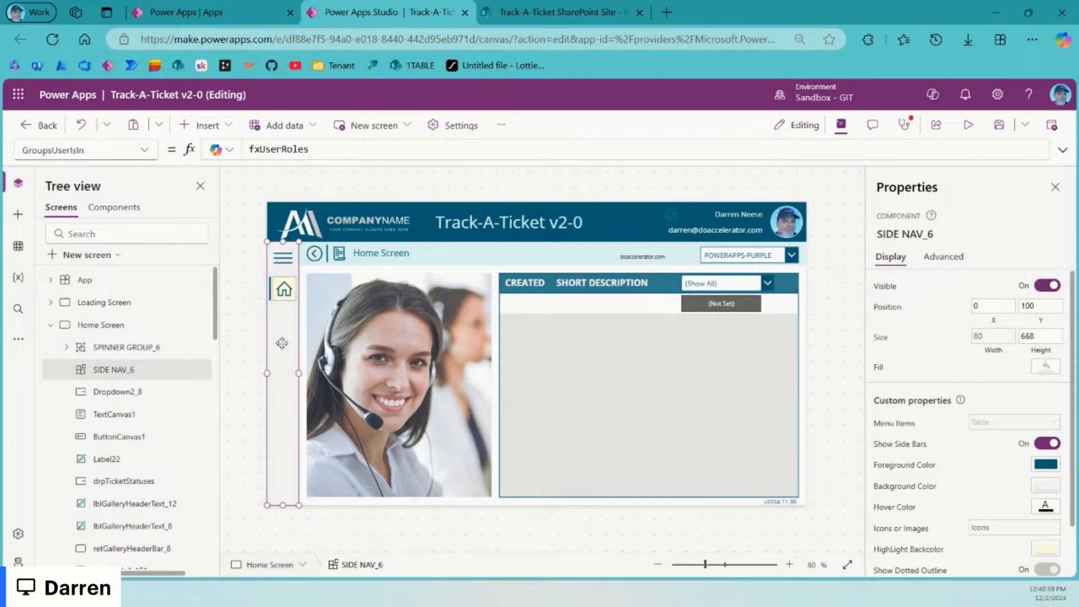
Step: Search the app for the Table formula in the Menu Items property of the Home Screen's side navigation
click(894, 425)
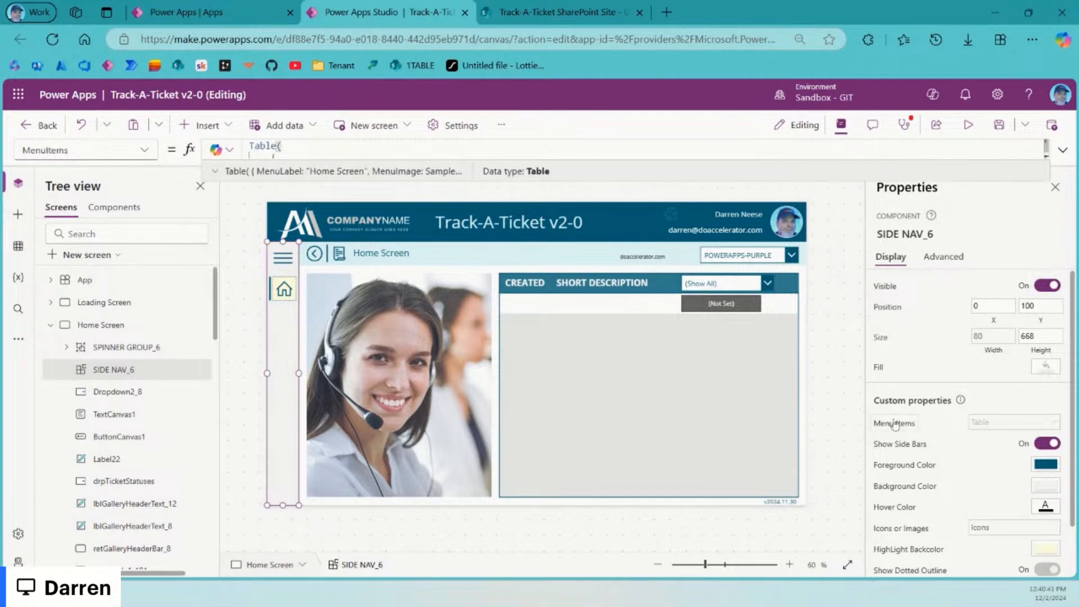
click(1063, 150)
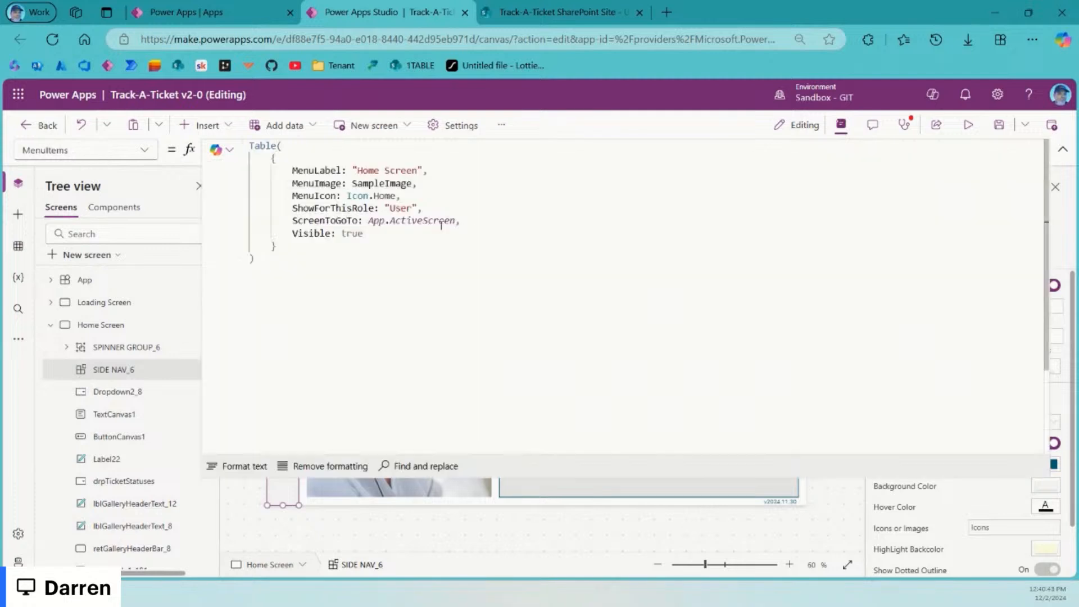
drag(378, 311, 250, 144)
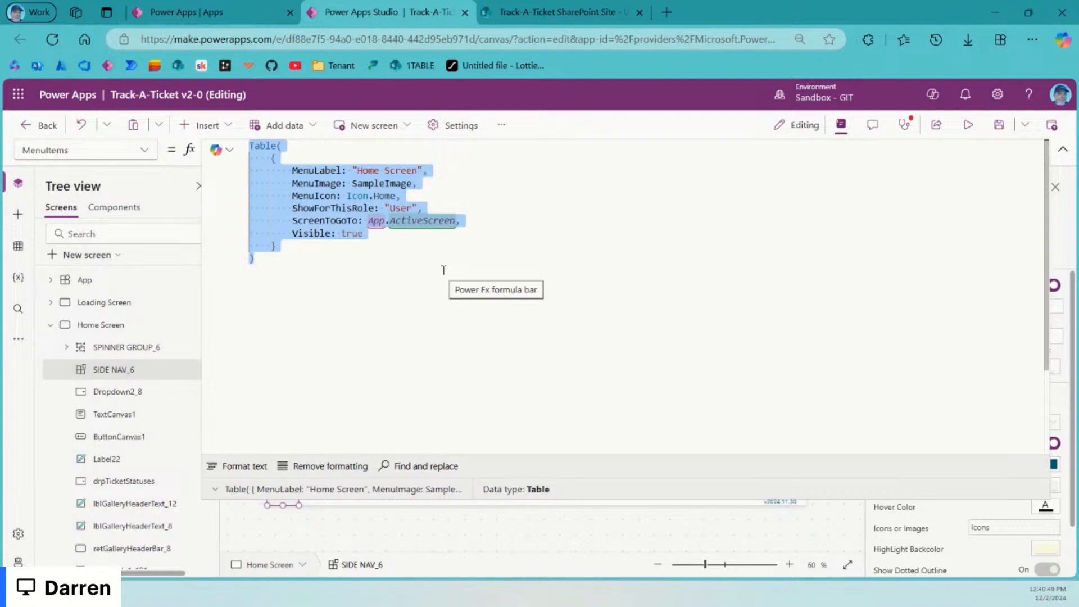
click(17, 309)
double_click(107, 235)
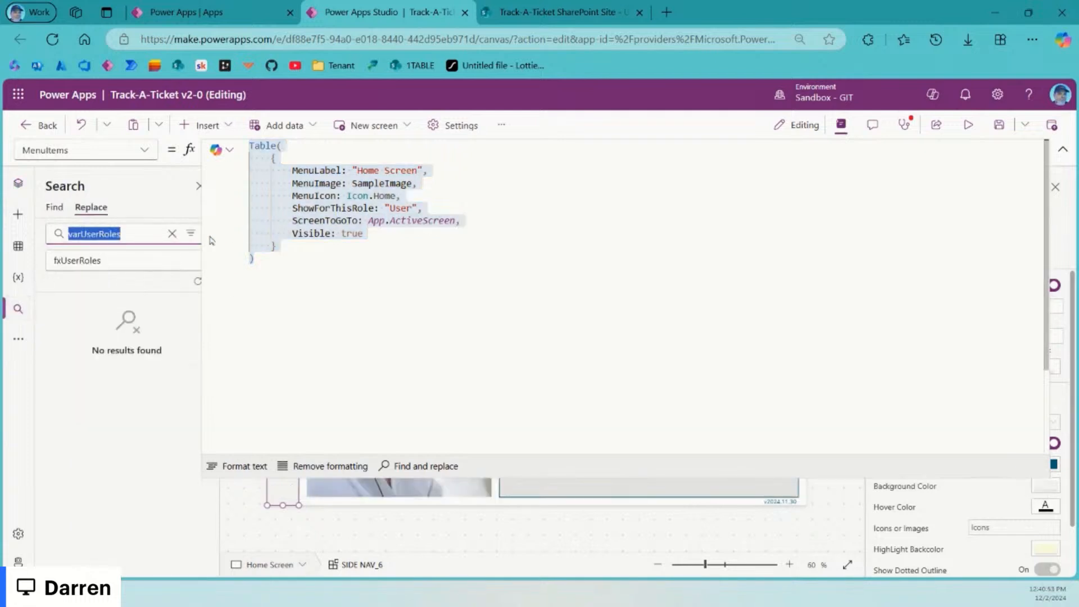
click(172, 233)
key(ctrl+v)
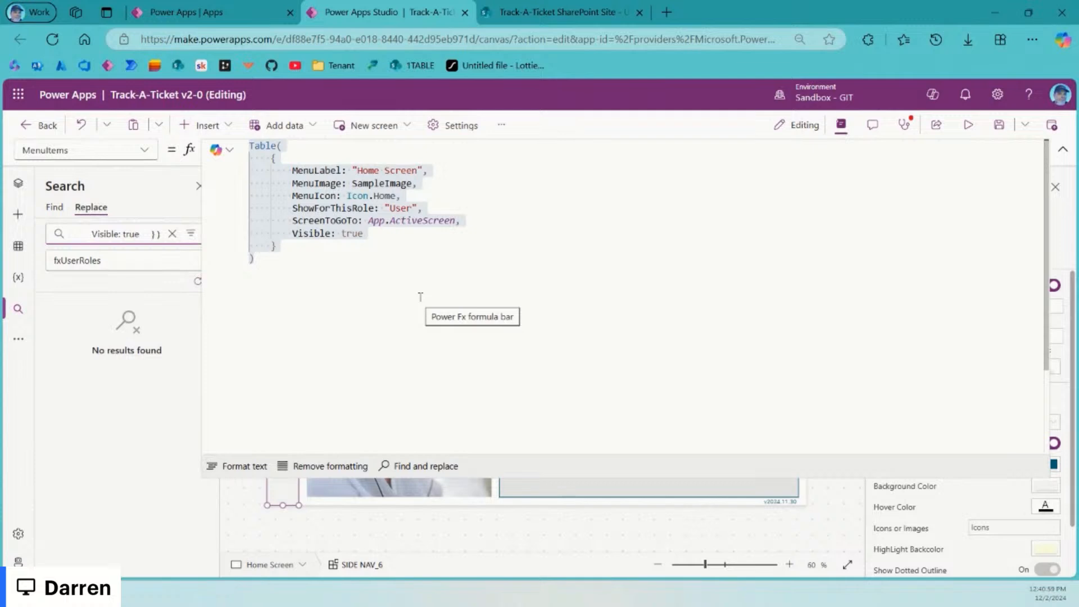
click(1063, 149)
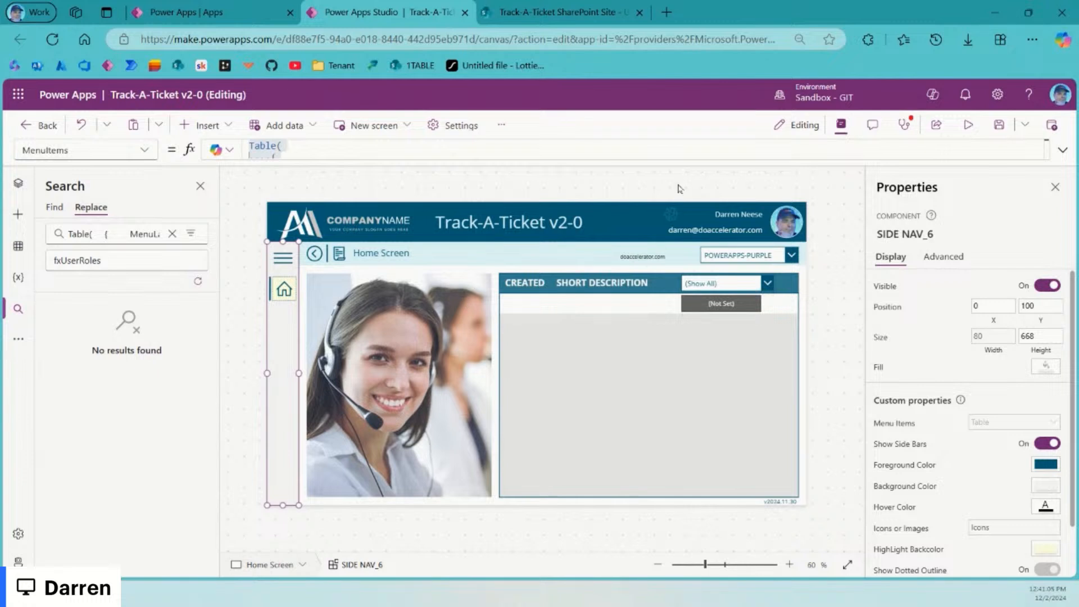
Step: Replace the whole MenuItems formula of the Home Screen's side navigation with fxMenuItems
click(1064, 149)
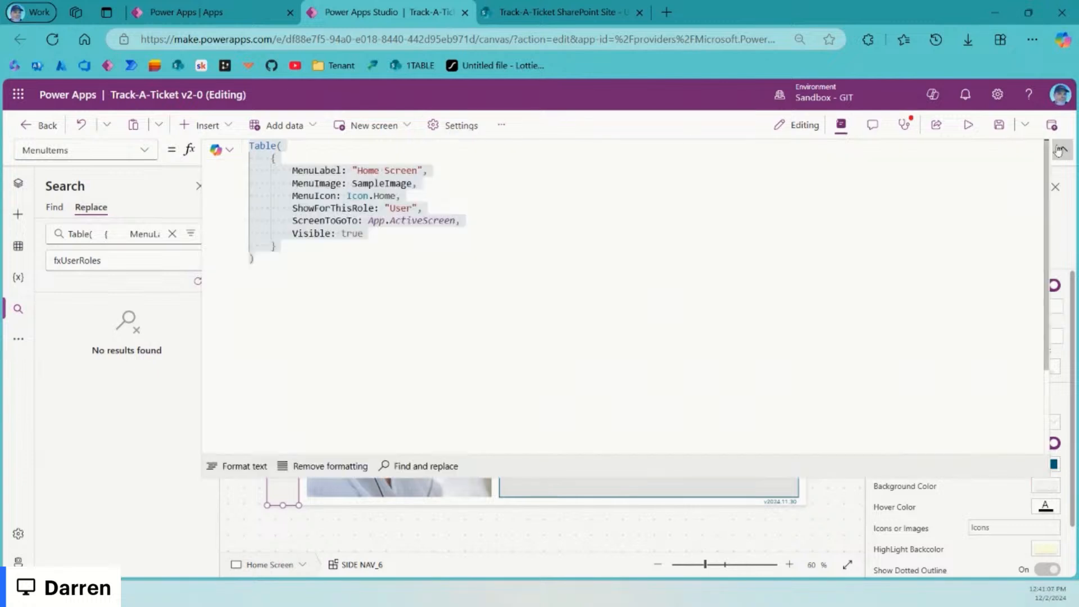
click(697, 202)
key(ctrl+a)
text(fx)
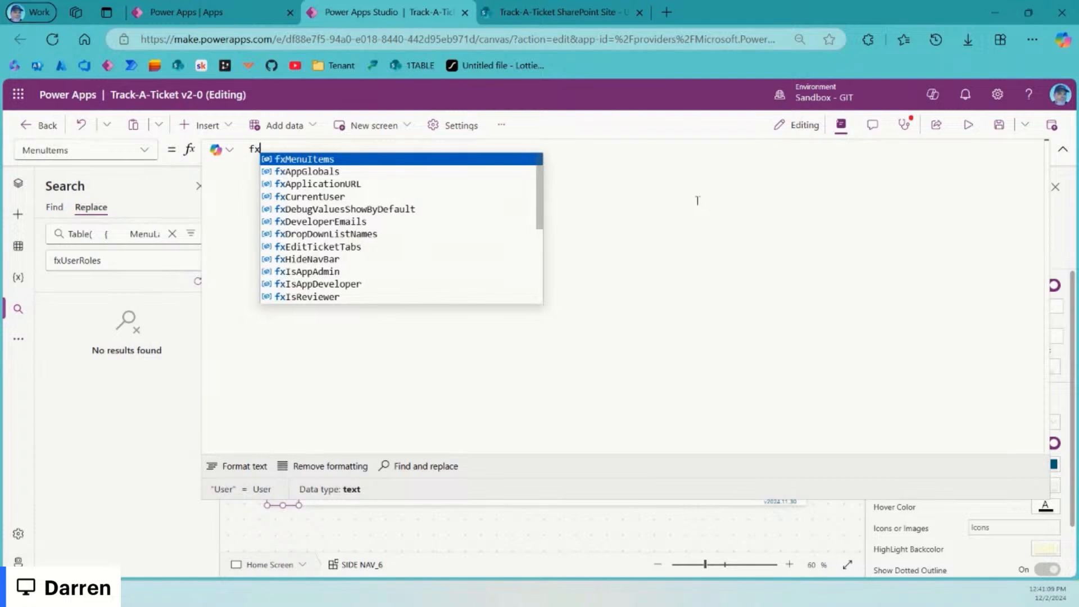
key(Tab)
Step: Copy fxMenuItems from the formula into the replacement term of the app-wide search and collapse the expanded formula
key(ctrl+a)
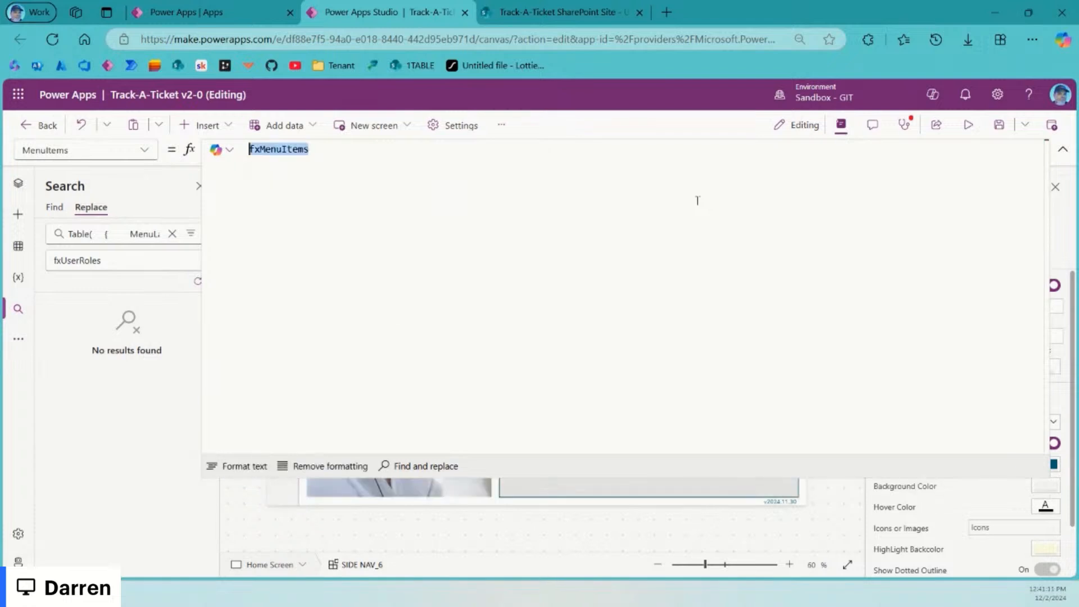
double_click(77, 260)
text(fxMenuItems)
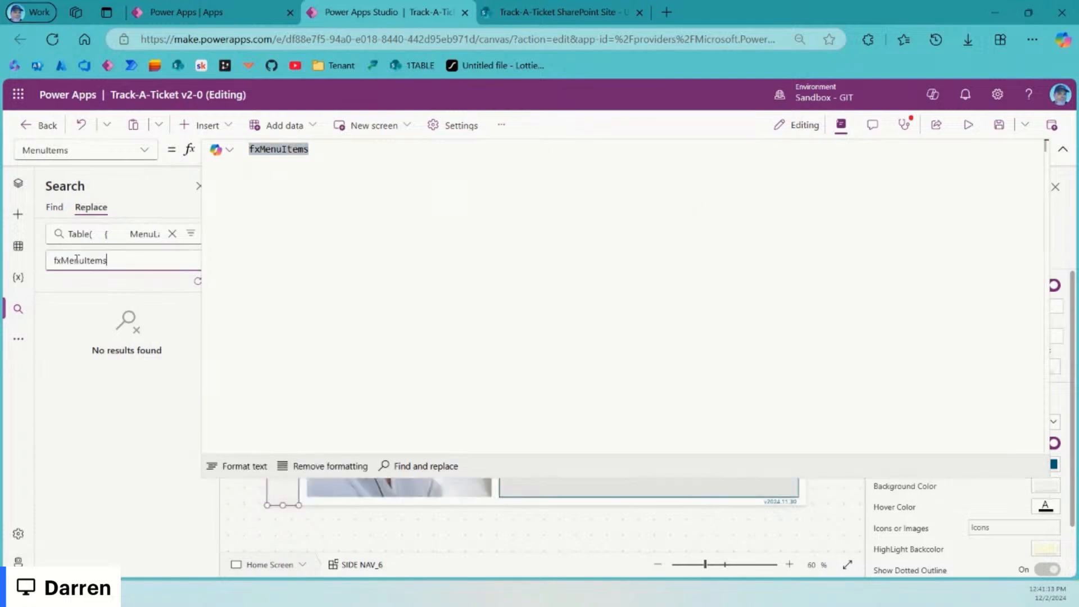
click(1063, 149)
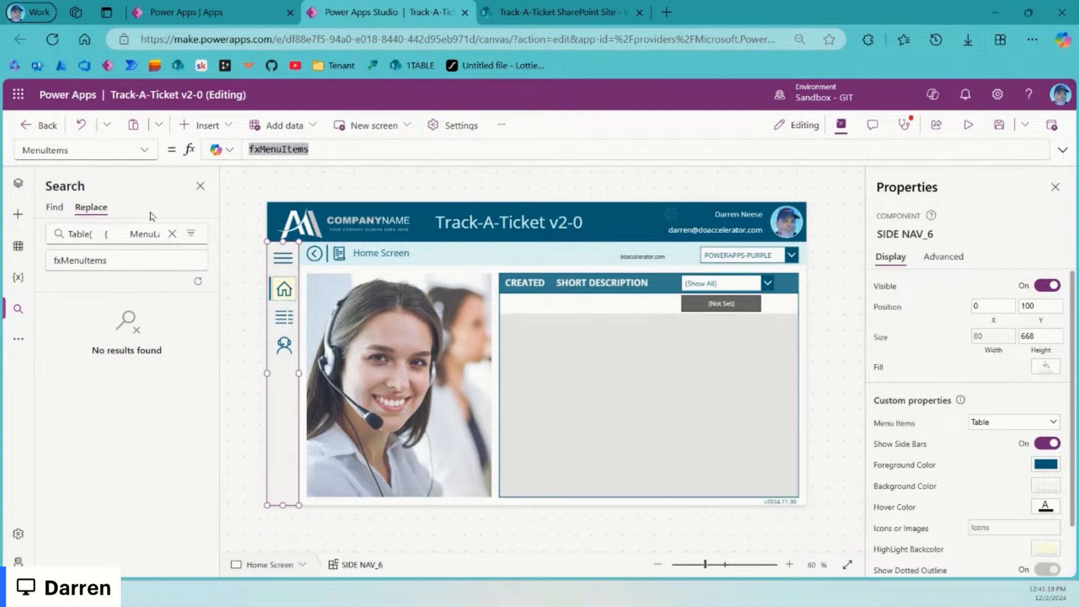
Step: Preview the table result of the fxMenuItems formula on the Home Screen's side navigation
double_click(280, 149)
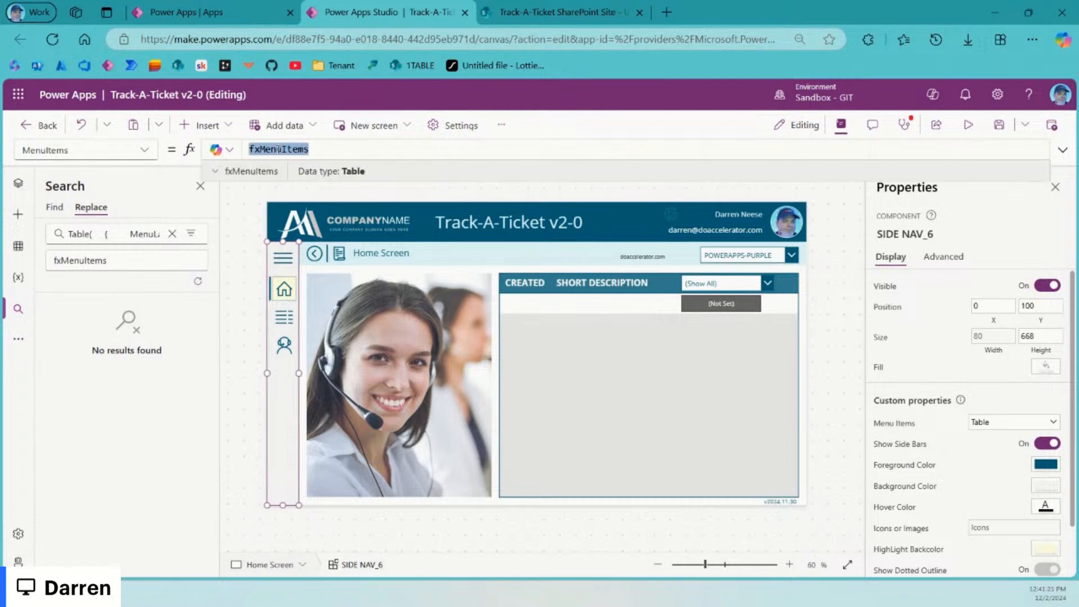
click(216, 173)
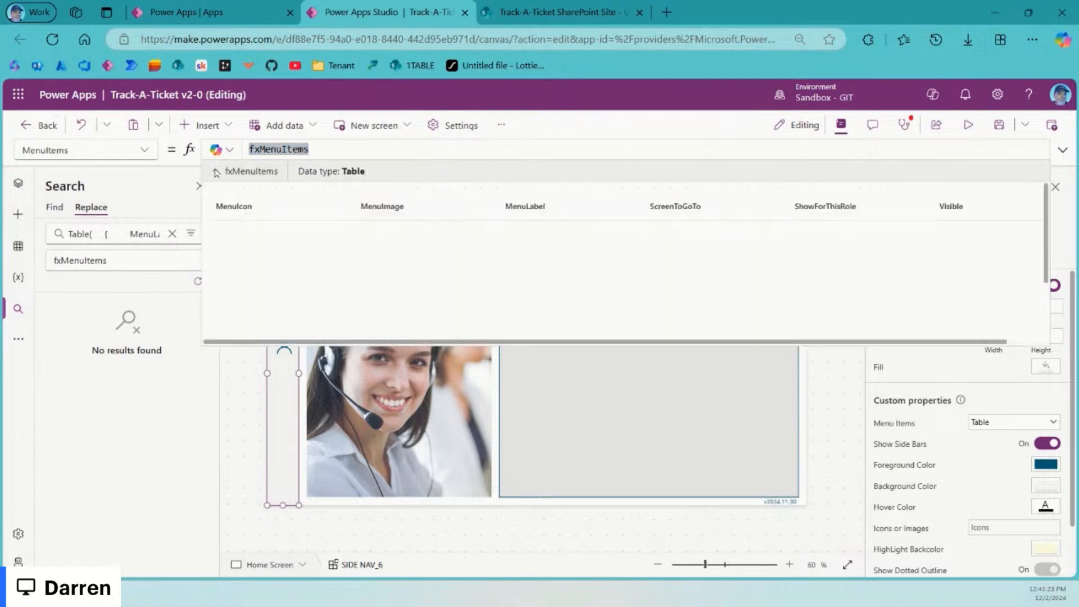
click(216, 172)
click(1064, 150)
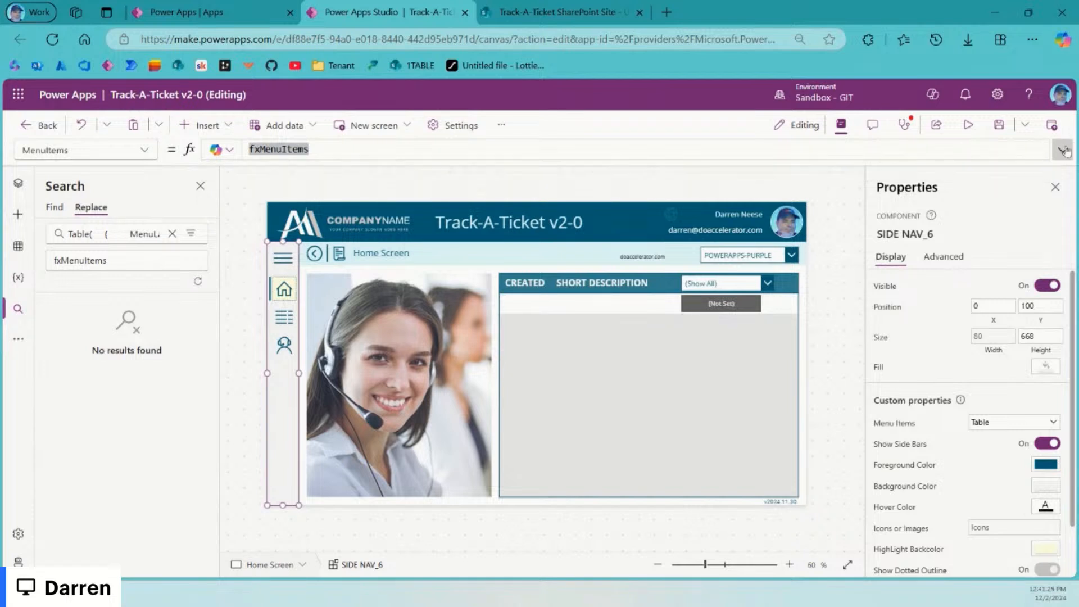
Step: Go to the Submit Request Screen through the tree view and open the app header's formula error for inspection
click(18, 183)
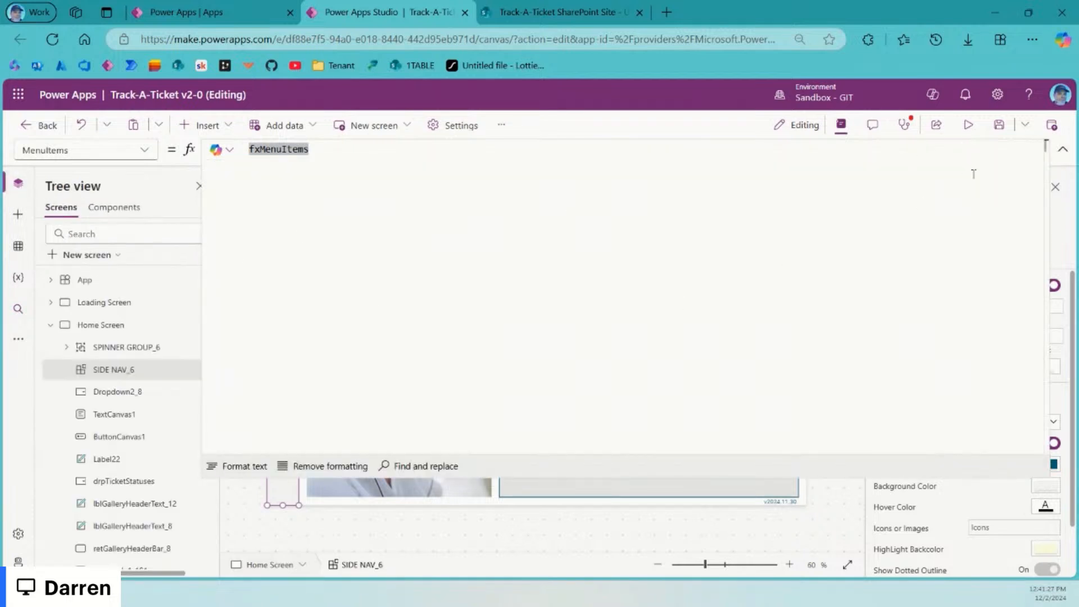
click(1063, 149)
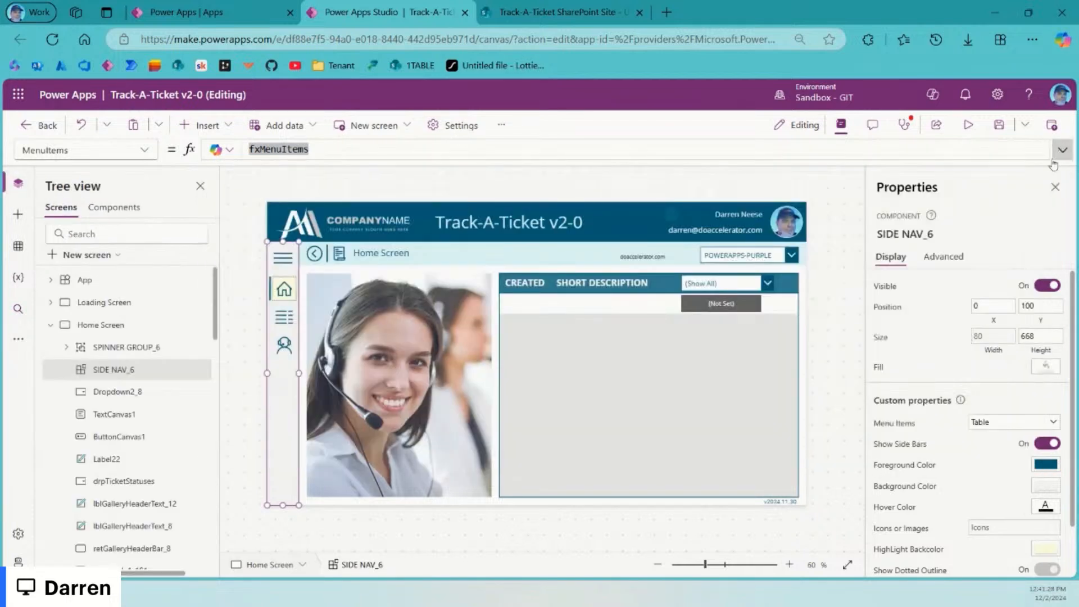
click(47, 327)
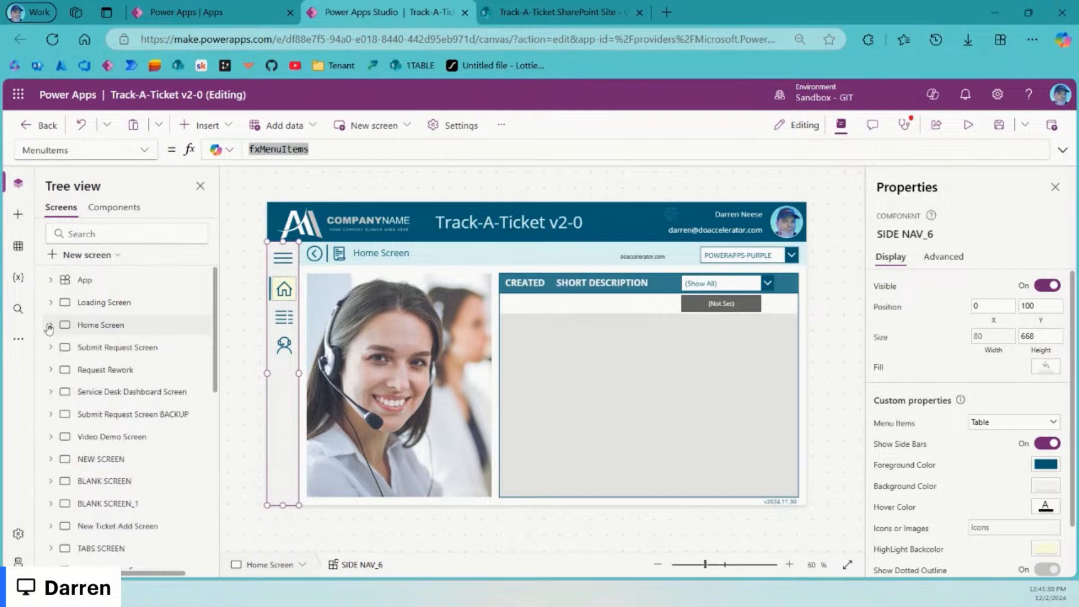
click(130, 350)
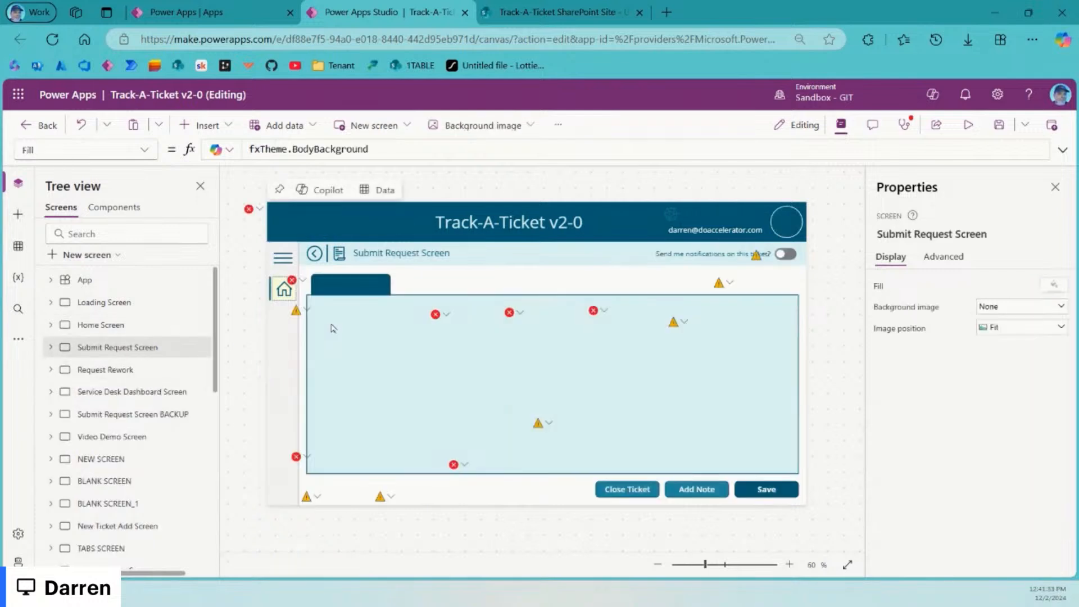
click(287, 246)
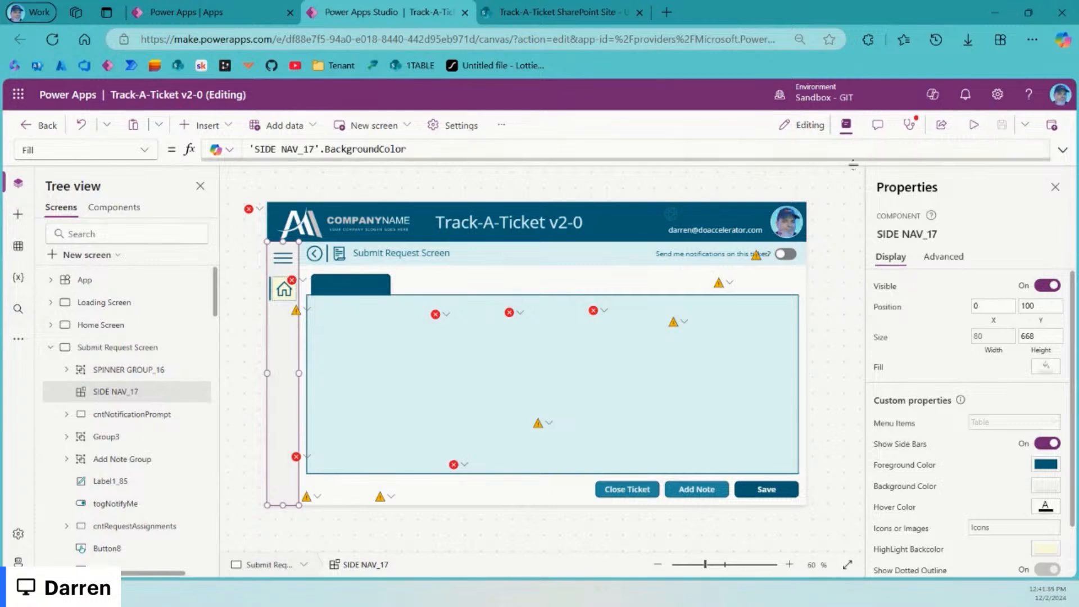
click(249, 208)
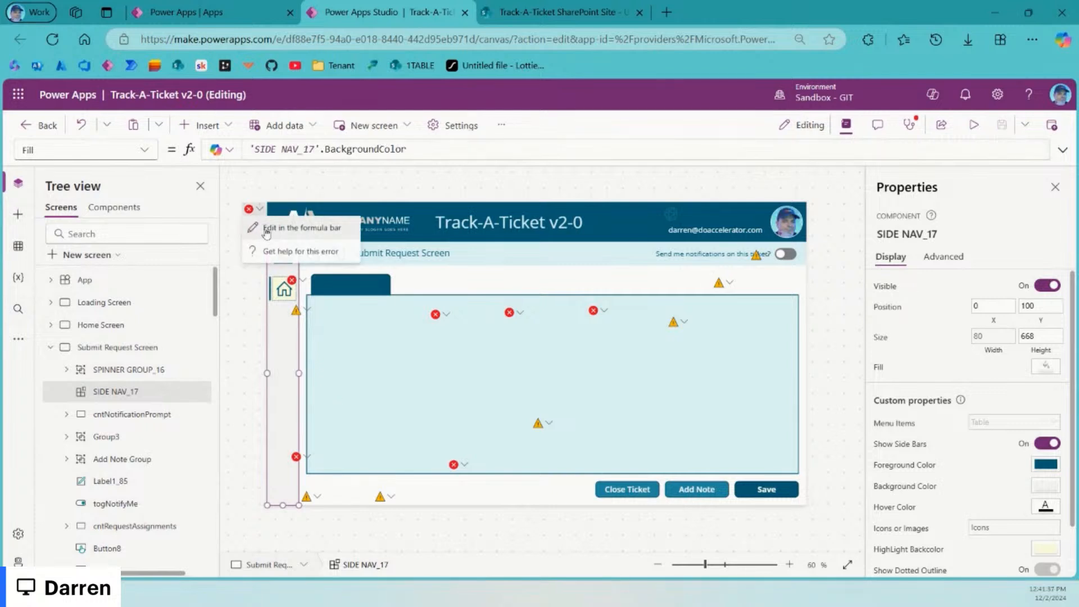
click(276, 231)
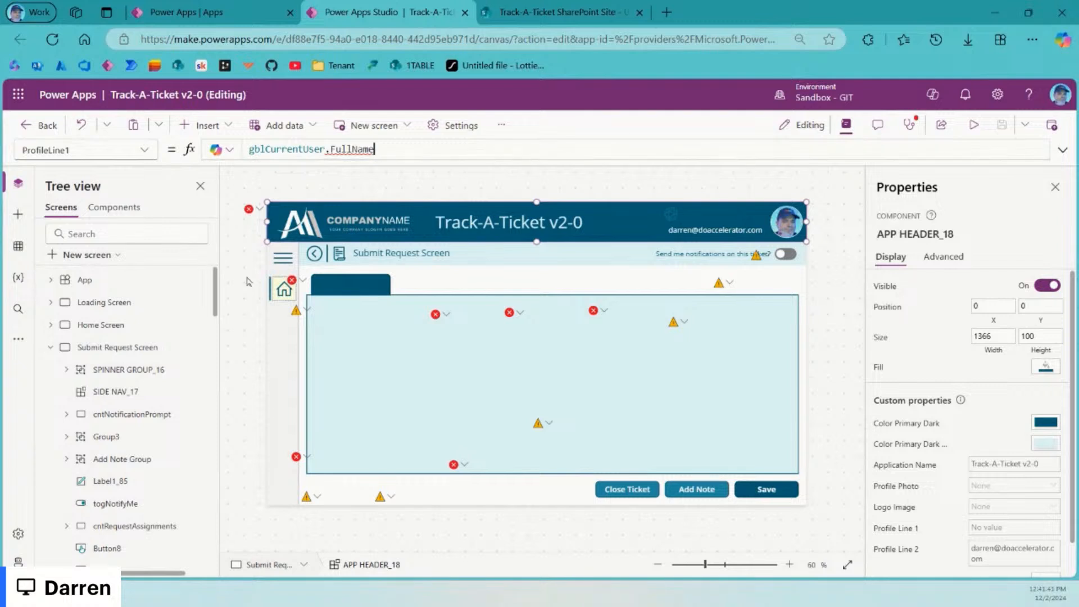
Step: Set the MenuItems formula of the Submit Request Screen's side navigation to fxMenuItems
click(279, 305)
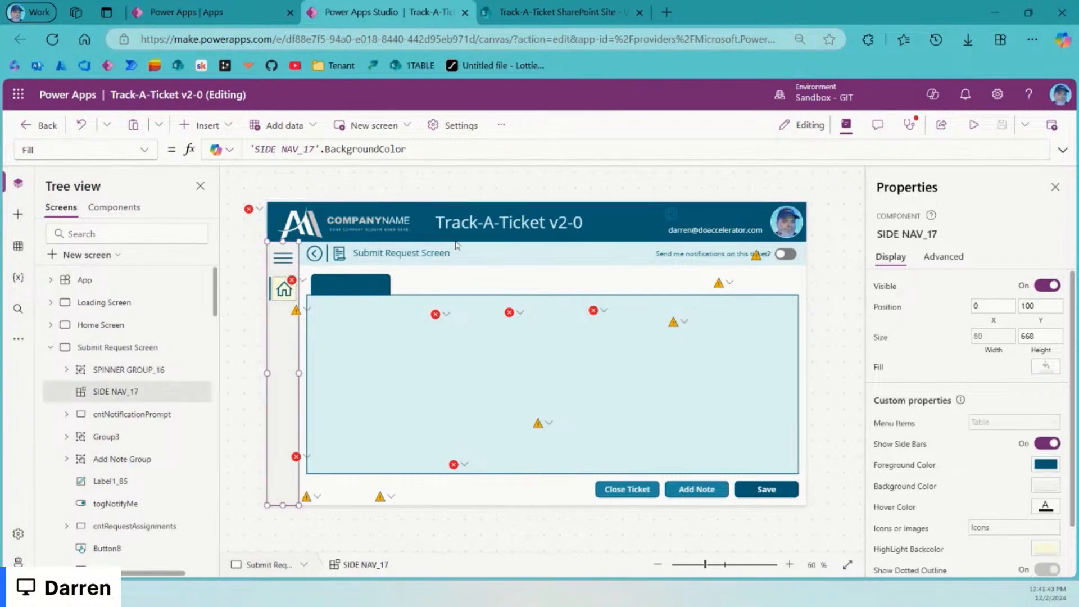
click(903, 426)
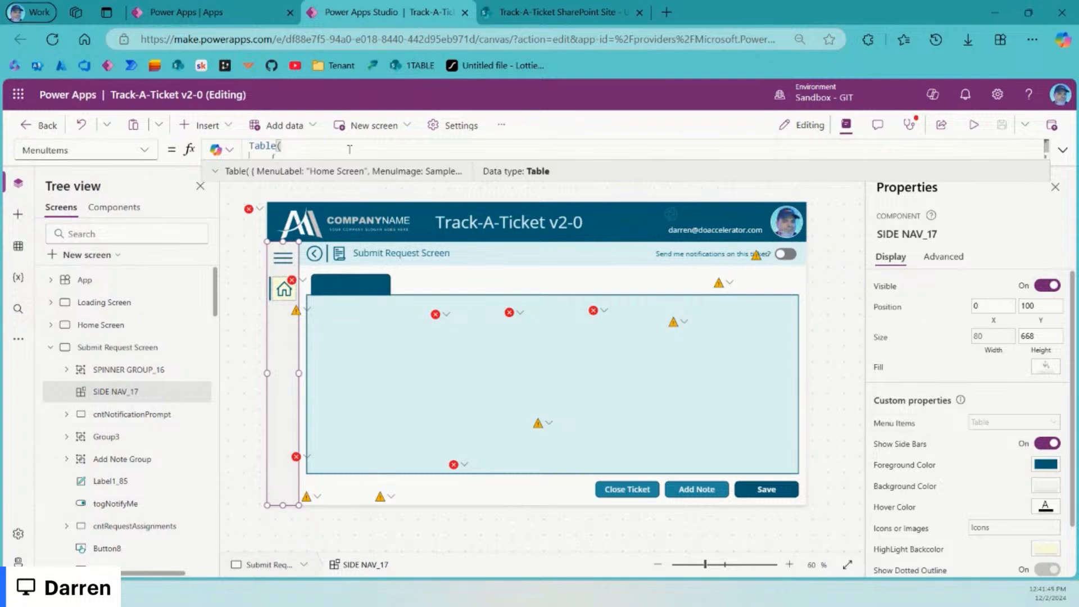
key(ctrl+a)
text(fxMenuItems)
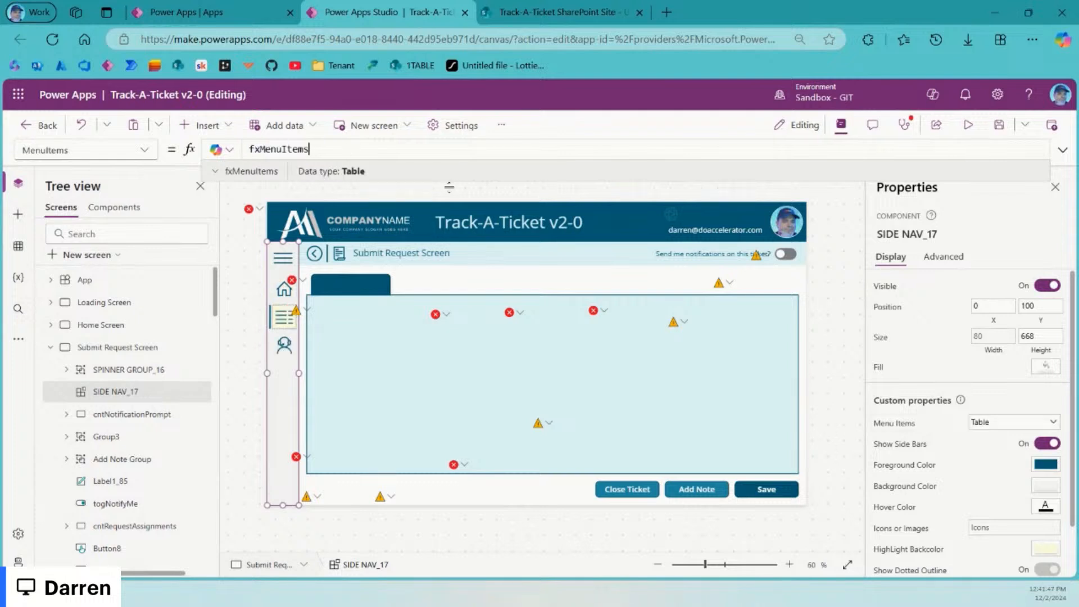
click(847, 251)
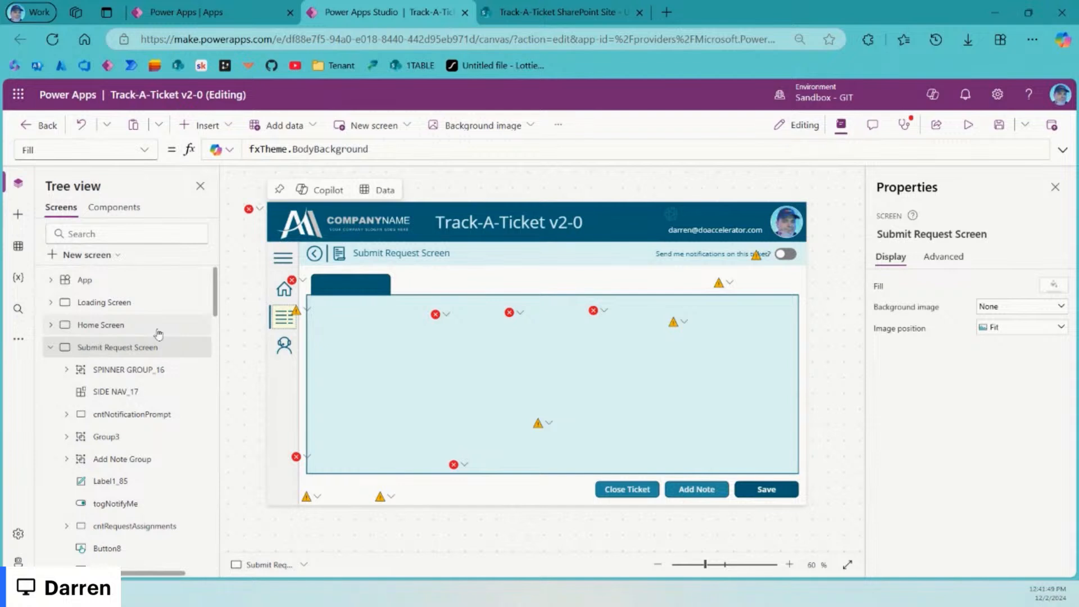
Step: Check the Home Screen for comparison and reopen the ProfileLine1 formula error of the Submit Request Screen's header
click(158, 332)
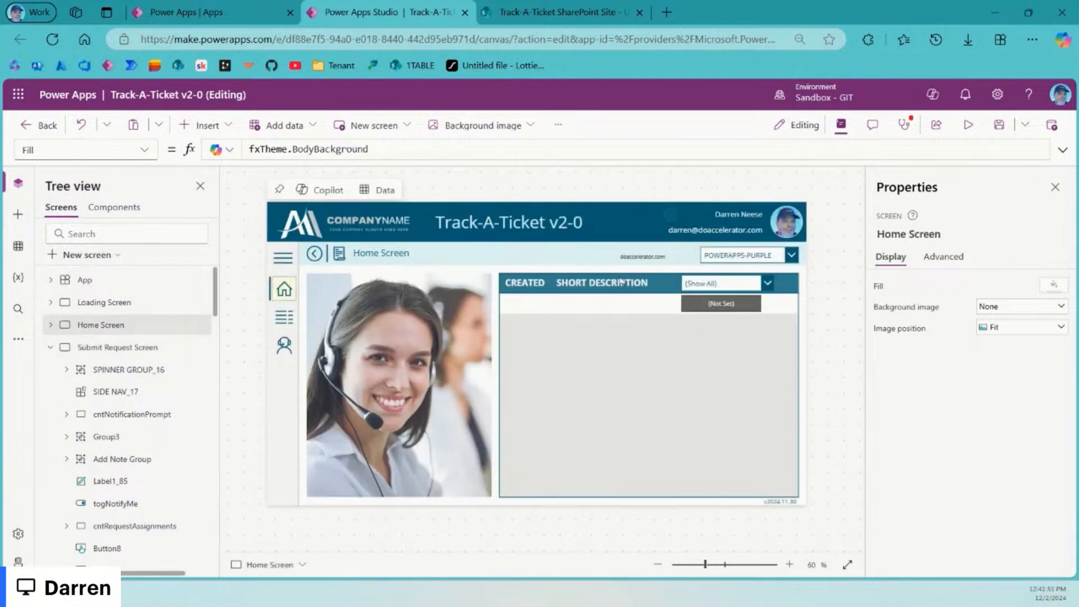
click(118, 347)
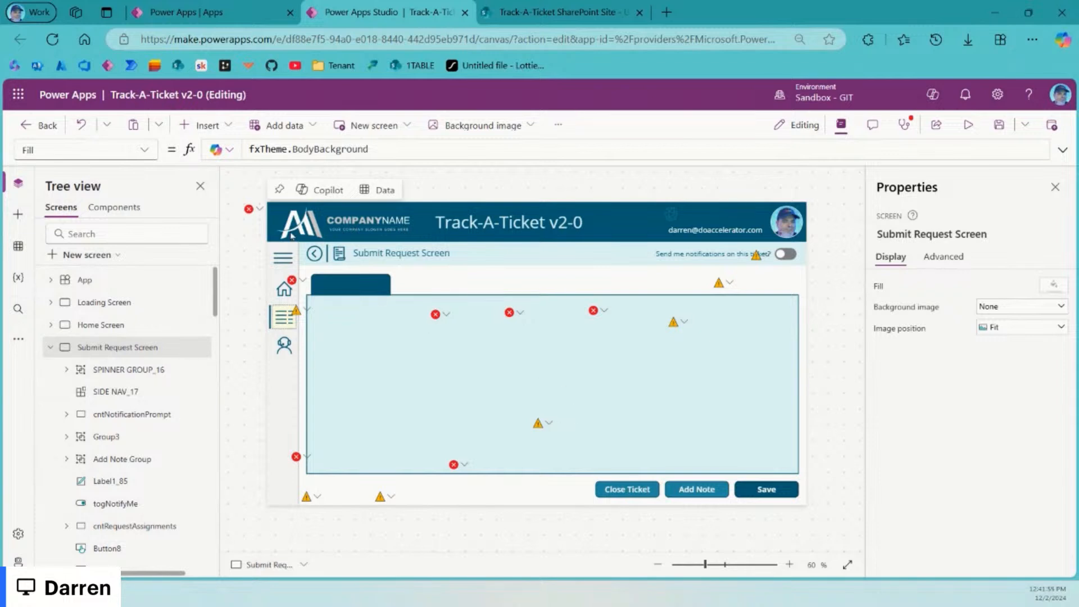
click(248, 209)
click(295, 224)
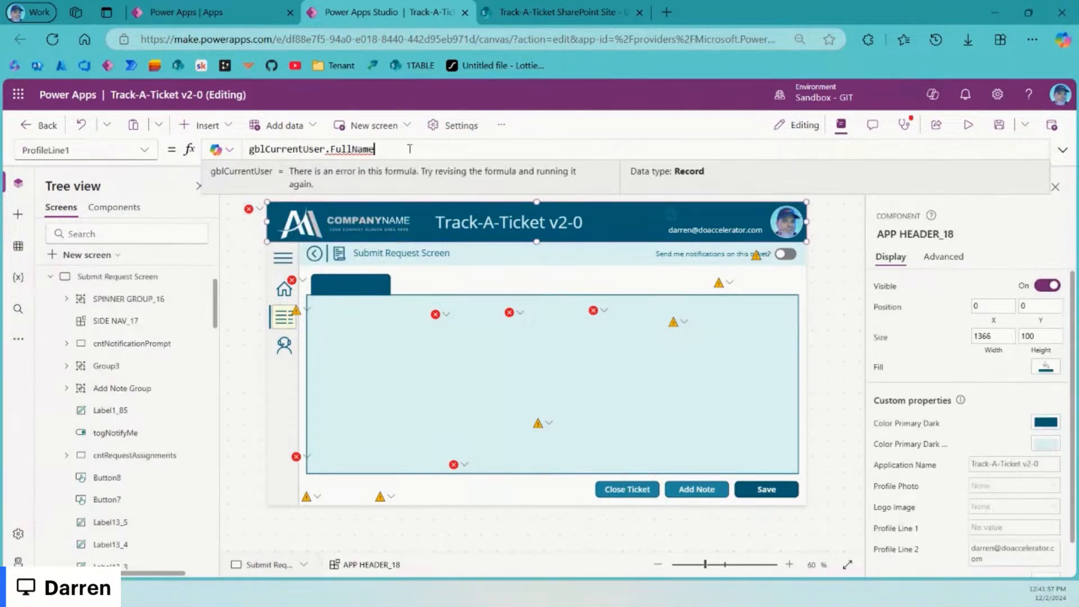
Step: Copy the header's ProfileLine1 formula gblCurrentUser.FullName and use it as the search term across the app
double_click(345, 149)
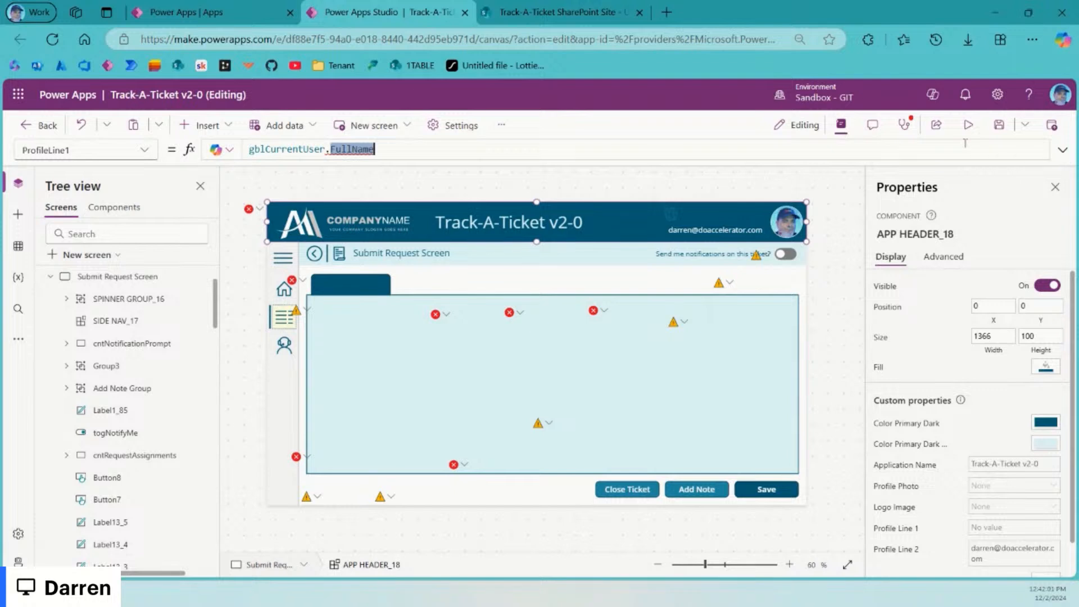
key(Home)
key(shift+End)
key(ctrl+c)
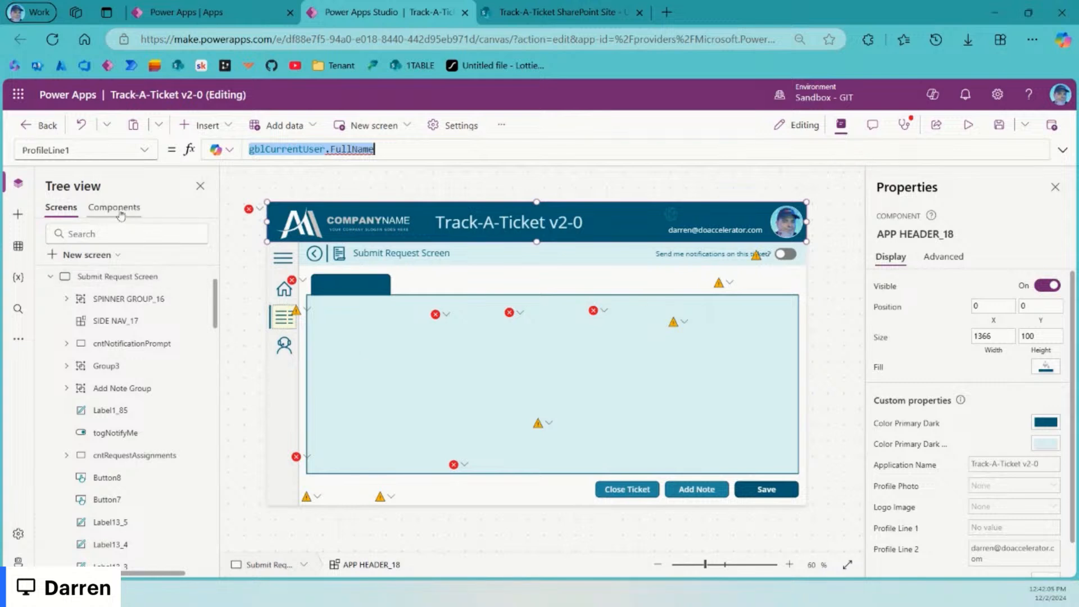
click(18, 309)
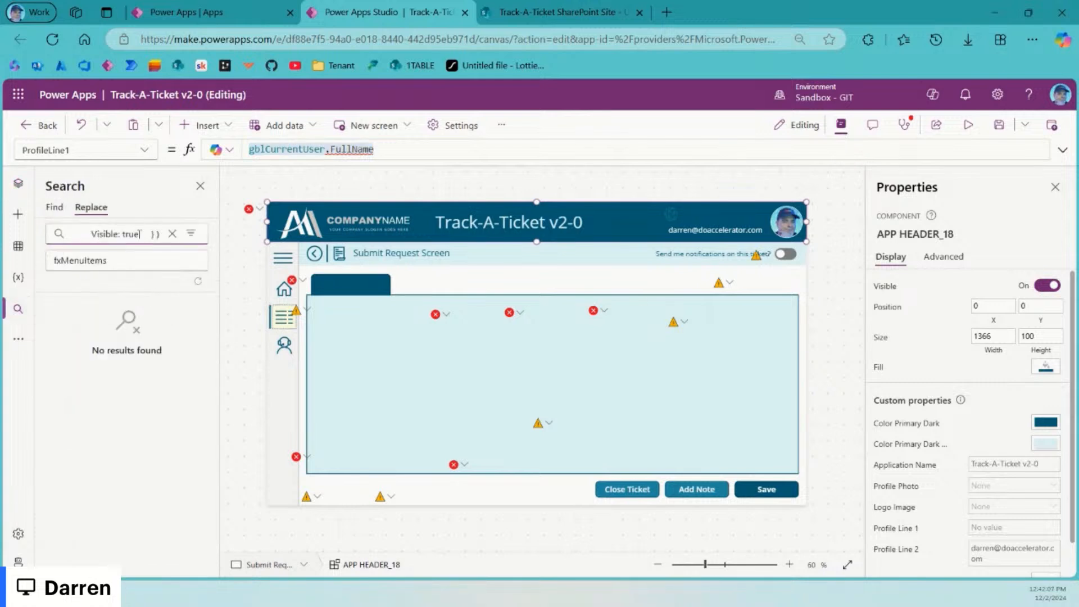
key(ctrl+a)
key(BackSpace)
key(ctrl+v)
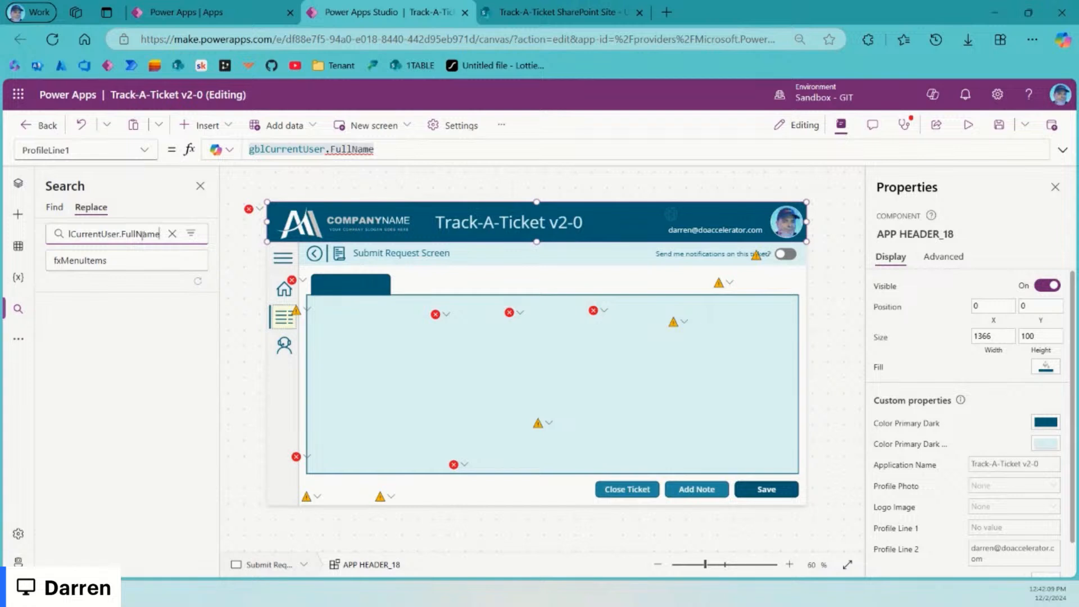
Step: Set the replacement term to gblCurrentUser.Title
click(145, 262)
key(ctrl+a)
key(ctrl+v)
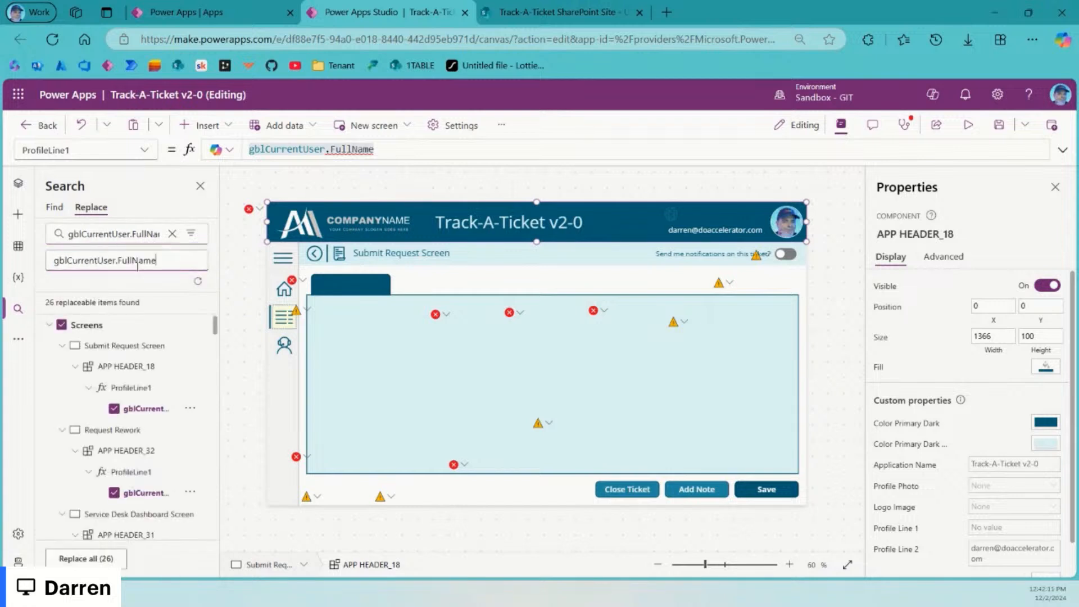
double_click(149, 261)
text(Tit)
Step: Replace all instances of gblCurrentUser.FullName with gblCurrentUser.Title across the app and save the app
click(195, 283)
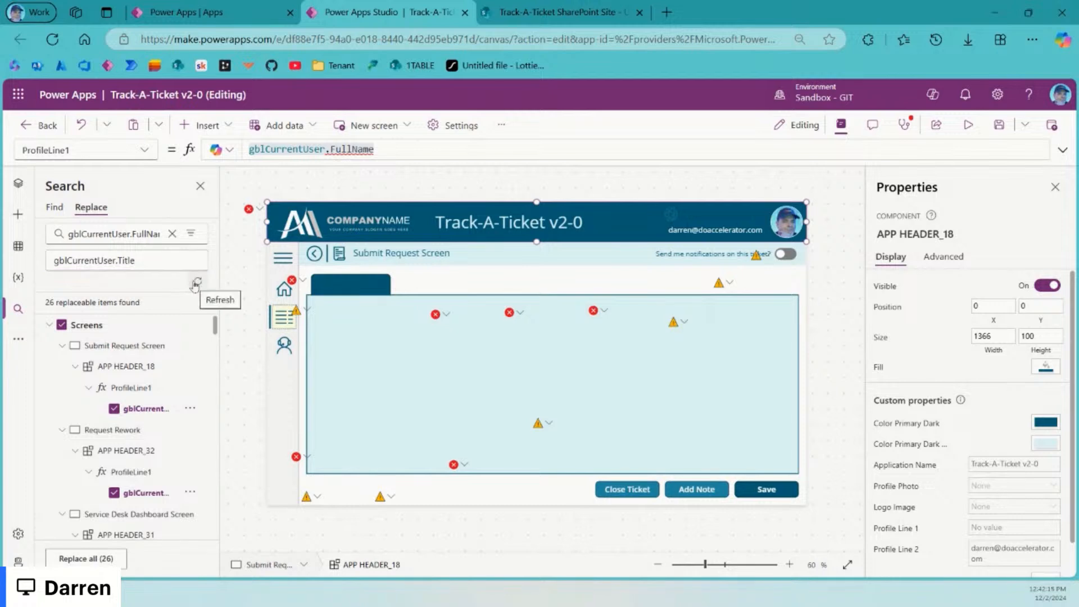
click(92, 559)
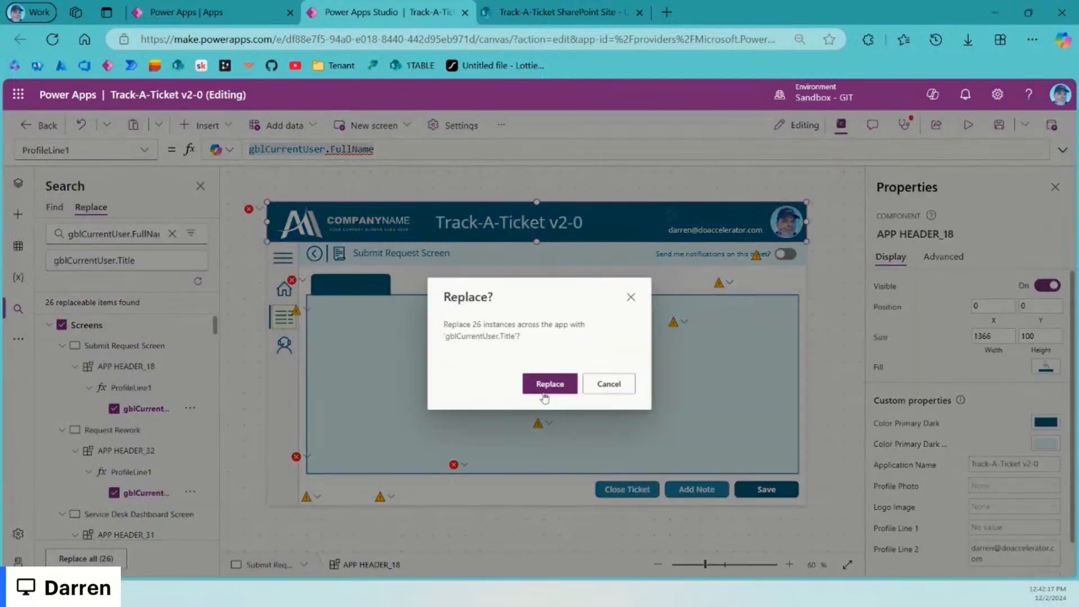
click(549, 383)
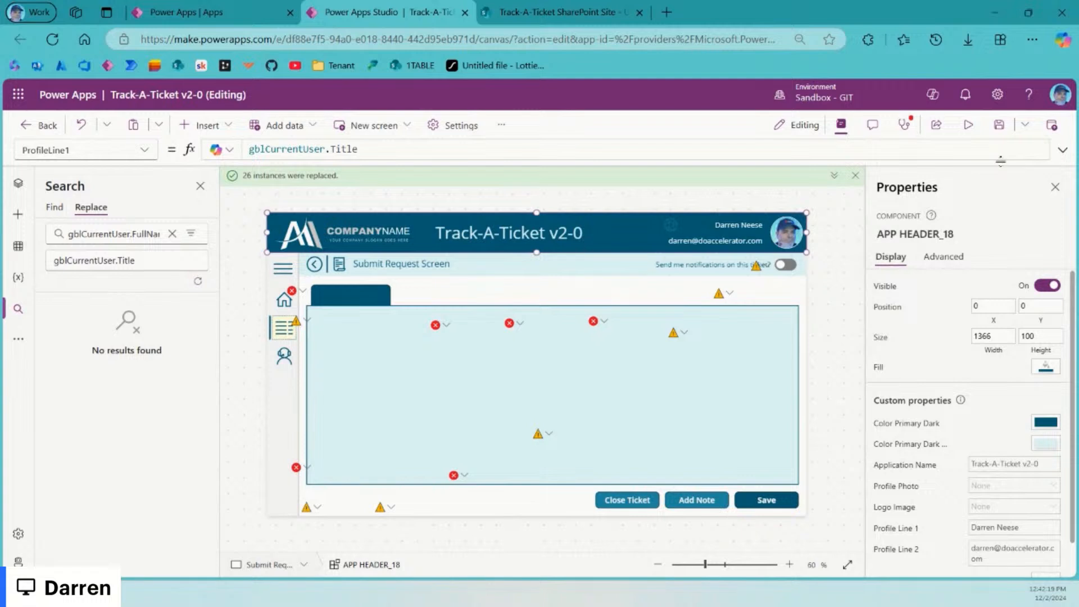
click(999, 126)
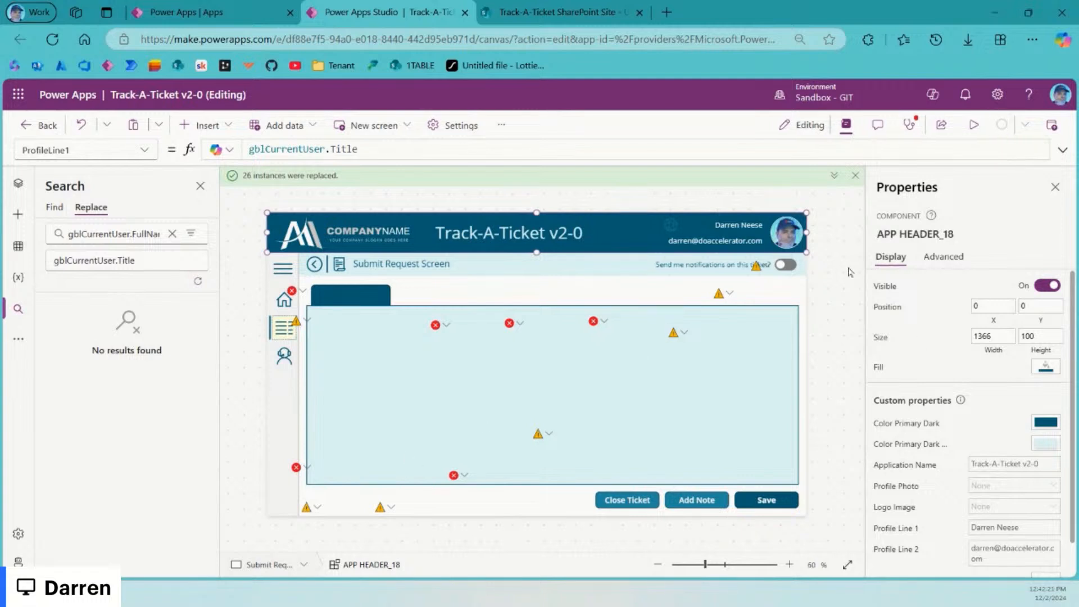
Step: Set the MenuItems formula of the Request Rework screen's side navigation to fxMenuItems and copy that formula
click(851, 272)
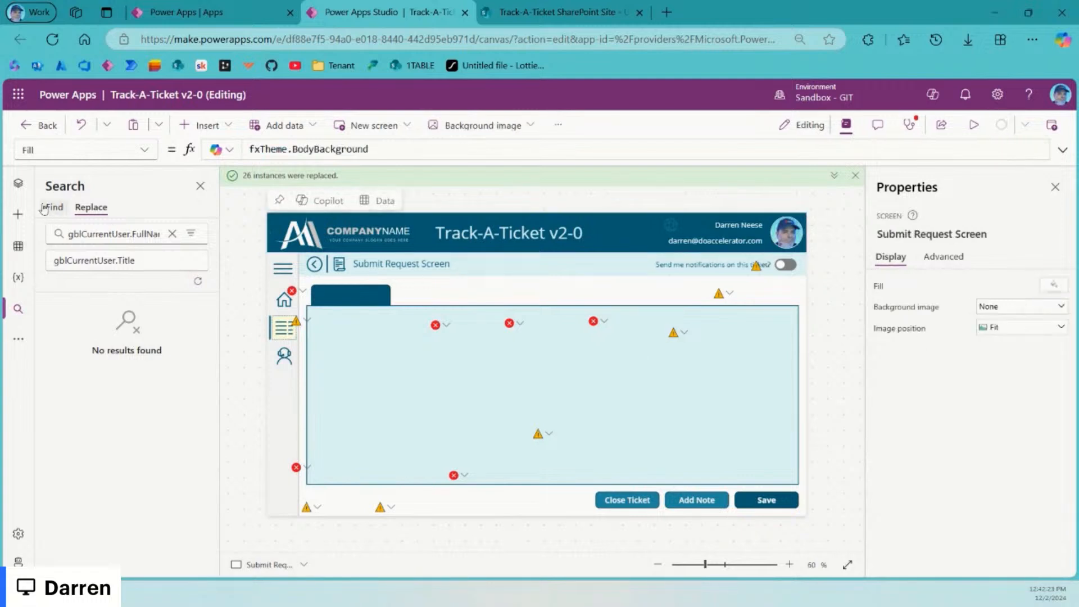
click(18, 183)
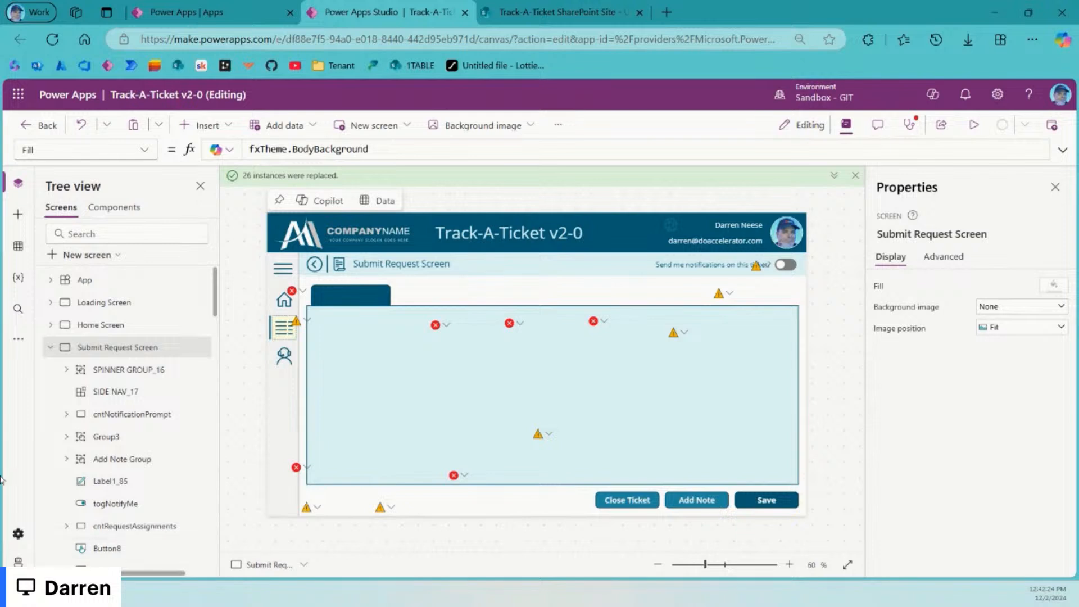
click(49, 349)
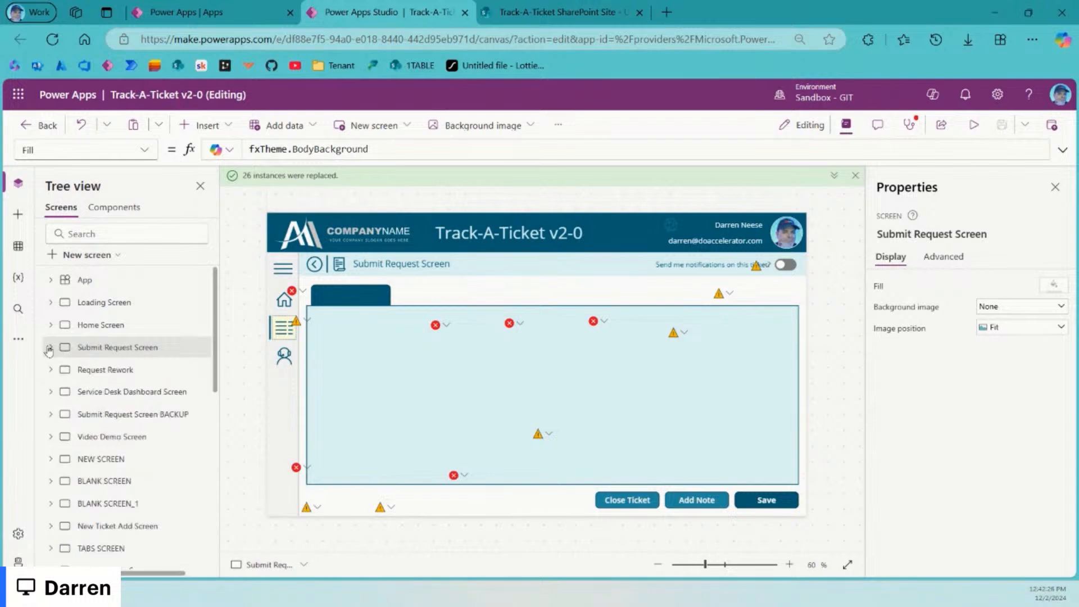
click(146, 371)
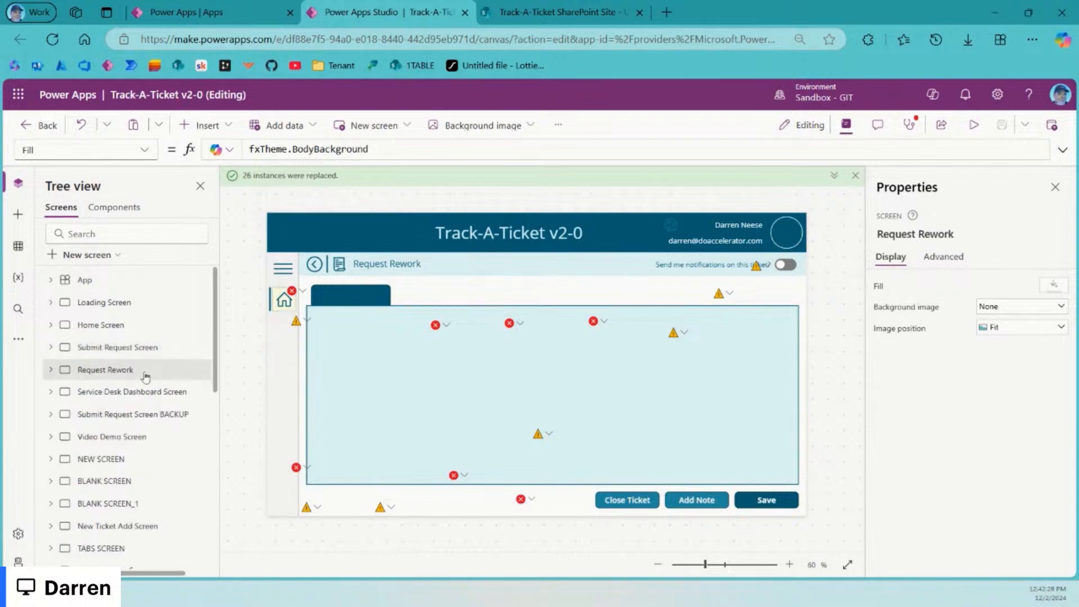
click(270, 354)
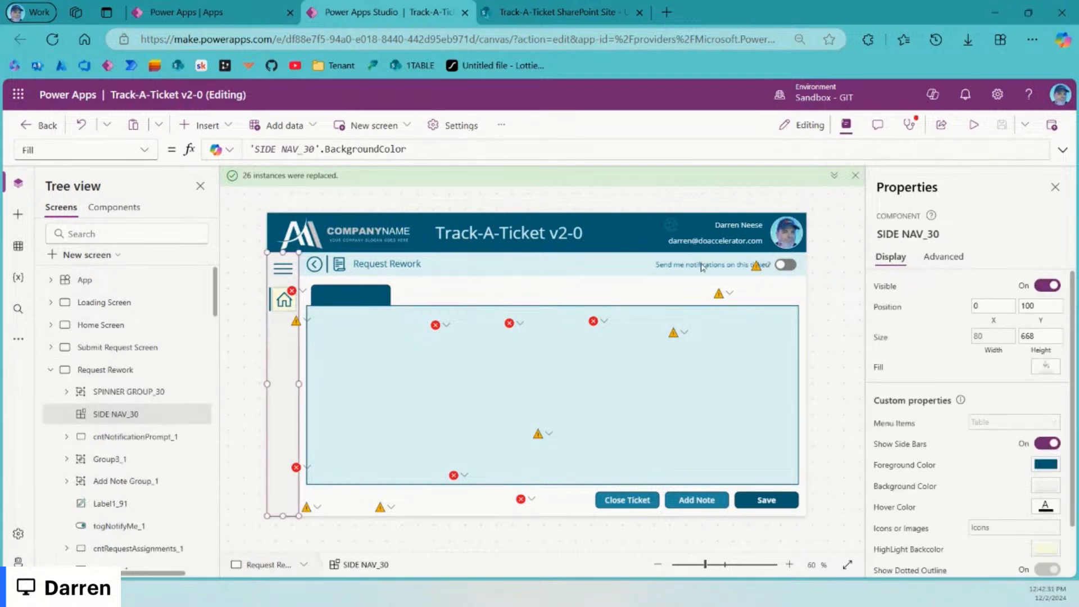
click(893, 427)
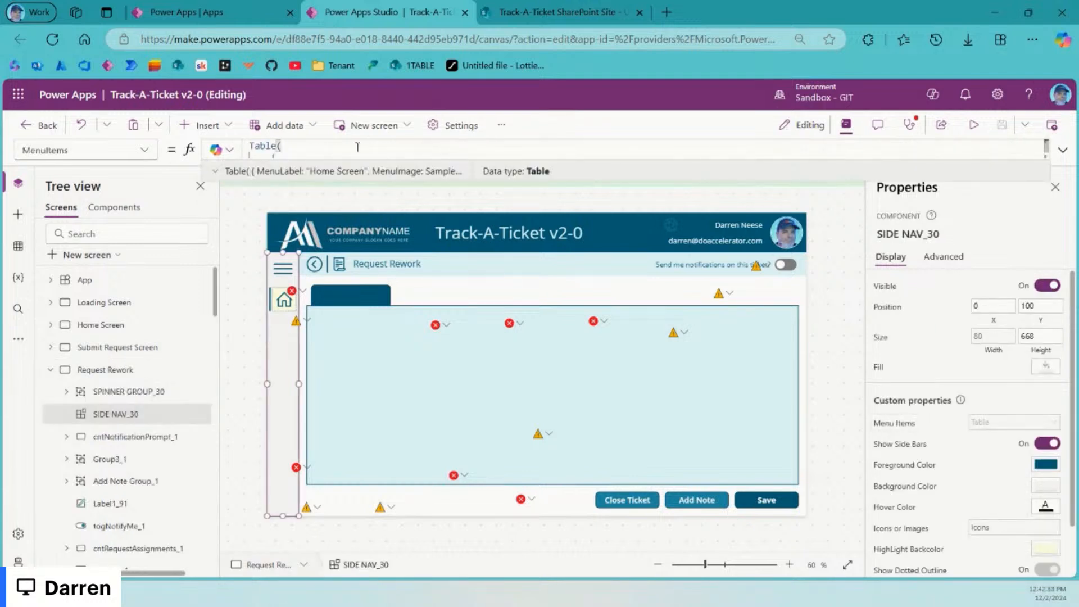
key(ctrl+a)
key(BackSpace)
text(fx)
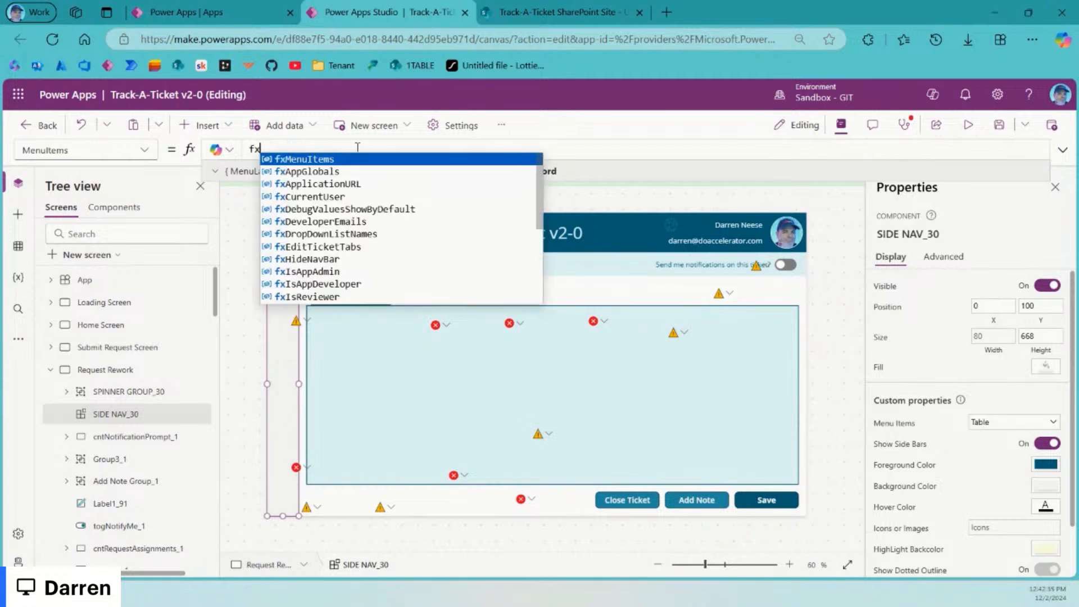
key(Tab)
key(ctrl+a)
key(ctrl+c)
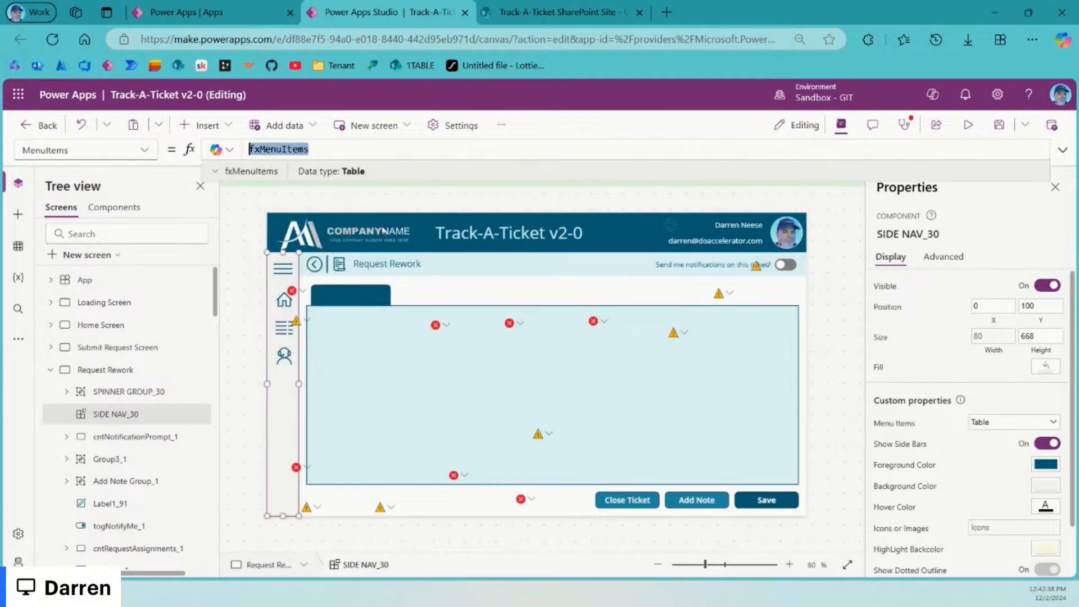
Step: Set the MenuItems formula of the Service Desk Dashboard Screen's side navigation to fxMenuItems
click(51, 369)
click(132, 391)
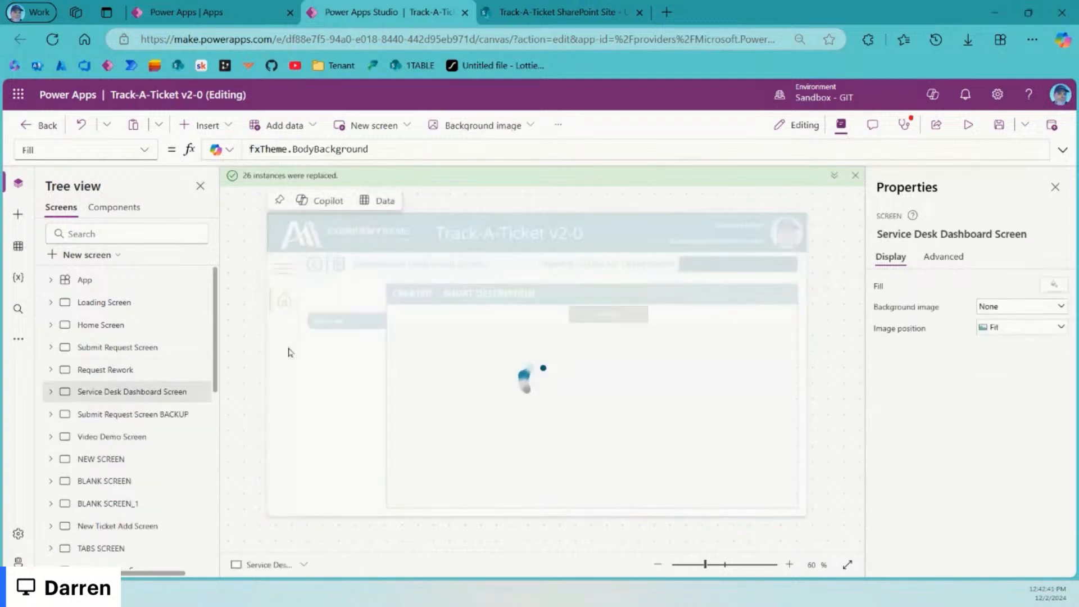
click(285, 303)
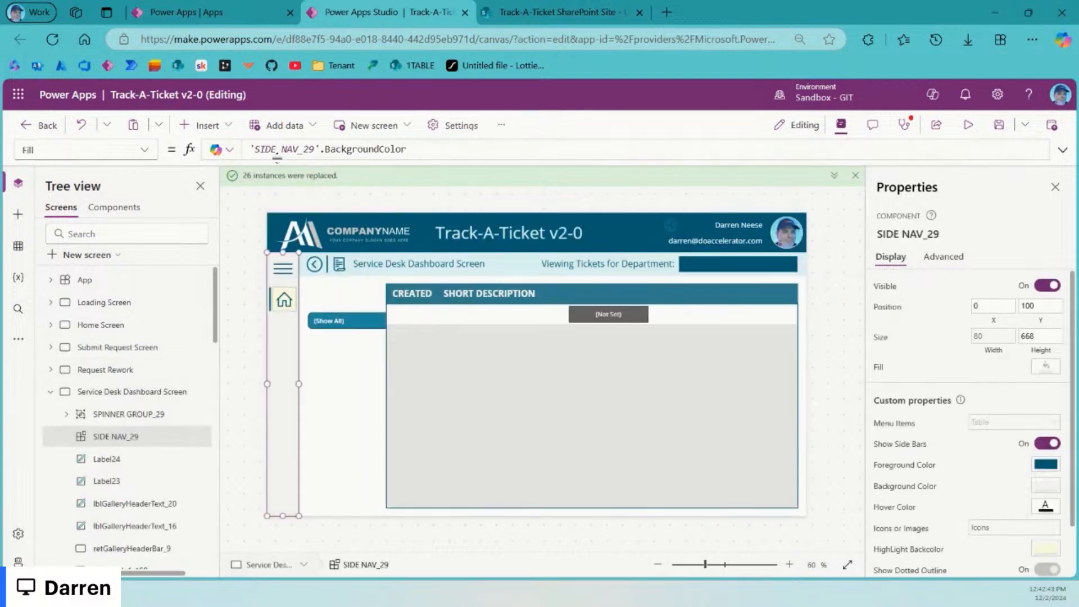
click(909, 425)
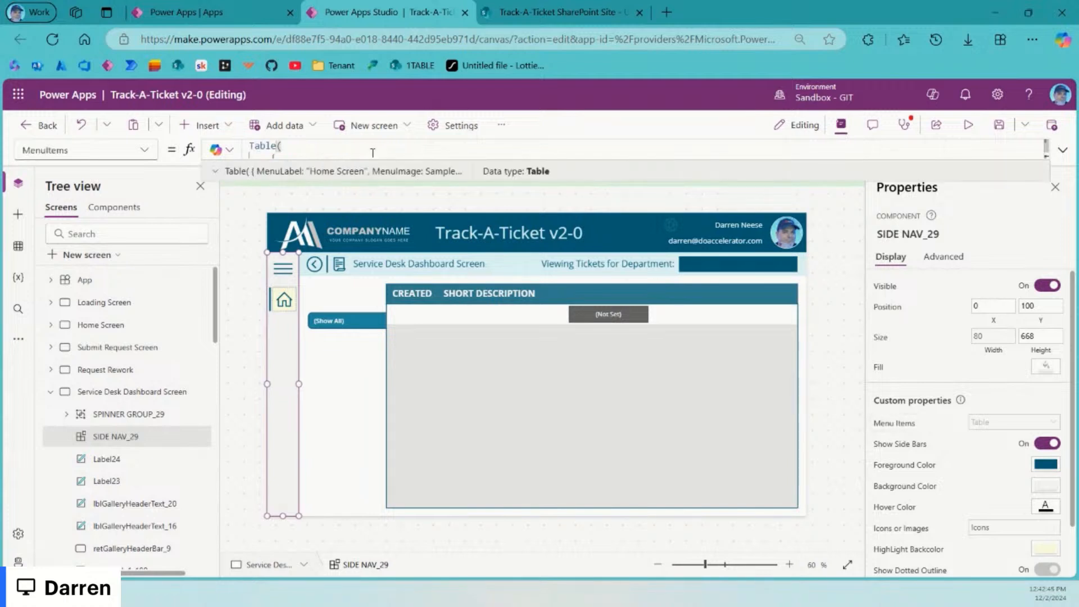
key(ctrl+a)
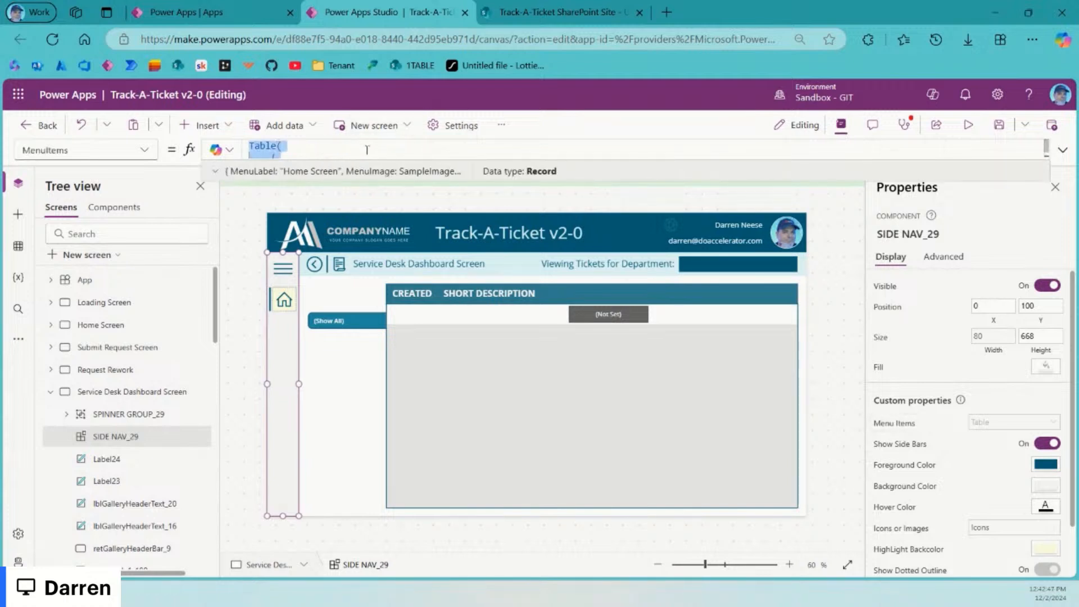
text(fxMenuItems)
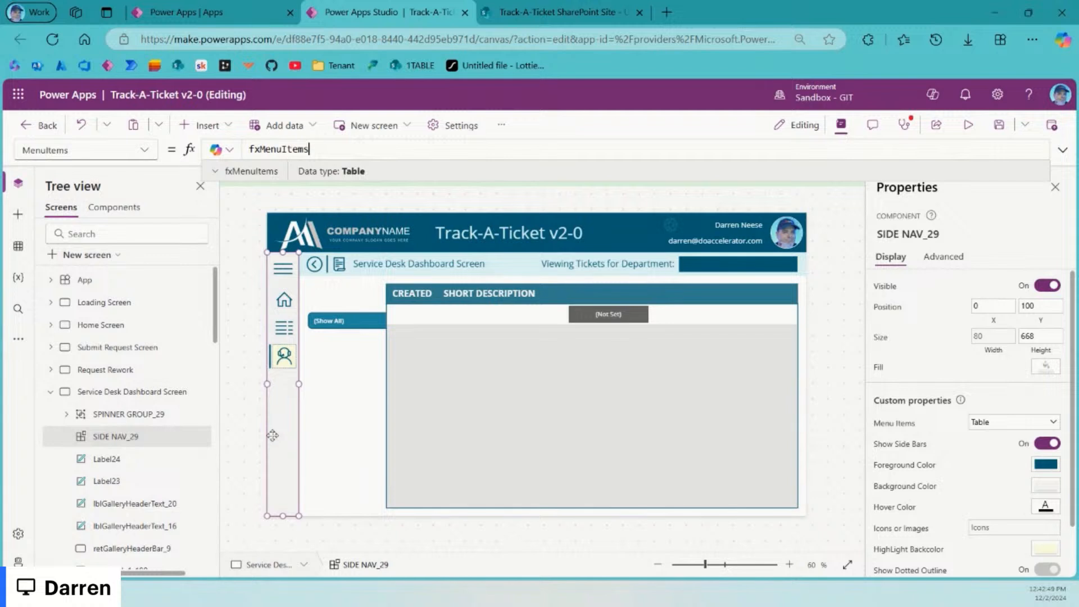
Step: Set the MenuItems formula of the Submit Request Screen BACKUP's side navigation to fxMenuItems
click(51, 394)
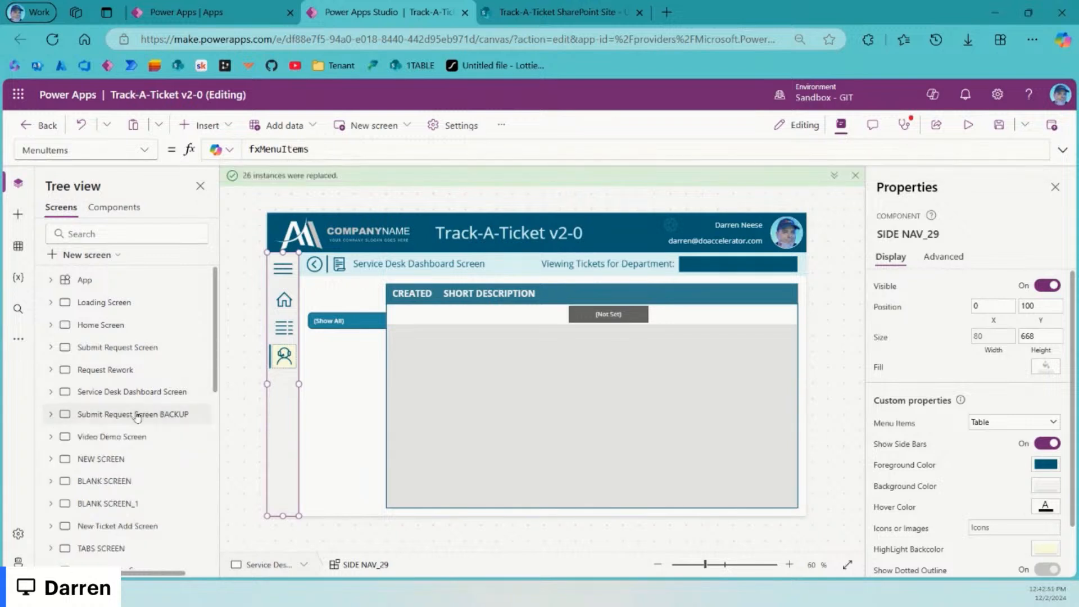
click(135, 413)
click(281, 275)
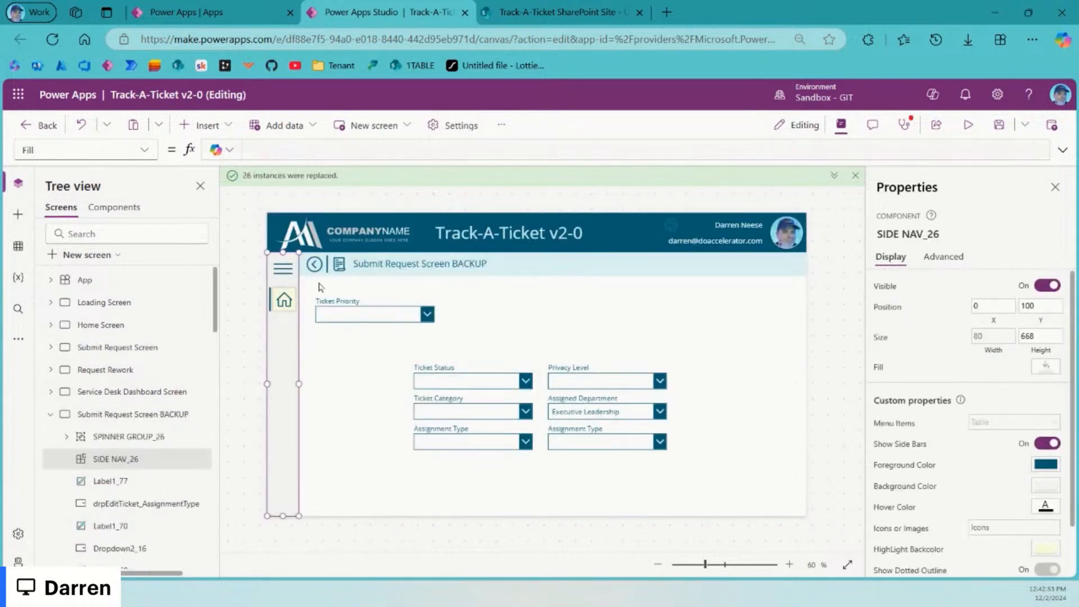
click(902, 427)
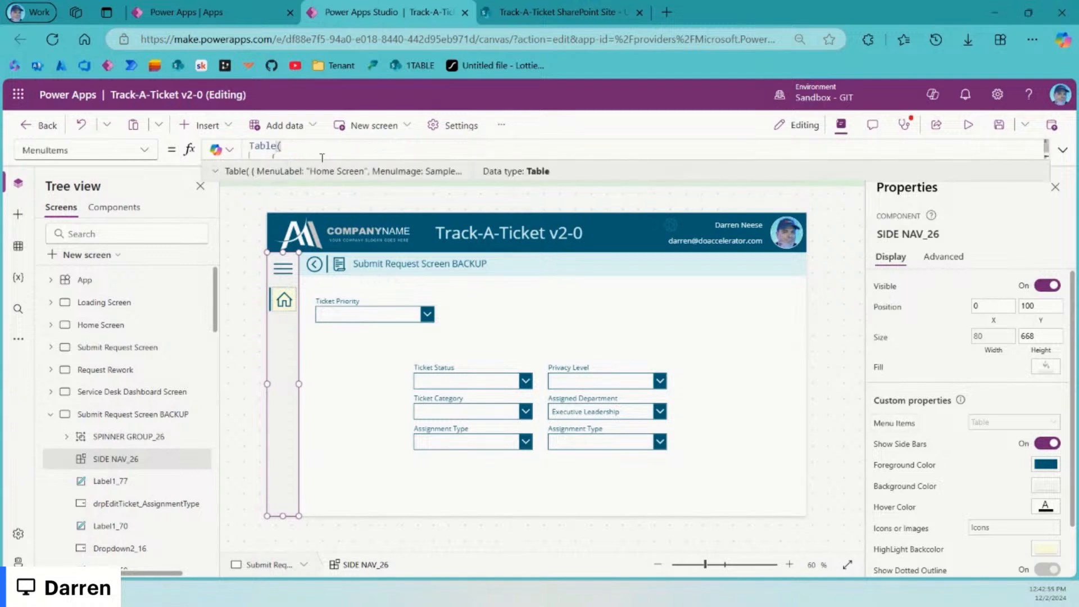
key(ctrl+a)
key(ctrl+v)
Step: Set the MenuItems formula of the Video Demo Screen's side navigation to fxMenuItems
click(51, 414)
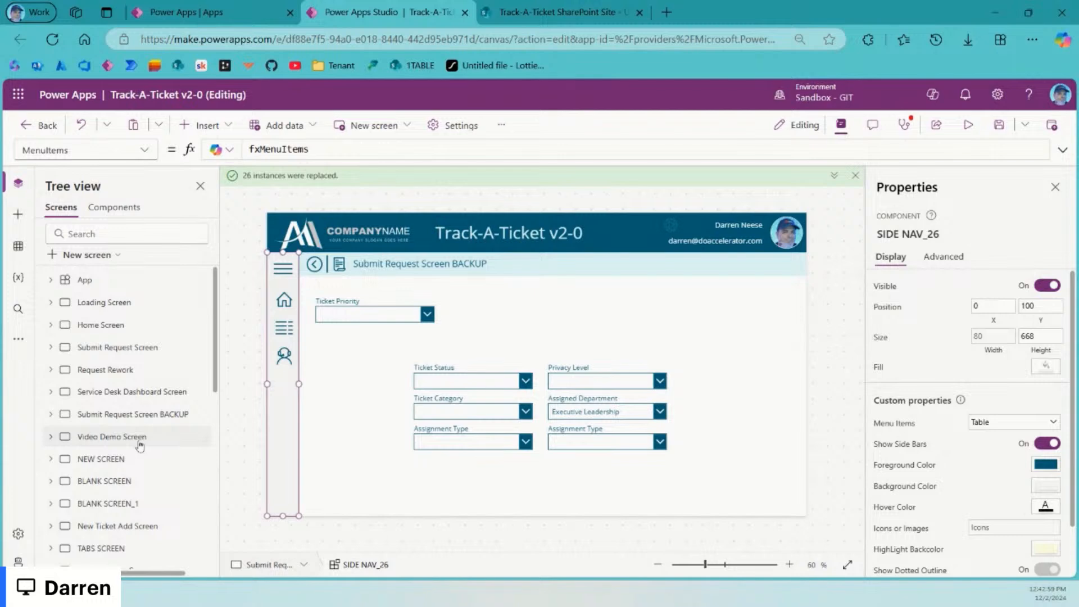
click(139, 445)
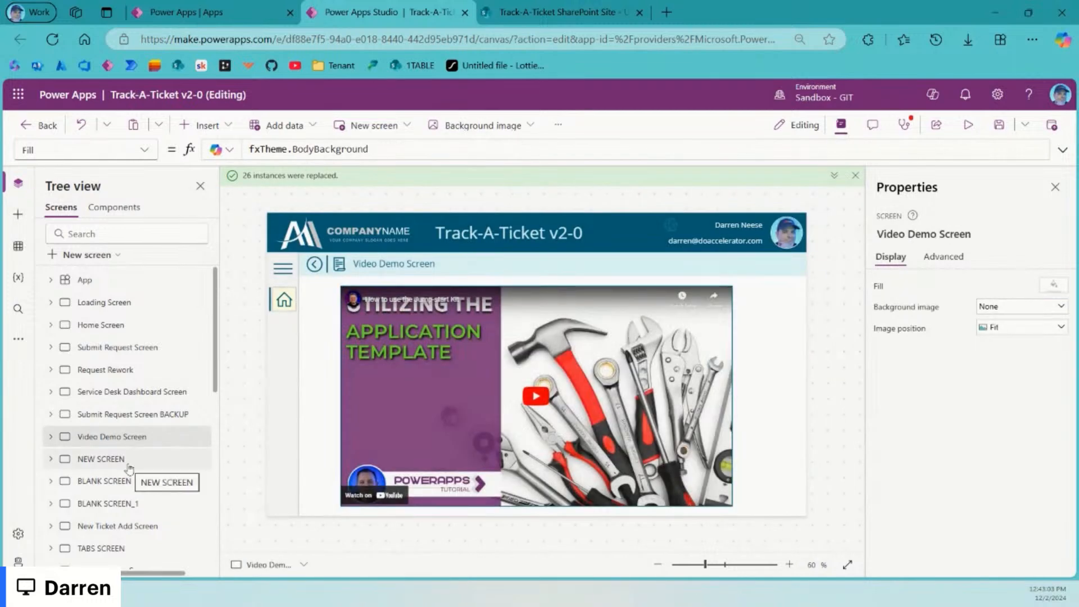
click(290, 284)
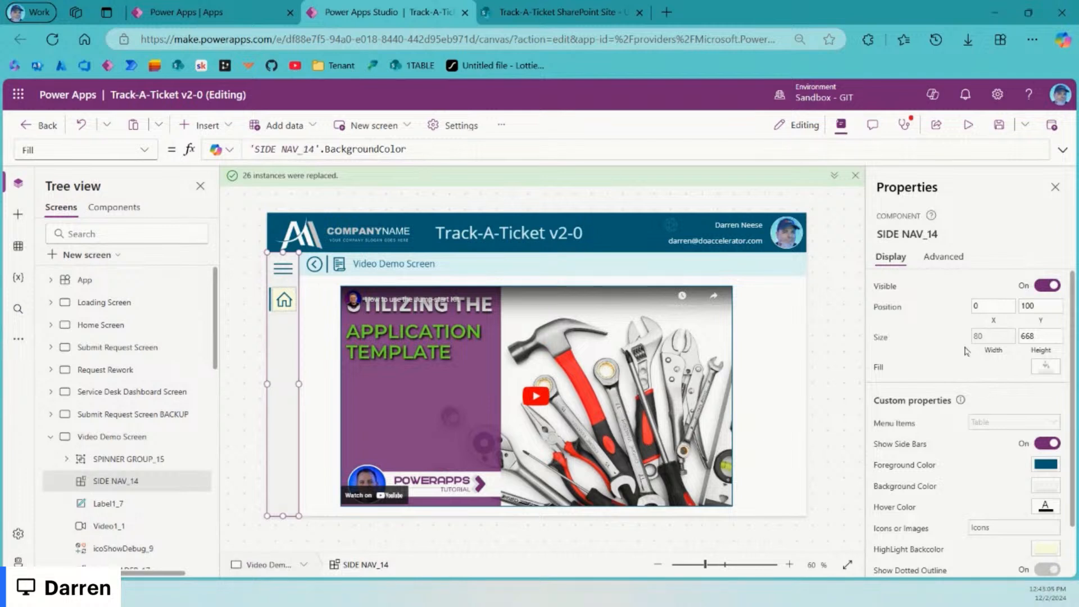
click(911, 427)
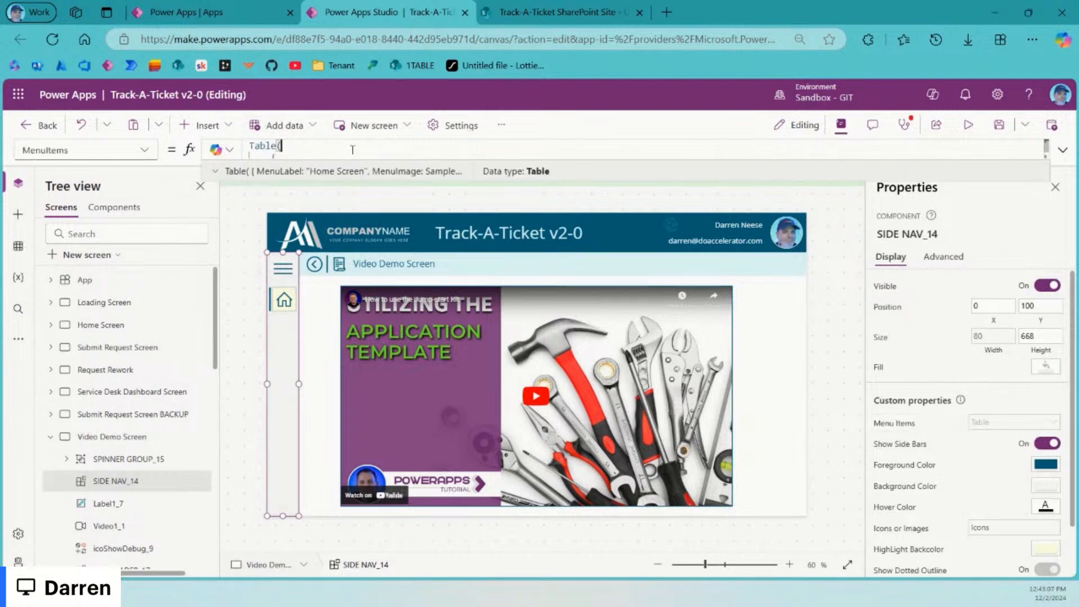
key(ctrl+a)
text(fxMenuItems)
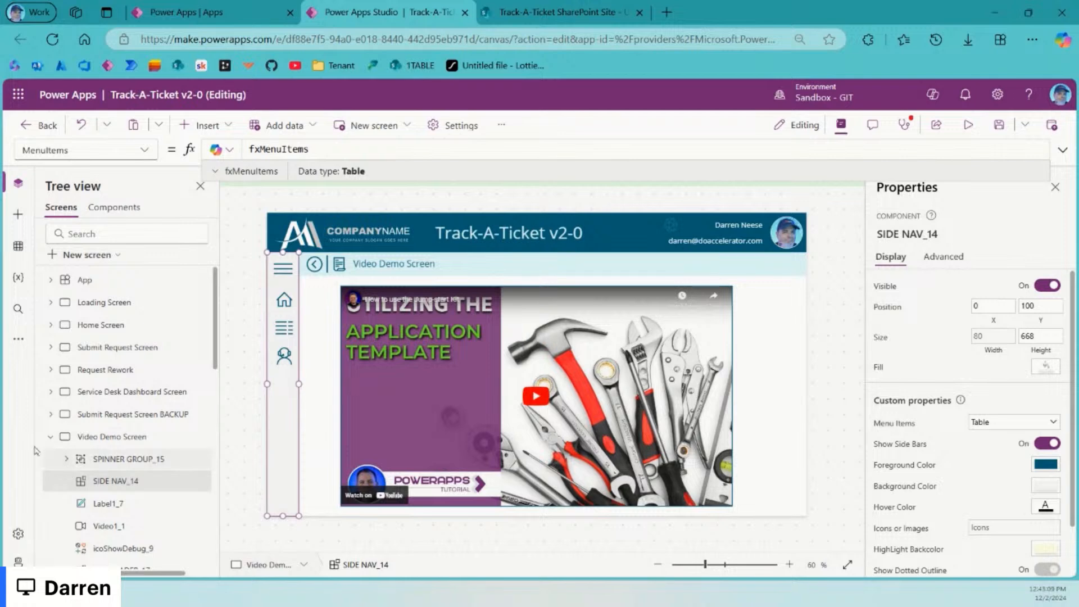
Step: Set the MenuItems formula of the side navigation on NEW SCREEN to fxMenuItems
click(51, 437)
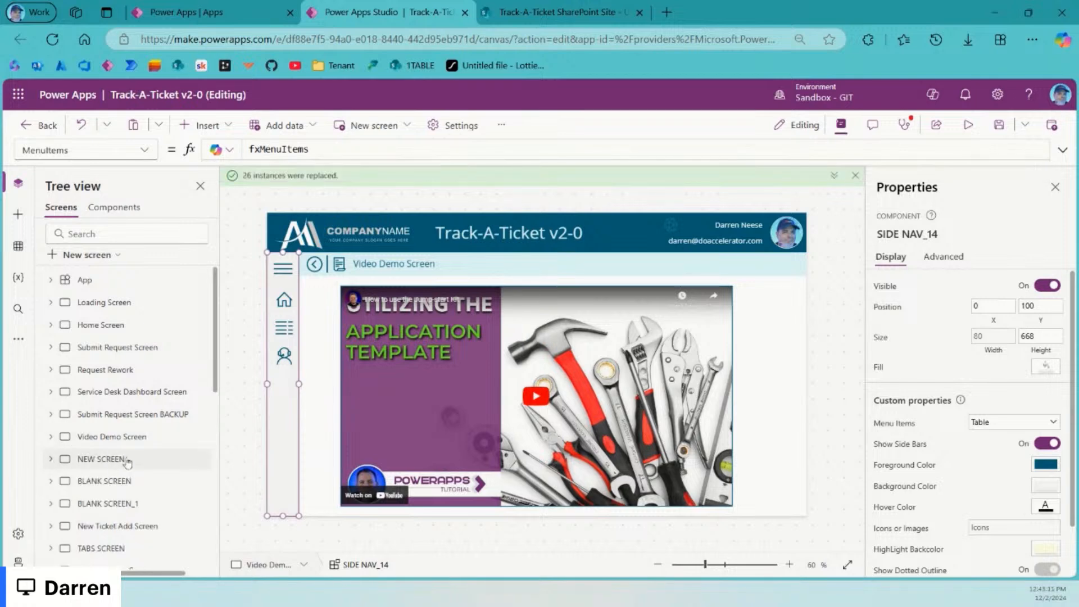
click(101, 458)
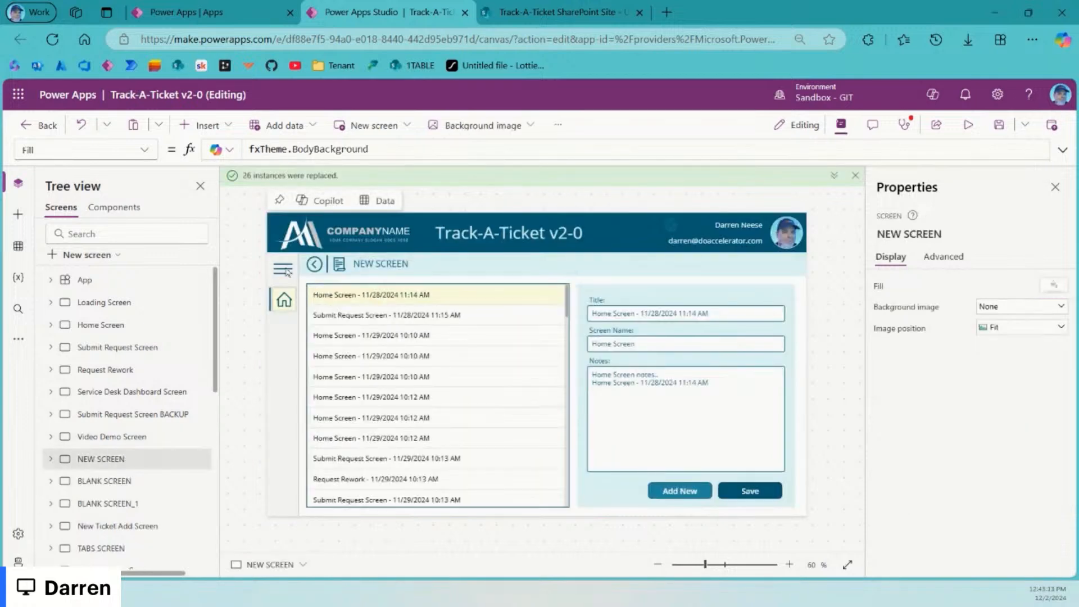
click(287, 272)
click(903, 430)
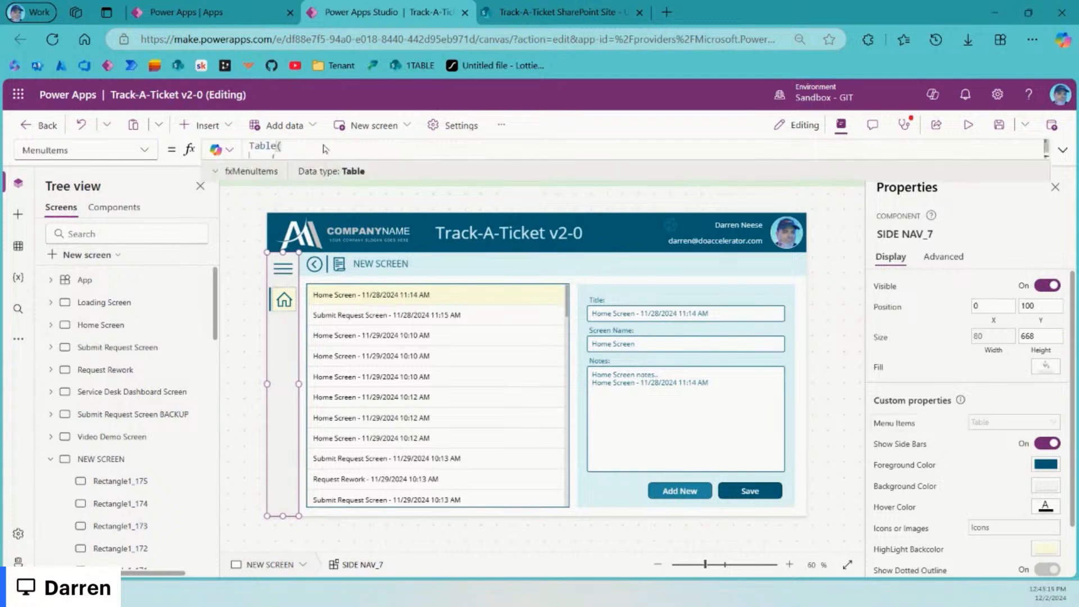
key(ctrl+a)
key(ctrl+v)
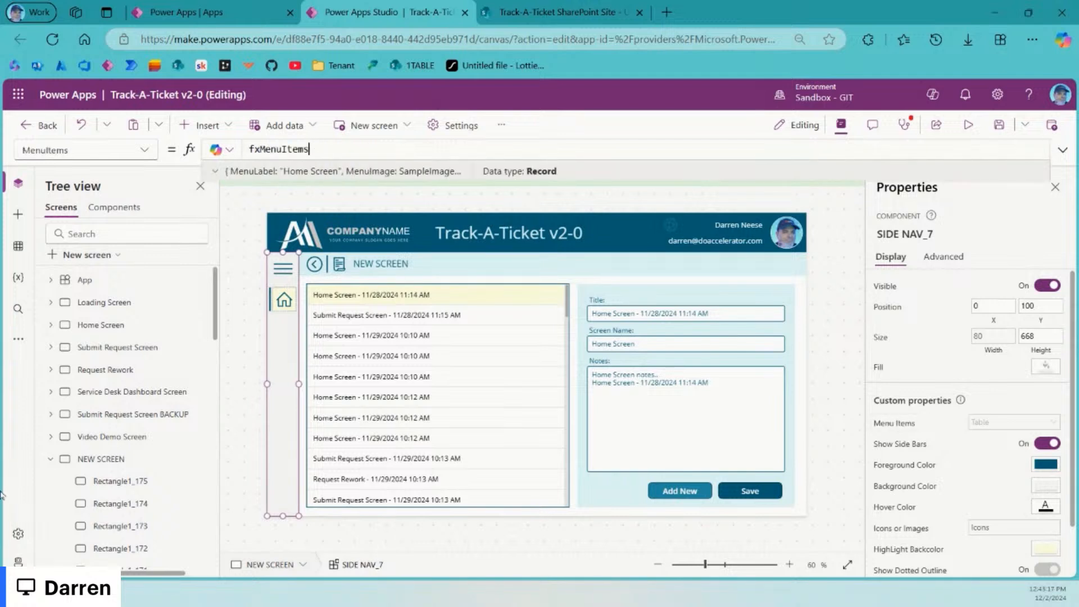
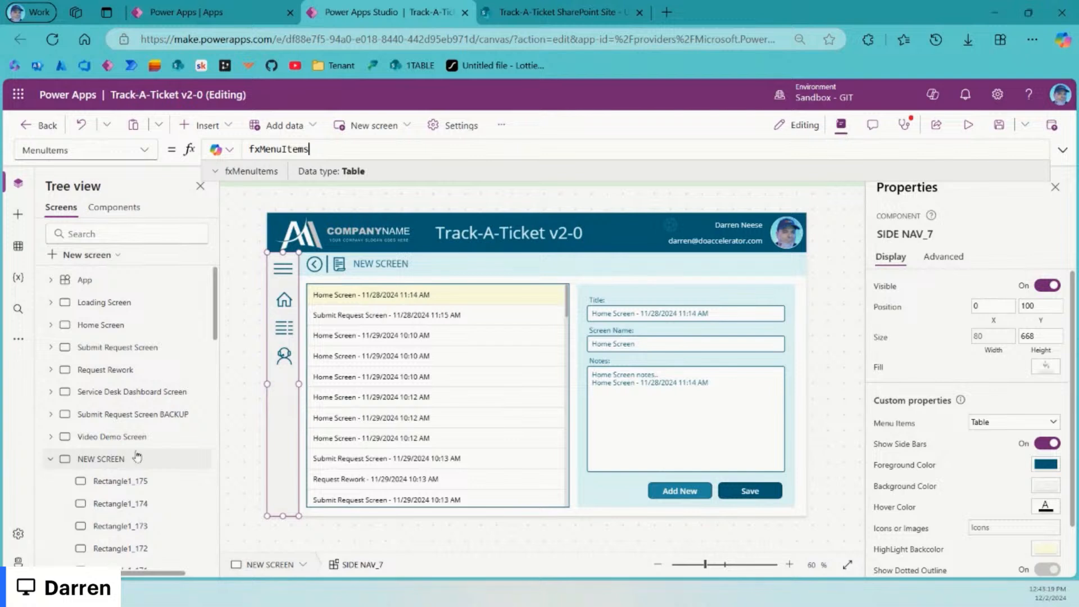
Step: Set the MenuItems formula of the side navigation on BLANK SCREEN to fxMenuItems
click(51, 459)
click(104, 481)
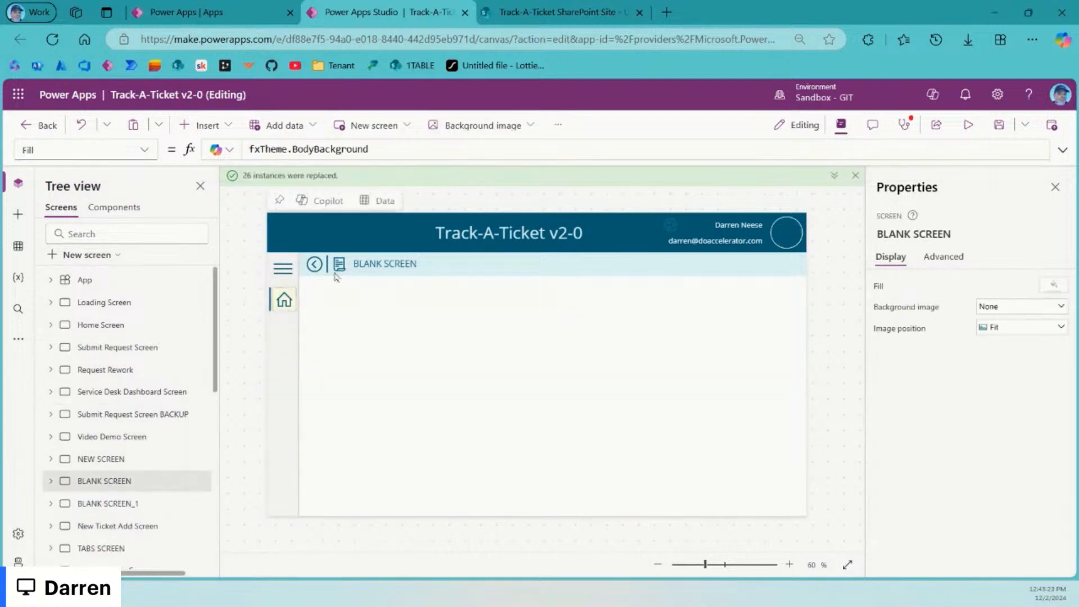
click(287, 286)
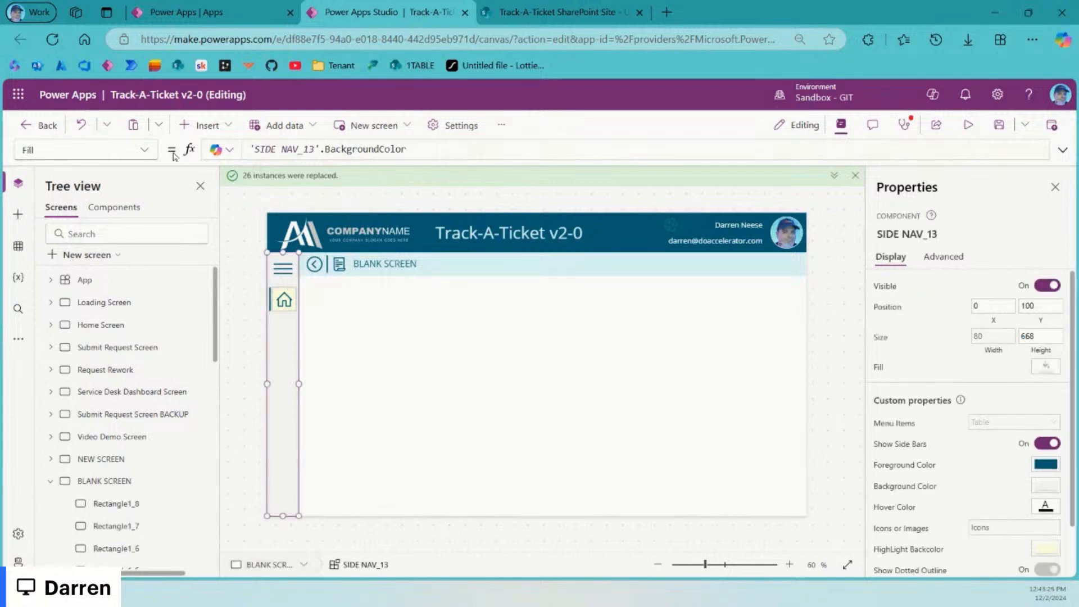
click(907, 426)
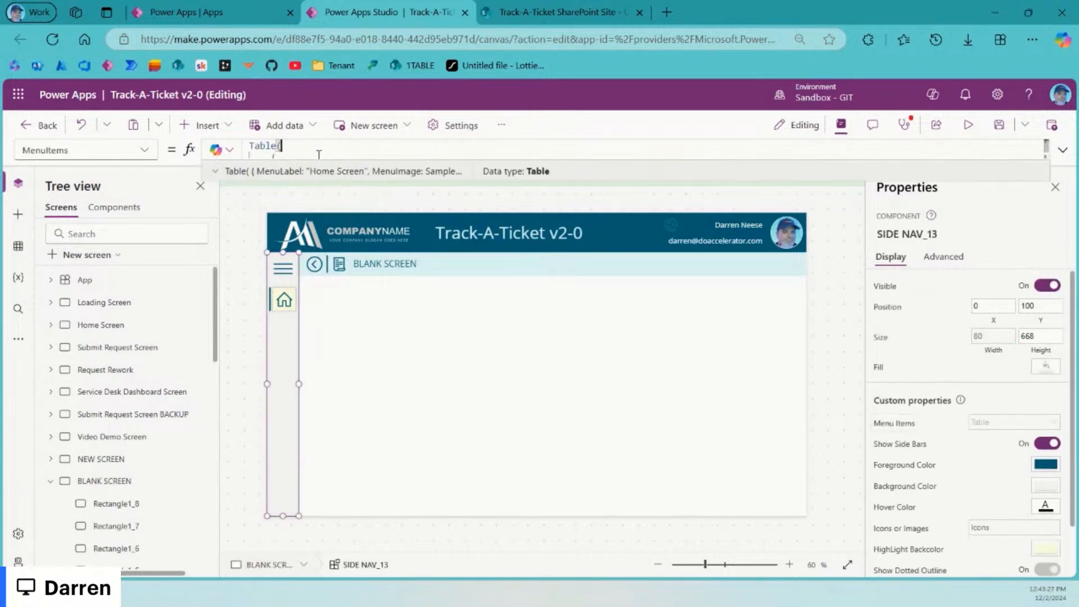
key(ctrl+a)
text(fxMenuItems)
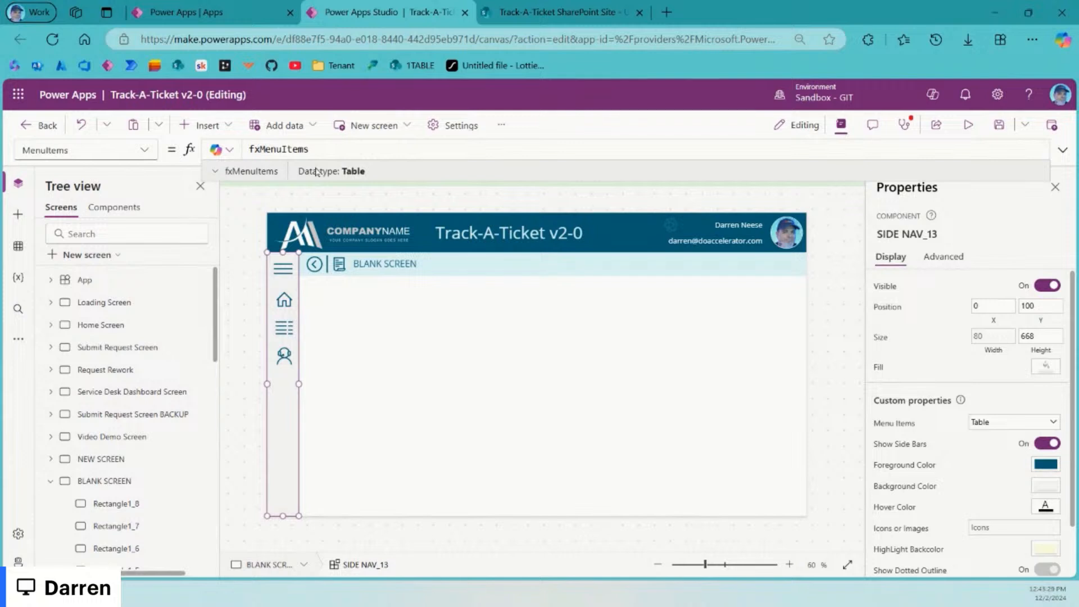
click(51, 483)
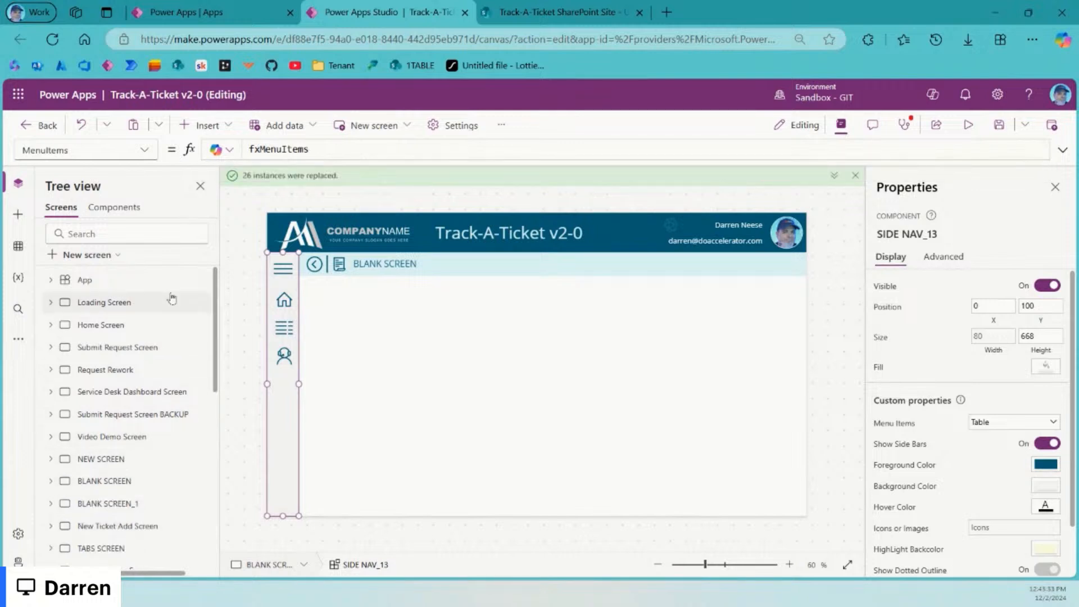
Step: Bring the side navigation component on BLANK SCREEN_1 to the front of the screen's other controls
scroll(197, 368, down, 3)
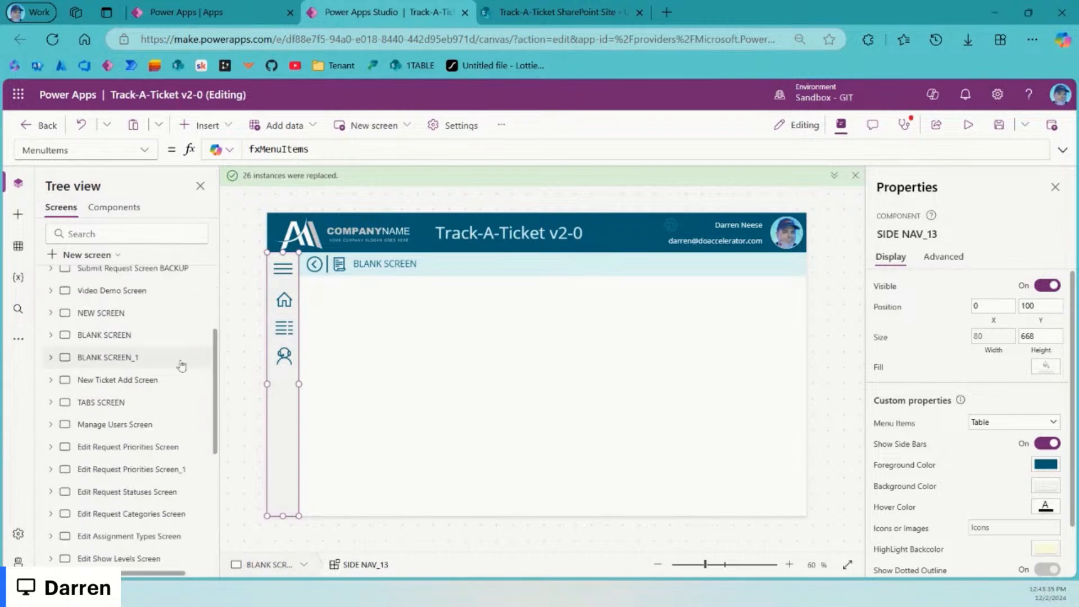
click(153, 356)
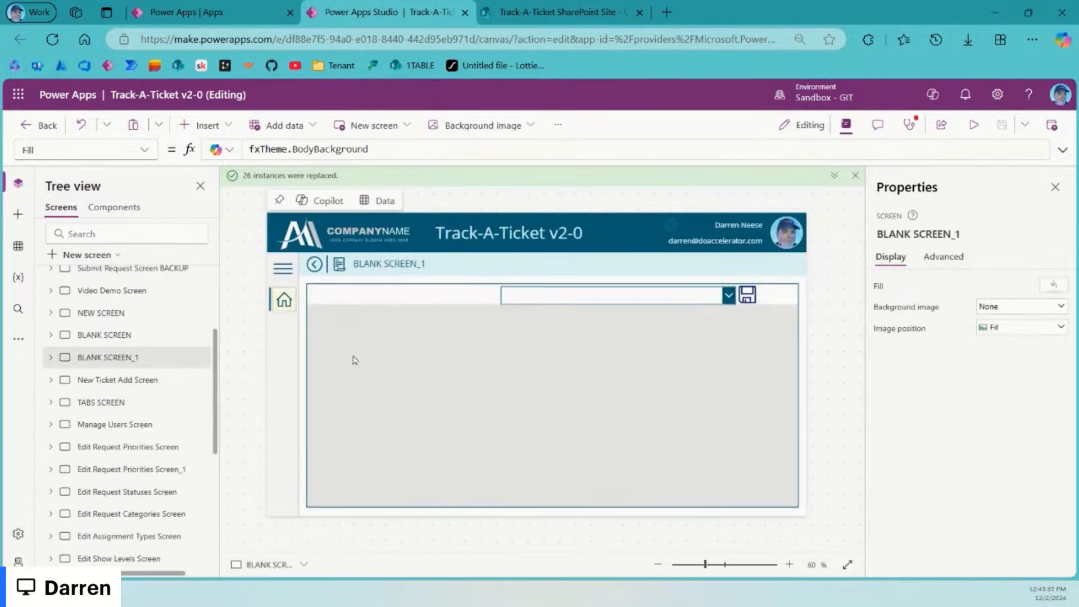
click(285, 333)
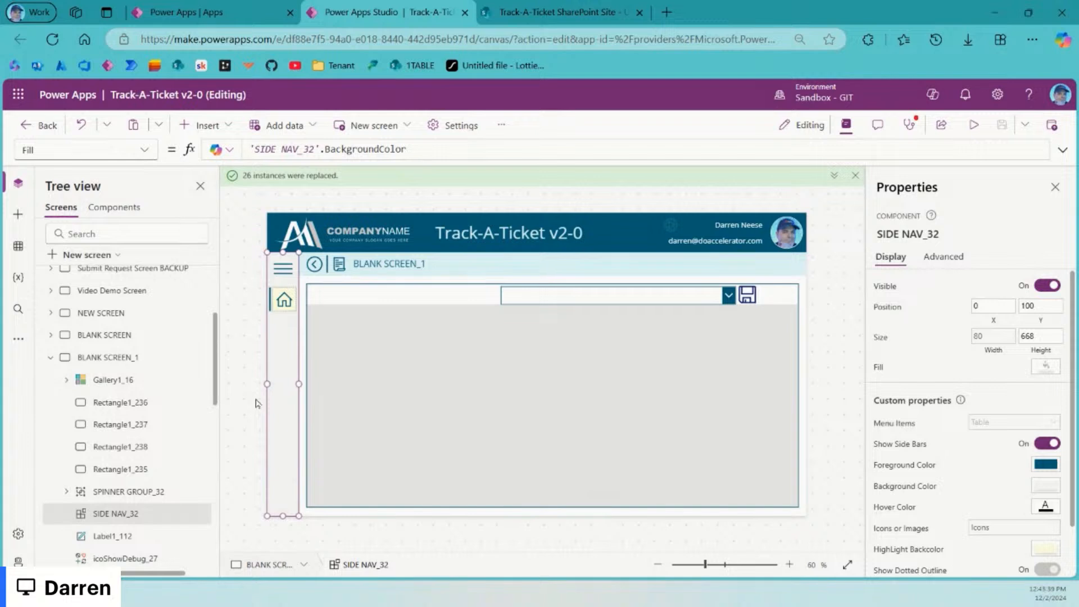
click(545, 361)
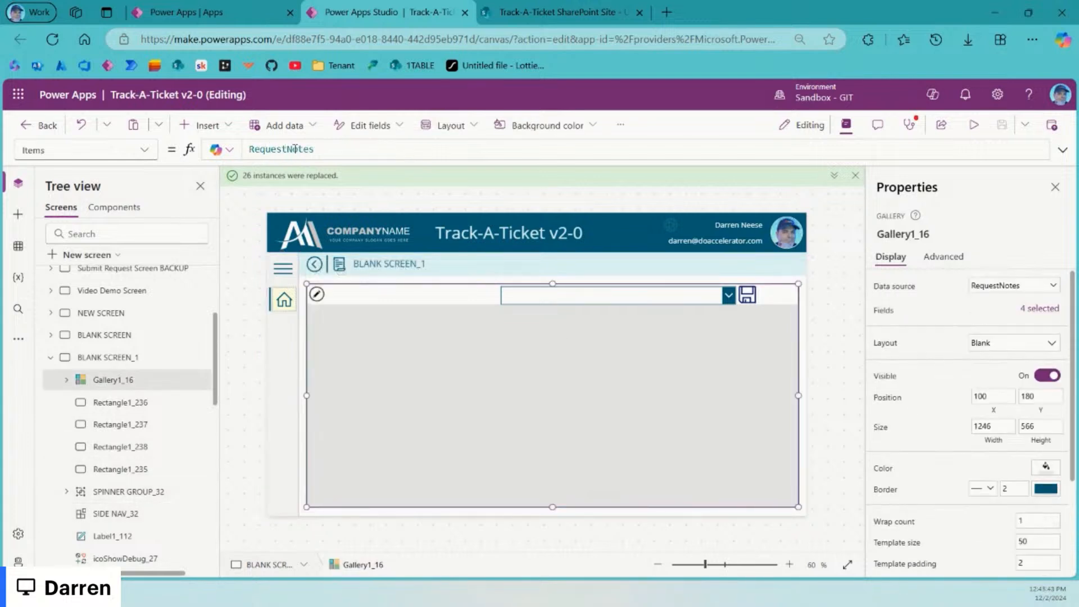
click(291, 369)
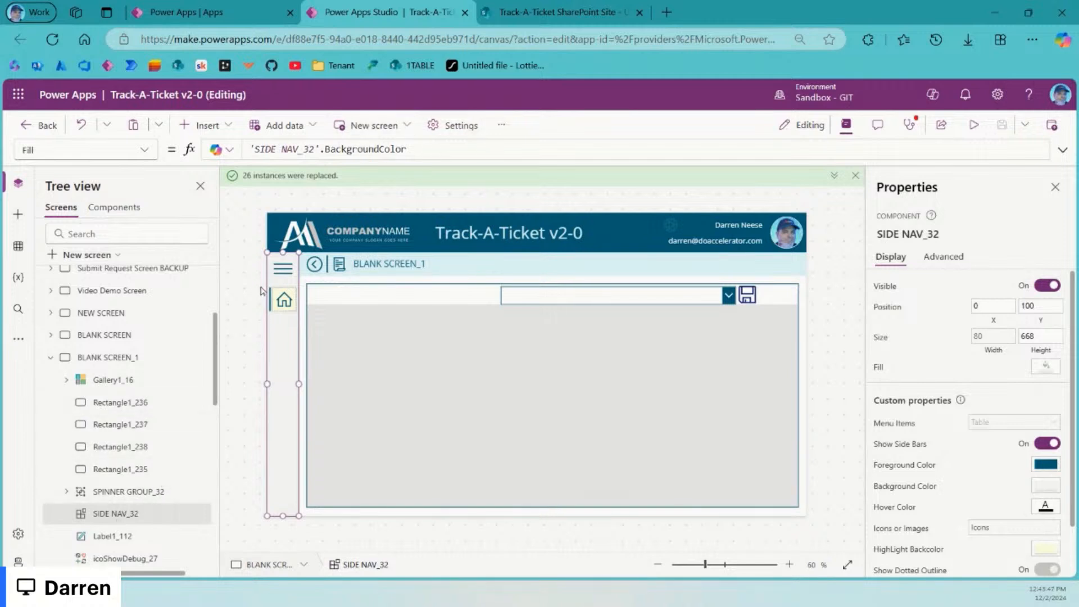
right_click(286, 270)
mouse_move(379, 369)
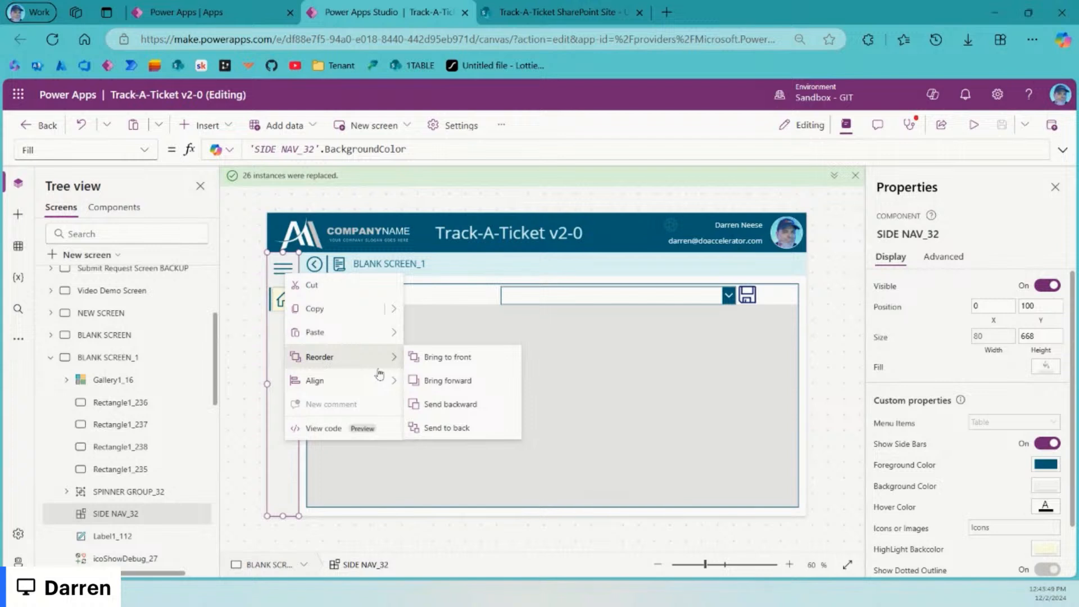
click(441, 358)
Step: Bring the spinner group on BLANK SCREEN_1 to the front and dismiss the replacement notification
click(183, 518)
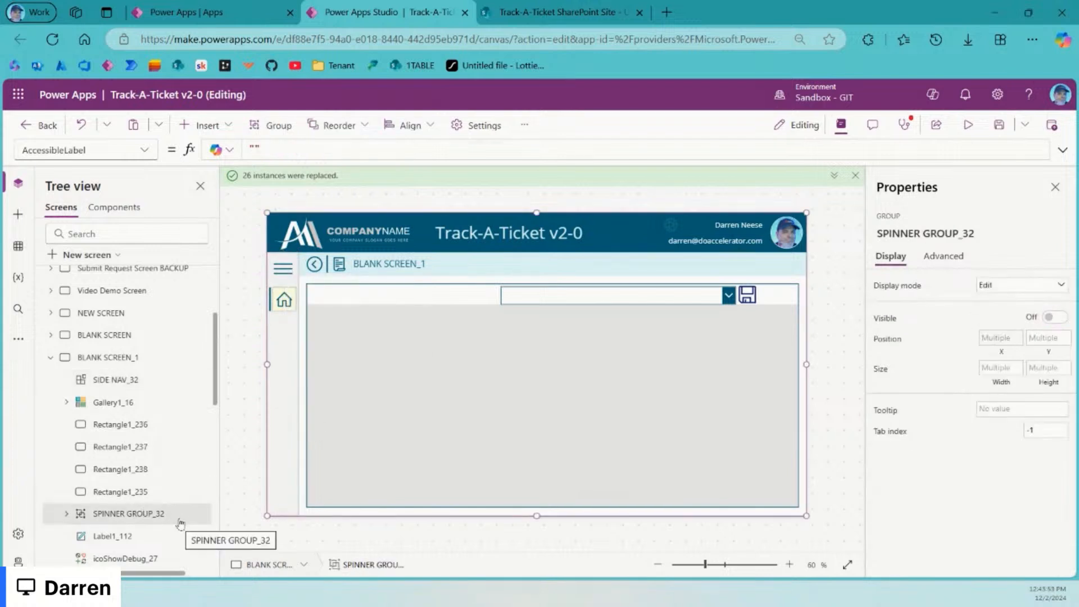
right_click(183, 517)
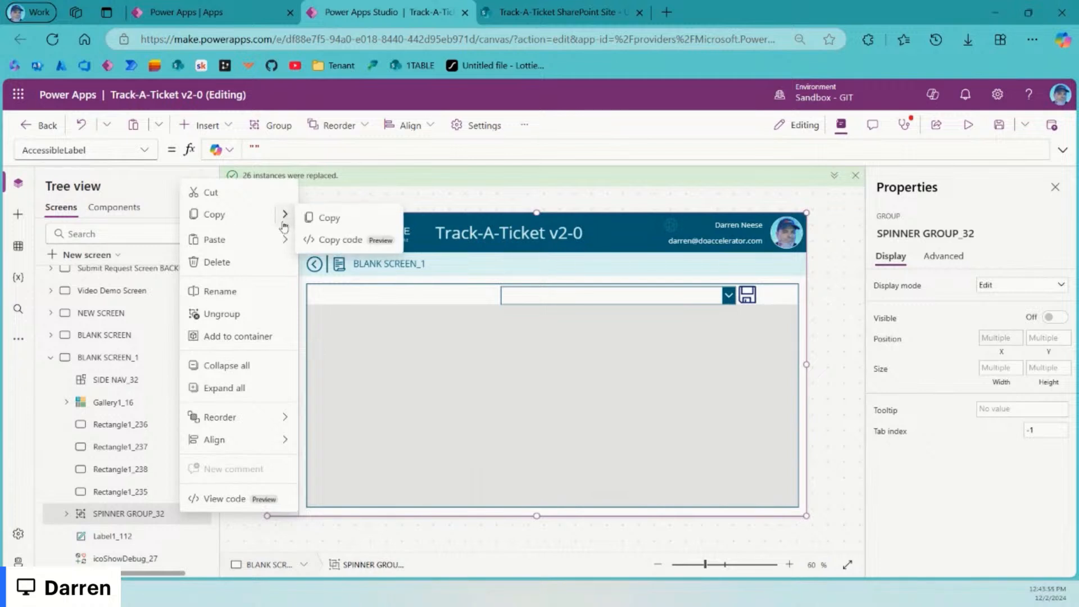
mouse_move(264, 417)
click(357, 421)
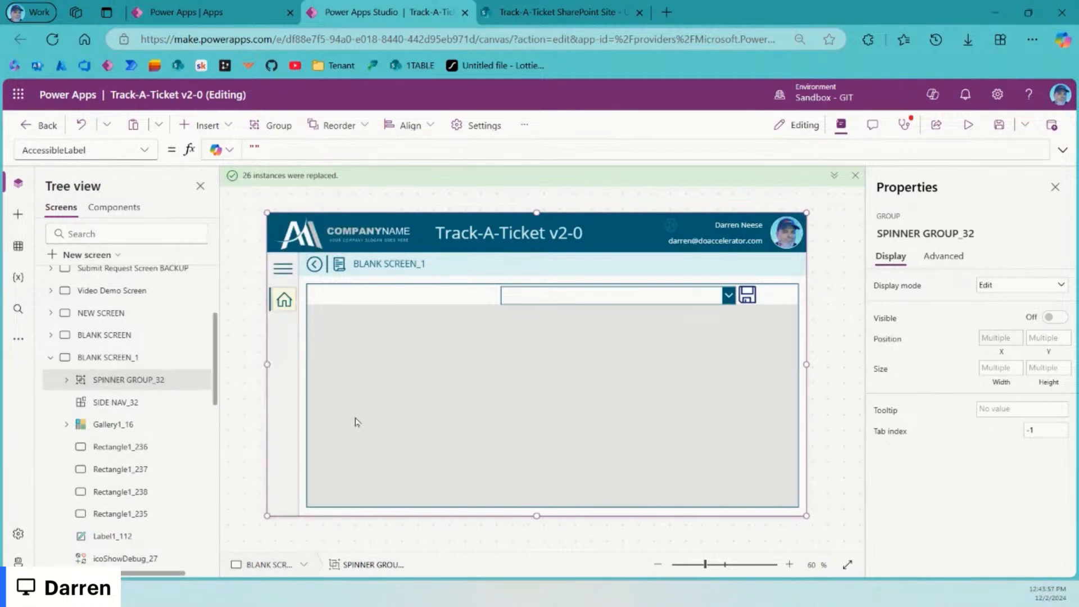
click(856, 175)
click(707, 463)
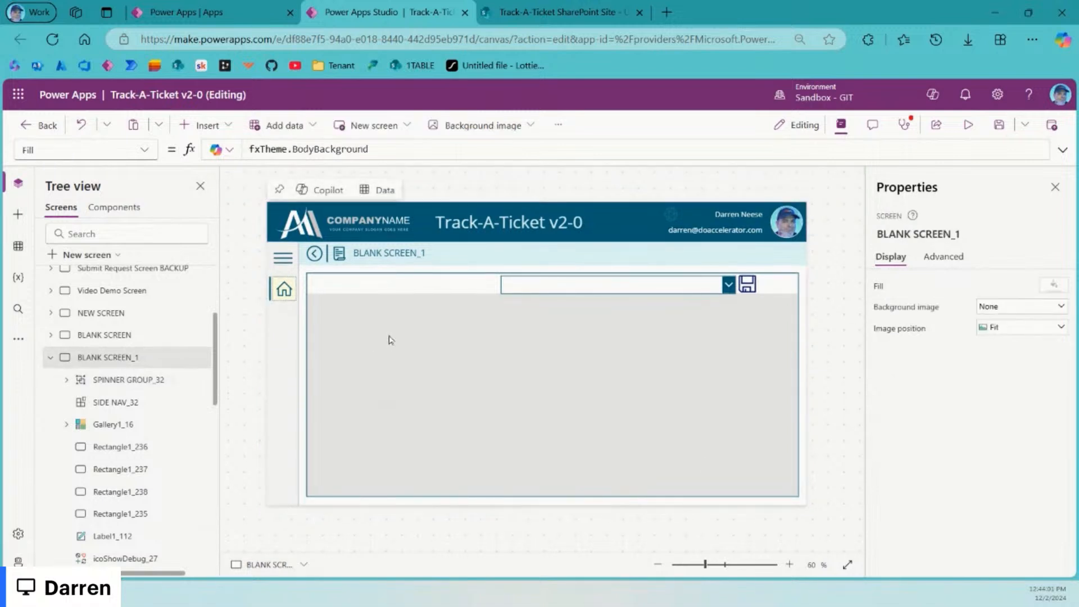
Step: Set the MenuItems formula of the side navigation on BLANK SCREEN_1 to fxMenuItems
click(287, 281)
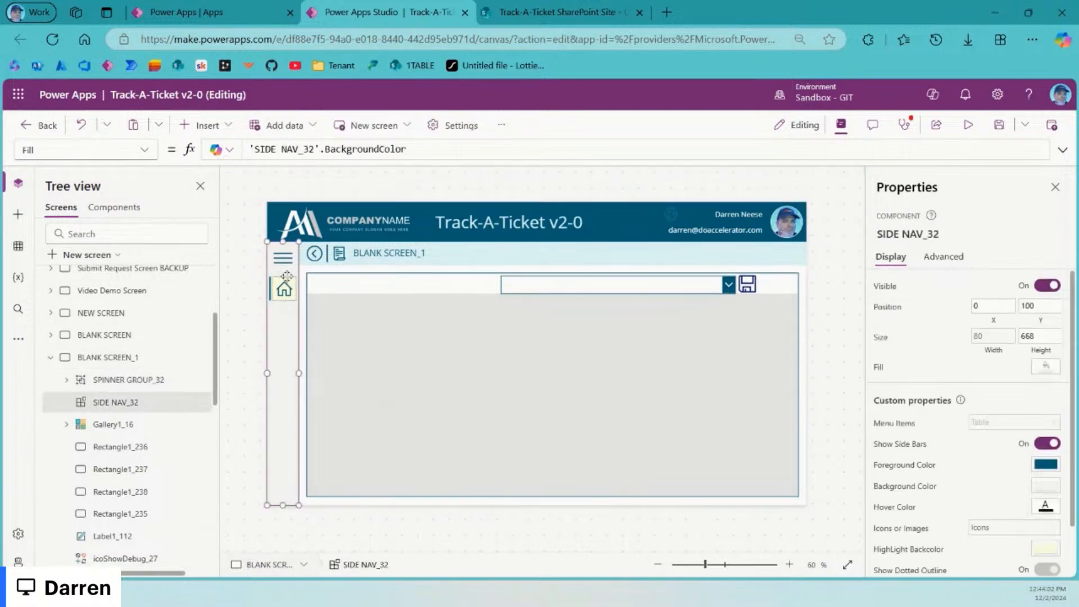
click(891, 424)
key(ctrl+a)
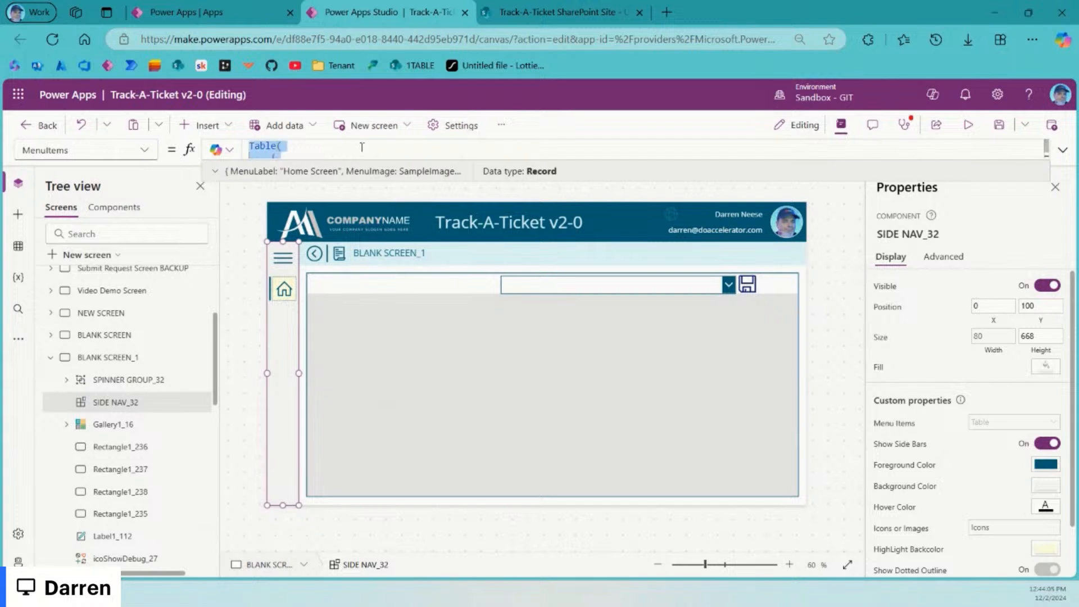
text(fxMenuItems)
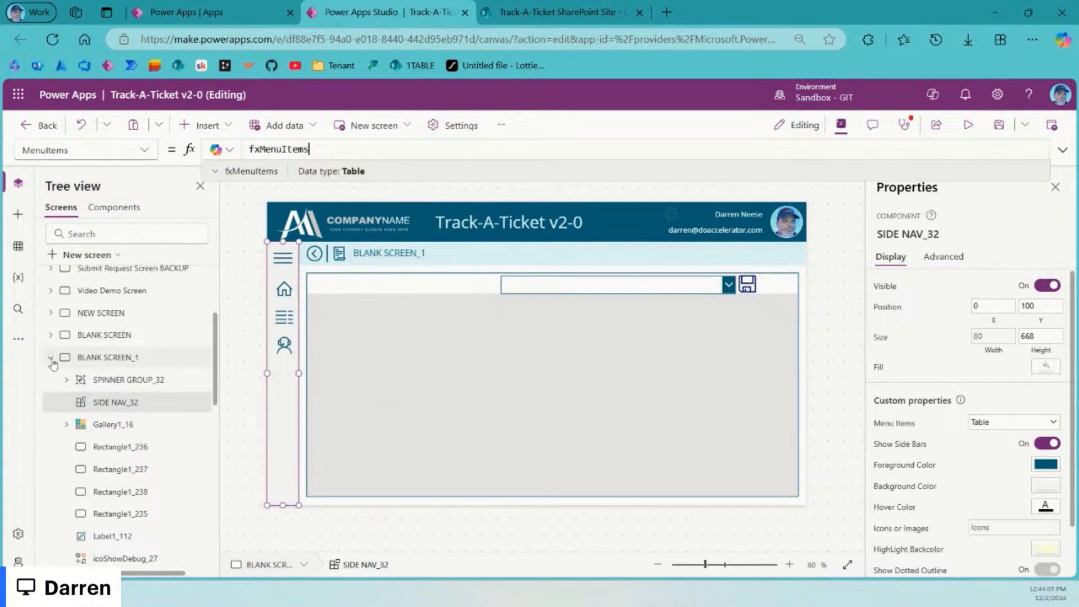
click(51, 359)
Step: Set the MenuItems formula of the New Ticket Add Screen's side navigation to fxMenuItems
click(145, 382)
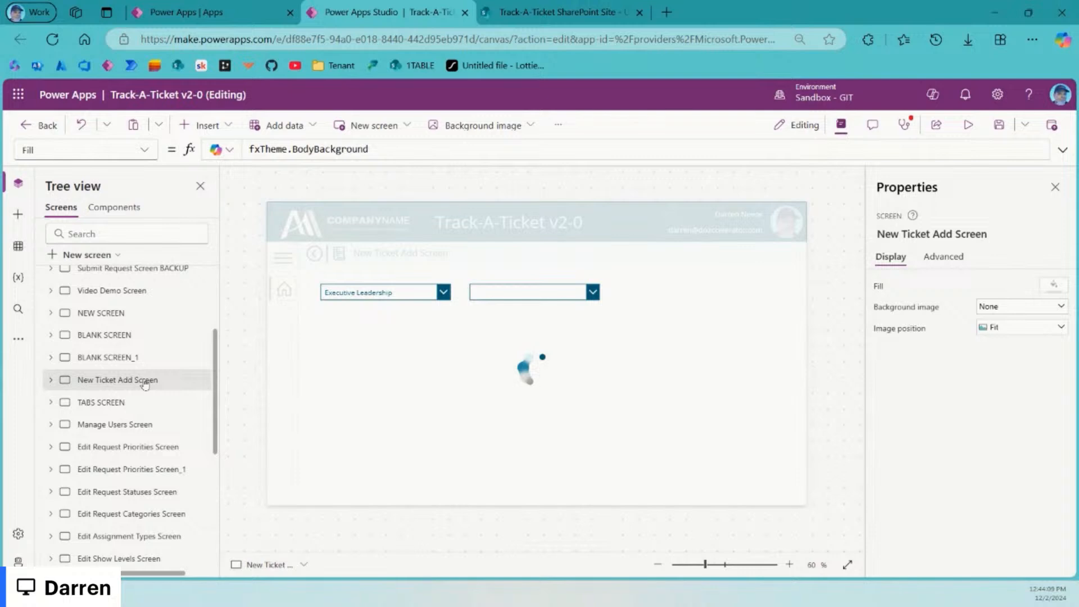
click(278, 332)
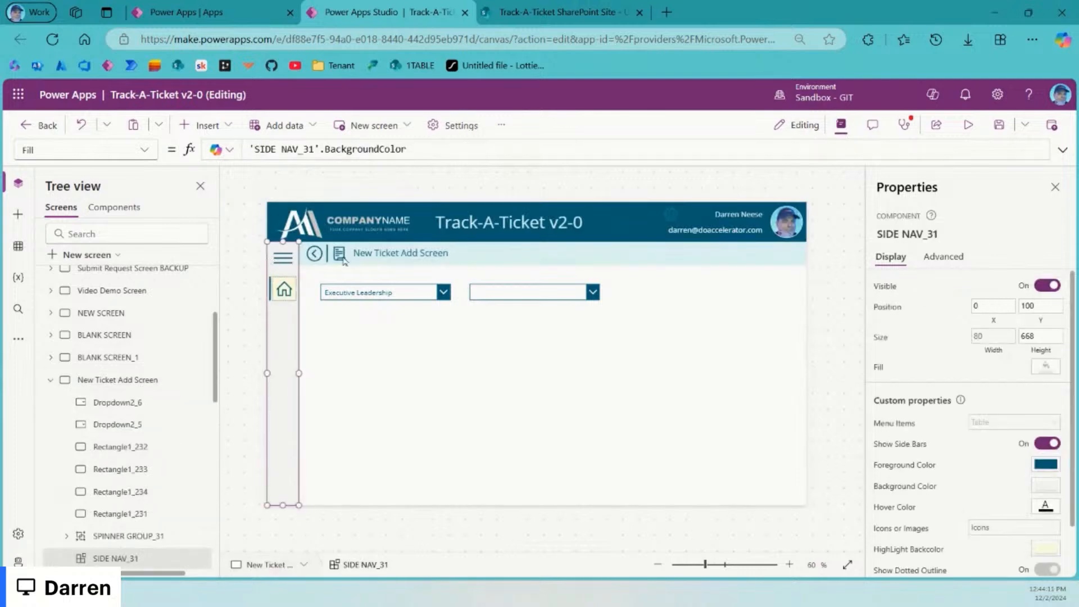
click(889, 429)
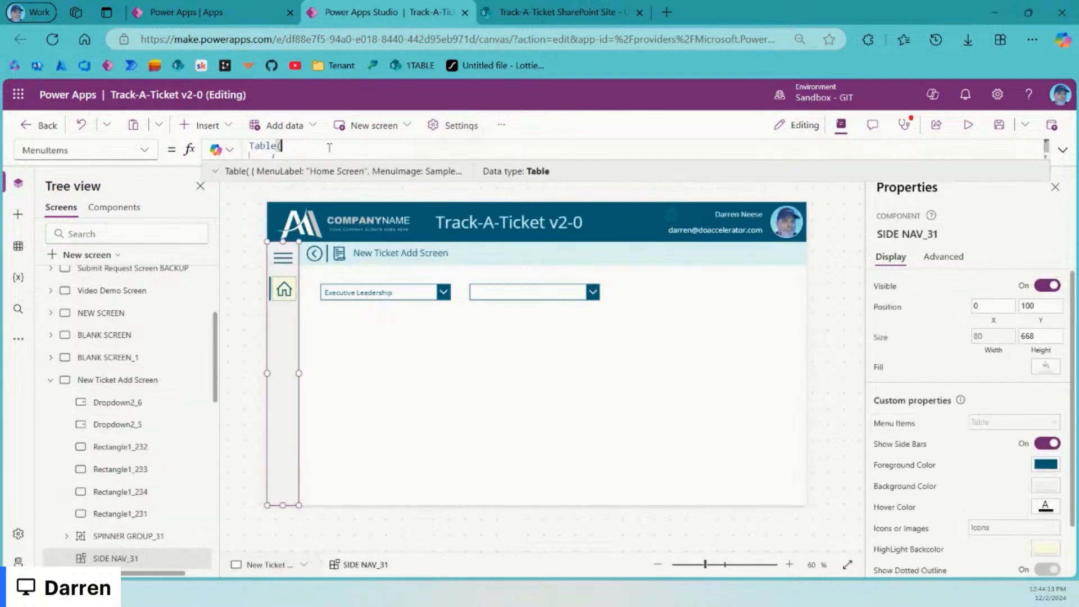
key(ctrl+a)
text(fxMenuItems)
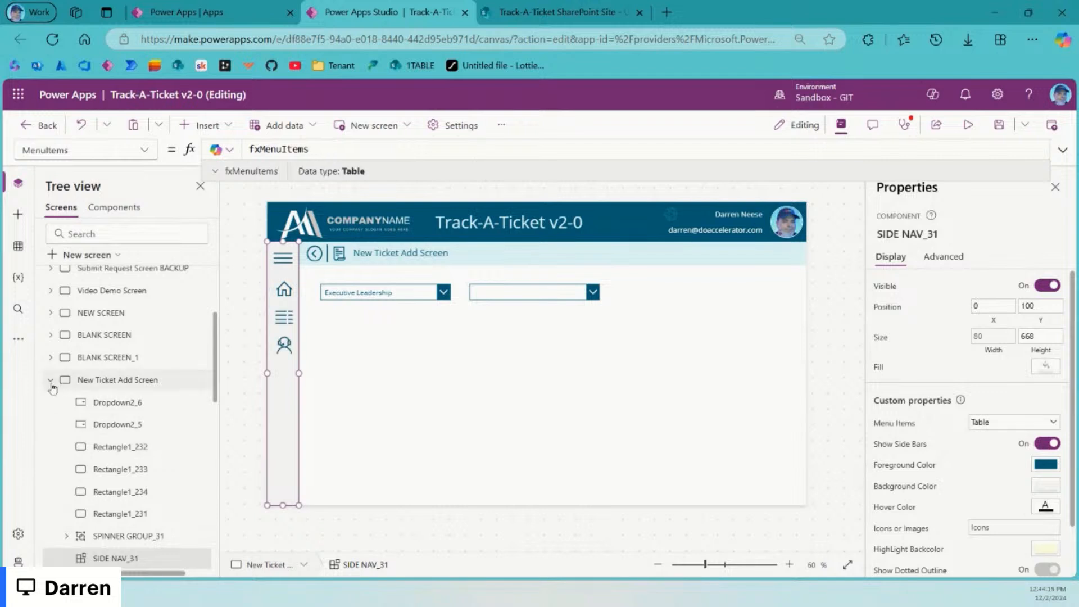
click(50, 380)
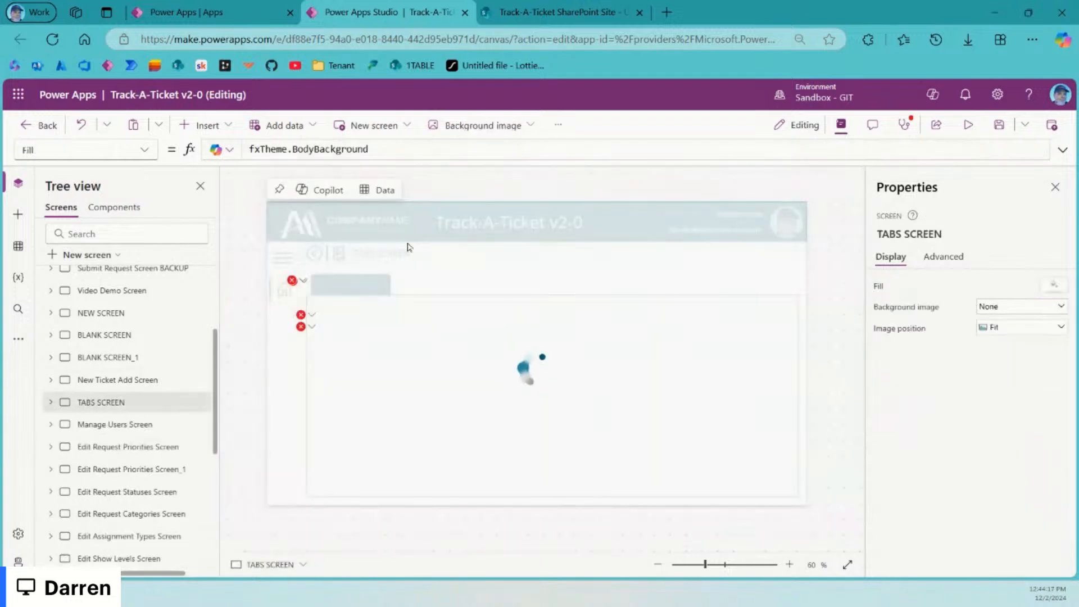
Step: Set the MenuItems formula of the side navigation on TABS SCREEN to fxMenuItems
click(284, 377)
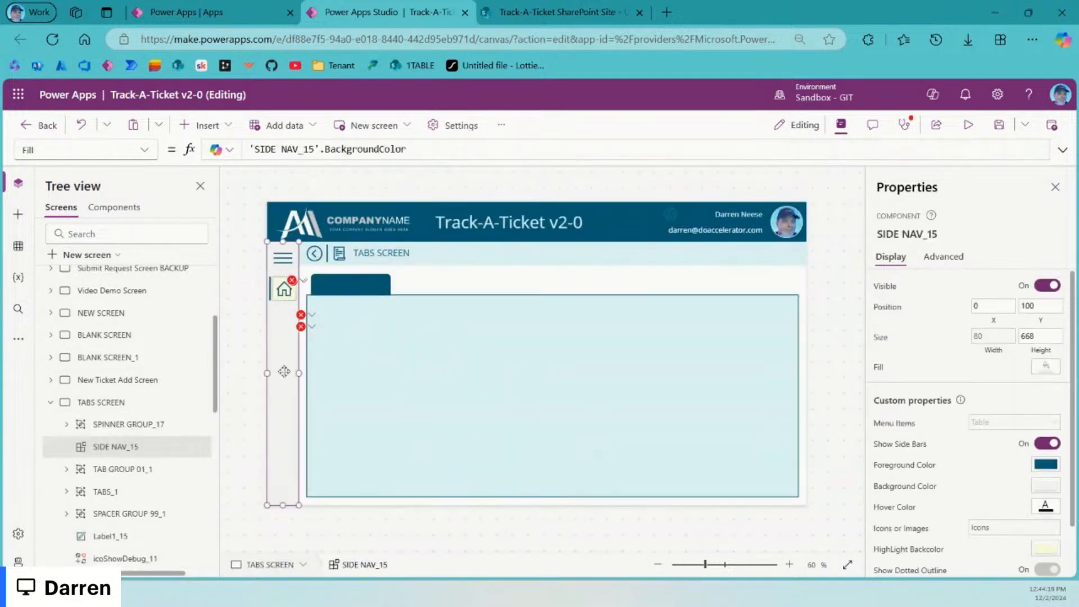
click(903, 425)
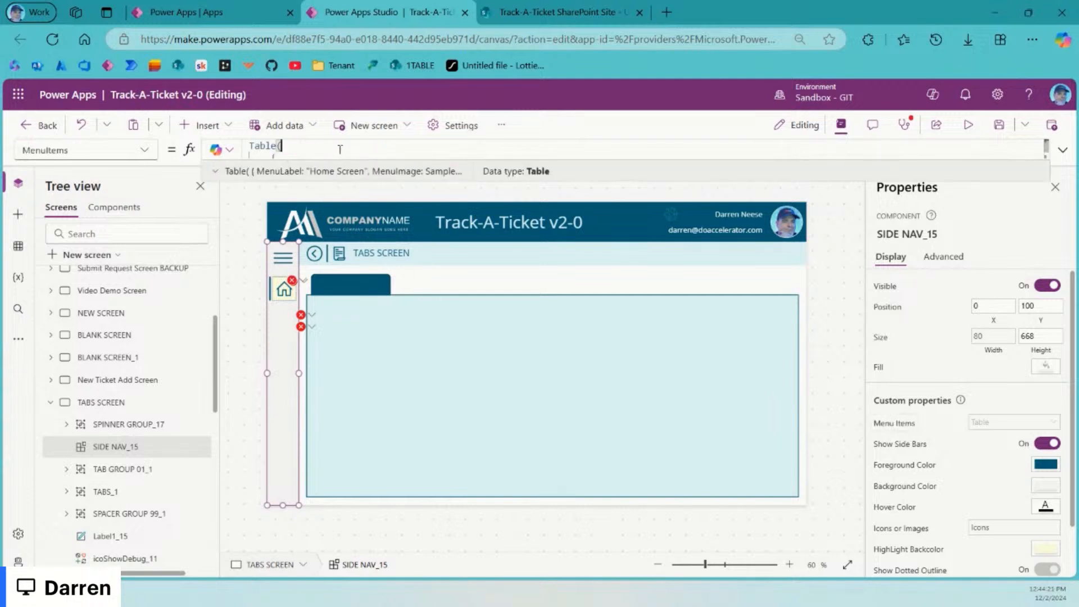
key(ctrl+a)
text(fxMenuItems)
click(49, 405)
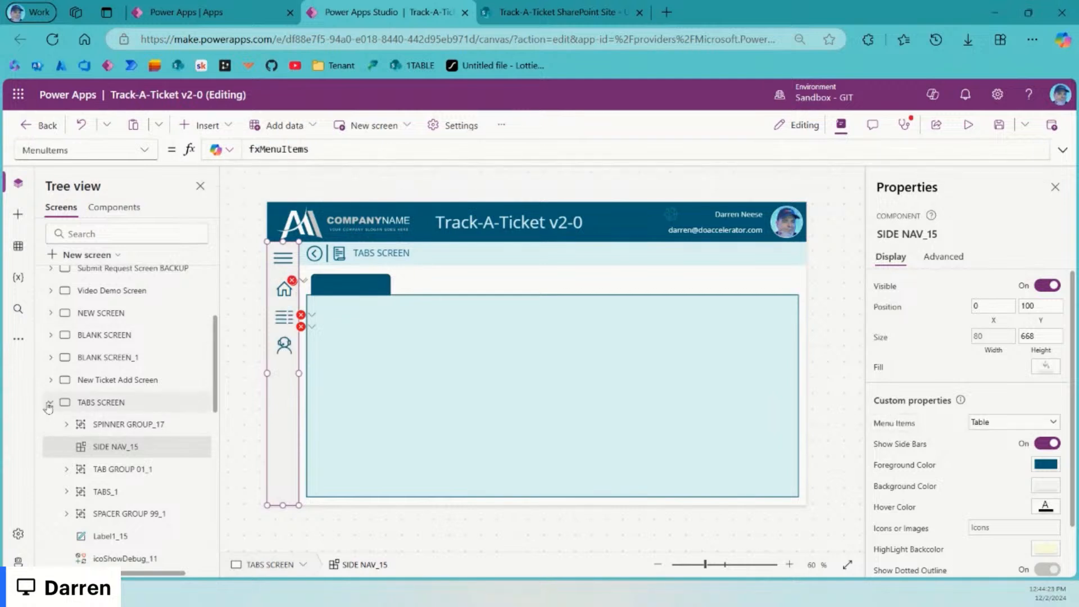
Step: Set the MenuItems formula of the Manage Users Screen's side navigation to fxMenuItems
click(141, 426)
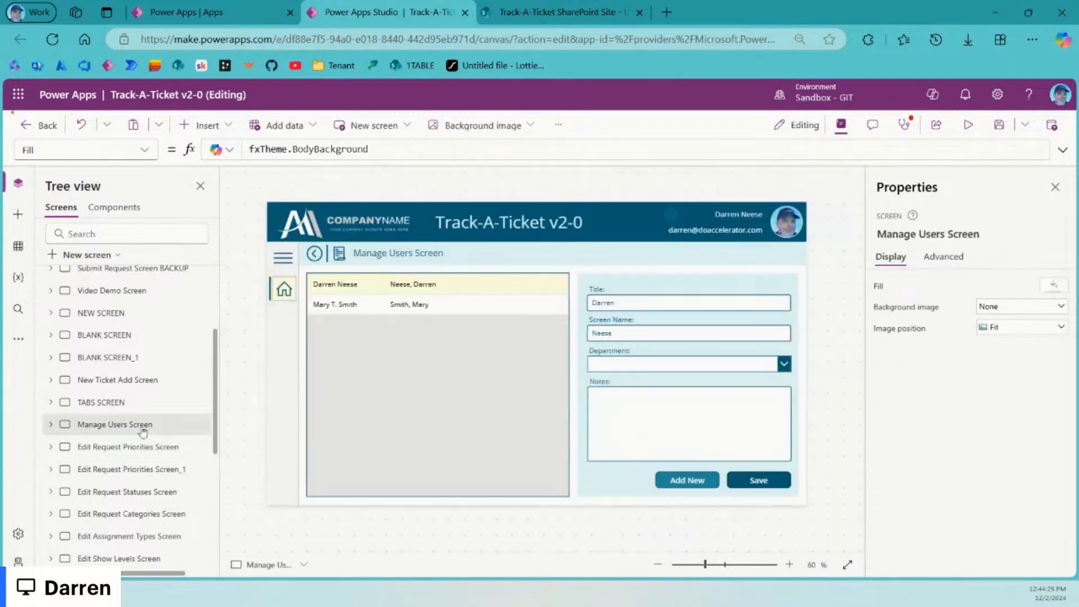
click(275, 269)
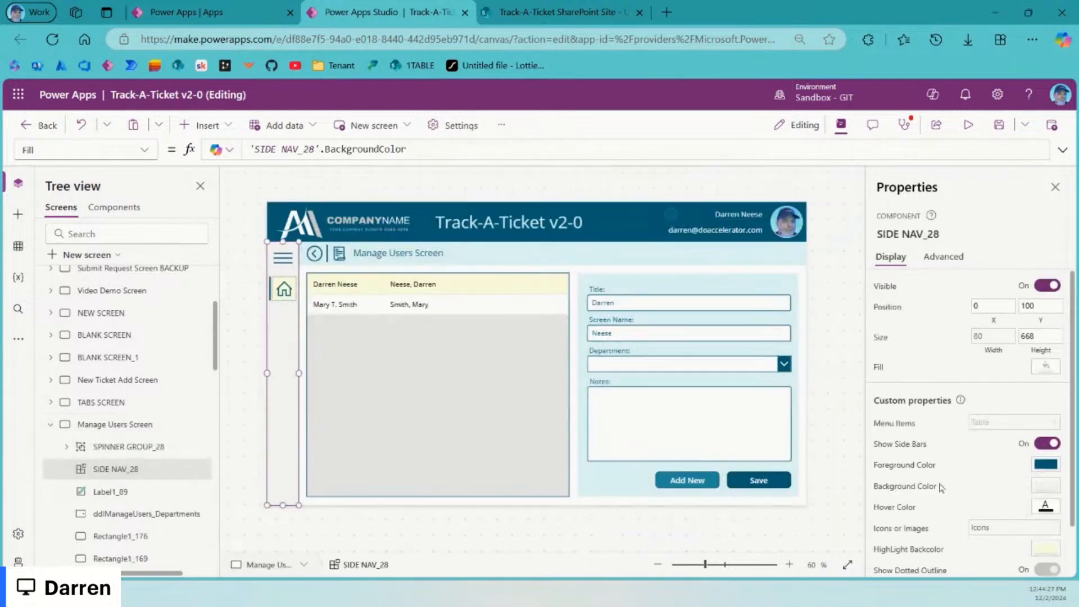
click(895, 423)
click(400, 153)
key(ctrl+a)
text(fxMenuItems)
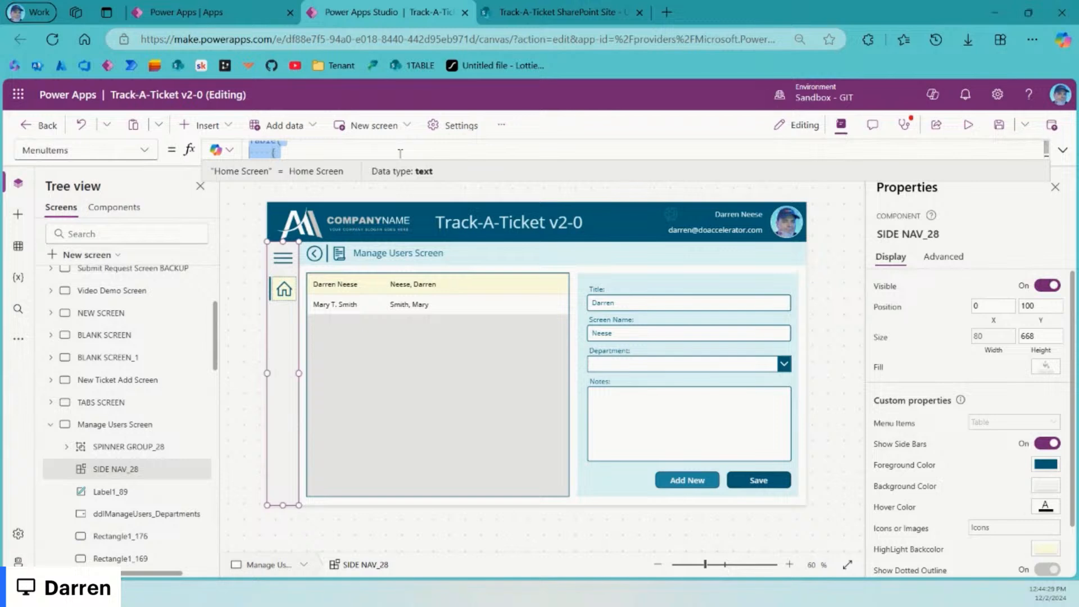
click(51, 425)
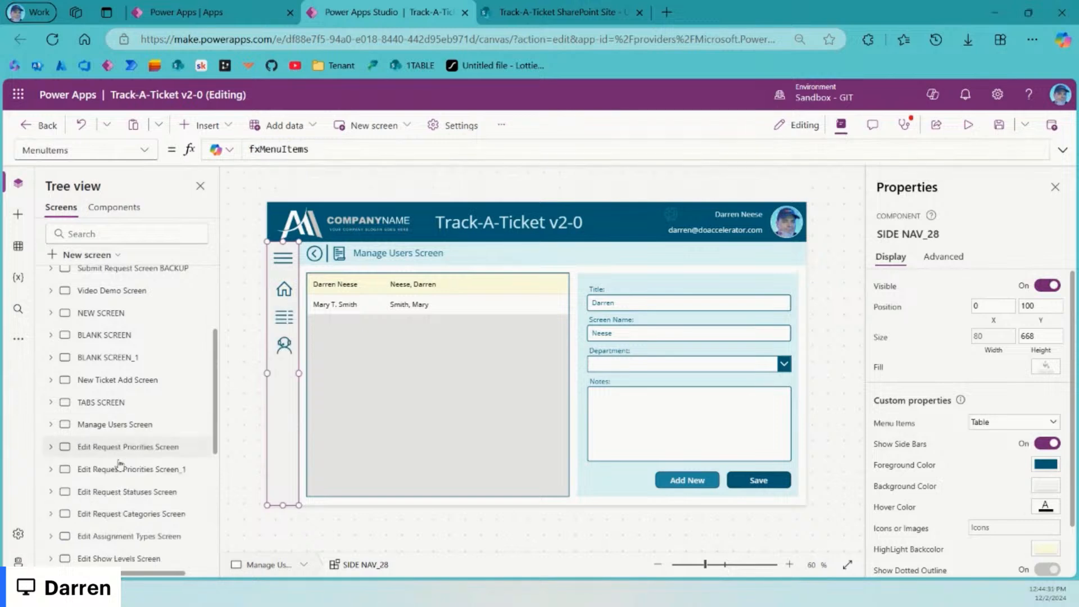
Step: Open the MenuItems formula of the Edit Request Priorities Screen's side navigation for editing
click(129, 448)
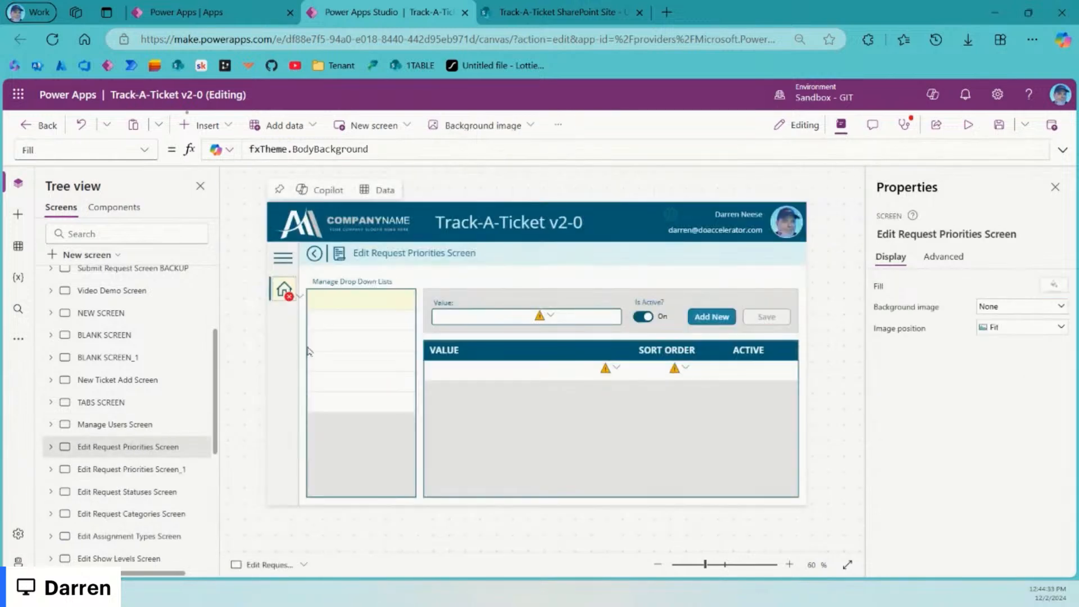
click(282, 387)
click(428, 152)
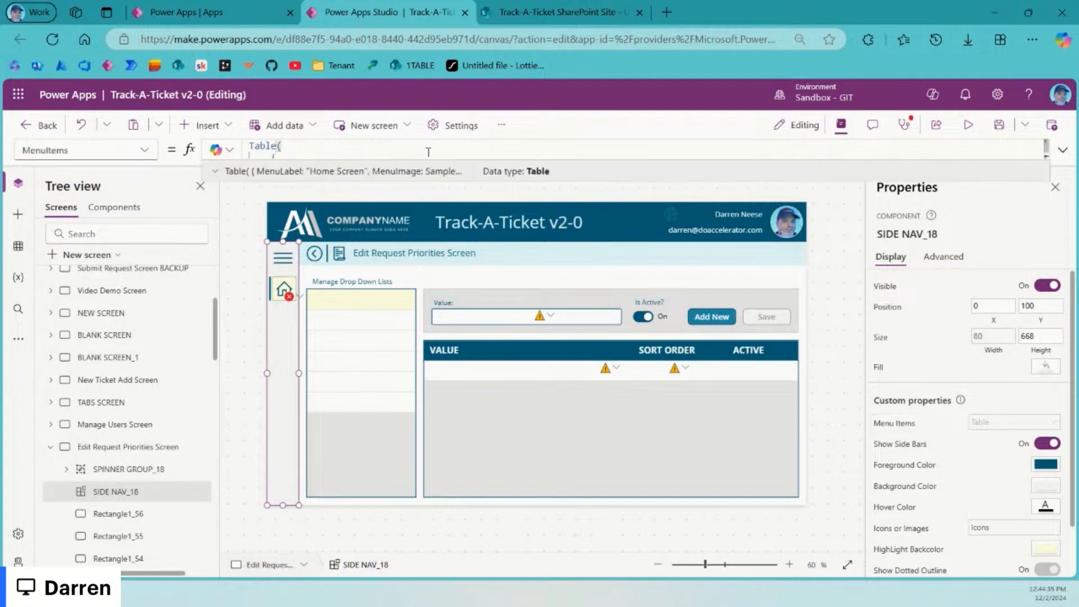
key(ctrl+a)
key(ctrl+v)
click(1063, 150)
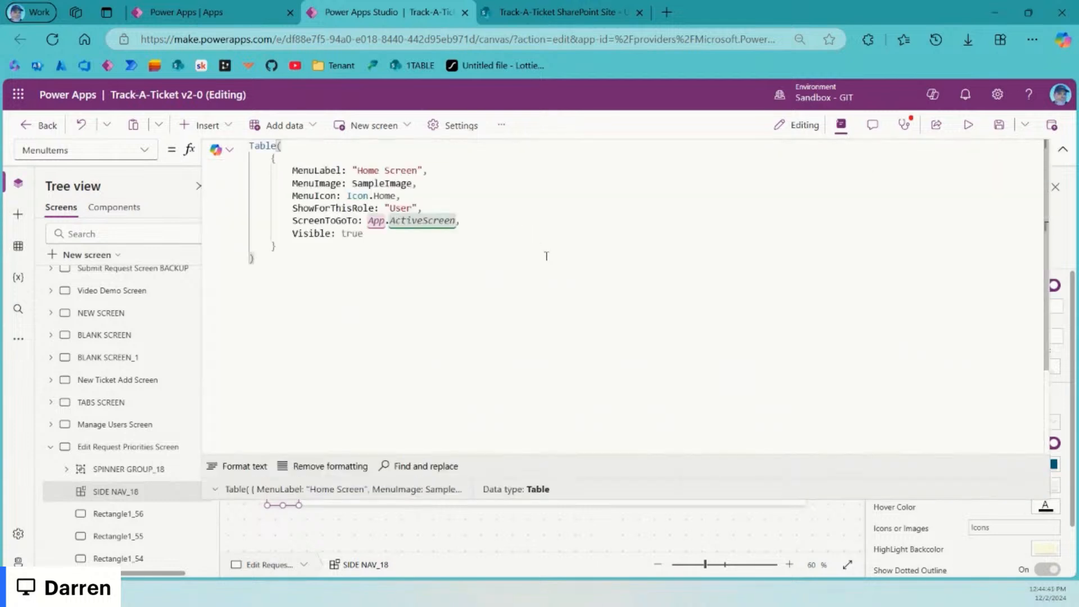
key(ctrl+a)
key(ctrl+v)
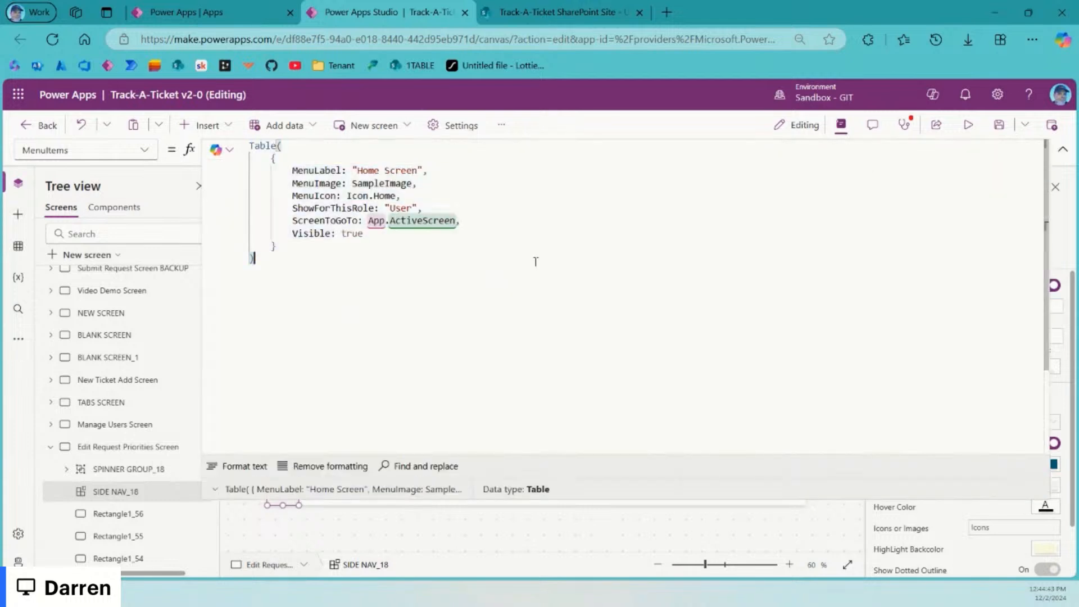
Step: Replace the MenuItems formula of the Edit Request Priorities Screen's side navigation with fxMenuItems and copy that formula for reuse
key(ctrl+a)
text(fx)
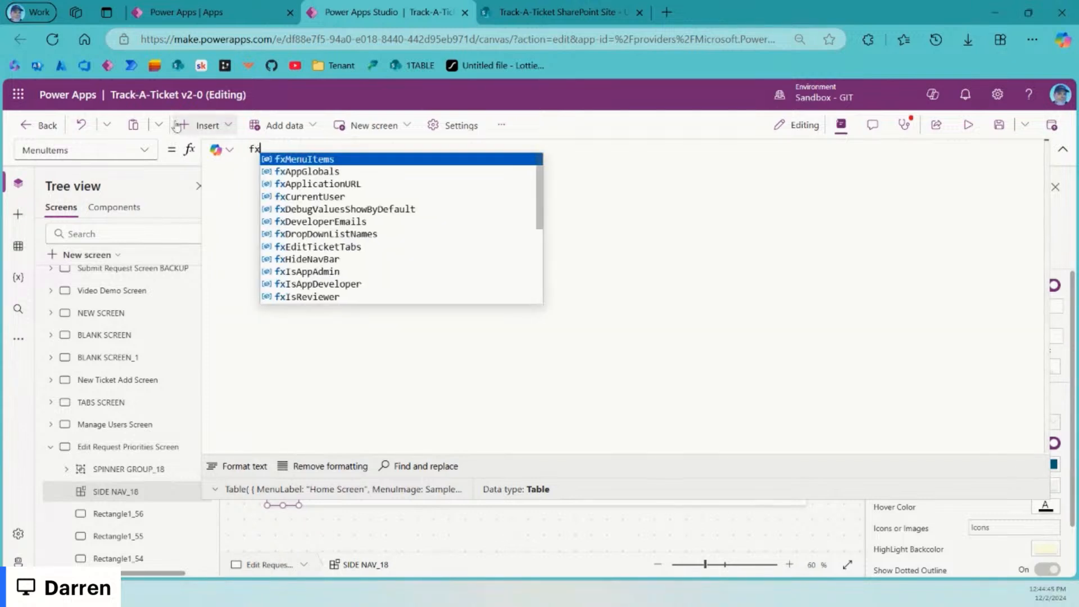
key(Tab)
key(ctrl+a)
key(ctrl+c)
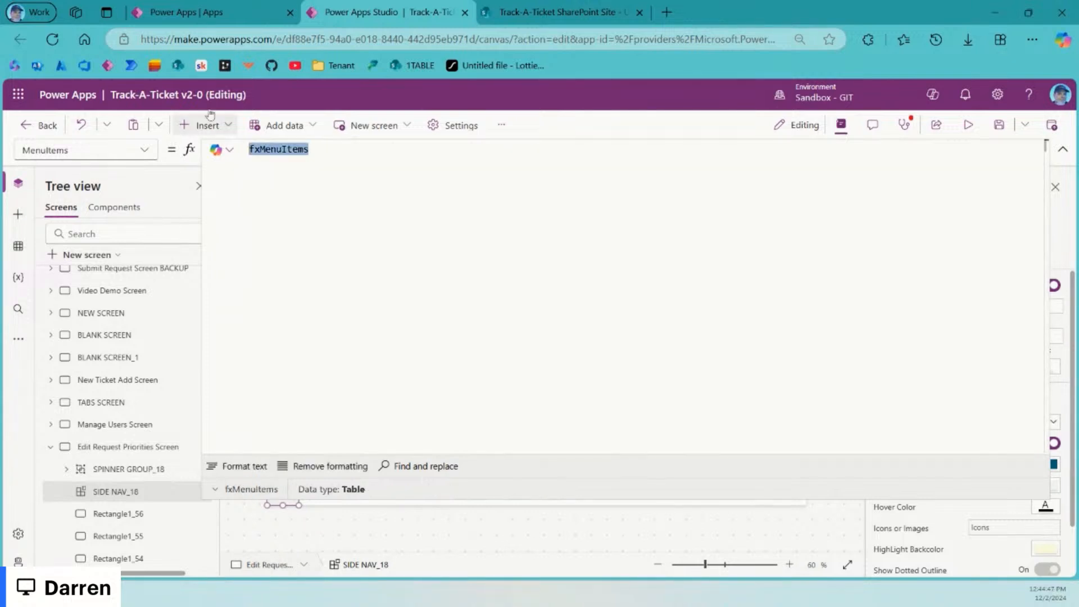
click(1061, 150)
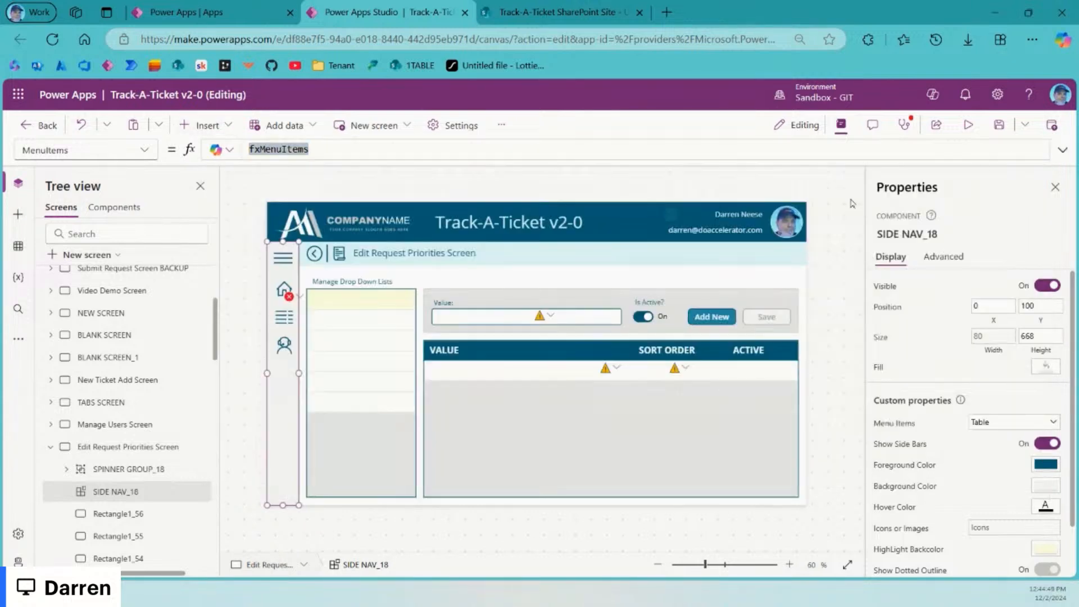
click(52, 449)
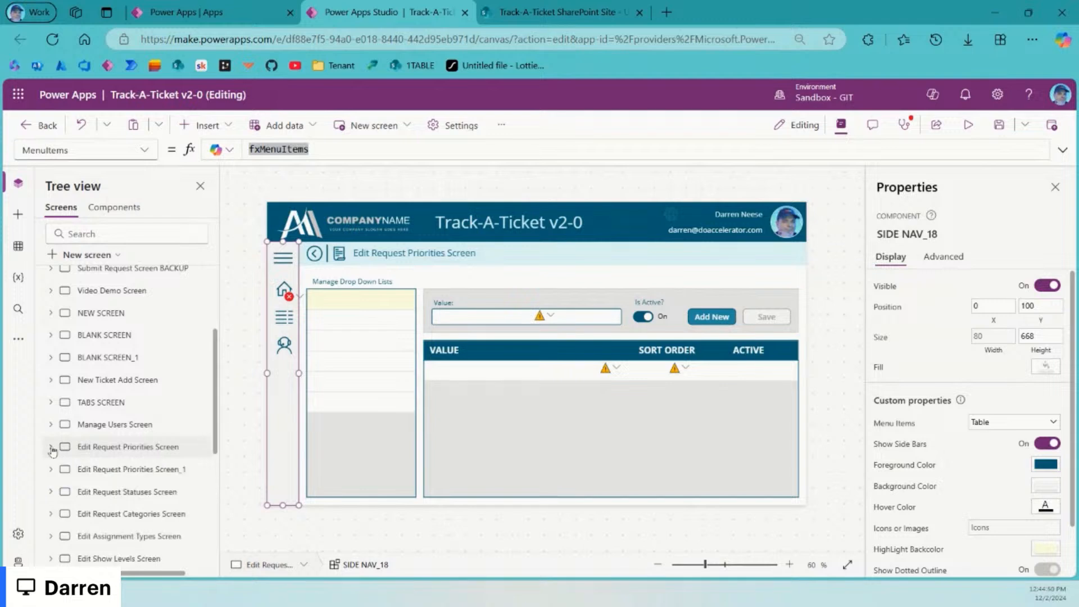
Step: Set the MenuItems formula of the Edit Request Priorities Screen_1's side navigation to fxMenuItems
click(139, 468)
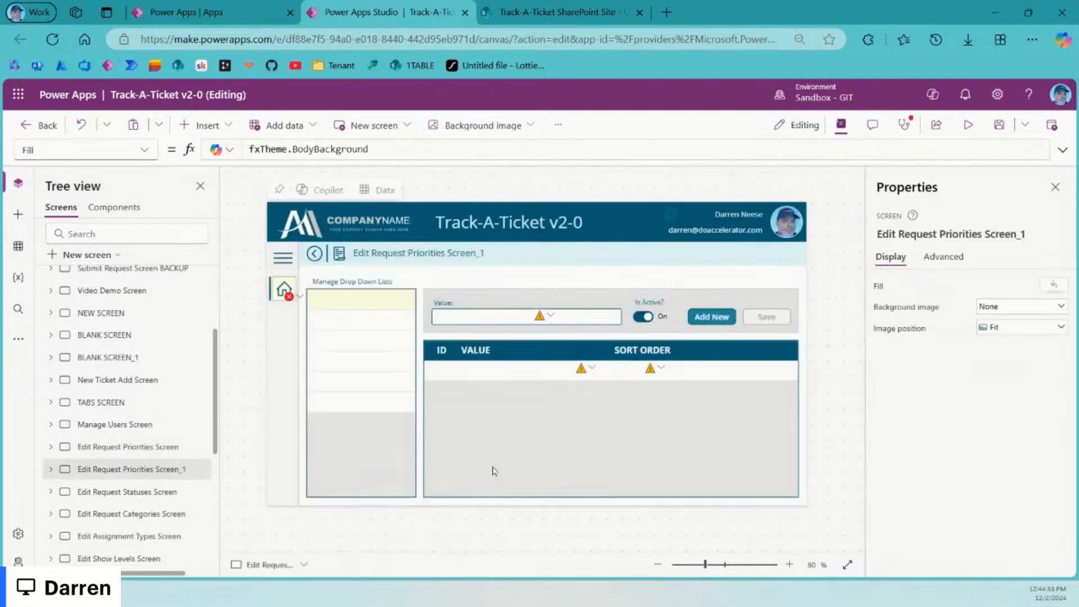
click(283, 366)
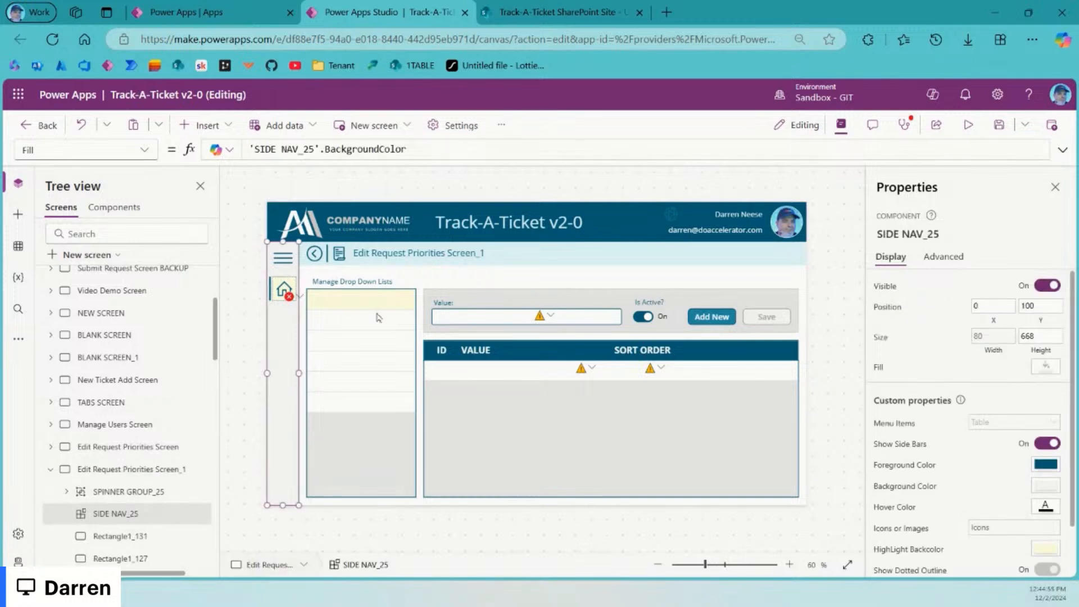
click(893, 422)
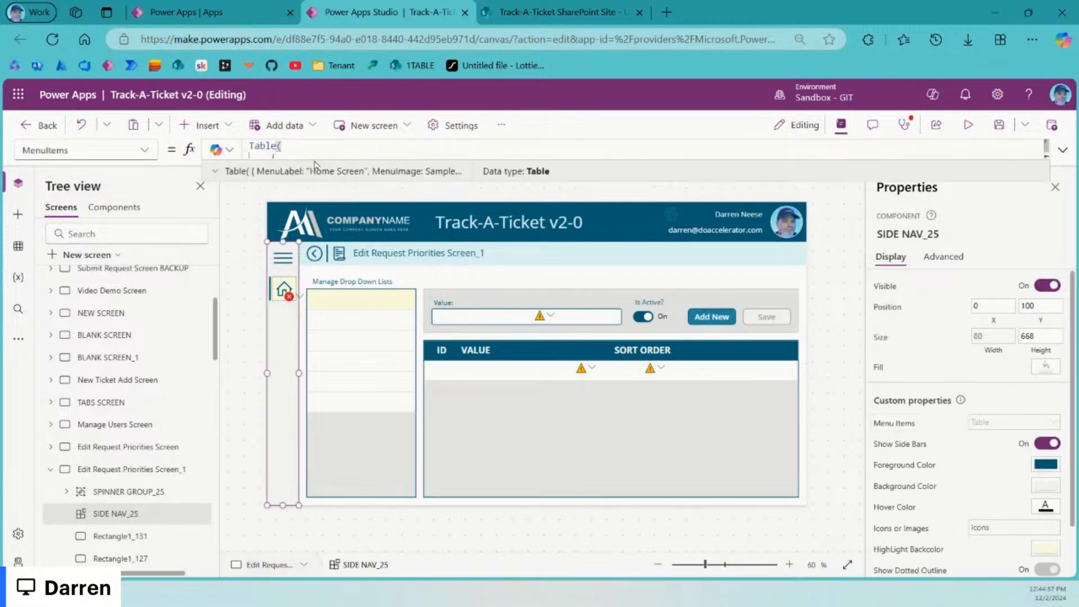
key(ctrl+a)
text(fxMenuItems)
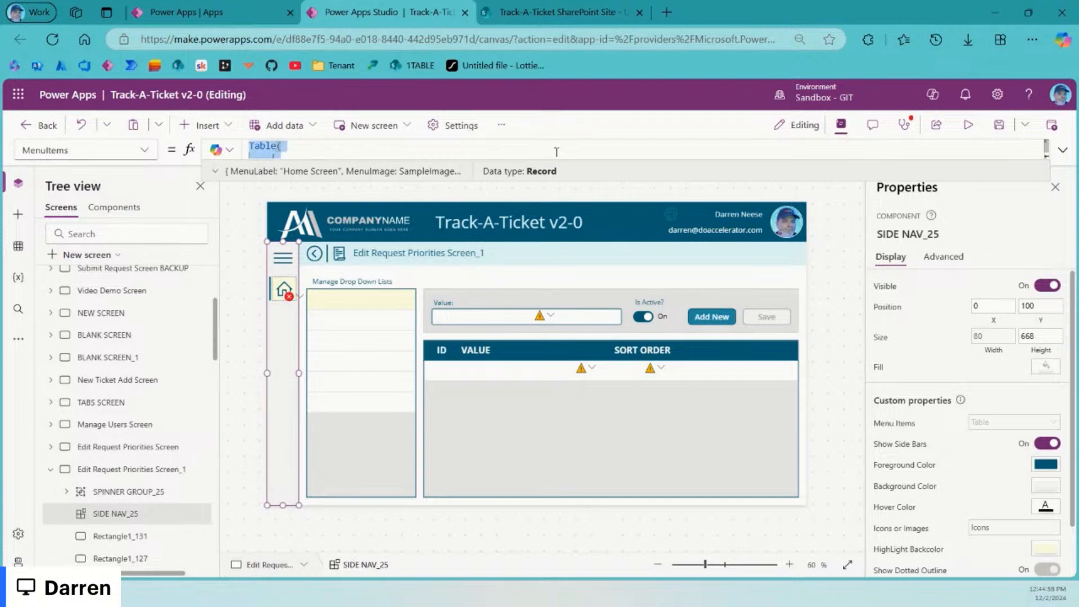
click(51, 469)
Step: Set the MenuItems formula of the Edit Request Statuses Screen's side navigation to fxMenuItems
click(139, 492)
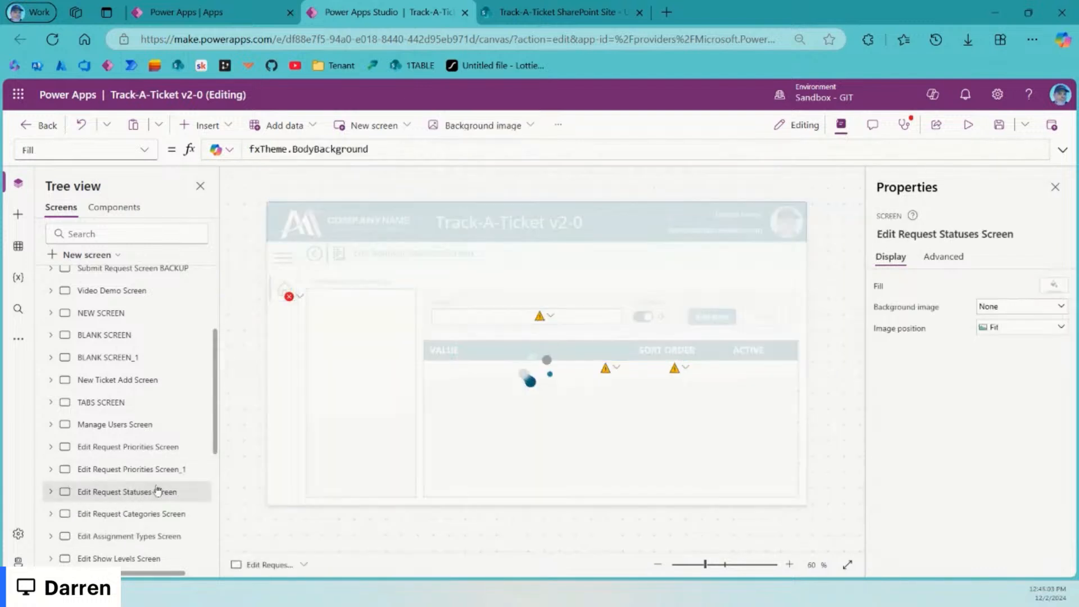
click(283, 331)
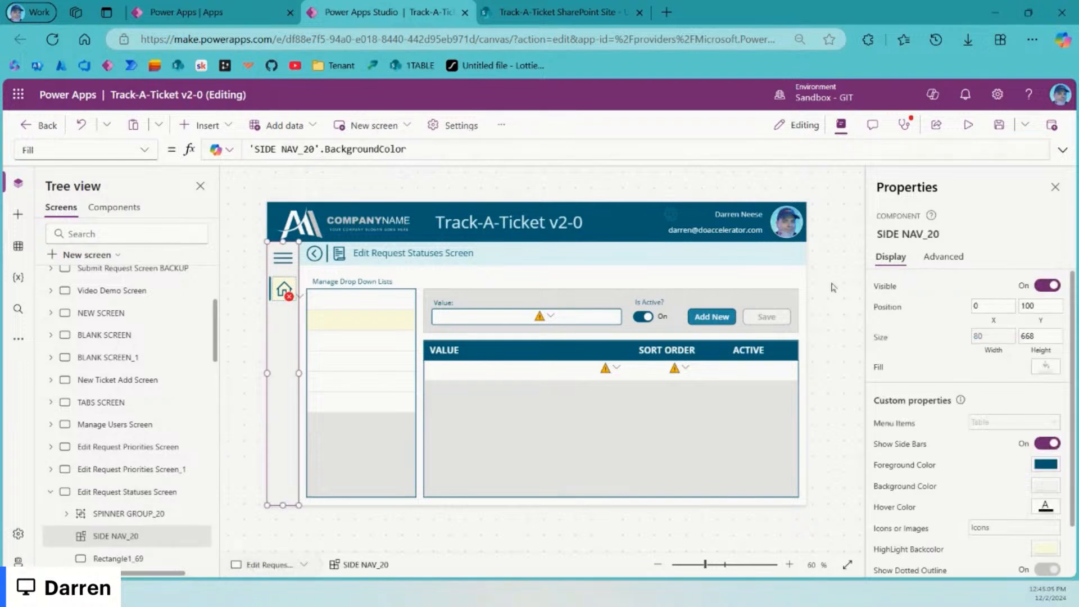
click(899, 423)
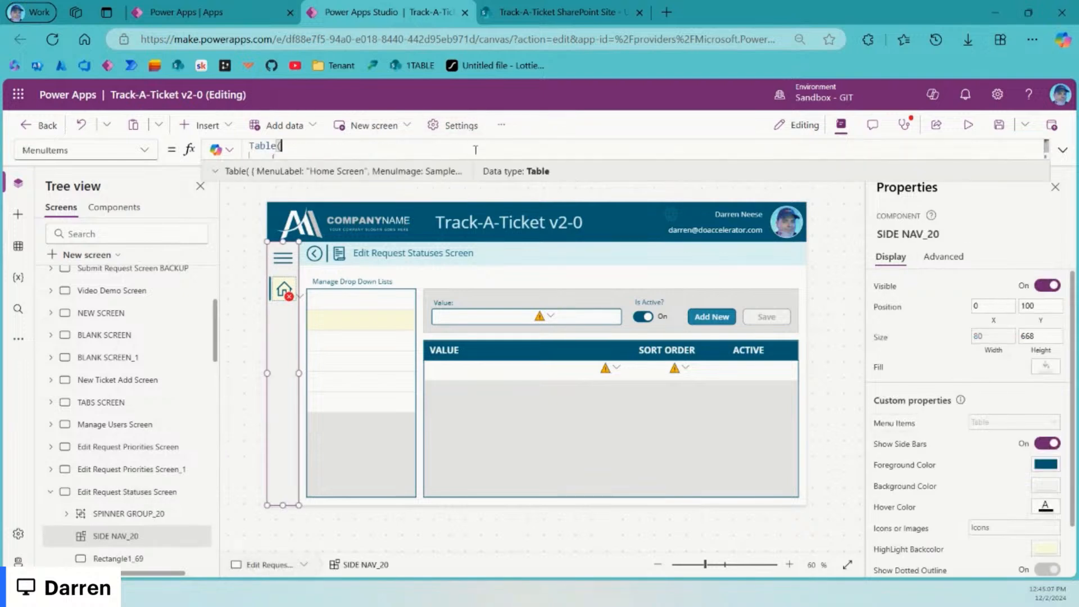
key(ctrl+a)
key(ctrl+v)
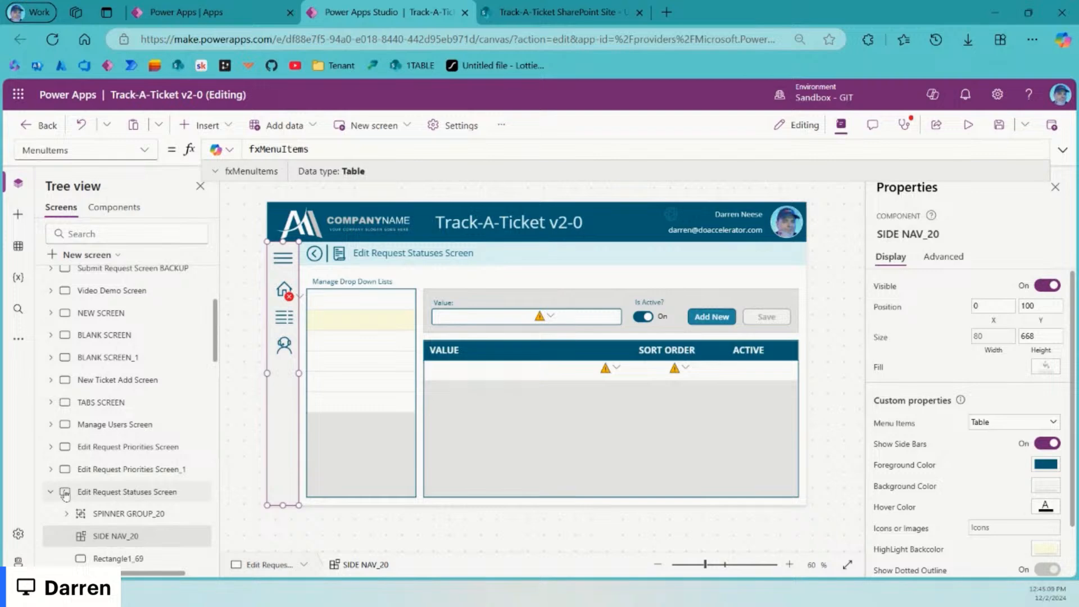
click(51, 492)
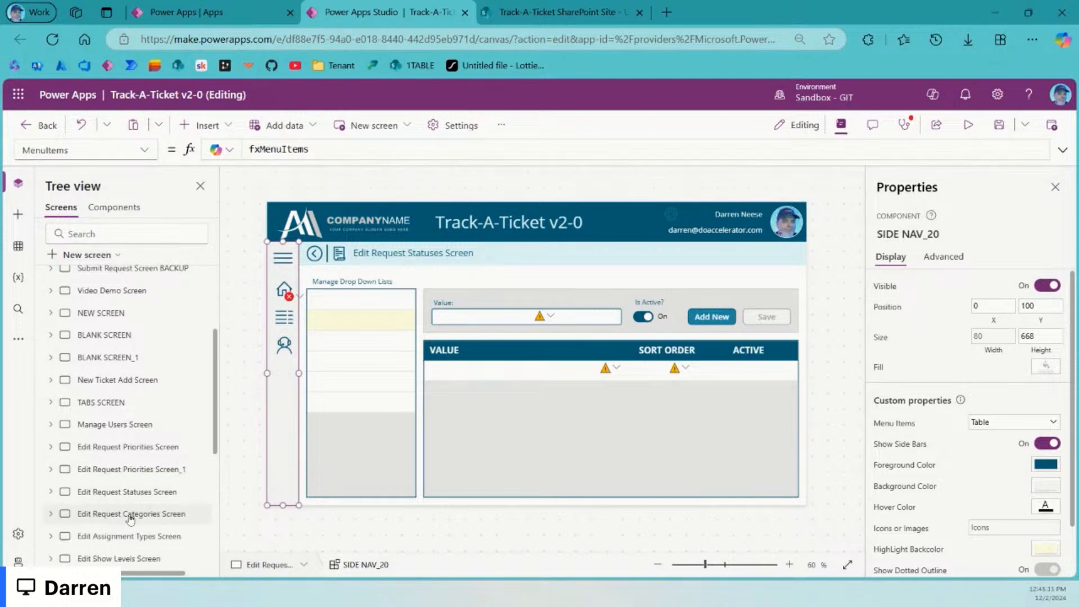
Step: Set the MenuItems formula of the Edit Request Categories Screen's side navigation to fxMenuItems
click(130, 518)
click(290, 332)
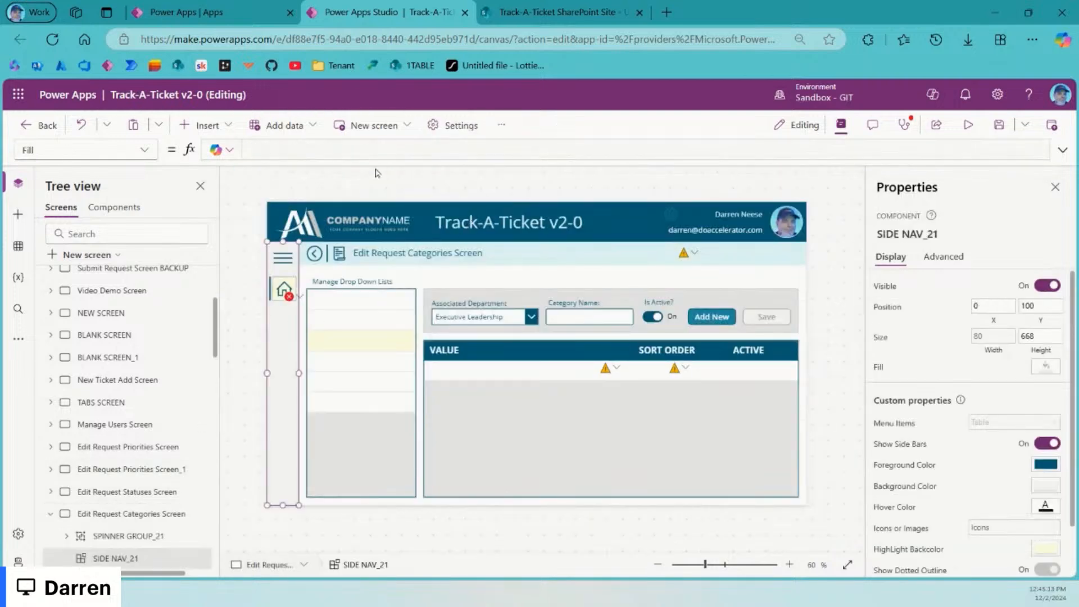
click(907, 421)
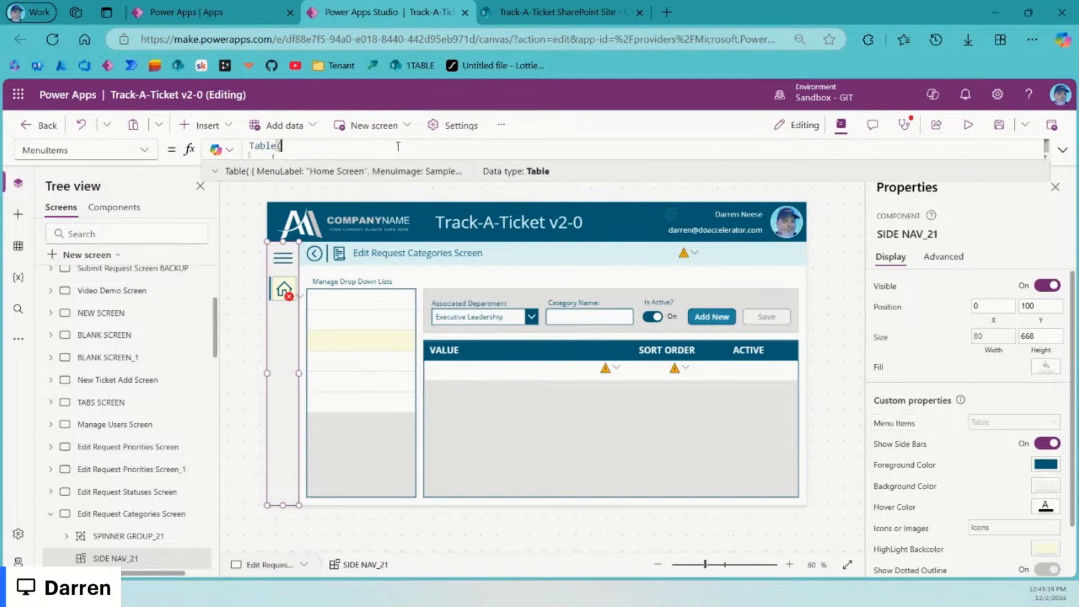
key(ctrl+a)
text(fxMenuItems)
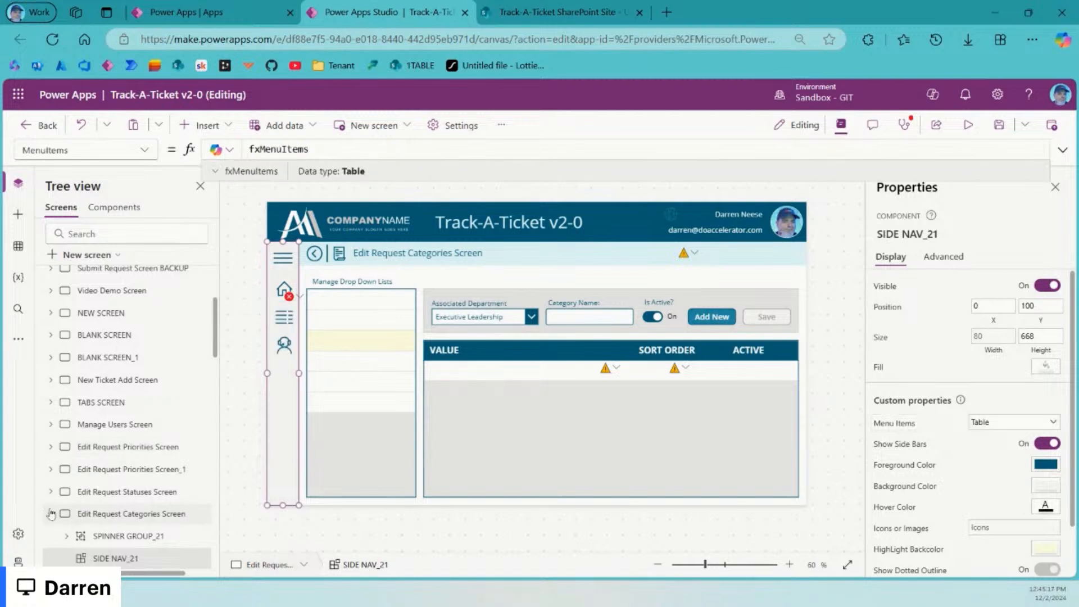
click(50, 514)
Step: Set the MenuItems formula of the Edit Assignment Types Screen's side navigation to fxMenuItems
click(137, 537)
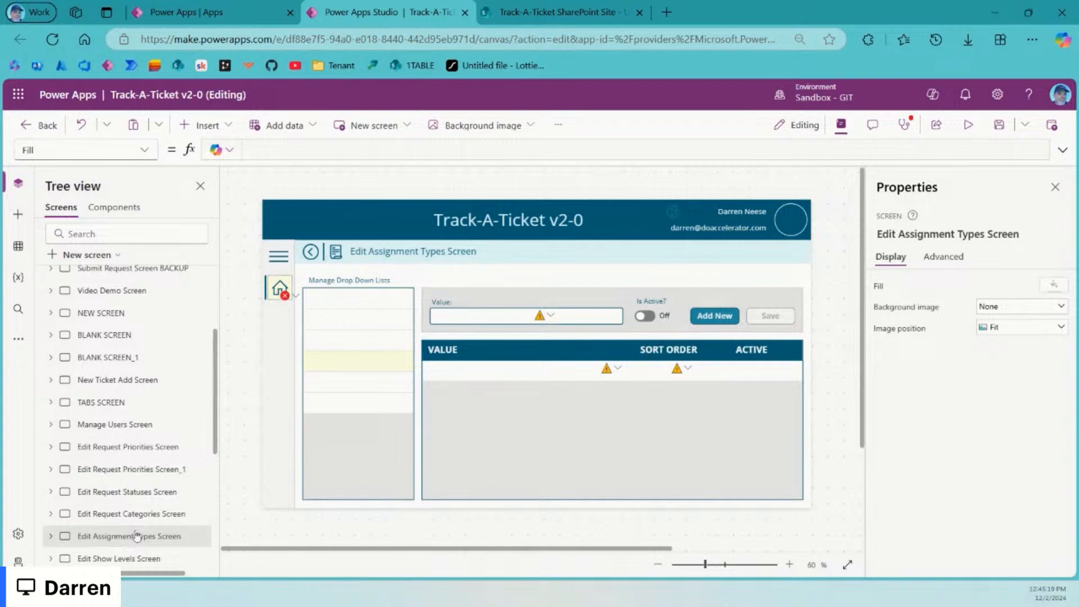
click(287, 262)
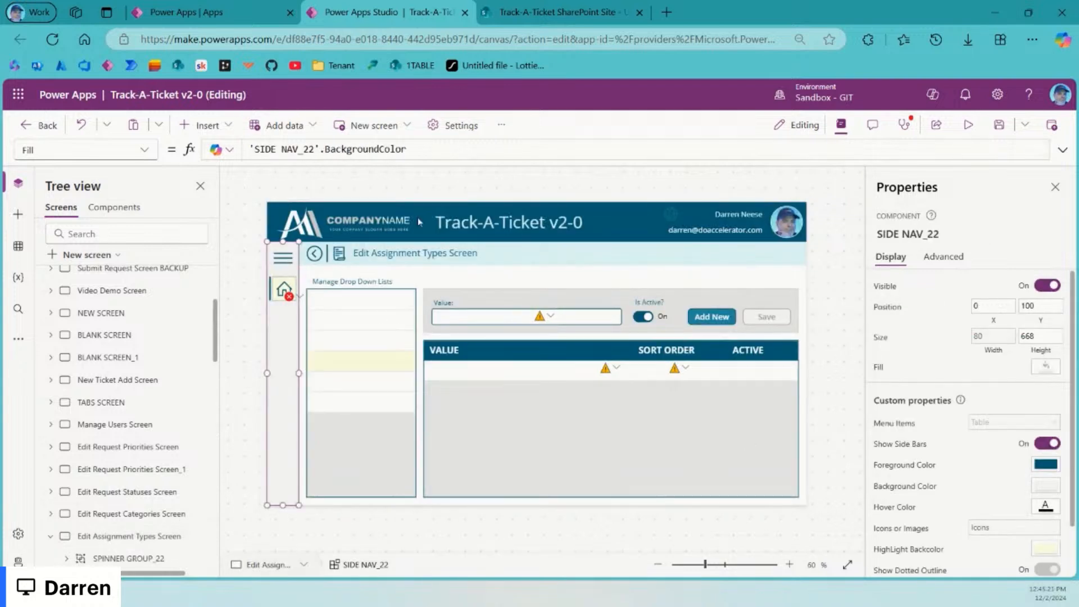
click(901, 425)
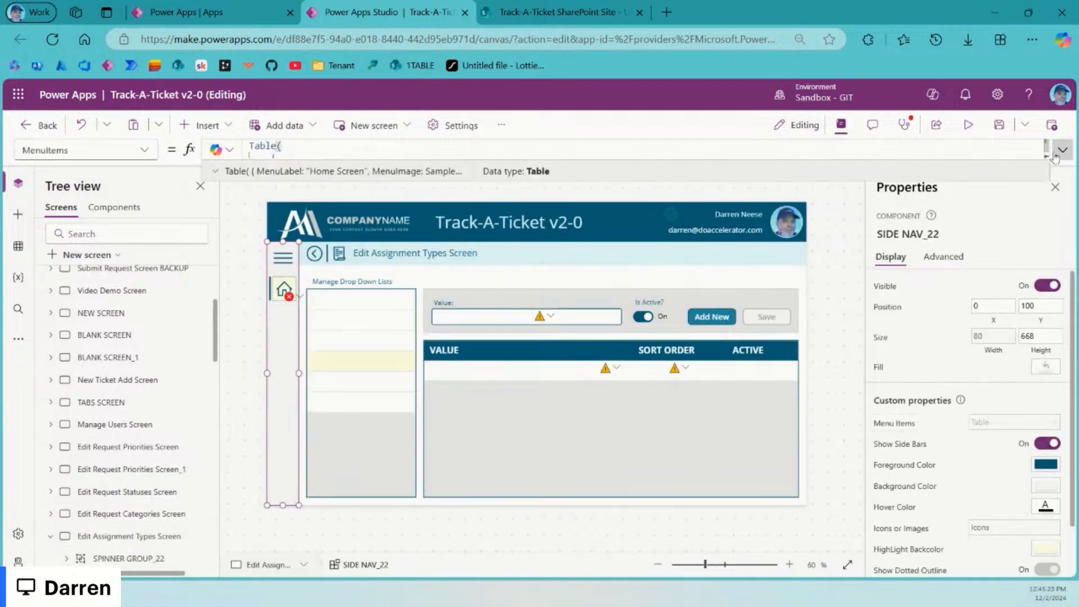
key(ctrl+a)
key(ctrl+v)
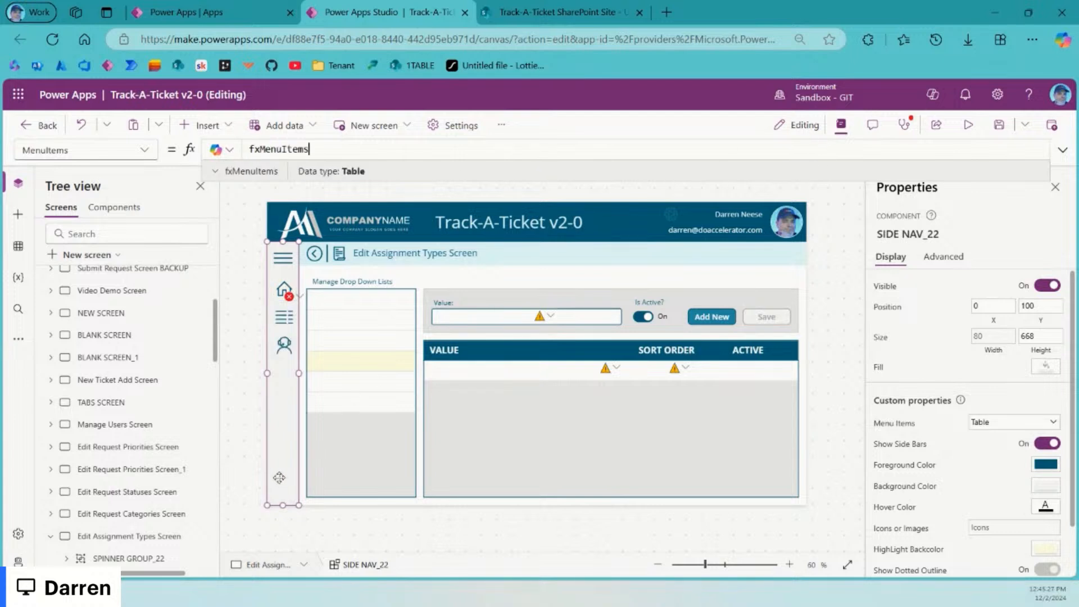
scroll(101, 473, down, 5)
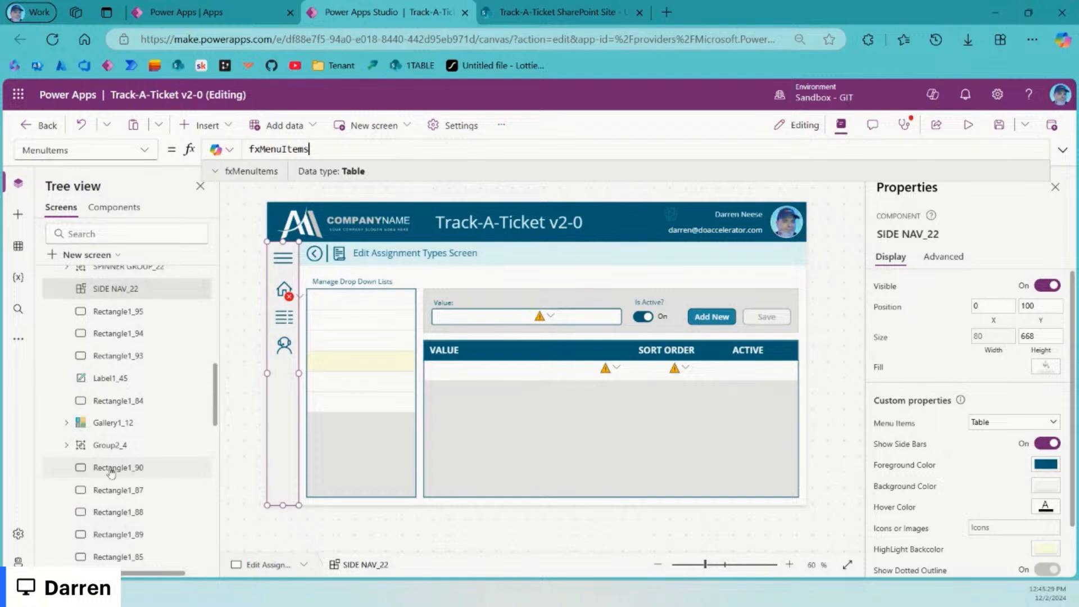
scroll(107, 450, up, 3)
click(50, 392)
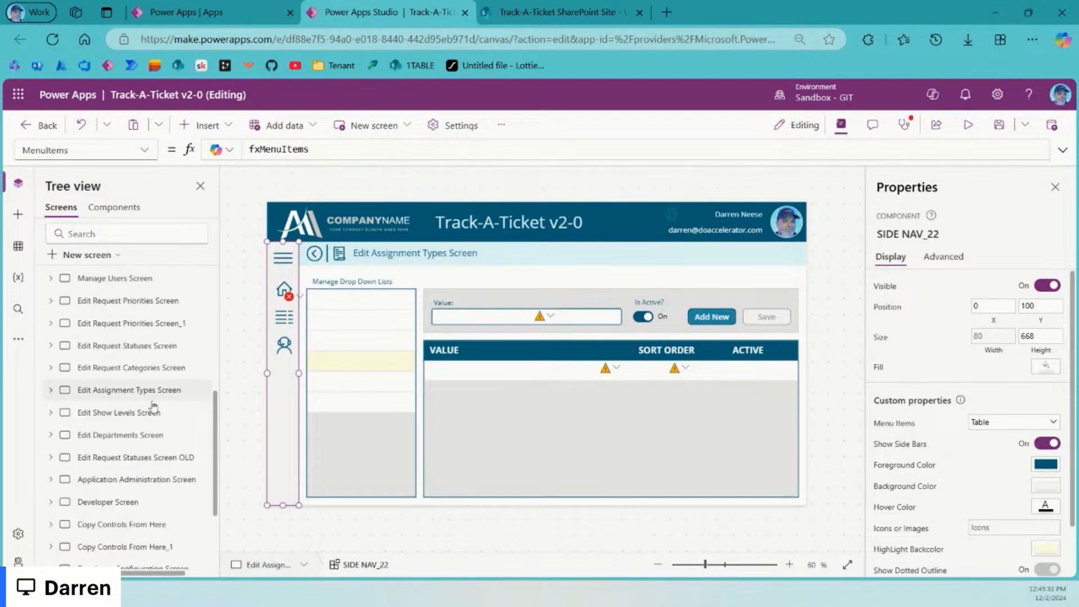
Step: Set the MenuItems formula of the Edit Show Levels Screen's side navigation to fxMenuItems
click(129, 415)
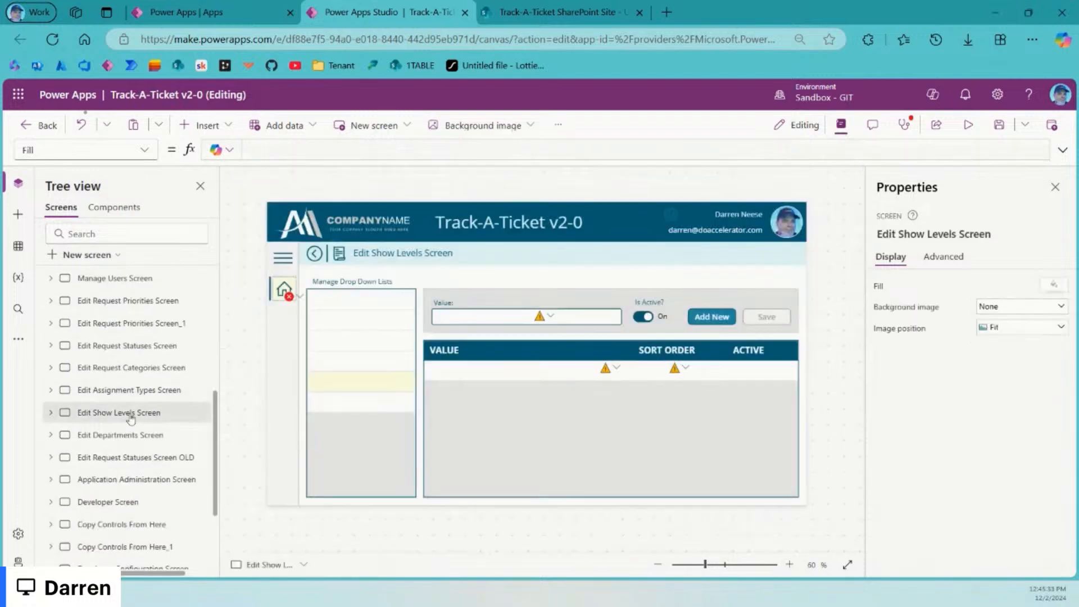
click(136, 394)
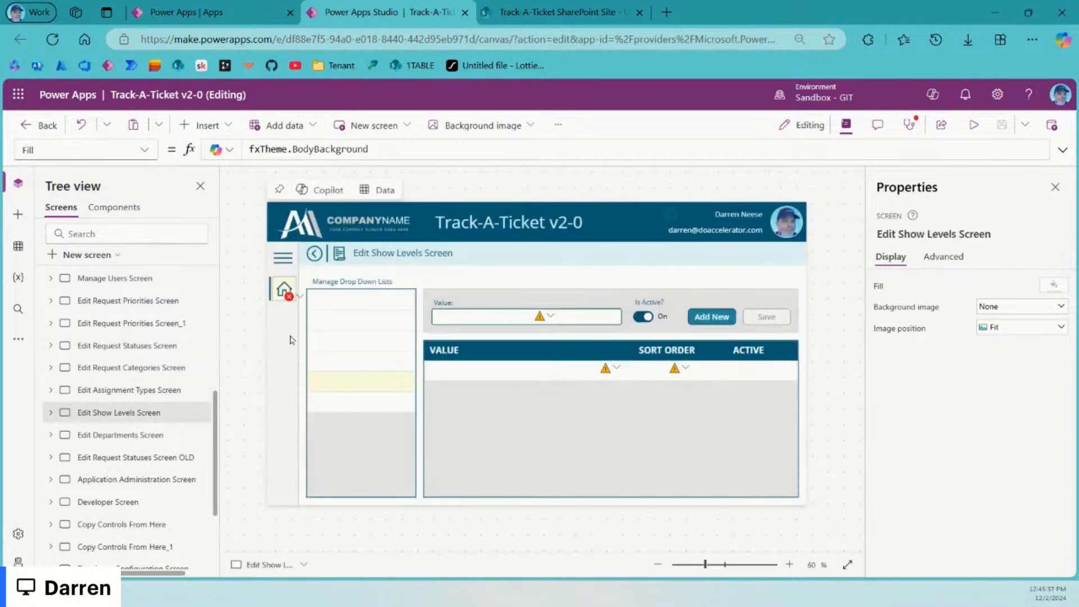
click(290, 340)
click(894, 426)
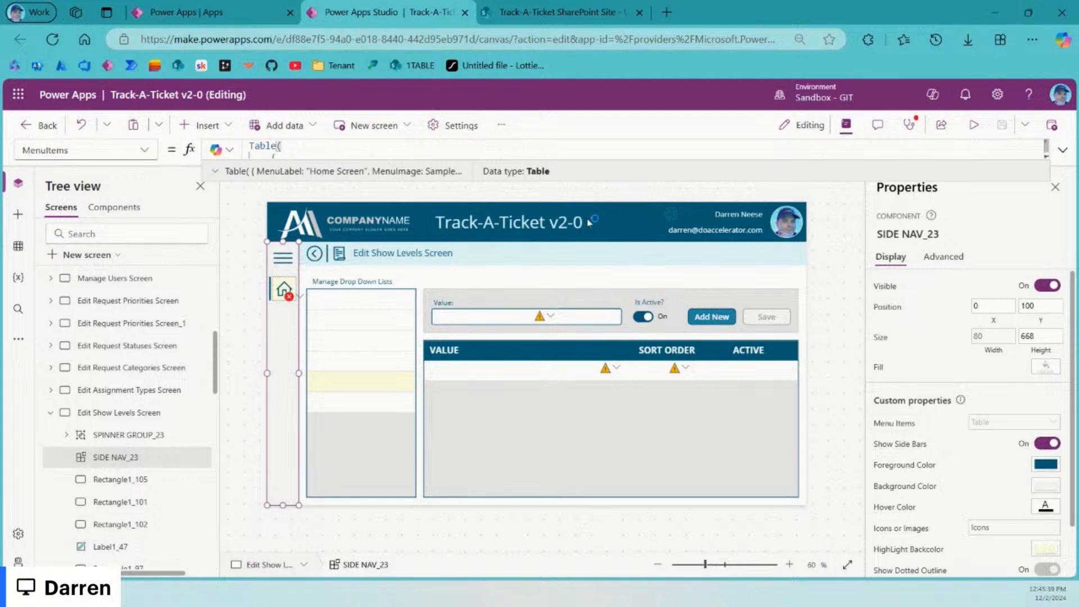
key(ctrl+a)
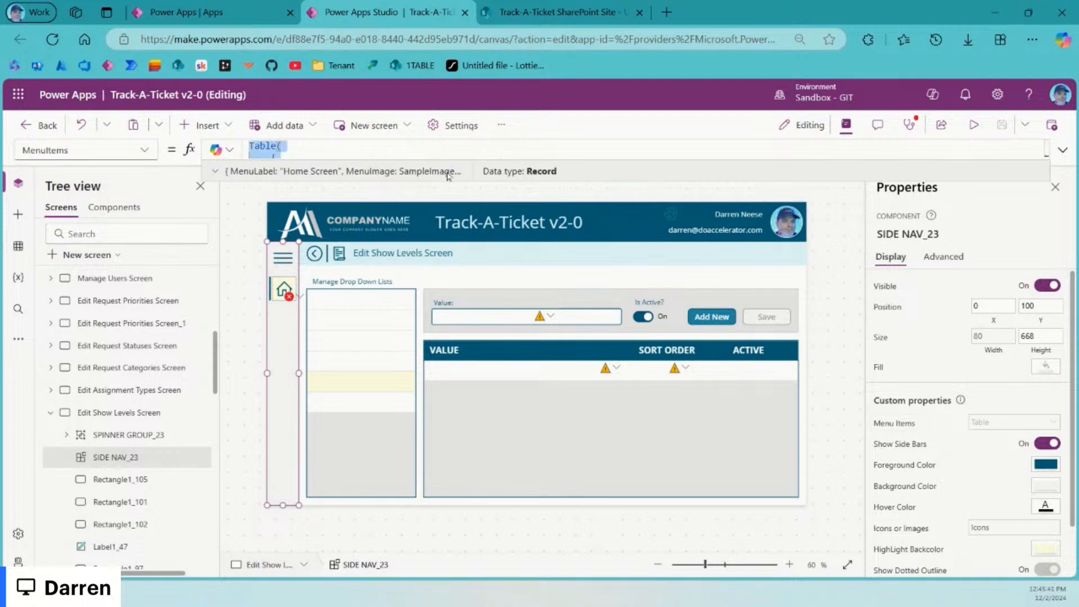
text(fxMenuItems)
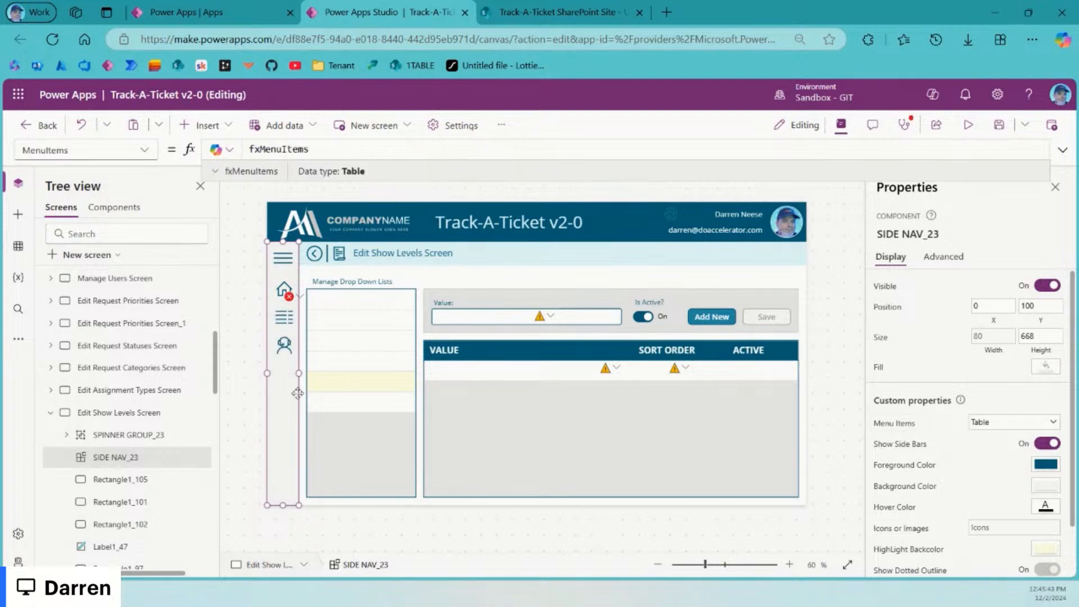
click(50, 414)
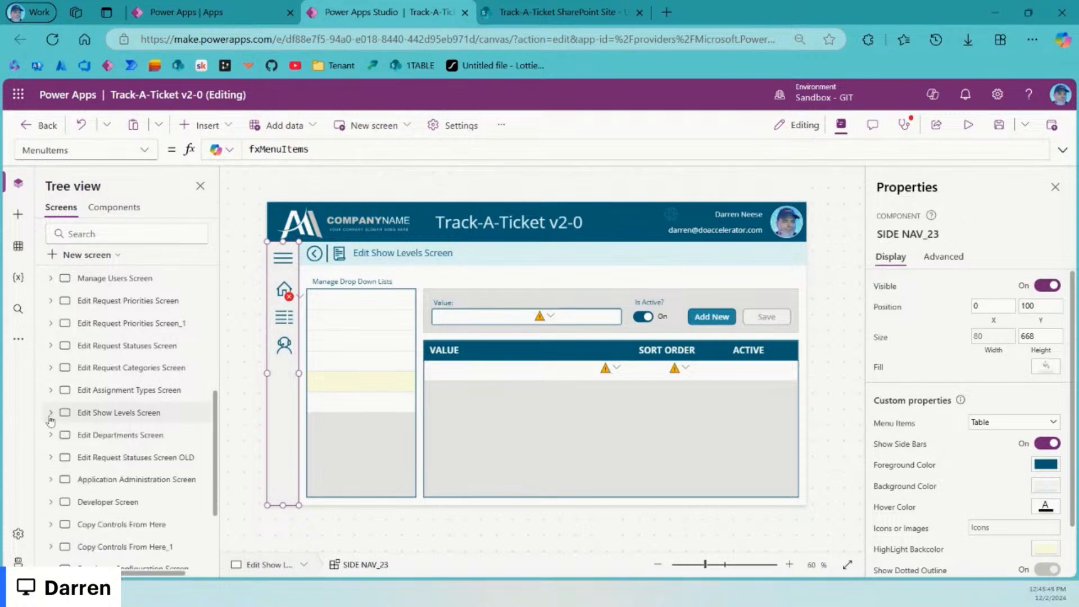
Step: Set the MenuItems formula of the Edit Departments Screen's side navigation to fxMenuItems
click(136, 440)
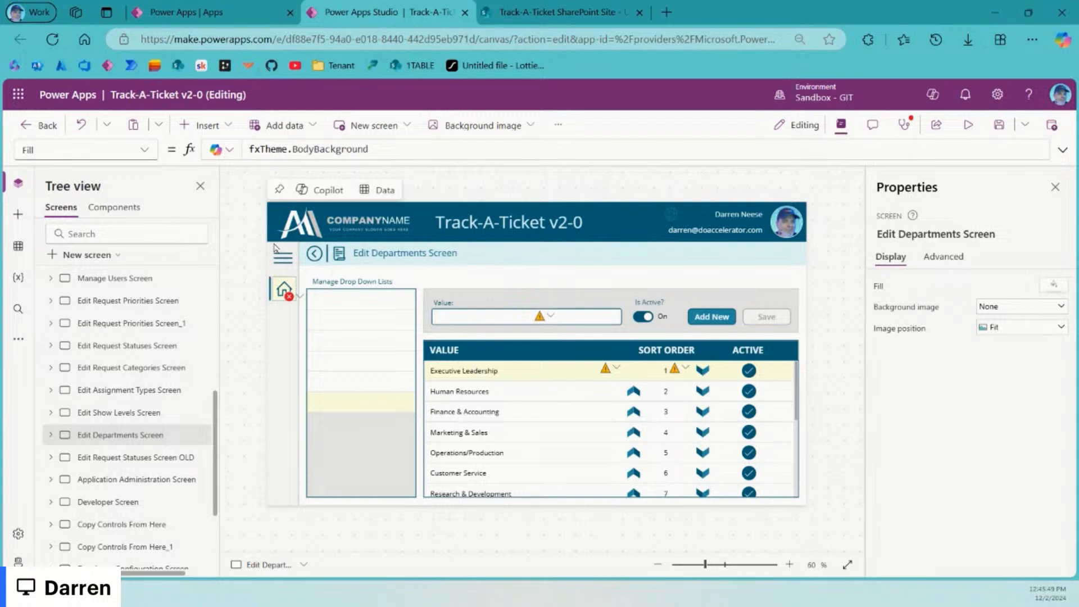
click(287, 333)
click(899, 424)
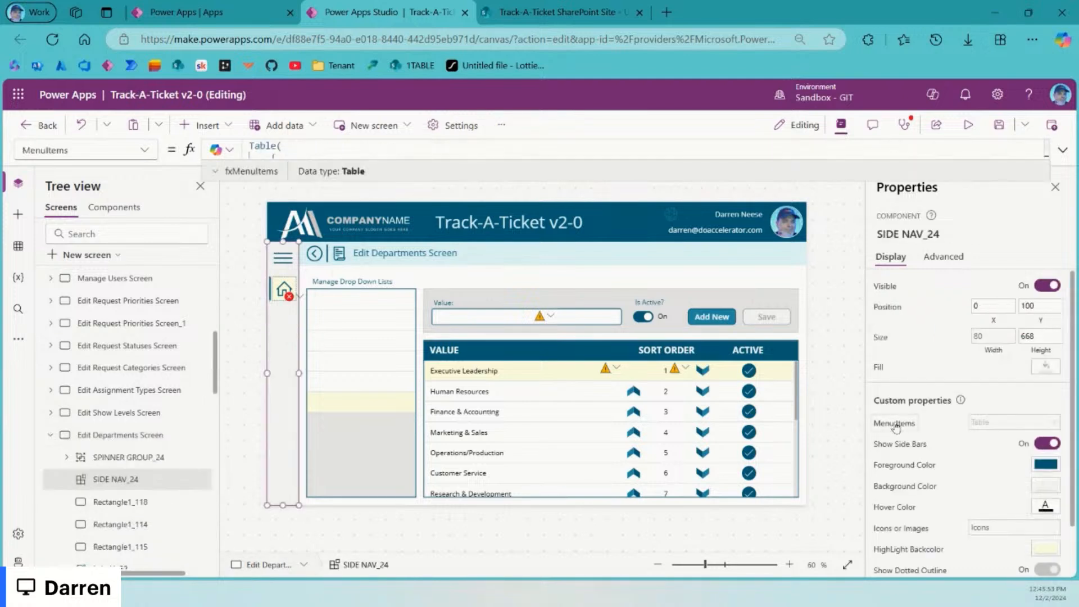
key(ctrl+a)
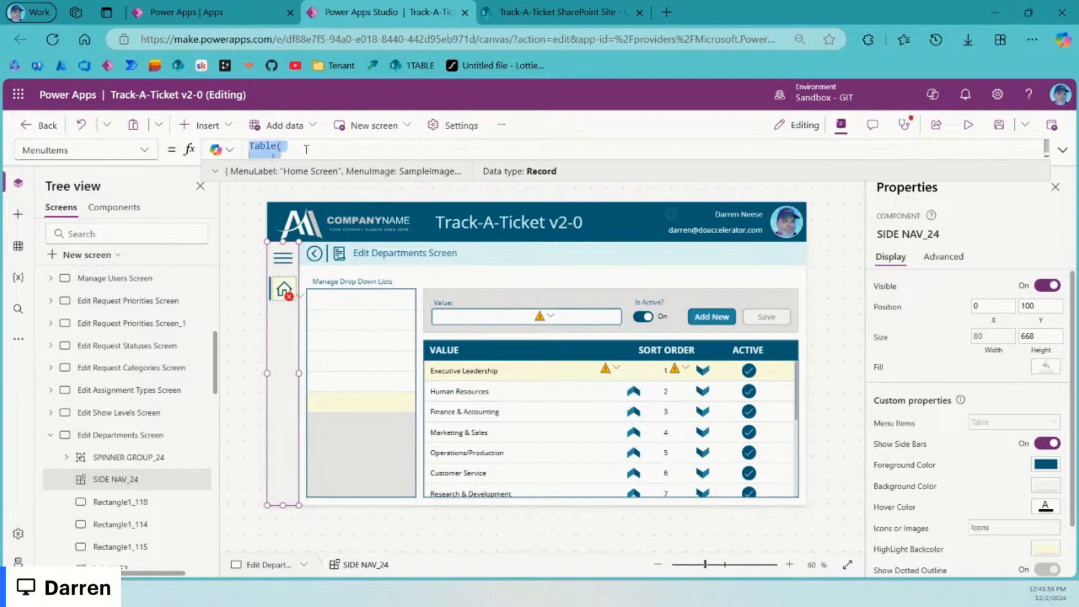
text(fxMenuItems)
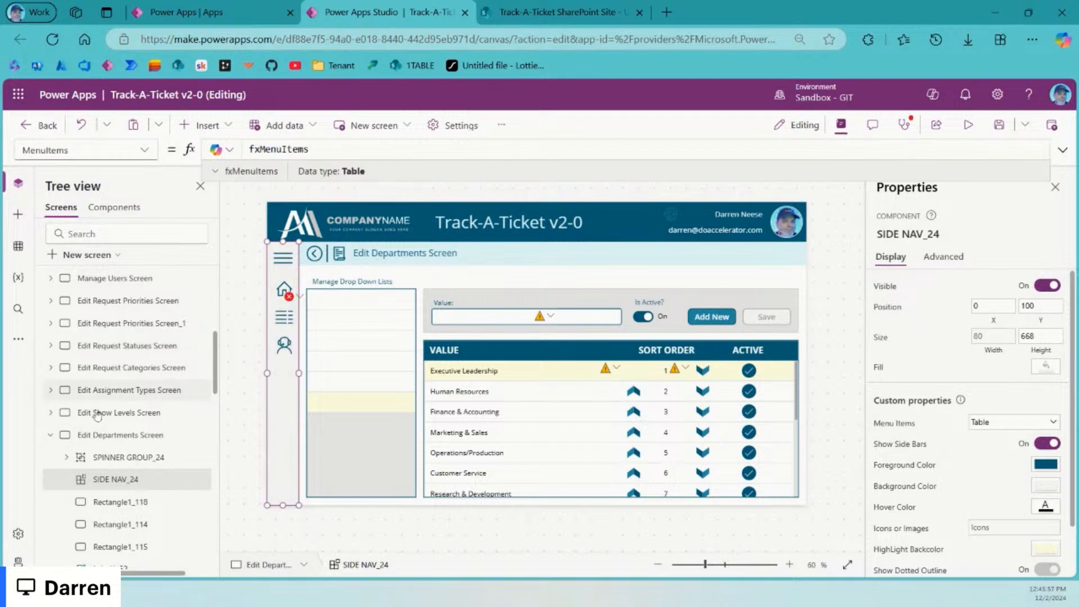
click(51, 436)
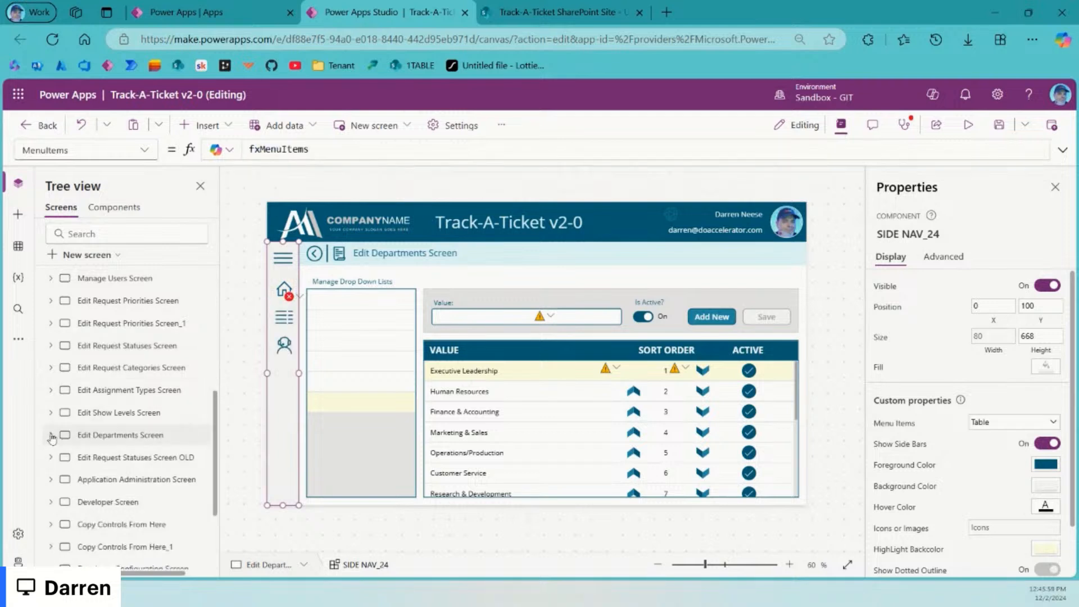
Step: Set the MenuItems formula of the side navigation on Edit Request Statuses Screen OLD to fxMenuItems
click(154, 461)
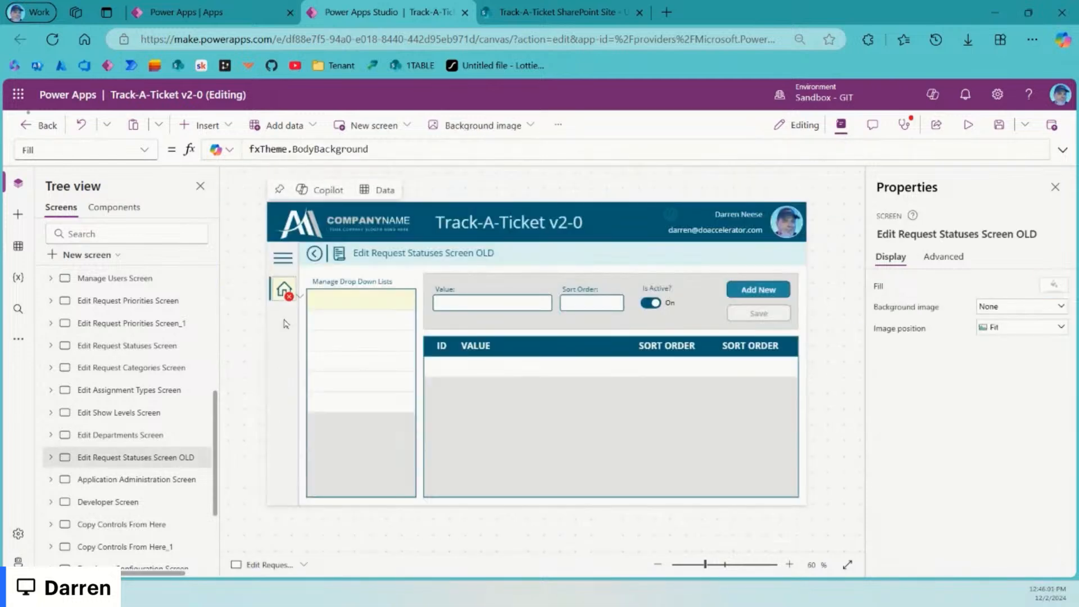
click(283, 467)
click(895, 425)
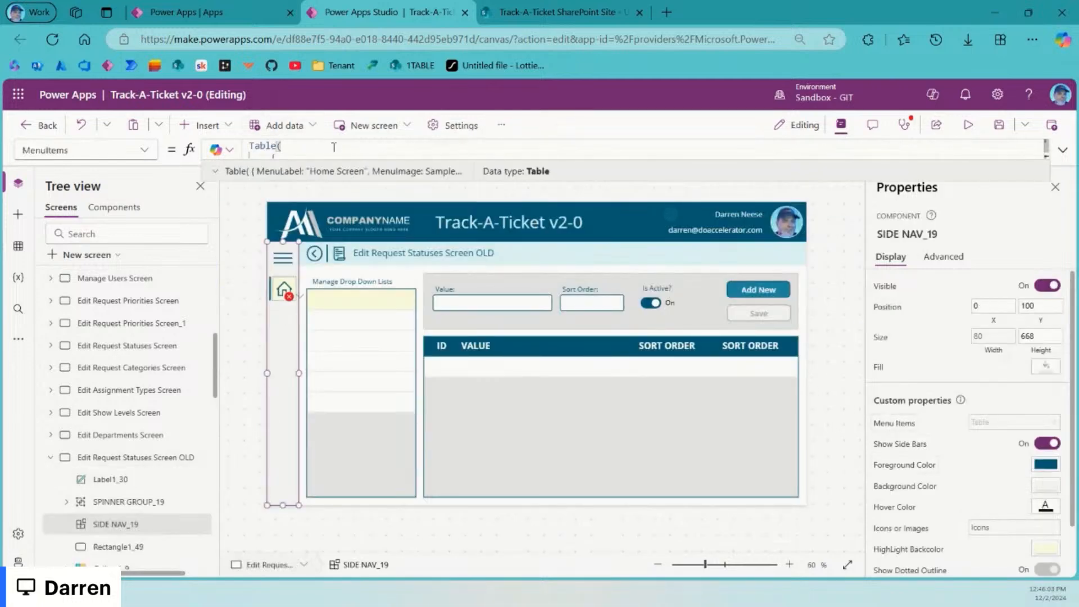
key(ctrl+a)
text(fxMenuItems)
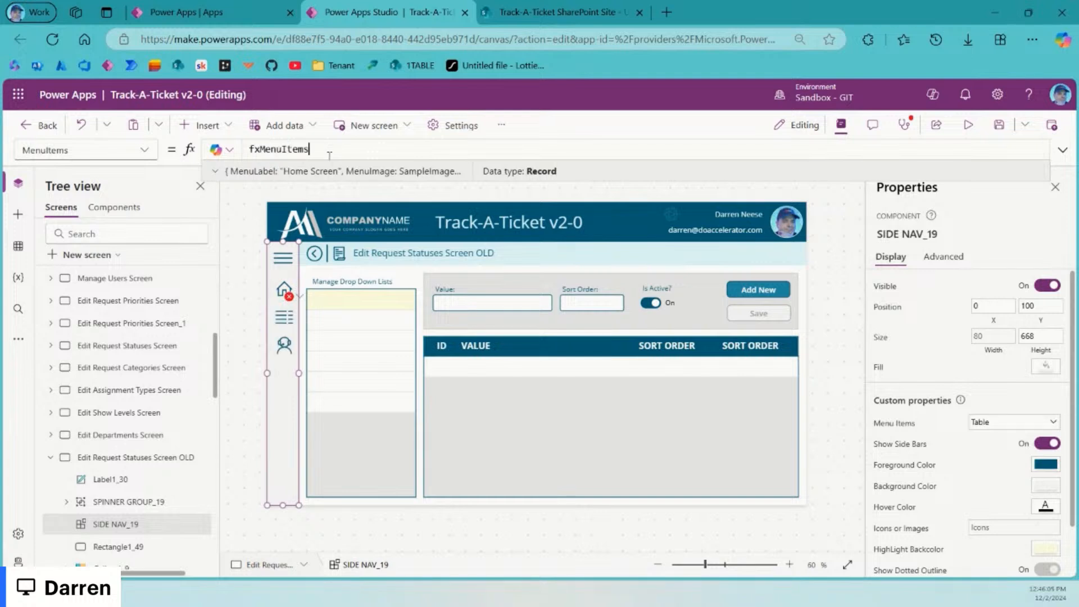
click(51, 460)
Step: Set the MenuItems formula of the Application Administration Screen's side navigation to fxMenuItems
click(145, 483)
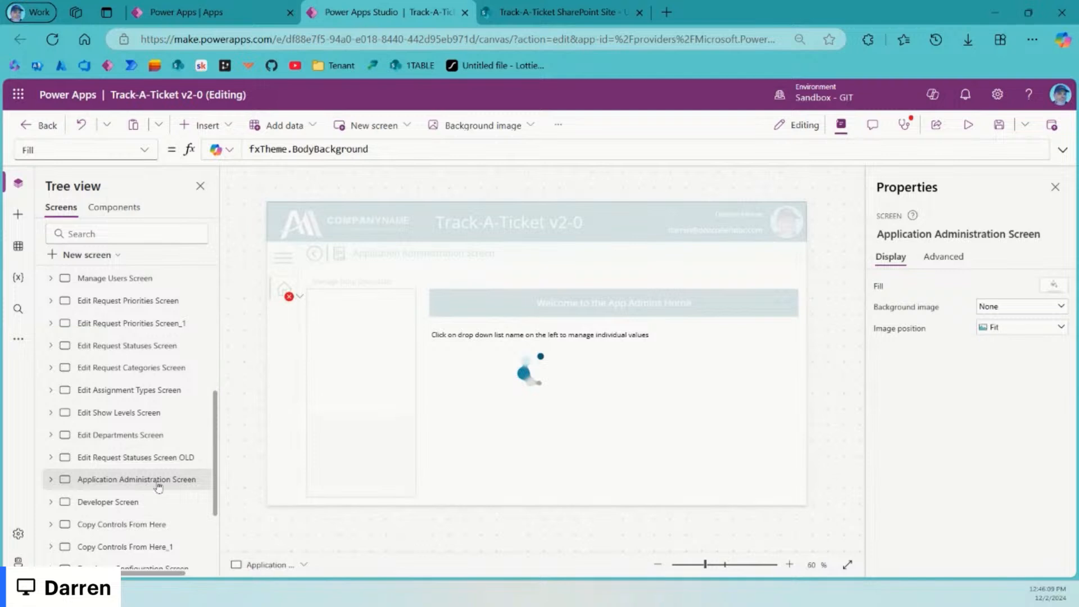
click(918, 423)
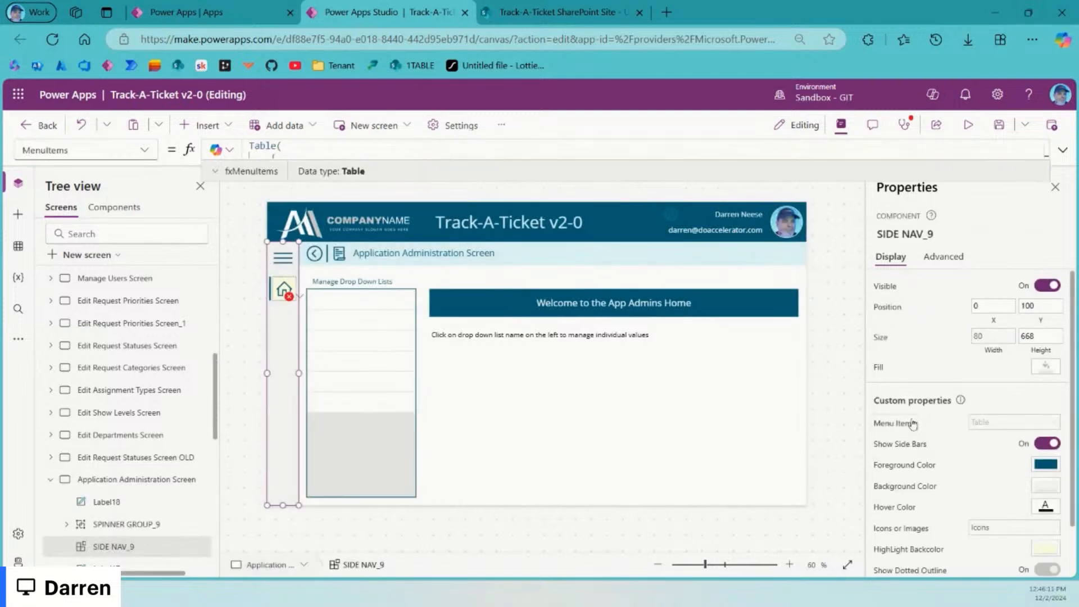
key(ctrl+a)
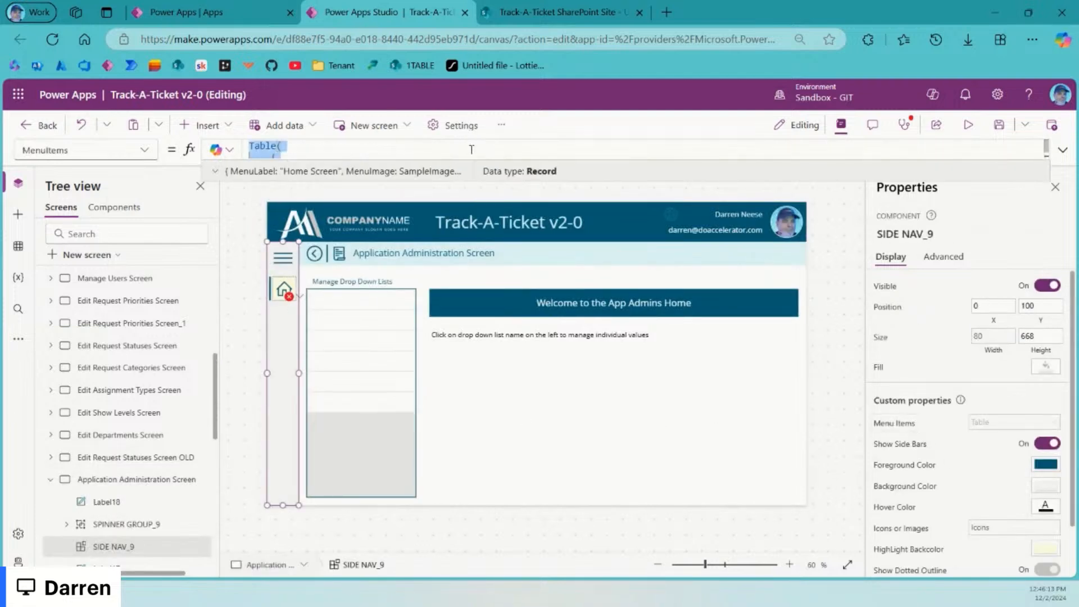
text(fxMenuItems)
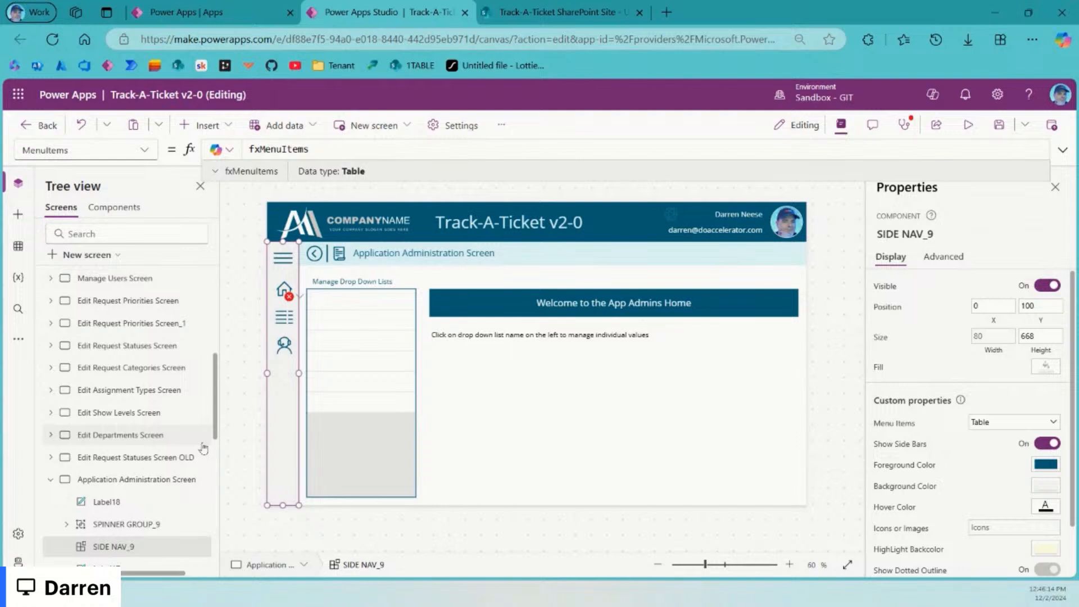
click(50, 480)
Step: Set the MenuItems formula of the Developer Screen's side navigation to fxMenuItems
click(122, 503)
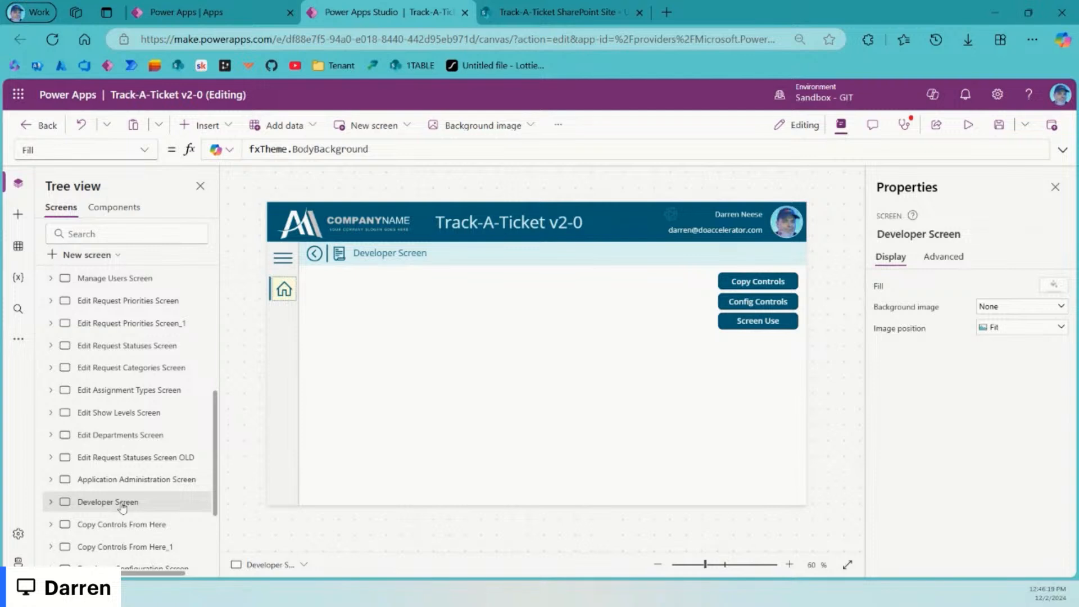
click(293, 306)
click(899, 424)
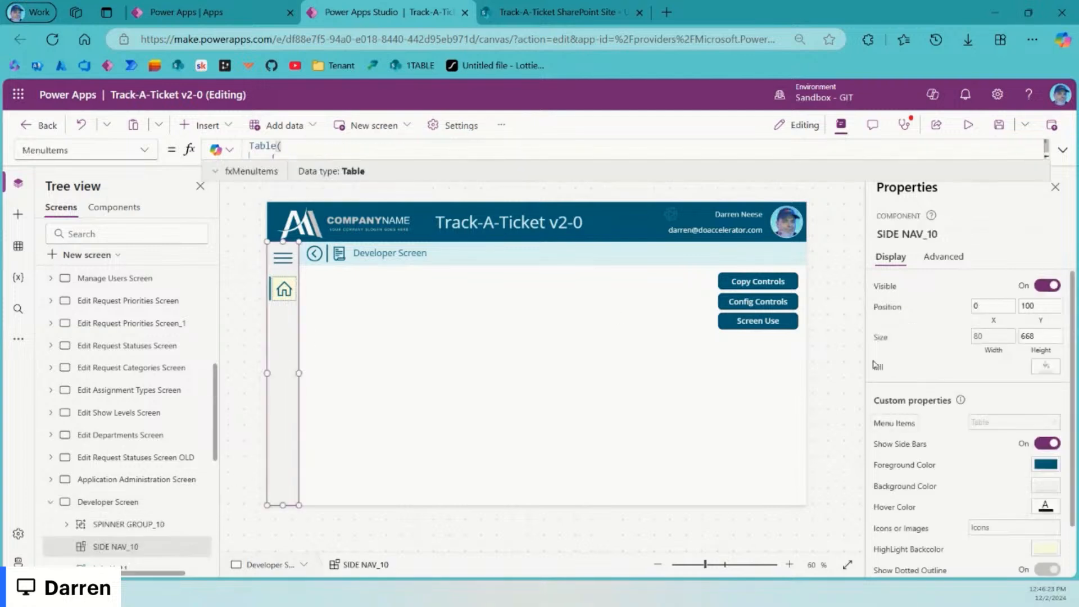
key(ctrl+a)
text(fxMenuItems)
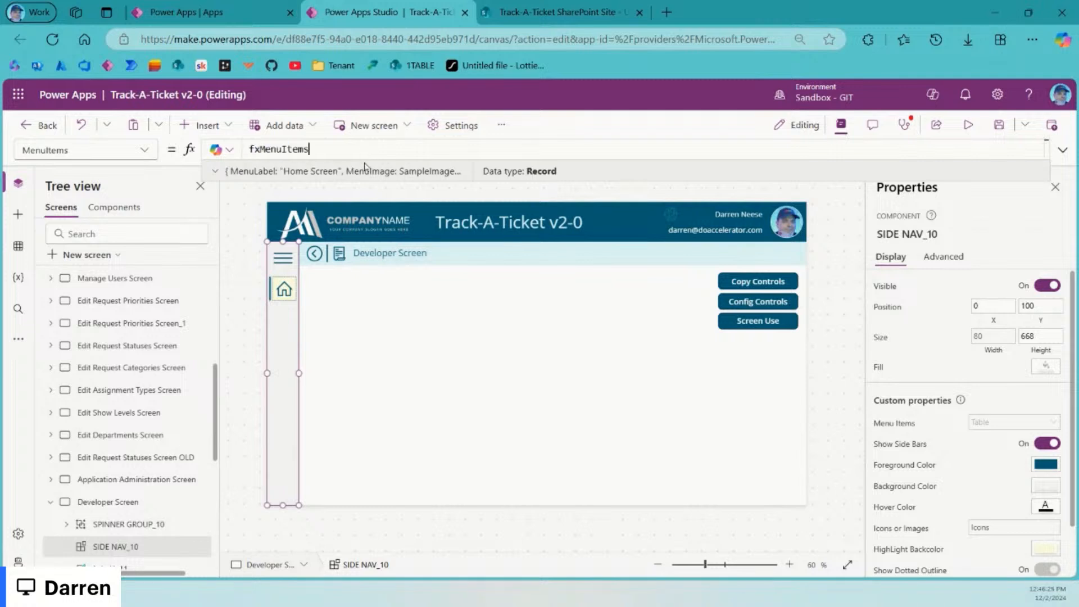
click(51, 502)
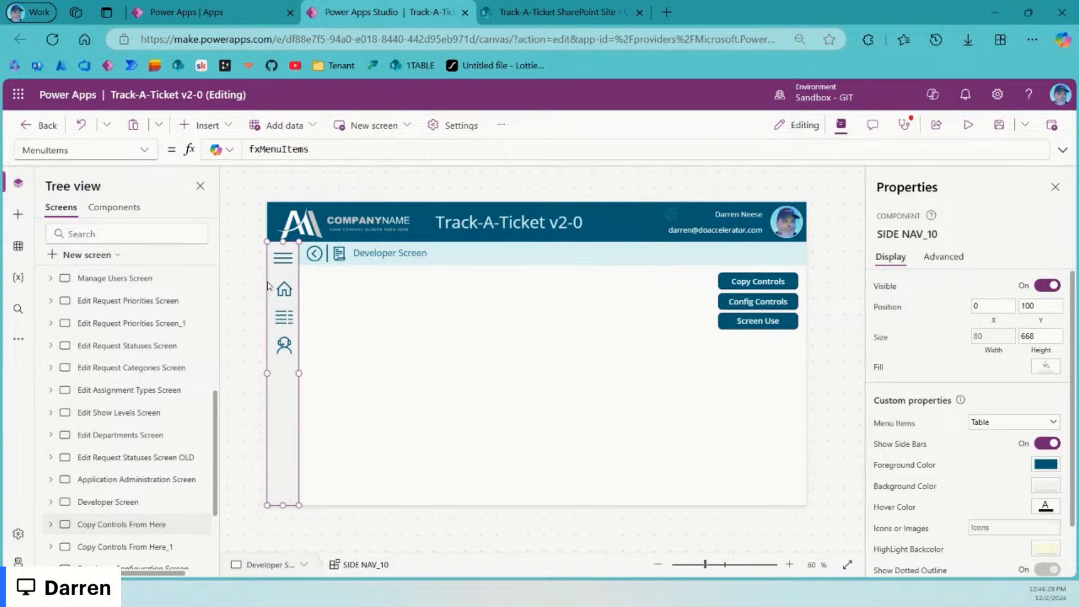
Step: Set the MenuItems formula of the side navigation on the Copy Controls From Here screen to fxMenuItems and recheck it
click(287, 261)
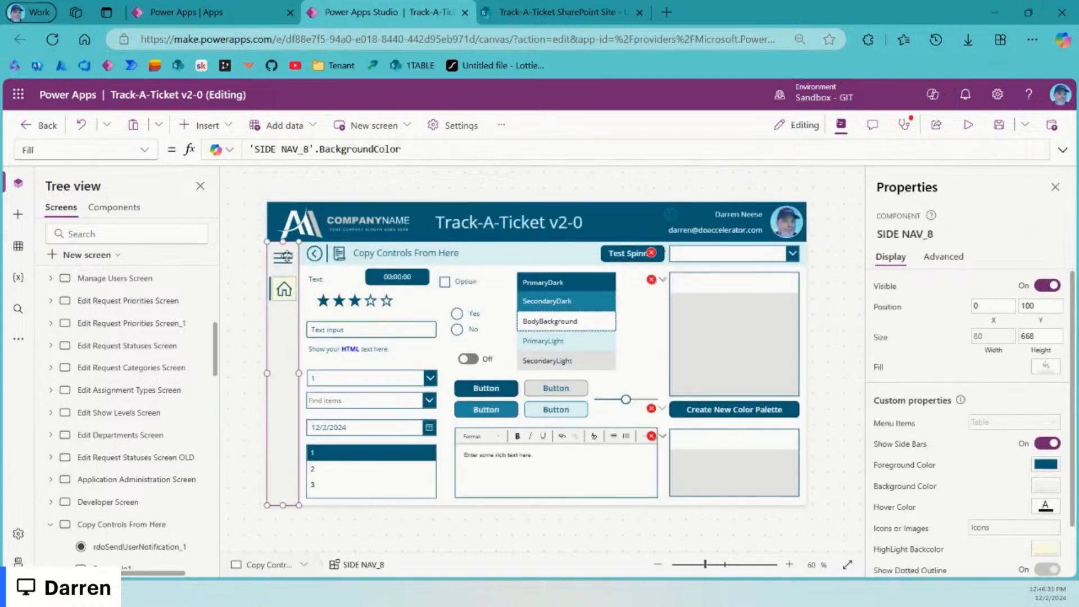
click(900, 423)
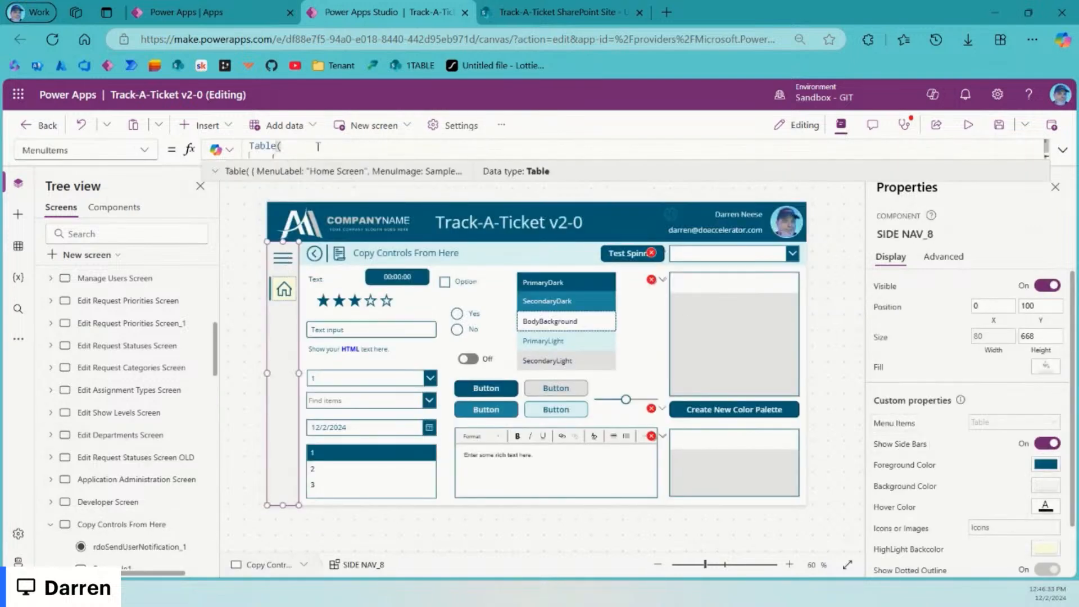
key(ctrl+a)
text(fxMenuItems)
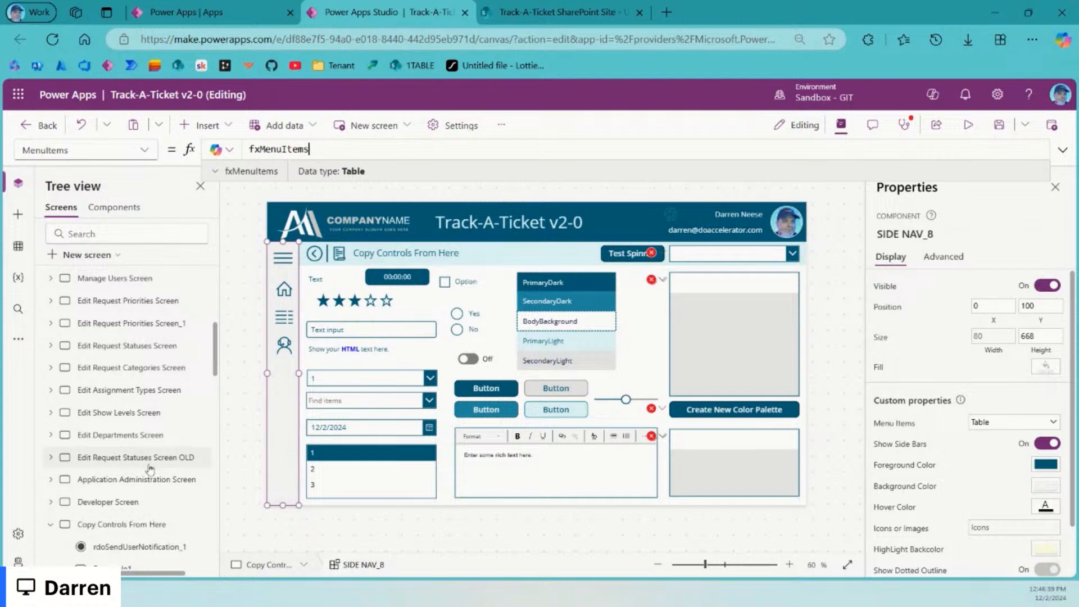
scroll(104, 523, down, 4)
scroll(104, 526, up, 4)
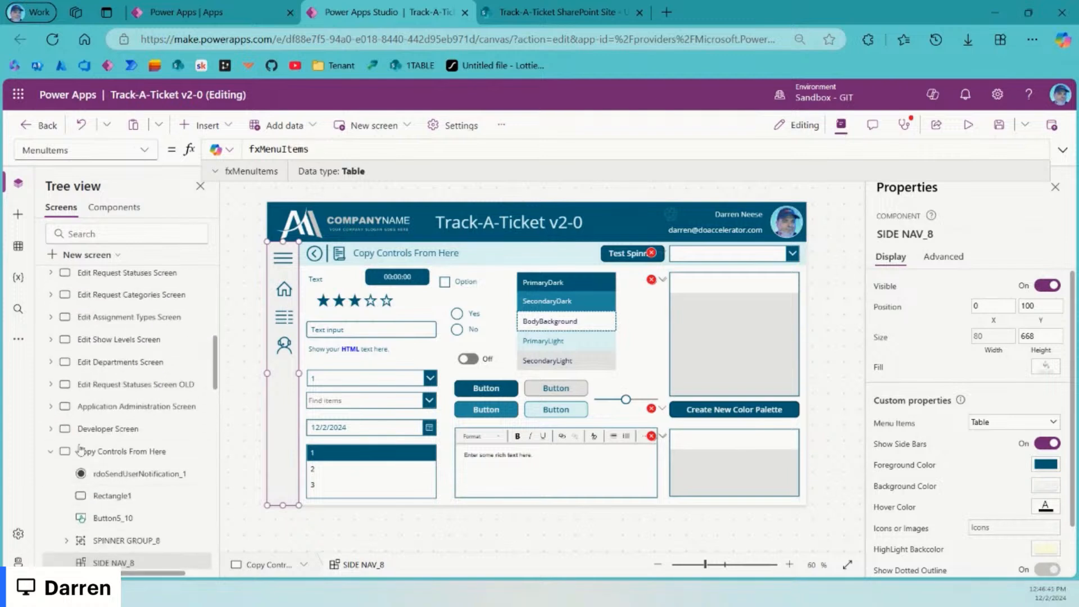
click(114, 453)
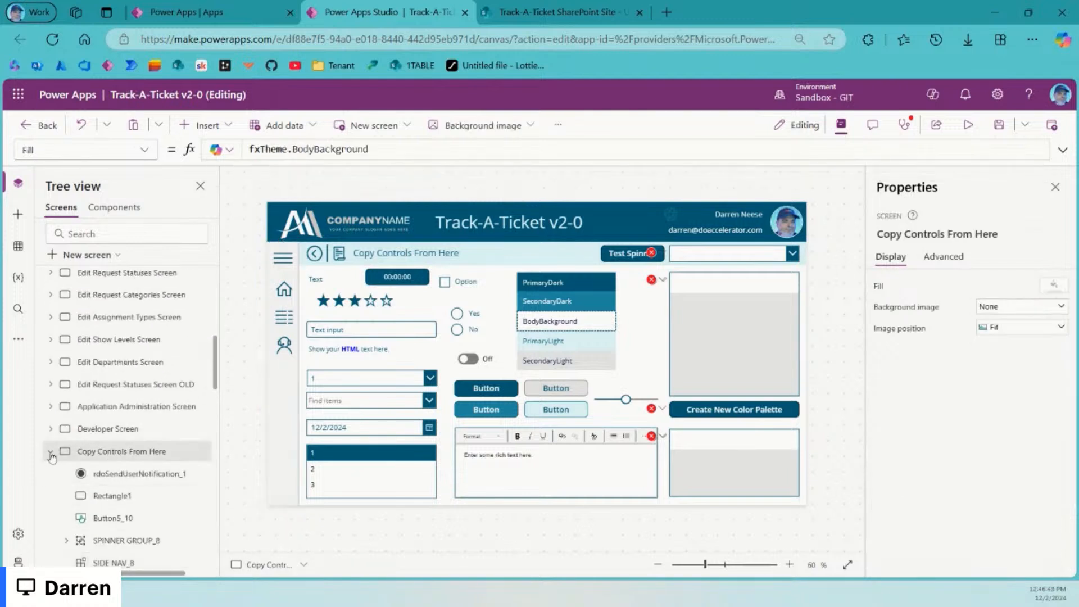
click(282, 302)
click(892, 427)
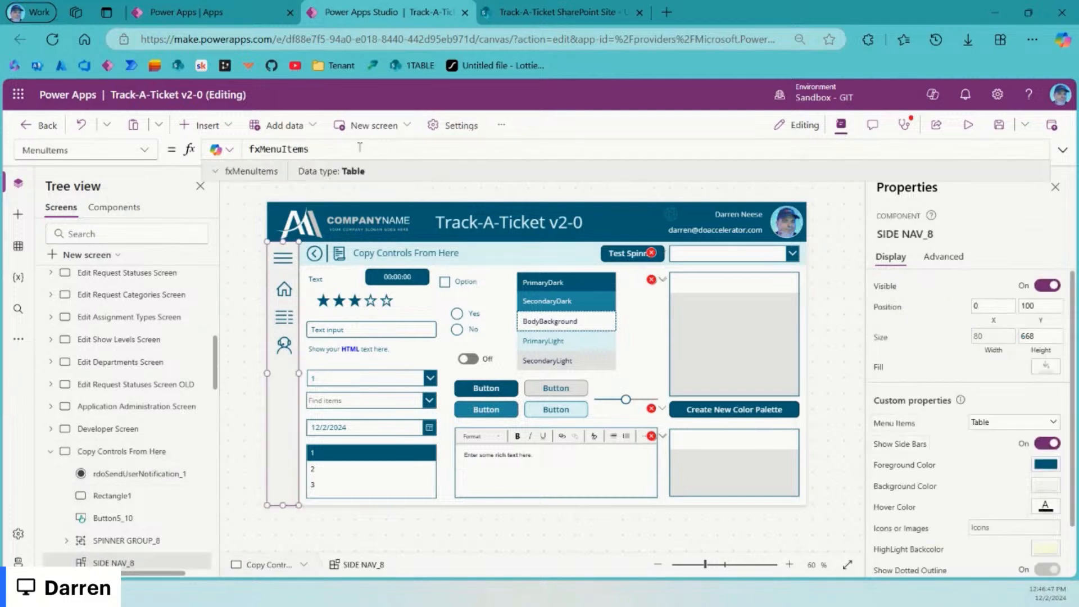
click(50, 451)
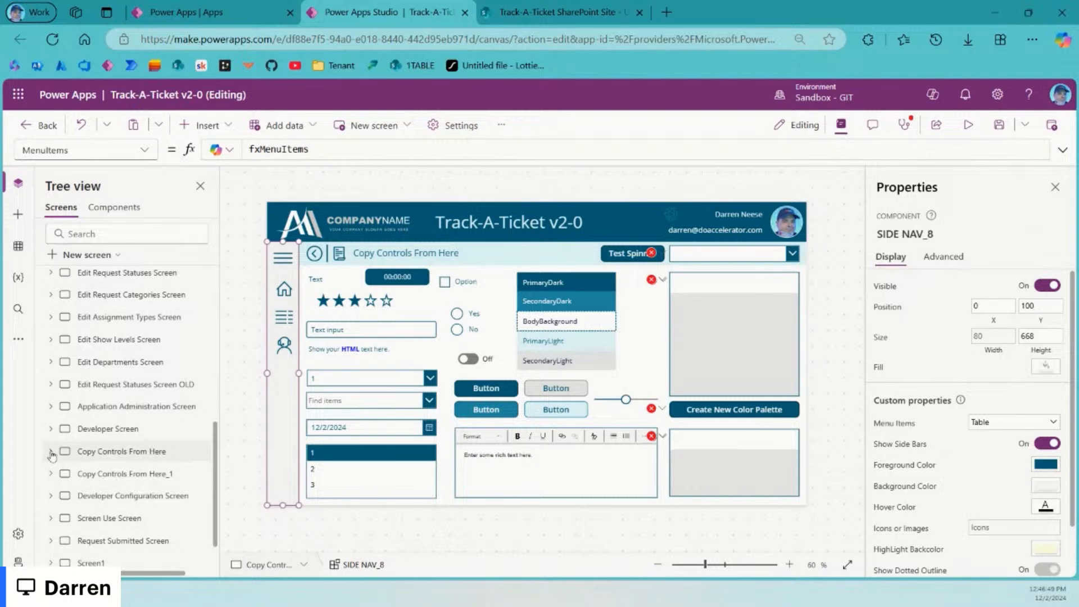
Step: Set the MenuItems formula of the side navigation on the Copy Controls From Here_1 screen to fxMenuItems
click(140, 478)
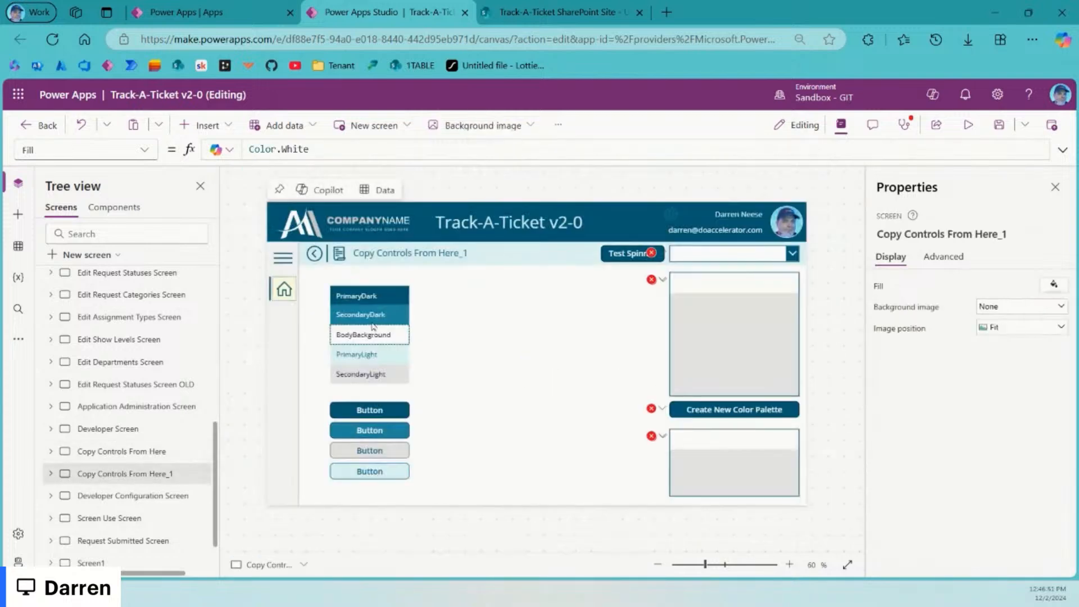
click(282, 265)
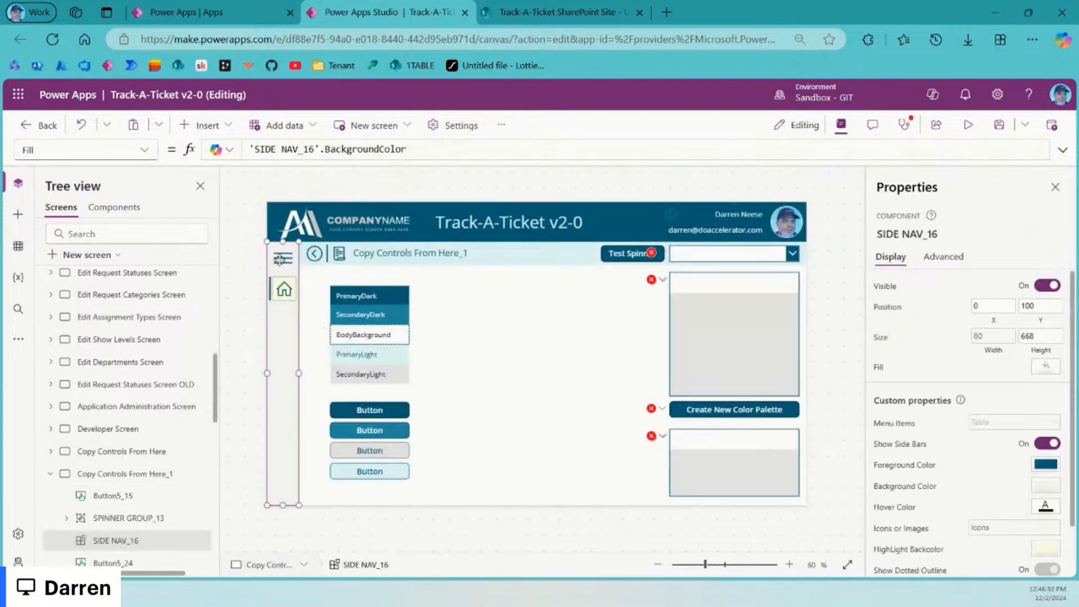
click(908, 426)
key(ctrl+a)
key(ctrl+v)
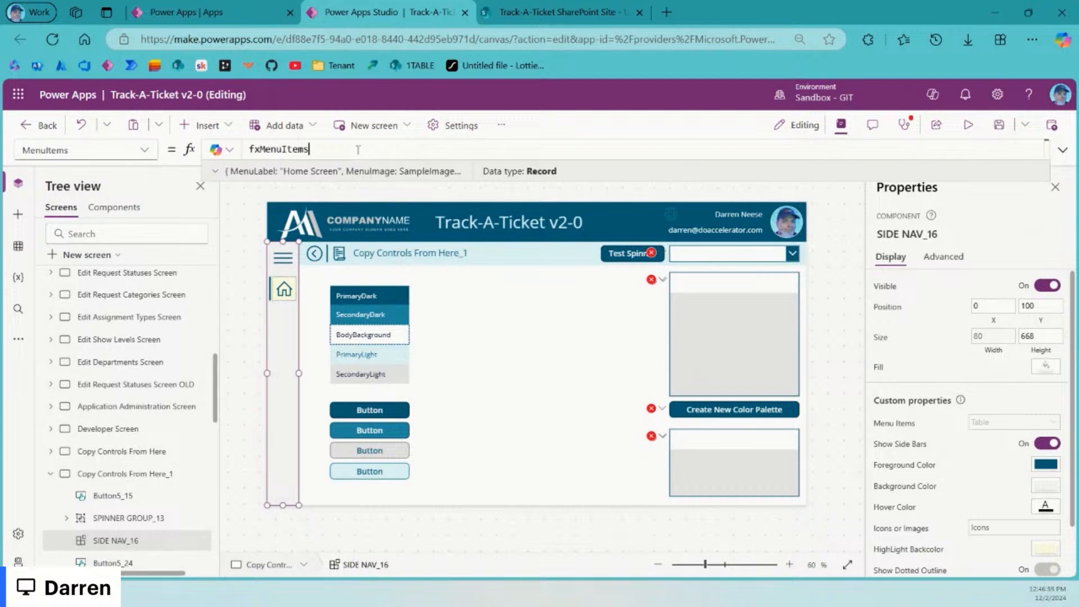
click(50, 474)
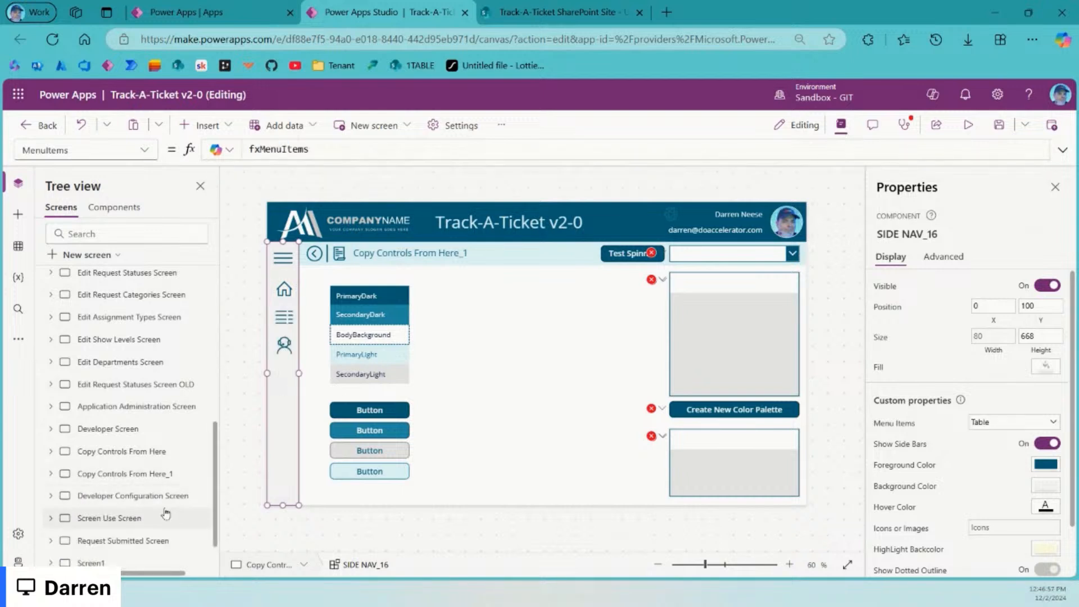
Step: Open the MenuItems formula of the Developer Configuration Screen's side navigation for editing
click(133, 496)
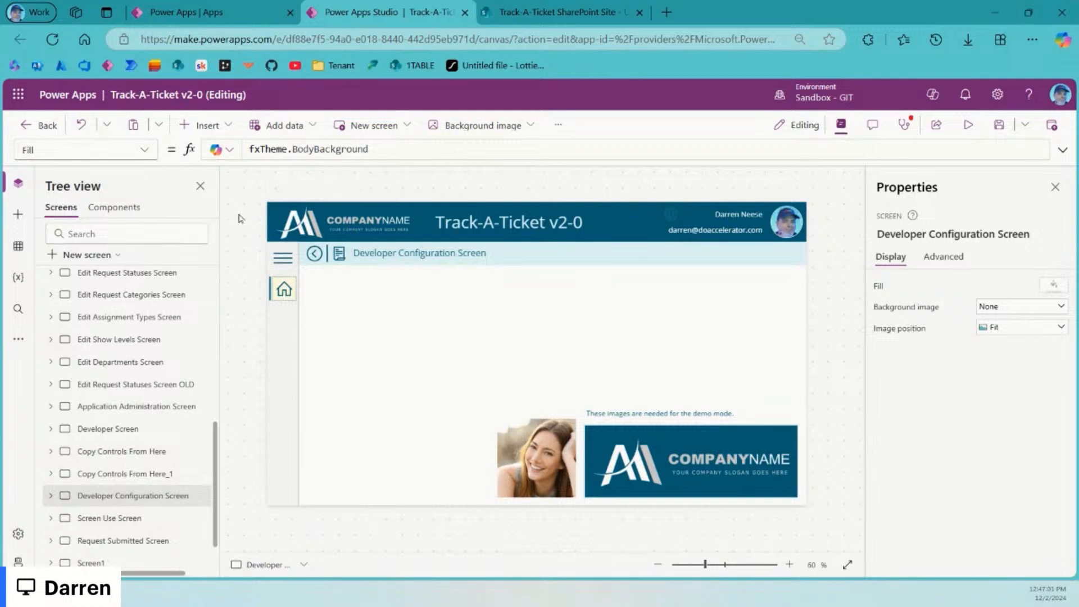
click(287, 284)
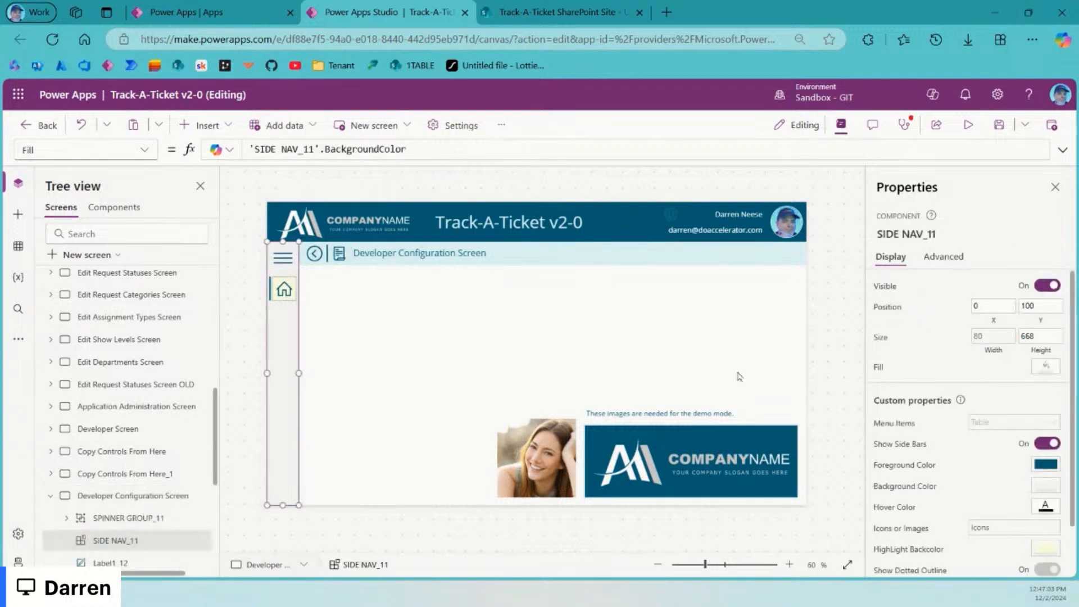
click(894, 423)
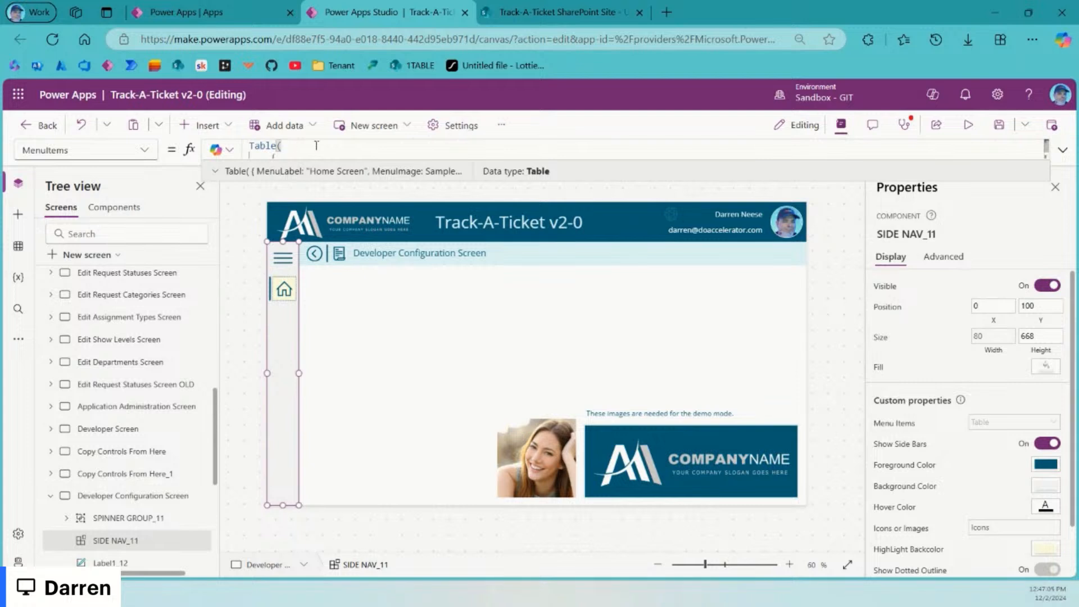
Step: Set the MenuItems property of the Developer Configuration Screen's side navigation to fxMenuItems and check the screen
key(ctrl+a)
key(ctrl+v)
scroll(97, 431, down, 1)
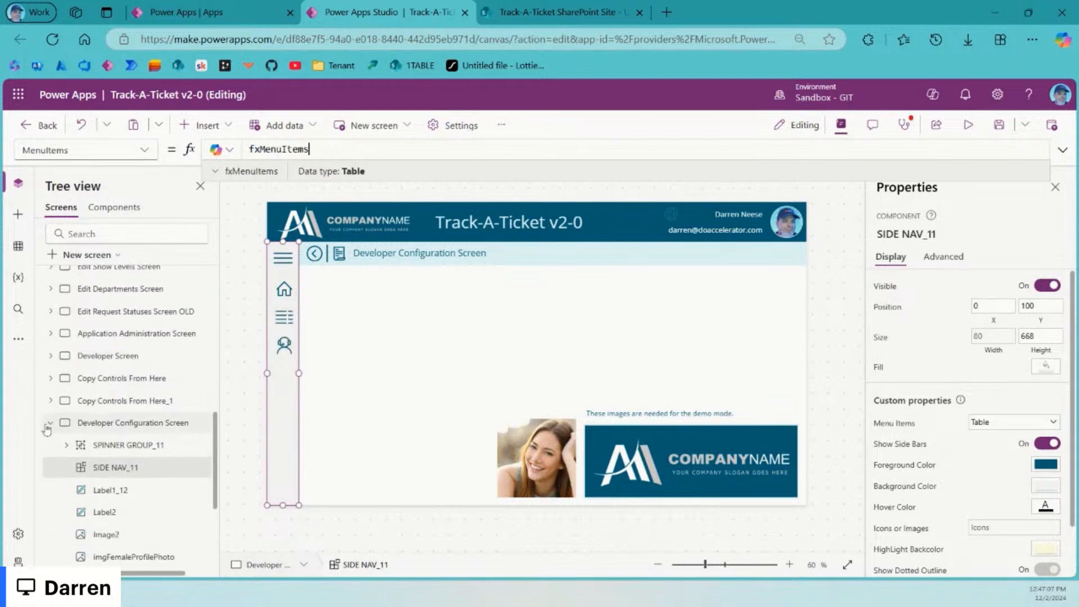
click(48, 424)
click(149, 450)
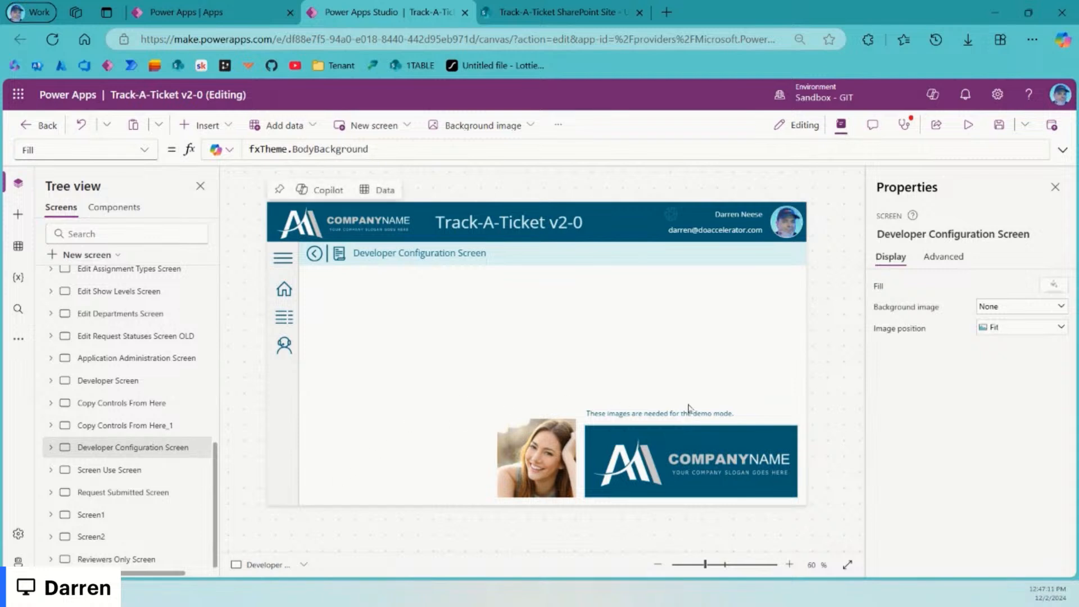
click(293, 284)
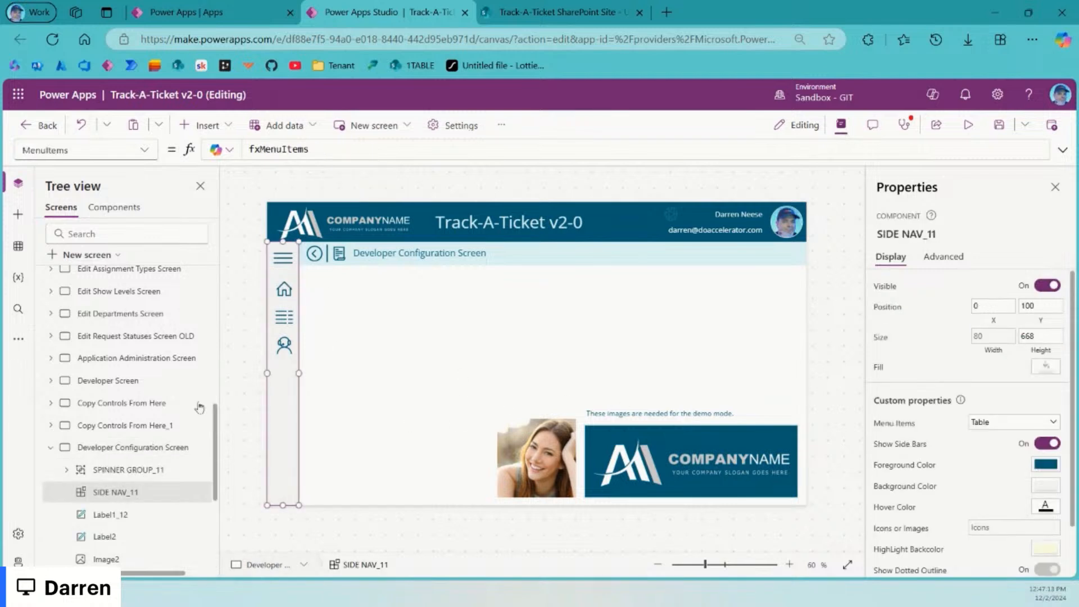
click(47, 448)
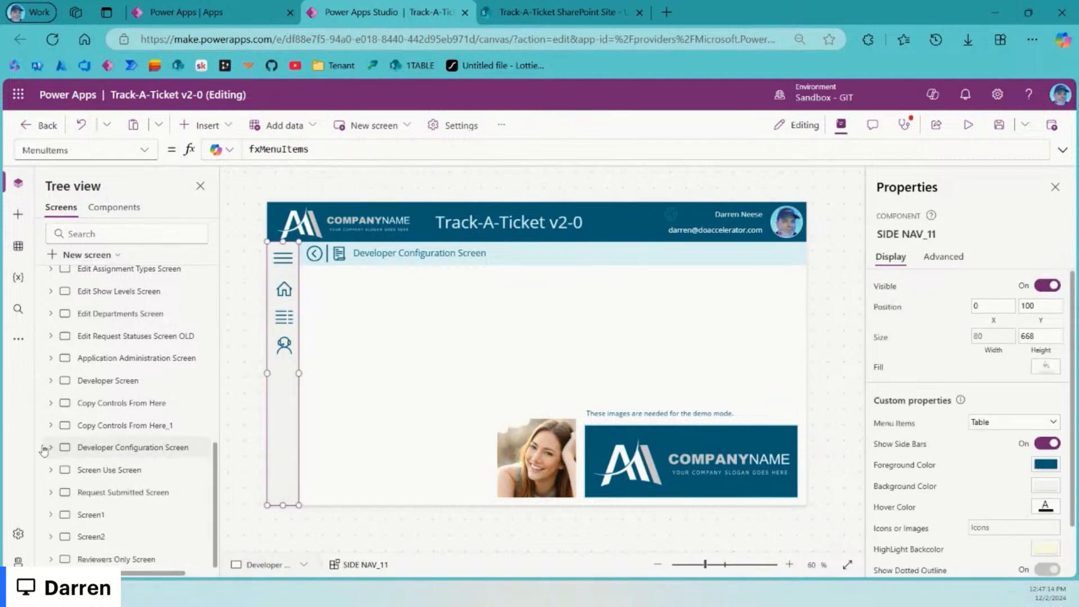
Step: Set the MenuItems property of the Screen Use Screen's side navigation to fxMenuItems
click(140, 474)
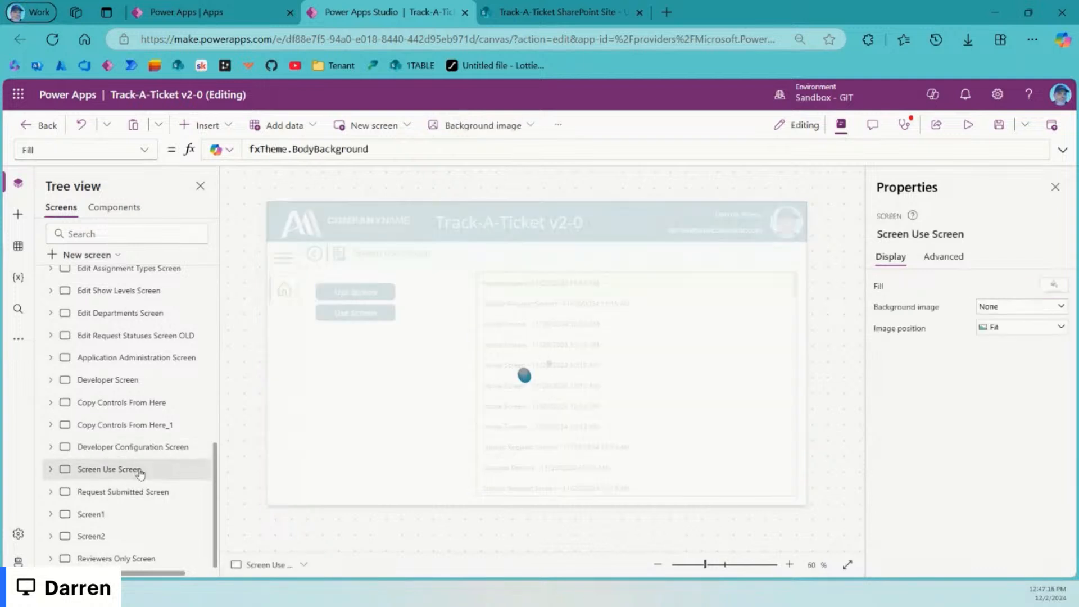
click(285, 292)
click(894, 424)
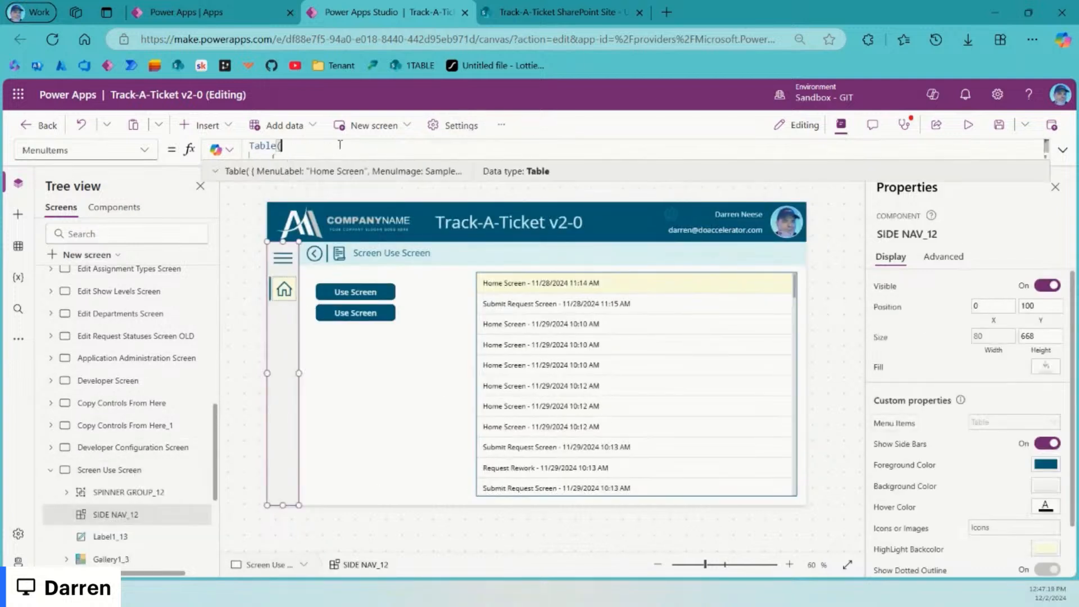
click(51, 474)
Step: Check Request Submitted Screen, Screen1 and Screen2 for a side navigation component
click(124, 495)
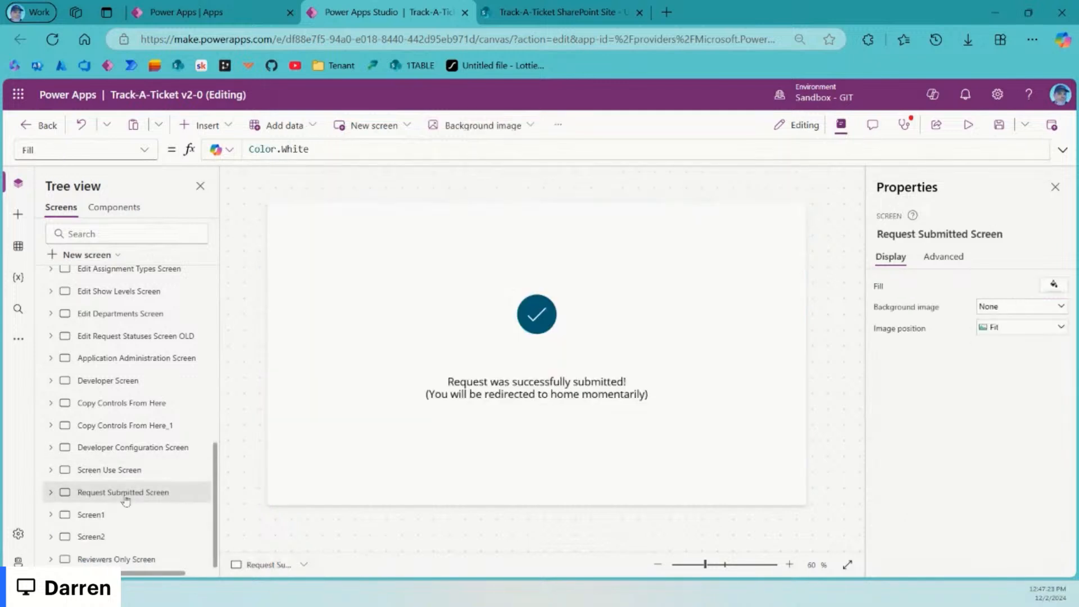
click(117, 517)
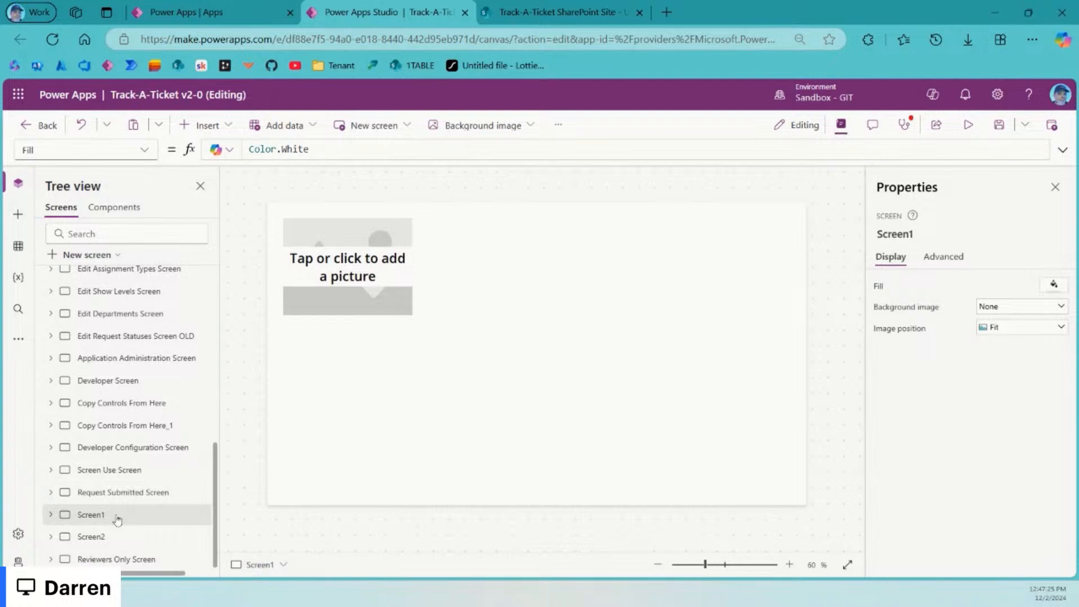
click(116, 538)
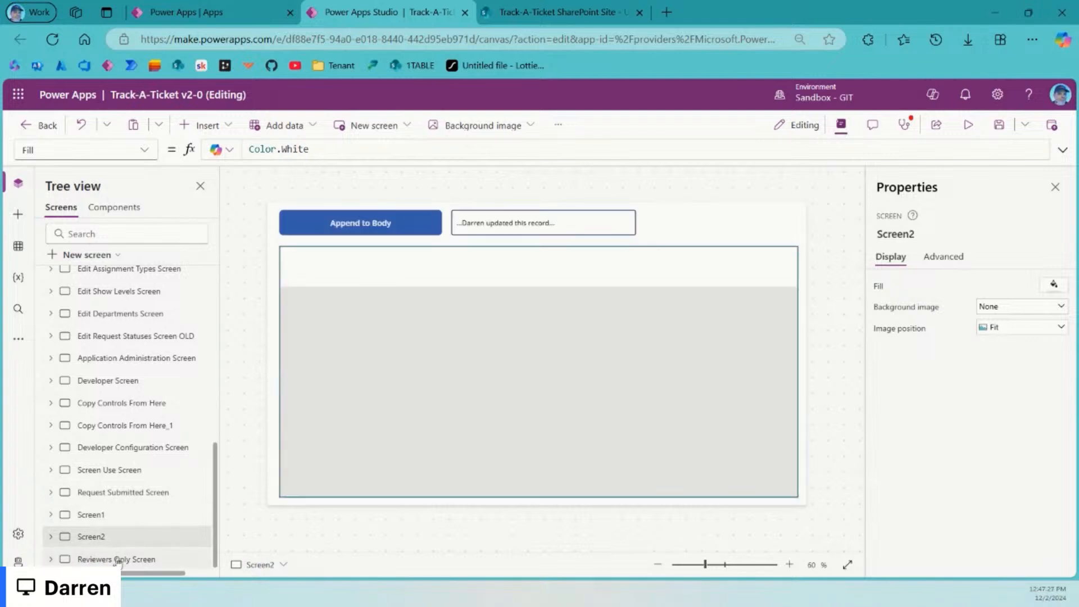
Step: Set the MenuItems property of the Reviewers Only Screen's side navigation to fxMenuItems and save the app
click(117, 561)
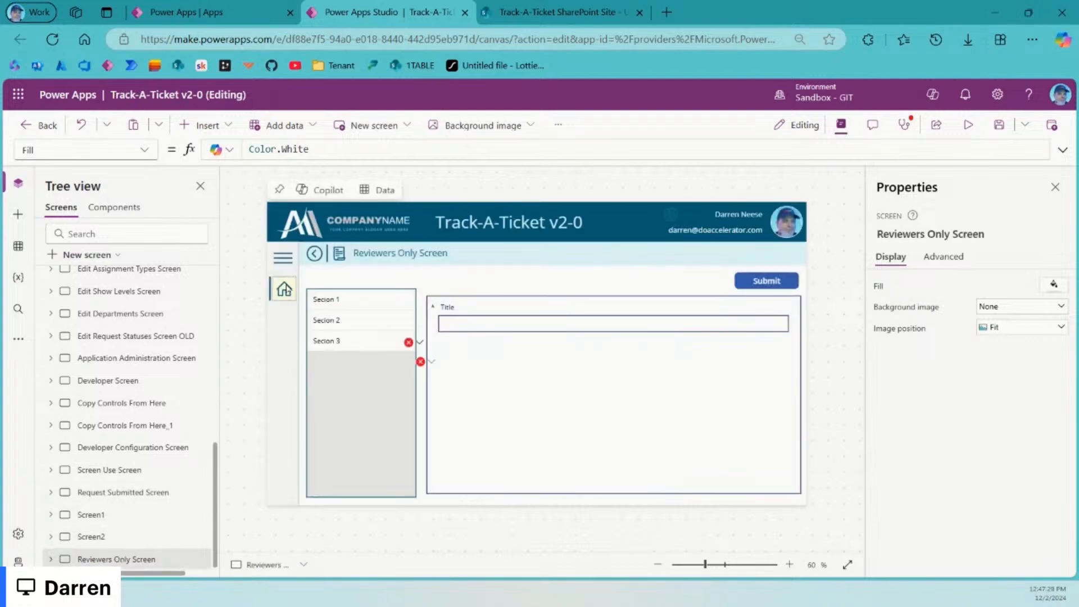
click(288, 288)
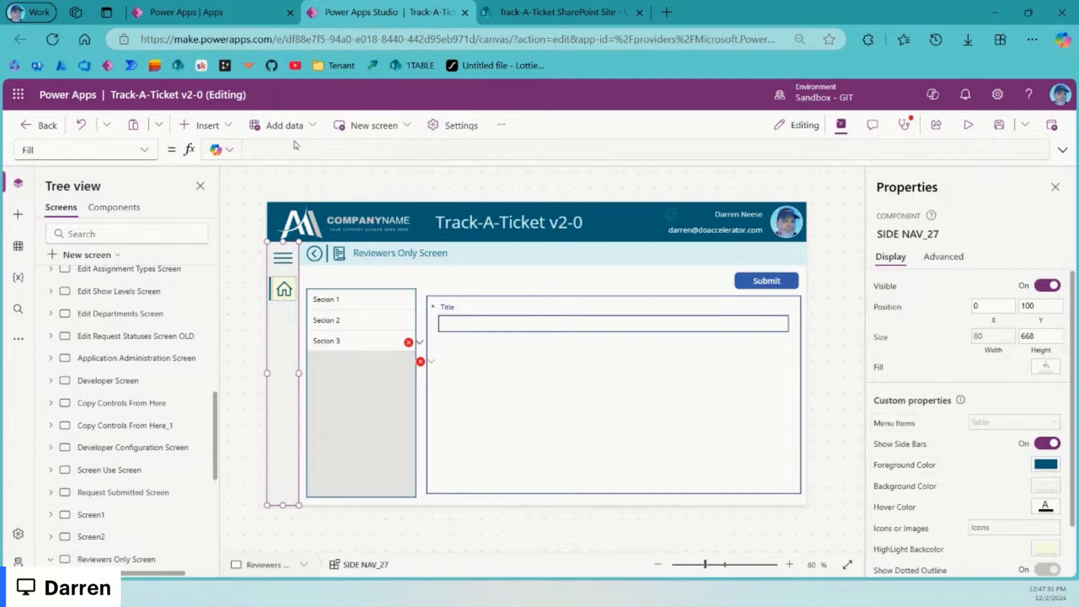
click(893, 427)
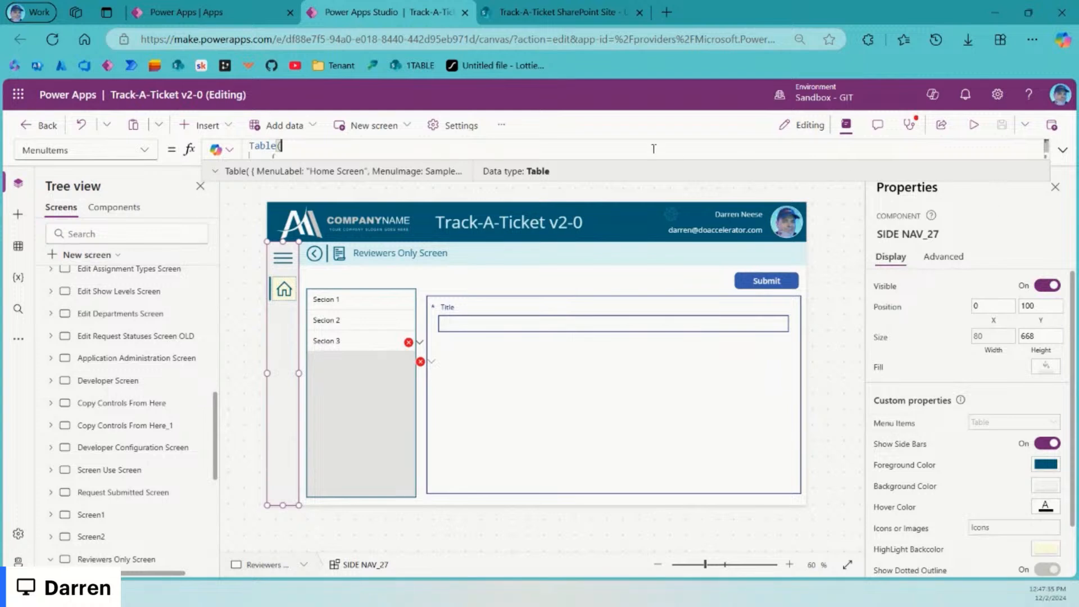
key(ctrl+a)
text(fxMenuItems)
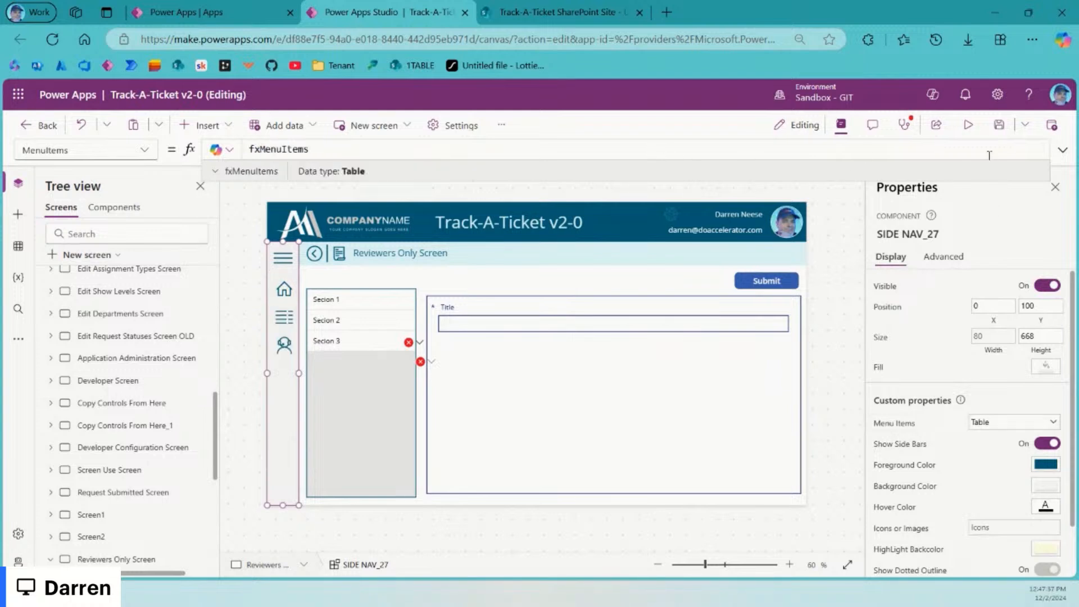
click(1001, 126)
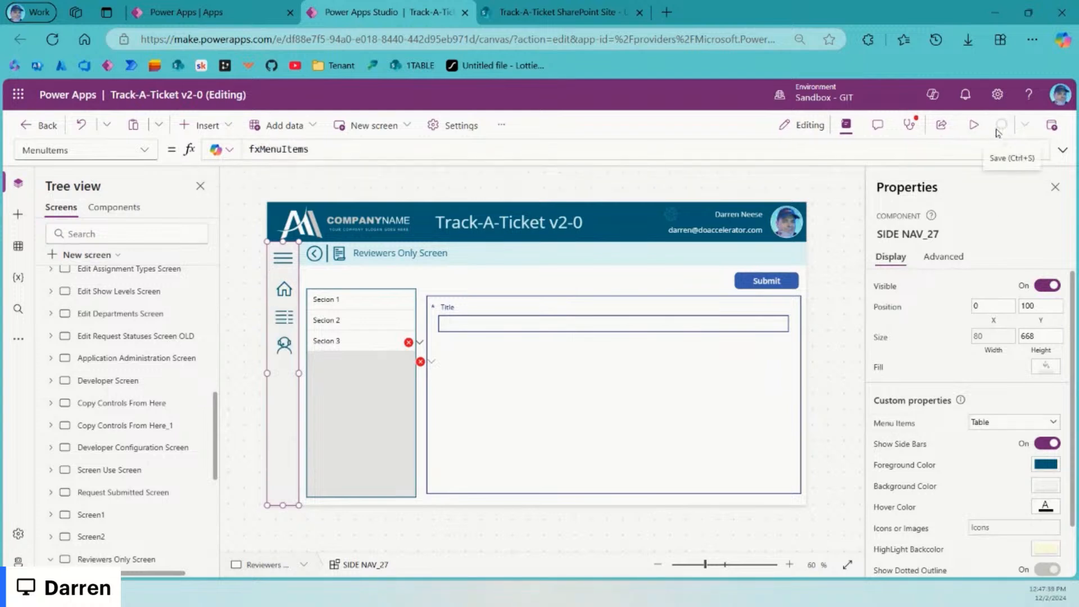
Step: Delete the tenant domain text control beside the theme dropdown on the Home Screen
scroll(141, 393, up, 10)
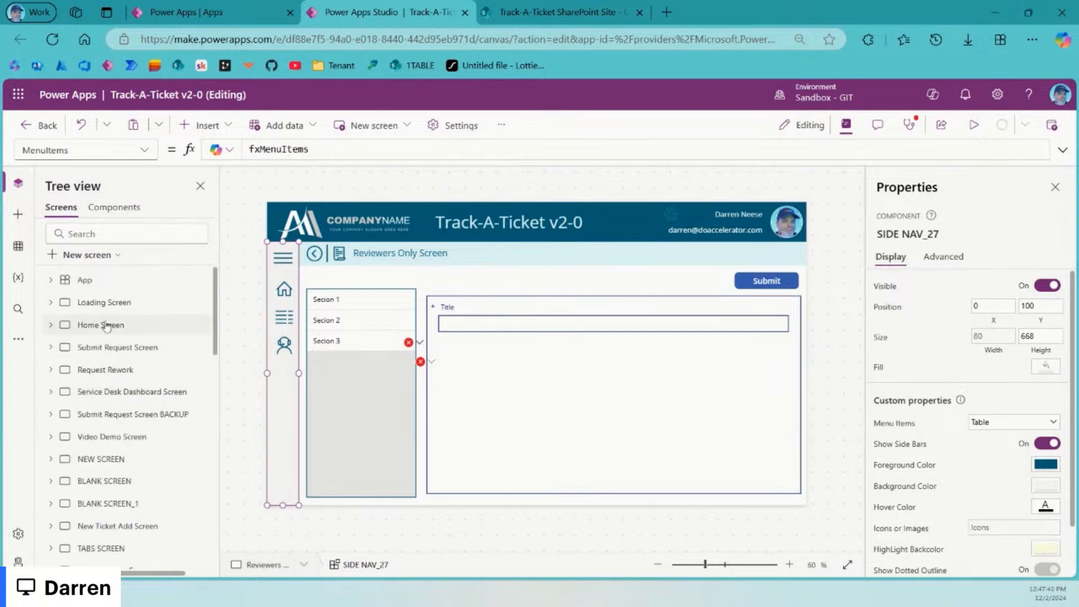
click(101, 325)
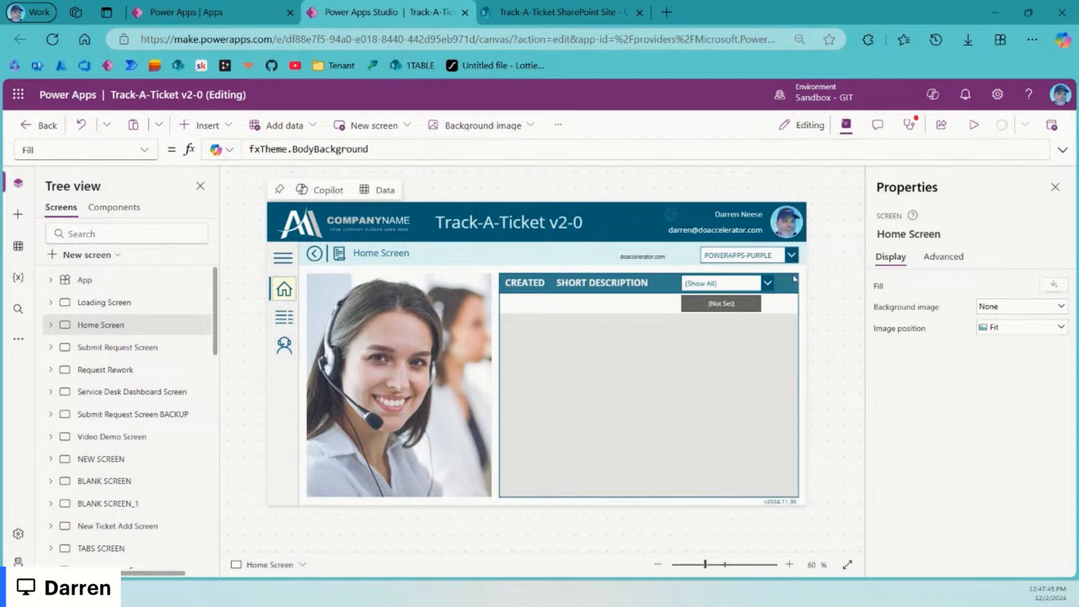
click(635, 262)
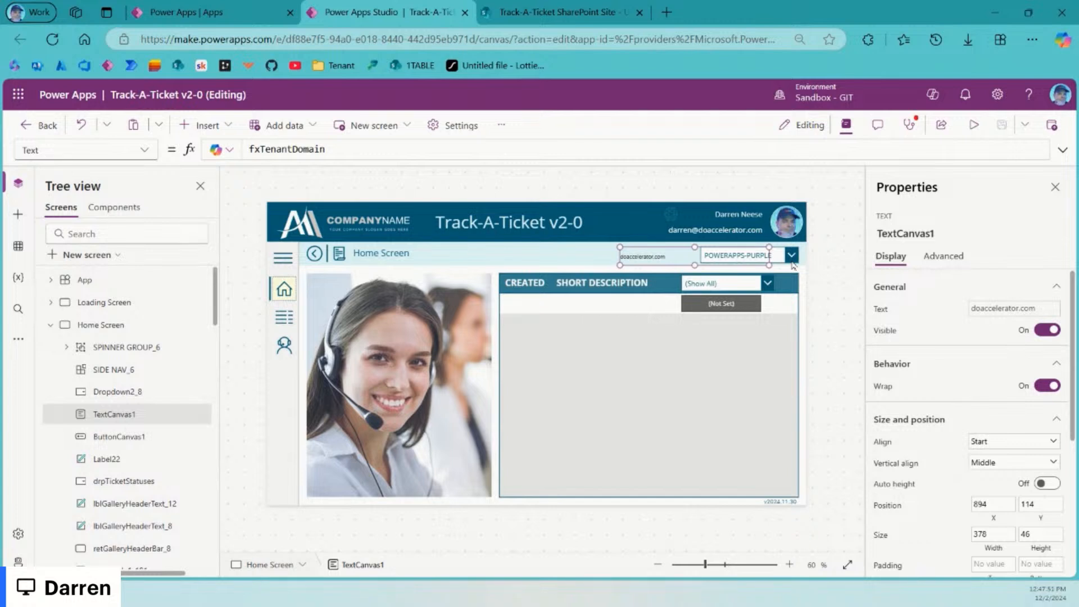
key(Delete)
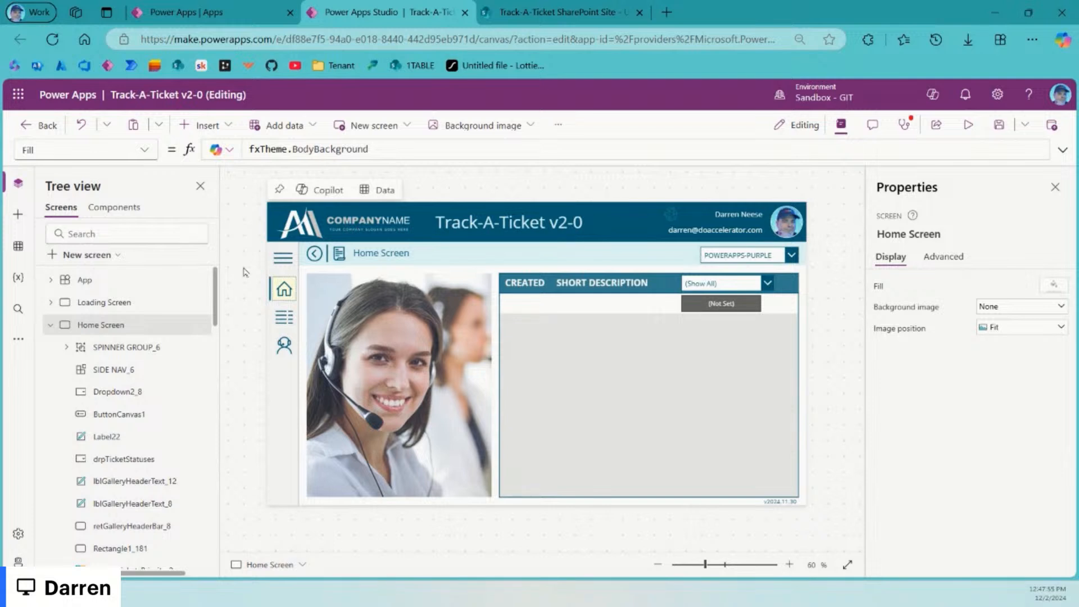
Step: Delete the hidden "Testing..." label Label1_5 from the Loading Screen
click(51, 304)
click(50, 303)
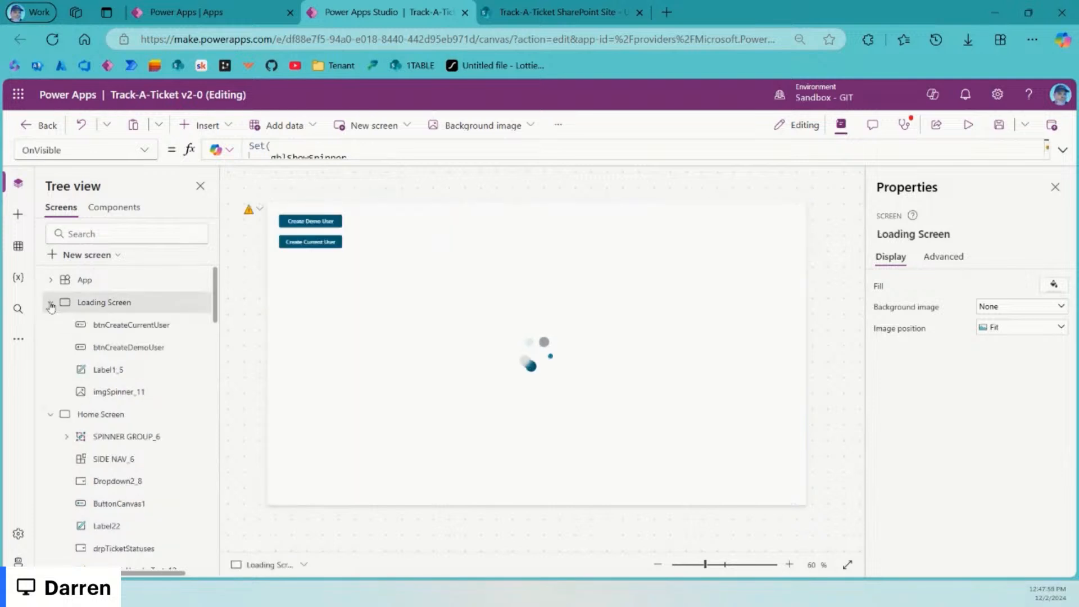
click(109, 371)
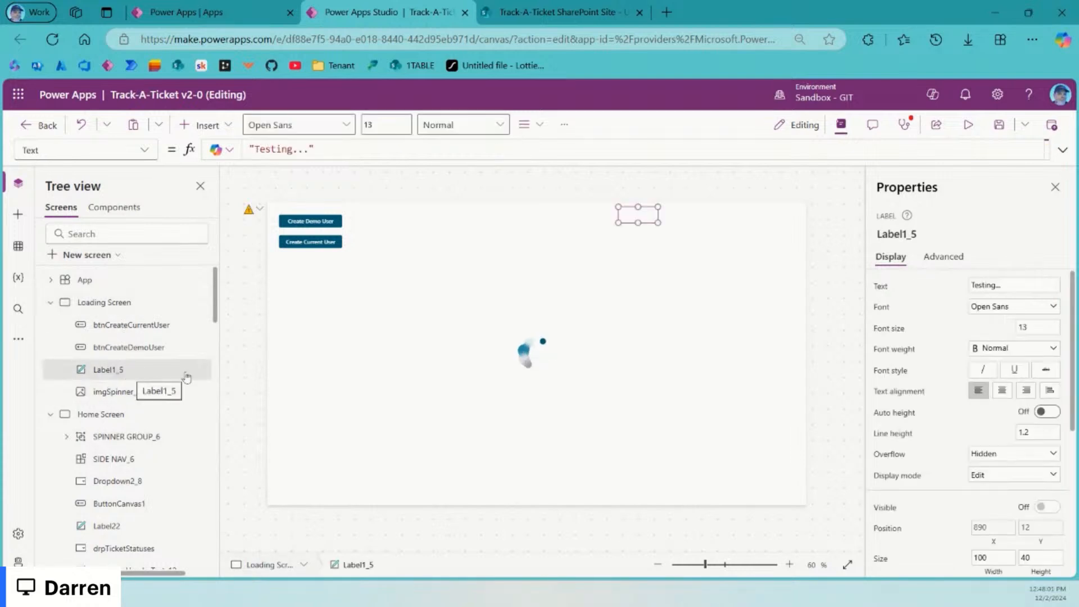
right_click(105, 371)
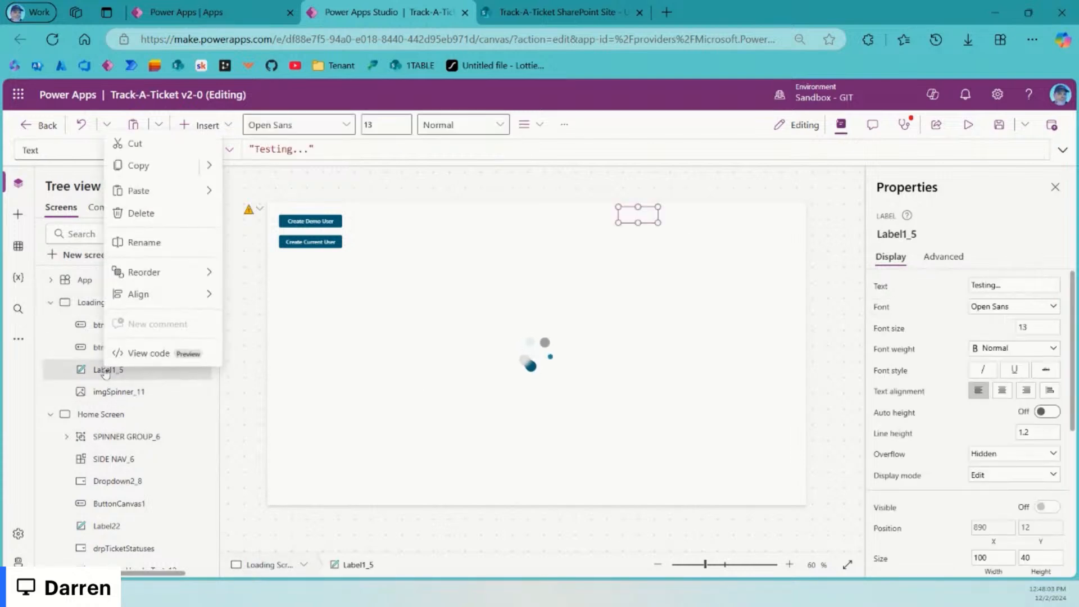
click(140, 214)
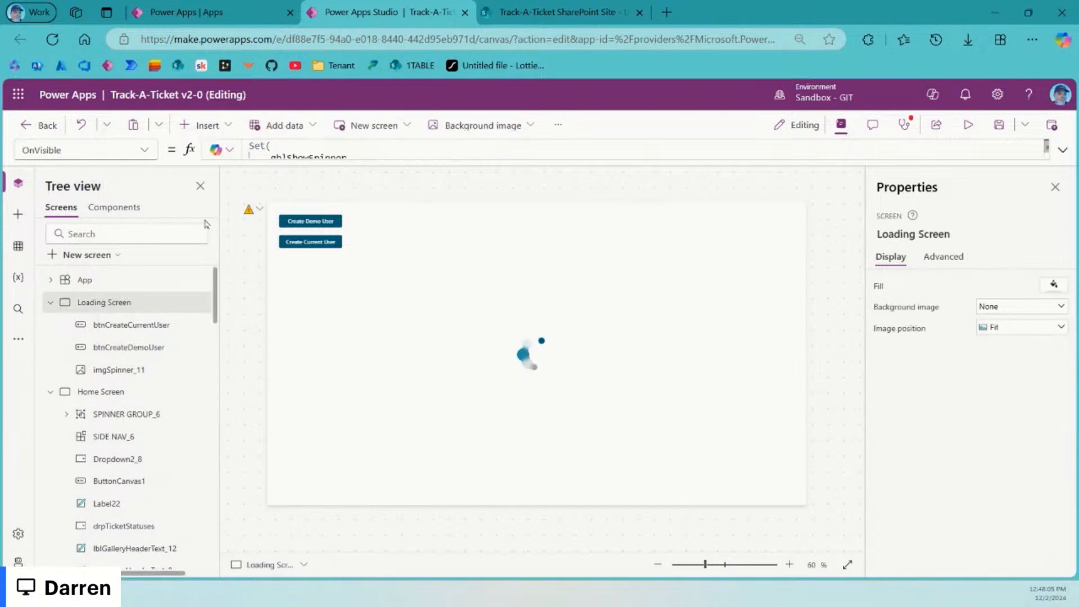
Step: Insert a timer on the Loading Screen and place it below the Create Current User button, at about X 30, Y 152
click(107, 376)
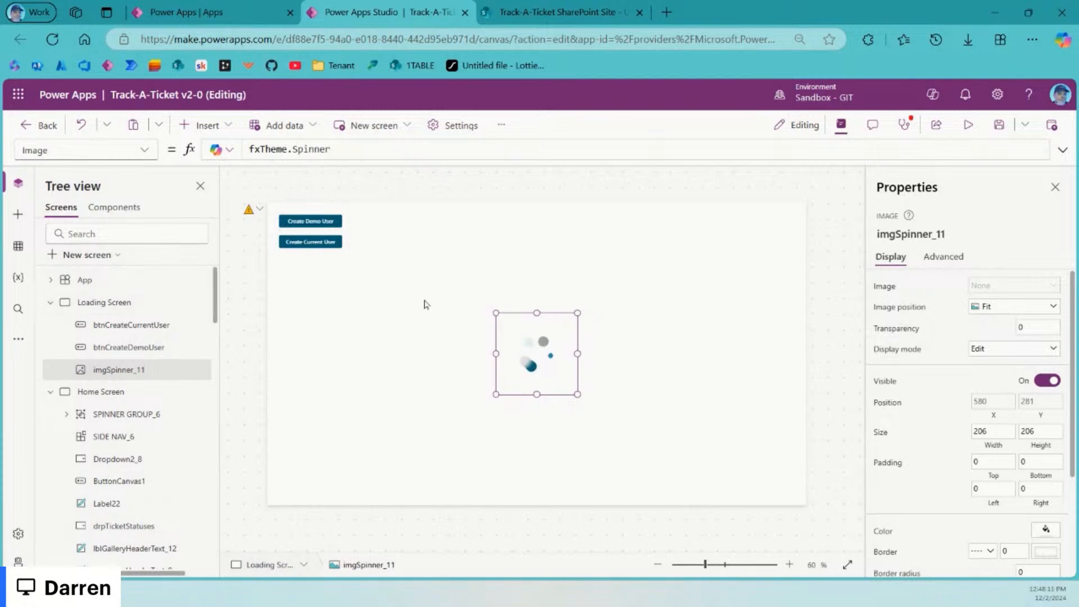
click(231, 129)
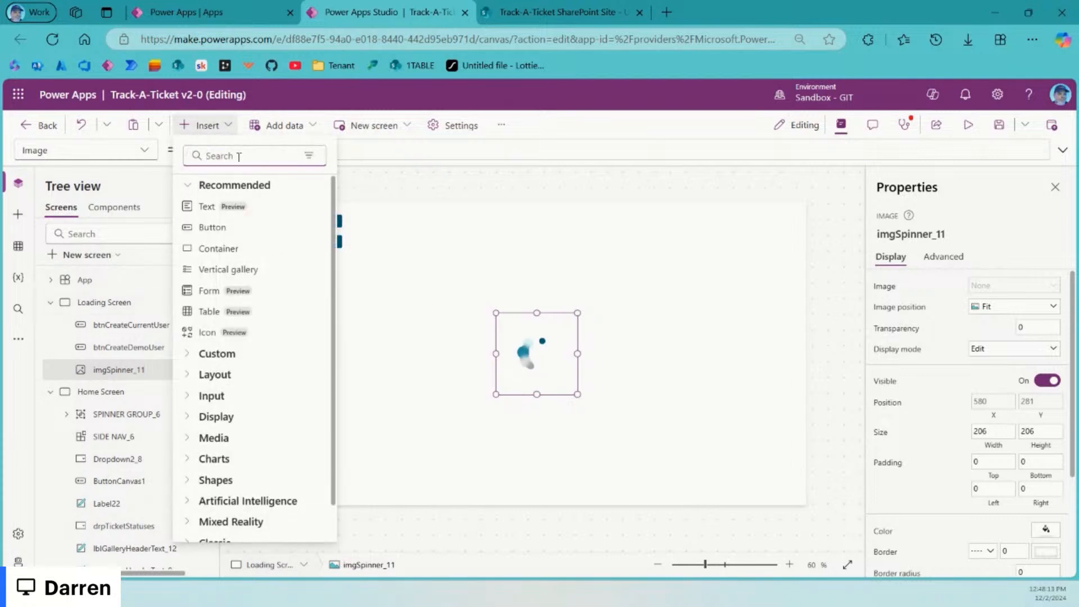
text(timer)
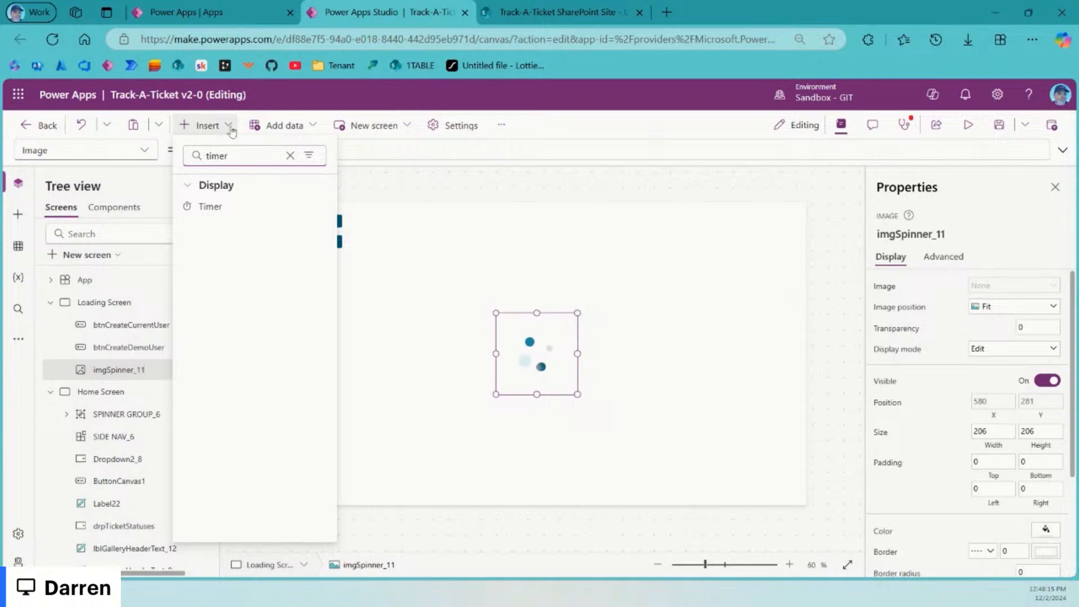
click(233, 207)
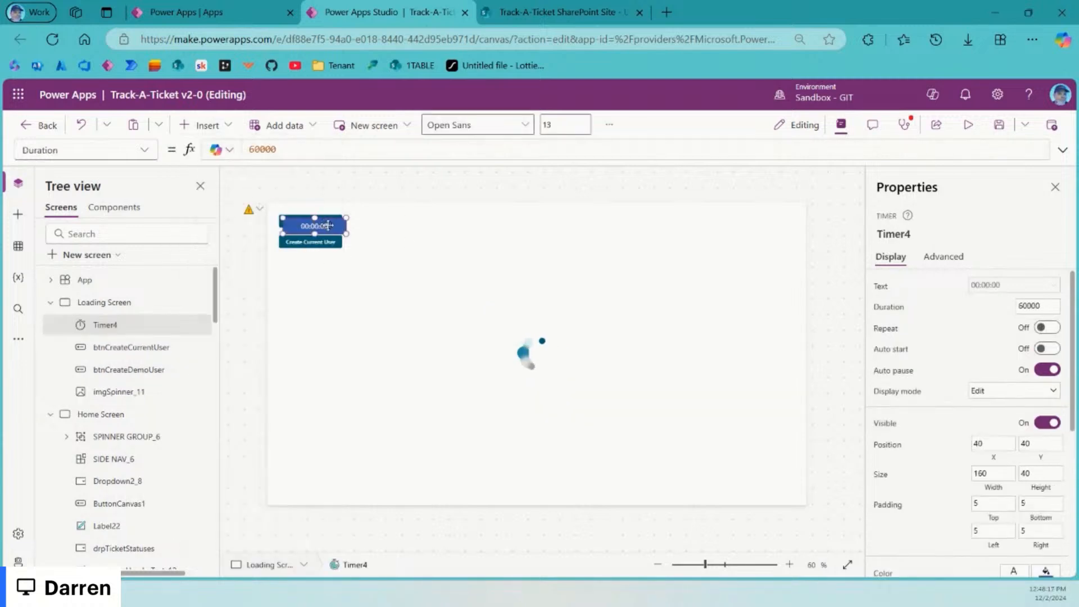
drag(322, 223, 323, 269)
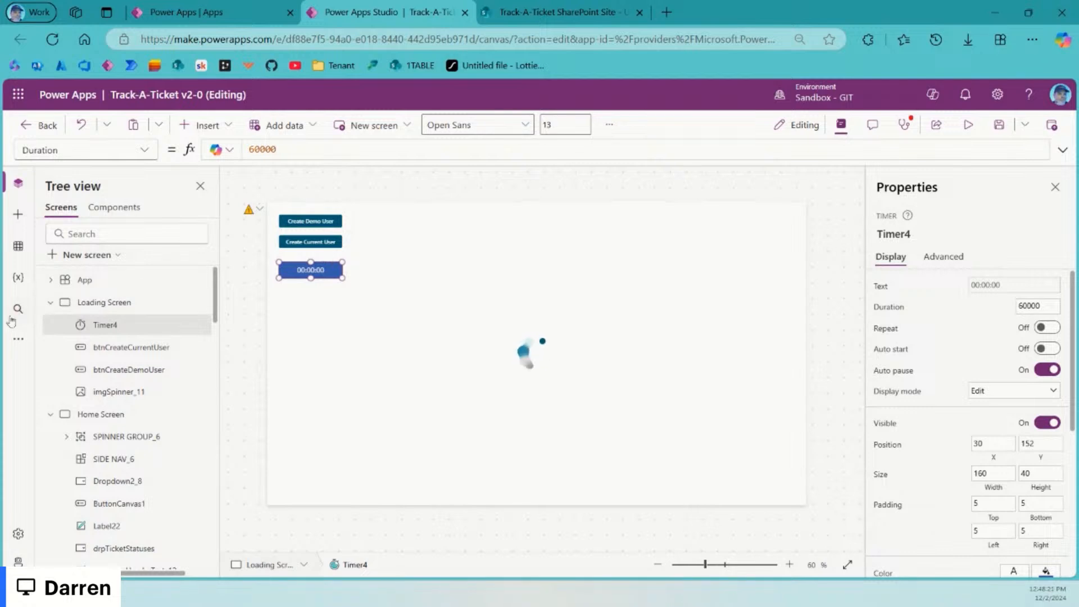
Step: Review the app's themes, including Track_A_Ticket, and the additional commands available for the Loading Screen
click(18, 339)
click(92, 349)
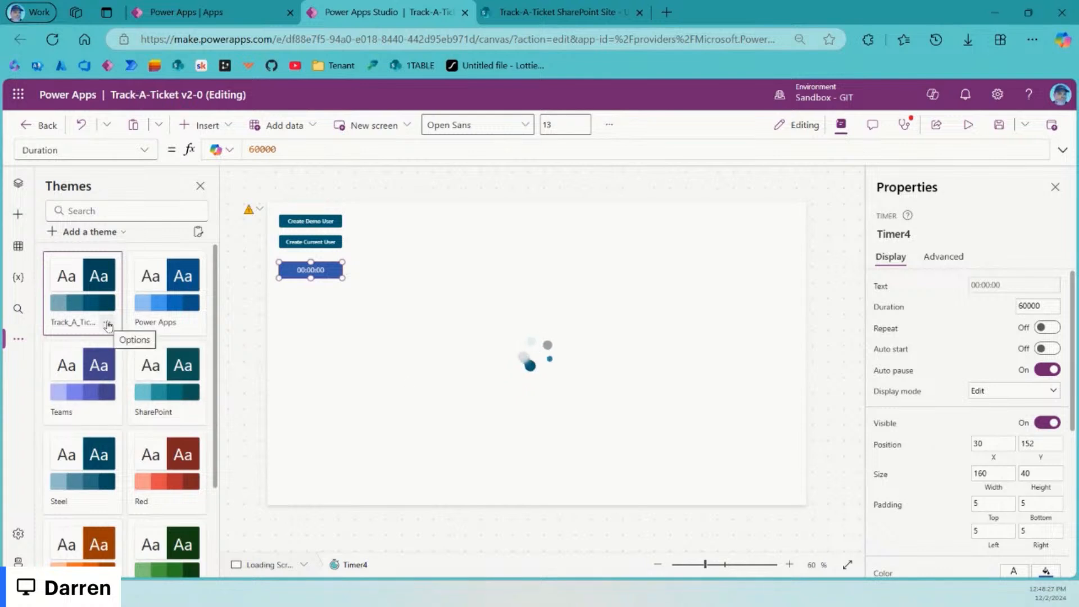
click(441, 372)
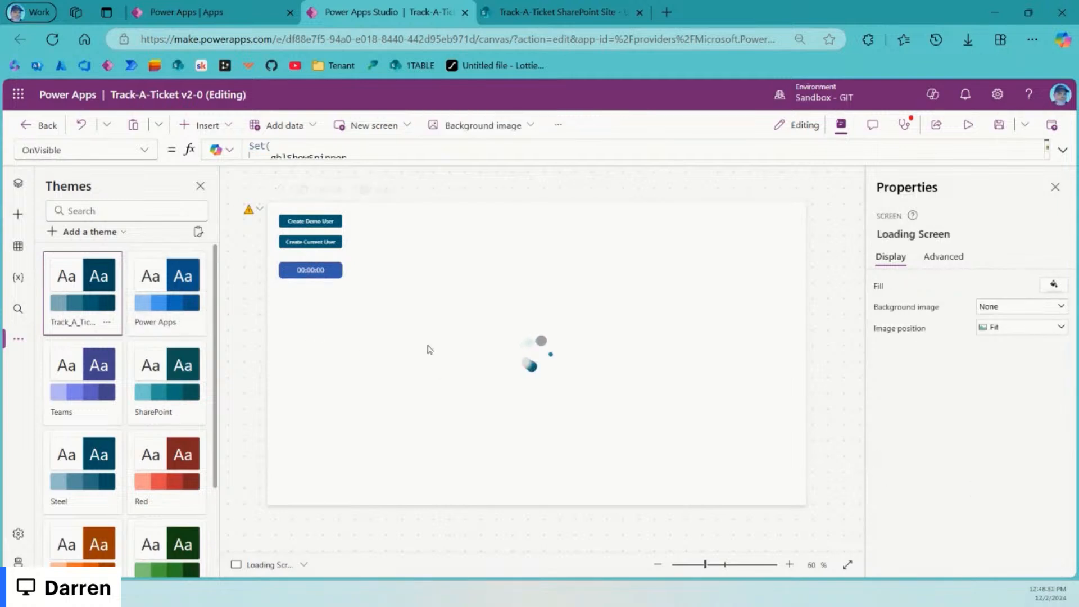
click(560, 126)
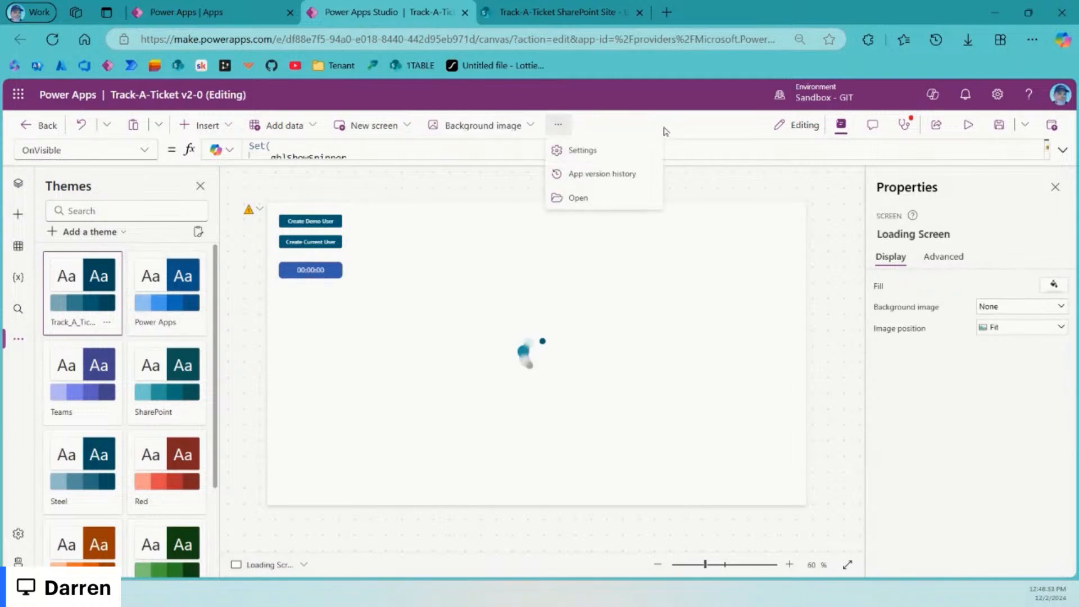
click(339, 358)
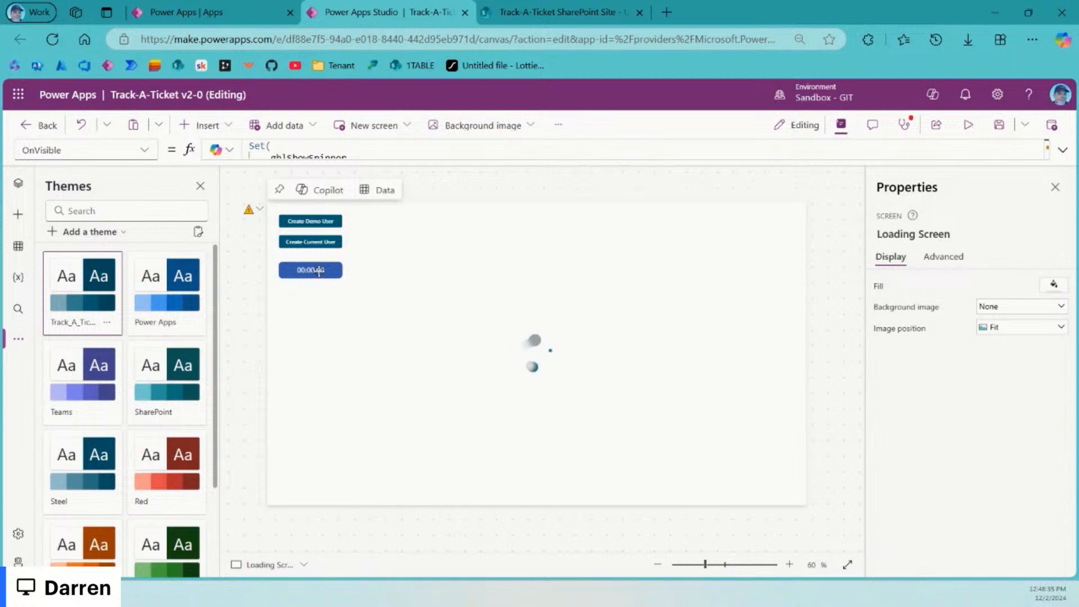
Step: Set the Fill property of the Loading Screen's timer to fxTheme.PrimaryDark
click(319, 272)
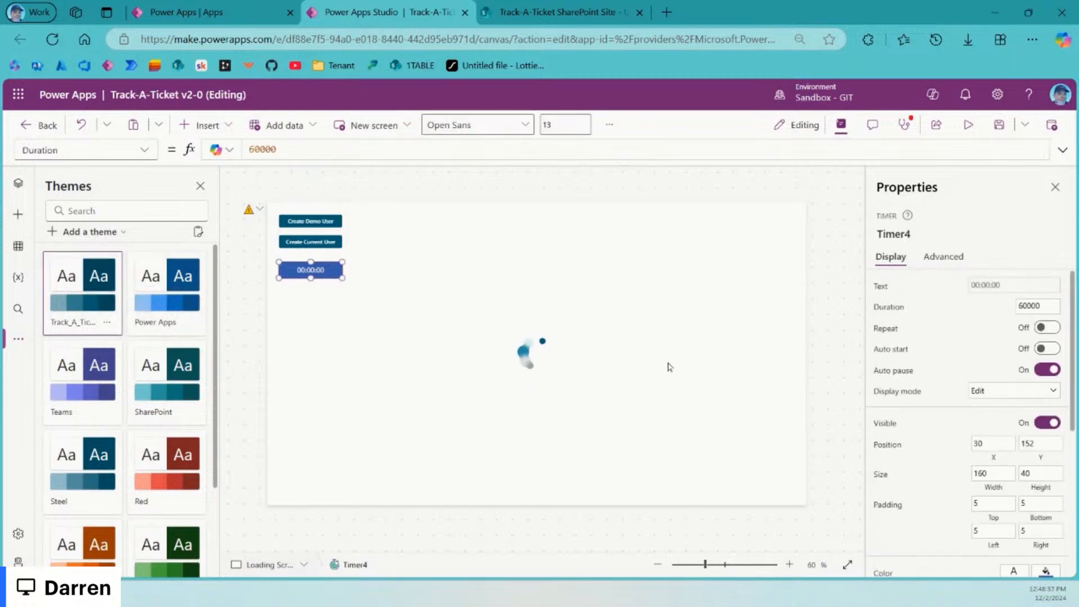
scroll(968, 486, down, 5)
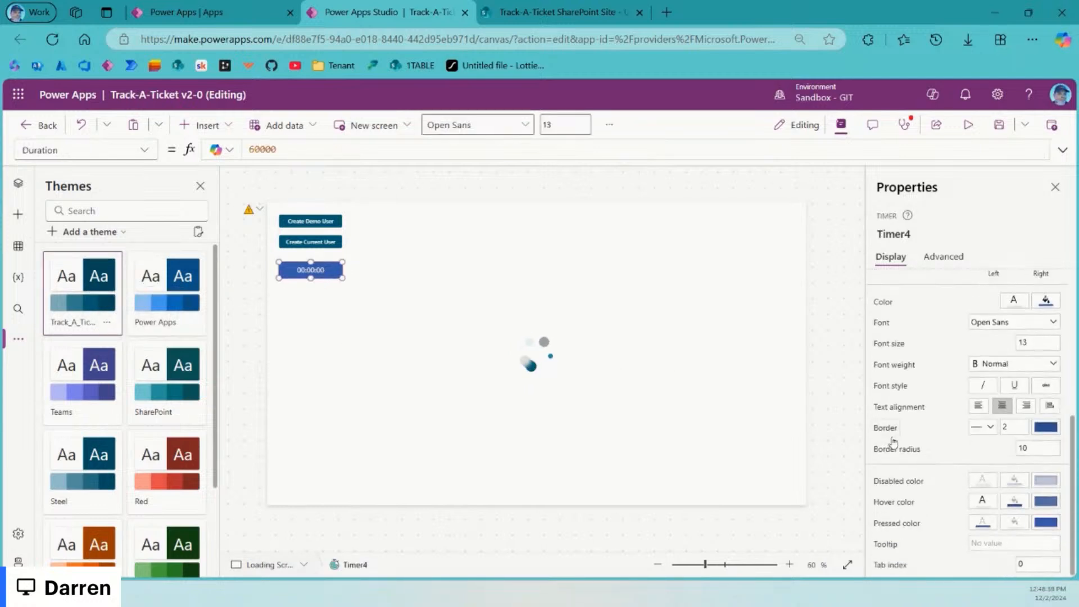
scroll(972, 475, up, 5)
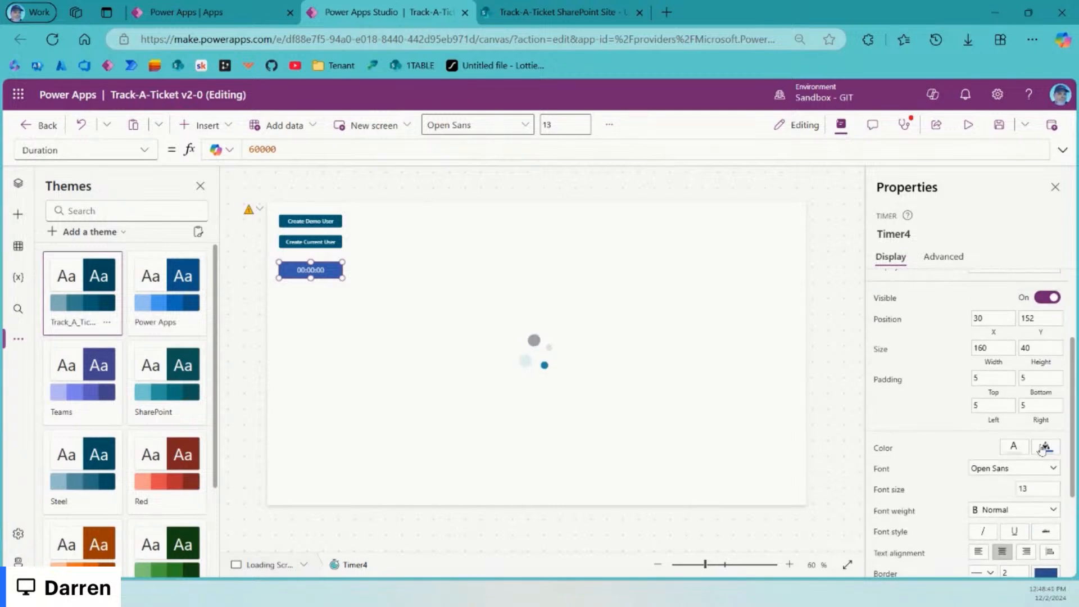
click(891, 451)
click(147, 150)
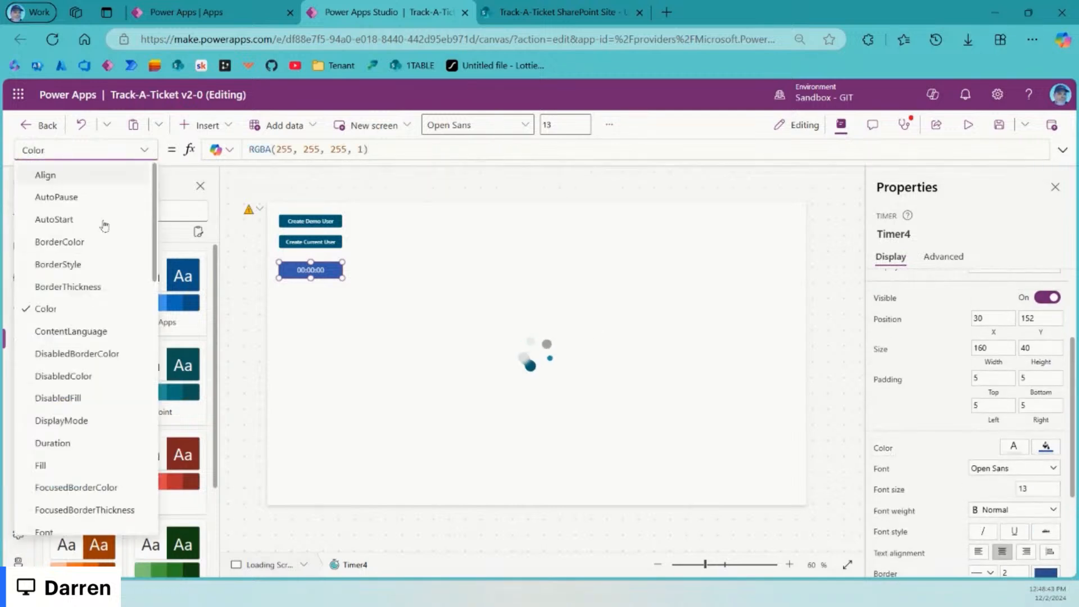
click(70, 464)
drag(388, 149, 203, 139)
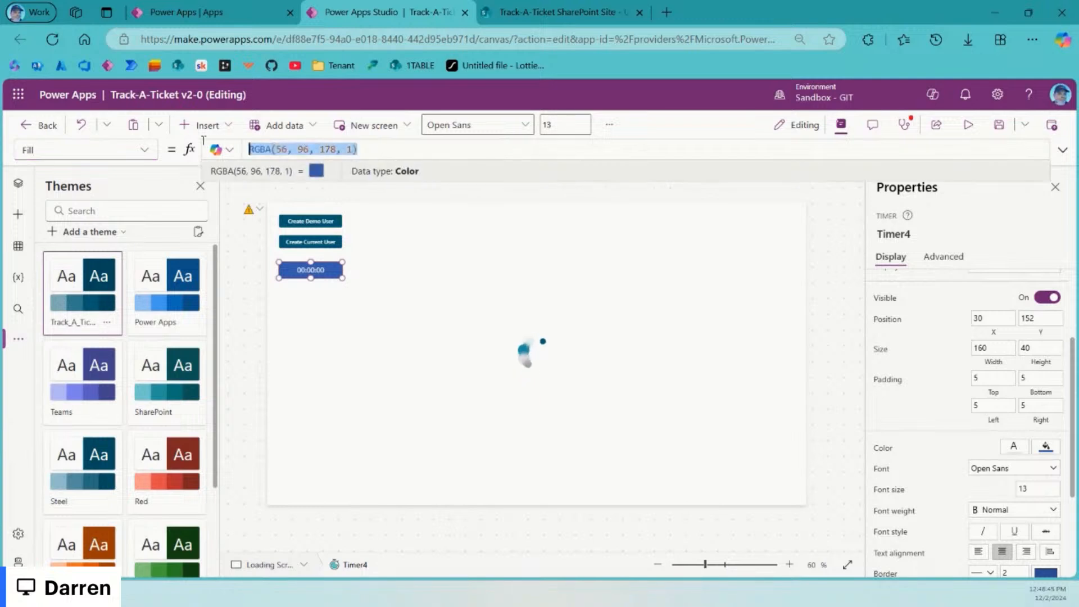
text(fxT)
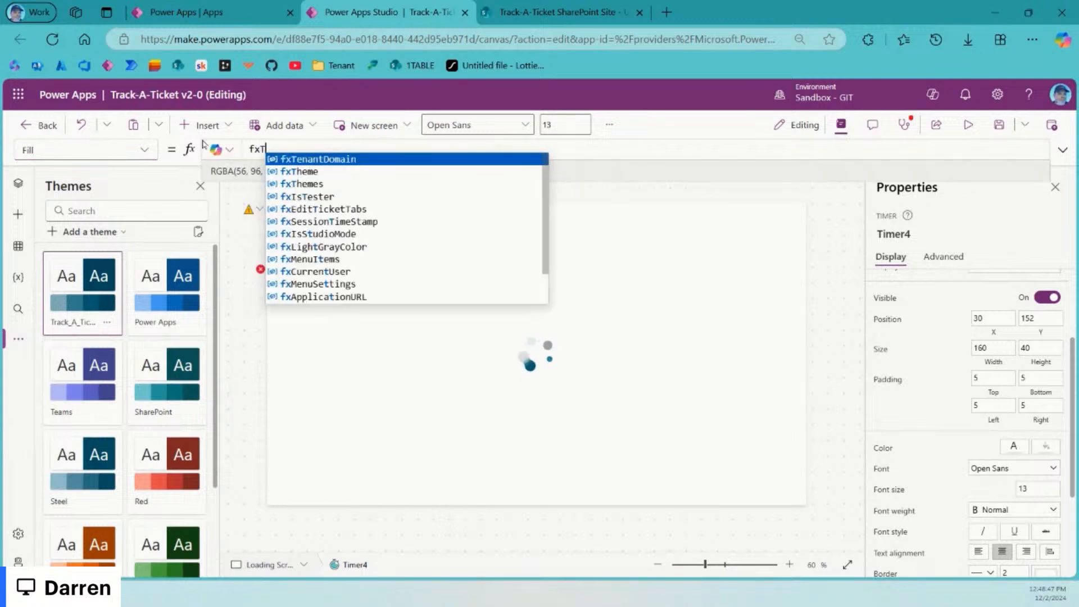
text(heme.PrimaryDark)
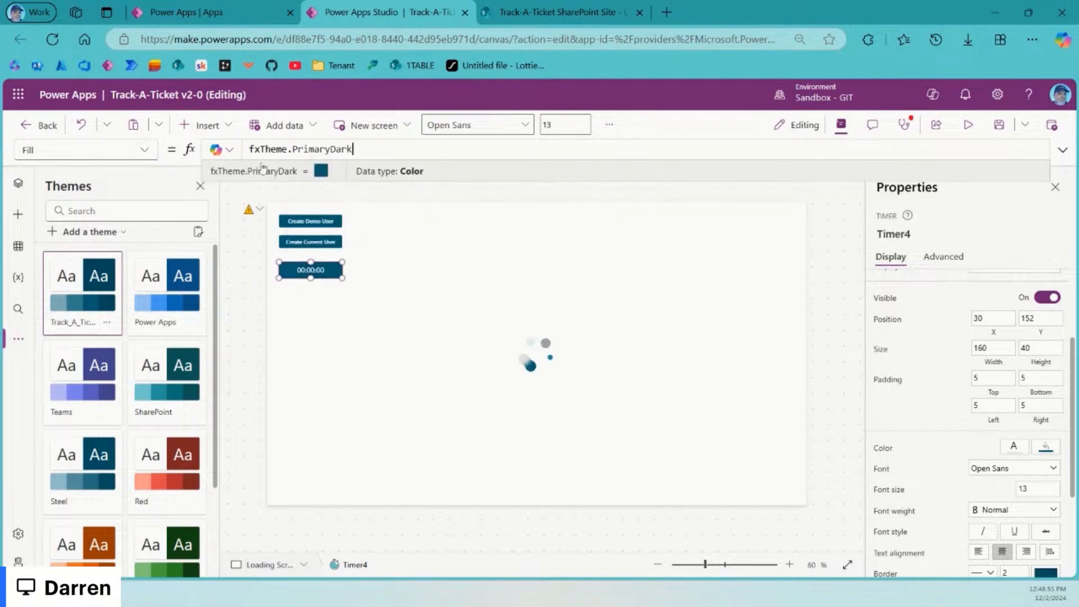
Step: Match the timer to the Create Current User button by setting its height to 32 and its font size to 12
click(327, 240)
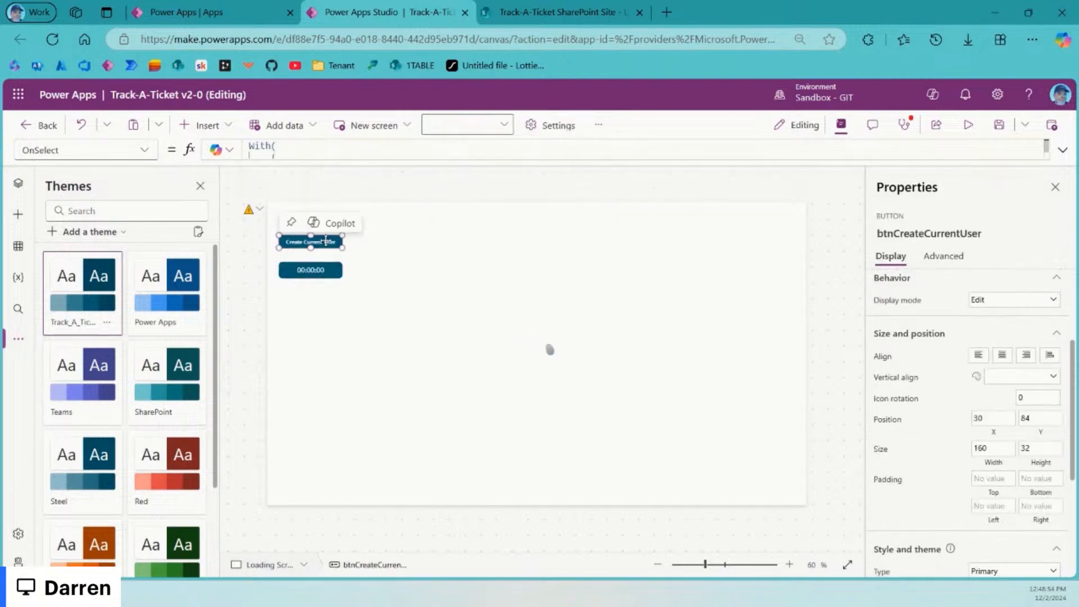
click(932, 230)
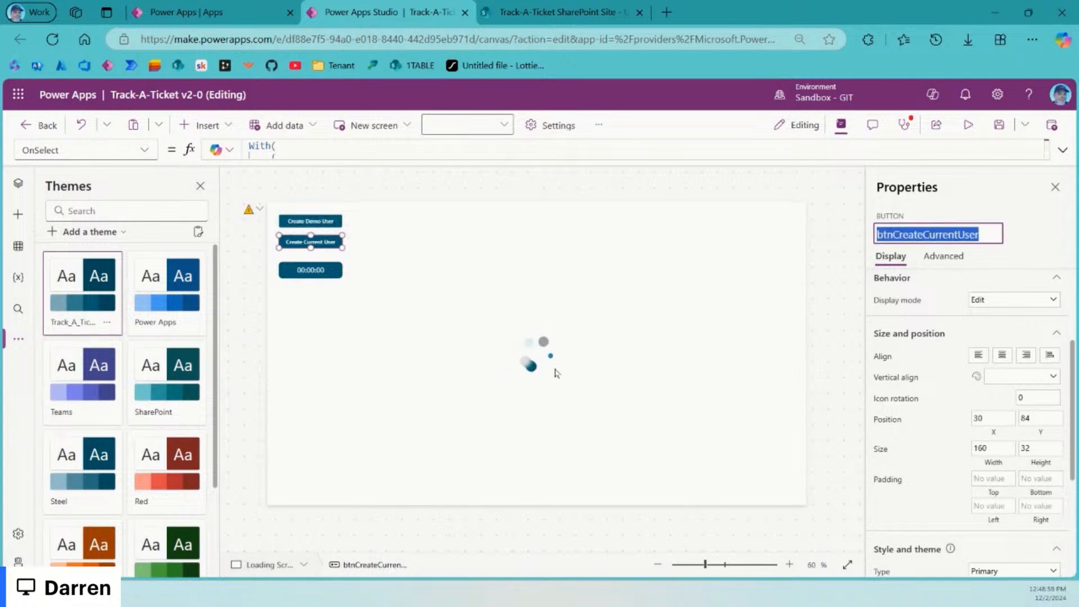
click(315, 275)
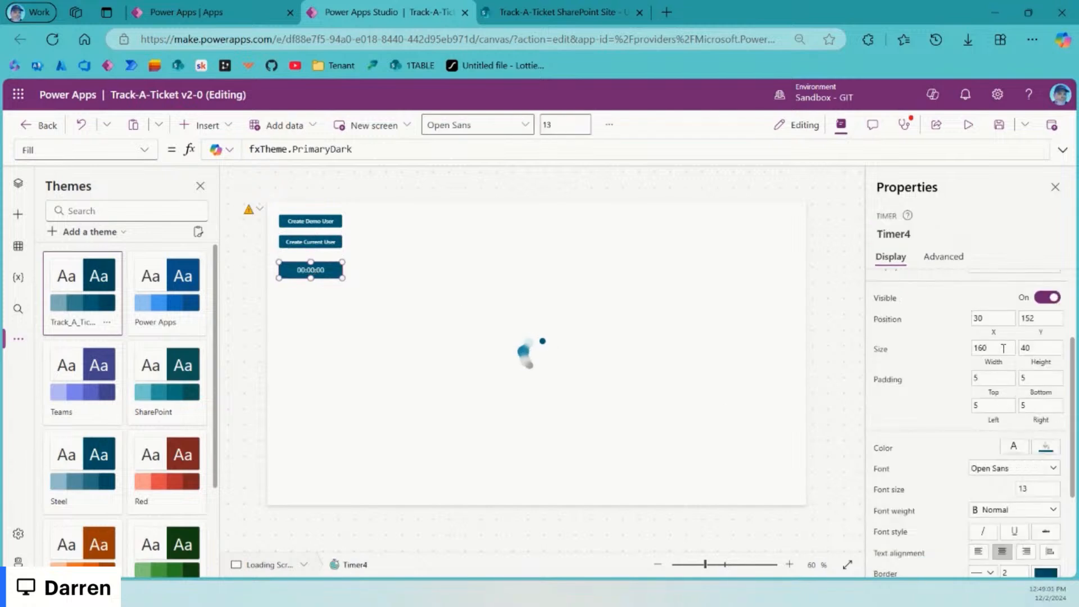
drag(1035, 348, 985, 347)
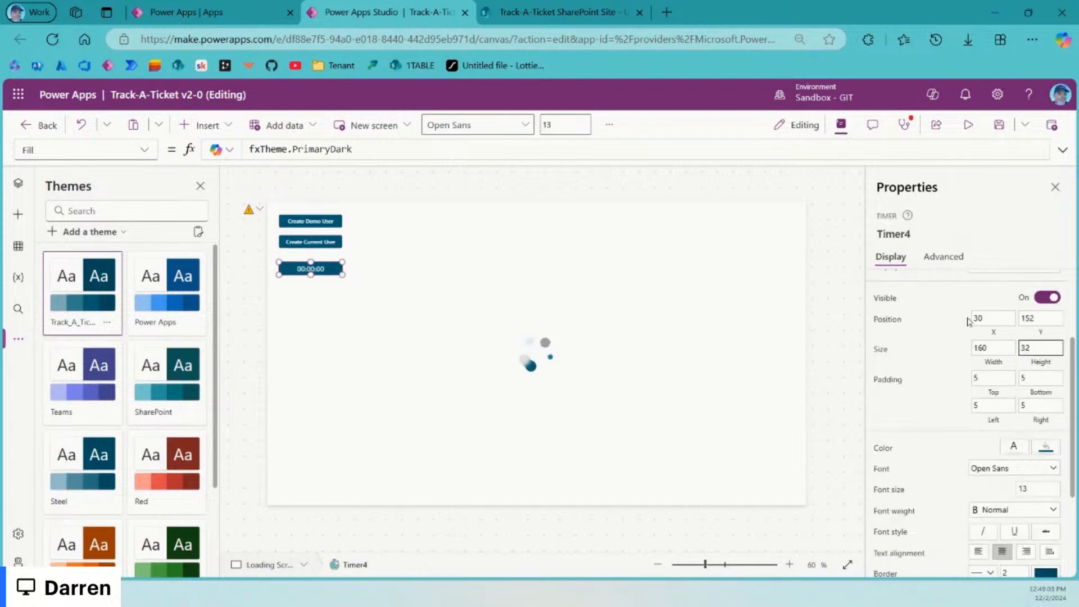
drag(1036, 490, 985, 491)
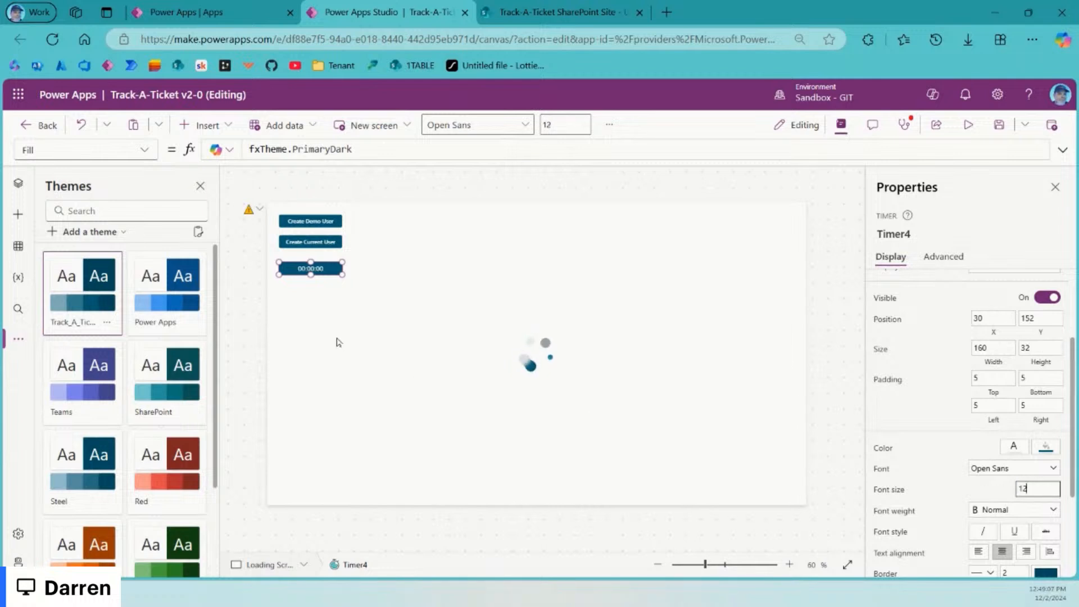
Step: Move the timer up to about Y 133 and distribute it vertically with the Create Demo User and Create Current User buttons
drag(329, 266, 330, 259)
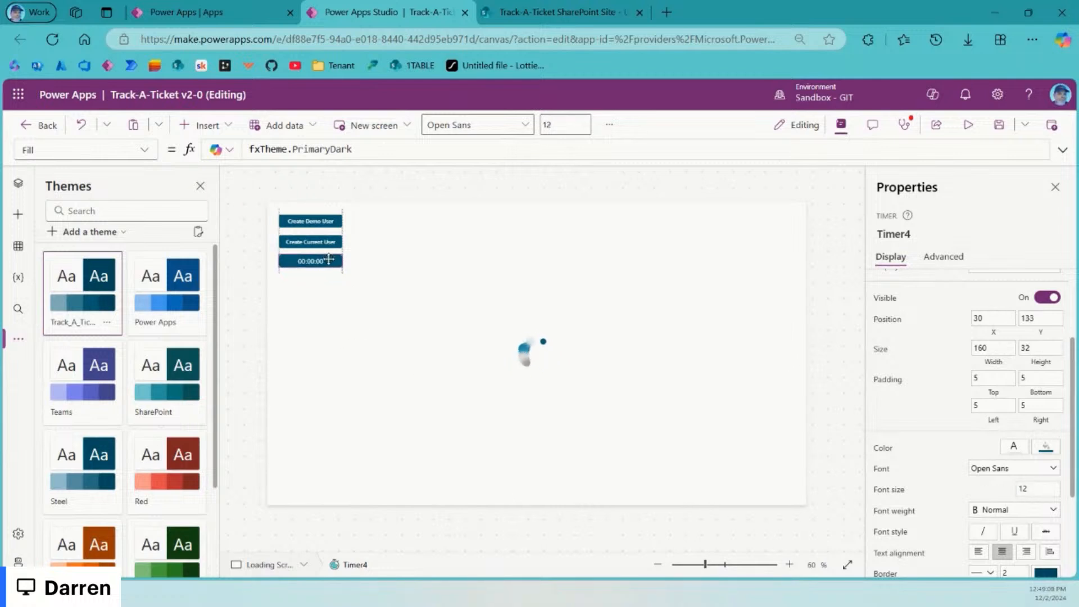
click(340, 295)
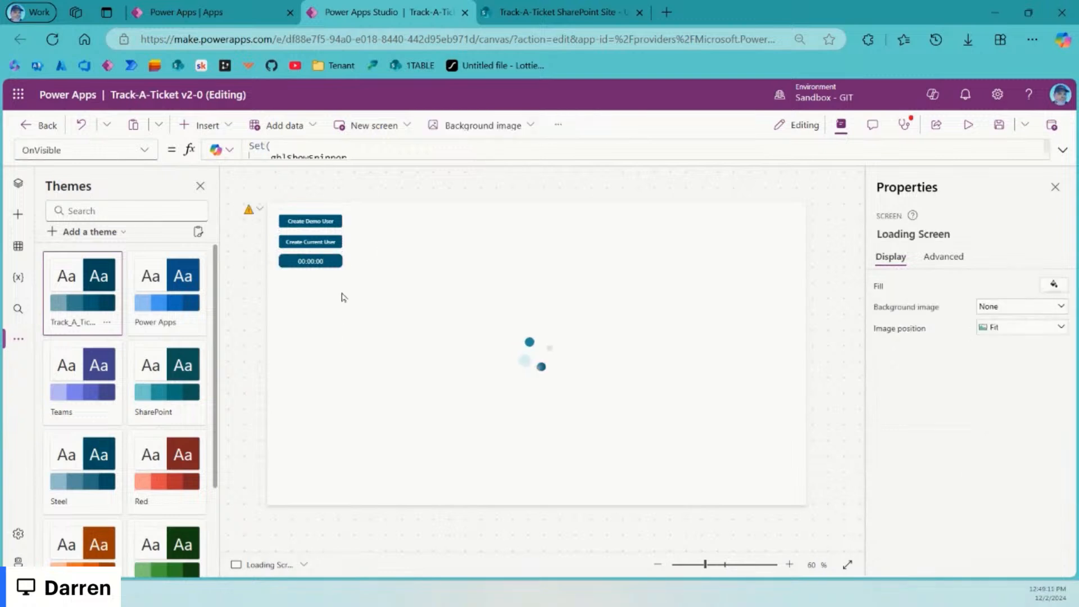
click(329, 260)
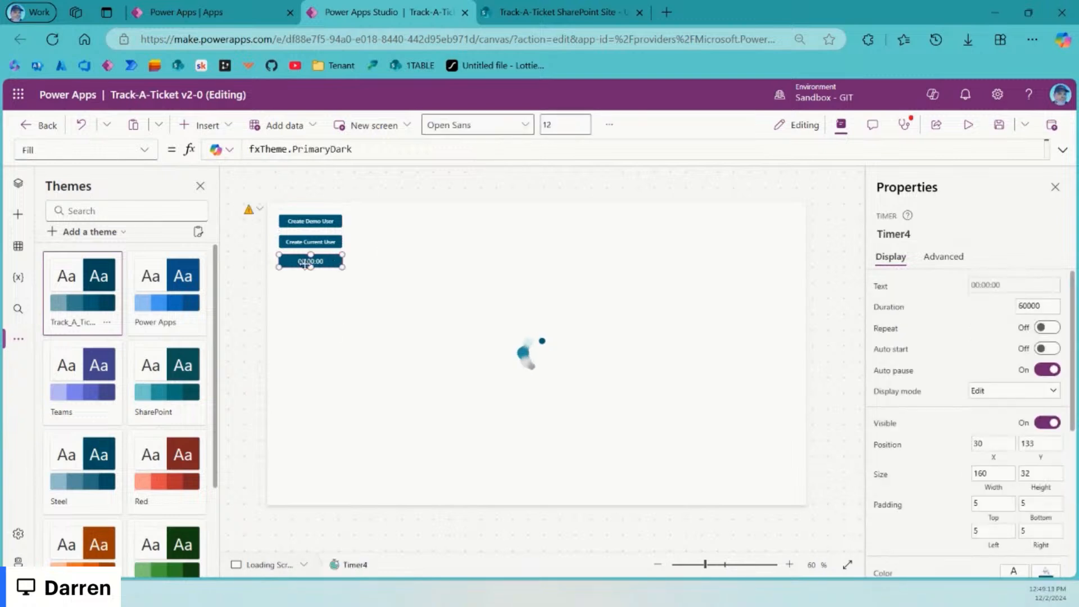
shift+click(325, 243)
shift+click(330, 222)
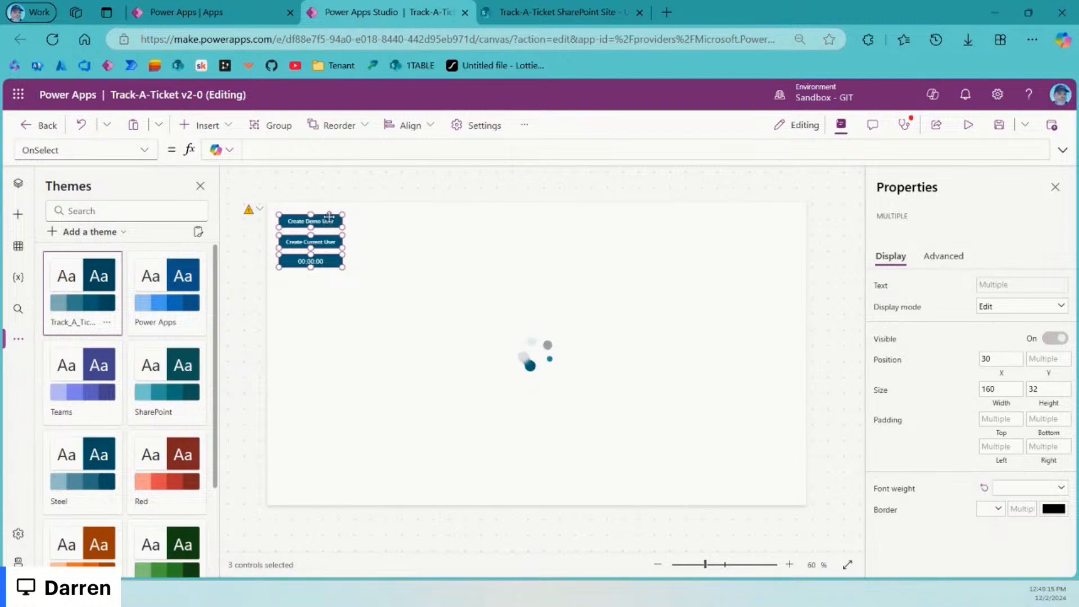
right_click(330, 217)
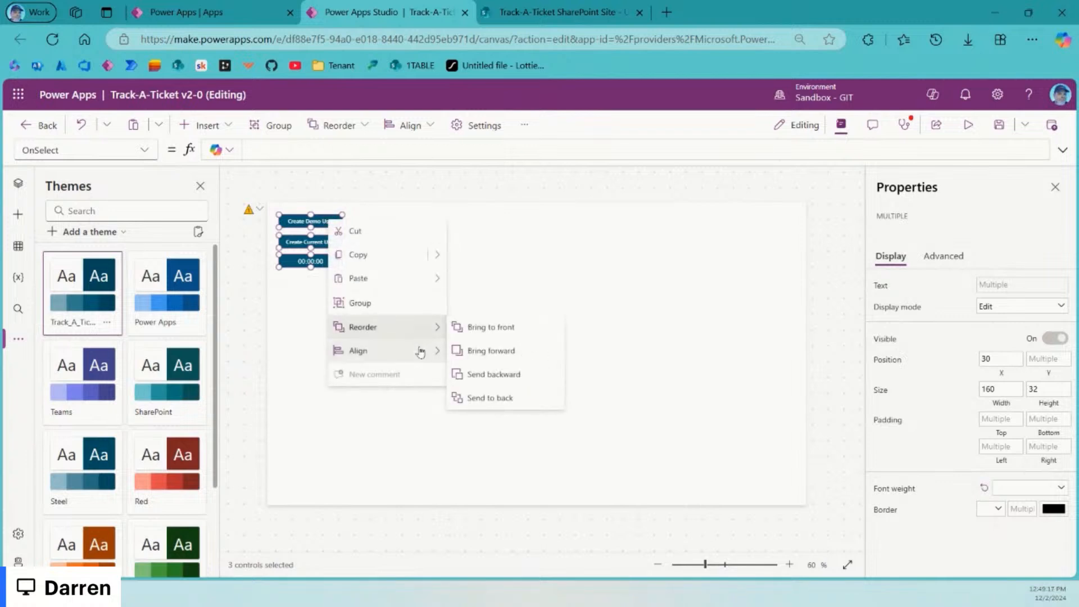
mouse_move(419, 360)
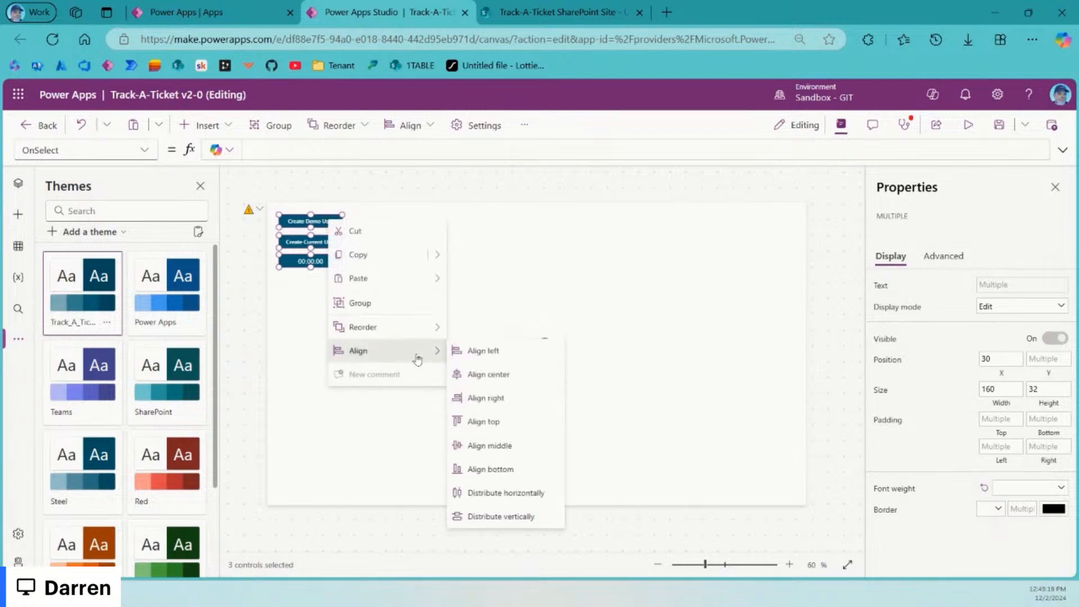
click(501, 517)
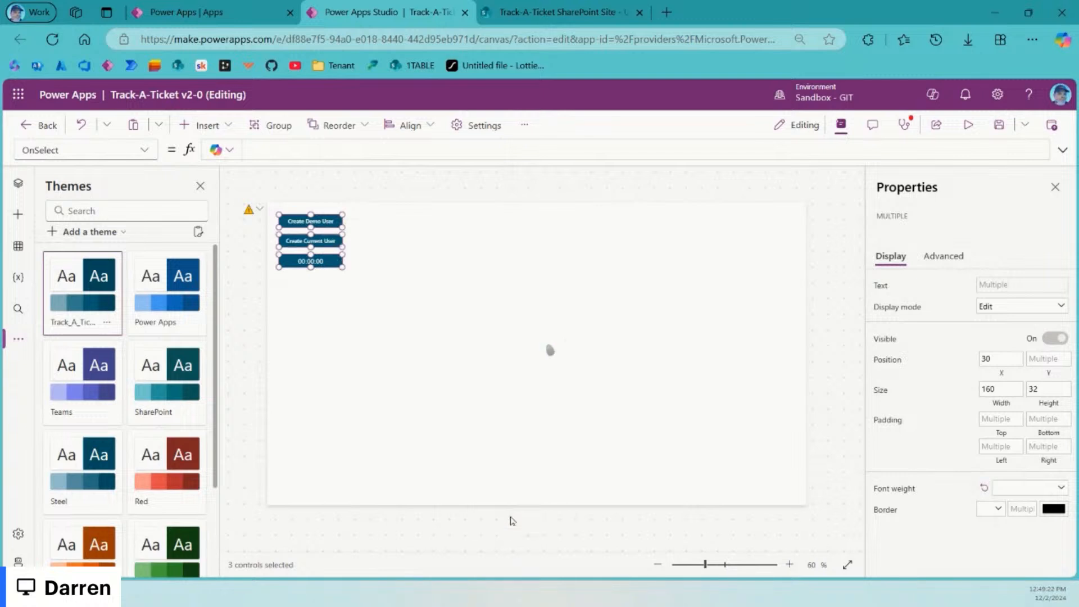
click(398, 349)
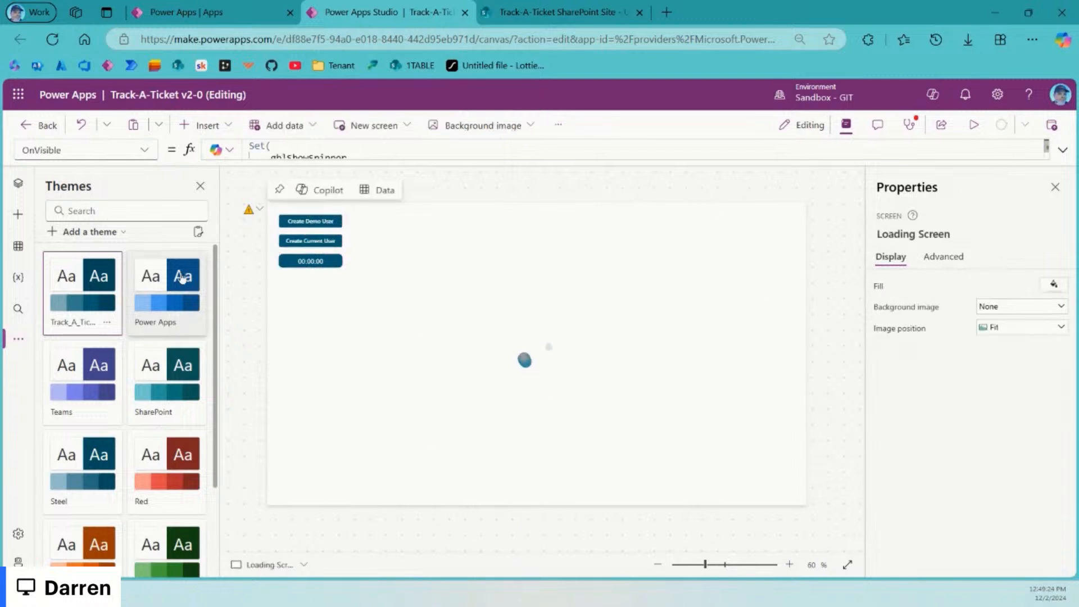
Step: Check the Create Current User button's border radius, set the timer's border radius to 5, and save the app
click(311, 243)
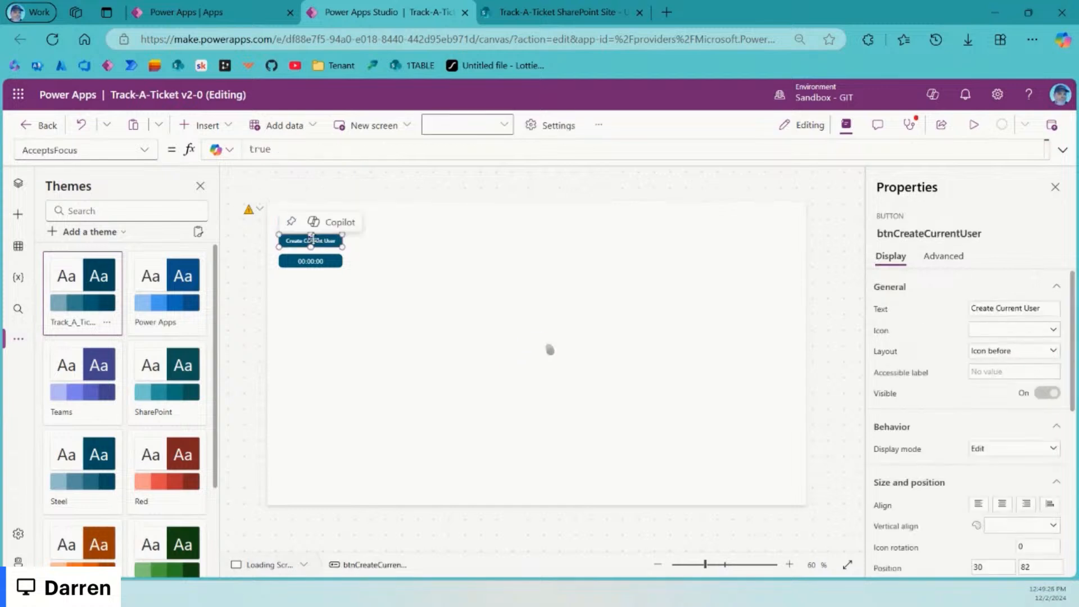
click(330, 268)
scroll(928, 422, down, 5)
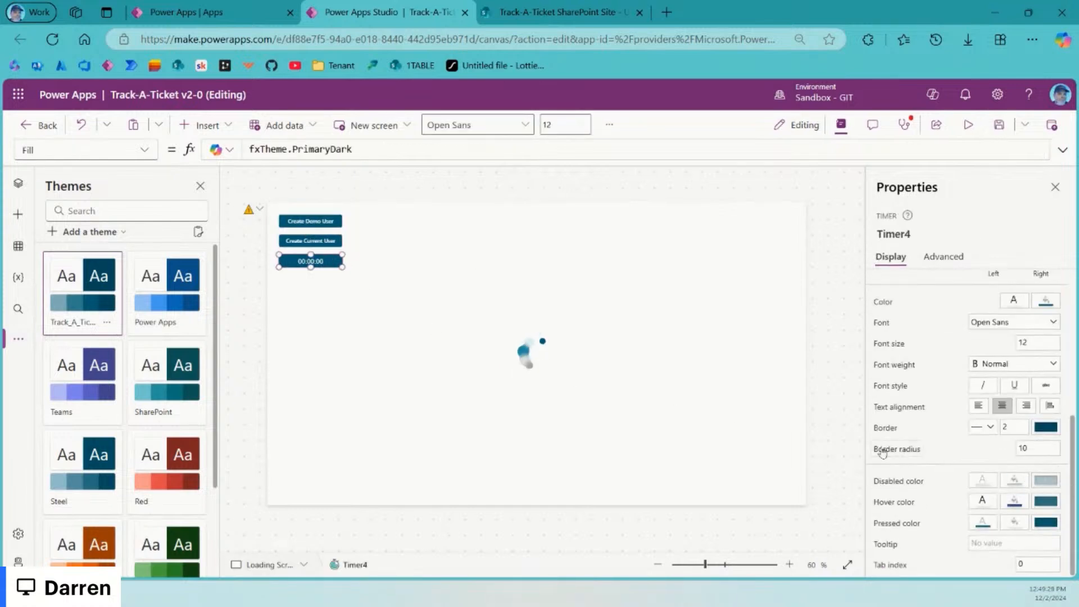
click(325, 244)
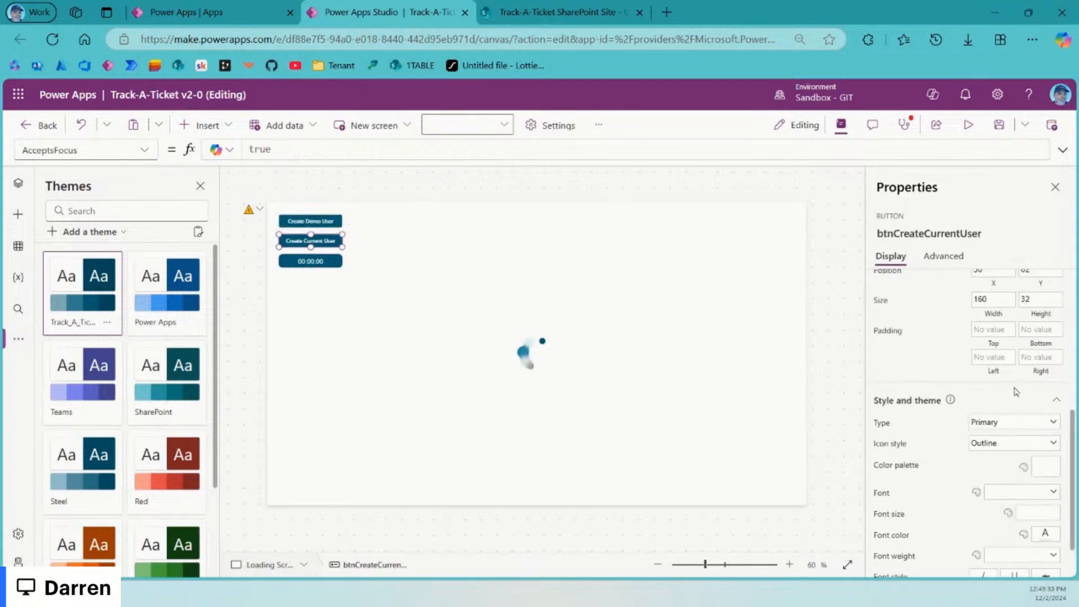
scroll(1017, 392, down, 1)
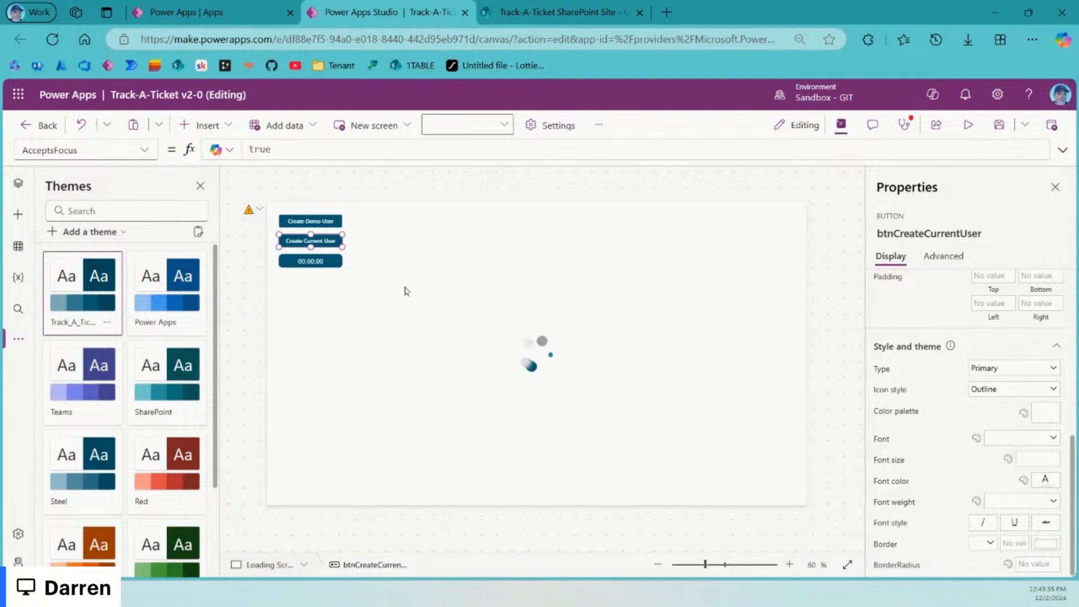
scroll(953, 400, up, 5)
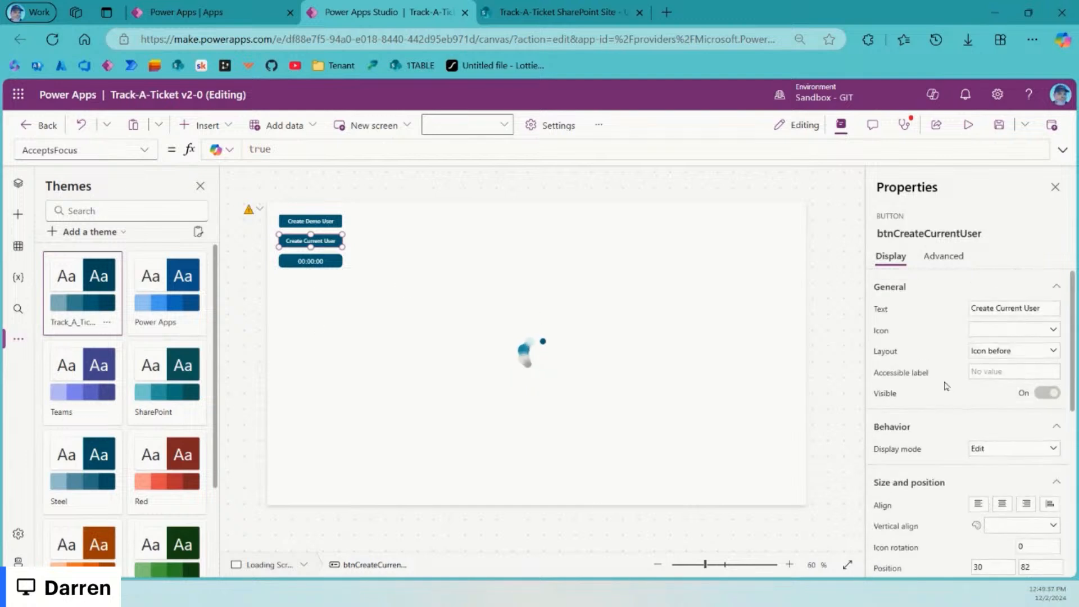
scroll(951, 391, down, 5)
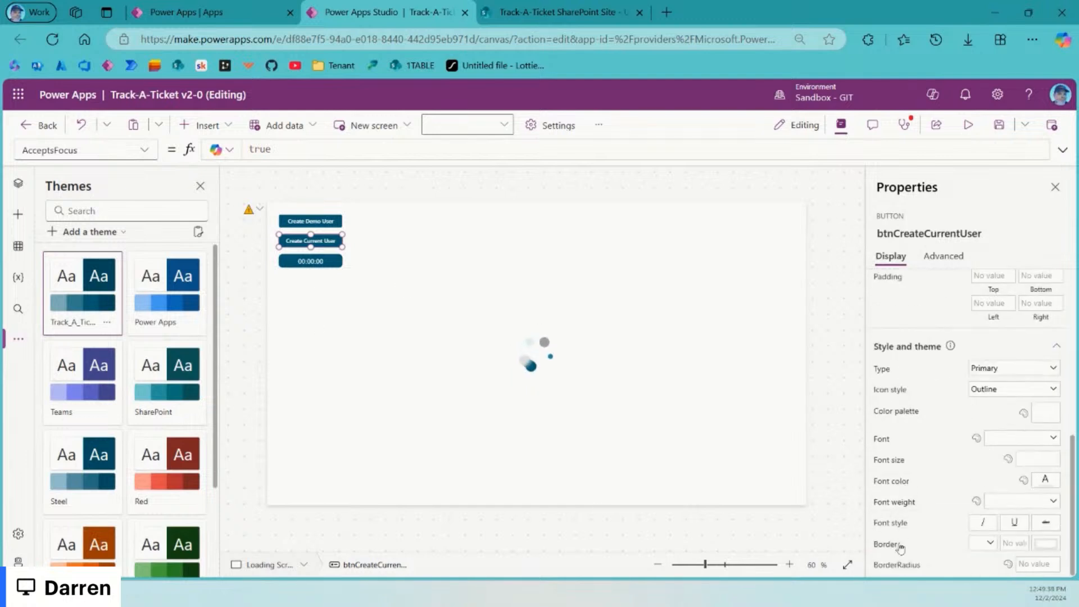
click(898, 566)
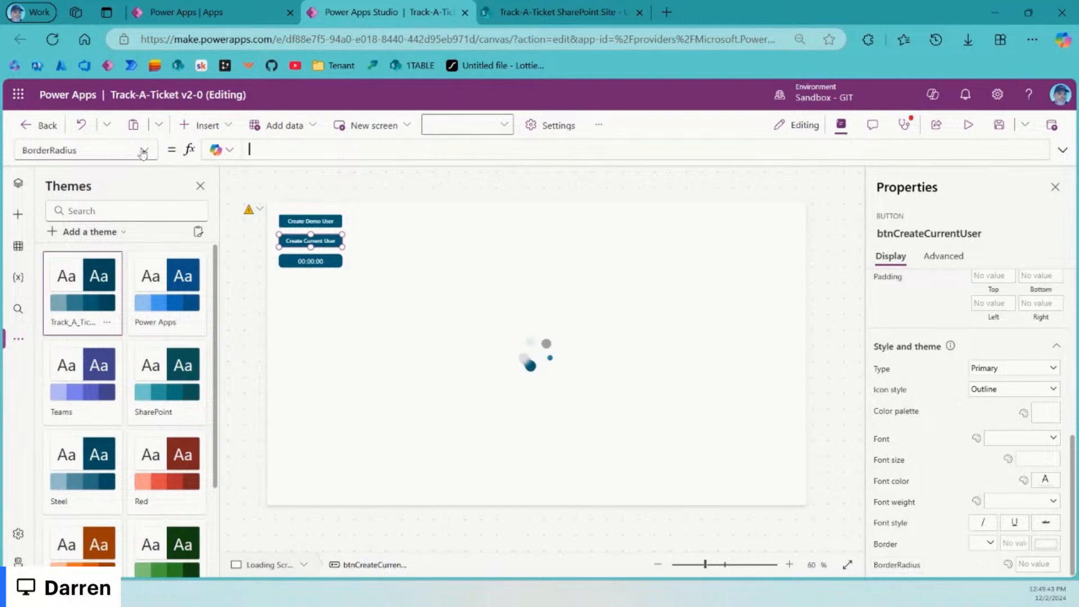
click(300, 266)
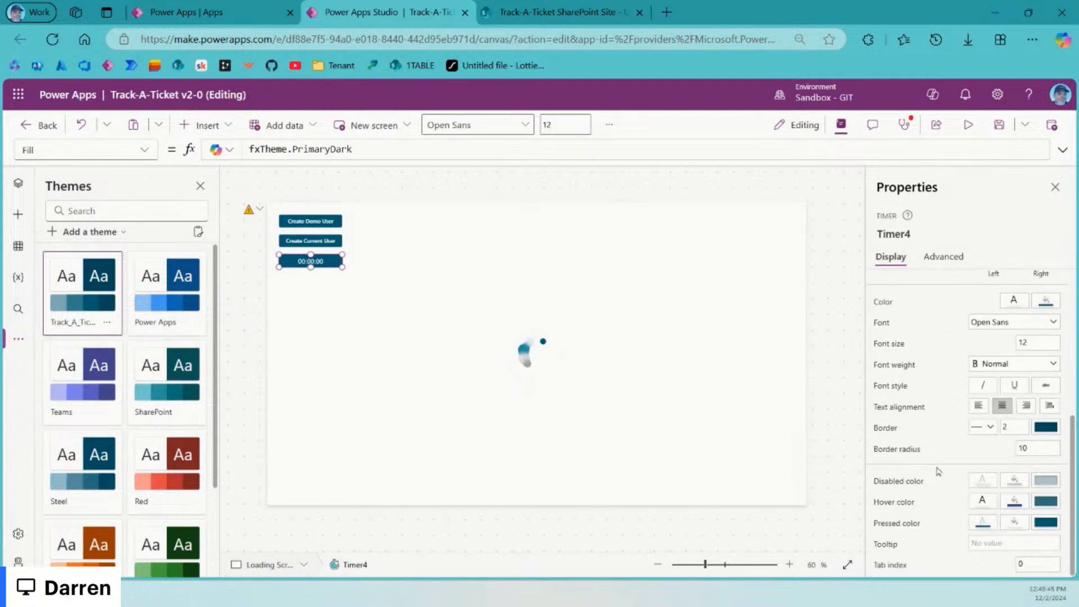
click(1044, 448)
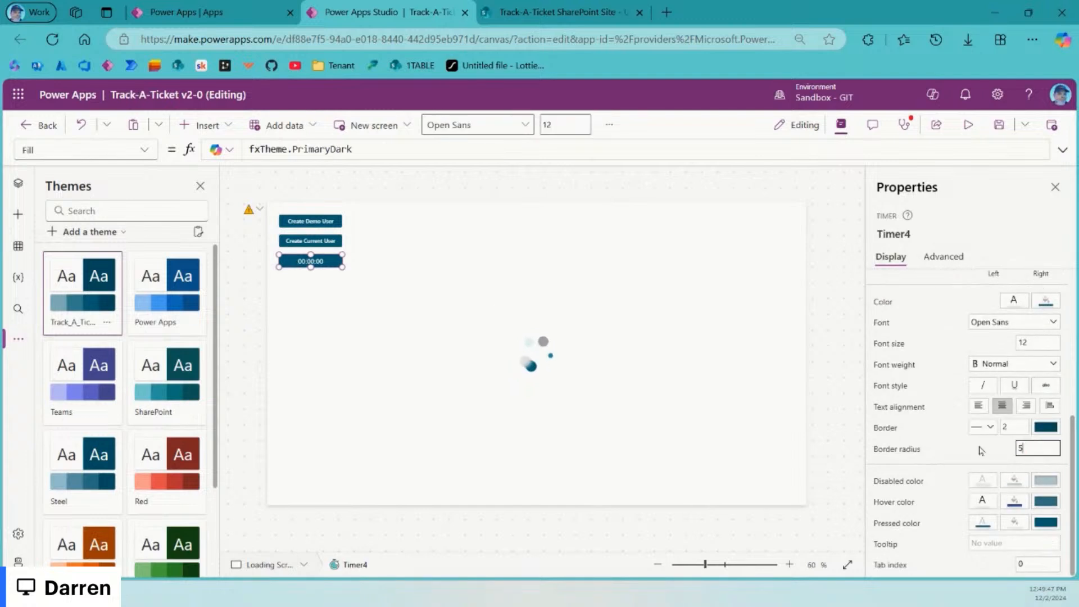
click(317, 313)
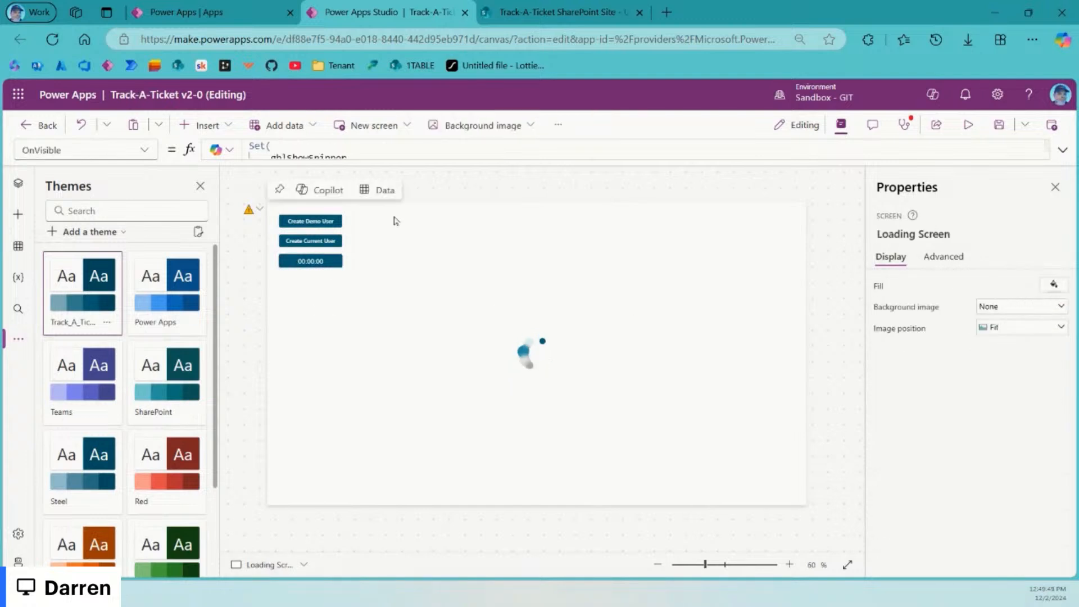
click(999, 125)
Step: Set the timer's duration to 1000 and turn on Auto start
click(301, 262)
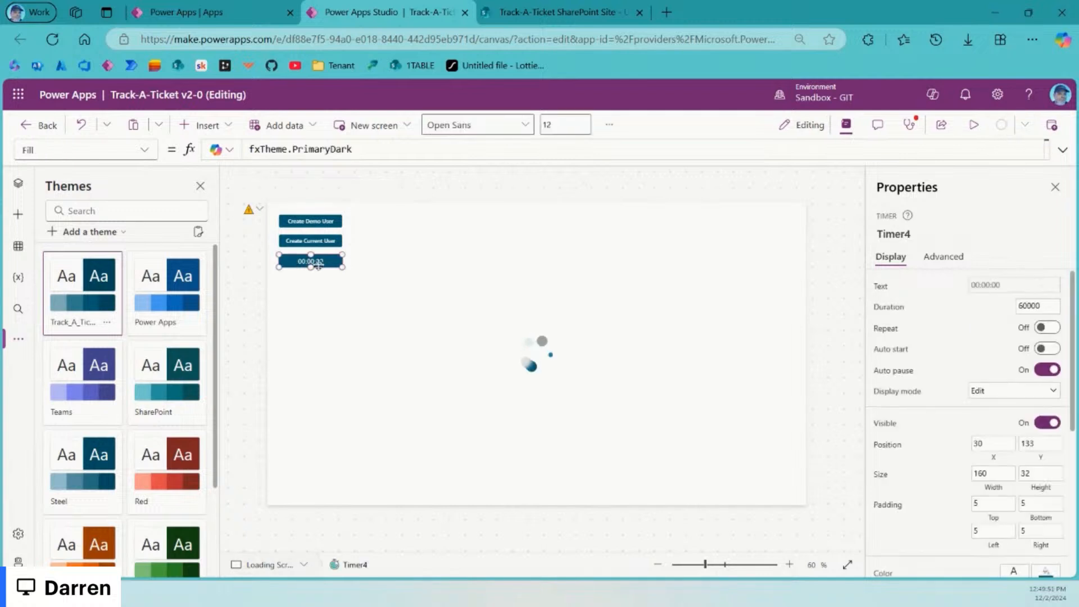
drag(1045, 304, 951, 301)
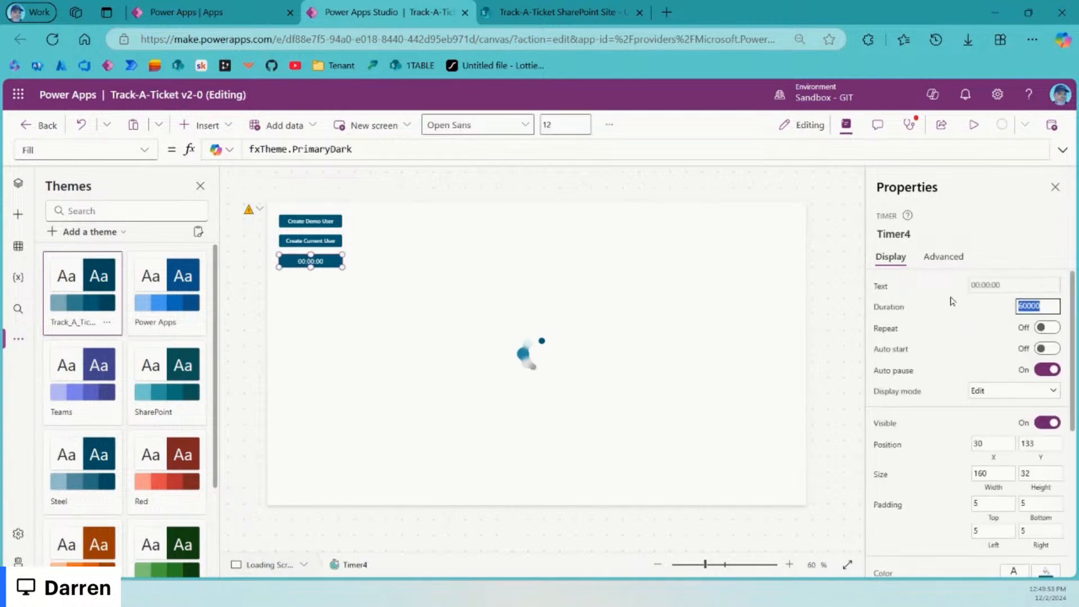
text(10)
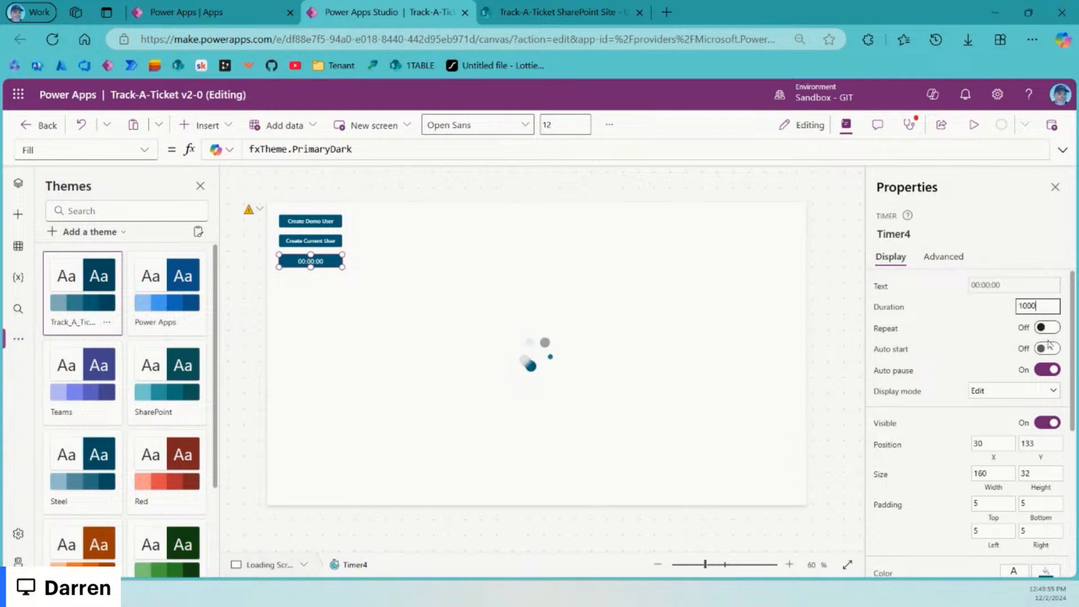
click(1048, 348)
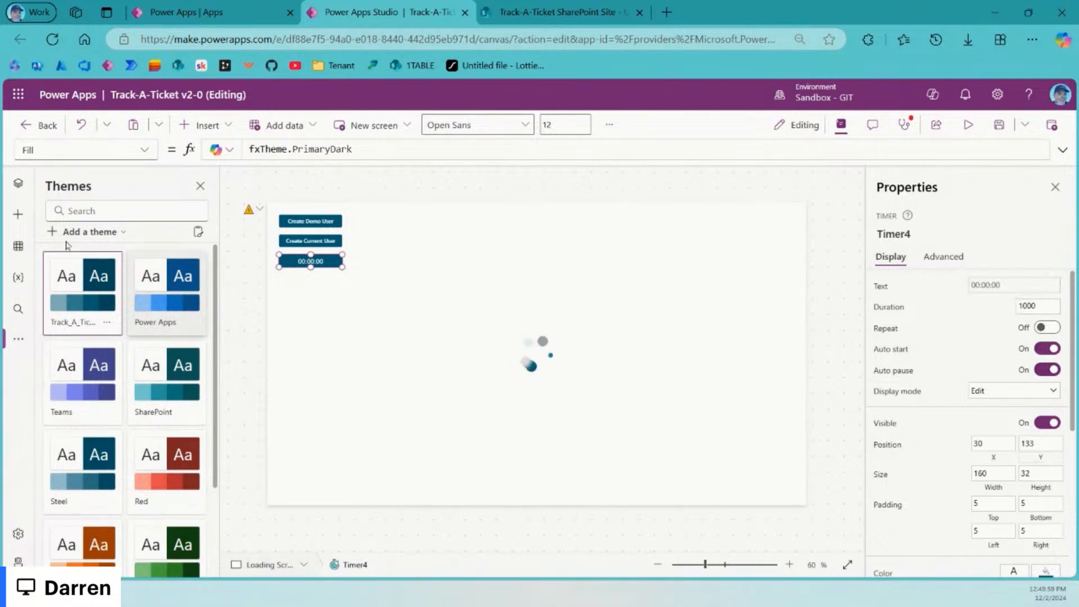
Step: Examine the App object's OnStart and StartScreen formulas
click(17, 186)
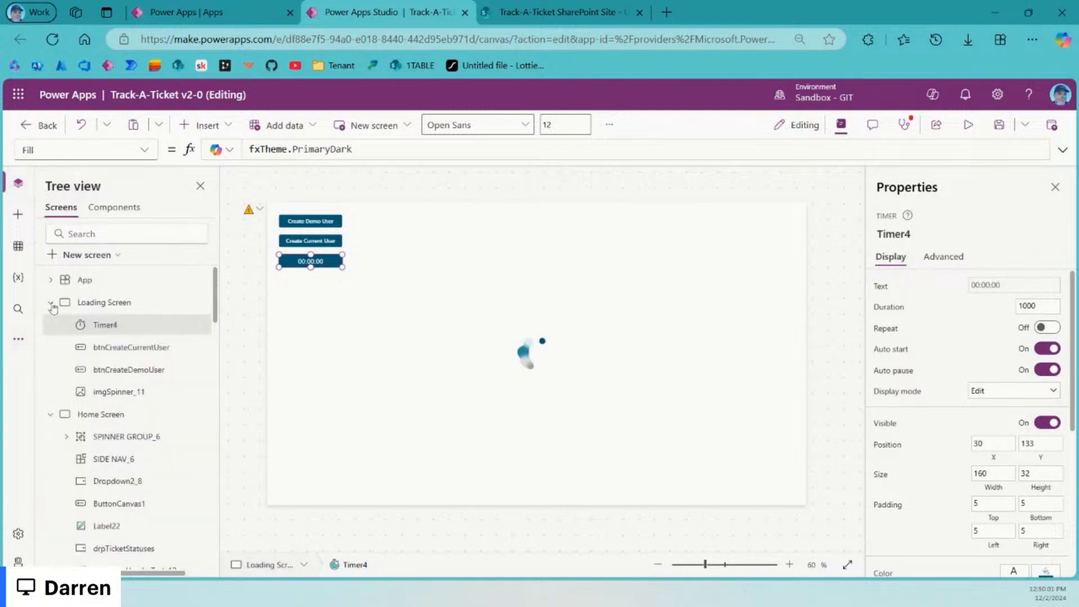
click(135, 284)
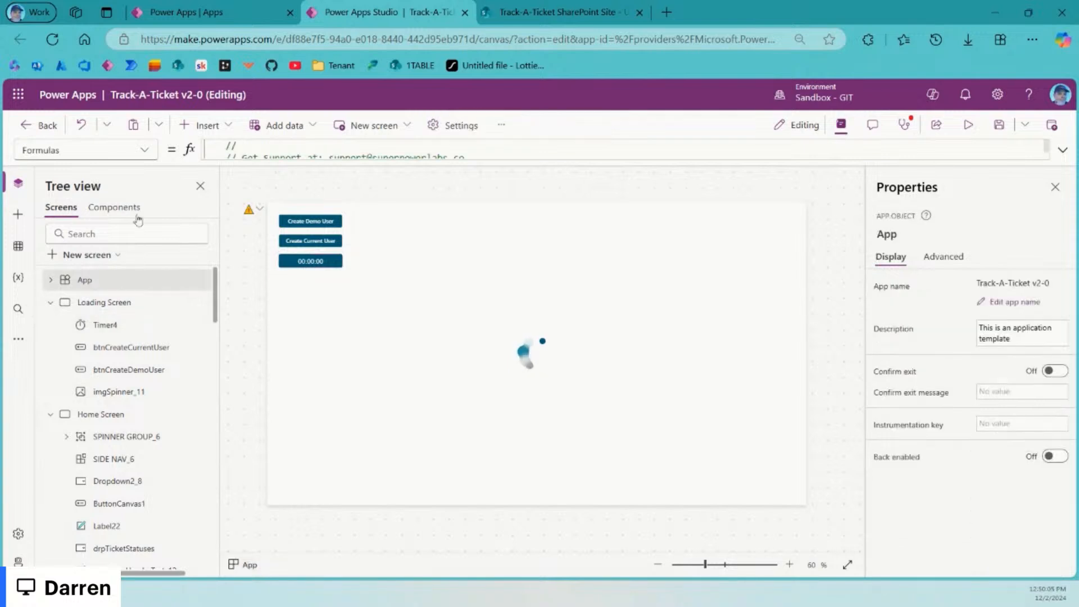
click(145, 151)
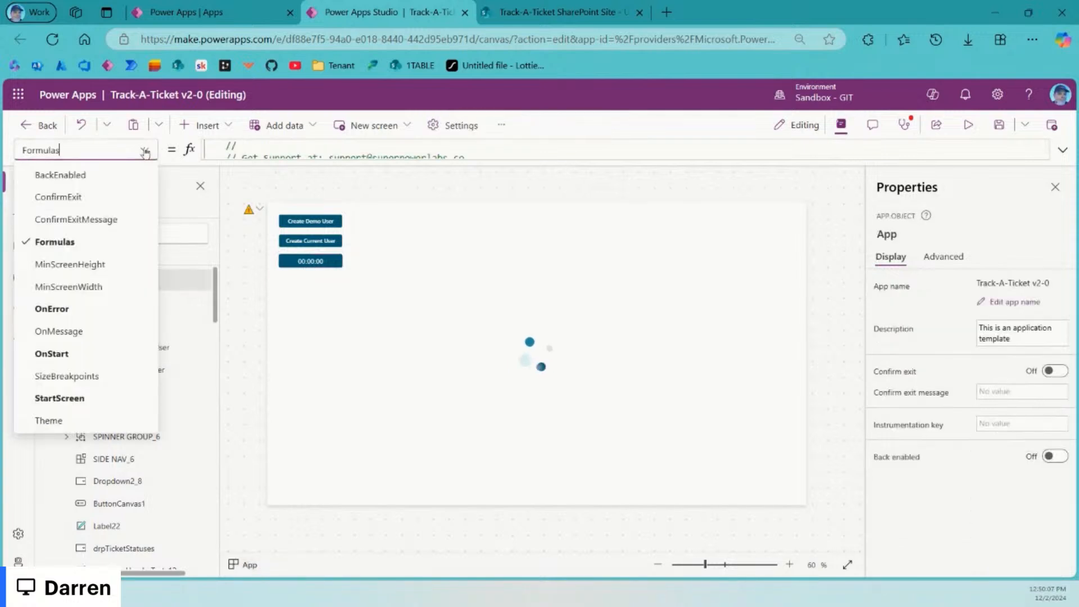
click(84, 353)
click(1062, 149)
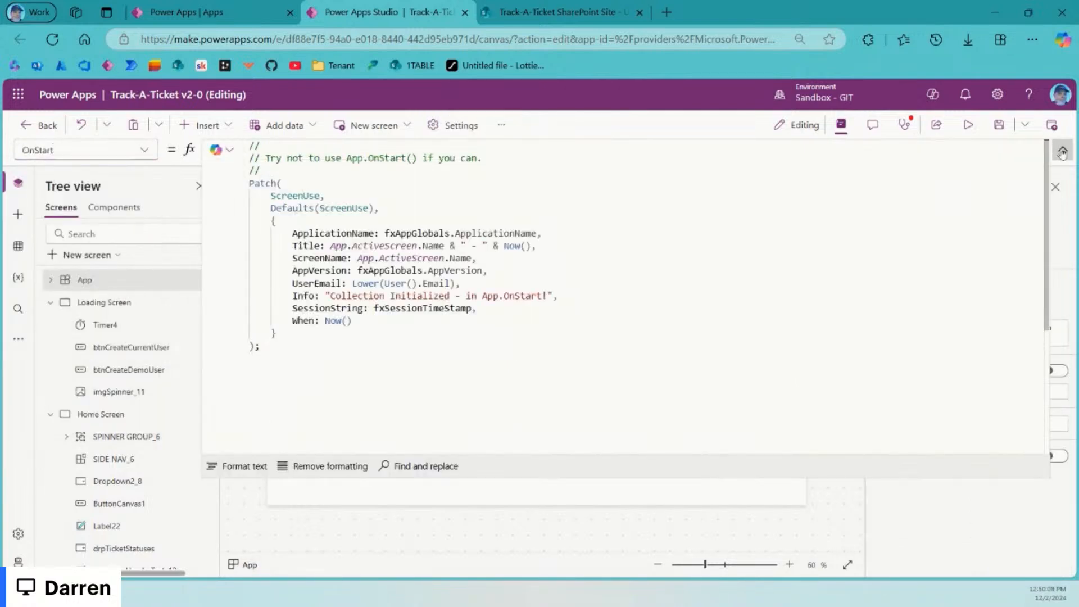
click(144, 151)
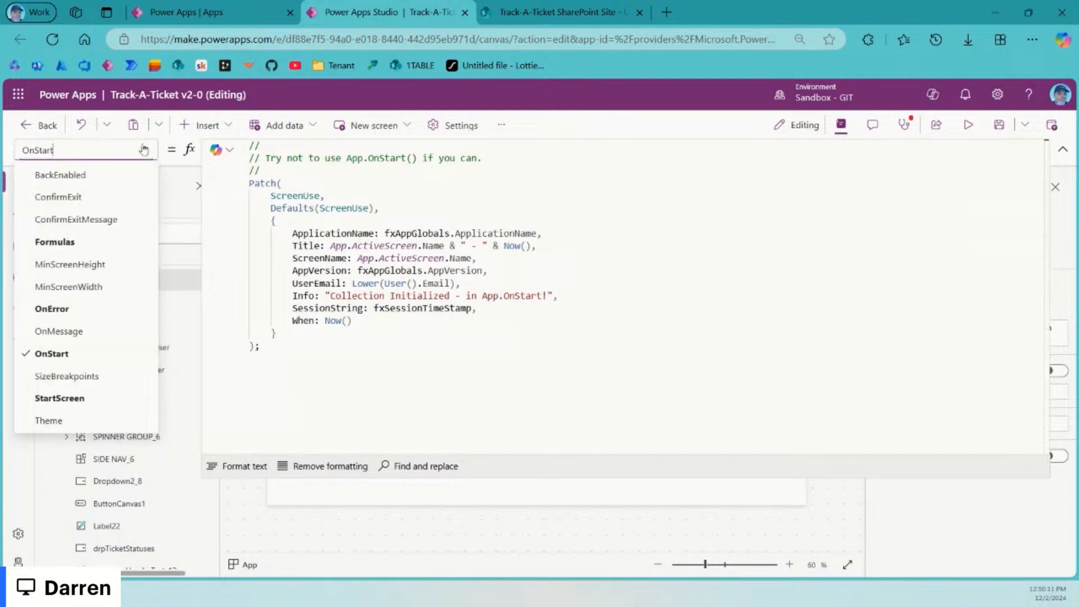
click(86, 399)
drag(376, 257, 243, 253)
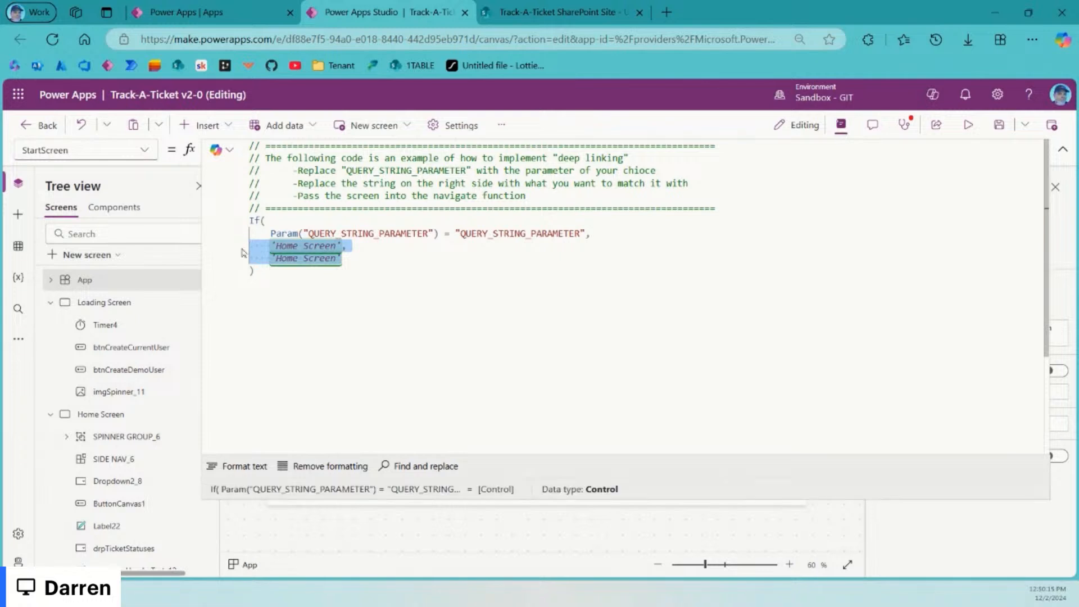
click(554, 274)
click(391, 246)
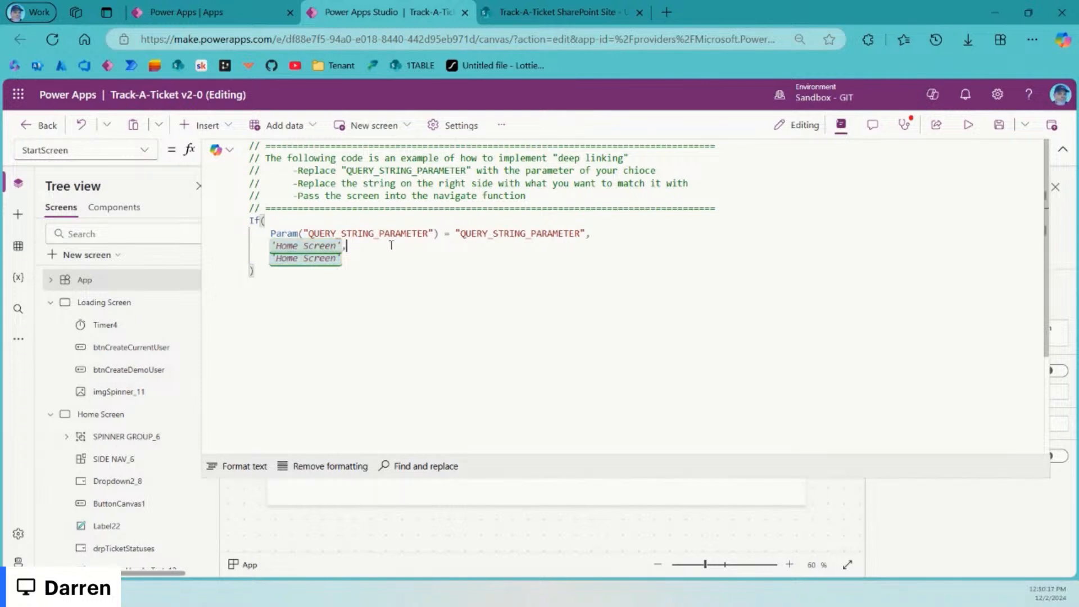
click(1063, 149)
Step: In the App object's StartScreen formula, replace the first 'Home Screen' reference with 'Loading Screen'
click(835, 288)
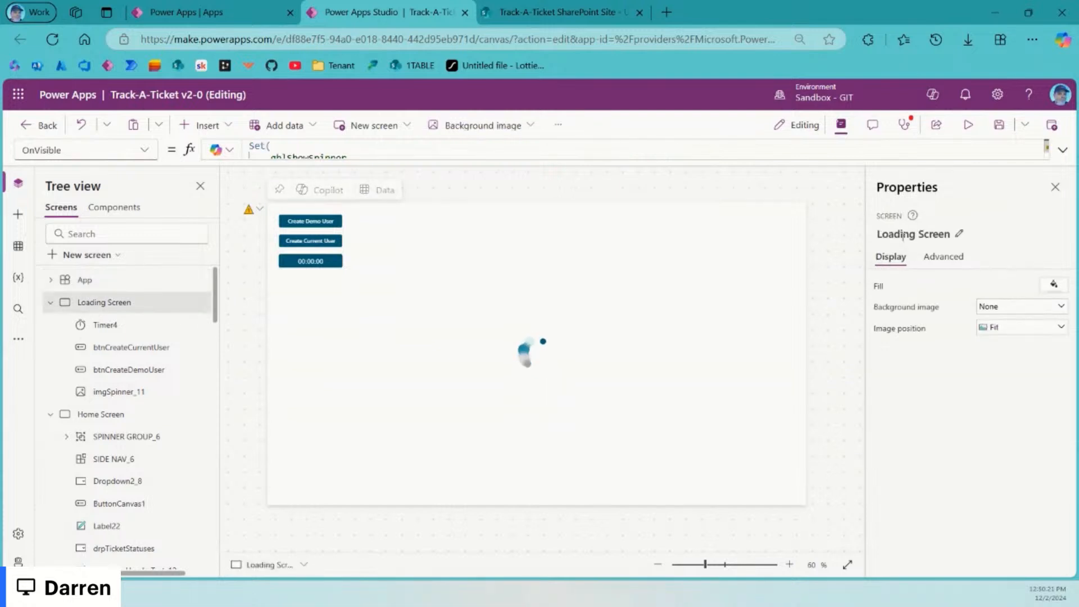
click(911, 235)
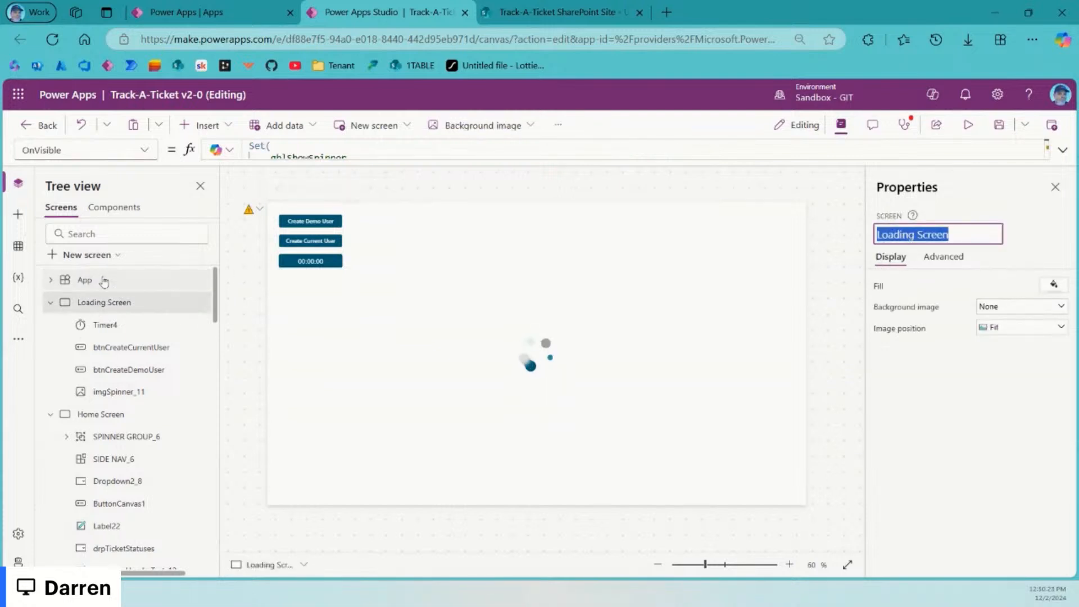
click(84, 280)
click(148, 150)
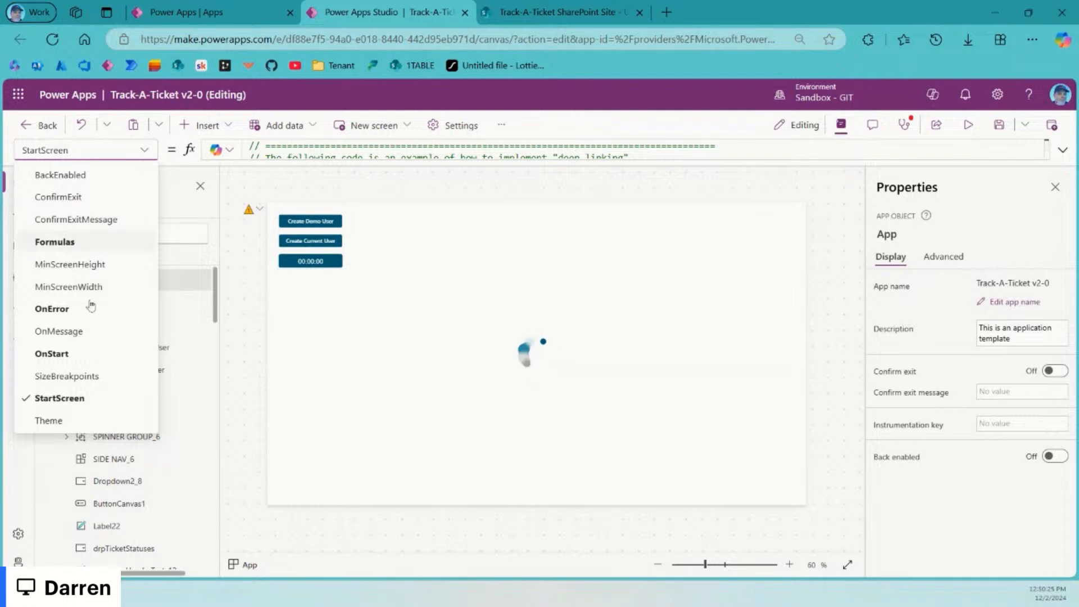
click(95, 400)
click(1062, 151)
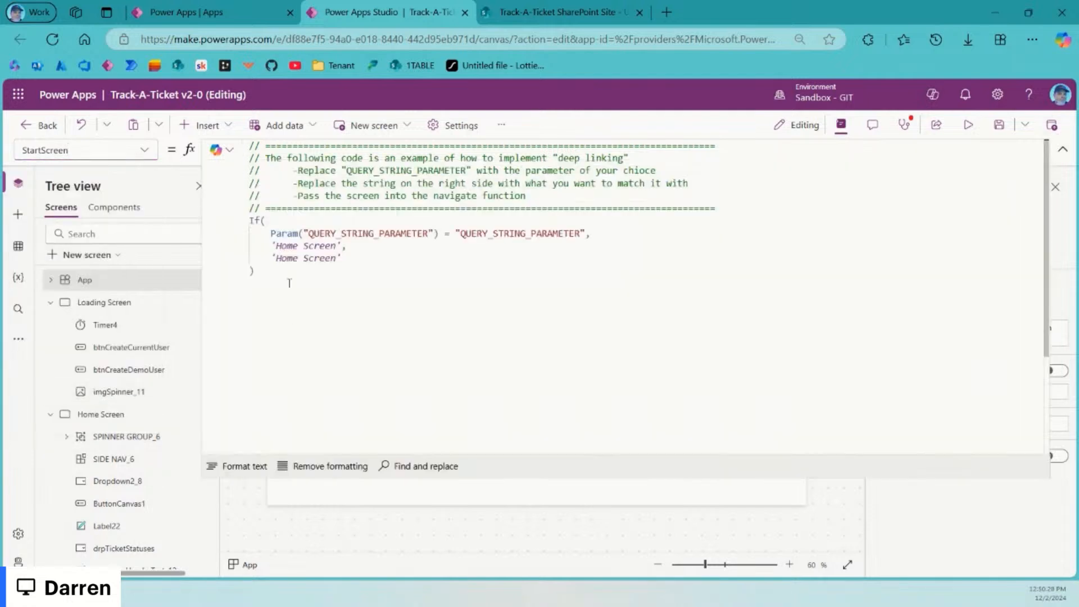
drag(342, 247, 271, 247)
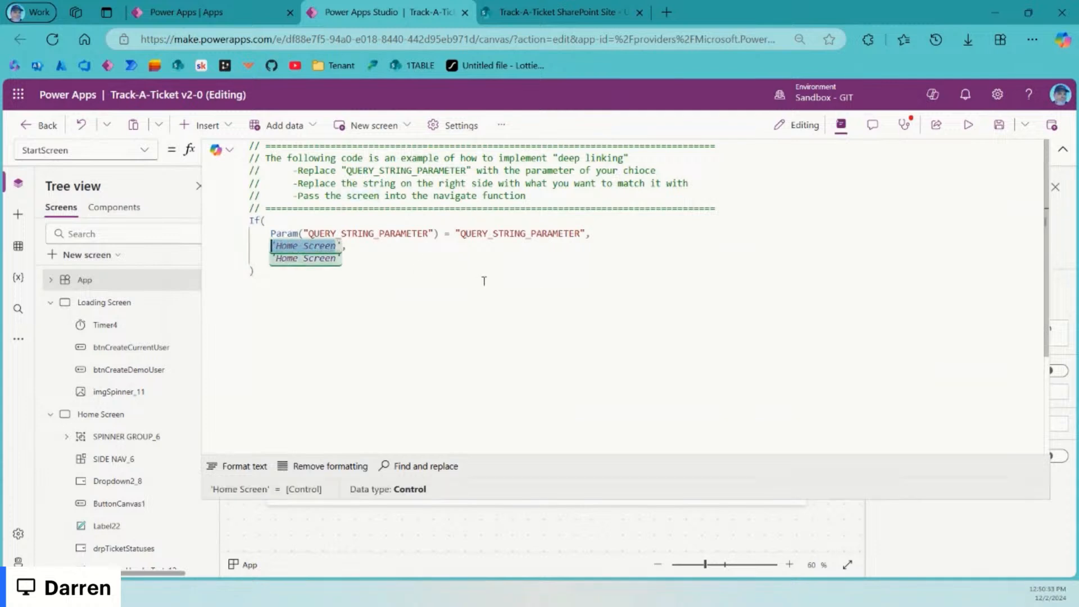
text(Loading Screen)
key(Tab)
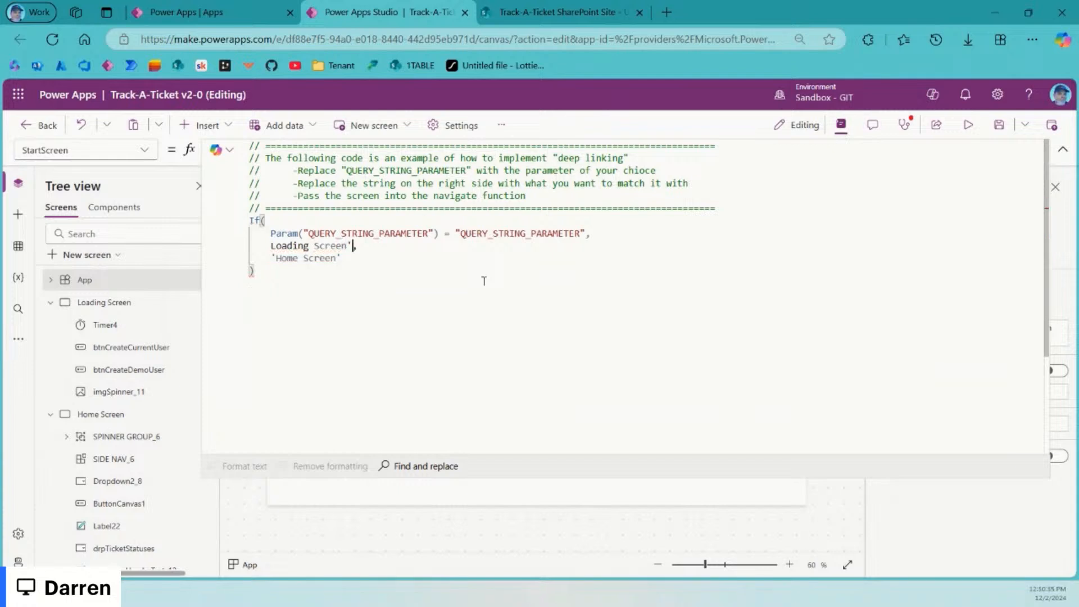
key(Home)
text(')
click(460, 316)
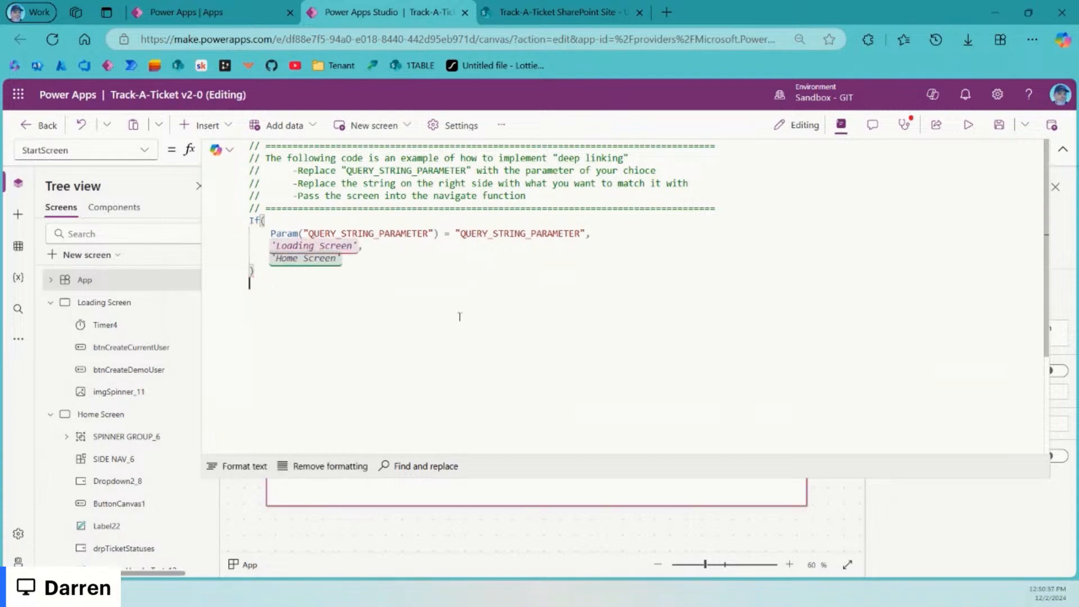
Step: Copy 'Loading Screen' over the remaining 'Home Screen' reference in the StartScreen formula and save the app
click(270, 265)
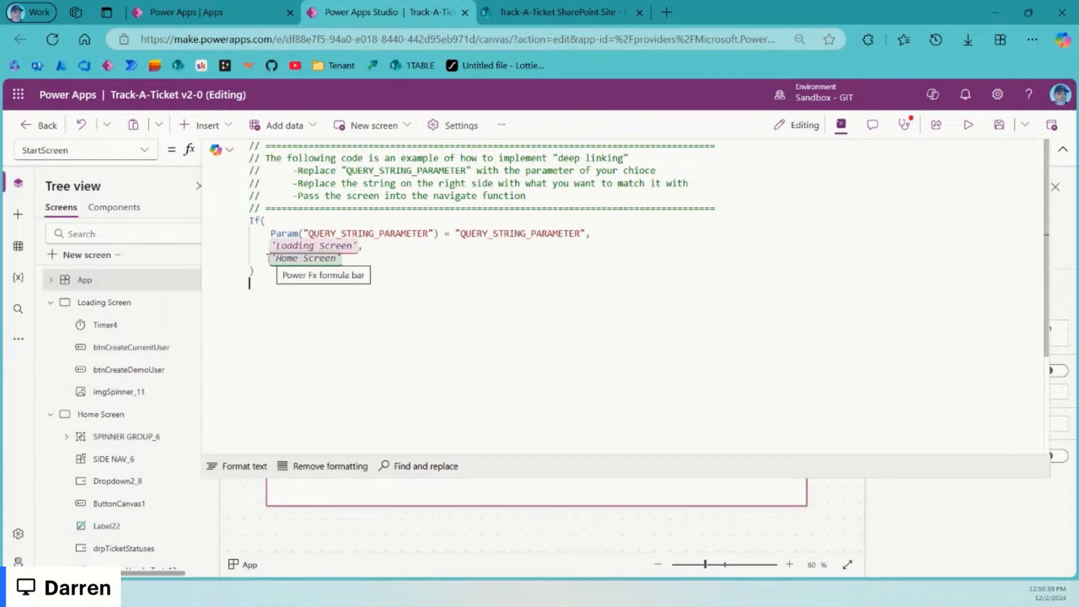
drag(267, 246, 353, 245)
click(358, 245)
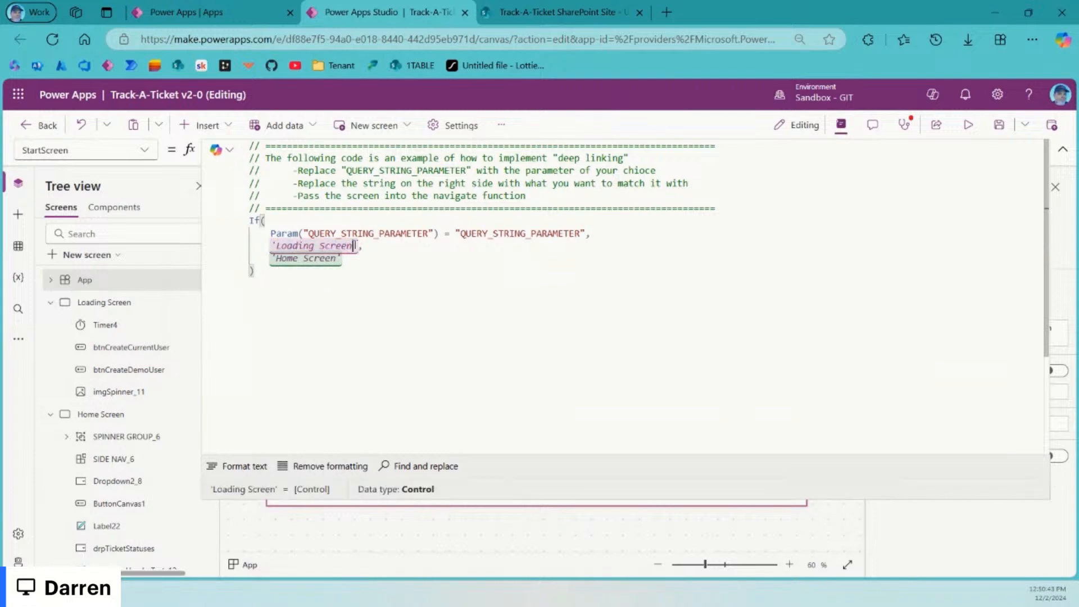
key(ctrl+shift+Left)
key(Right)
key(Right)
key(ctrl+shift+Left)
key(ctrl+shift+Left)
key(ctrl+shift+Left)
key(shift+Left)
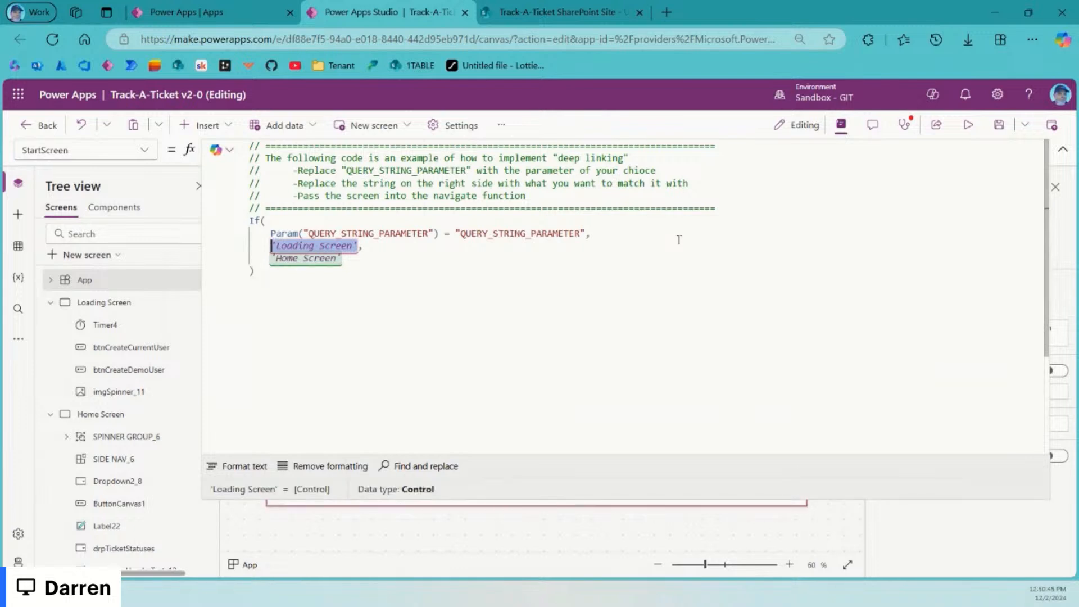
key(ctrl+c)
key(Down)
key(ctrl+shift+Left)
key(ctrl+shift+Left)
key(ctrl+shift+Left)
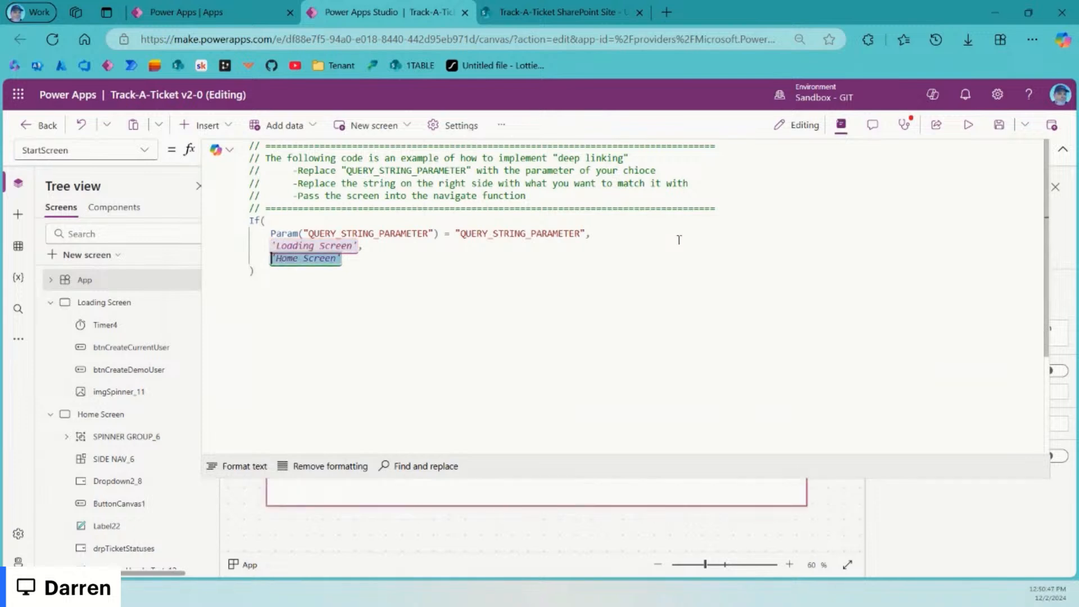
key(ctrl+v)
click(999, 124)
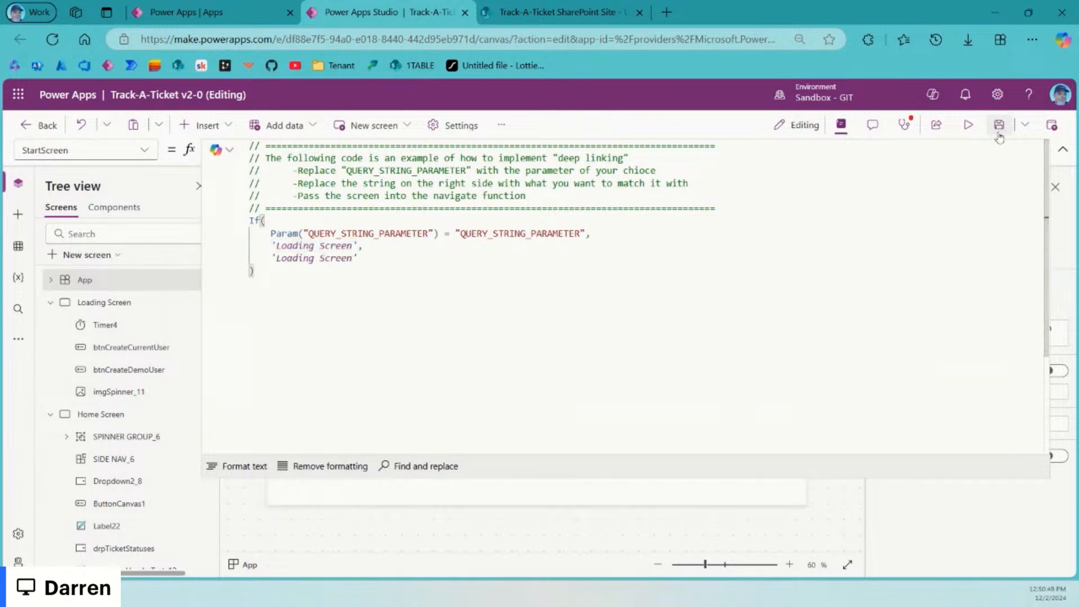
click(1057, 152)
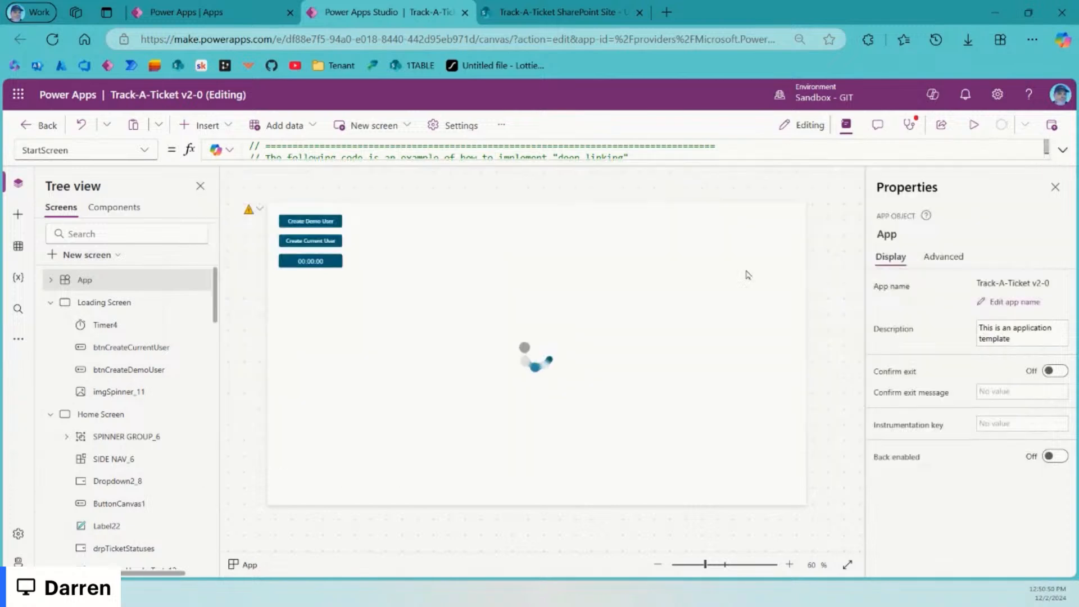
click(142, 304)
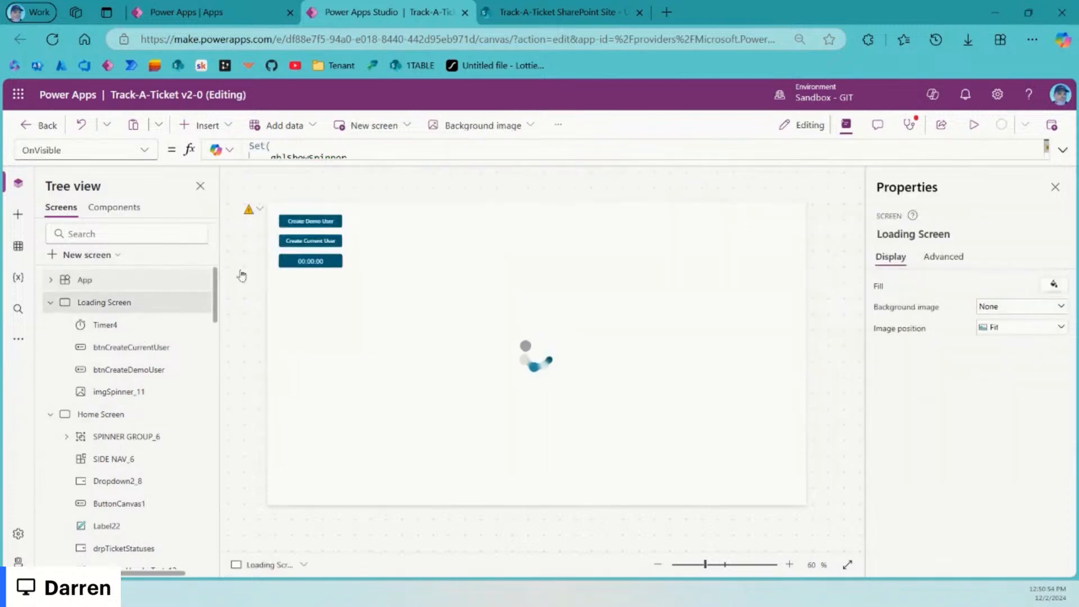
click(306, 263)
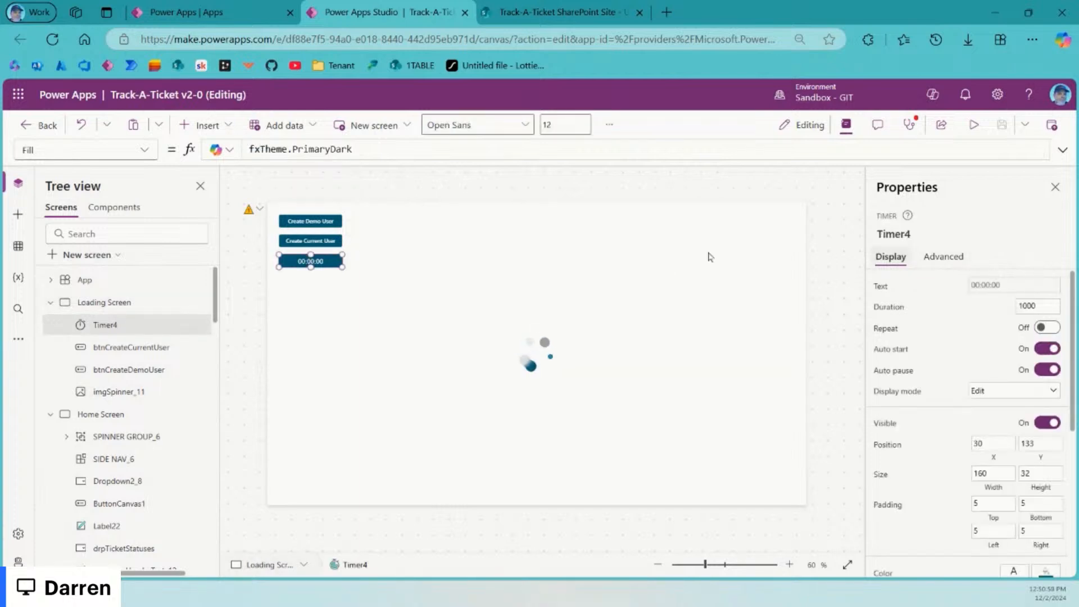
Step: Look through the App object's Formulas, examining the fxAppGlobals settings for the default start screen
click(118, 282)
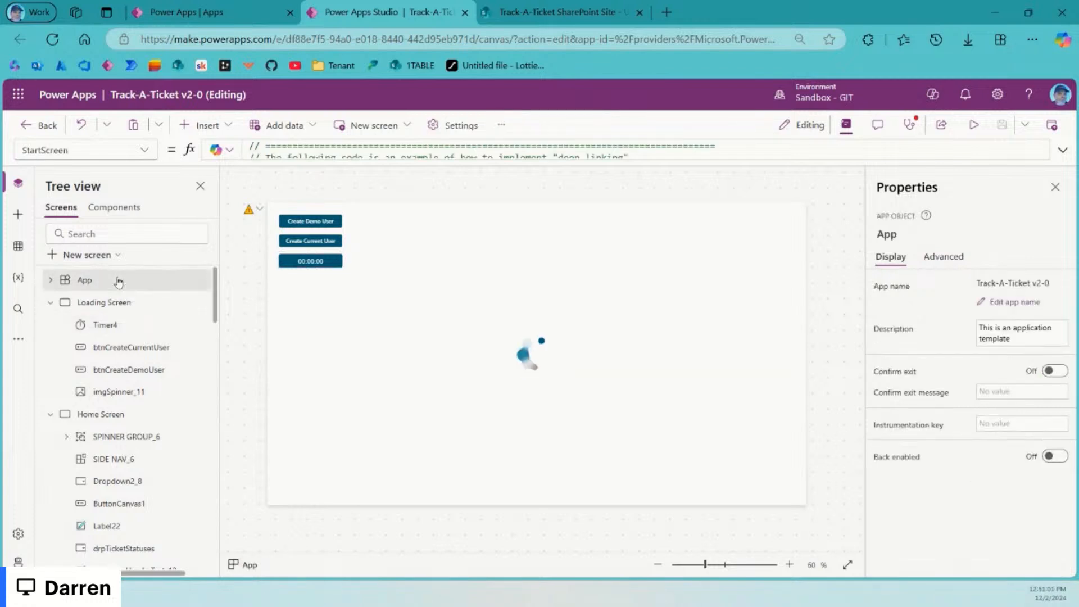
click(145, 152)
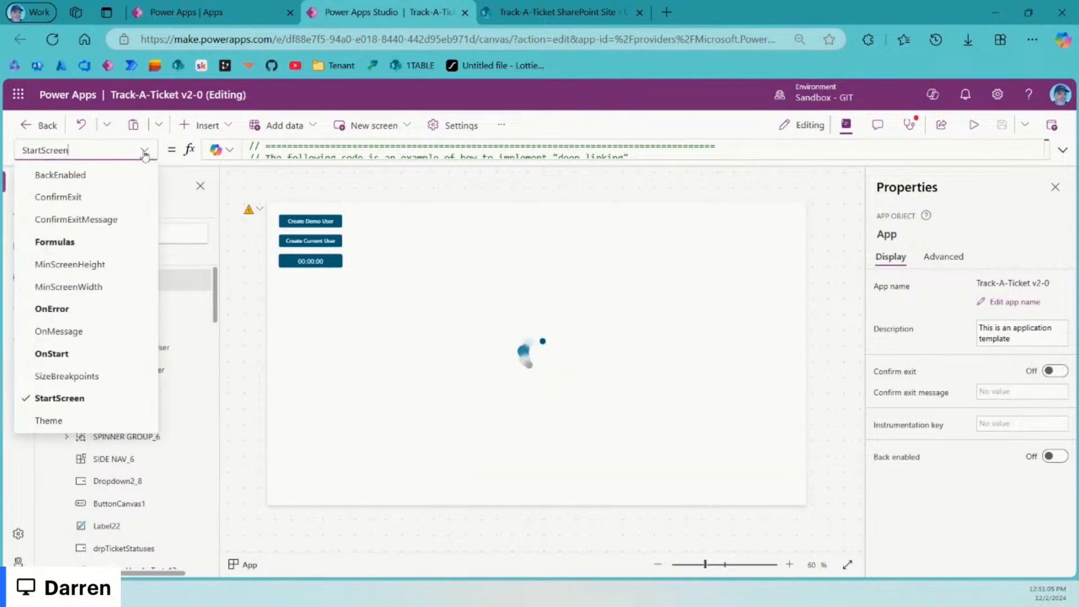
click(57, 242)
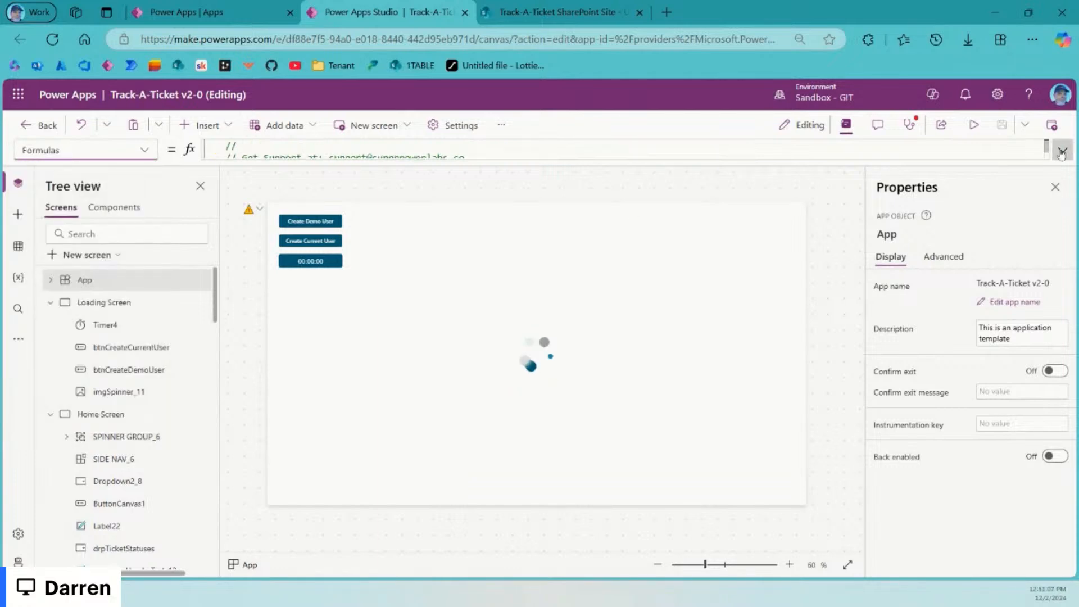
click(1062, 151)
scroll(599, 292, down, 10)
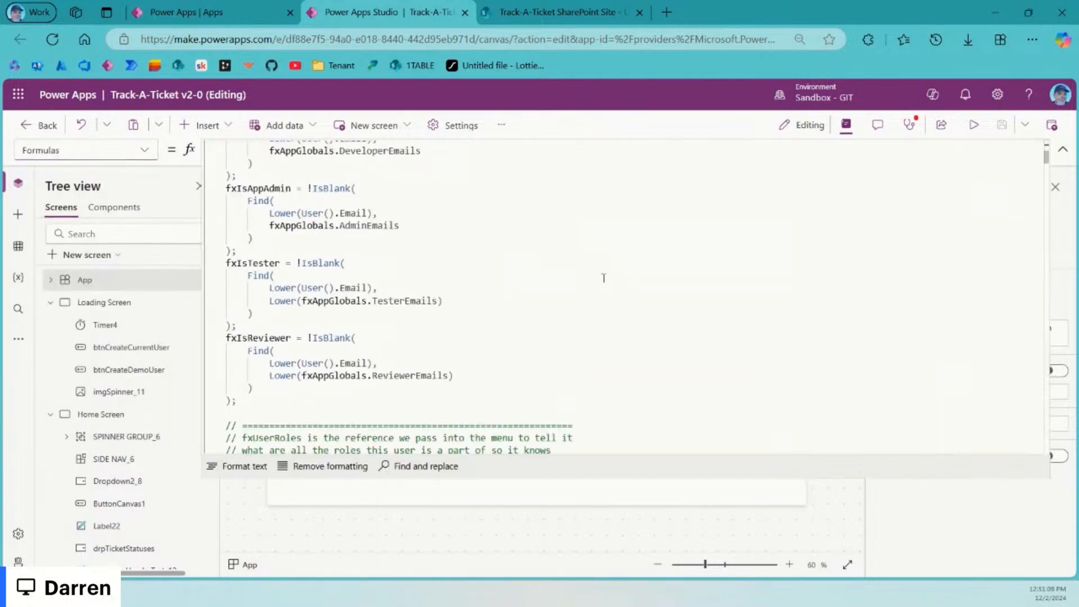
scroll(606, 275, up, 4)
scroll(396, 357, up, 7)
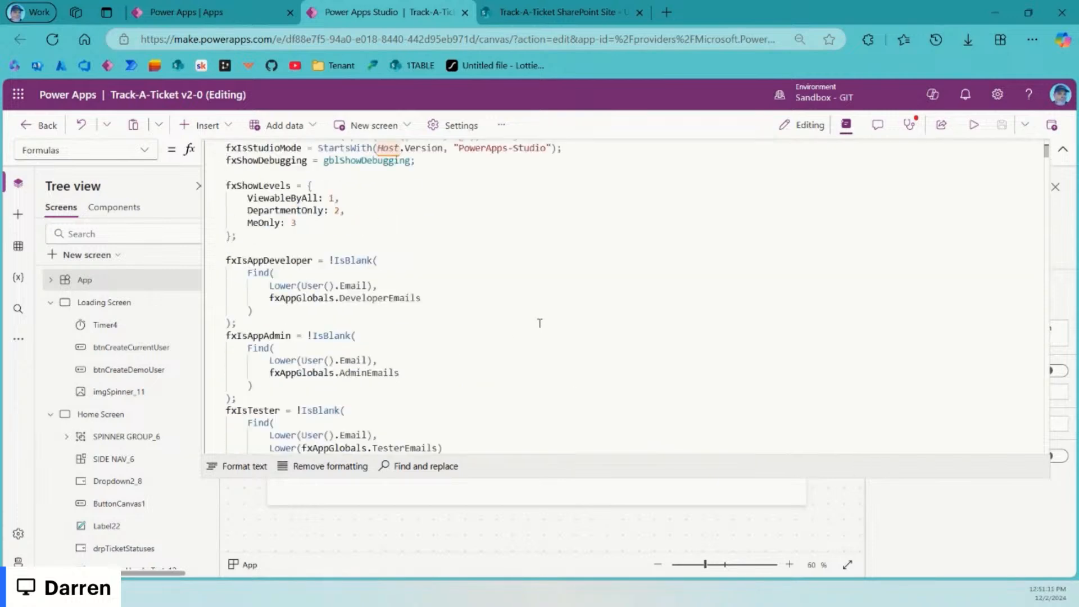
scroll(542, 316, down, 7)
scroll(542, 316, down, 10)
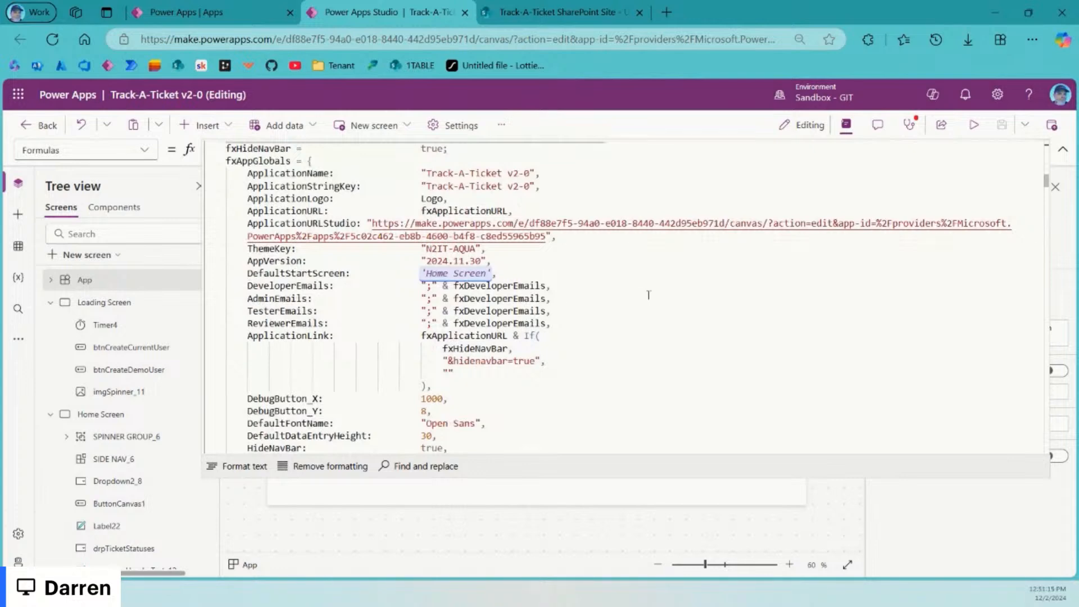
click(649, 295)
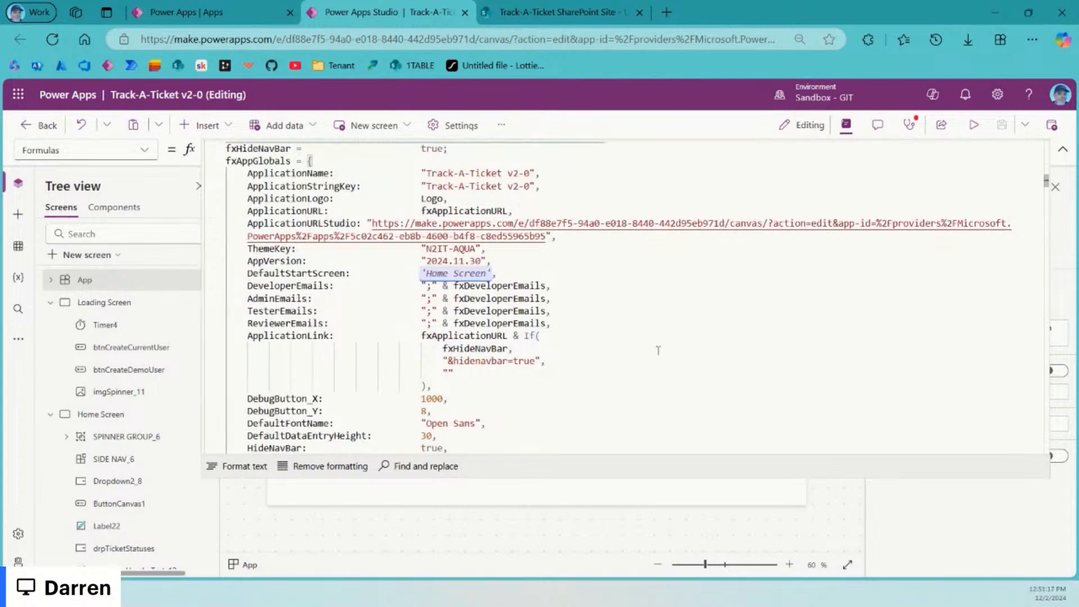
scroll(660, 349, down, 3)
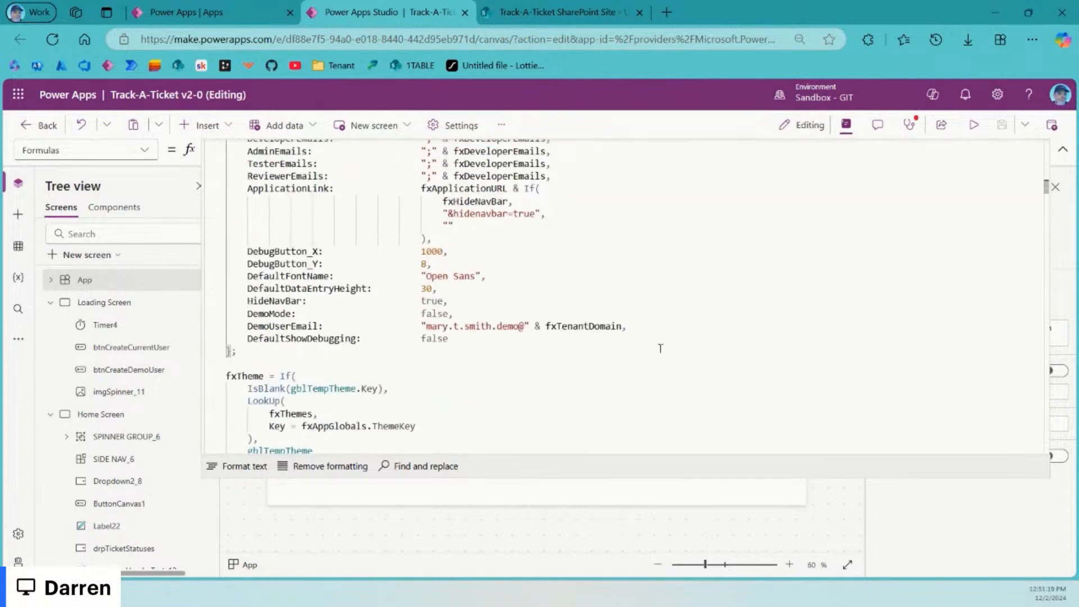
scroll(661, 349, up, 4)
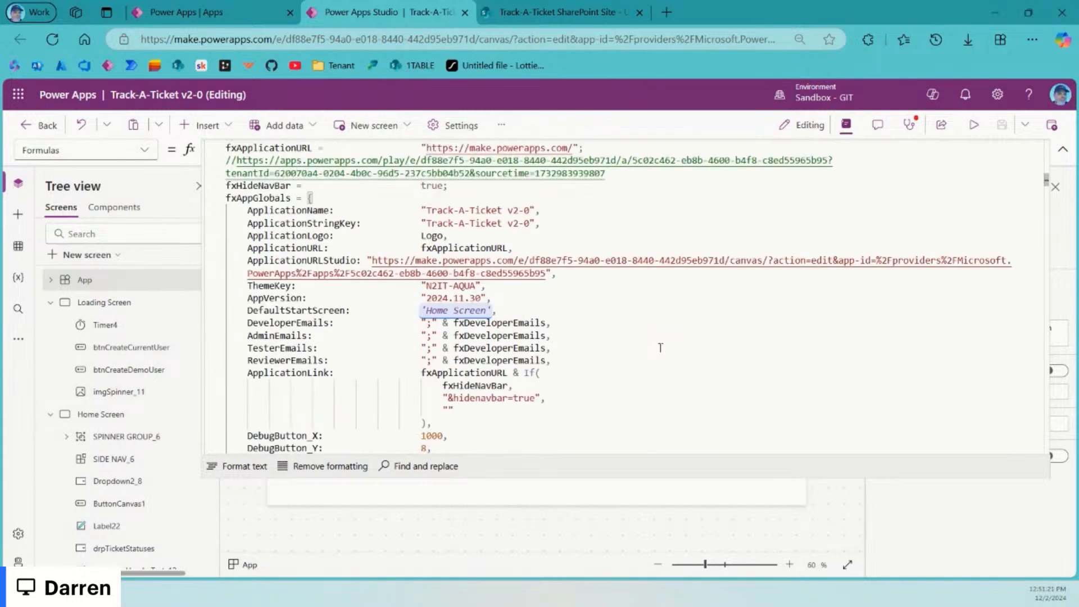
scroll(661, 348, up, 1)
scroll(647, 349, down, 5)
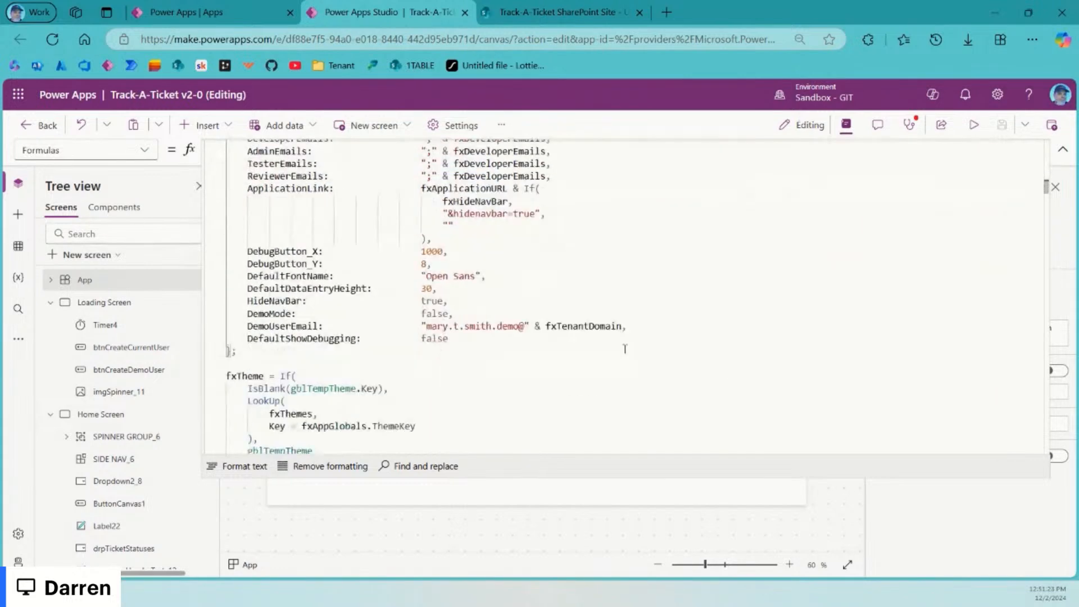
scroll(624, 349, down, 1)
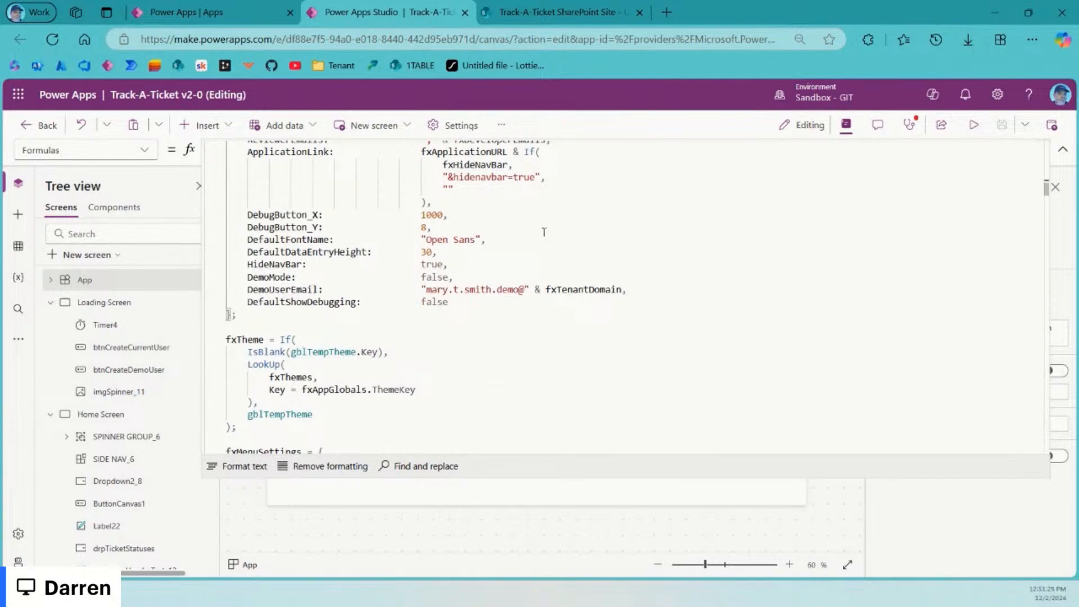
Step: Search the App object's Formulas for "start" and advance to the DefaultStartScreen entry
click(672, 214)
key(ctrl+f)
text(start)
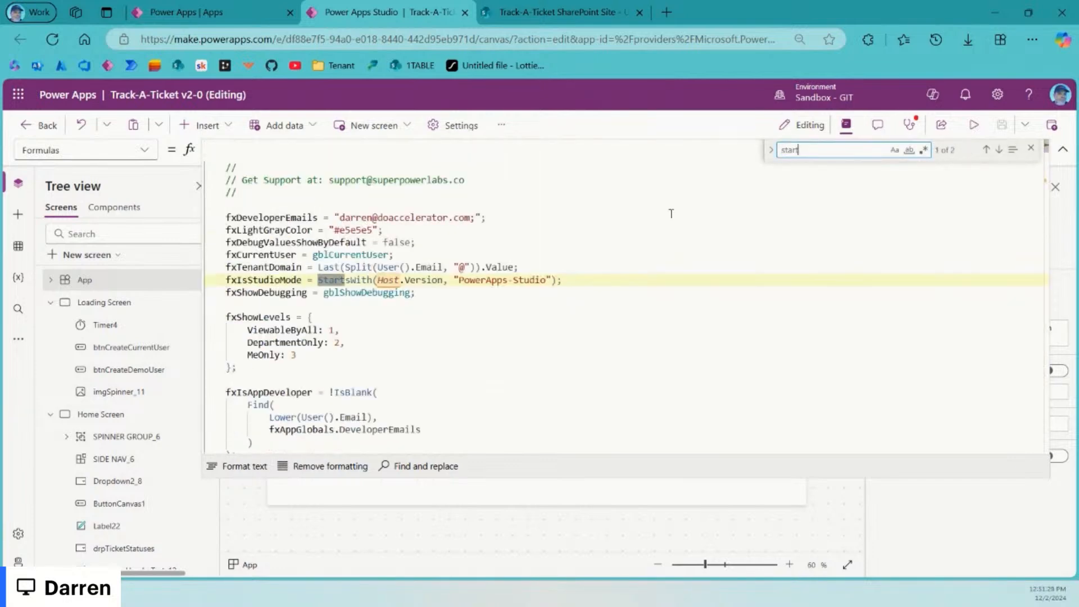
key(Return)
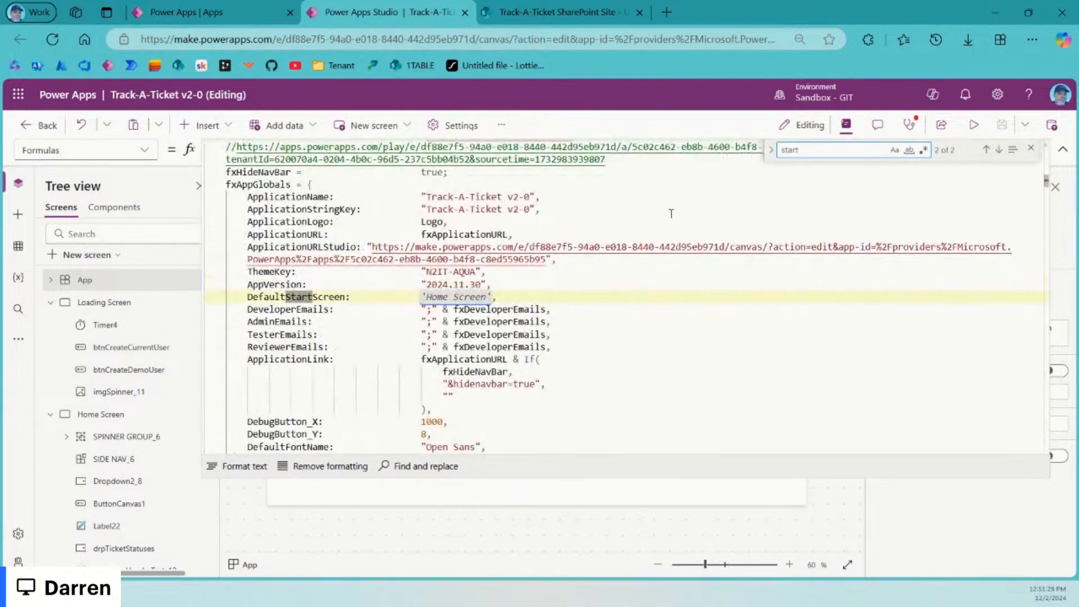
double_click(314, 295)
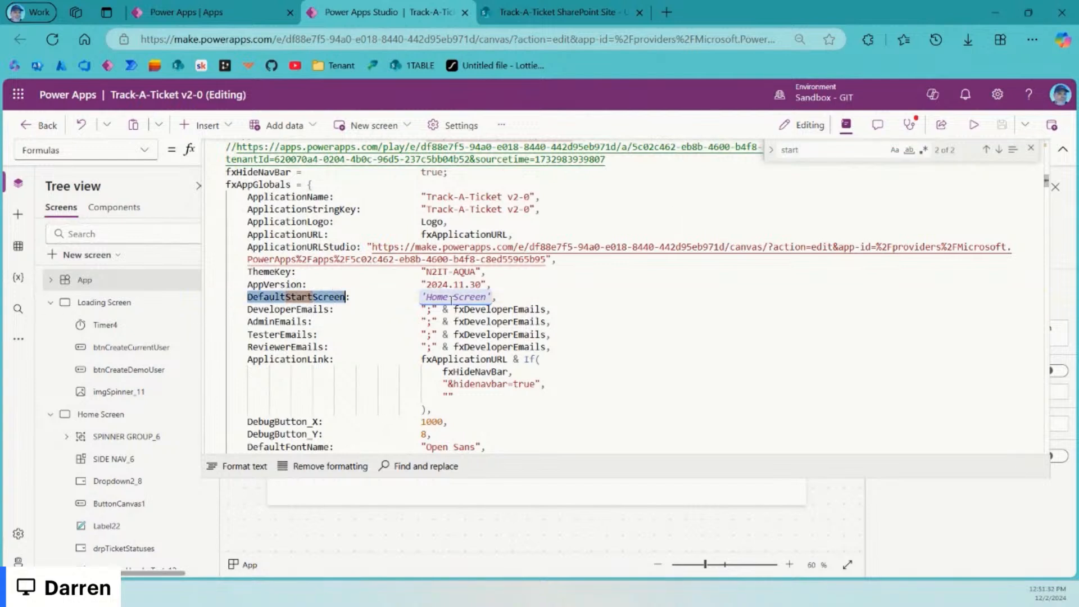
double_click(264, 184)
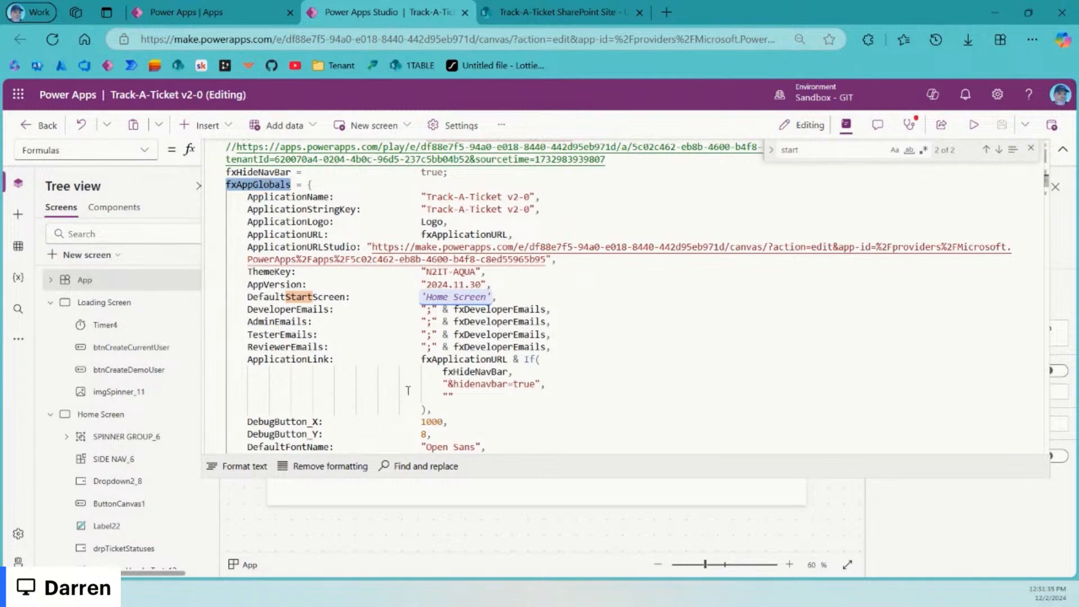
Step: Set the Loading Screen timer's OnTimerEnd to Navigate with fxAppGlobals.DefaultStartScreen as target, adding a comma for a second argument
click(104, 303)
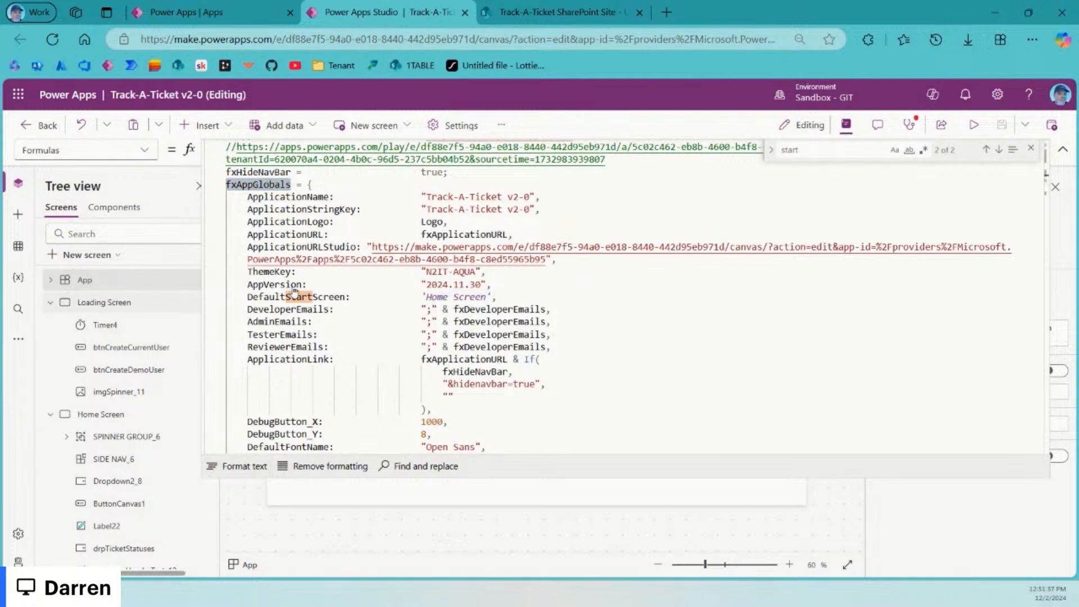
click(1071, 150)
click(313, 261)
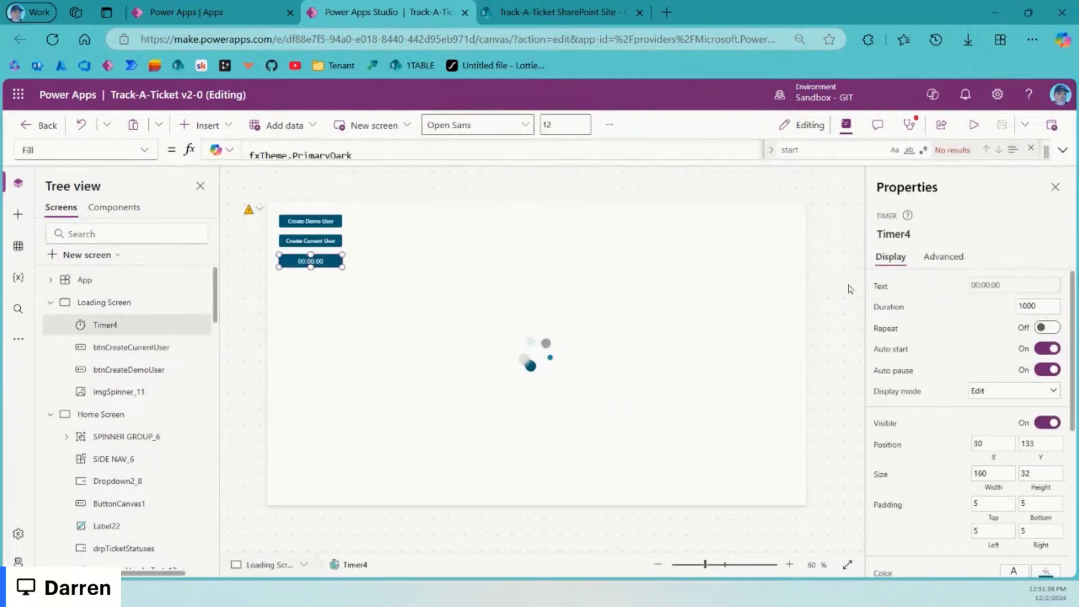
click(944, 257)
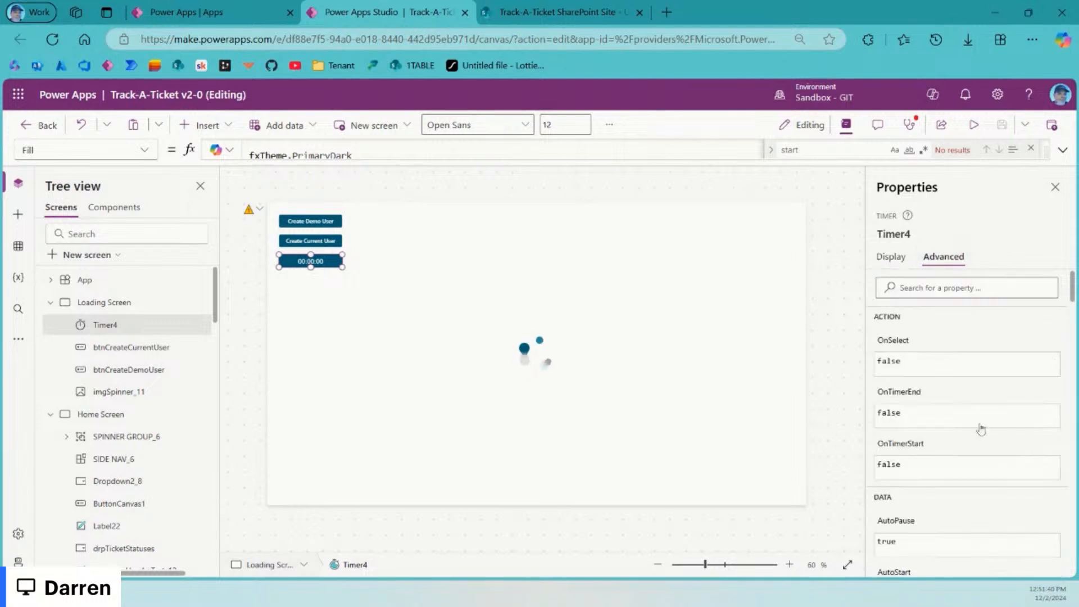
click(911, 396)
click(1063, 150)
double_click(263, 156)
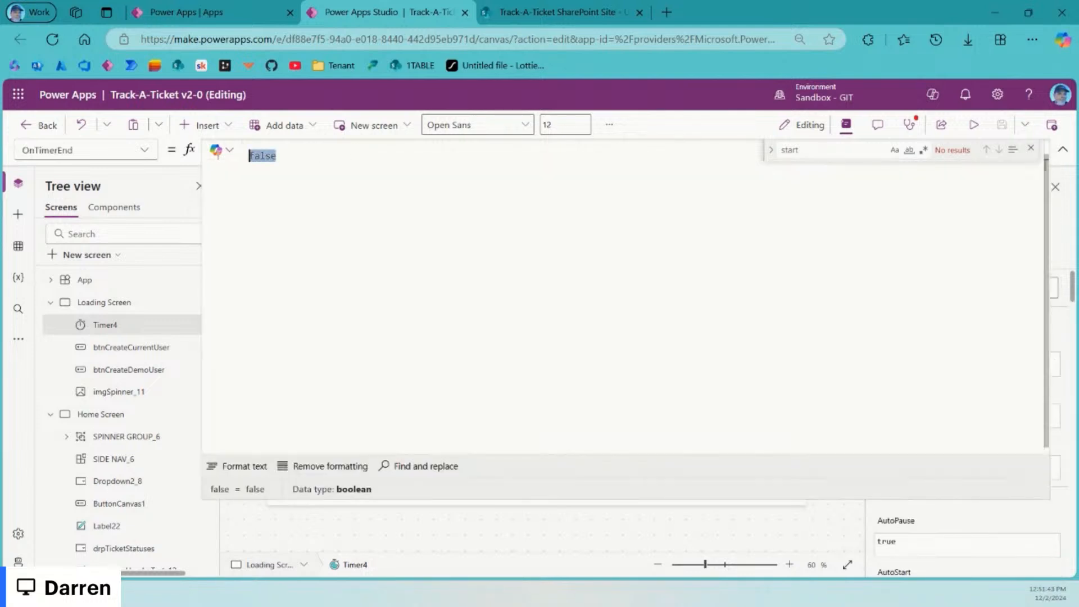
text(Nav)
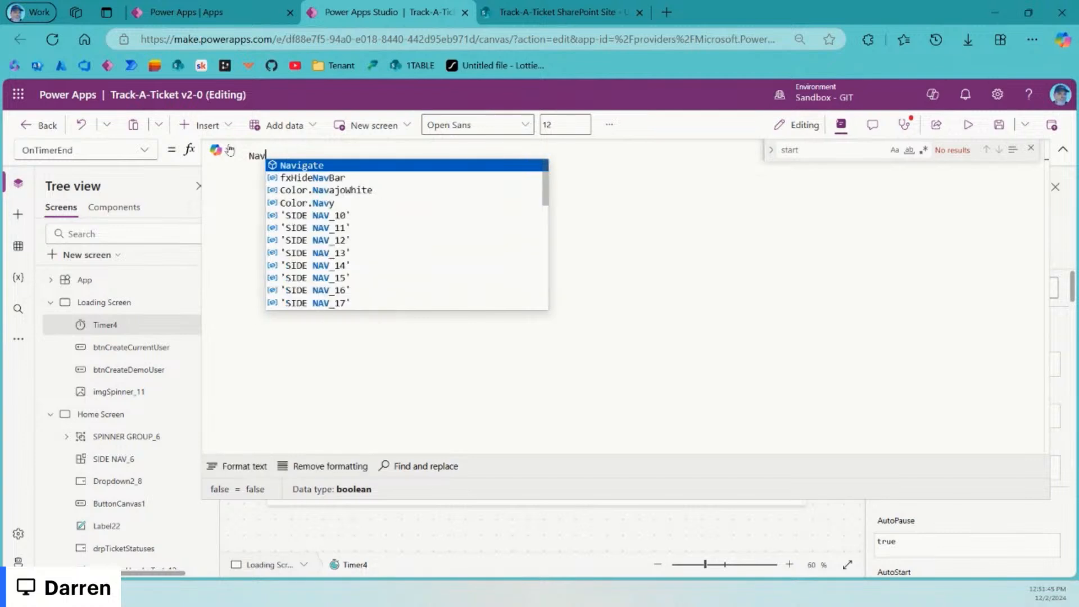
key(Tab)
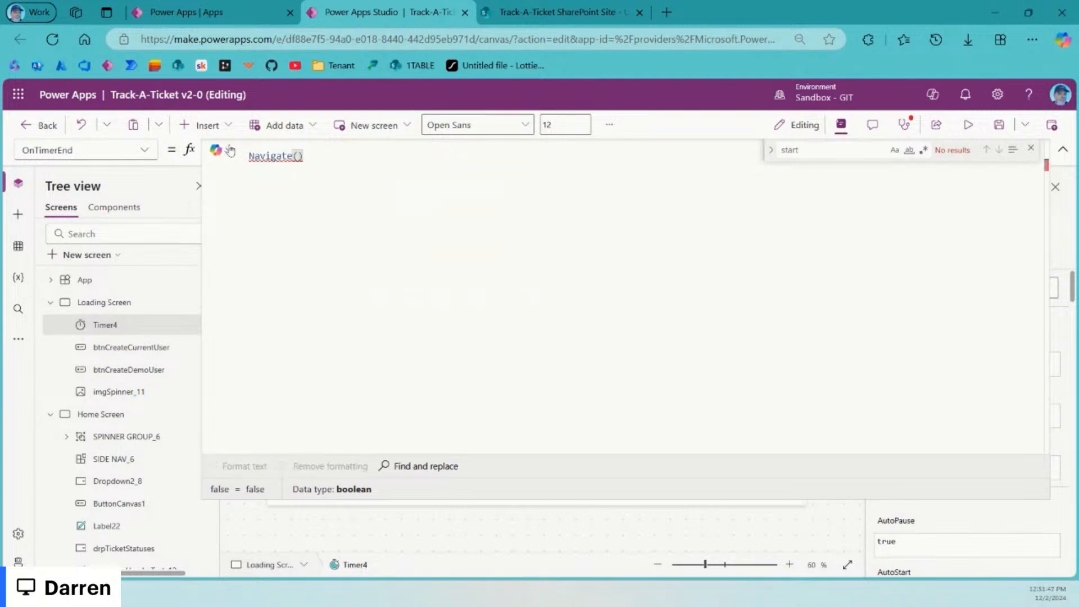
text(fxAppGlobals.star)
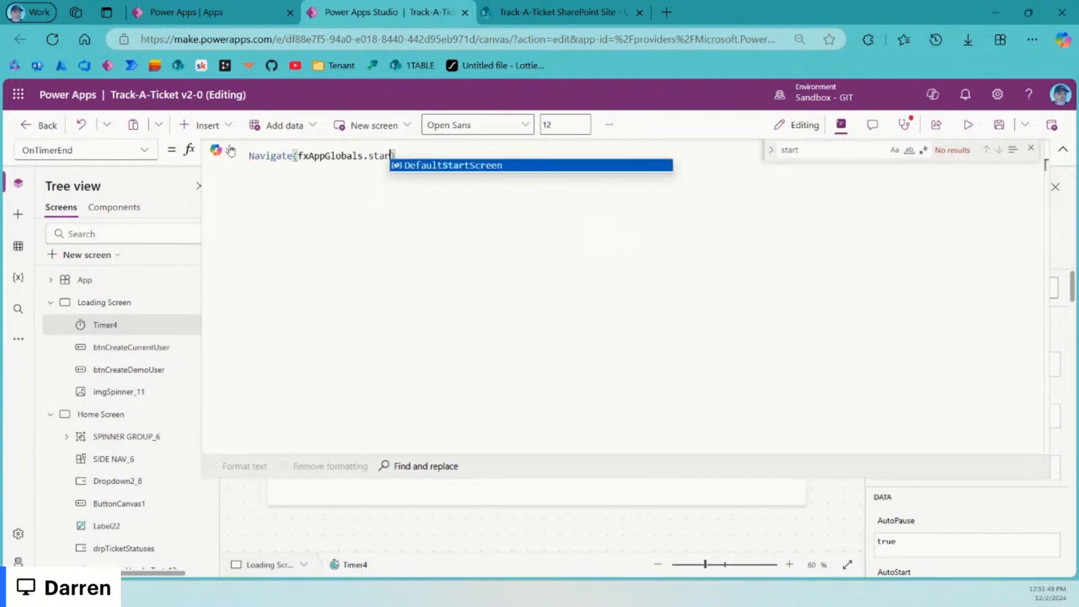
key(Tab)
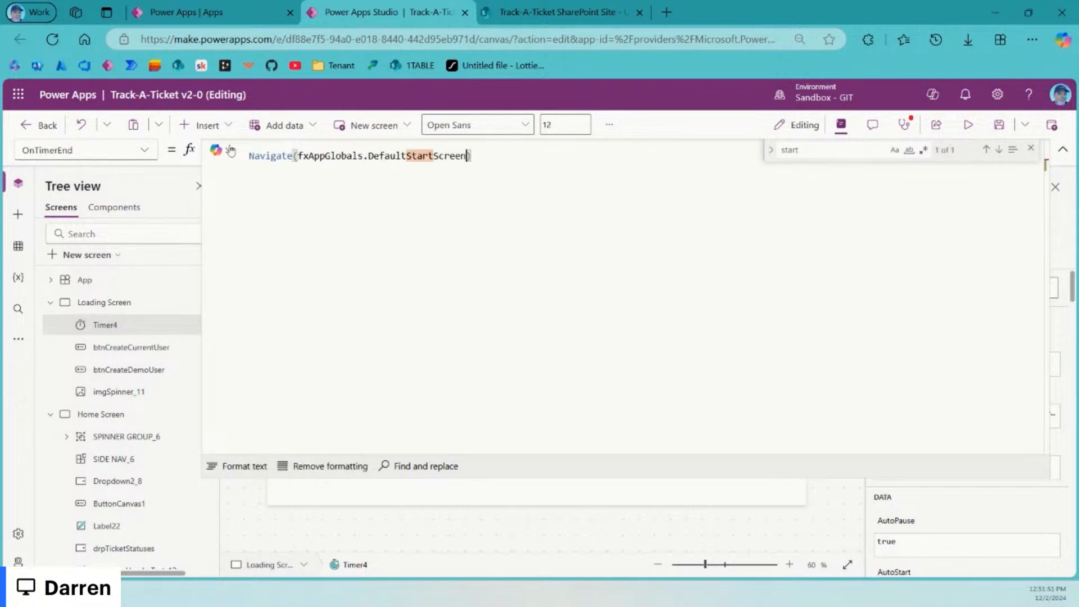
text(, )
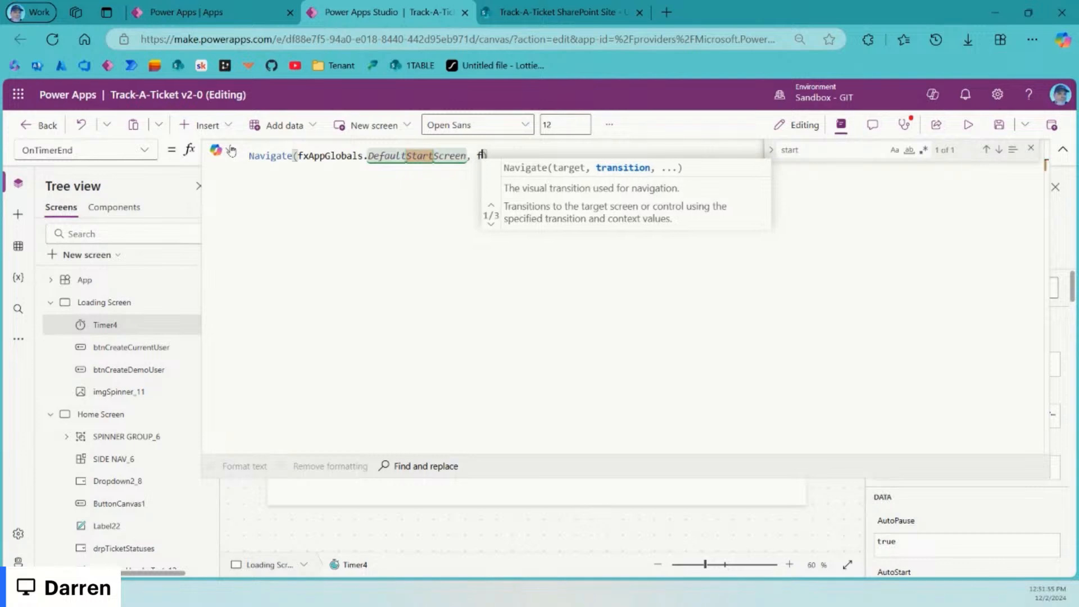
text(fxScr)
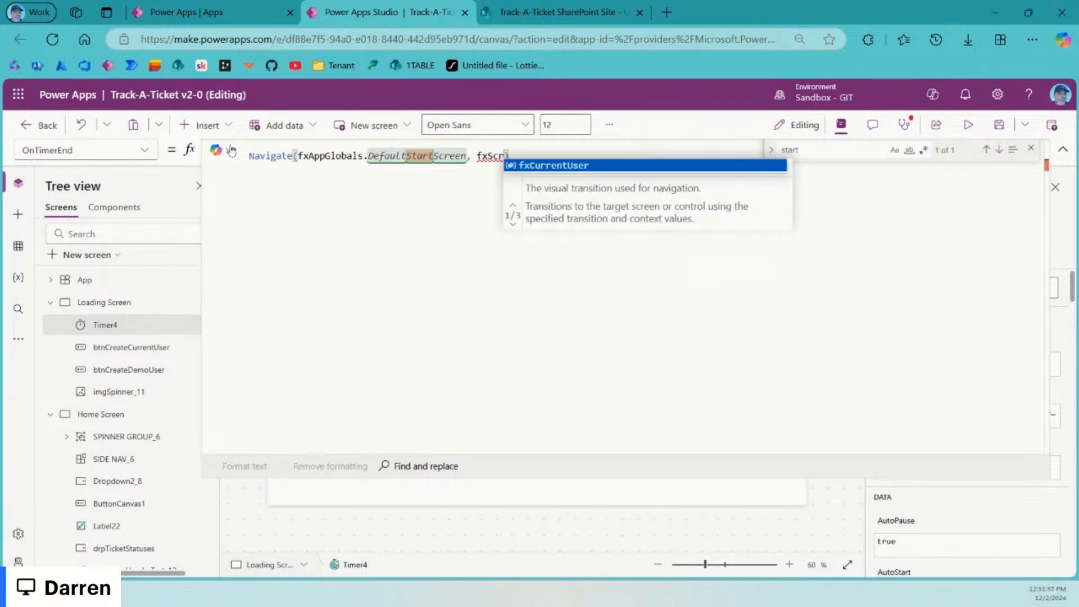
key(BackSpace)
key(BackSpace)
key(BackSpace)
key(BackSpace)
key(BackSpace)
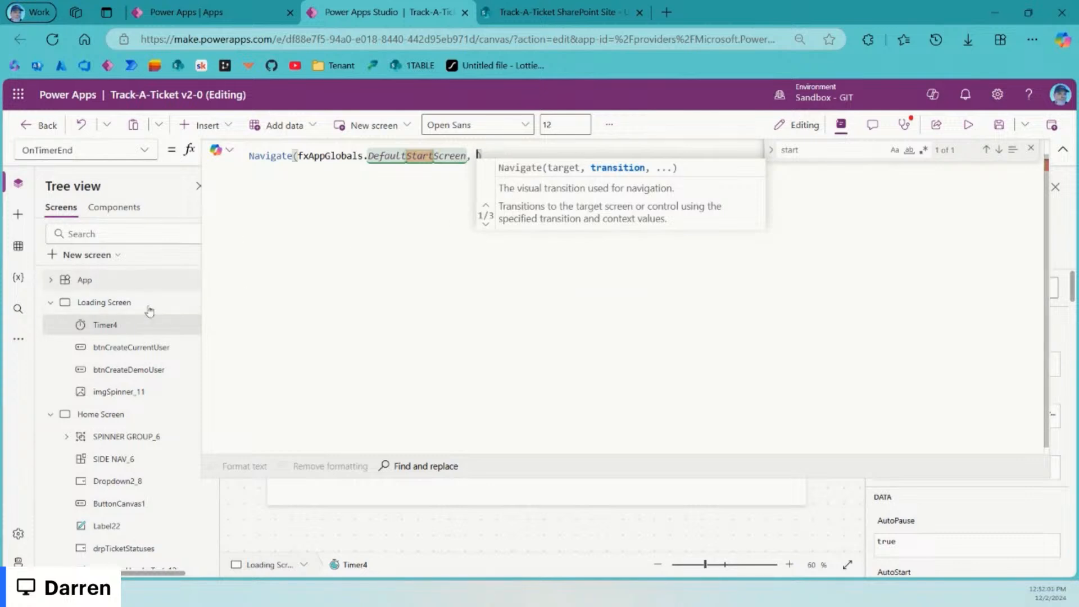
Step: Search the App object's Formulas for "trans" and look through the fxAppGlobals settings for a screen transition entry
click(115, 280)
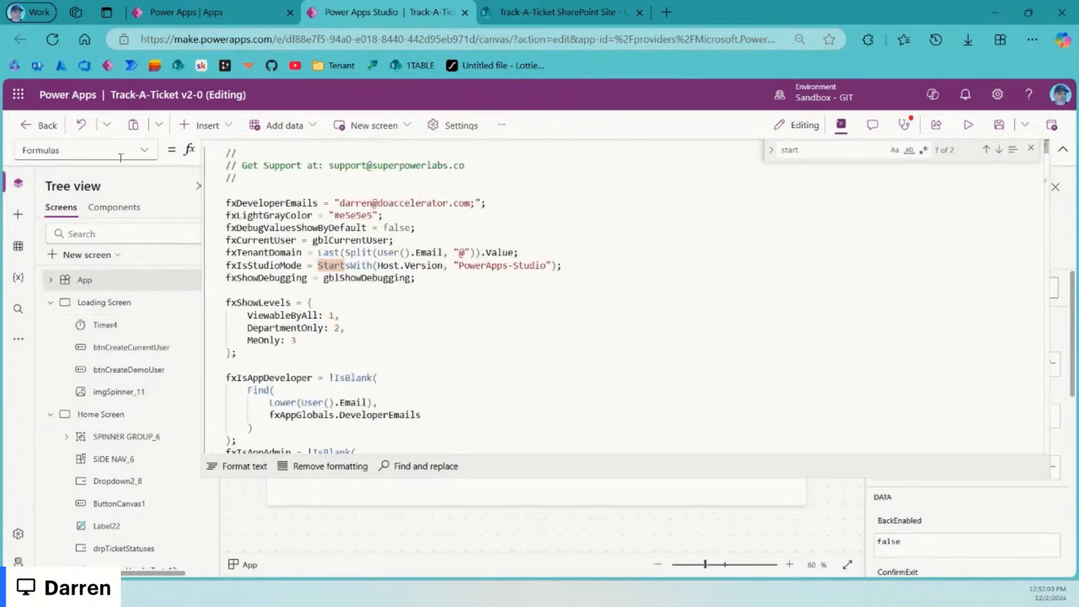
scroll(619, 298, down, 10)
scroll(596, 313, down, 4)
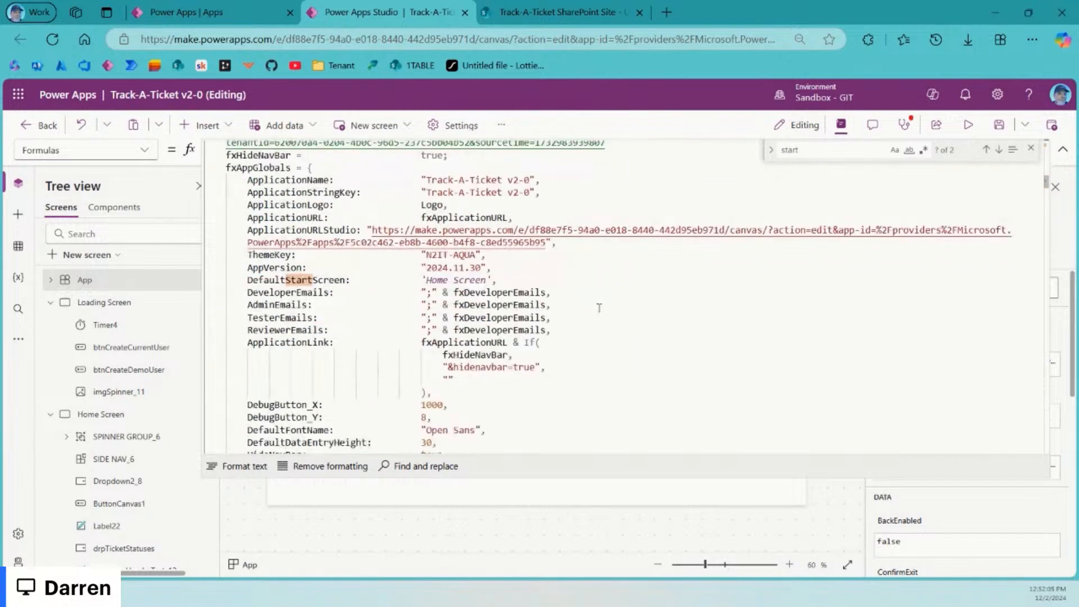
click(653, 284)
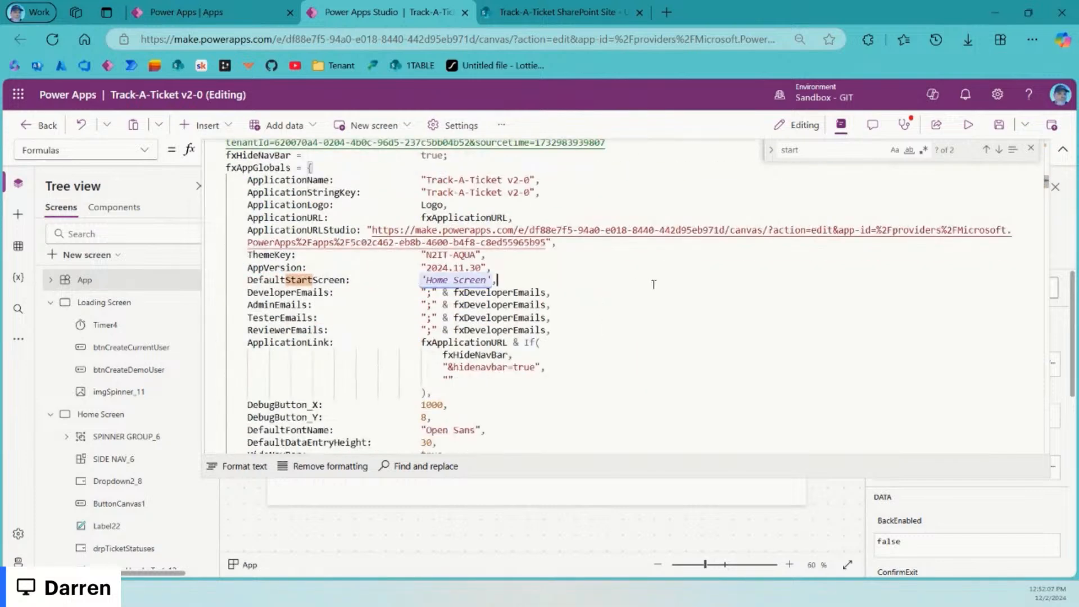
key(ctrl+f)
text(trans)
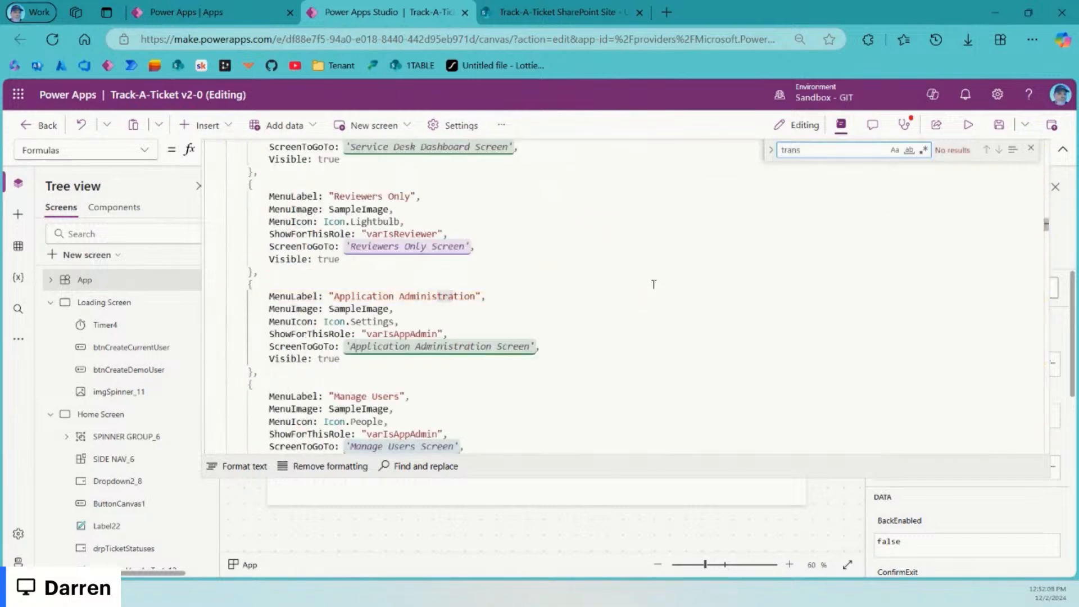
scroll(654, 280, up, 15)
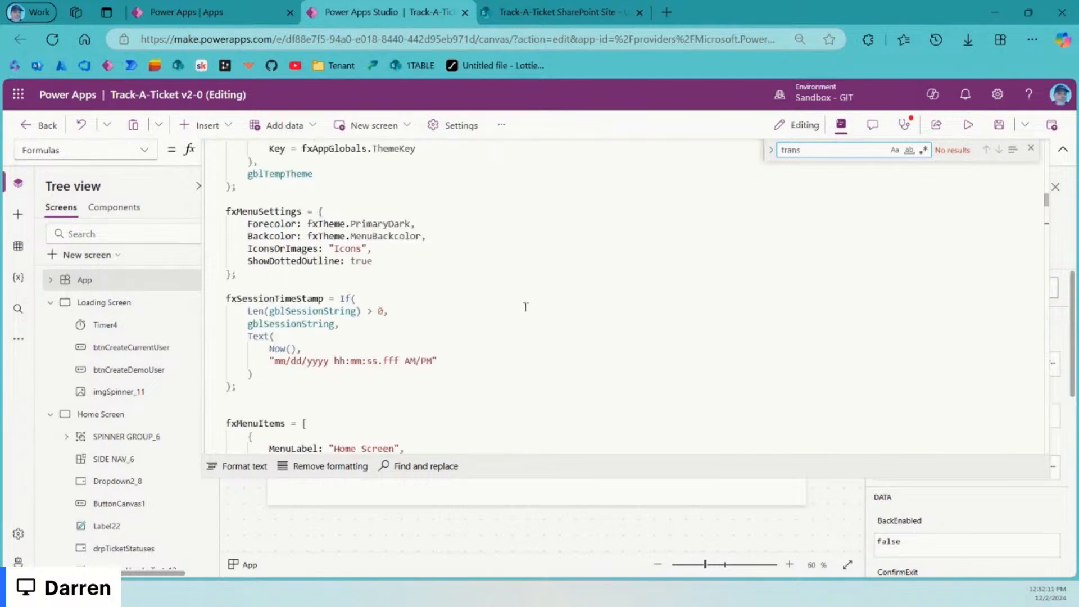
scroll(557, 298, down, 7)
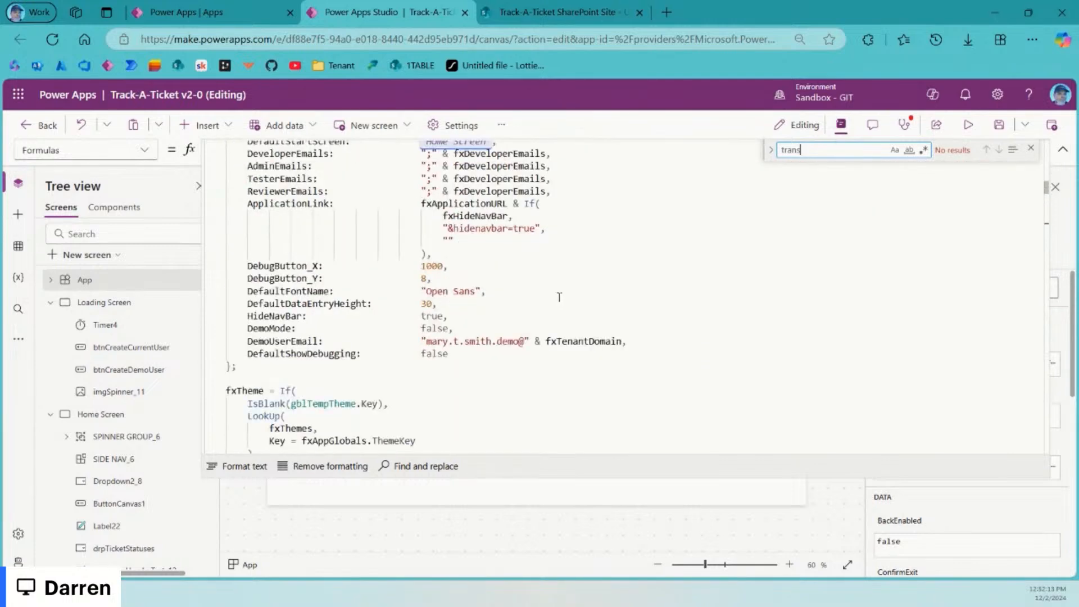
scroll(607, 293, up, 4)
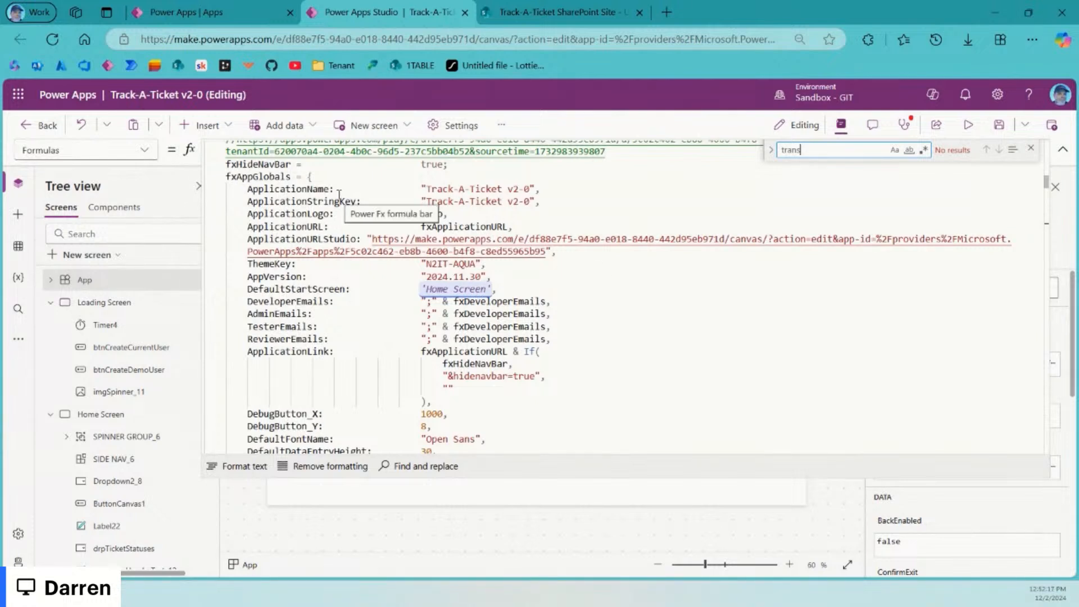
Step: Add a DefaultScreenTransition entry below DefaultStartScreen in fxAppGlobals, aligned with the other entries and ending in a comma
click(519, 291)
key(Return)
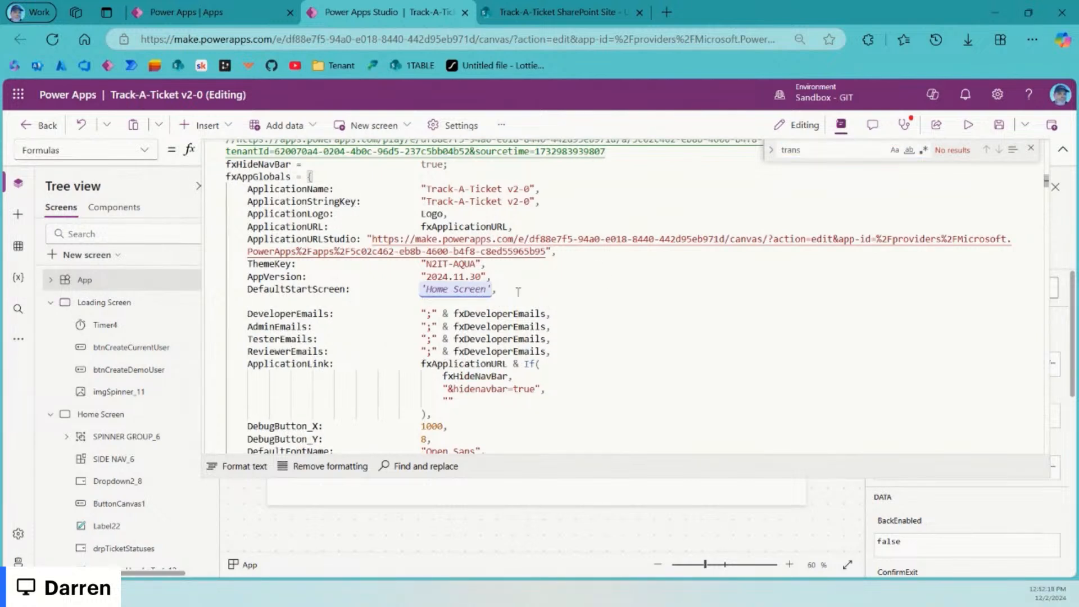
text(Default)
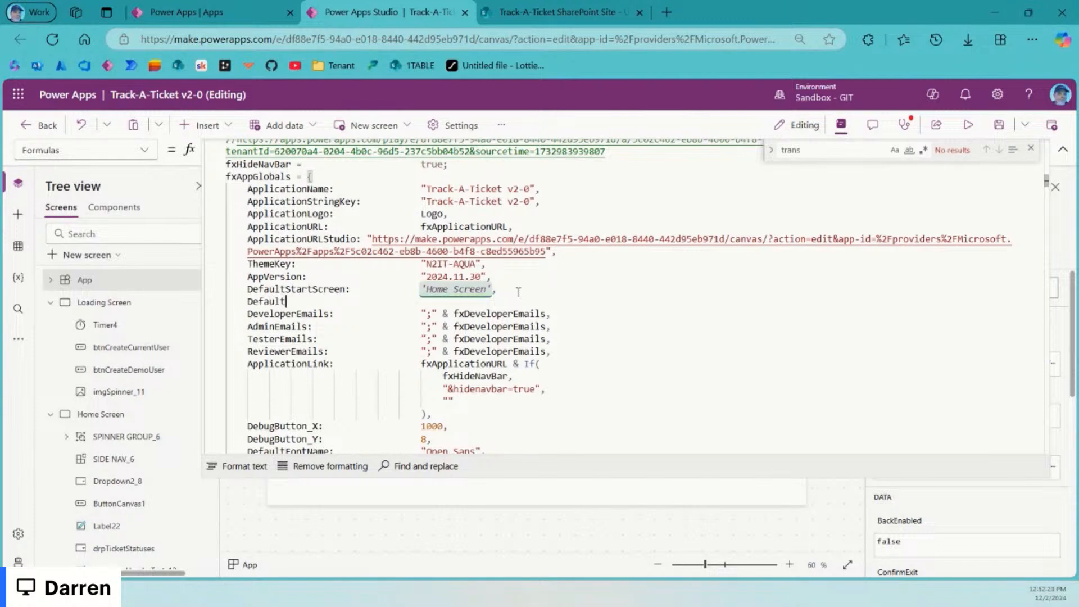
text(ScreenTransition:)
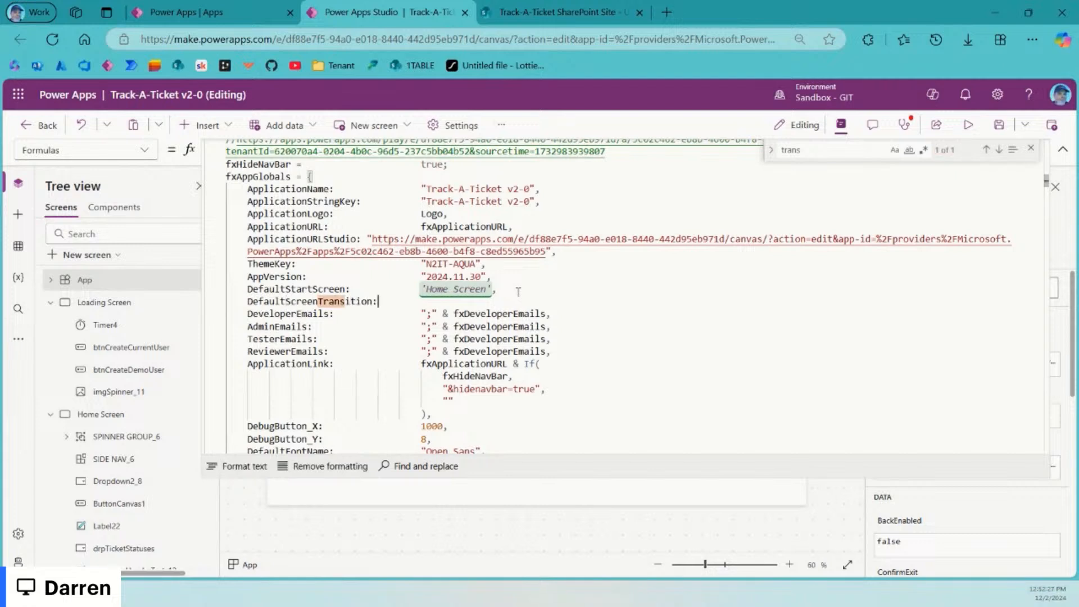
key(Tab)
key(Tab)
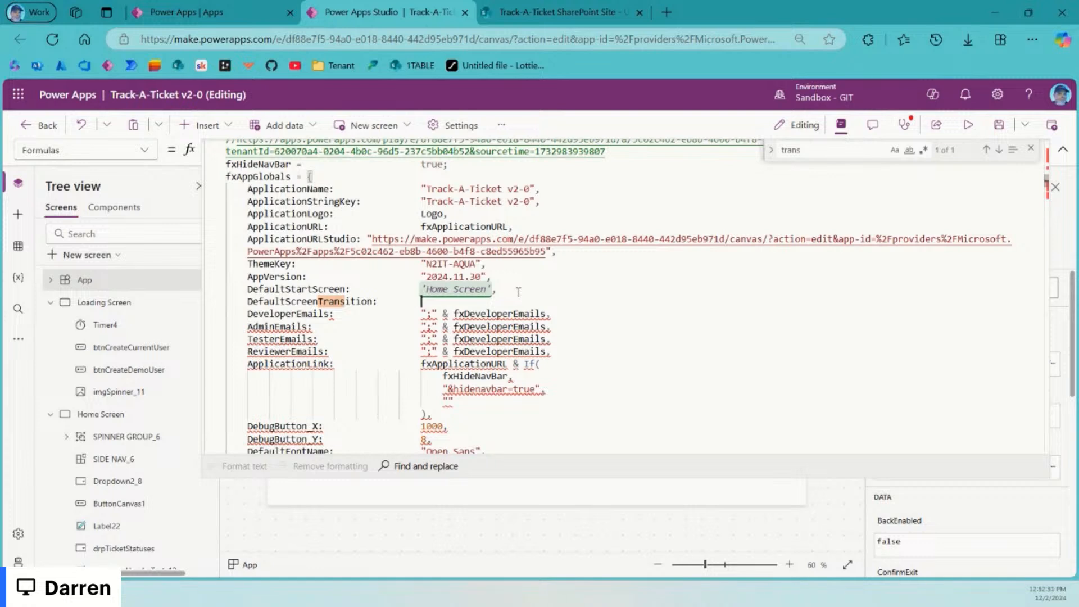
text(,)
key(Left)
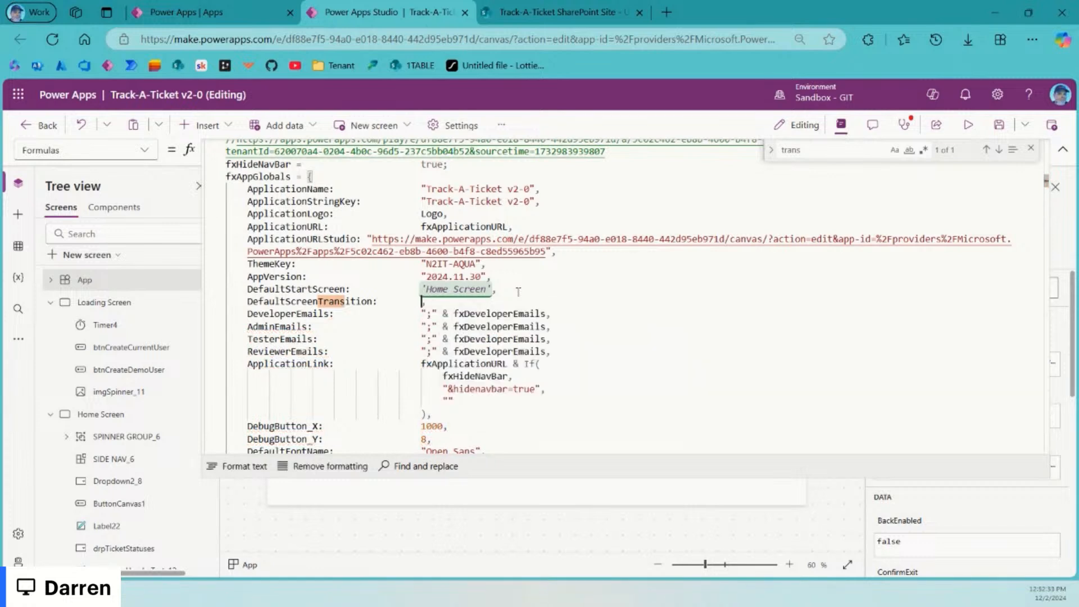
Step: Set the DefaultScreenTransition value to ScreenTransition.Fade and close the formula search
text(Screen)
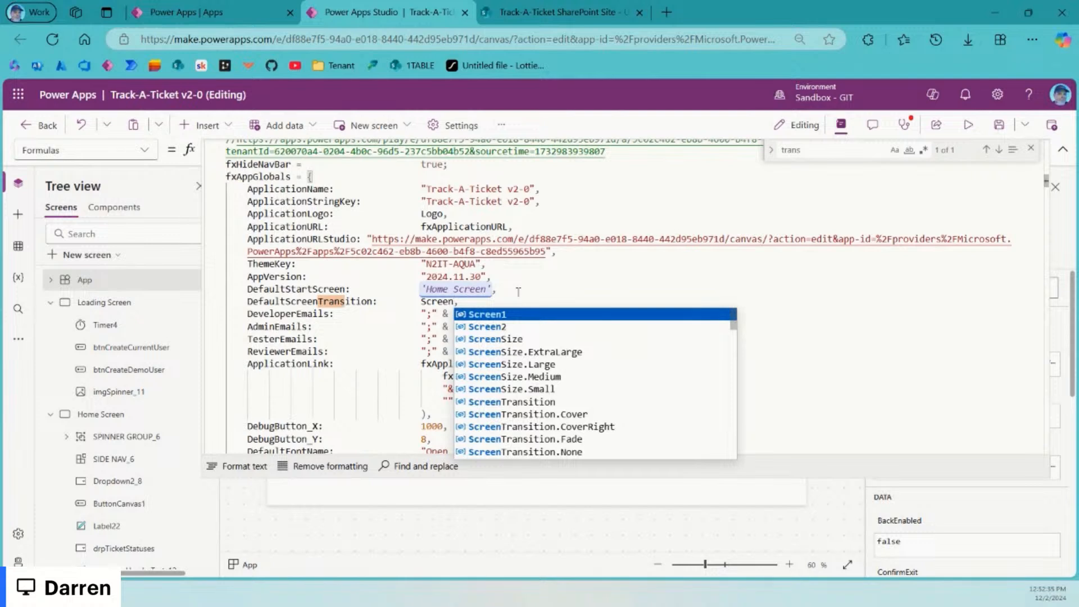
text(Tra)
key(Down)
key(Down)
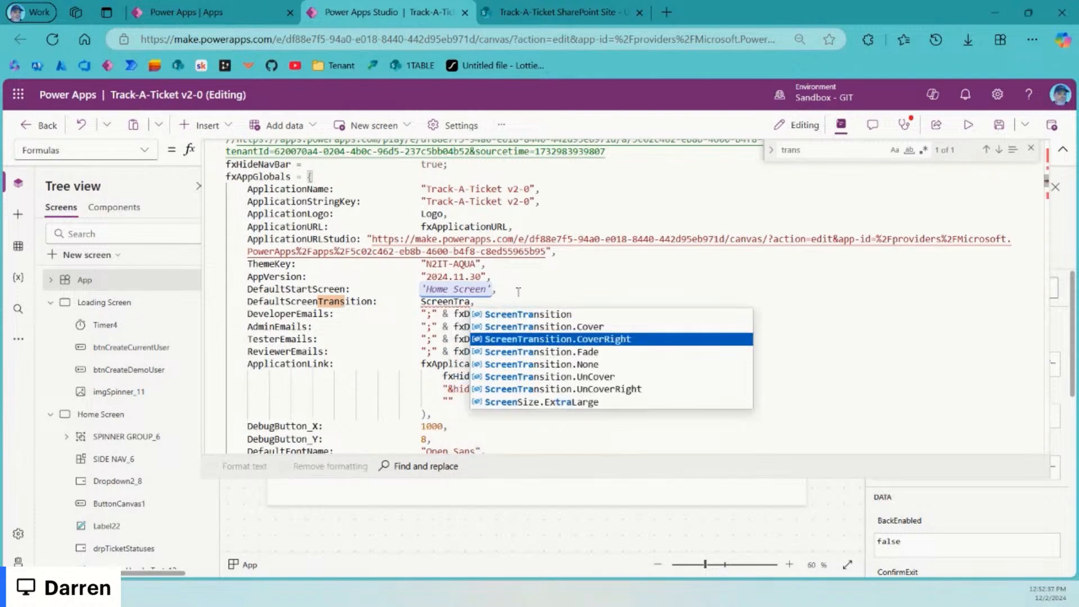
key(Down)
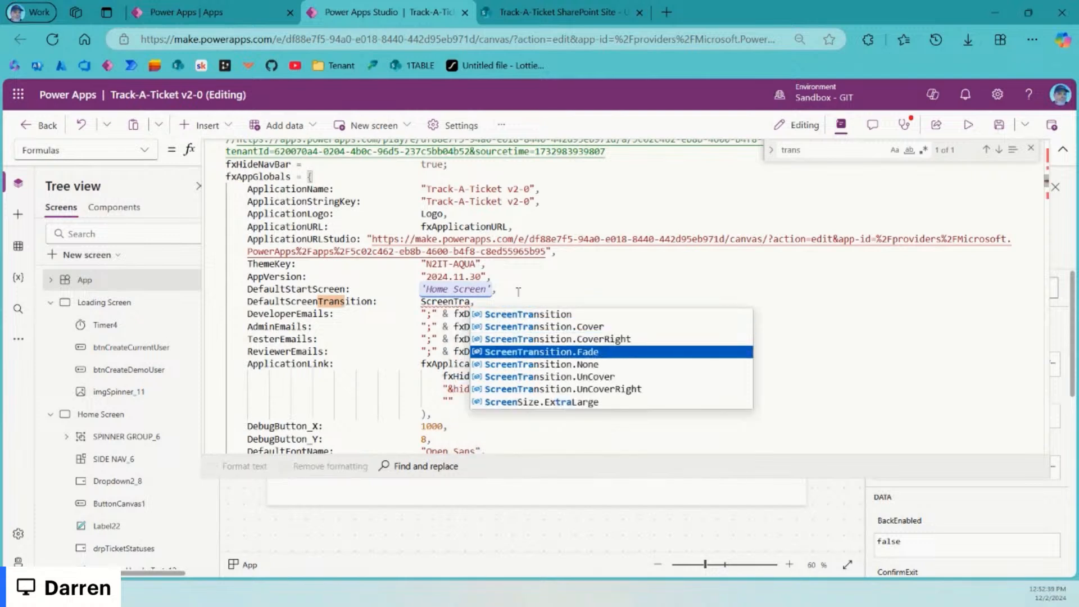
key(Return)
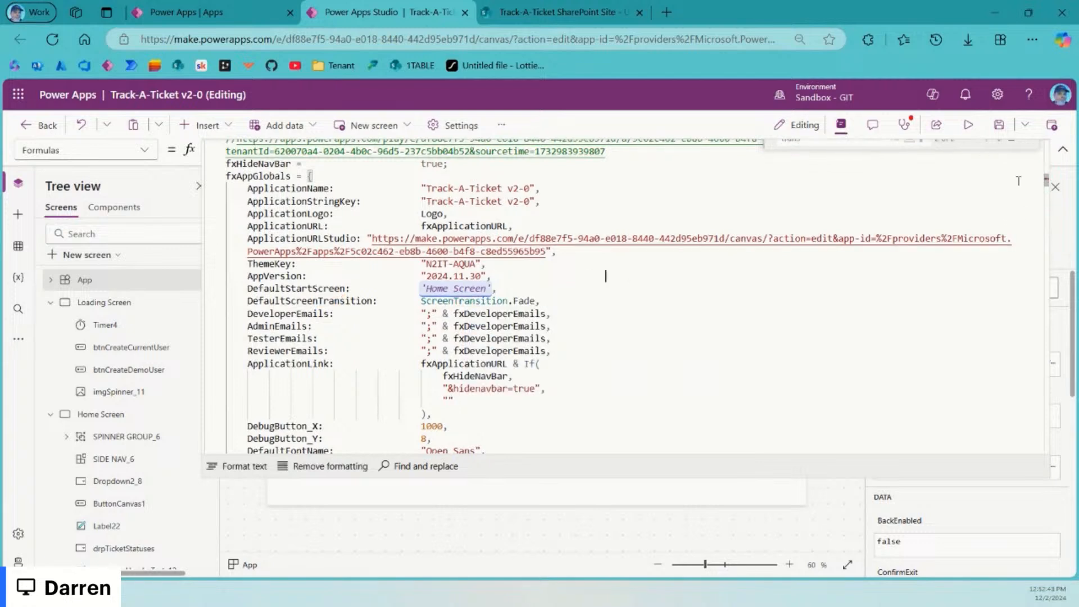
click(1031, 147)
Step: Complete the Loading Screen timer's OnTimerEnd with fxAppGlobals.DefaultScreenTransition as the Navigate transition and save the app
click(1063, 149)
click(307, 265)
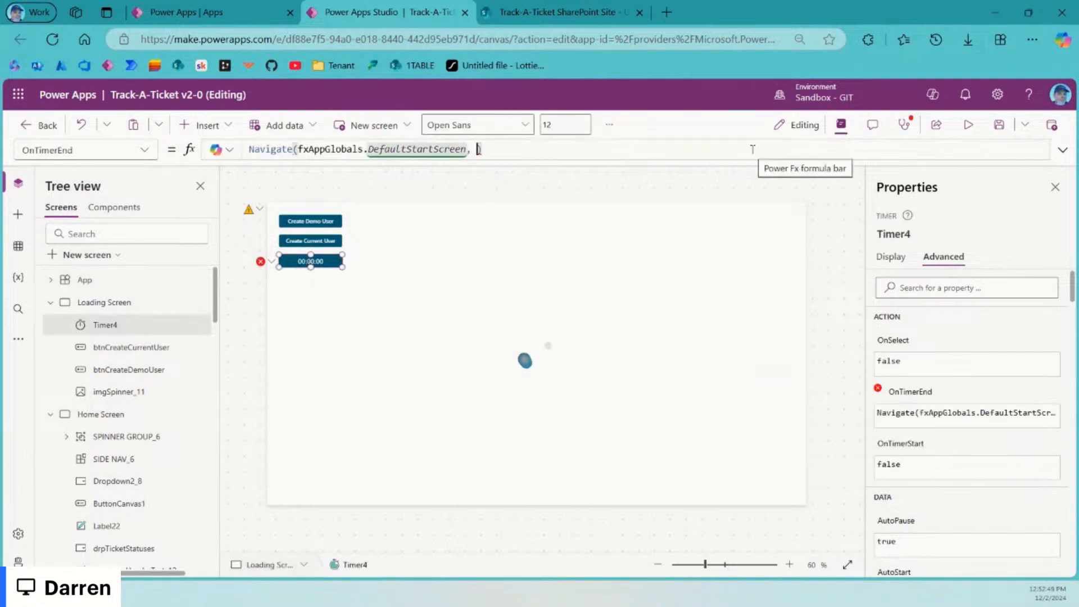
text(fxAppGlobals.)
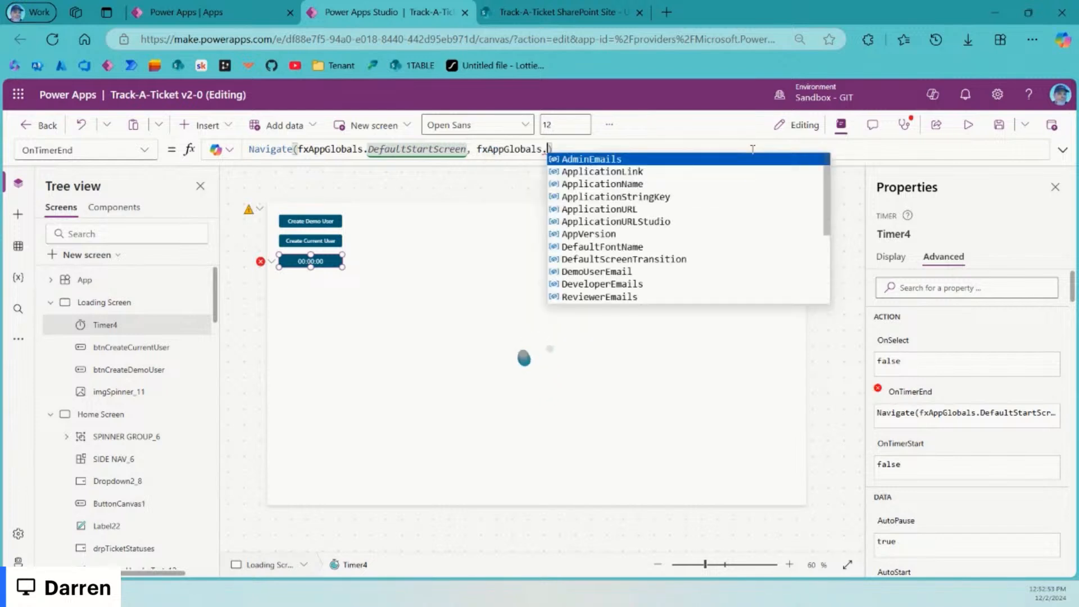
click(668, 259)
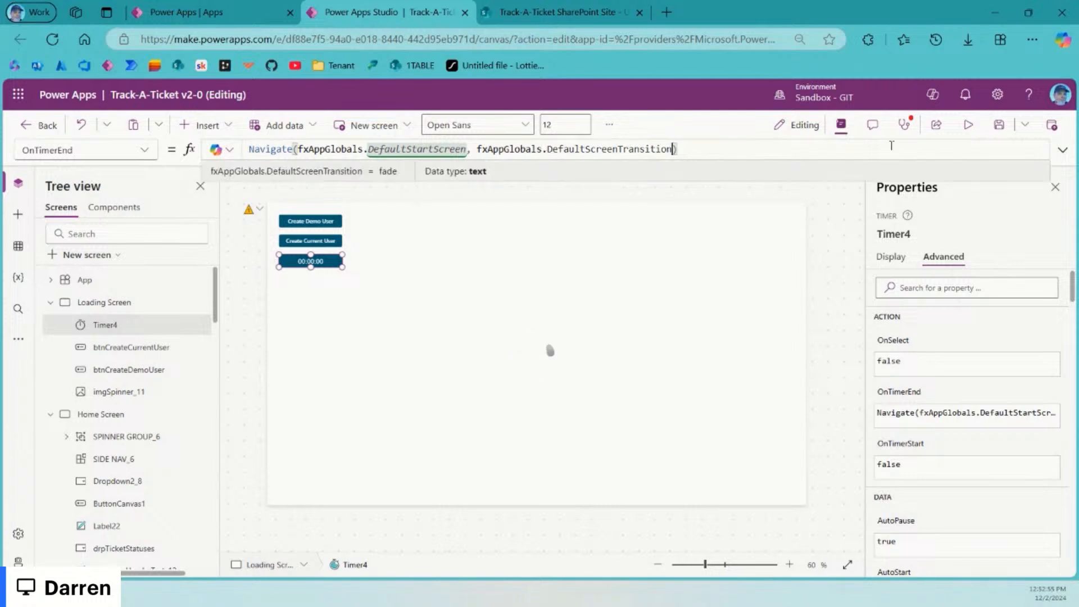
key(ctrl+s)
Step: Preview the app from the Loading Screen to test the timed navigation, and return to editing
click(281, 319)
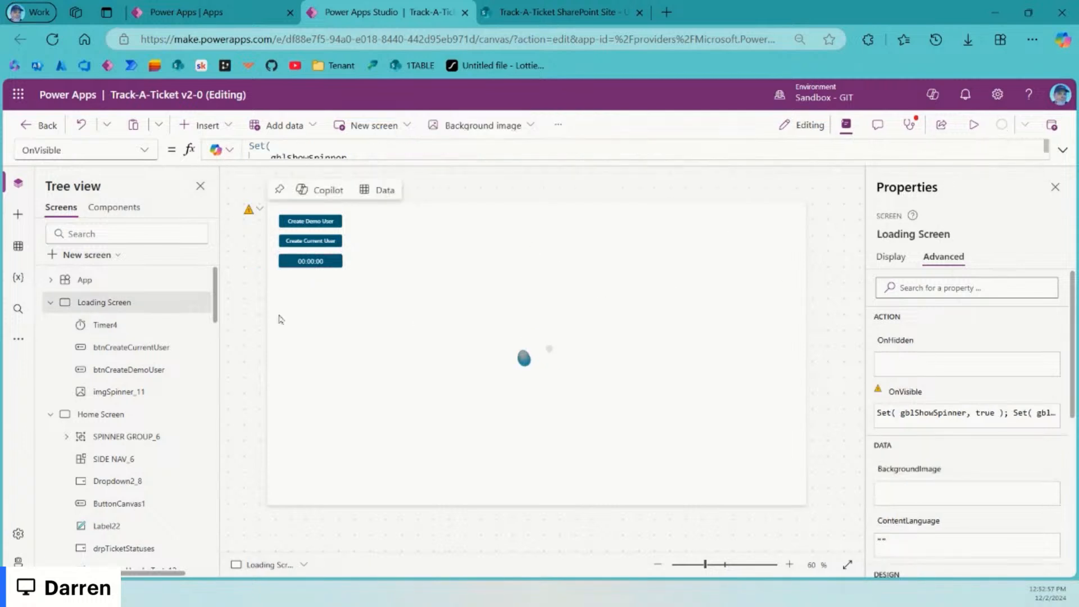
click(974, 125)
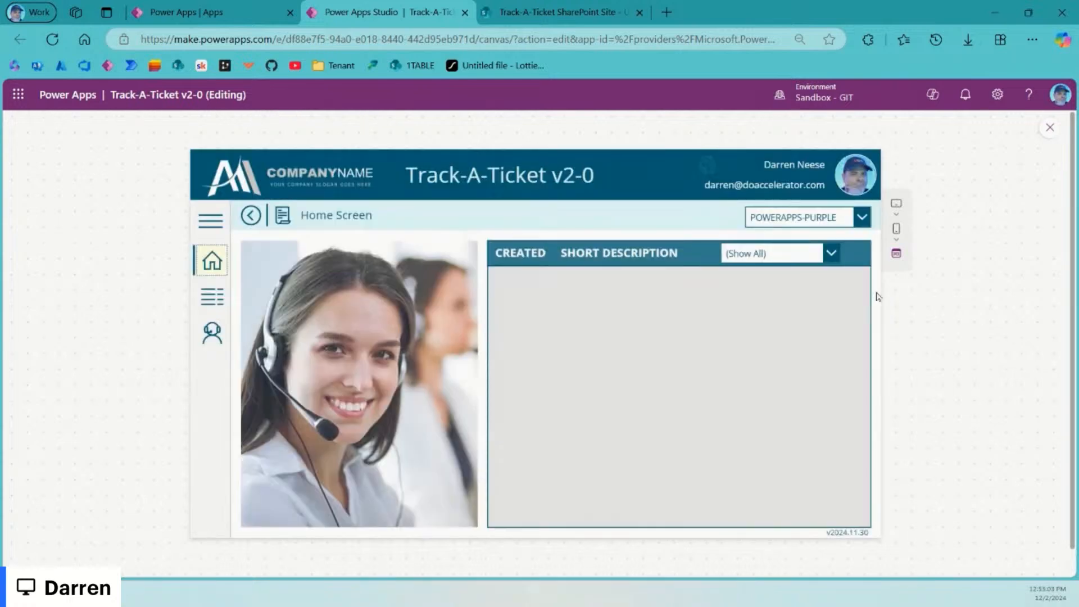
click(1051, 128)
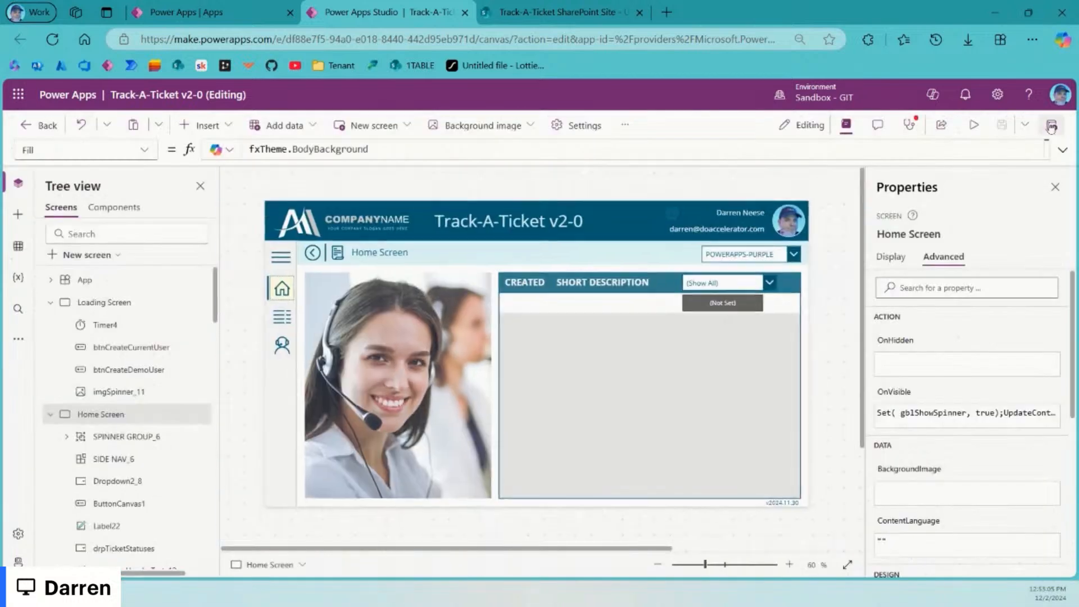
Step: Insert a container on the Loading Screen and place it below the timer at about 291 wide and 543 high
click(140, 299)
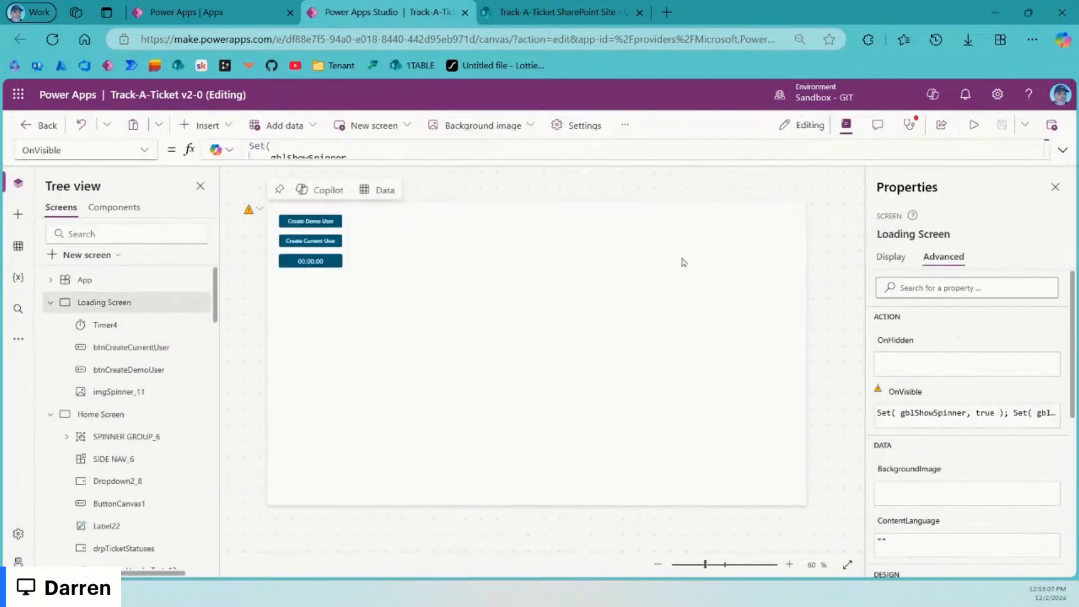
click(318, 266)
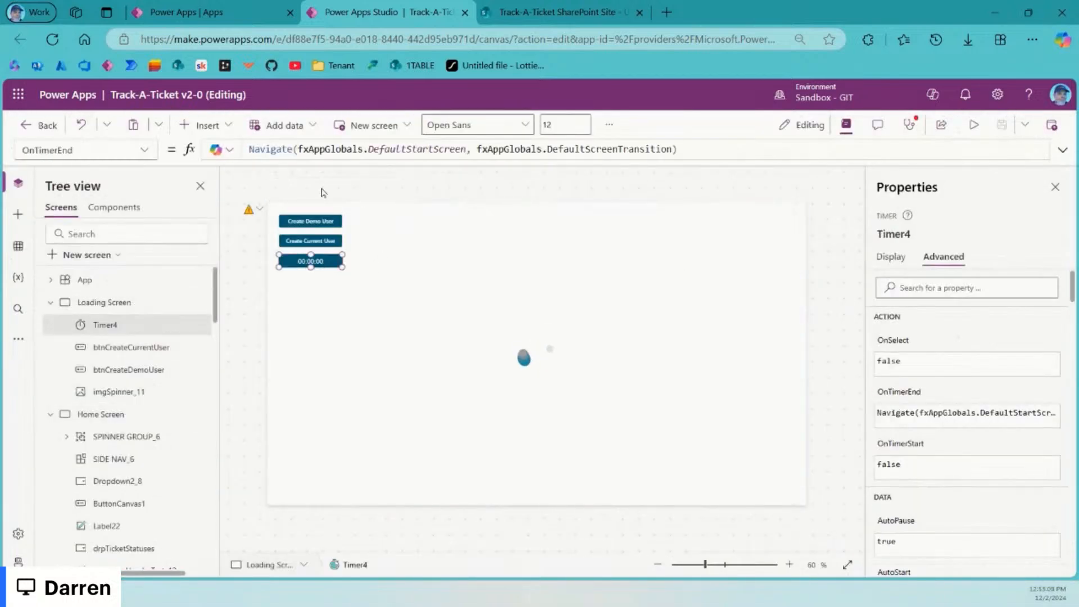
click(302, 242)
click(346, 382)
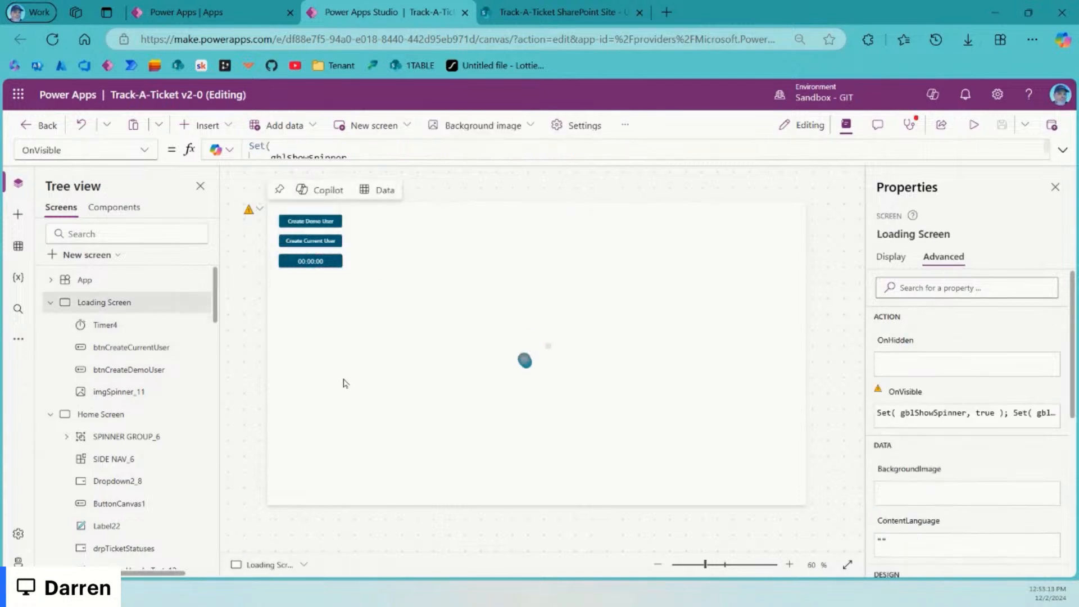
click(204, 124)
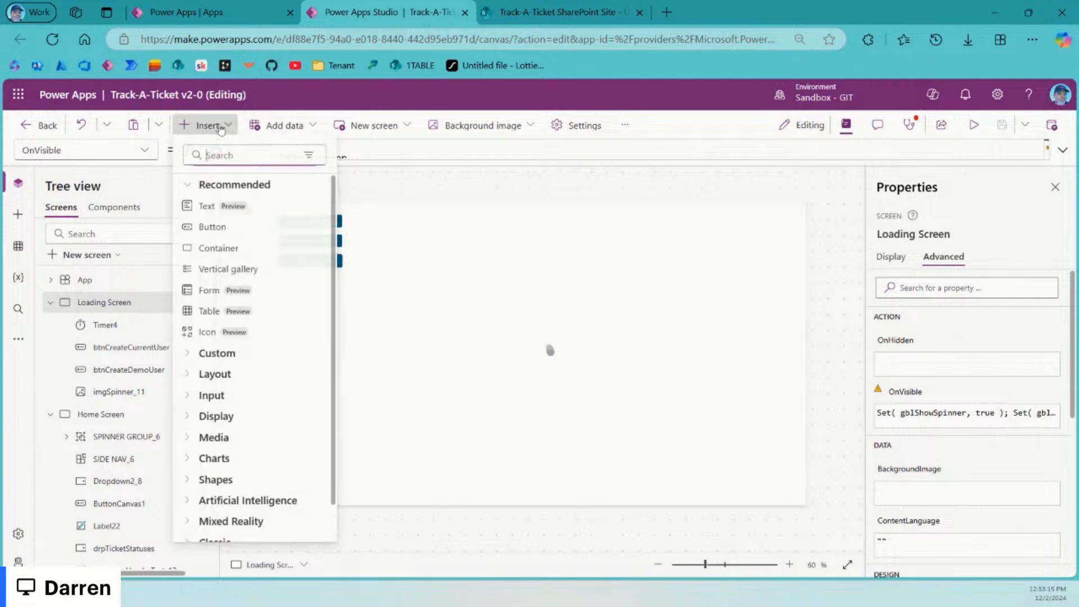
text(cont)
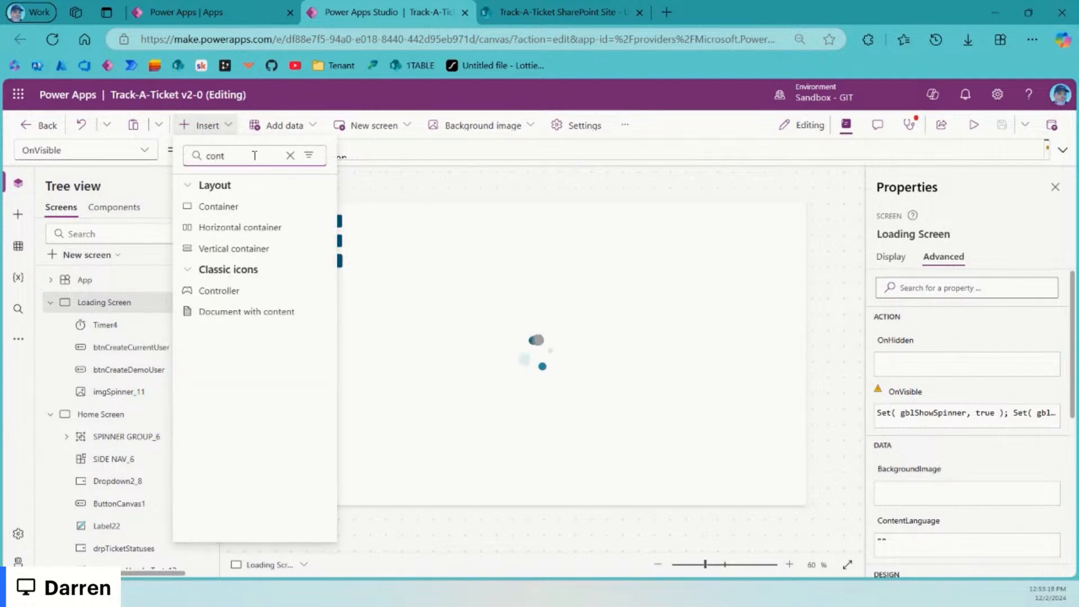
click(271, 208)
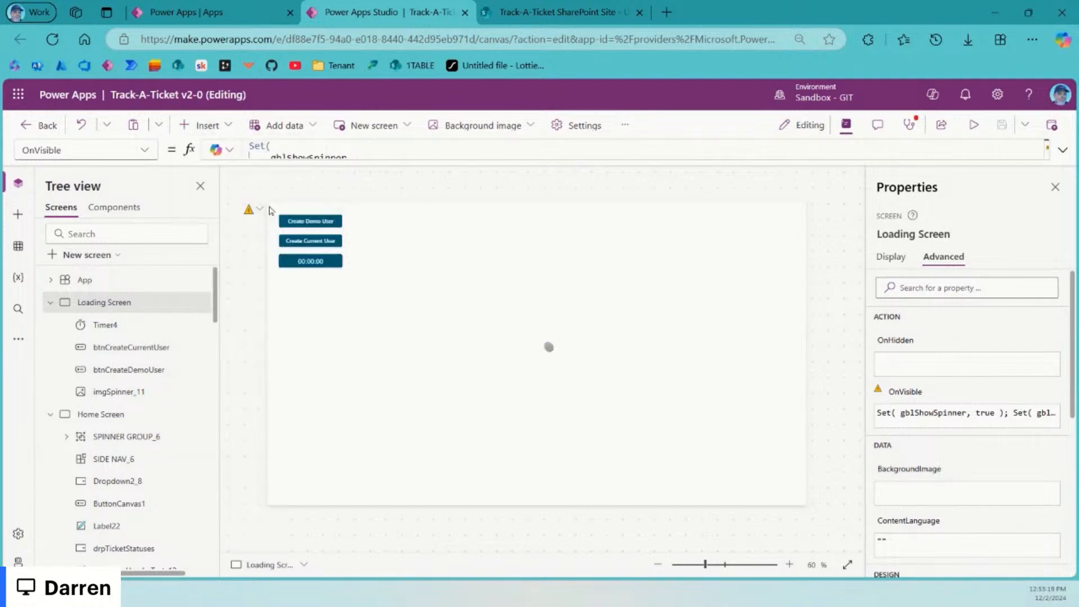
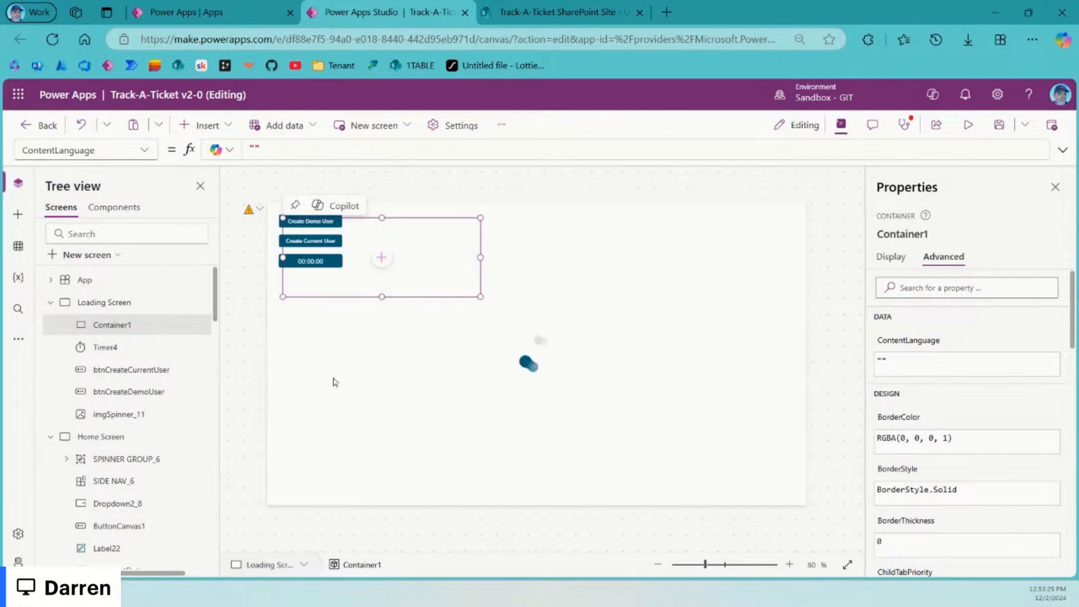
drag(335, 382, 364, 370)
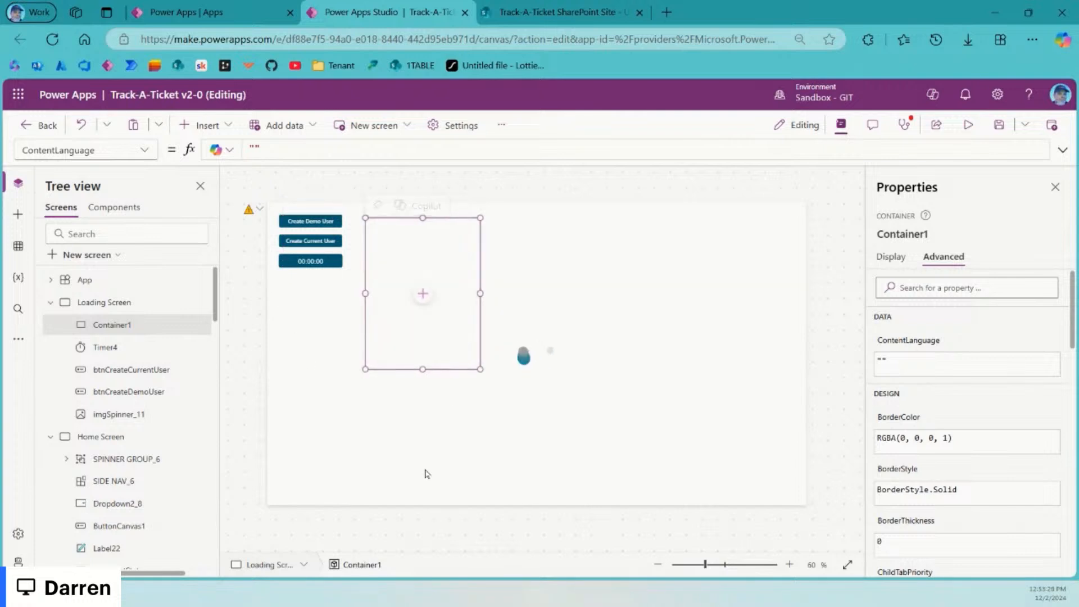
drag(457, 368, 337, 493)
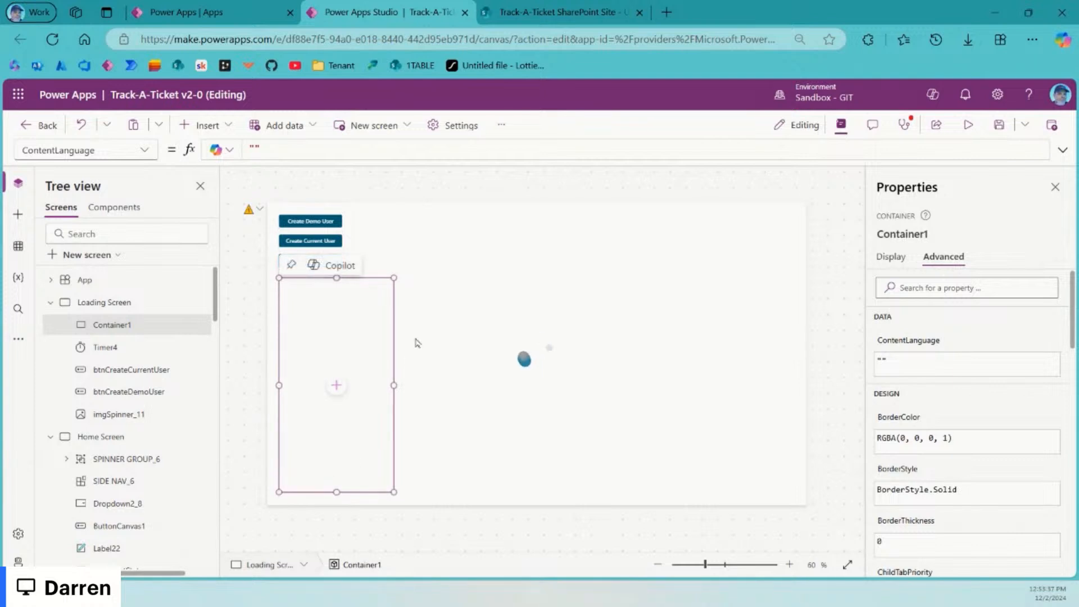
Step: Set the new container's Fill to fxLightGrayColor
click(892, 256)
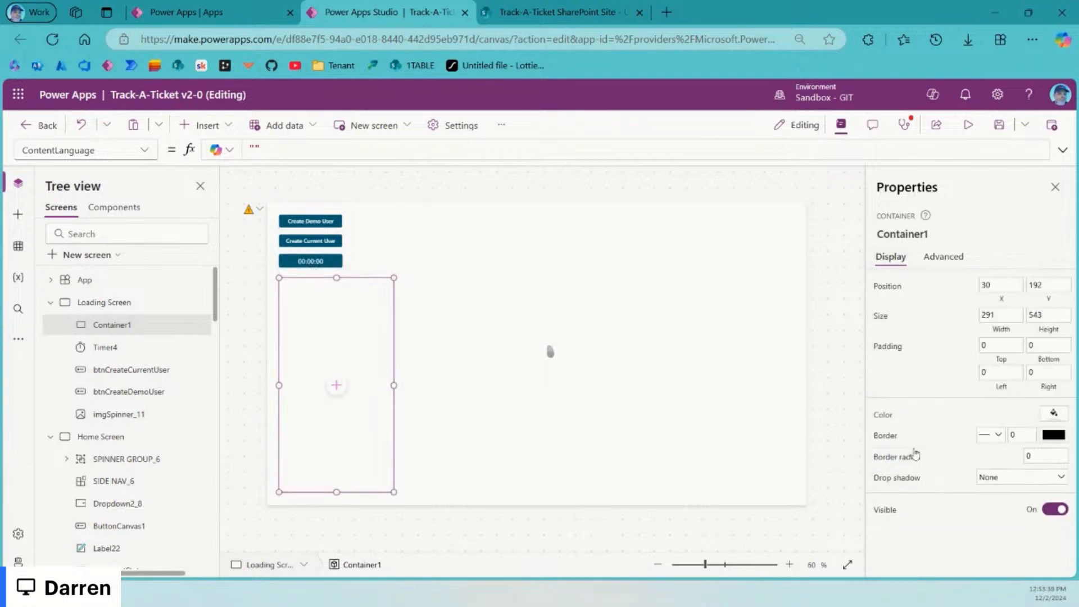
click(880, 419)
drag(379, 148, 229, 150)
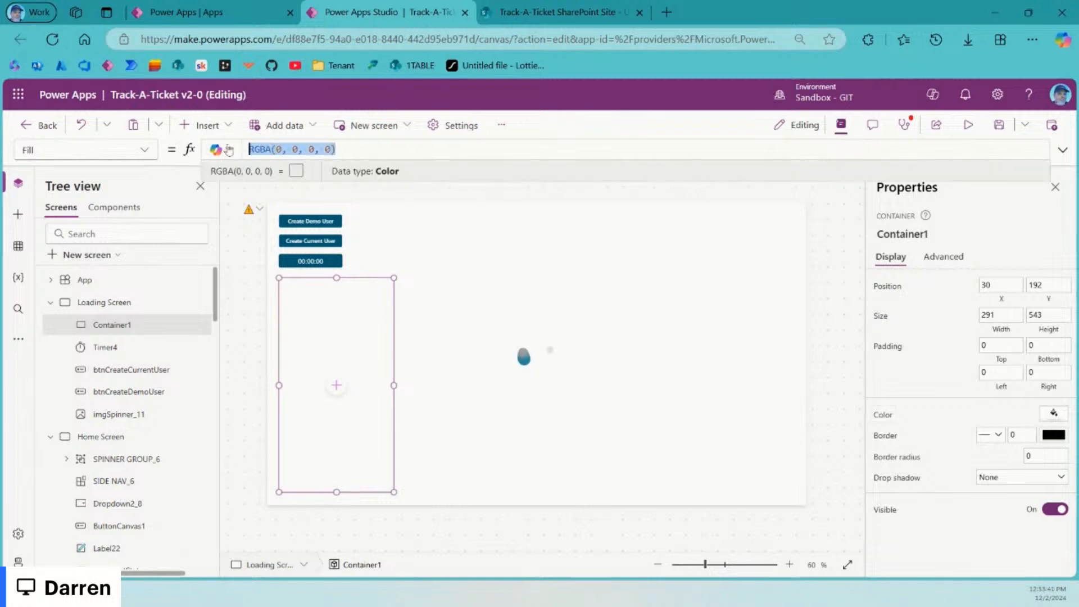
text(fx)
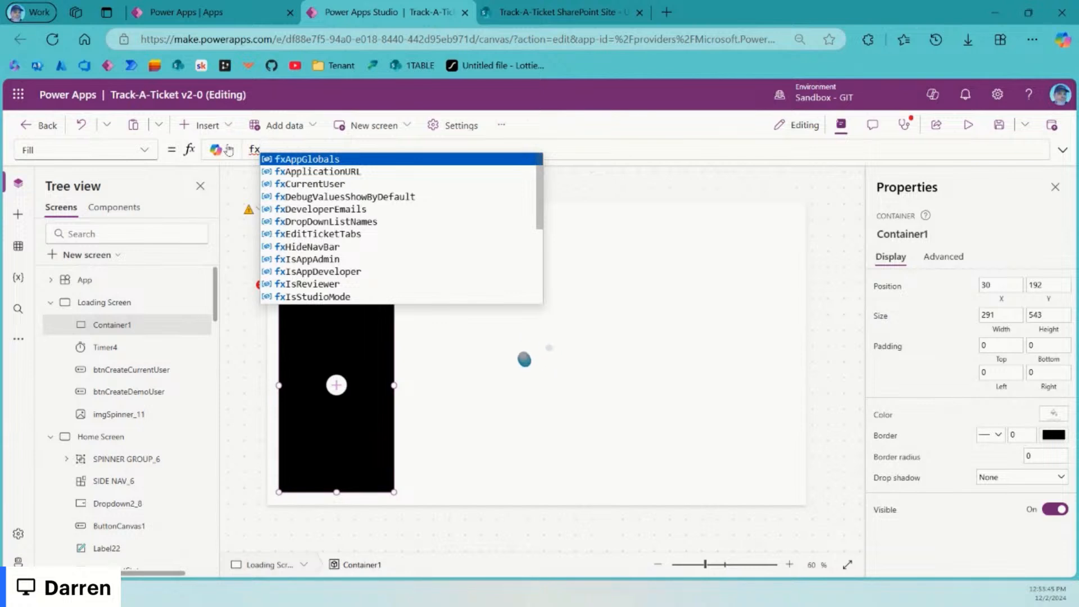
text(li)
key(Tab)
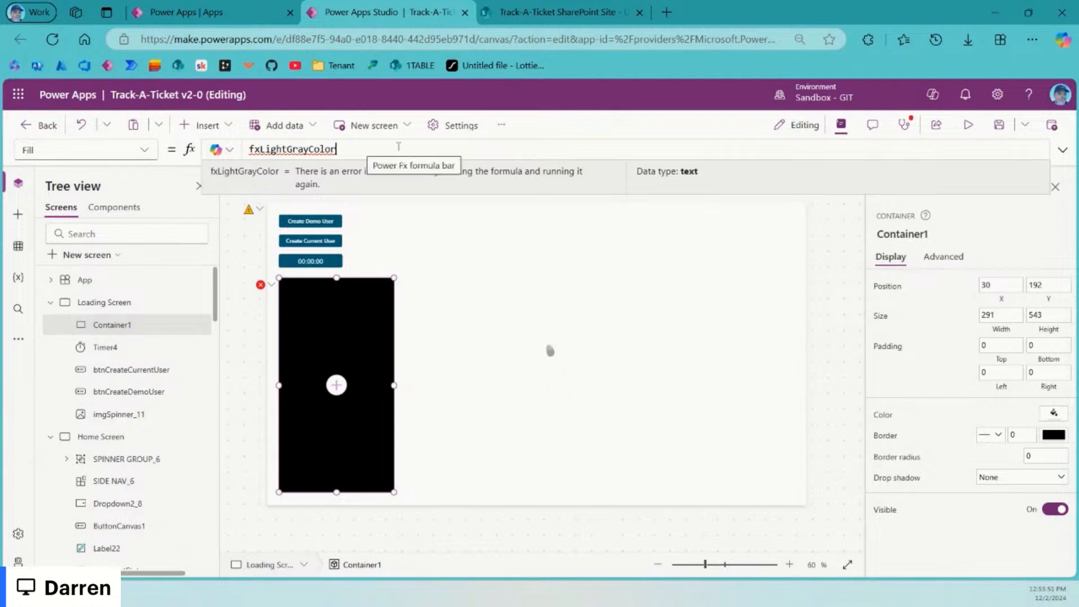
Step: Look up the fxLightGrayColor definition in the App object's Formulas and close the search
double_click(286, 148)
key(ctrl+c)
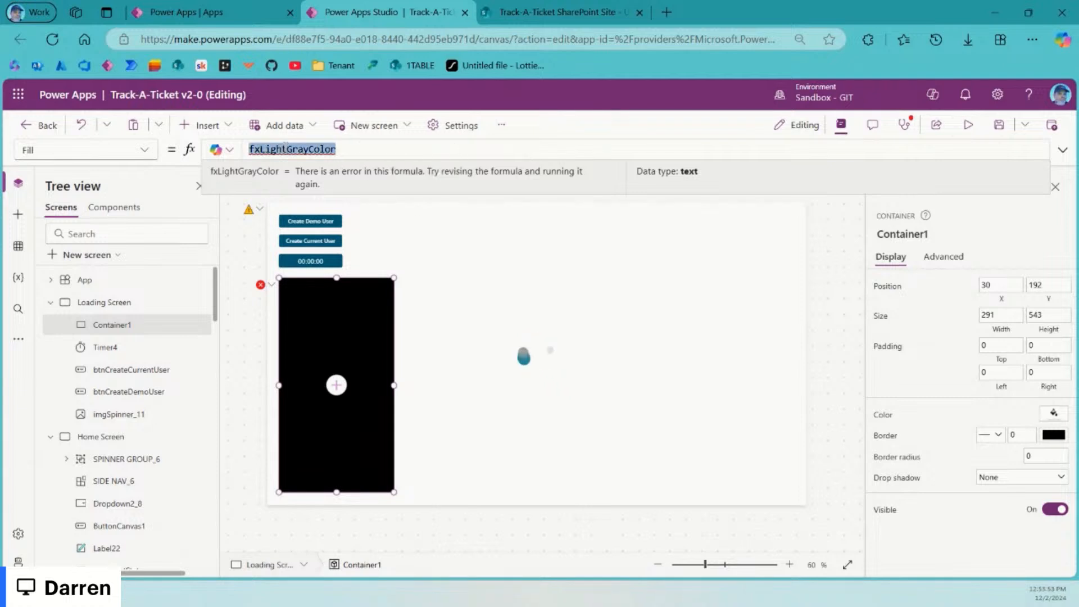
click(85, 280)
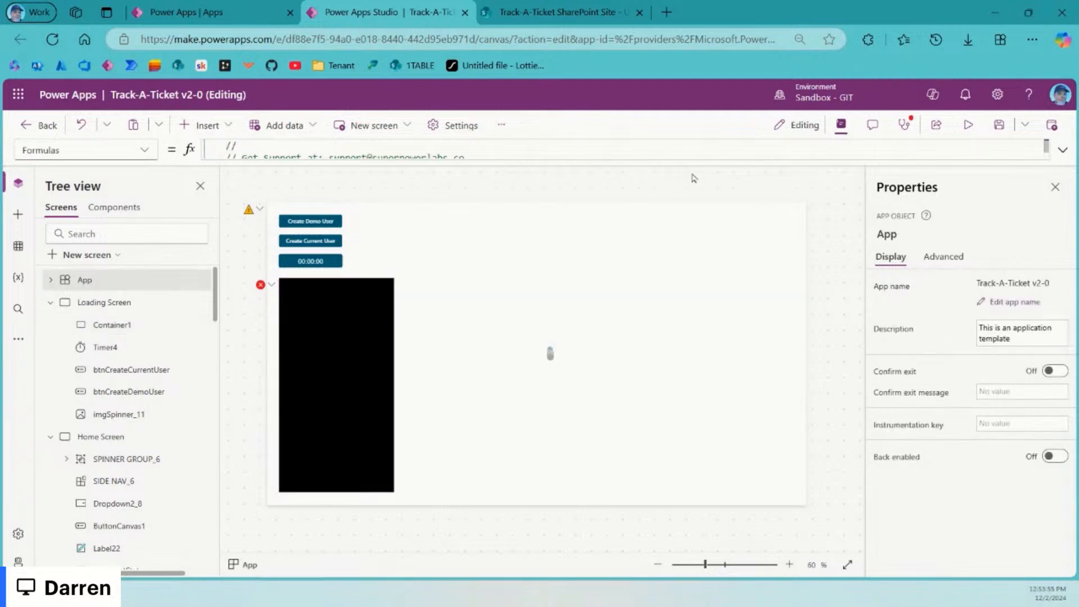
click(1062, 149)
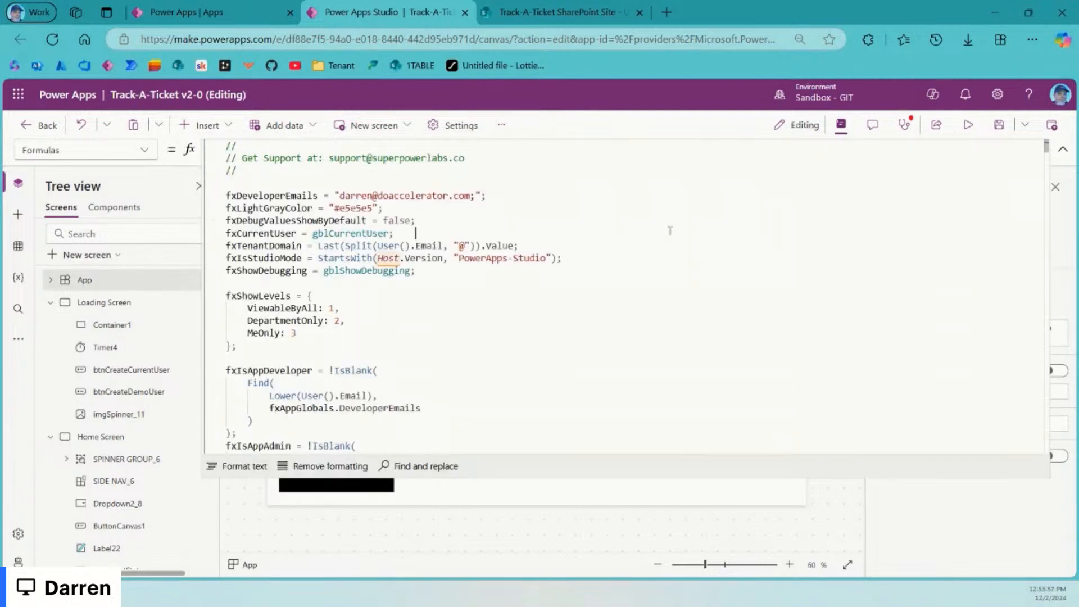
key(ctrl+f)
key(ctrl+v)
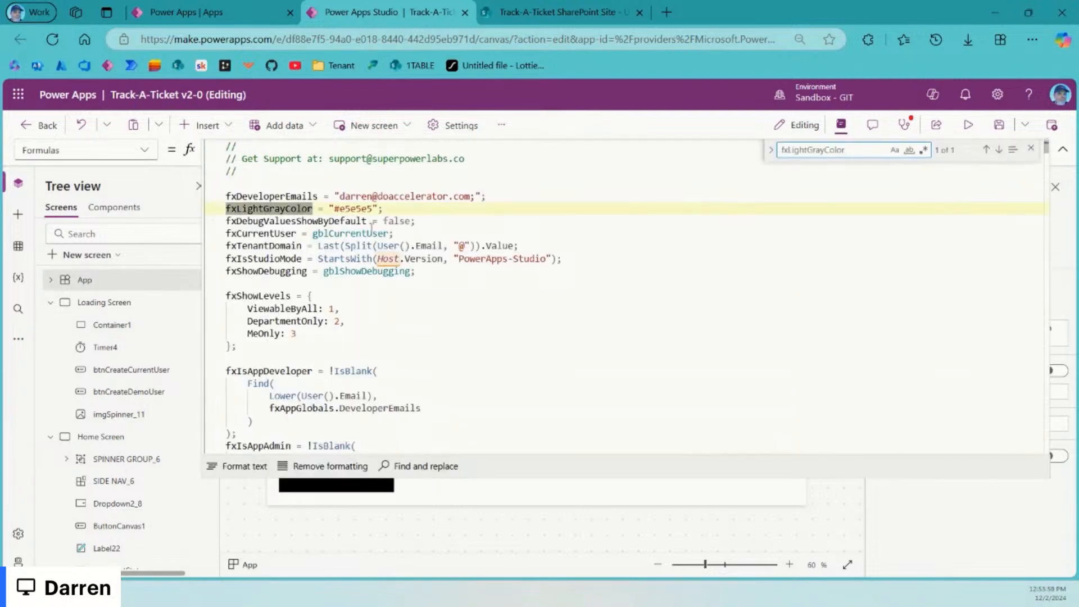
click(394, 197)
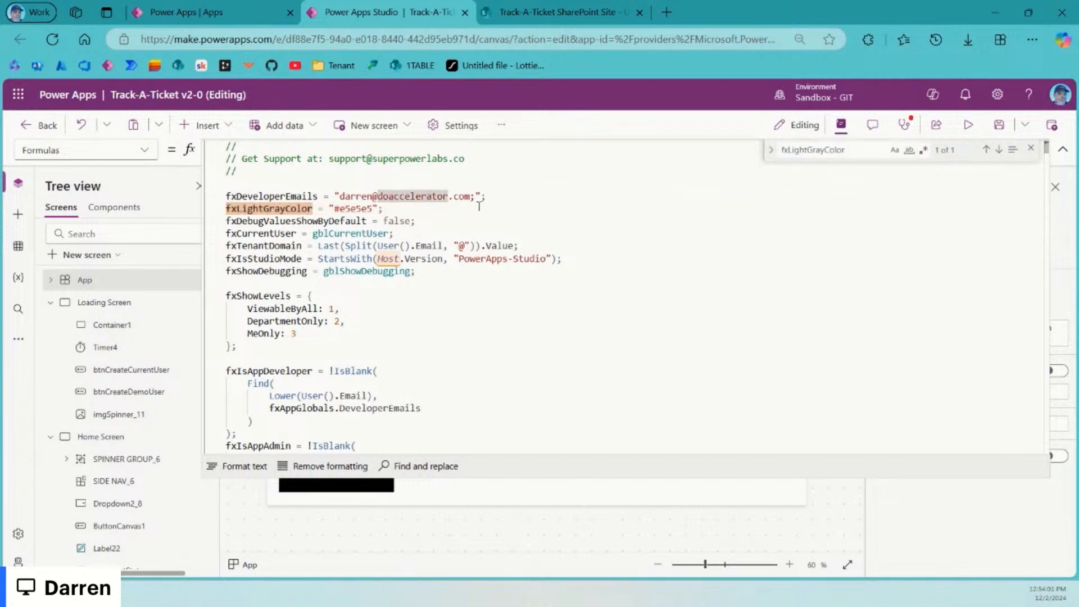
click(407, 210)
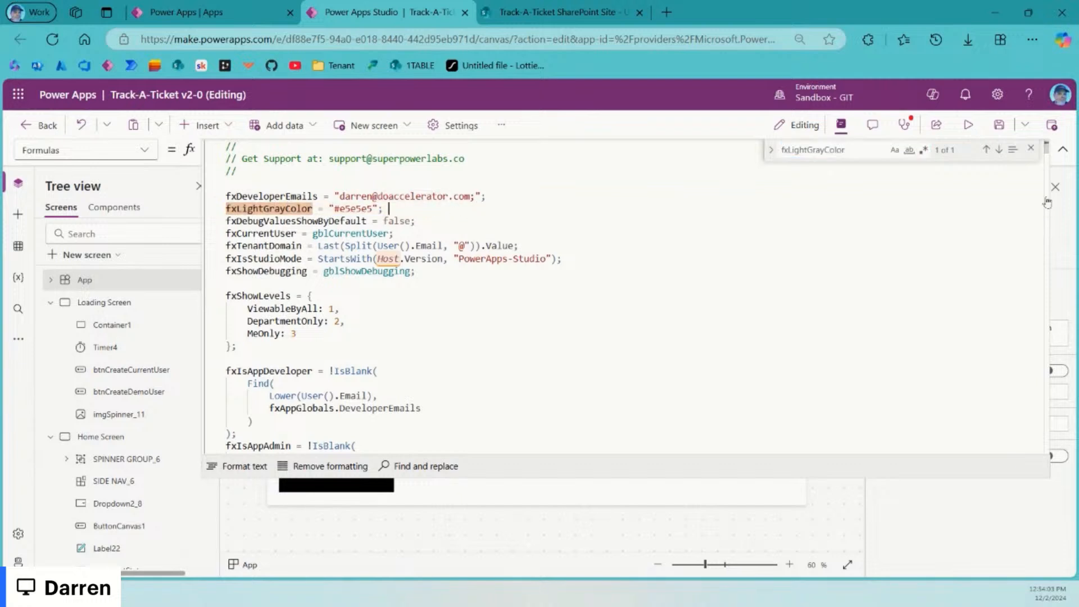
click(1031, 148)
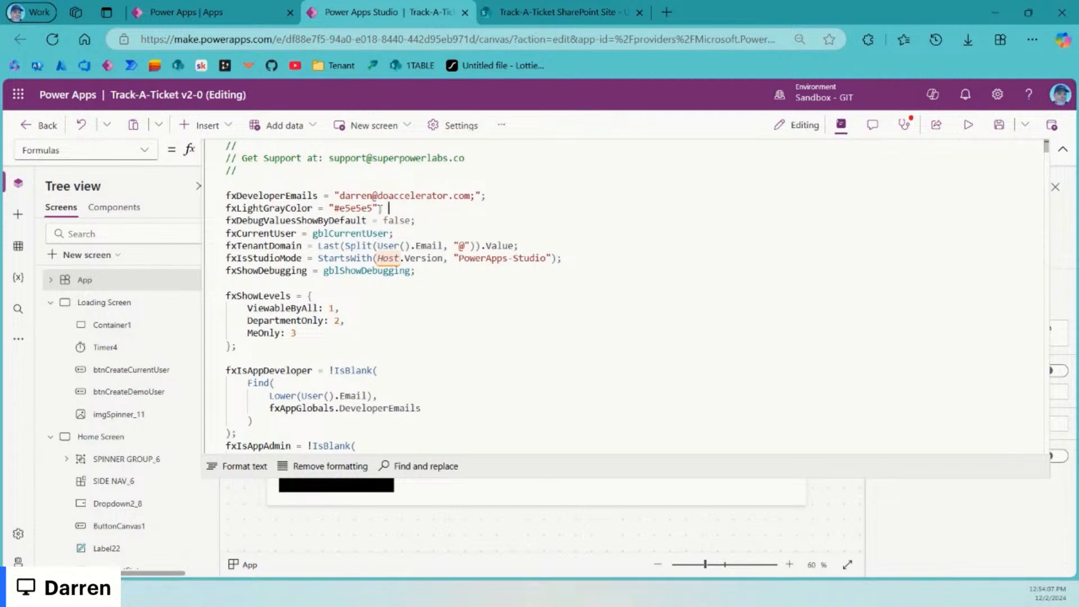
Step: Duplicate the fxLightGrayColor line directly below itself and name the copy fxLightGrayColor2
text(;)
drag(527, 213, 542, 201)
key(ctrl+c)
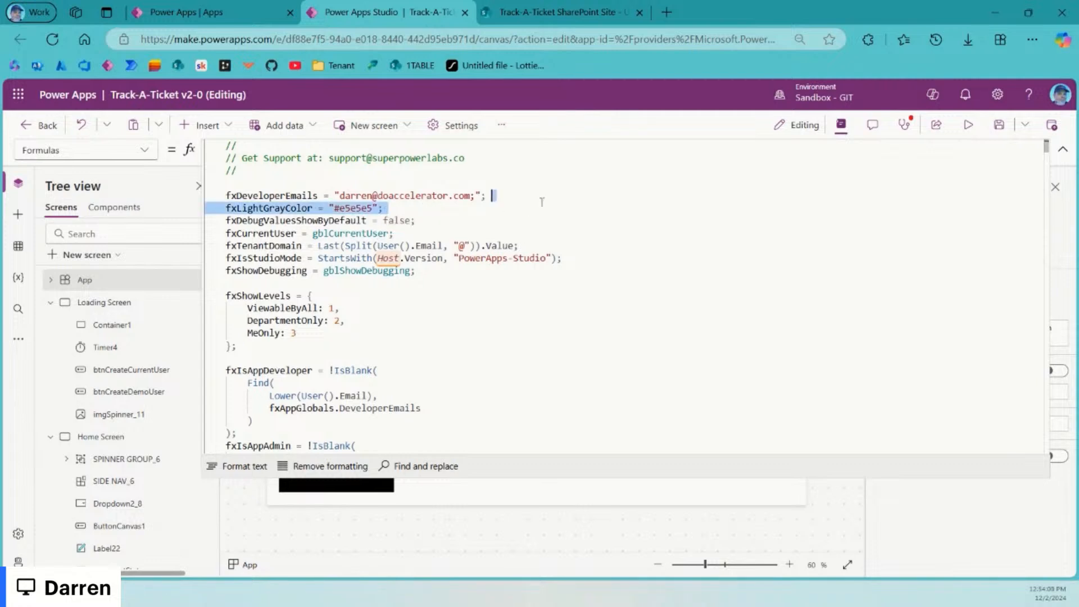
click(422, 207)
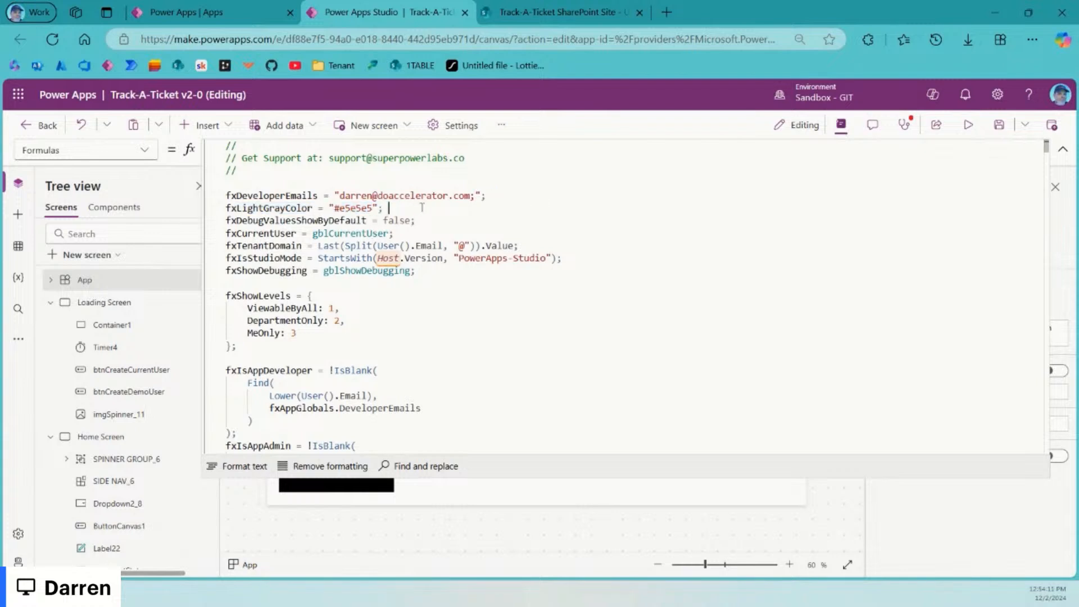
key(ctrl+v)
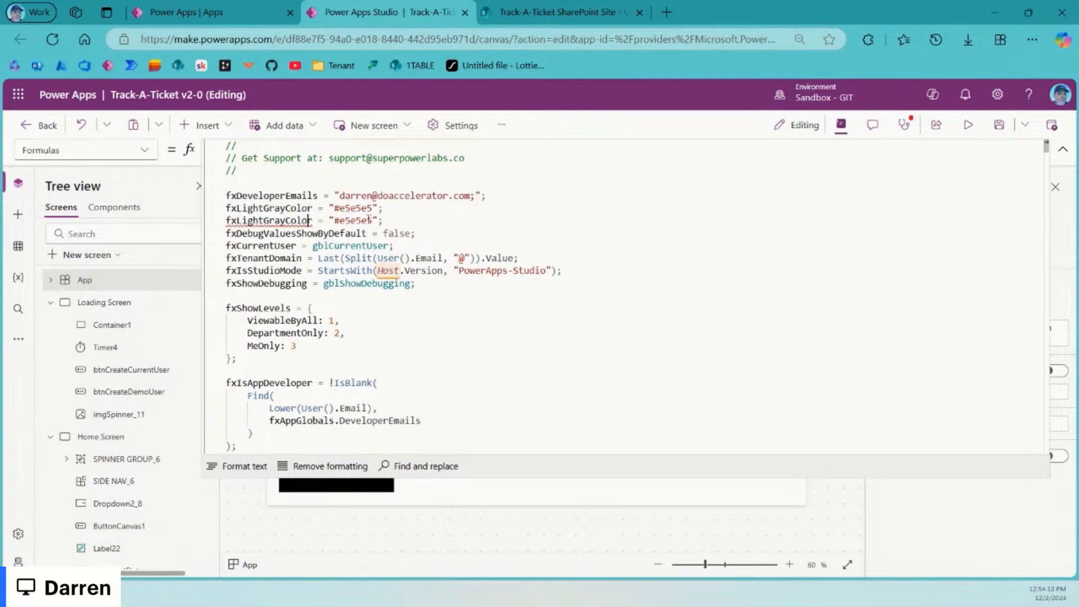
text(2)
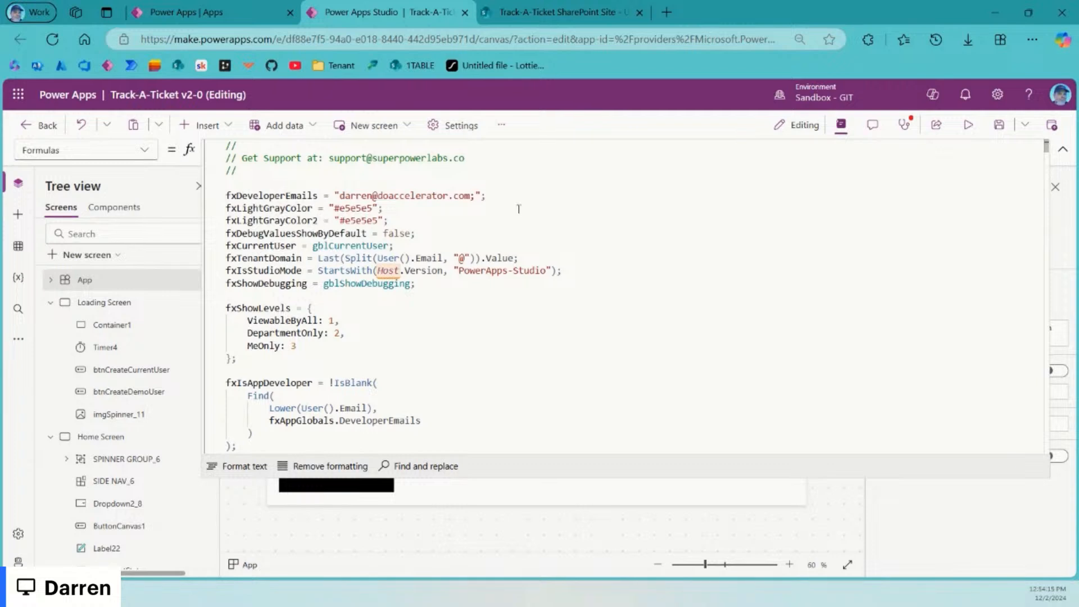
Step: Rename the original color formula fxLightGrayColorHex and the copy below it fxLightGrayColor
click(311, 207)
text(1ex)
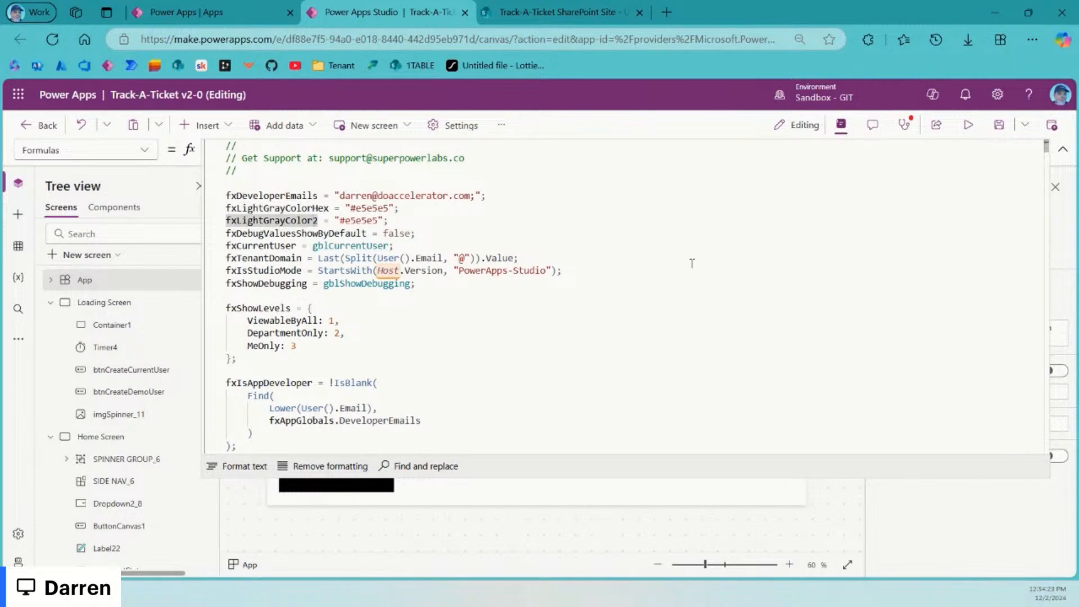
key(Delete)
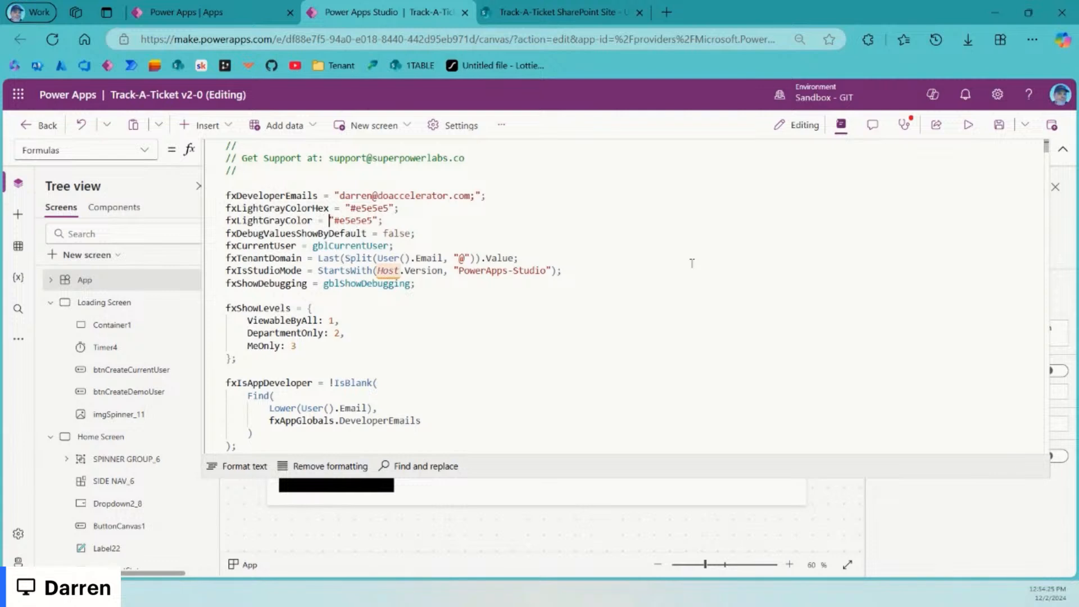
Step: Wrap the fxLightGrayColor value as ColorValue("#e5e5e5") and save the app
text(ColorValue)
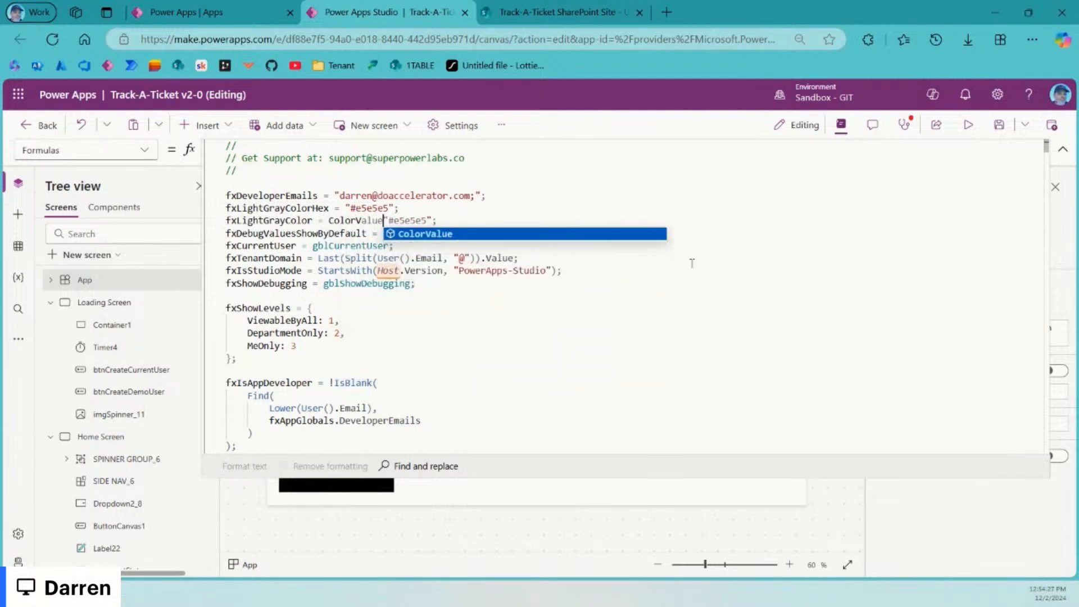
text(()
key(End)
key(Left)
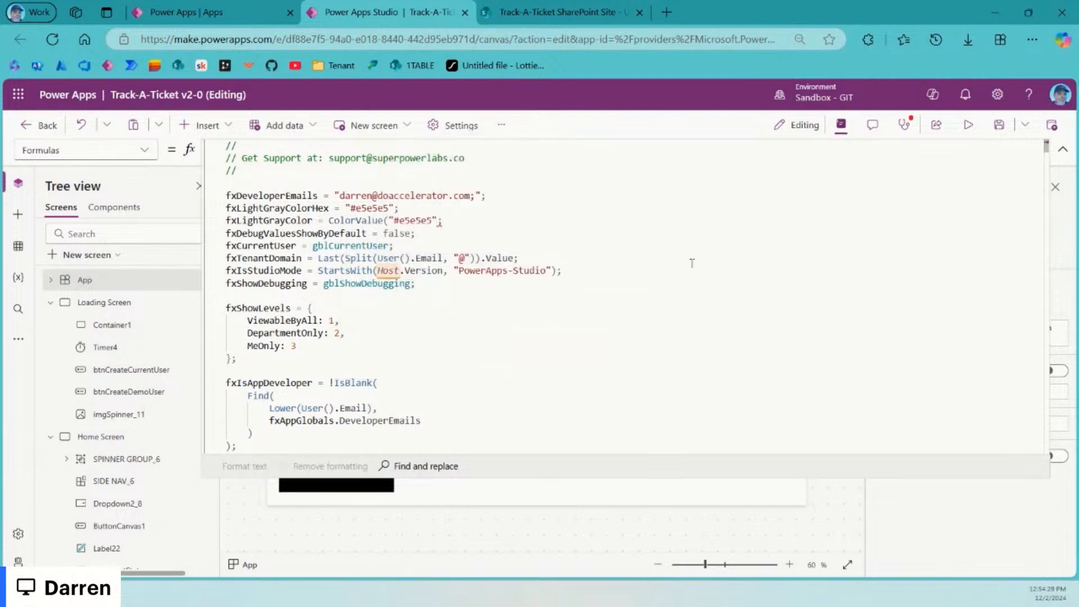
text())
click(999, 125)
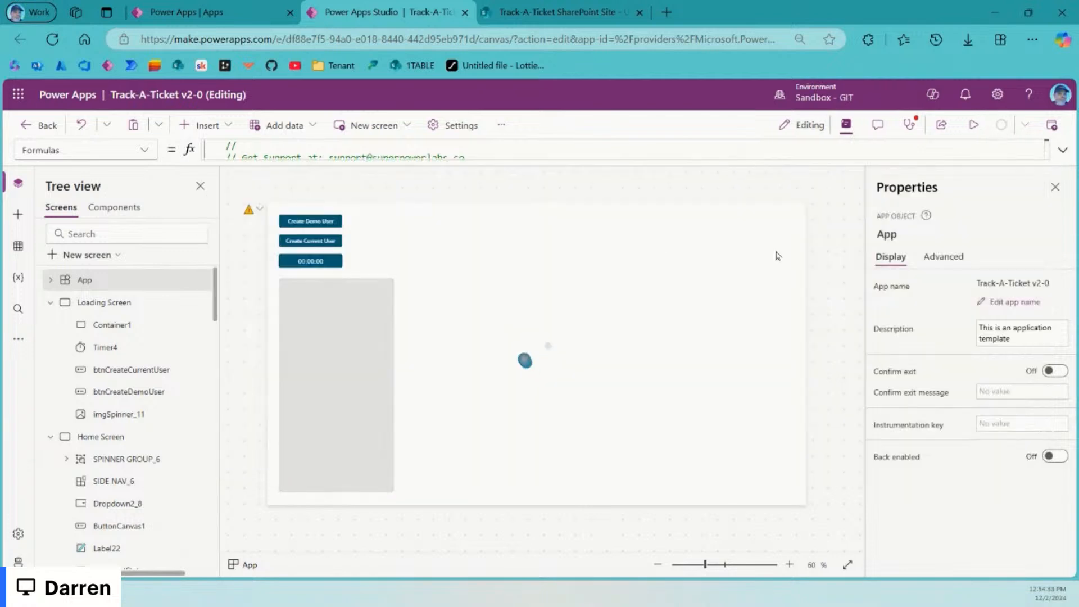
Step: Insert a center-aligned text control across the top of the gray container, about 291 wide and 43 high
click(359, 438)
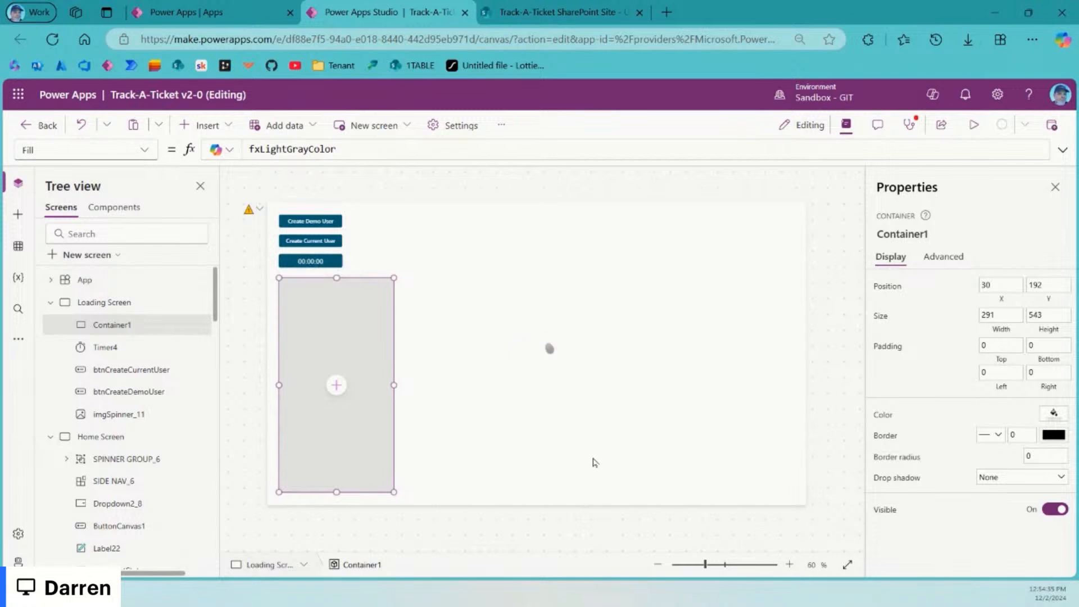
click(203, 125)
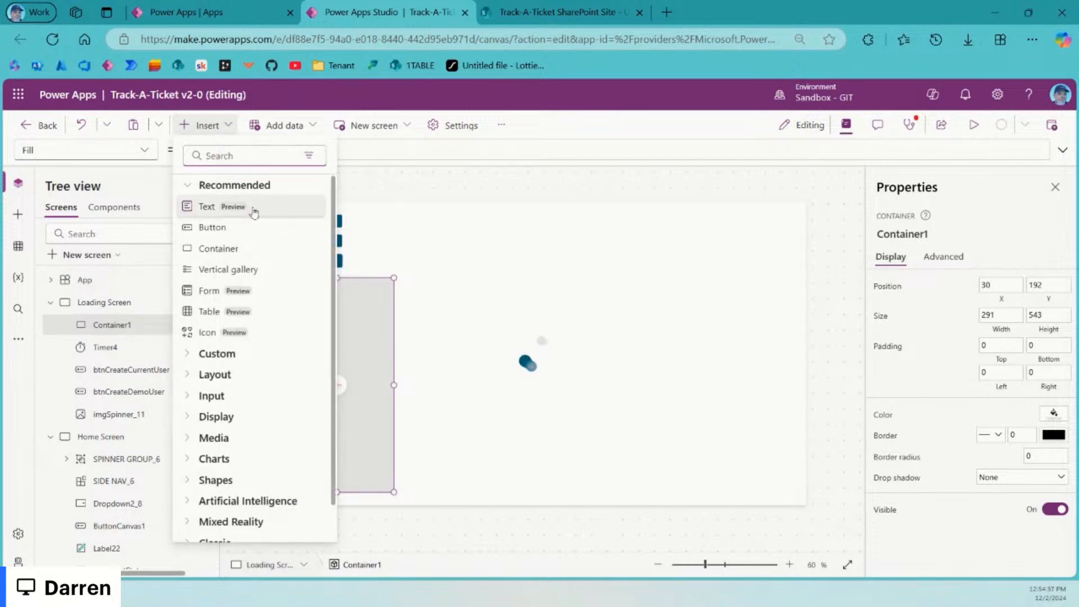
click(254, 213)
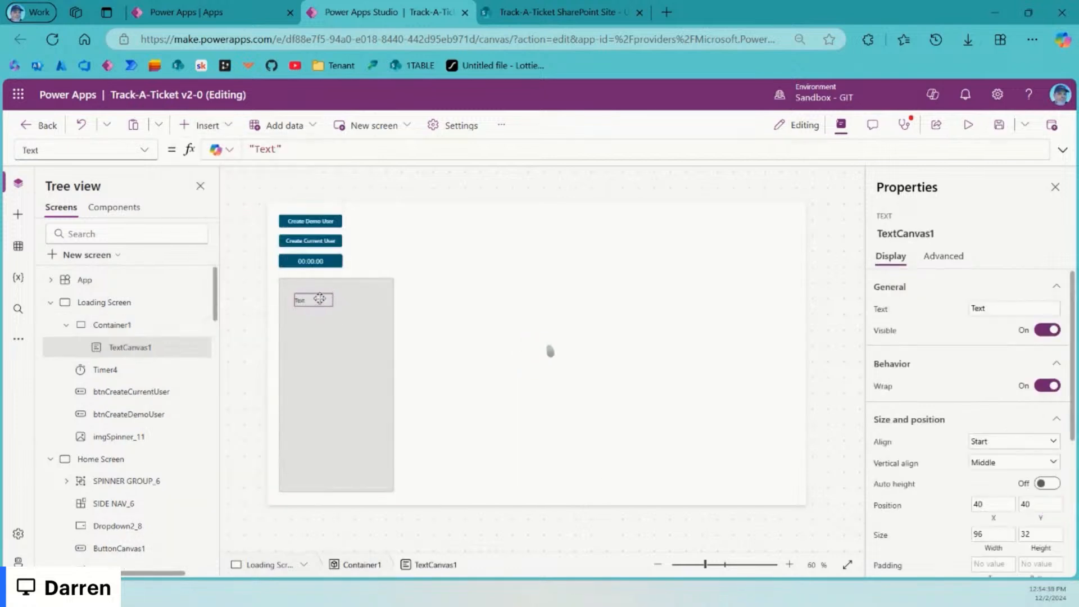
drag(319, 299, 444, 302)
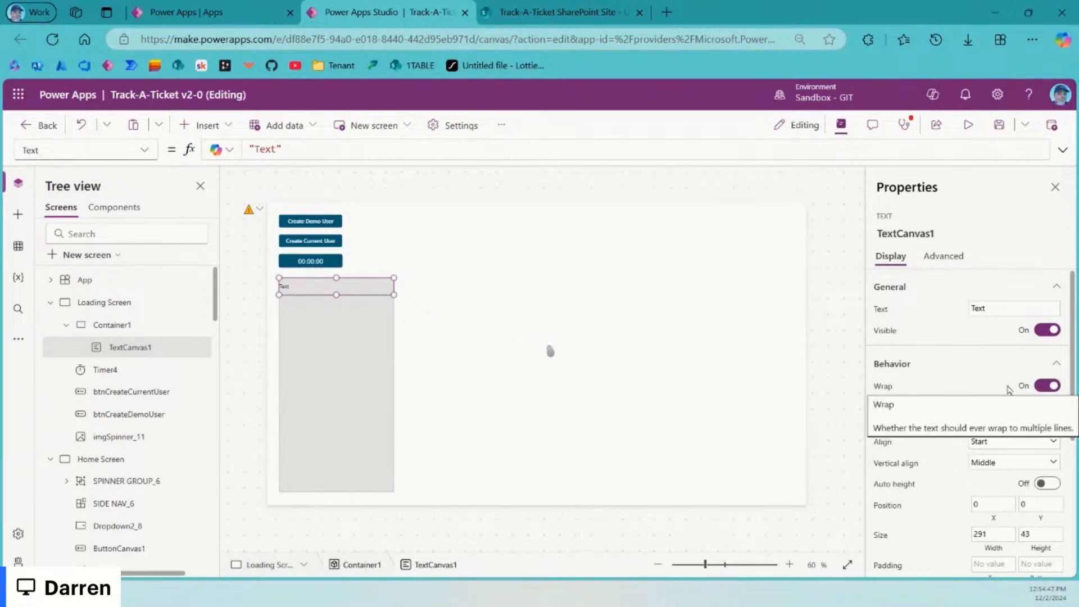
click(1024, 446)
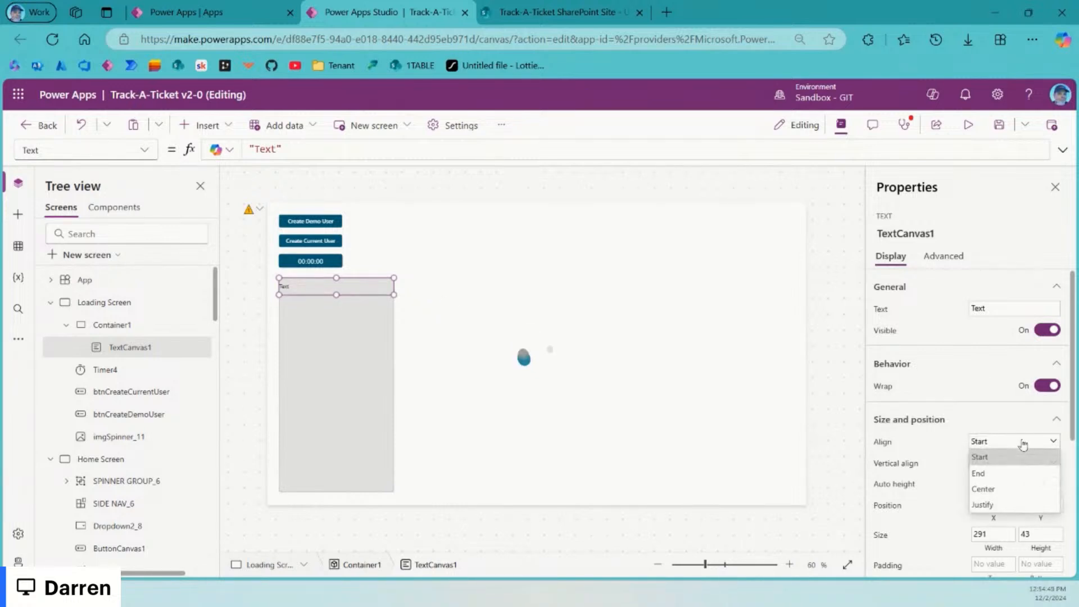
click(1005, 489)
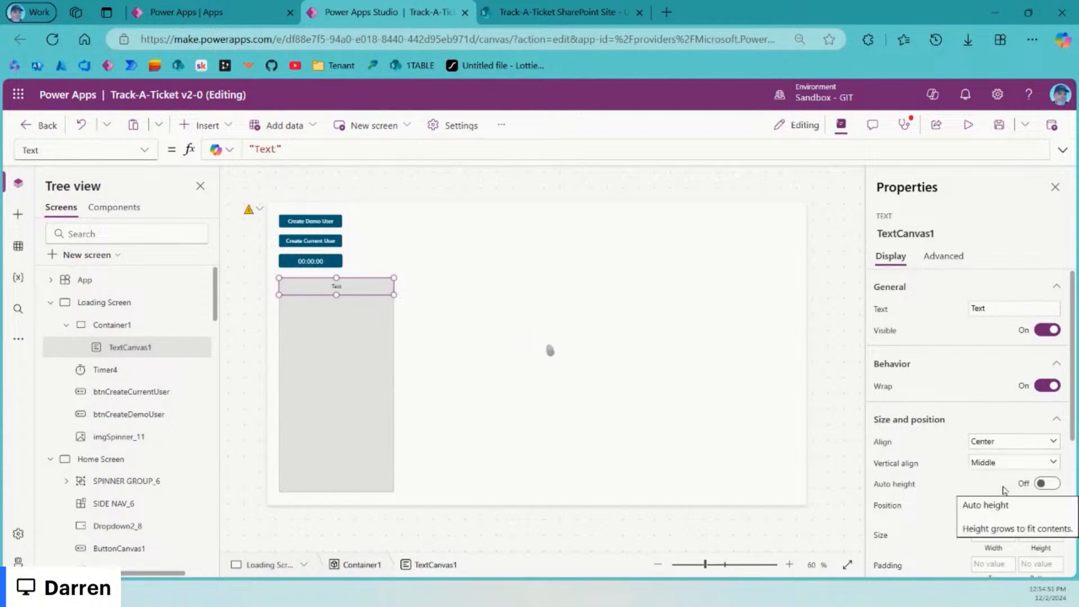
Step: Set the font size of the text control at the top of the gray container to 18
scroll(1010, 444, down, 4)
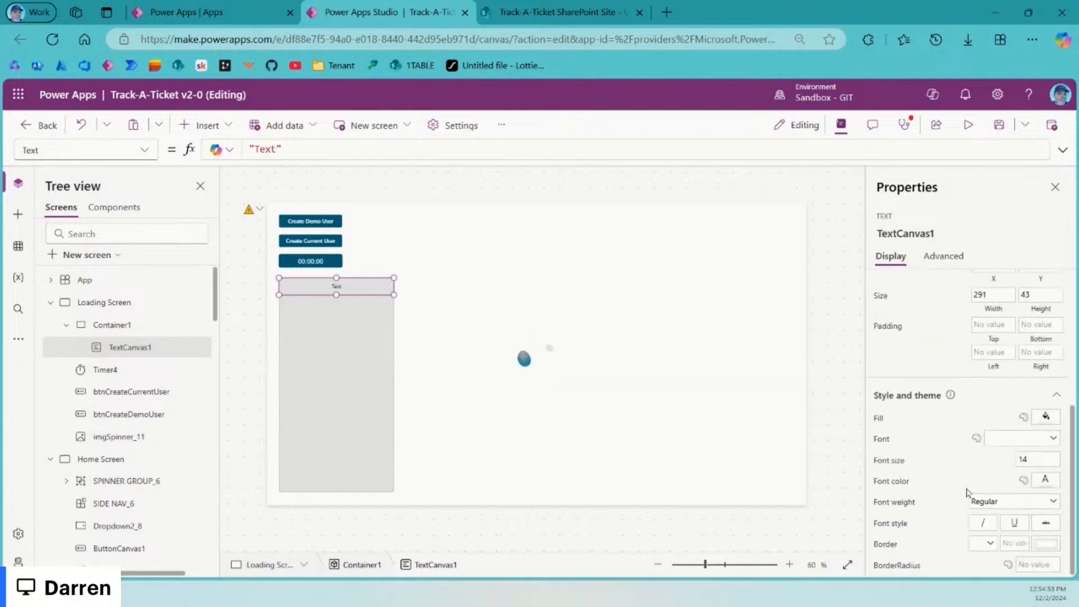
click(1037, 459)
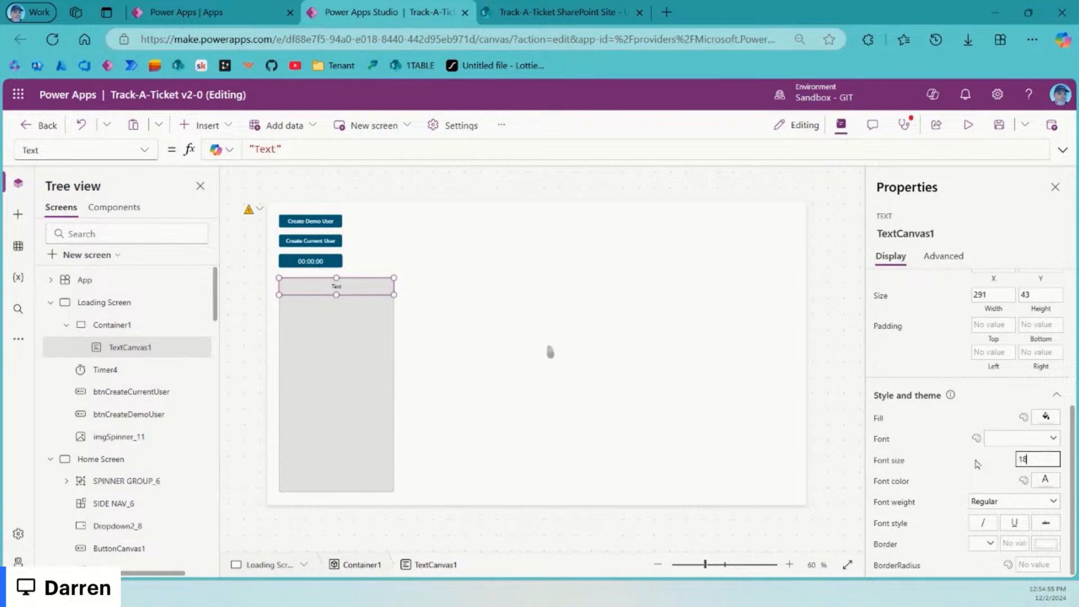
scroll(1015, 366, up, 4)
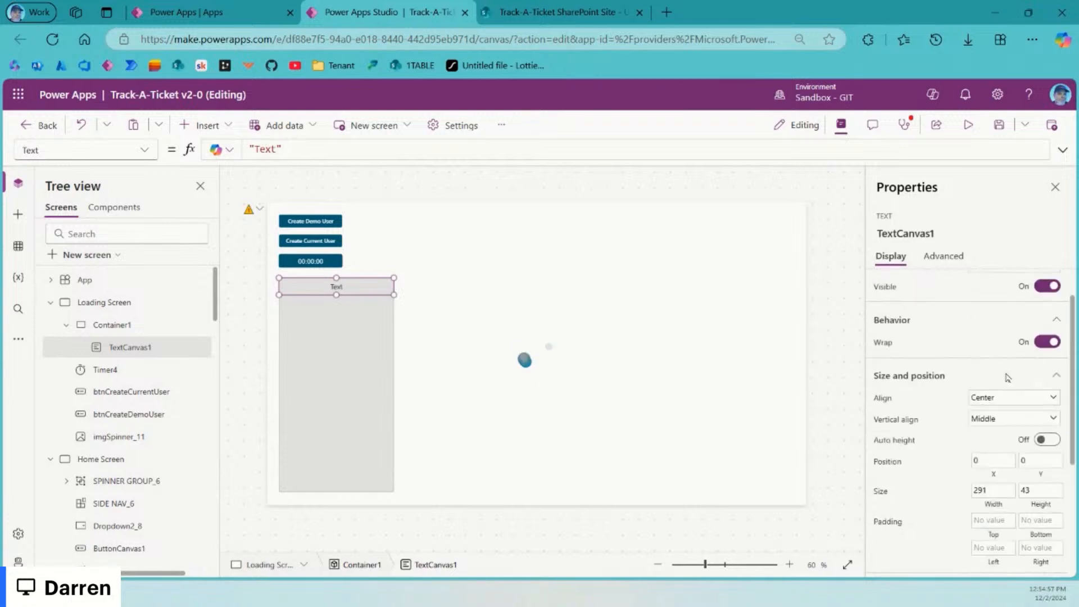
Step: Change the heading text to "This panel only shows for developers" and enlarge the control's height to about 66
click(995, 309)
text(This panel)
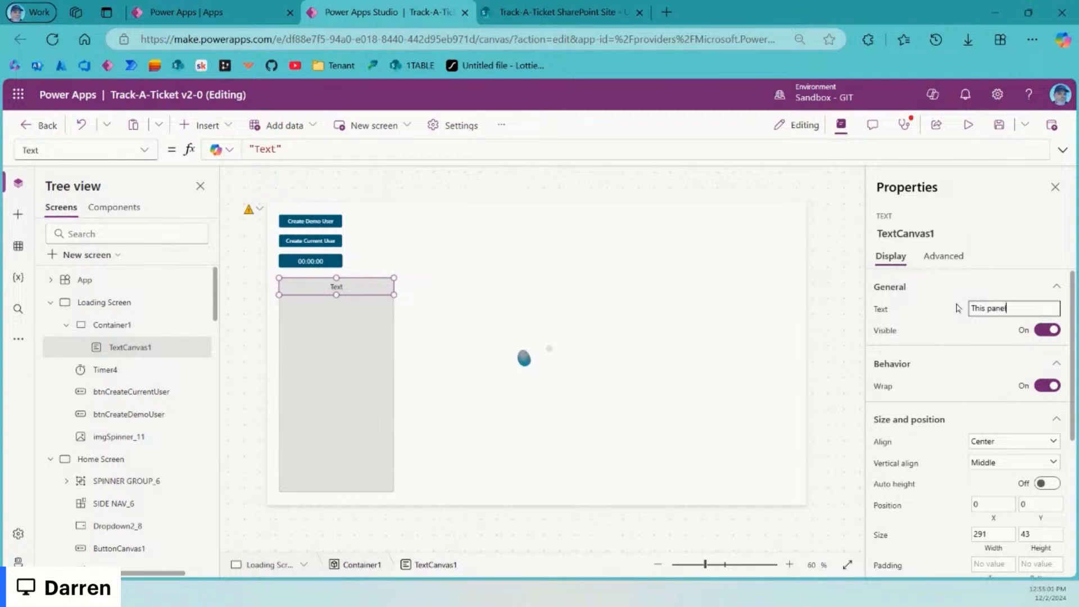
text( only shows for developers)
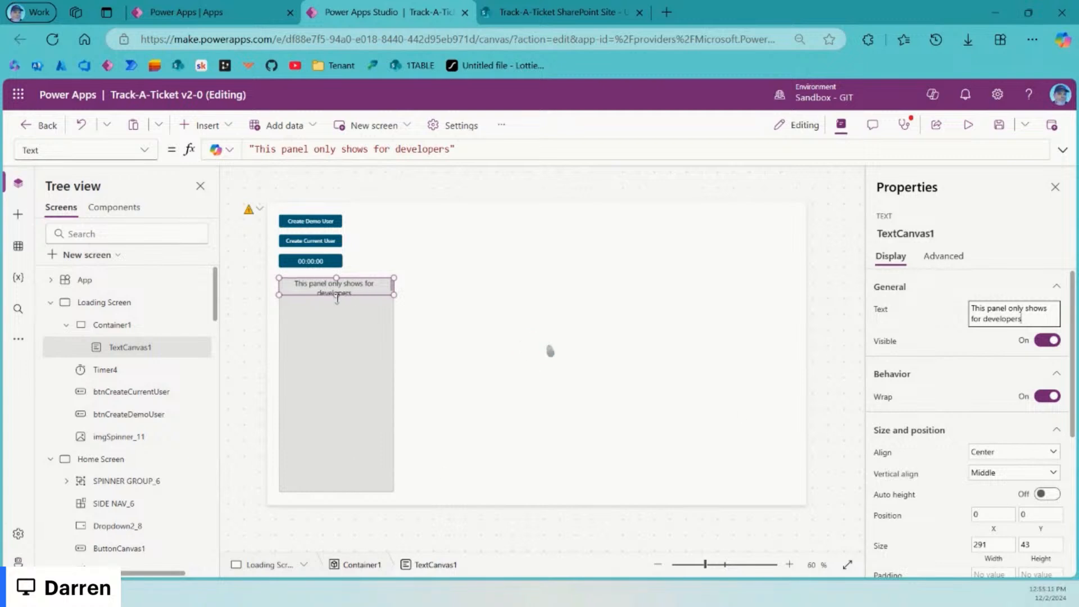
drag(336, 295, 336, 309)
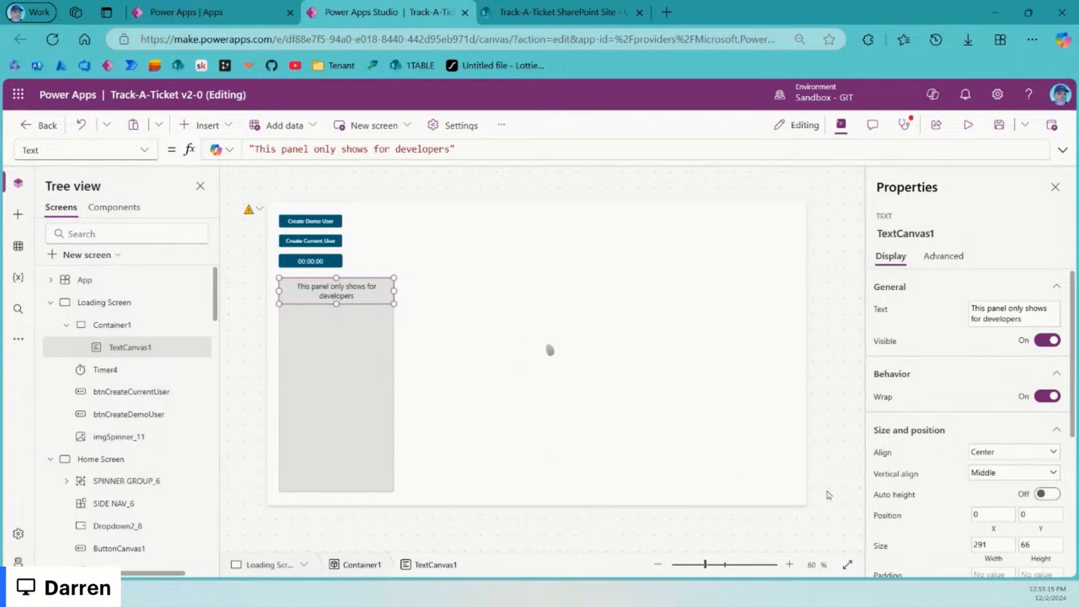
Step: Set the panel heading's font color to fxTheme.PrimaryDark and its font weight to Bold
scroll(931, 506, down, 3)
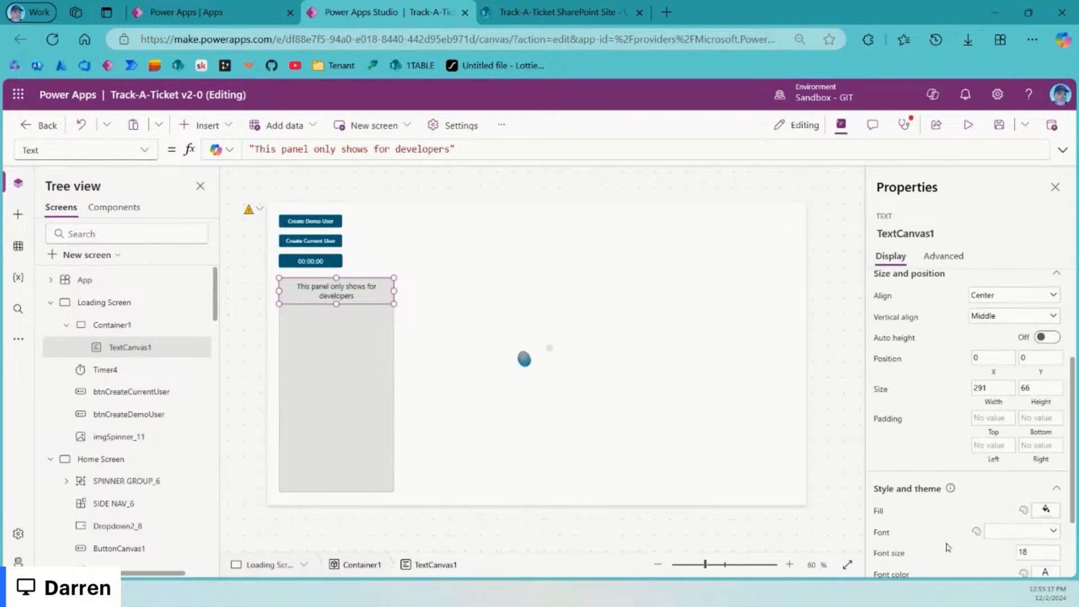
scroll(949, 547, down, 2)
click(894, 482)
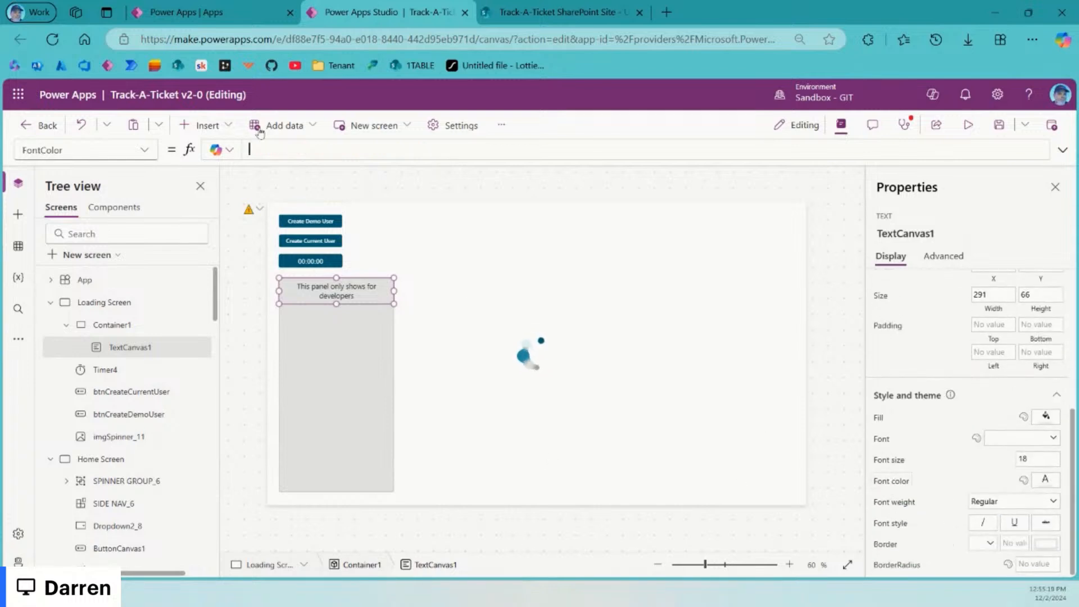
click(292, 148)
text(f)
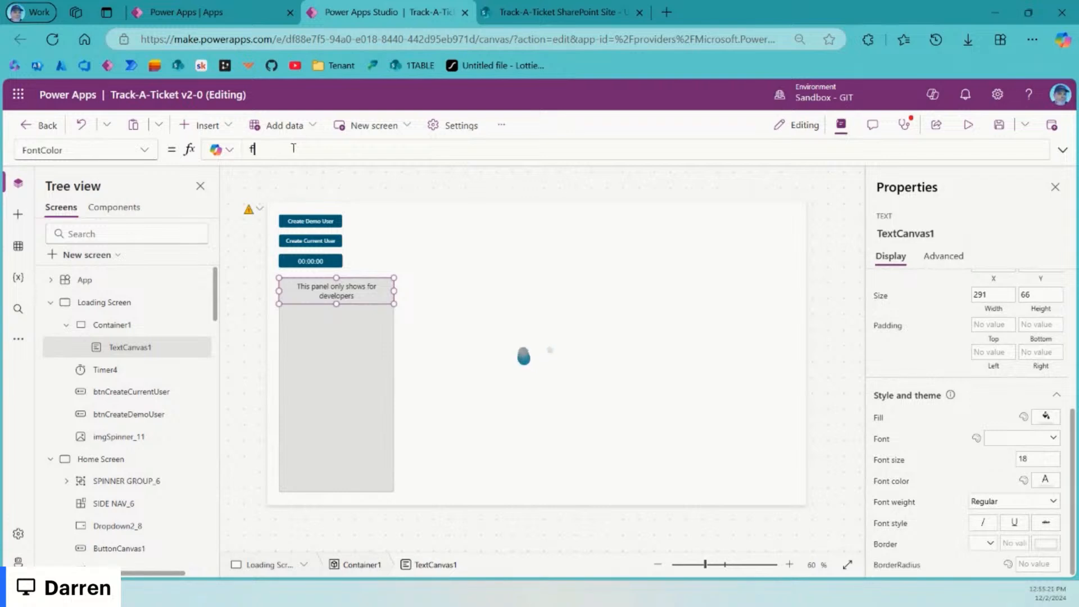
text(xTheme)
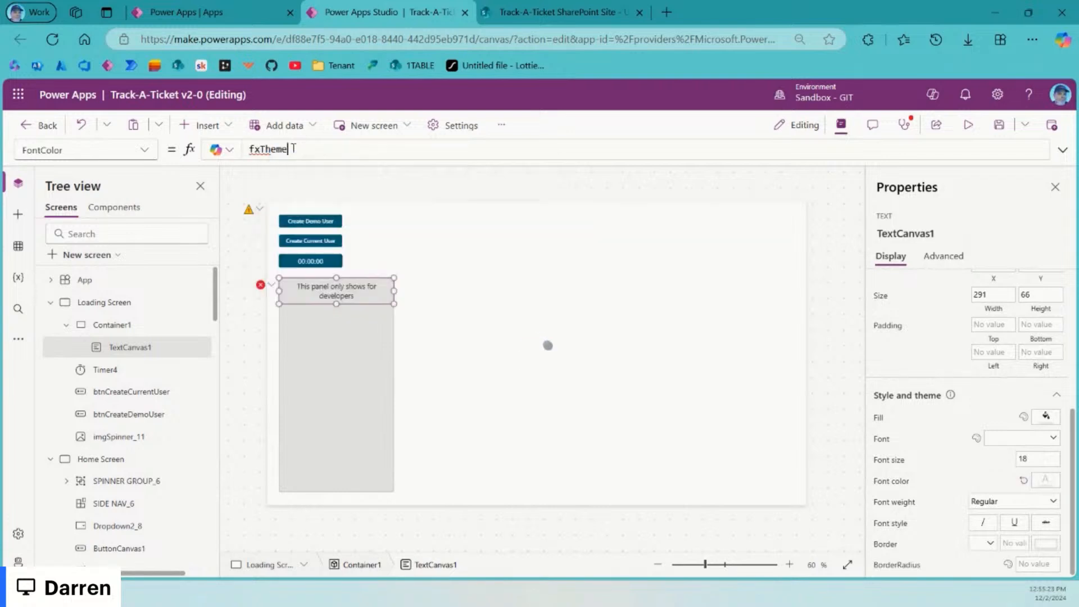
text(.PrimaryDark)
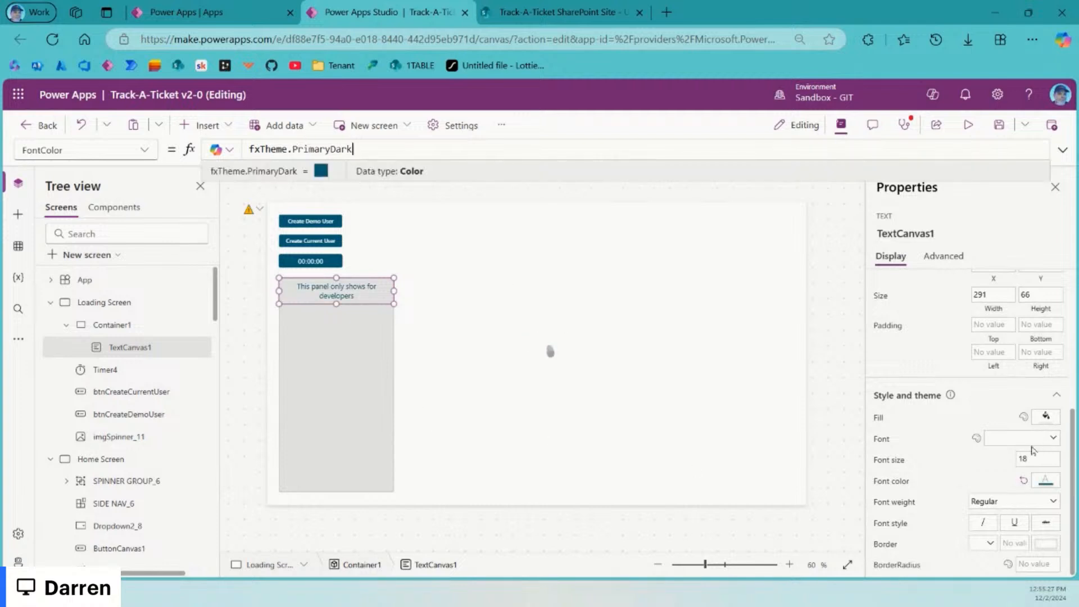
click(1047, 506)
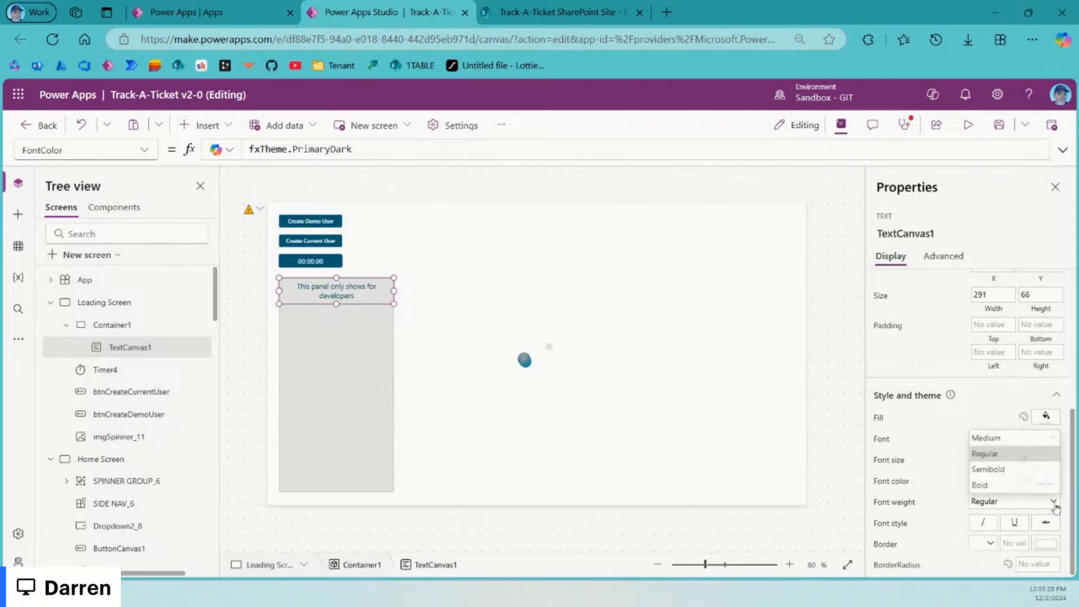
click(1020, 485)
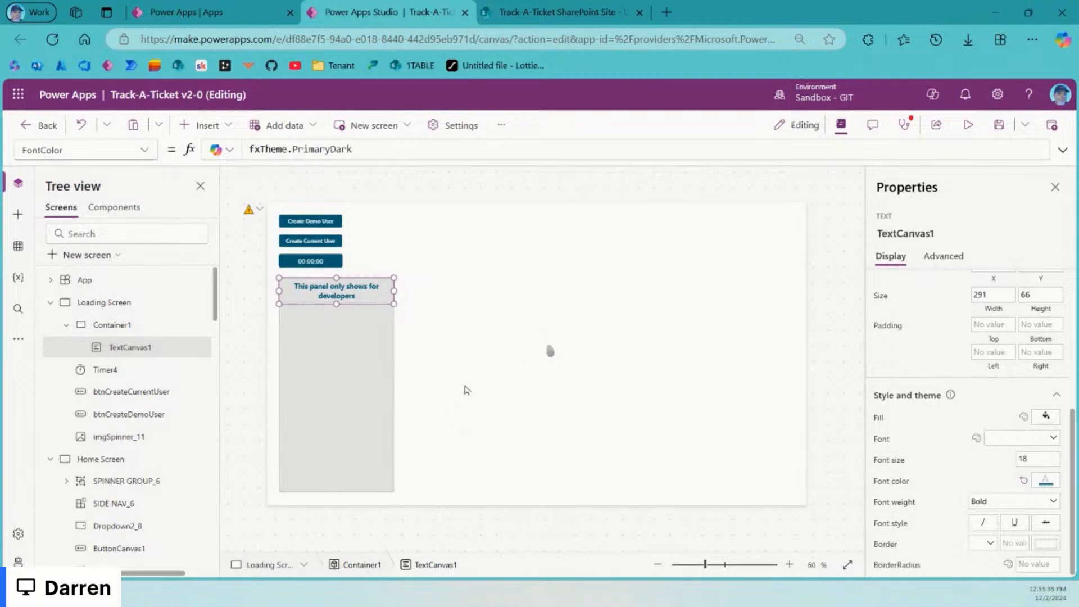
Step: Move the Create Demo User button, Create Current User button and timer into the gray container, centered below the heading at X 65
click(465, 384)
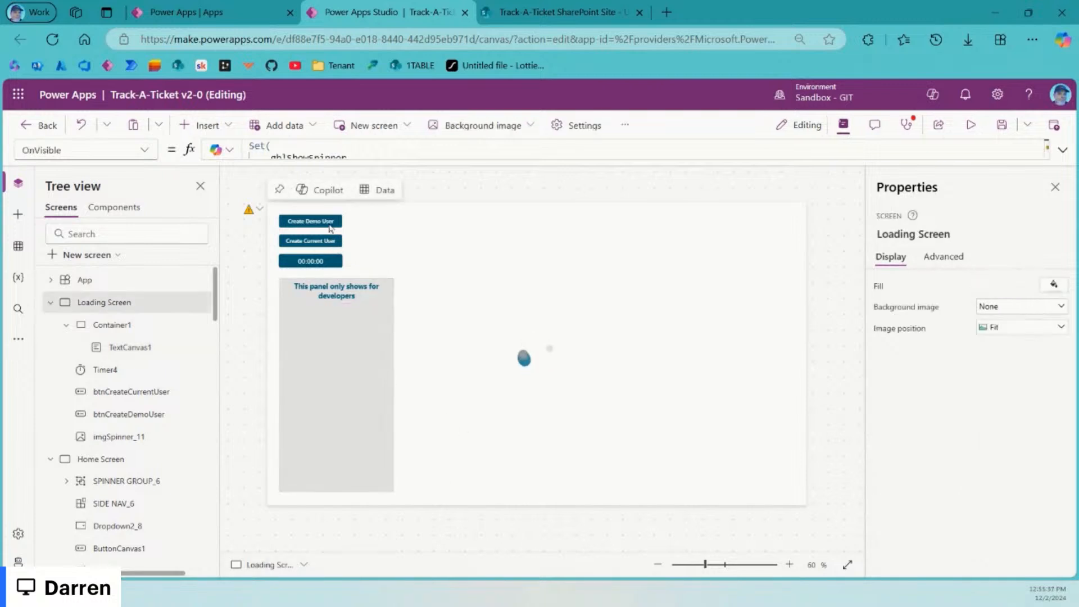
click(330, 223)
shift+click(329, 241)
shift+click(329, 262)
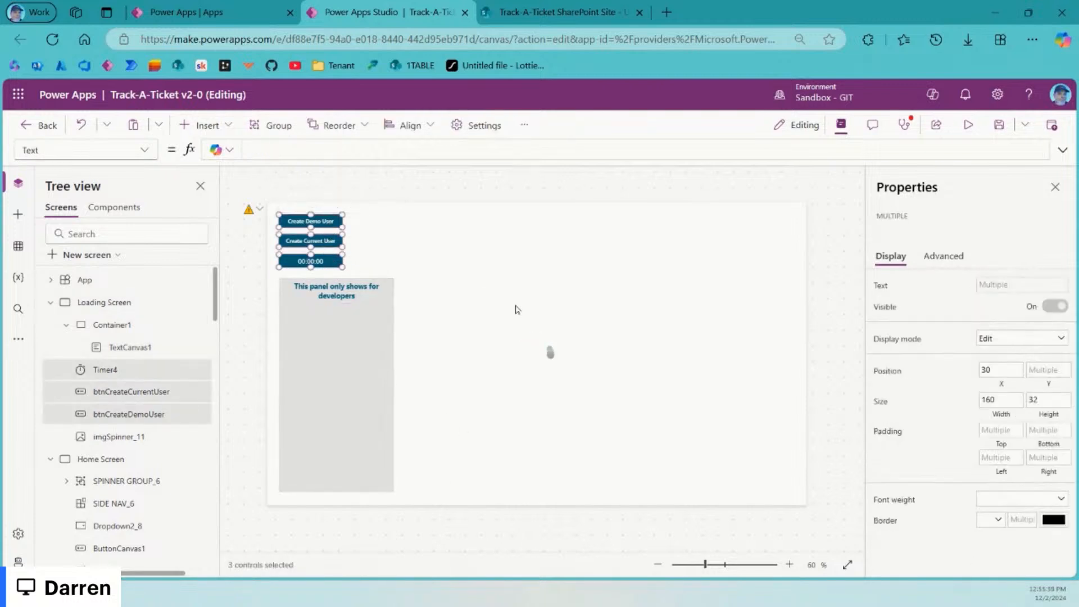
key(Delete)
click(346, 390)
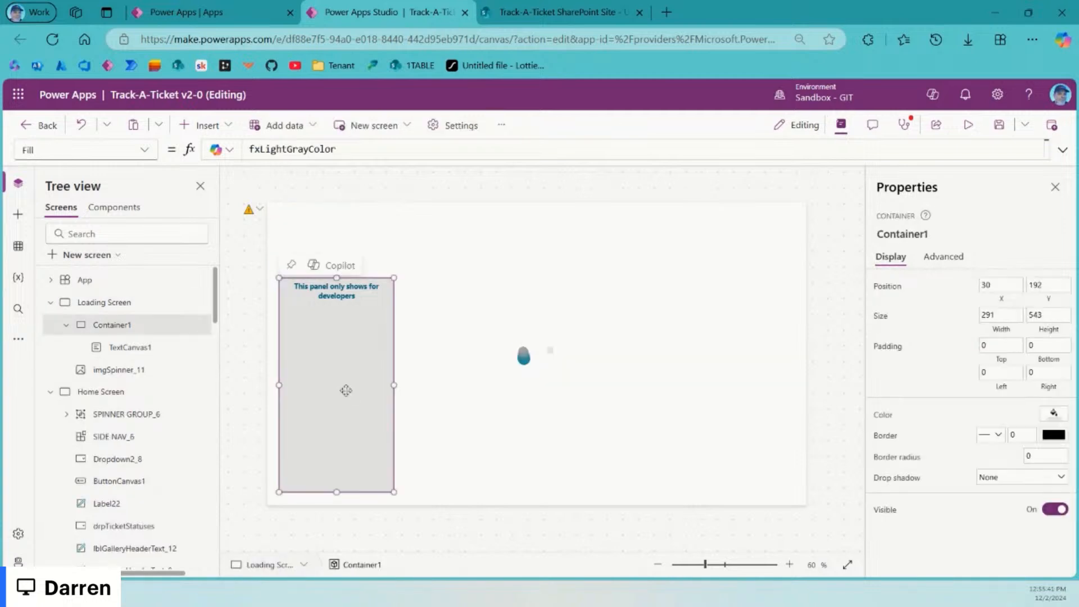
key(ctrl+z)
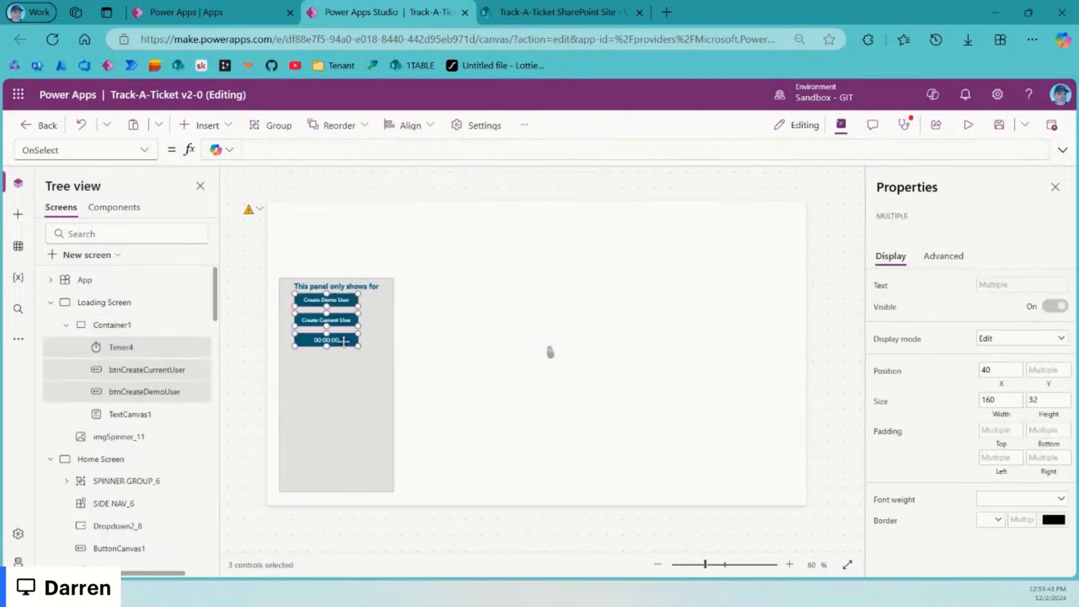
drag(346, 366, 351, 364)
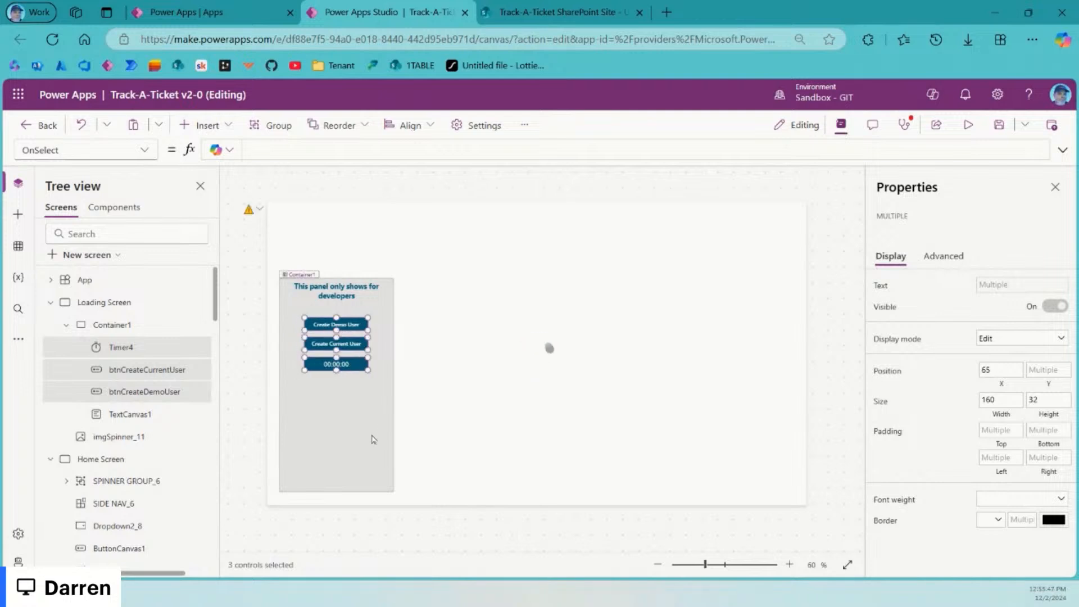
Step: Set the gray container's position to X 20 and Y 20
click(372, 366)
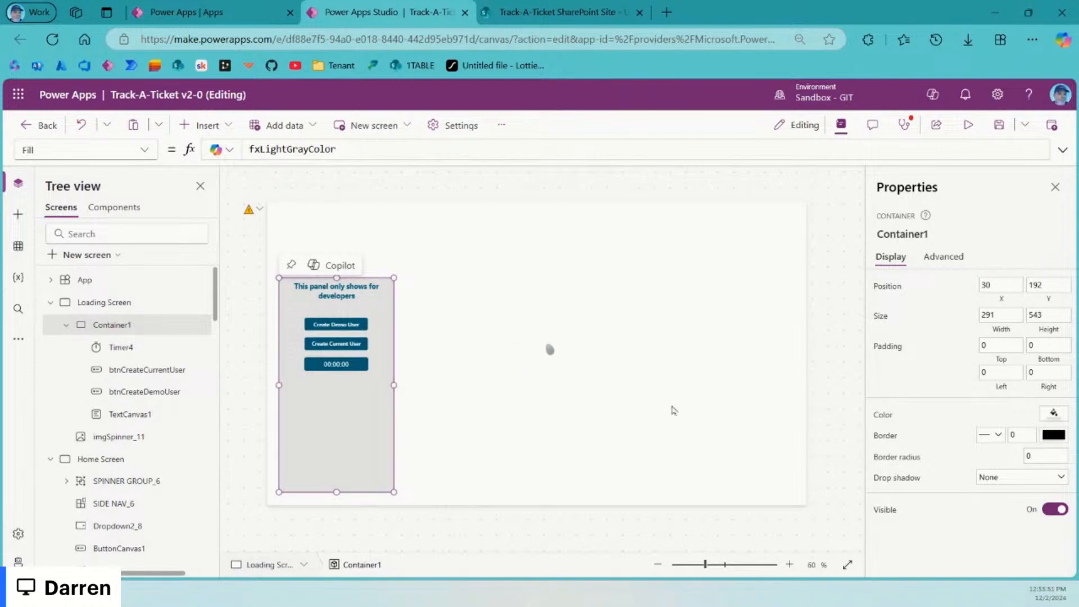
click(1049, 283)
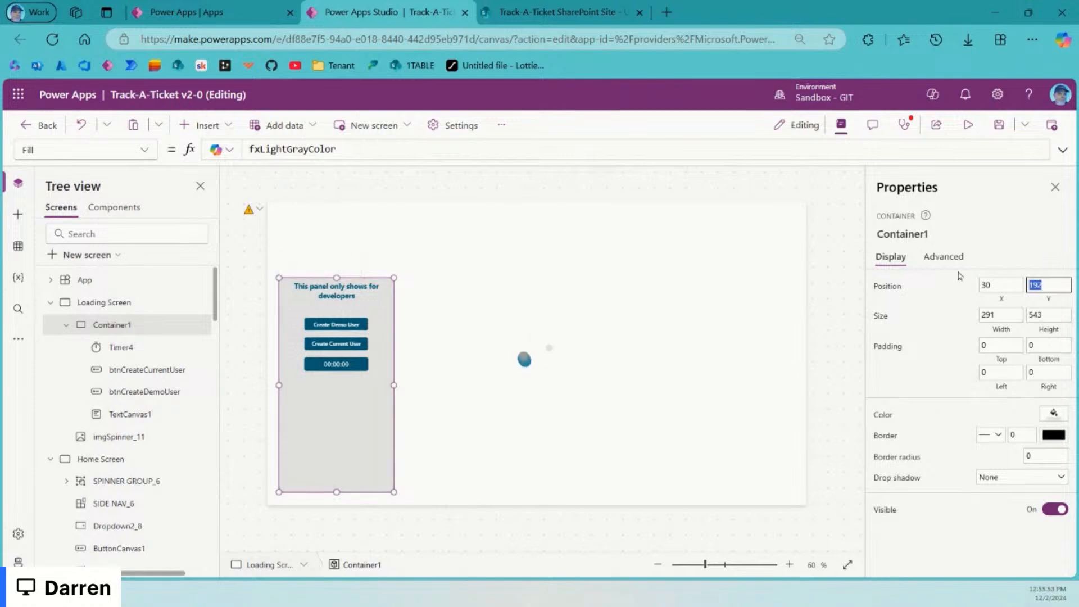
text(20)
click(1001, 284)
text(20)
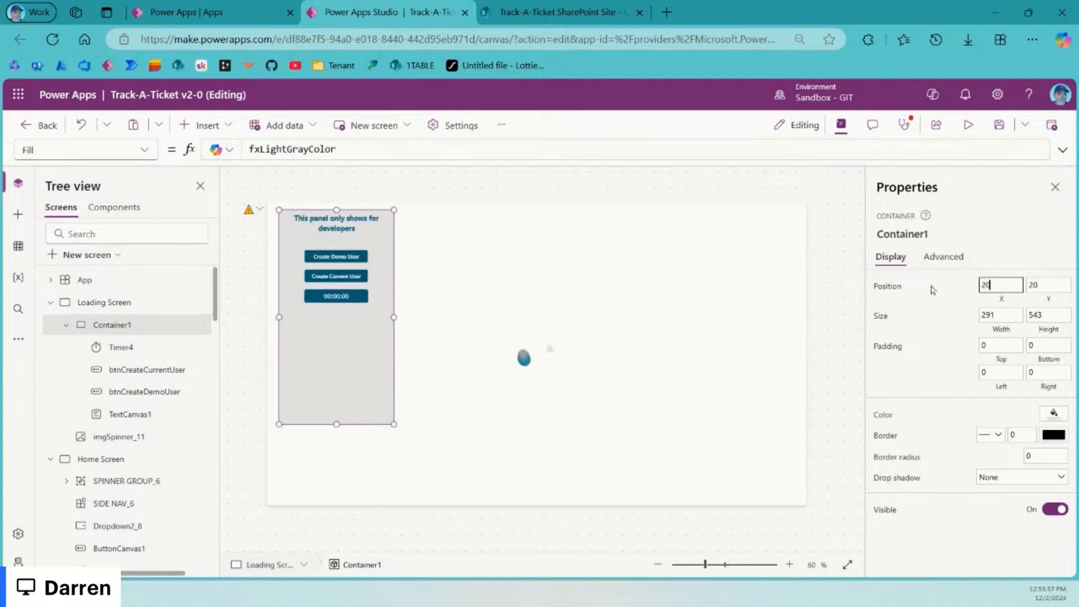
Step: Set the gray container's Height formula to Parent.Height - Self.Y * 2
click(1047, 315)
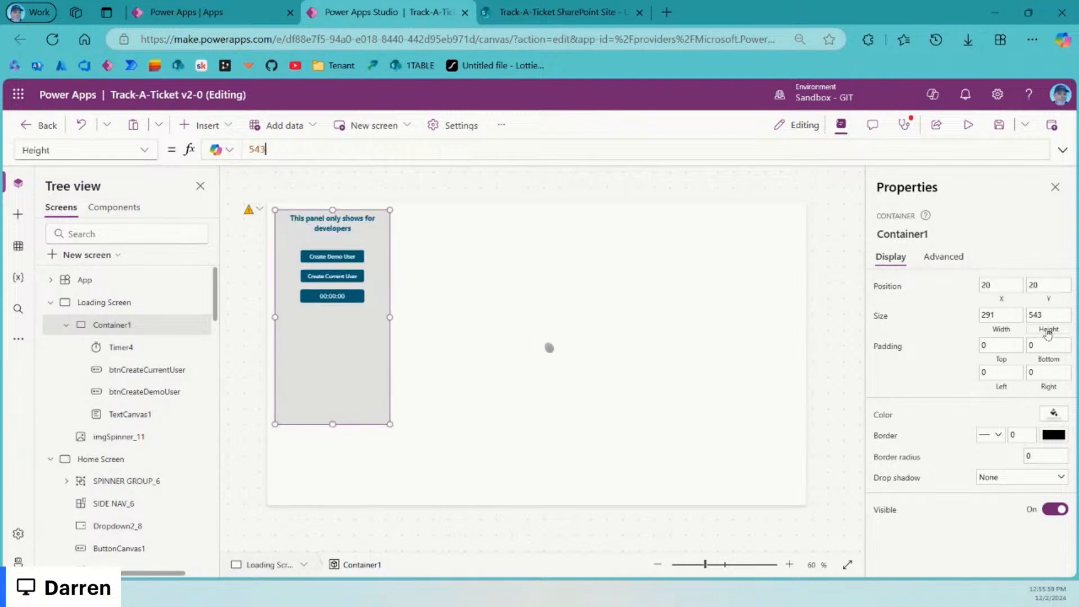
drag(292, 148, 216, 149)
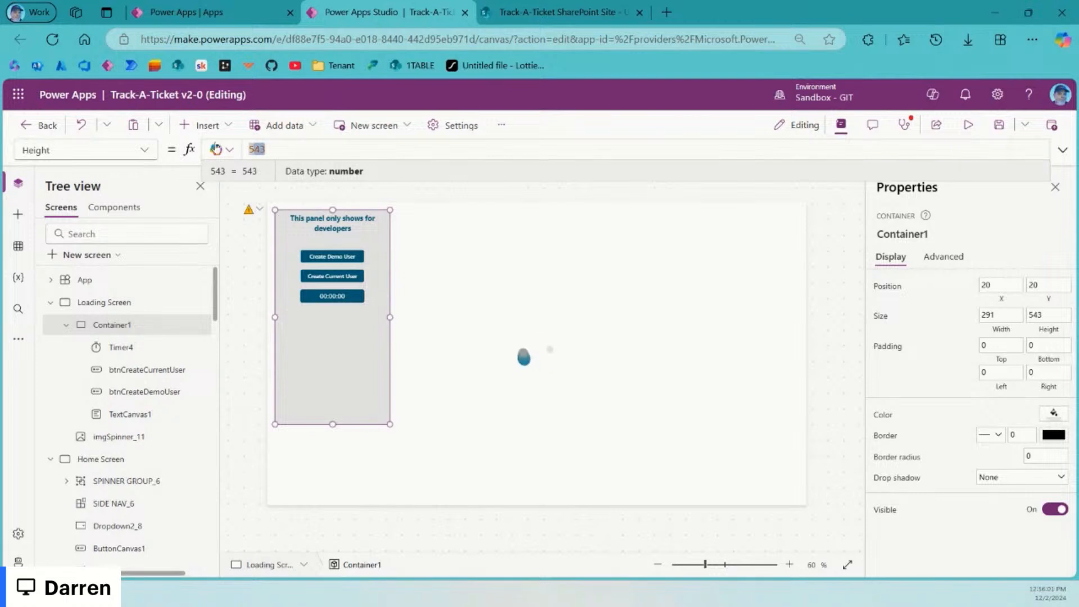
key(BackSpace)
text(Par)
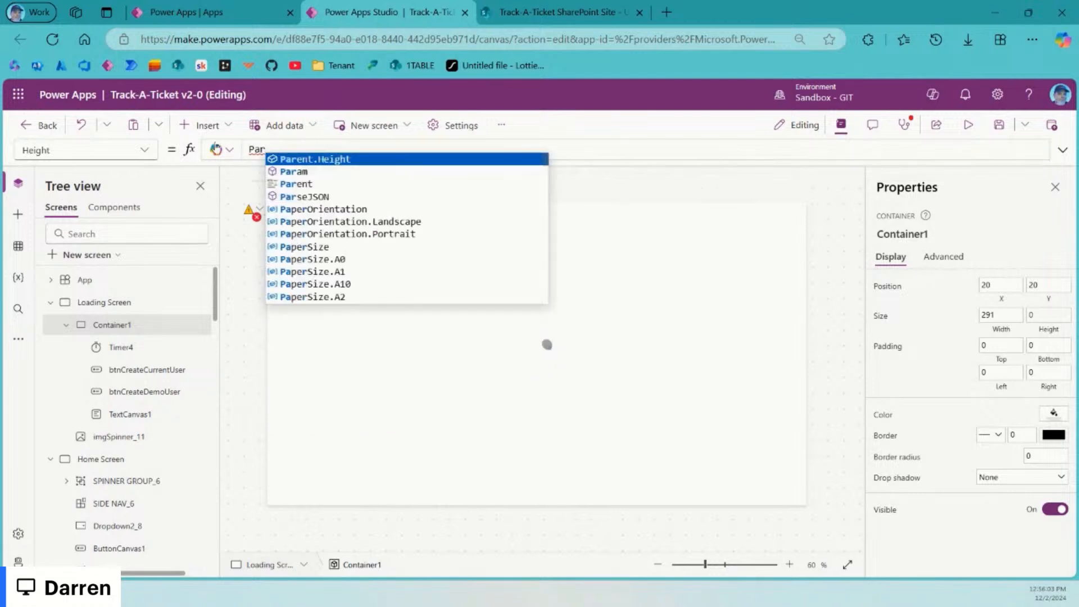
key(Tab)
text(- Self.)
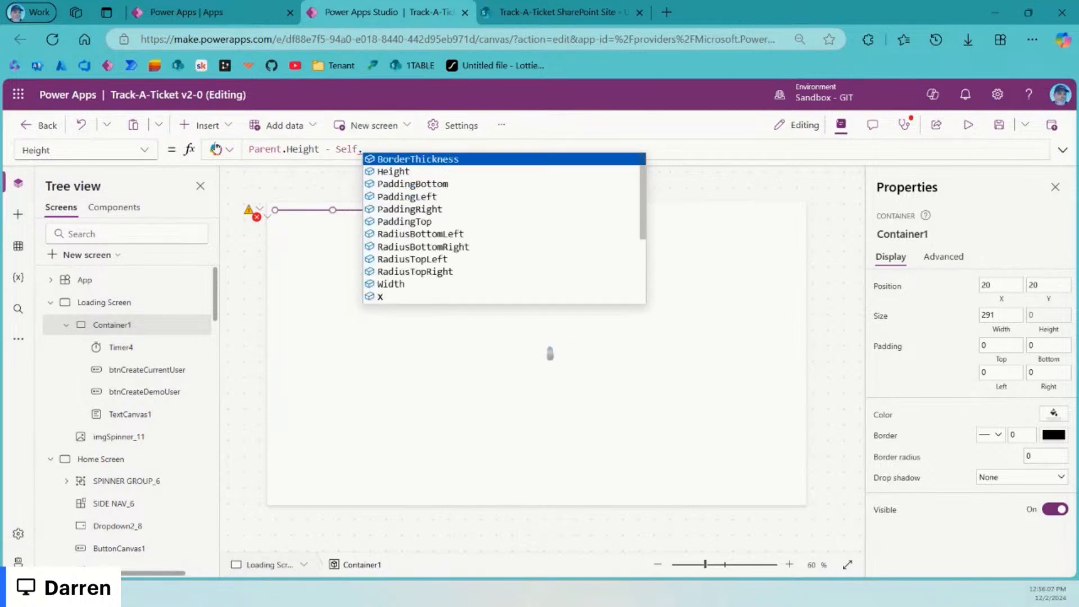
text(Y * 2)
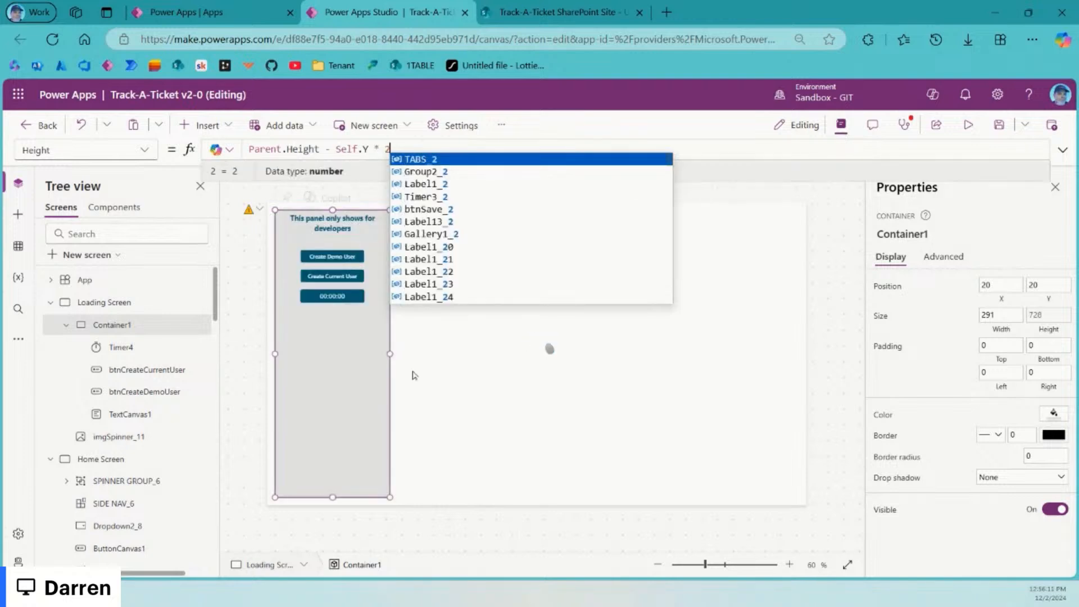
click(416, 322)
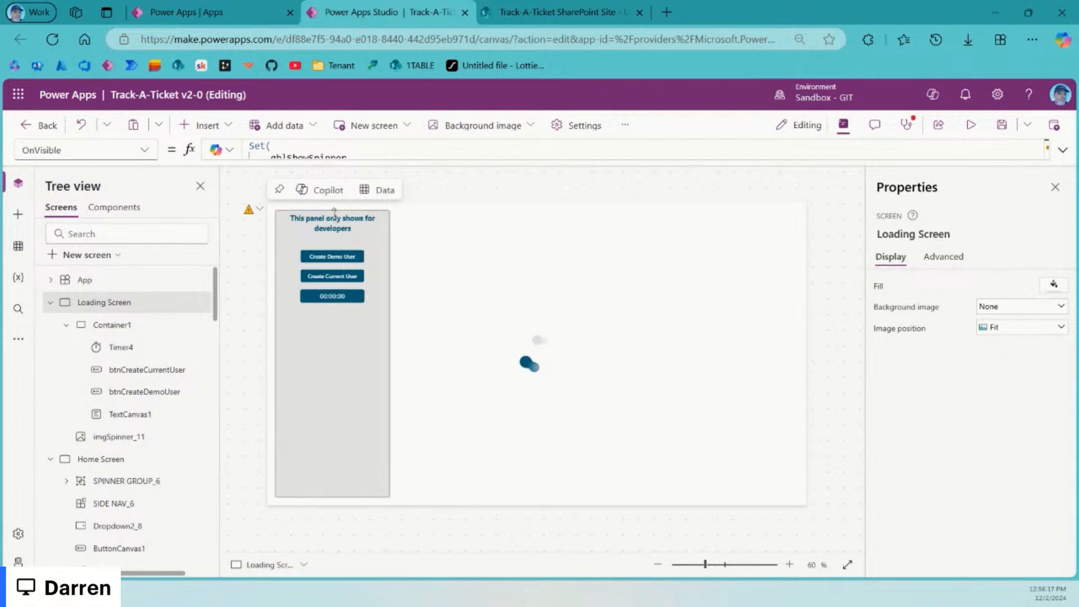
Step: Set the Y position of the panel heading to 4
click(334, 216)
scroll(1049, 393, down, 3)
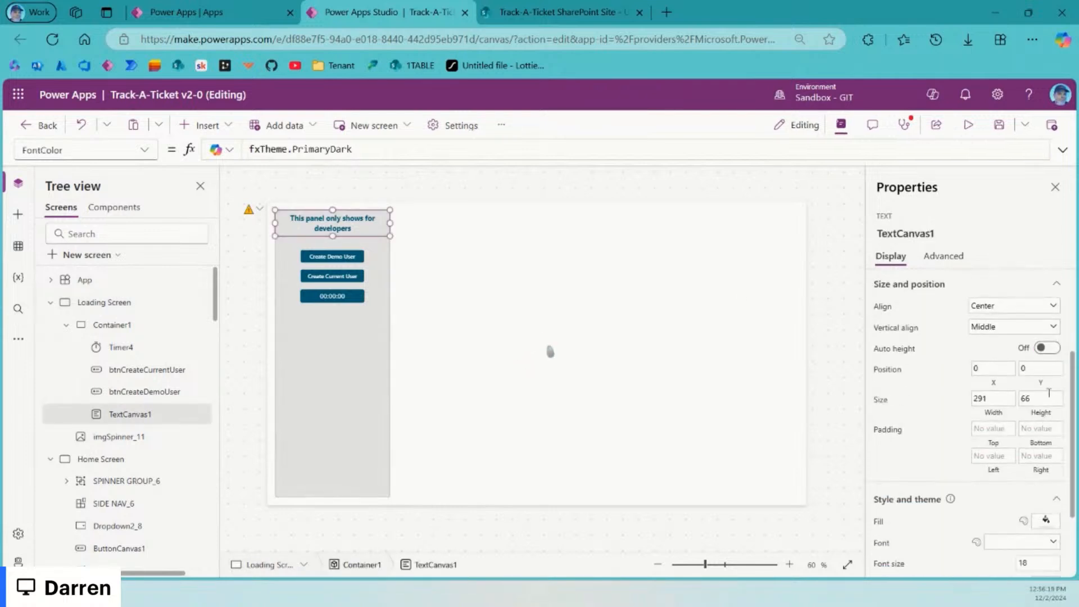
click(1024, 367)
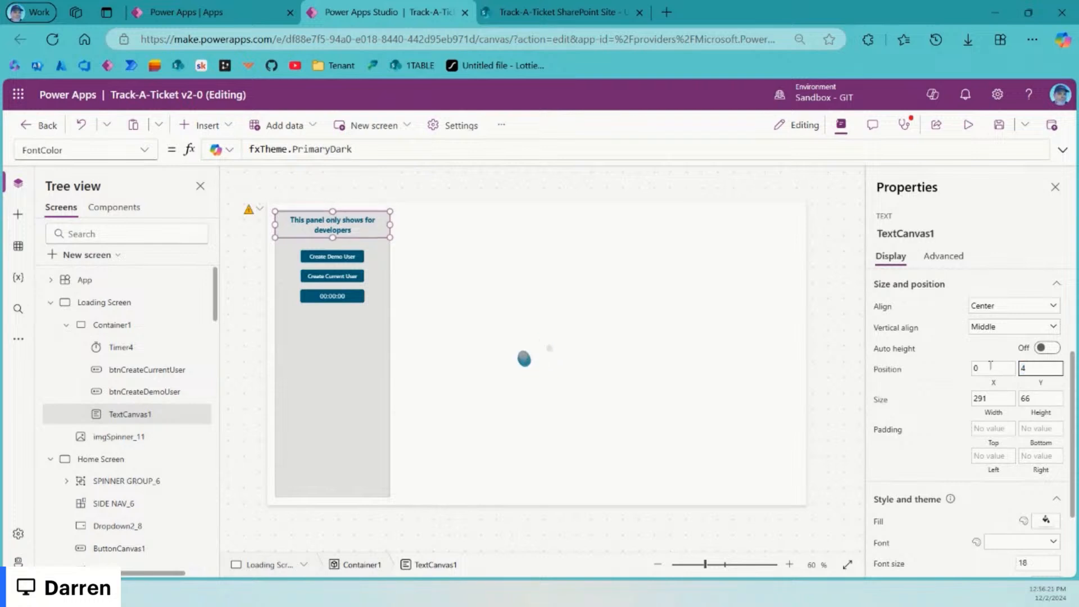
click(744, 254)
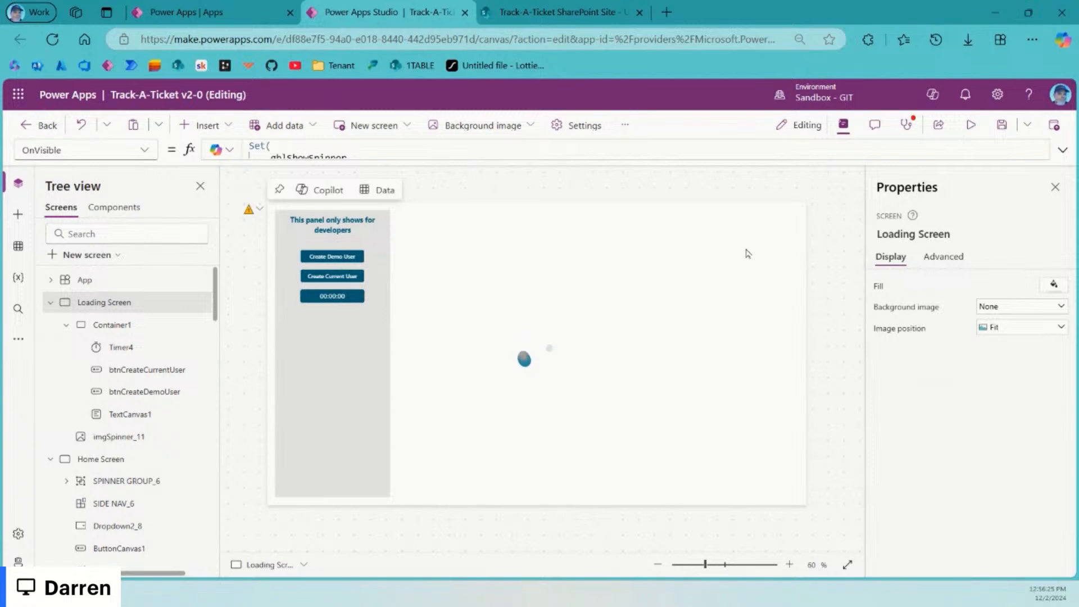
Step: Replace the fxIsStudioMode formula in the Create Demo User button's Visible property with true
click(361, 353)
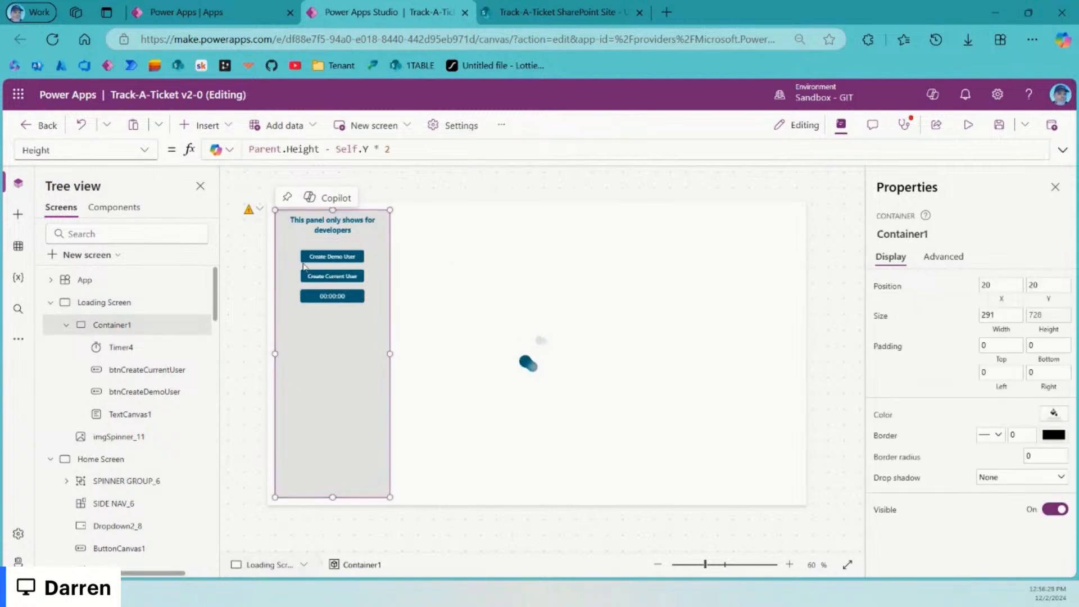
click(304, 267)
click(335, 258)
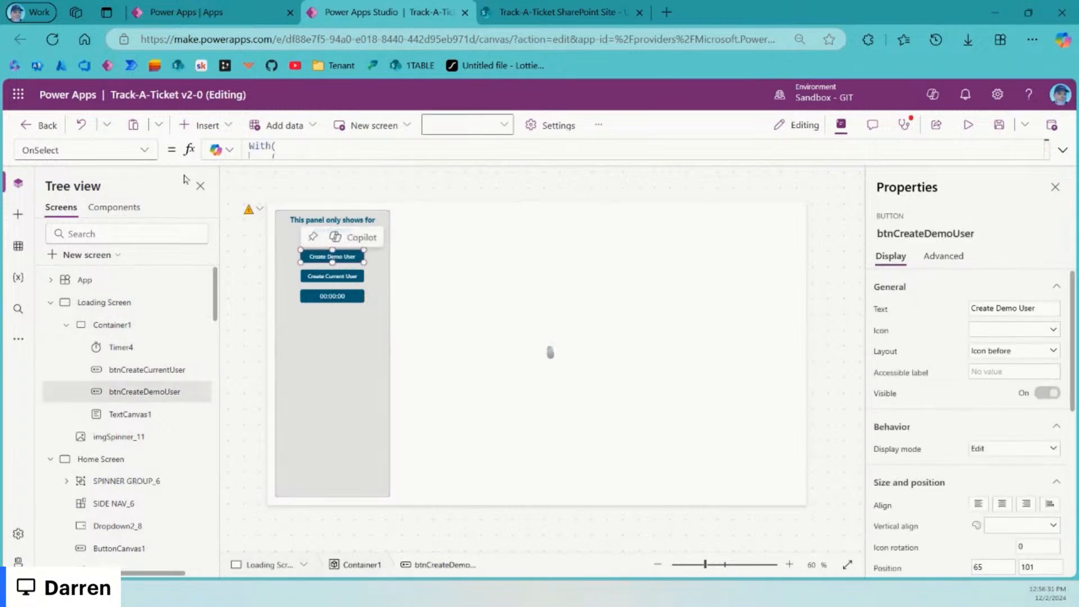
click(144, 150)
scroll(84, 475, down, 3)
click(78, 458)
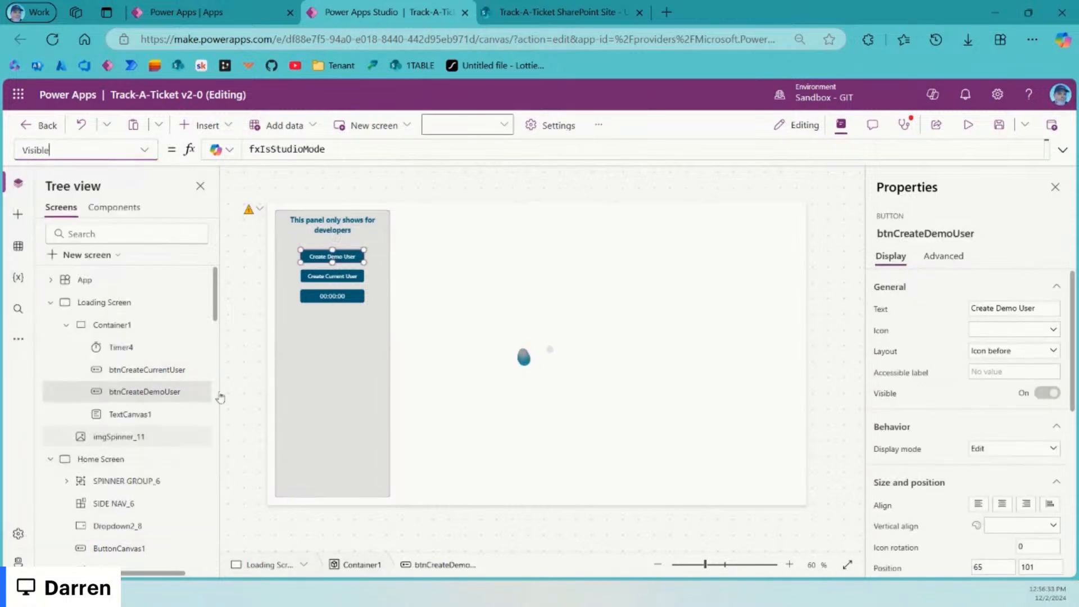
double_click(296, 149)
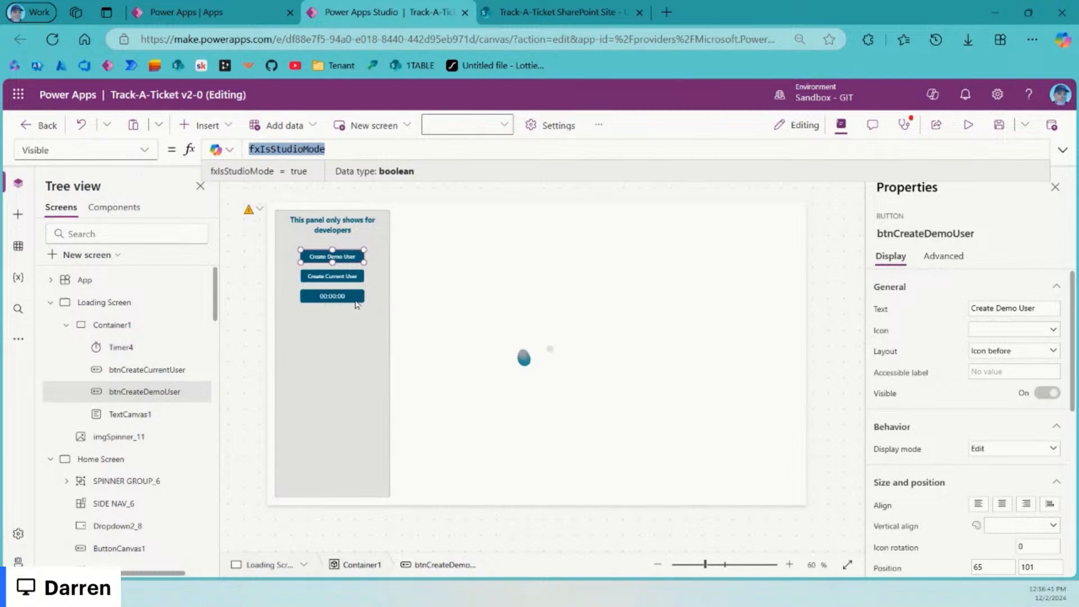
text(true)
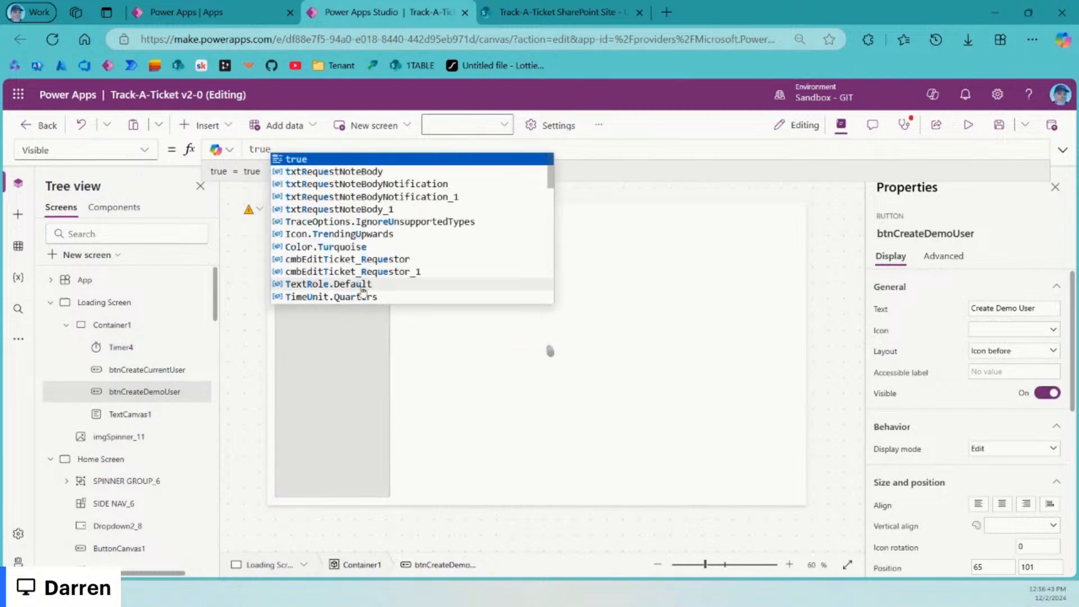
Step: Select the whole fxIsStudioMode formula in the Create Current User button's Visible property
click(452, 368)
click(148, 369)
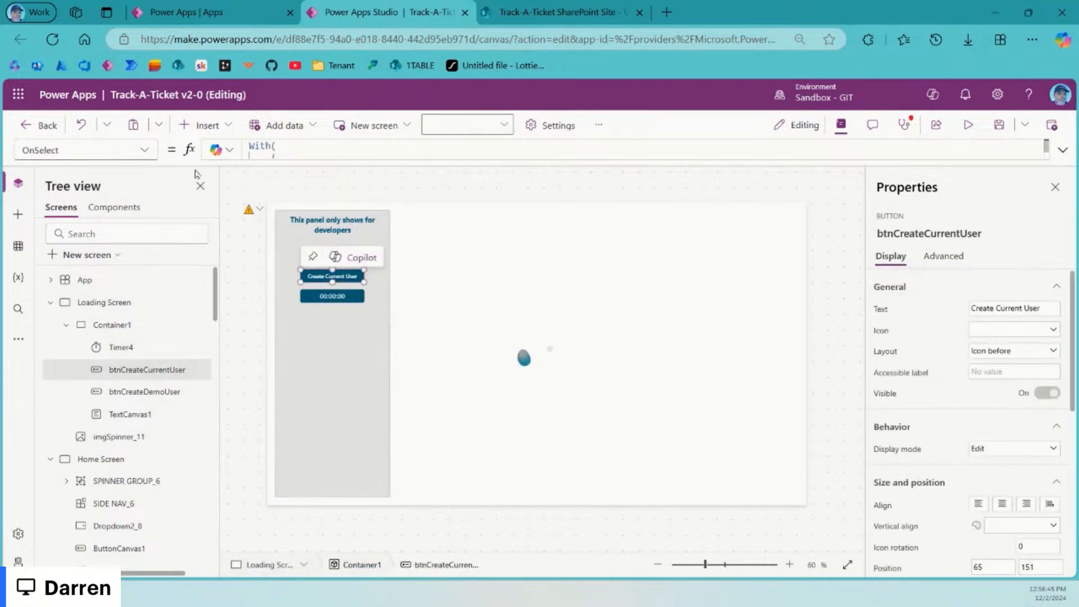
click(84, 150)
scroll(114, 401, down, 3)
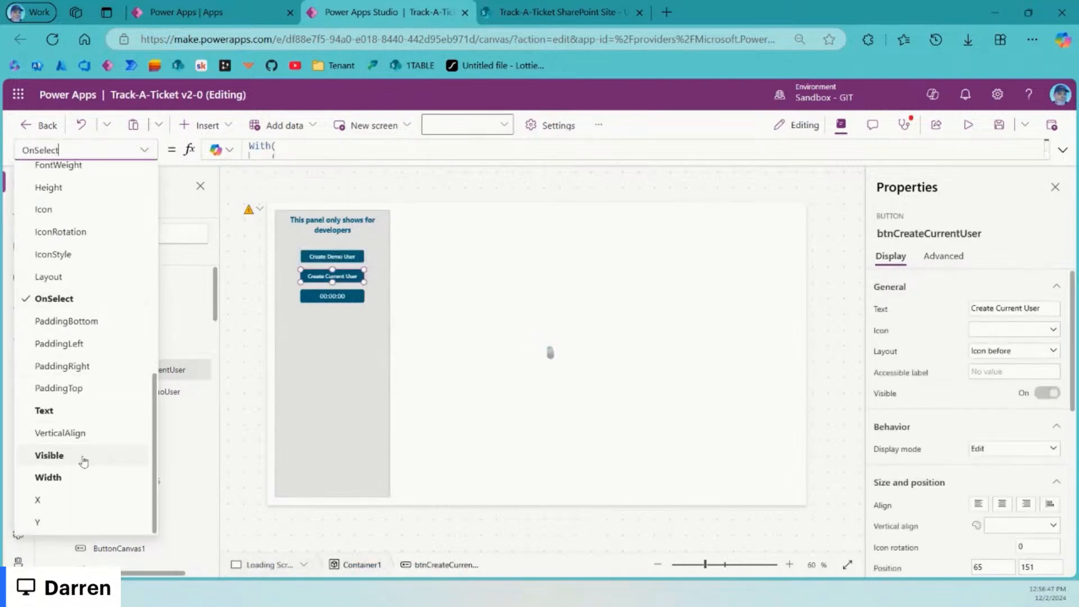
click(82, 456)
double_click(286, 147)
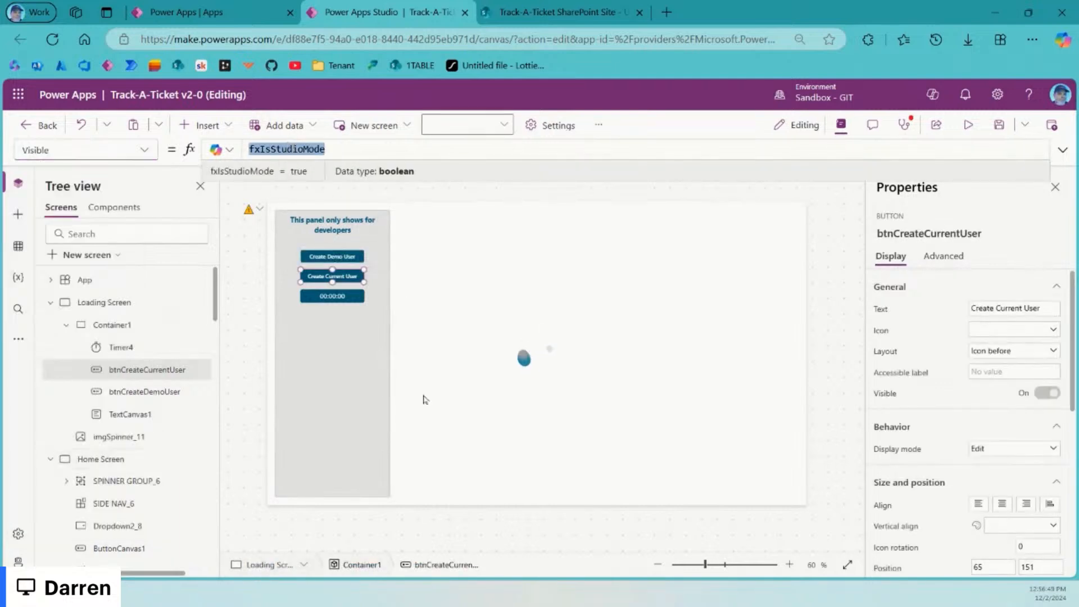
Step: Set the gray container's Visible formula to fxIsStudioMode Or gblShowDebugging
click(325, 343)
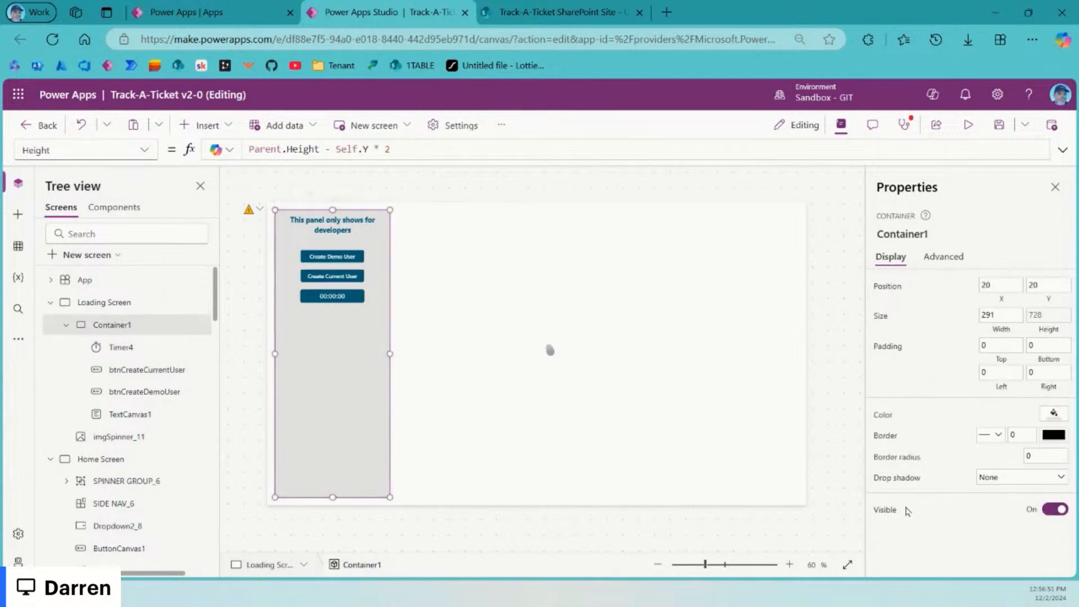
click(885, 510)
double_click(256, 149)
text(fxIsStudioMode)
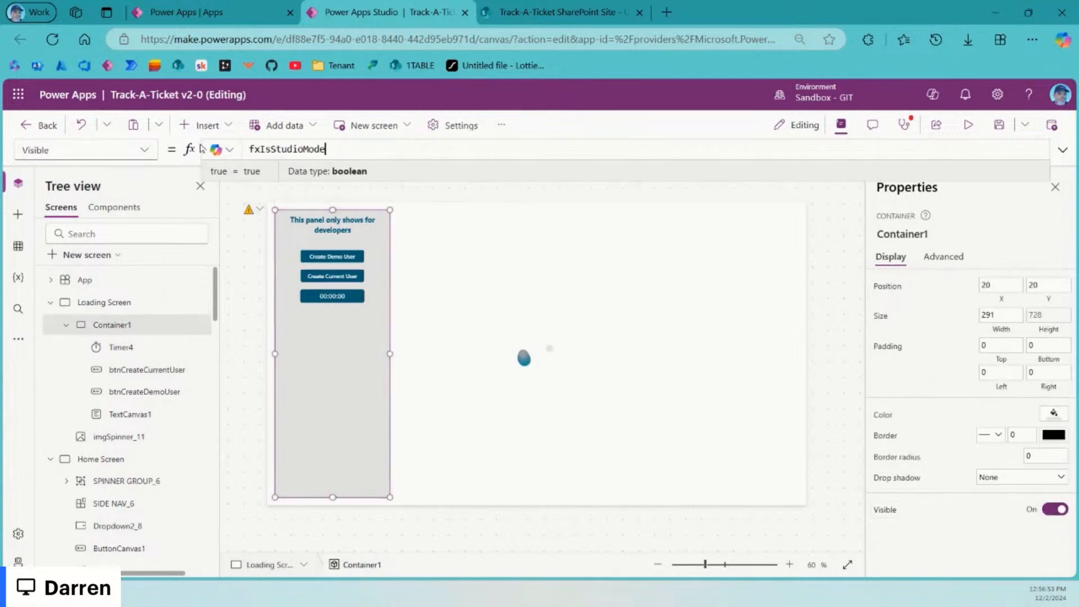
text( Or )
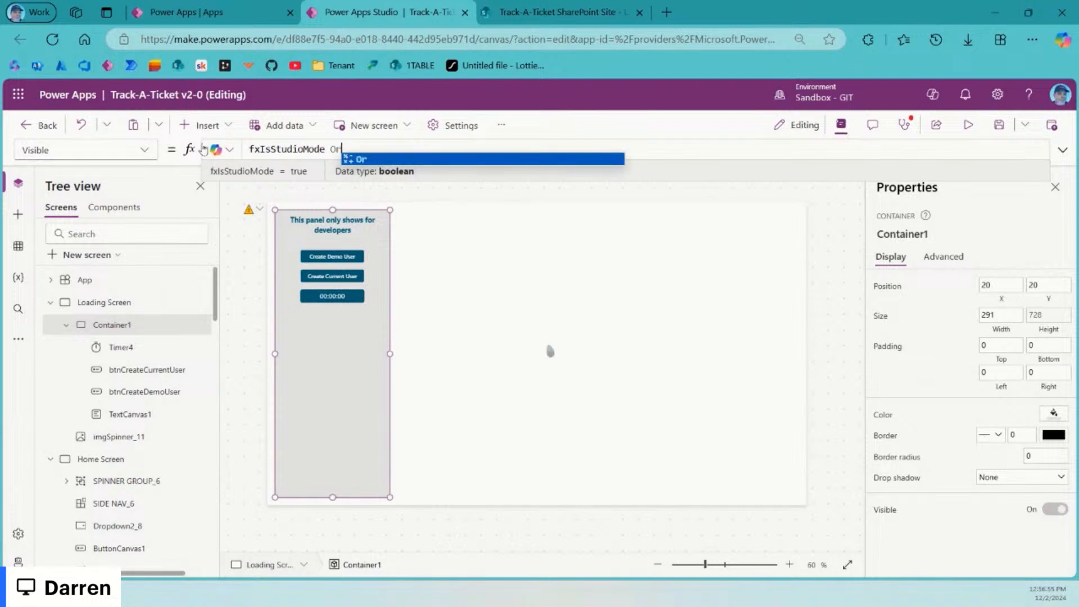
text(fx)
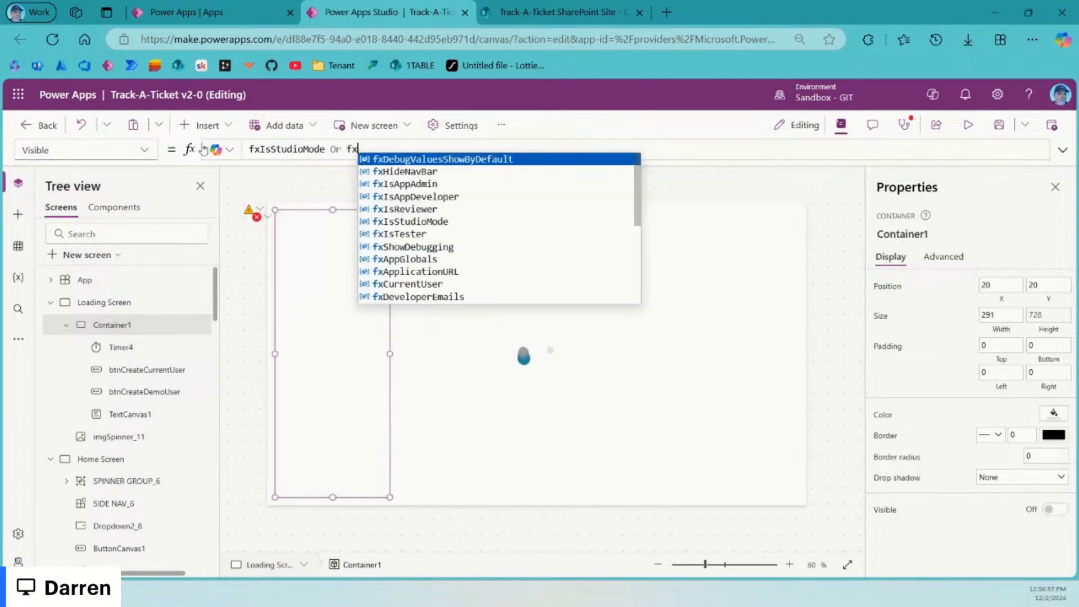
key(BackSpace)
text(gblShow)
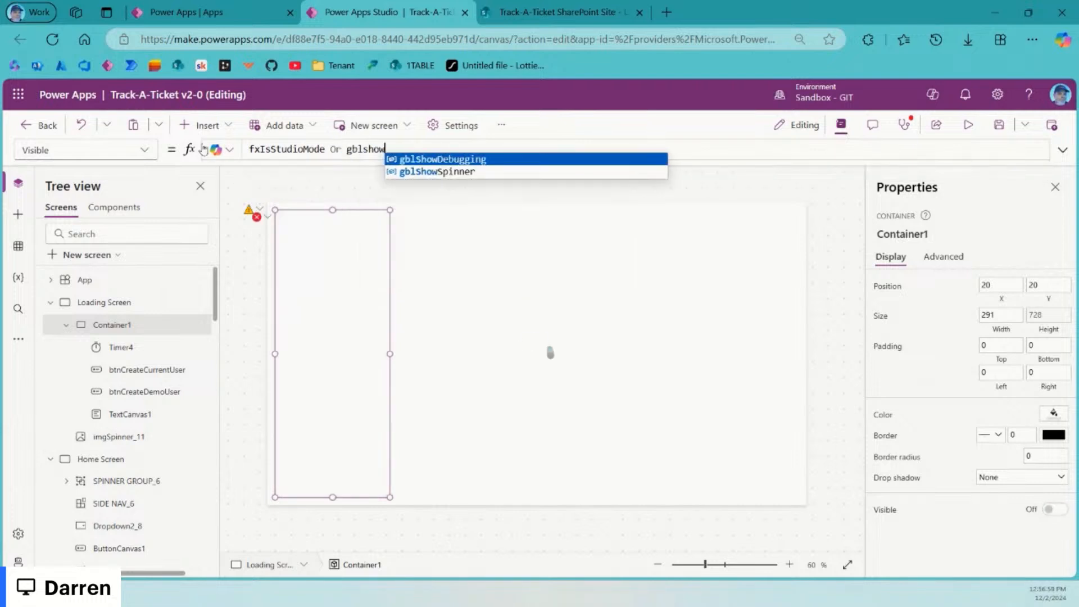
key(Tab)
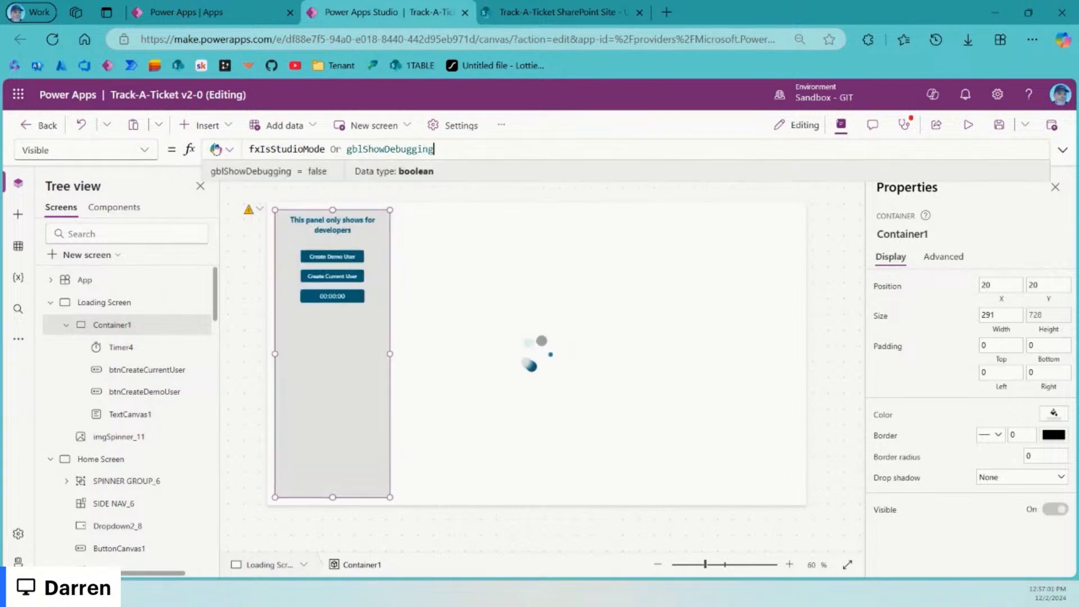
click(490, 230)
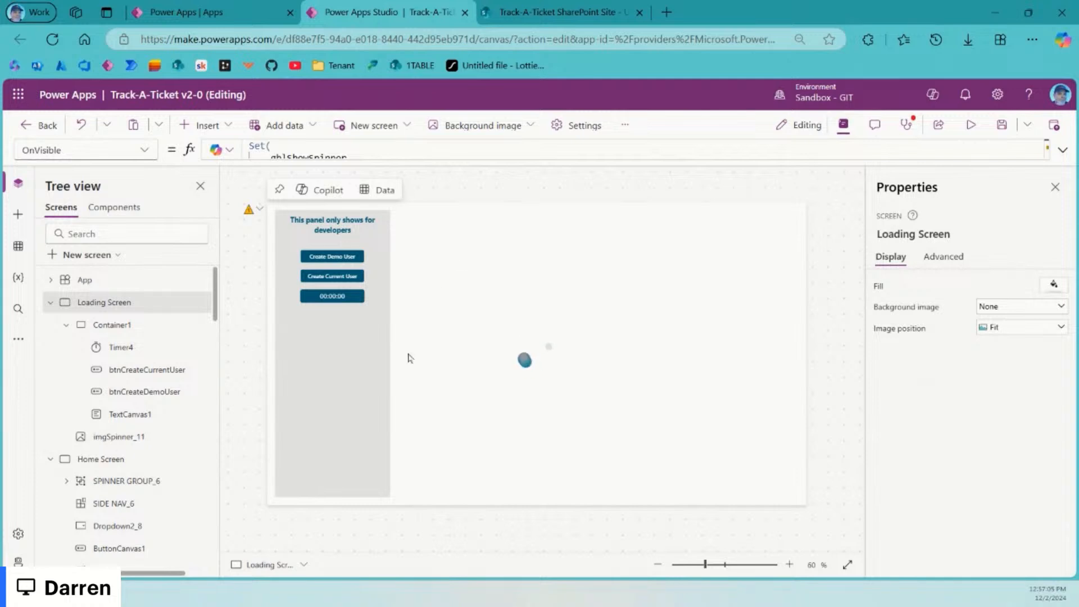
Step: Give the gray container a dashed border with a thickness of 2
click(359, 366)
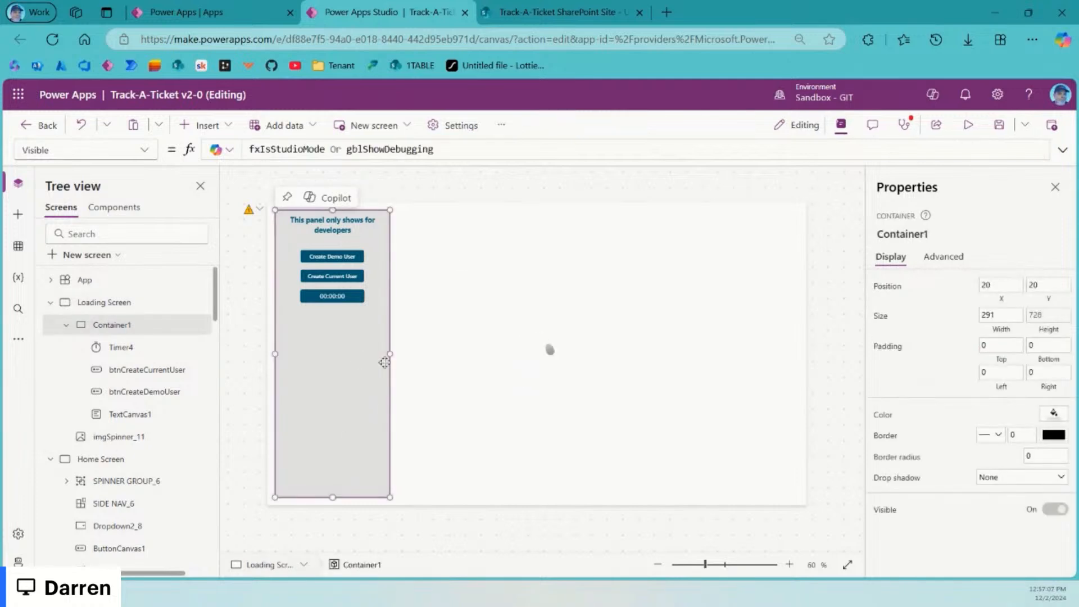
text(2)
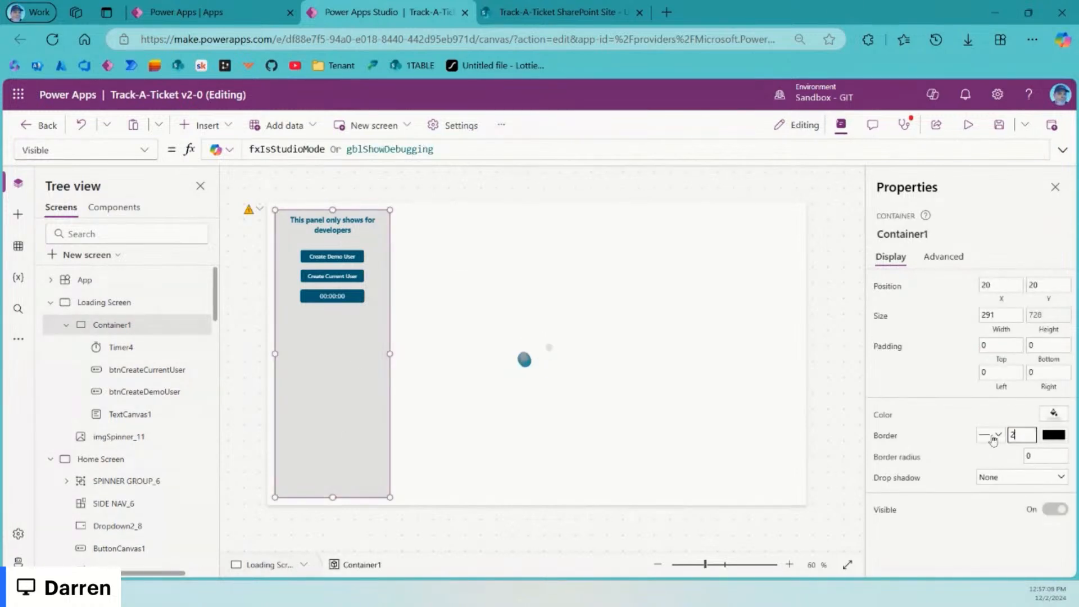
click(992, 437)
click(989, 451)
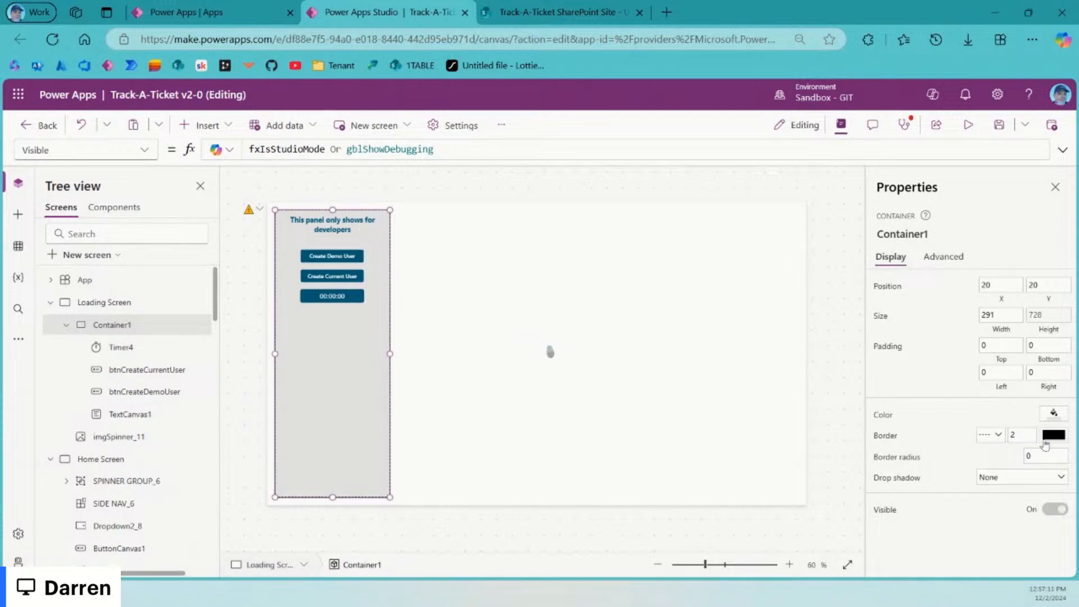
Step: Set the gray container's BorderColor formula to fxTheme.PrimaryDark and save the app
click(146, 151)
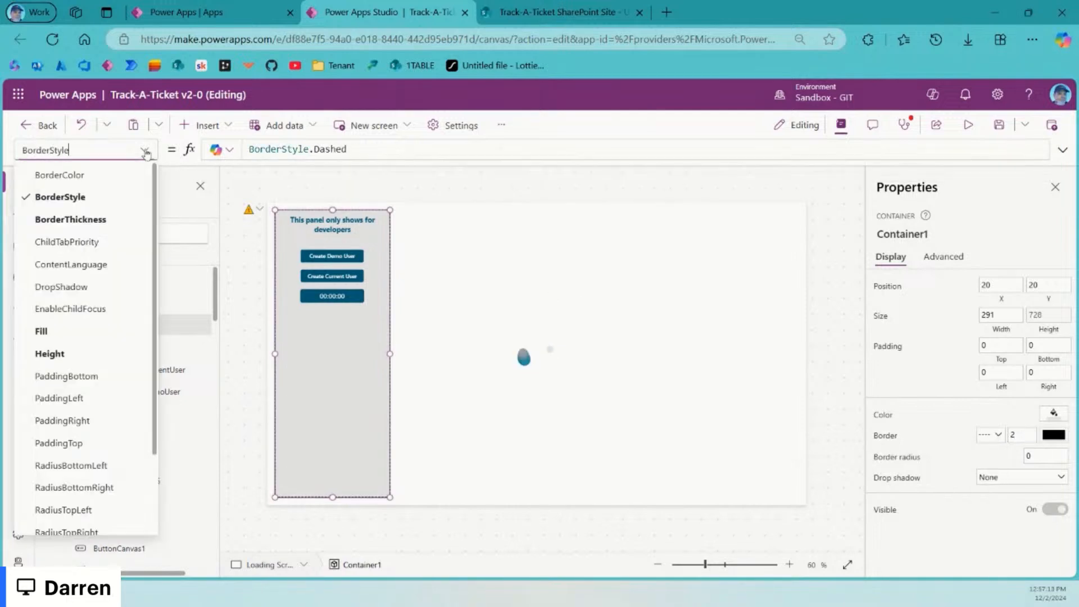
click(116, 175)
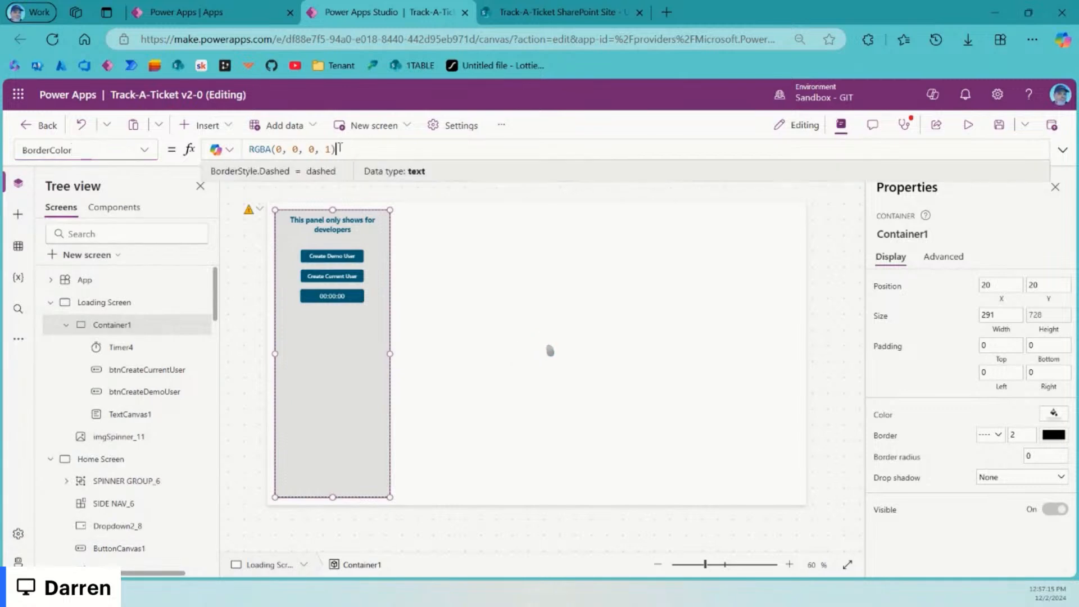
text(fxTh)
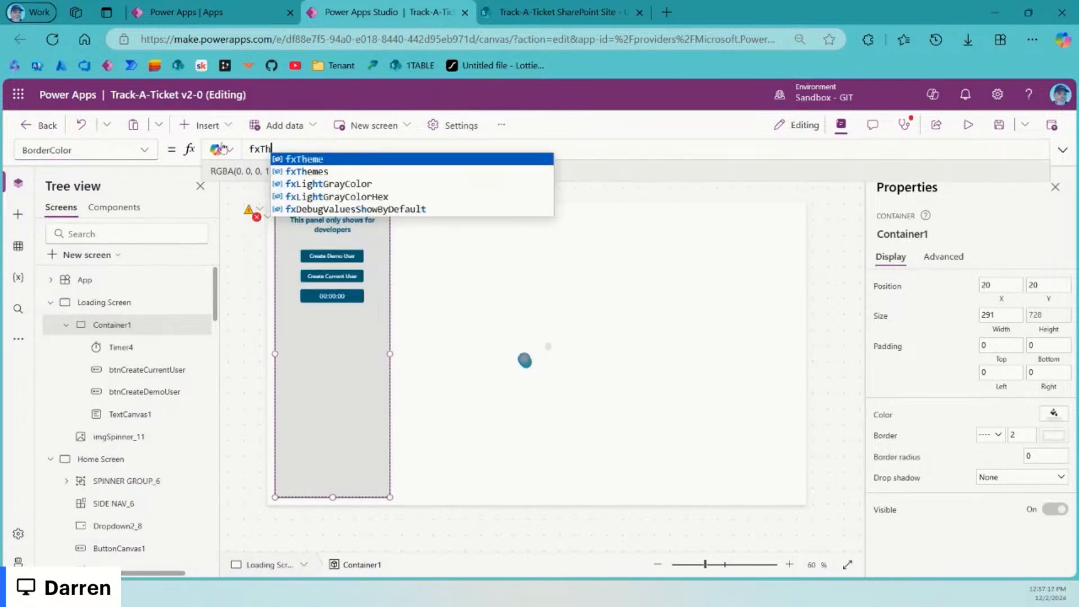
text(eme.PrimaryDark)
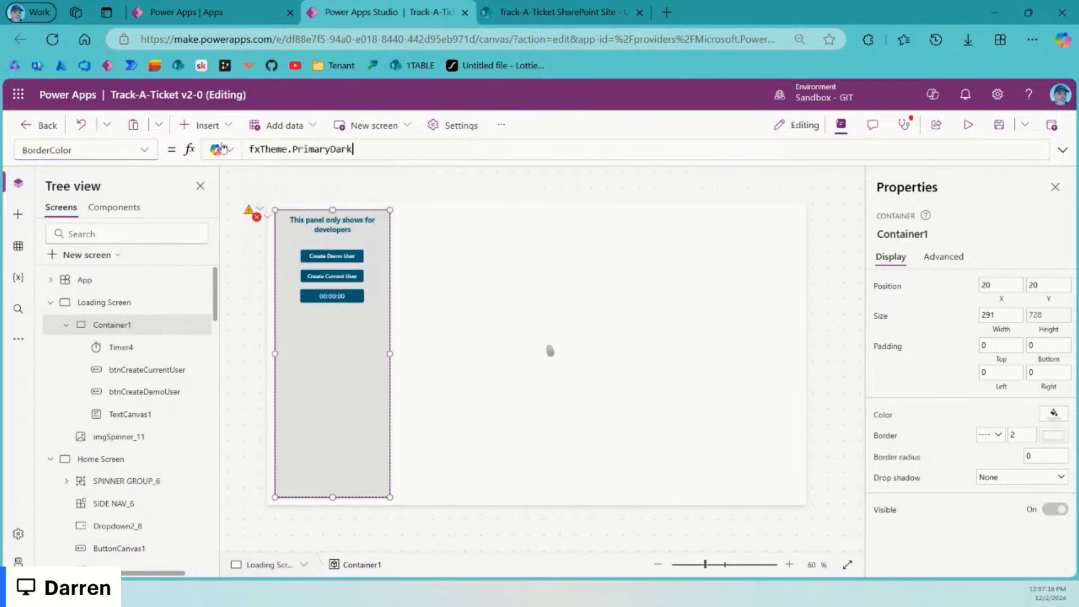
click(481, 242)
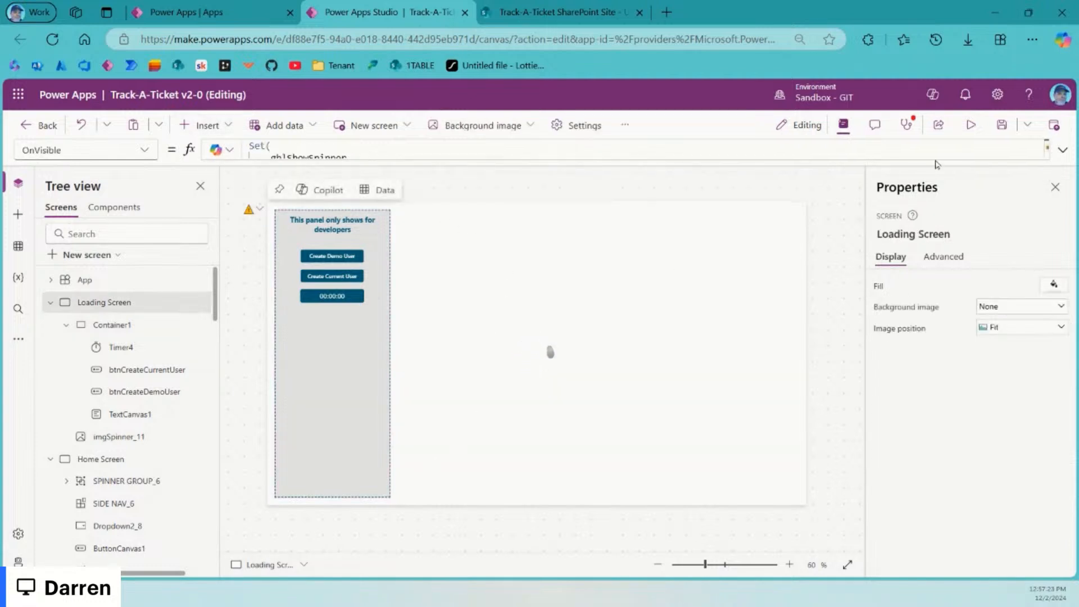
click(1003, 126)
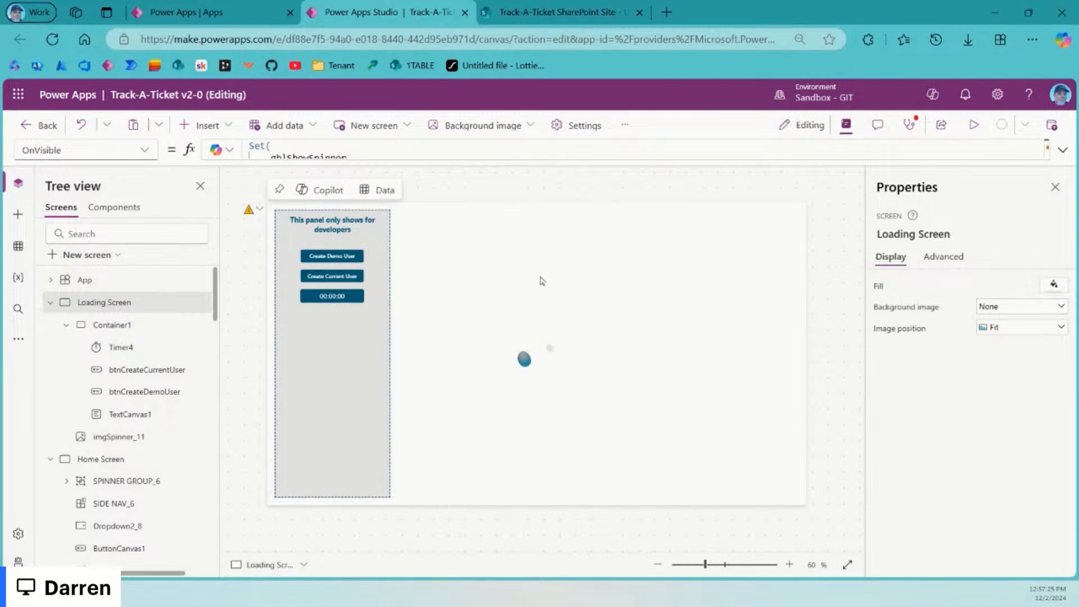
Step: Rename the timer inside the container to tmrAutoNavigate and save the app
click(127, 348)
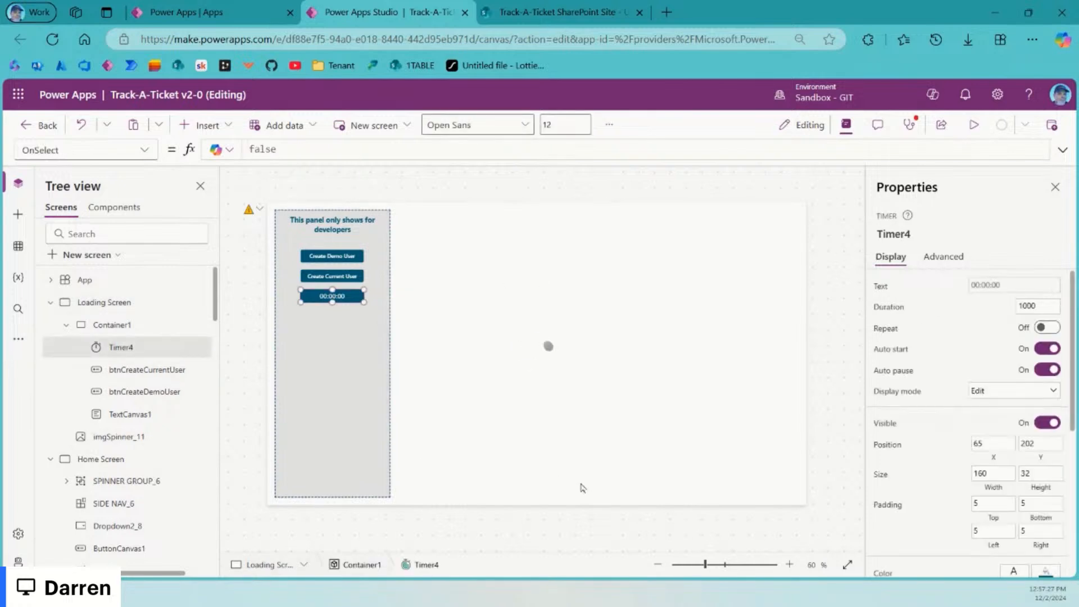
click(892, 234)
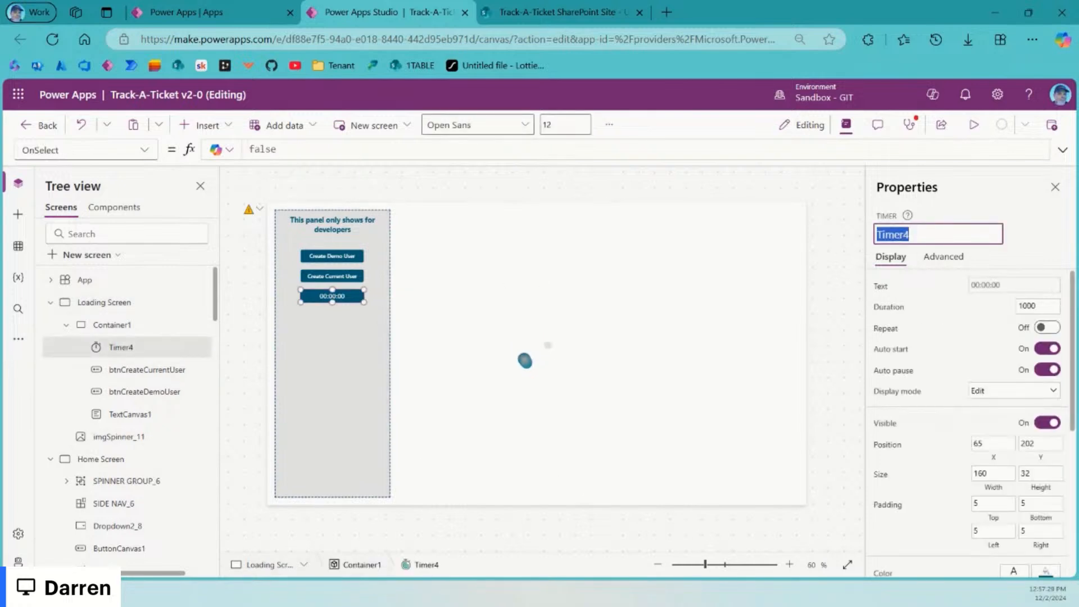
text(tmrA)
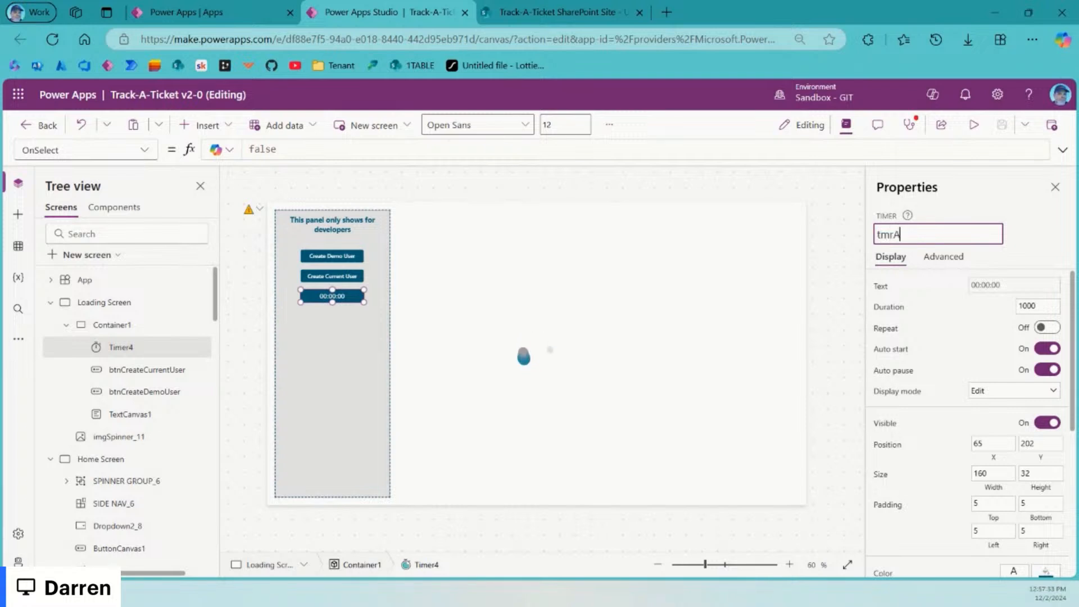
text(utoNavigate)
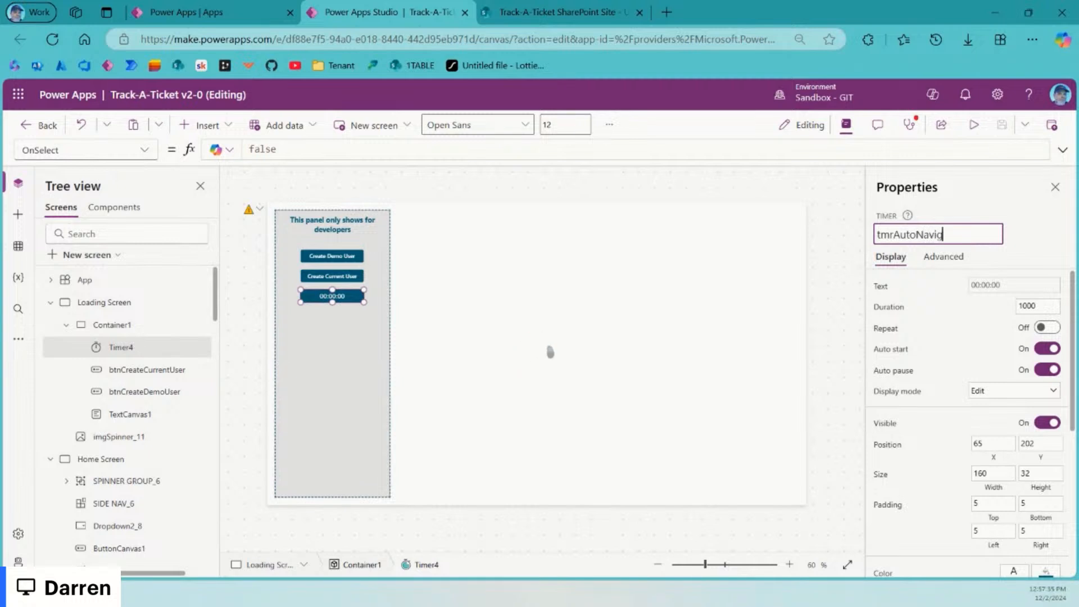
key(Return)
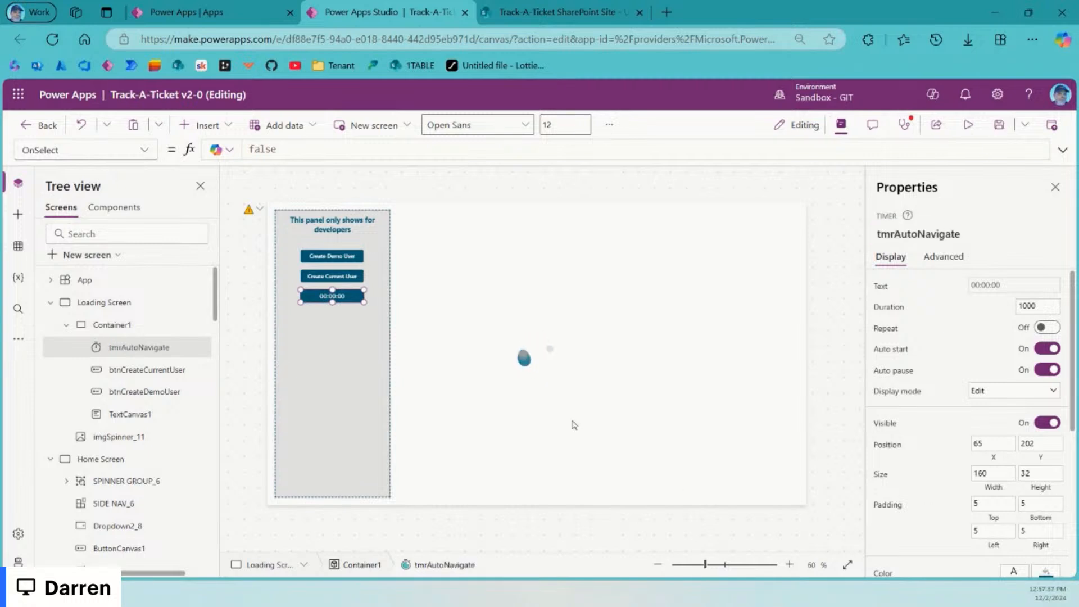
click(999, 124)
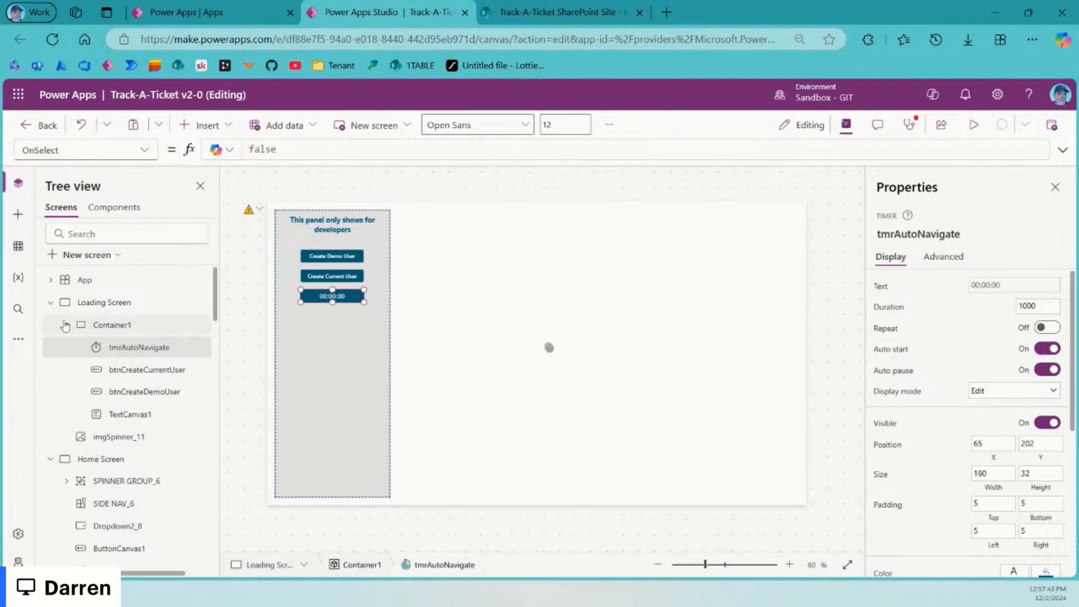
Step: Rename the gray container on the Loading Screen to cntDevsOrTesters
click(135, 325)
click(913, 232)
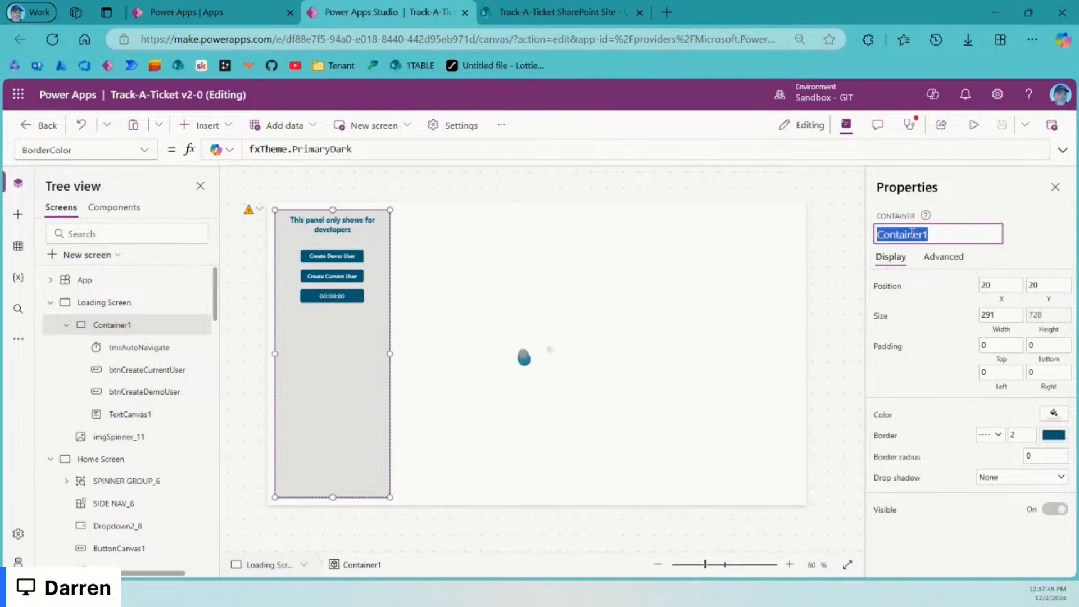
text(cnt)
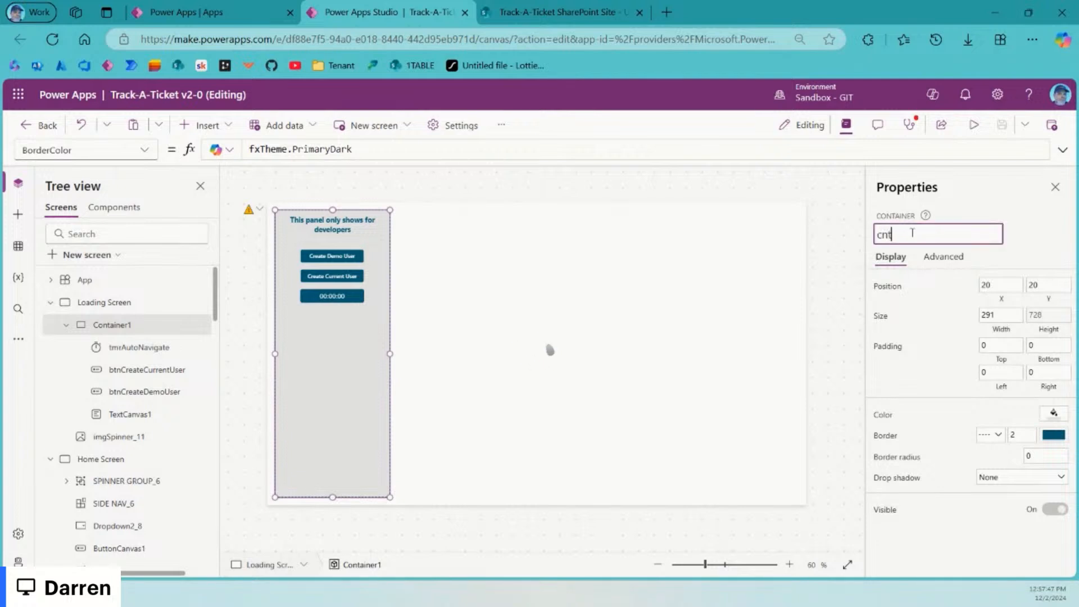
text(DevsOrTesters)
key(Return)
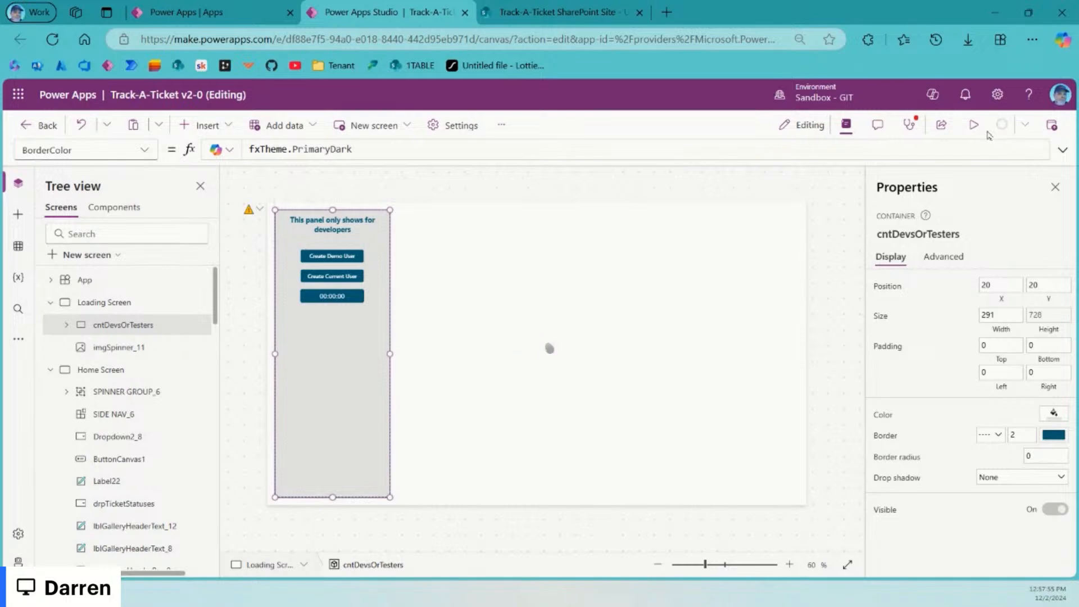
Step: Preview the app from the Loading Screen to test the timed navigation, and close the preview
click(968, 125)
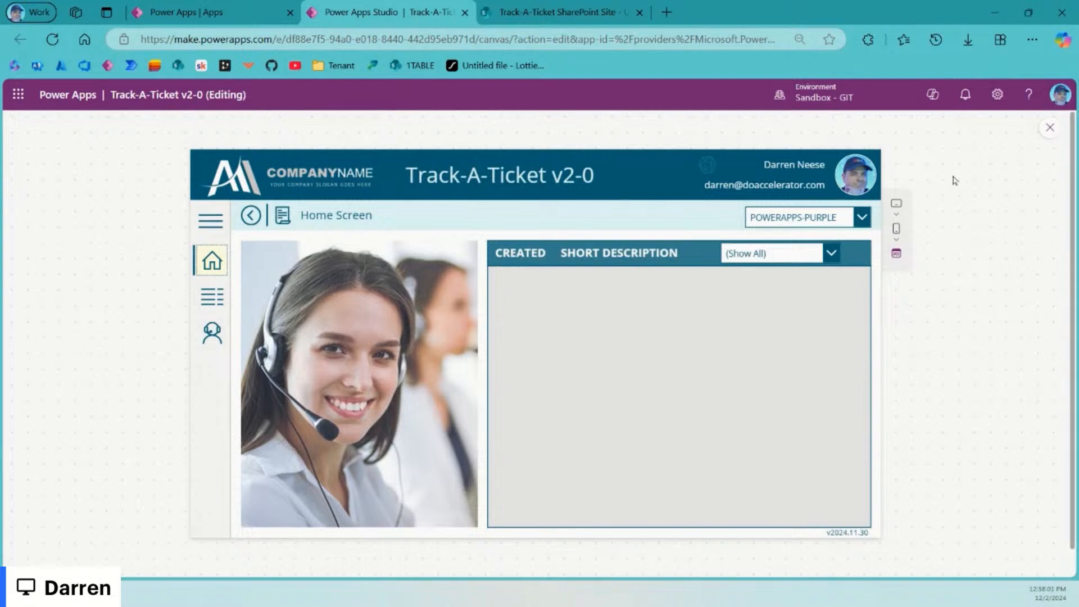
click(1049, 127)
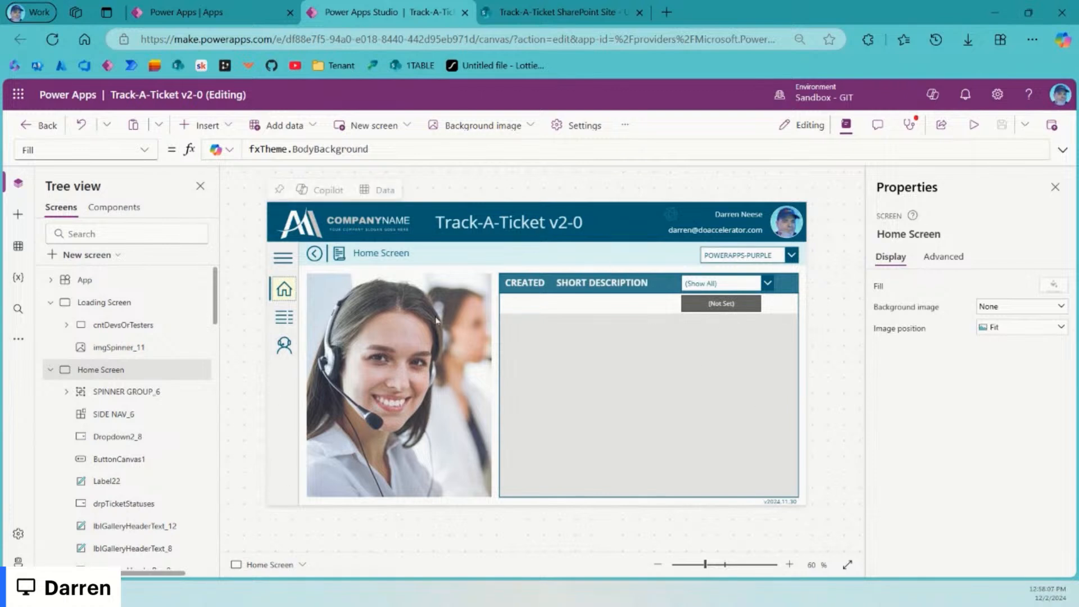
Step: Switch to the Track-A-Ticket SharePoint site, open the Departments list from the site contents and look through its items
click(527, 8)
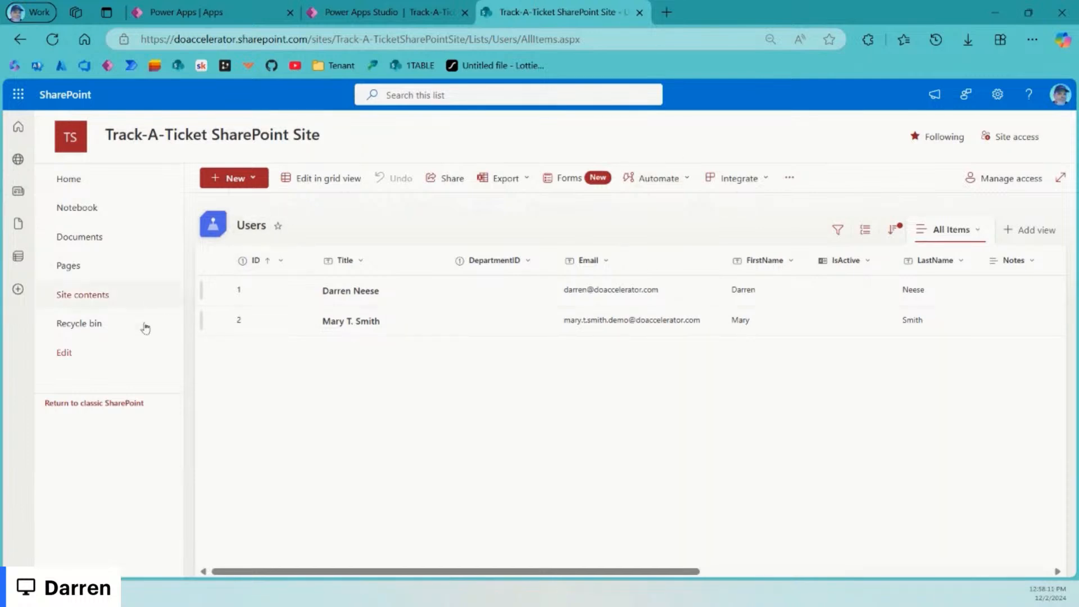
click(101, 302)
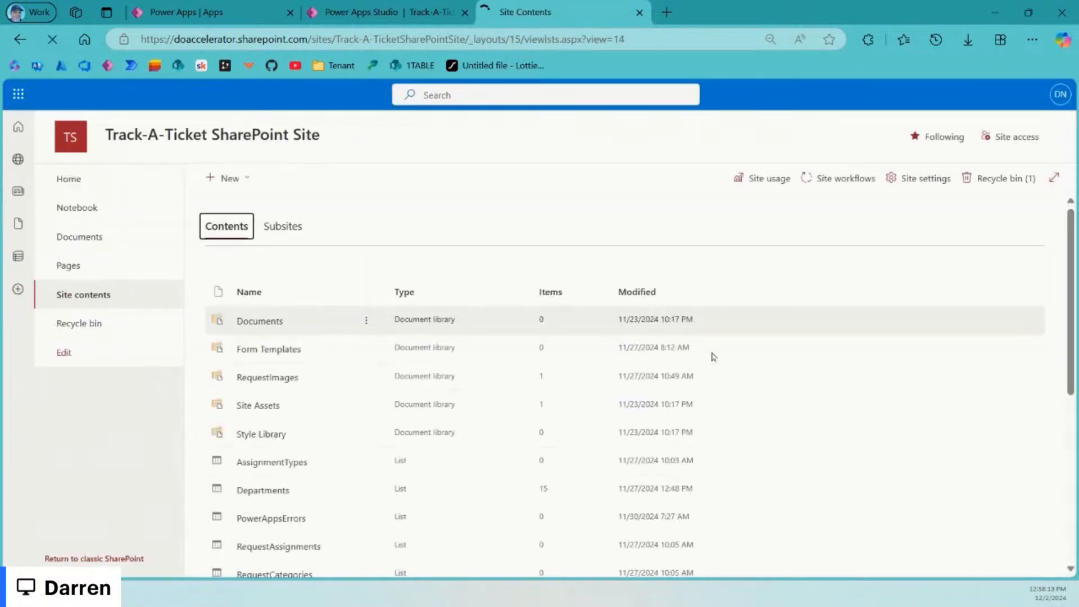
scroll(763, 381, down, 4)
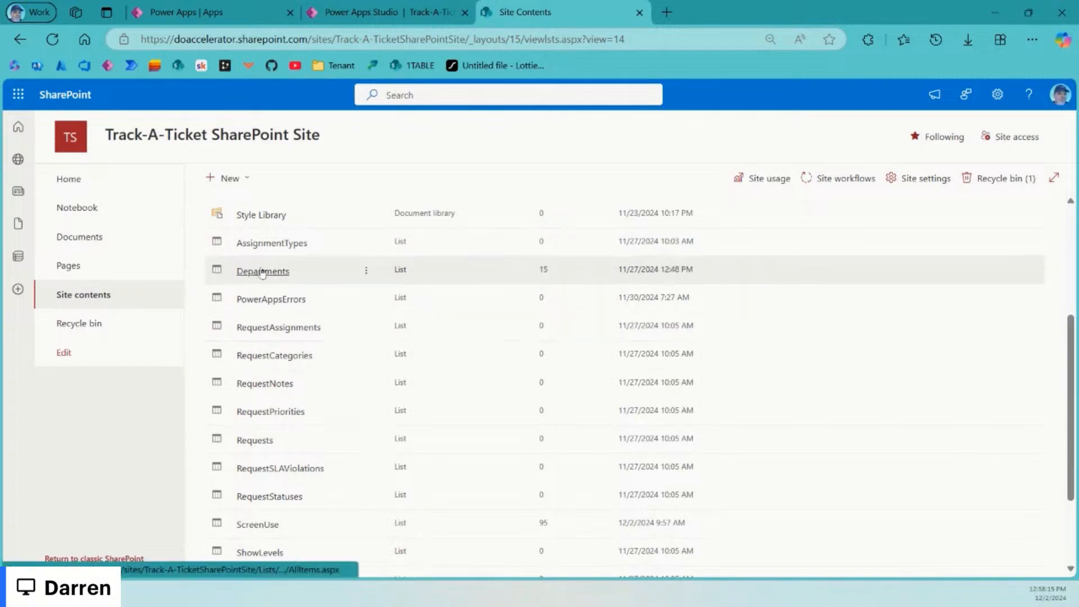
click(270, 272)
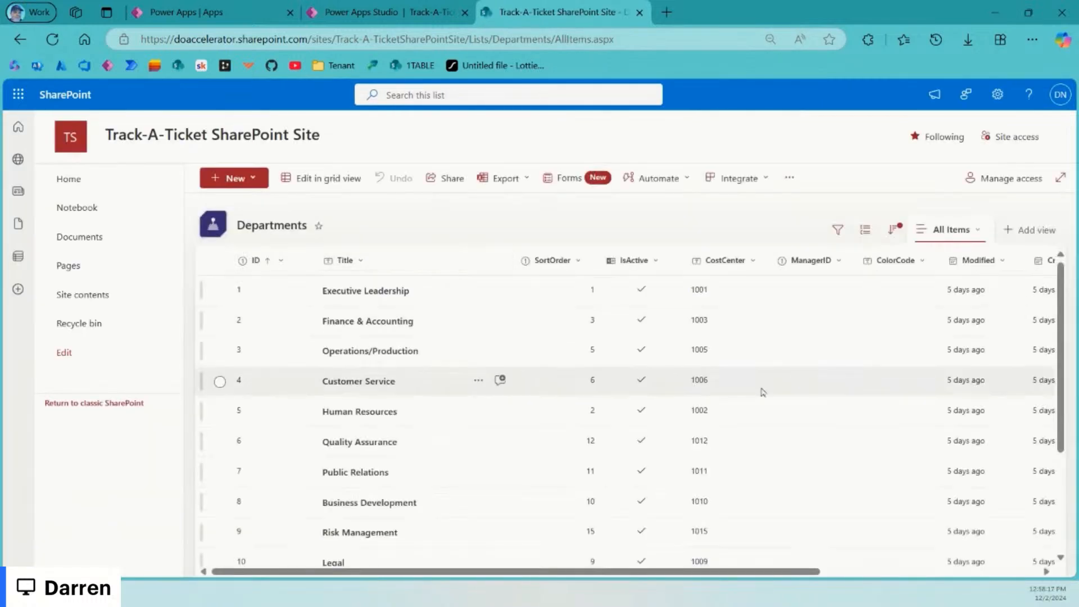
scroll(702, 342, down, 3)
scroll(703, 343, up, 3)
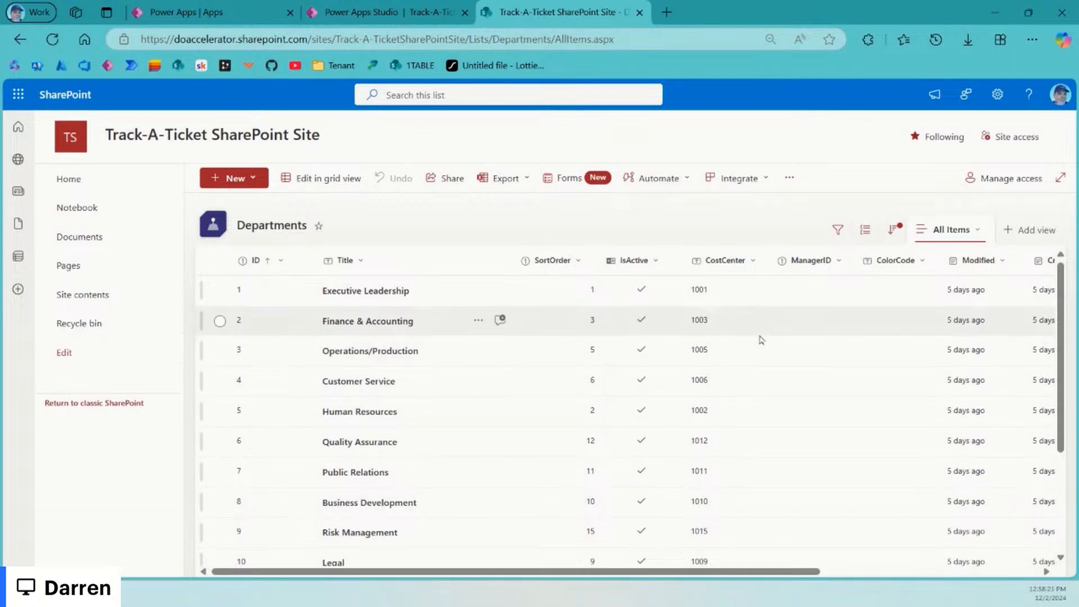
Step: Return to the Power Apps Studio tab and inspect the Menu Items and Groups User Is In properties of the Home Screen's side navigation
click(382, 12)
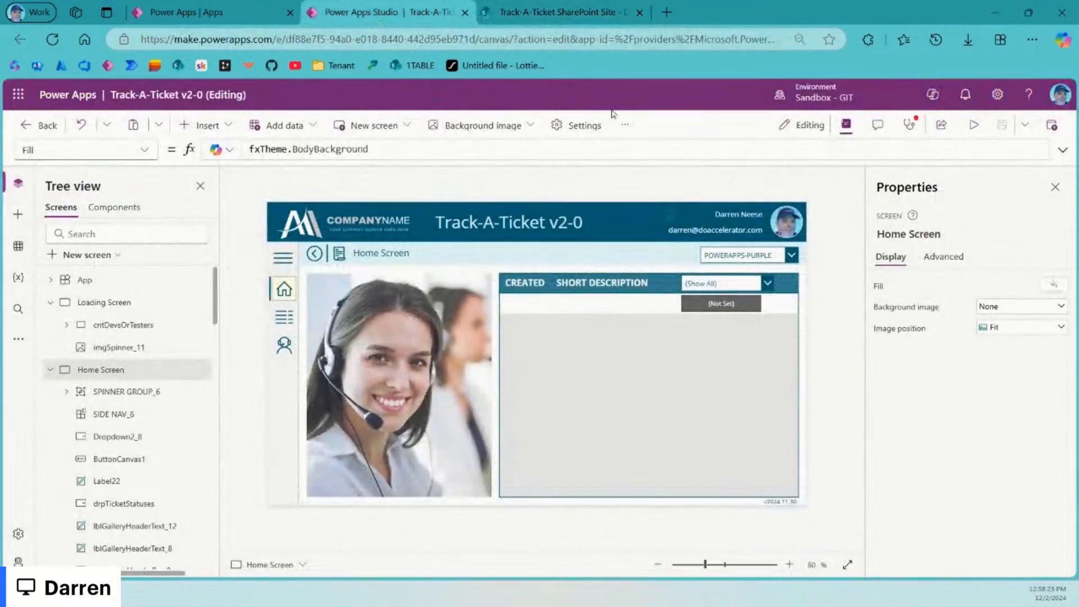
click(205, 9)
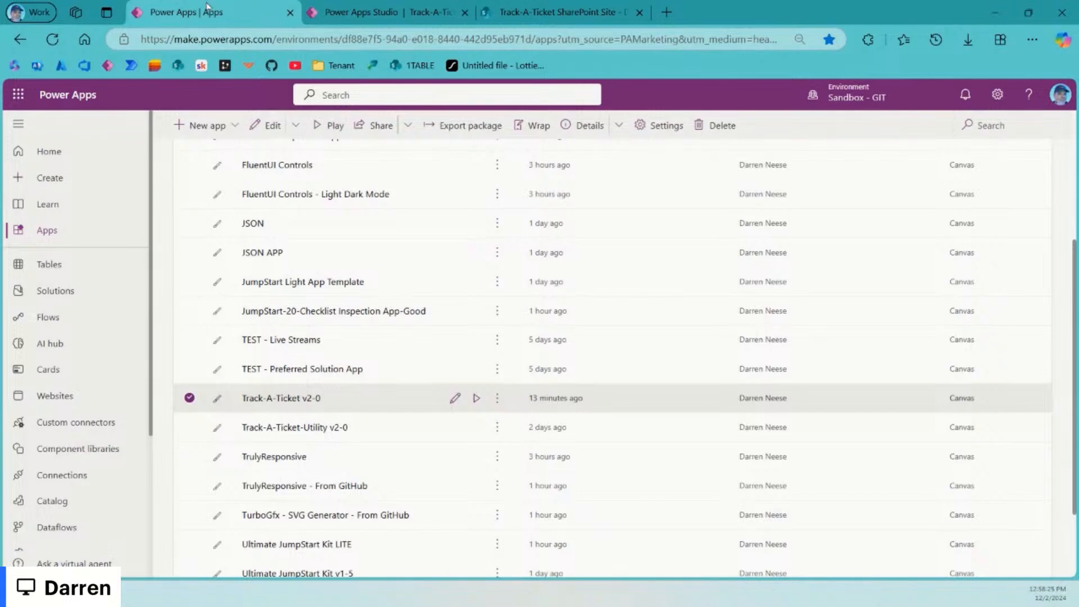
click(327, 8)
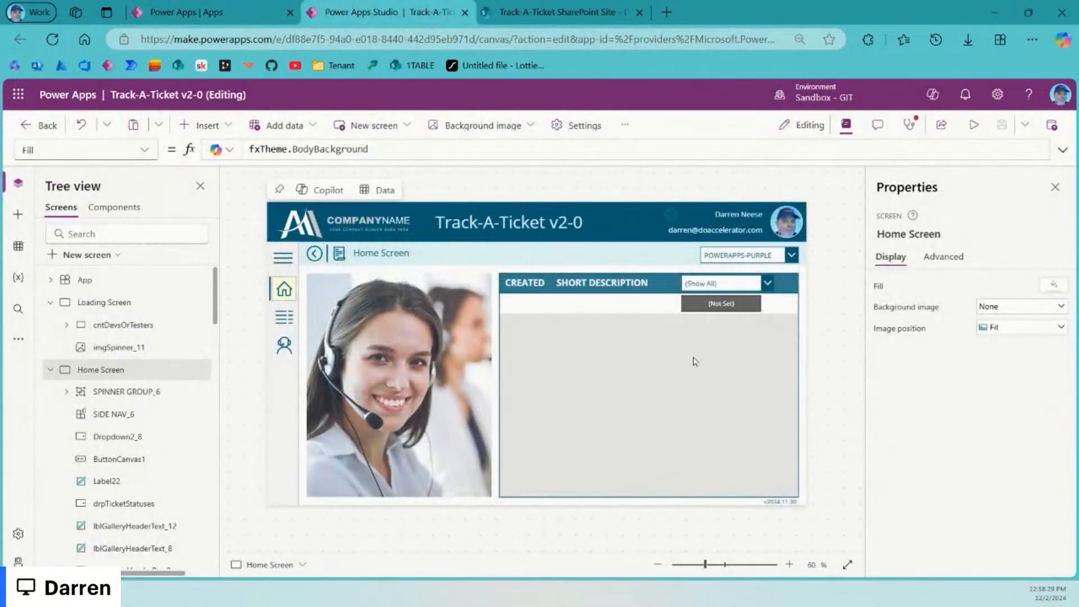
alt+click(286, 260)
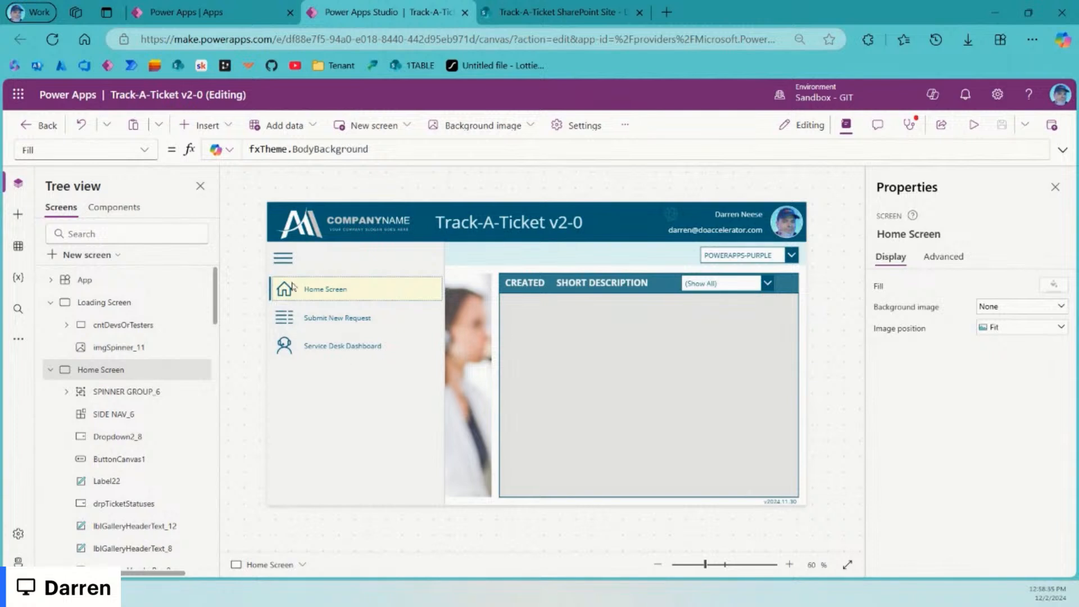
click(287, 260)
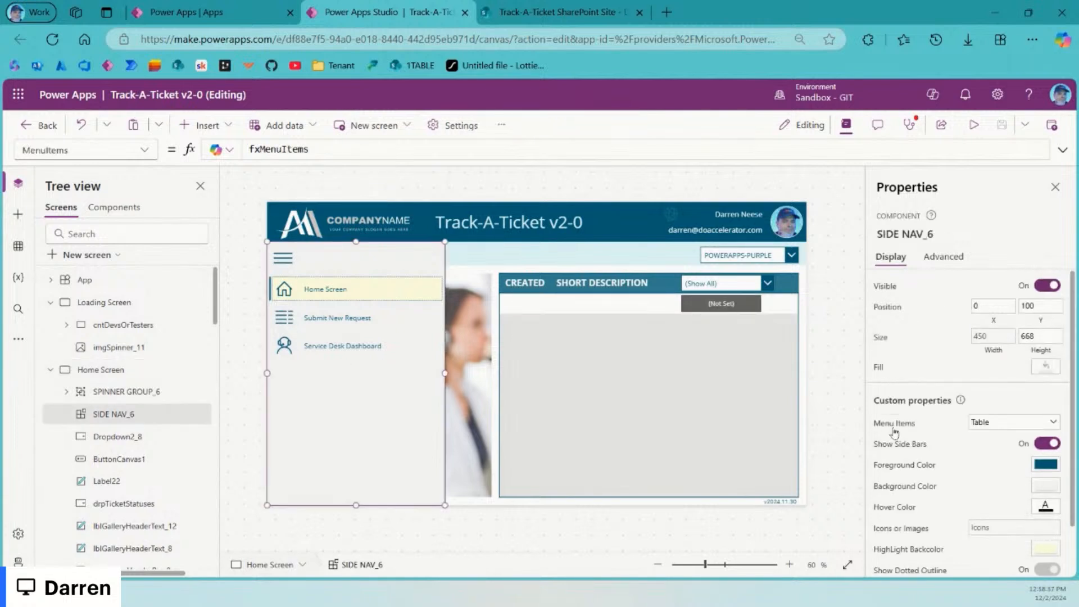
click(893, 426)
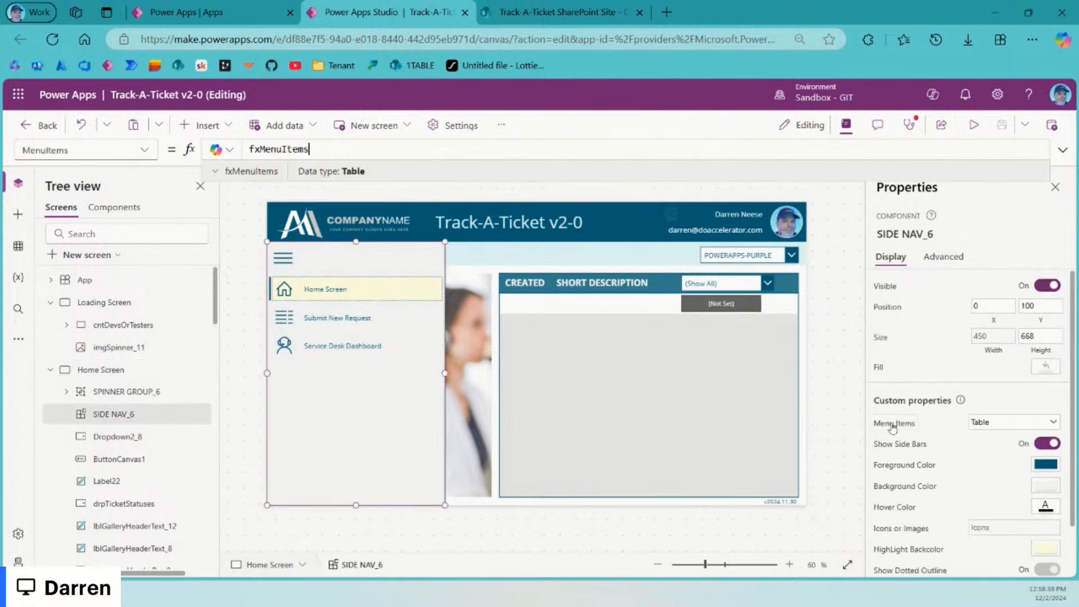
scroll(953, 425, down, 1)
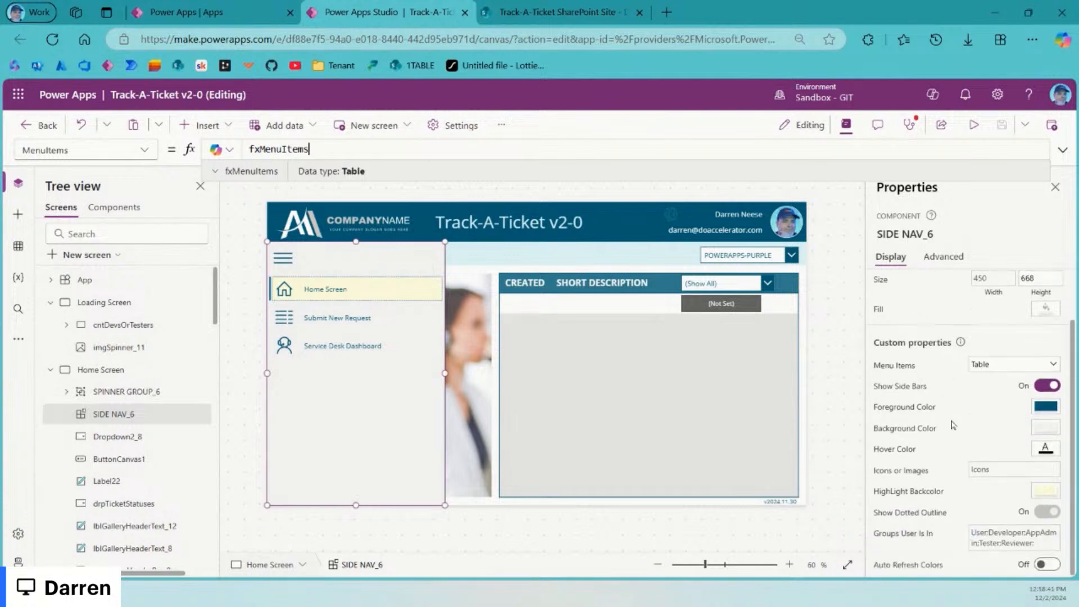
click(999, 539)
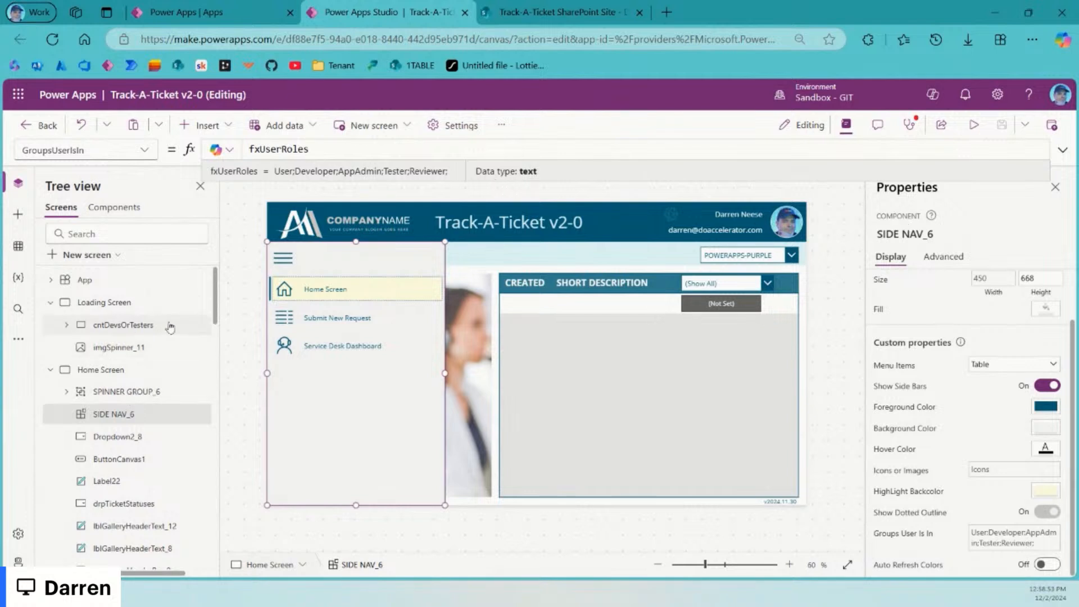
Step: Copy the fxUserRoles name from the side navigation's property and find it in the App object's Formulas
double_click(297, 149)
key(ctrl+c)
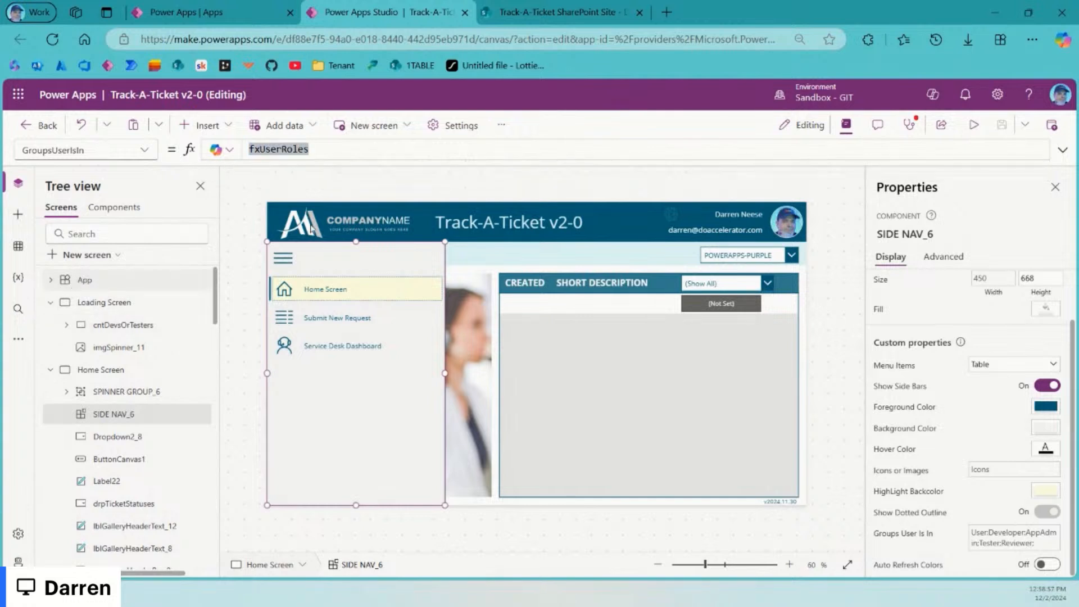
click(74, 280)
click(1063, 149)
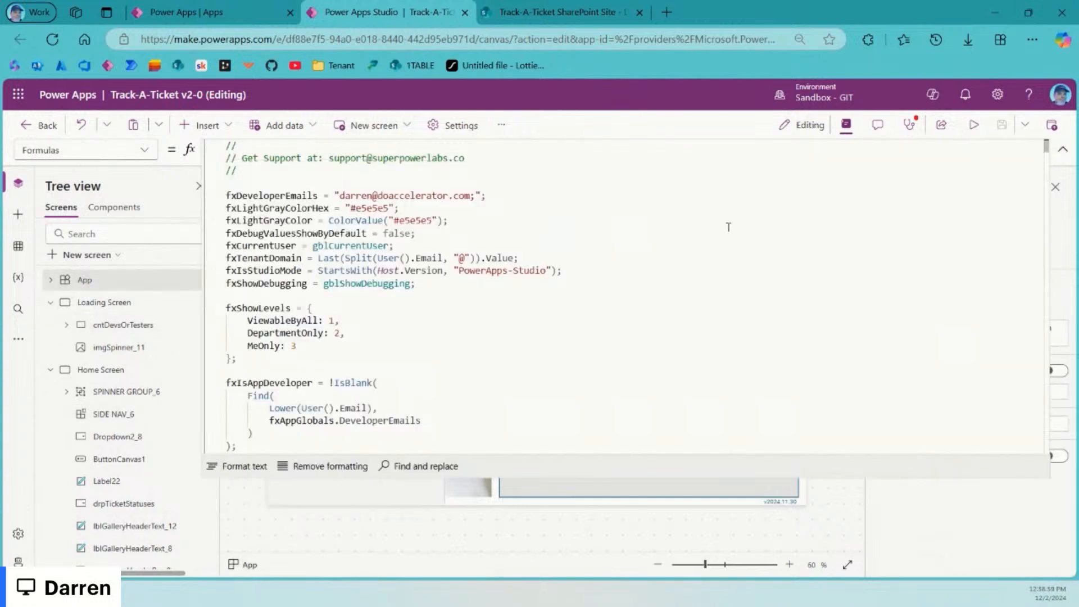
key(ctrl+f)
key(ctrl+v)
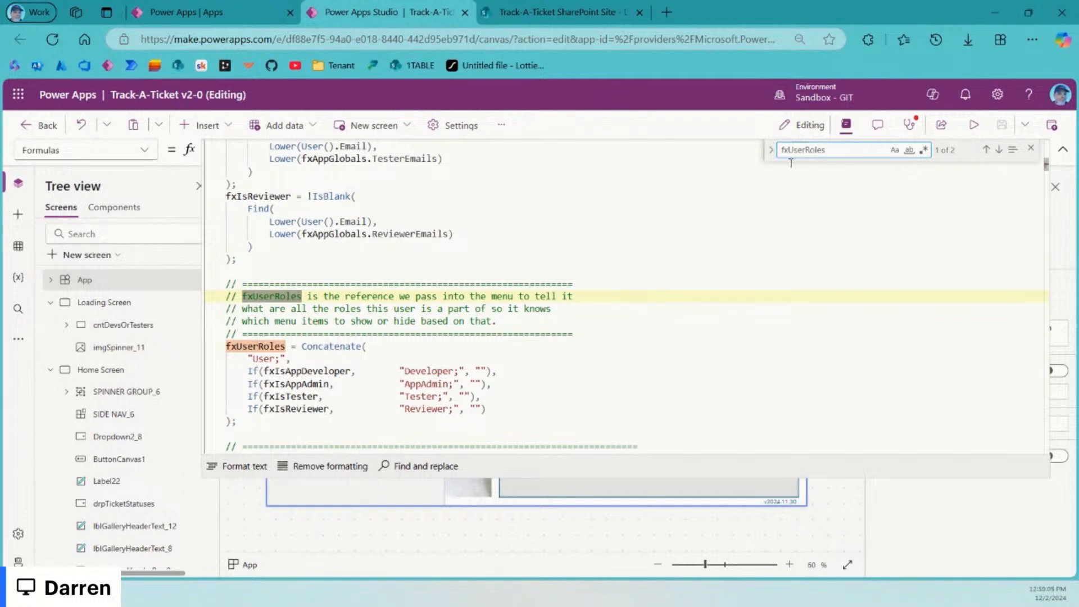
Step: Search the App formulas for fxMenuIt and review the ShowForThisRole values of the menu entries in fxMenuItems
drag(864, 148, 727, 149)
text(fxMenu)
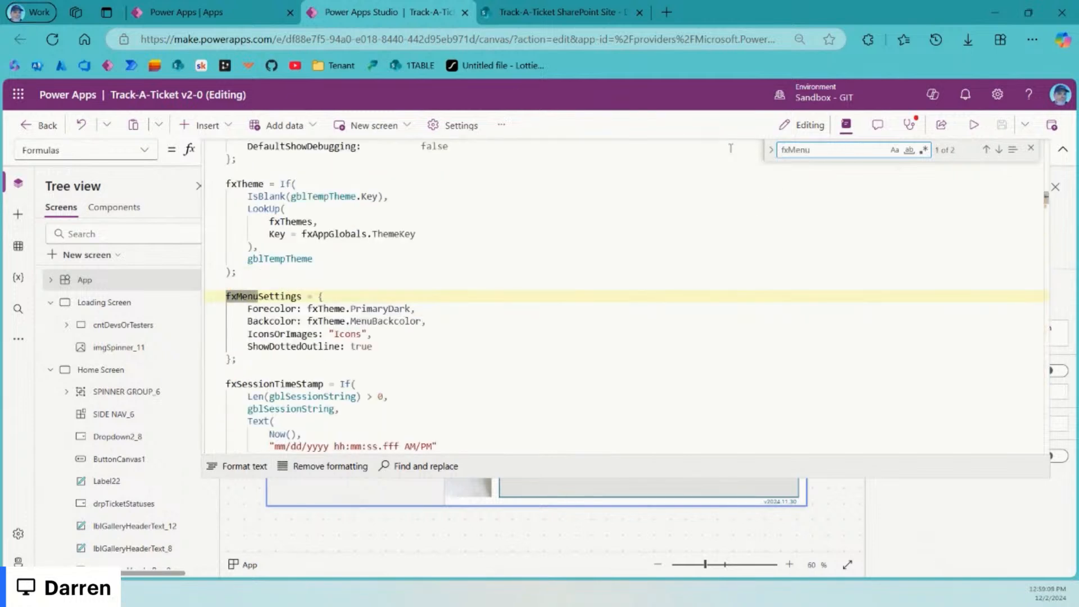
text(It)
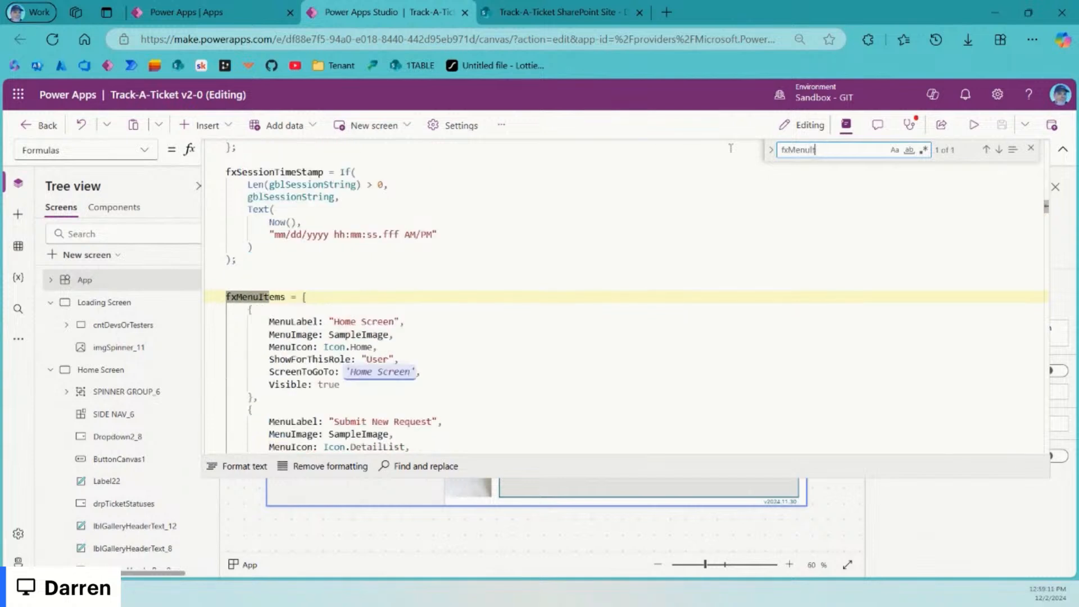
click(508, 285)
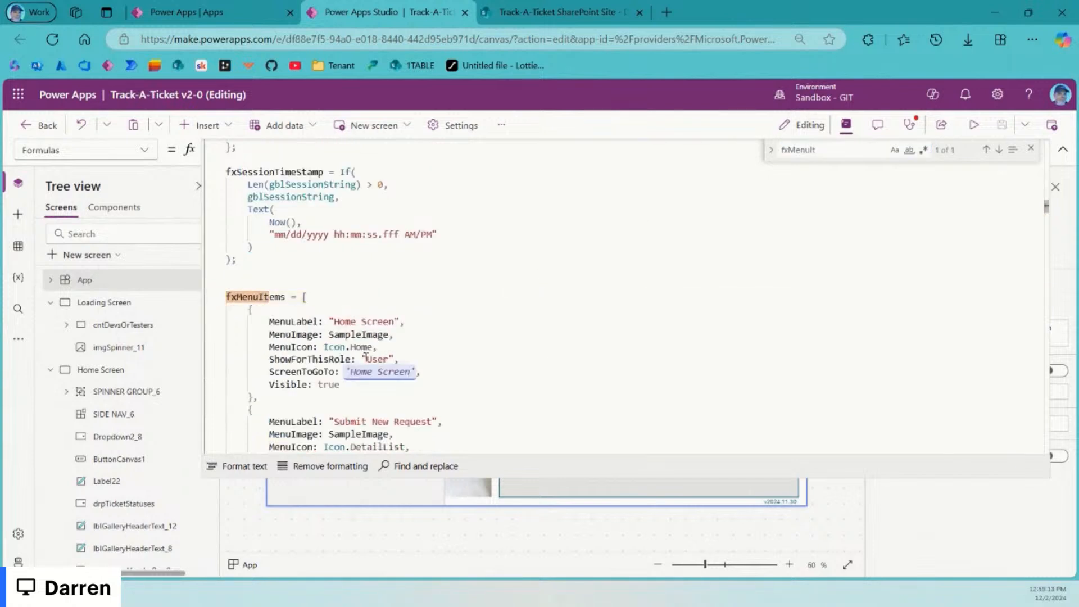
drag(275, 359, 423, 359)
scroll(542, 348, down, 4)
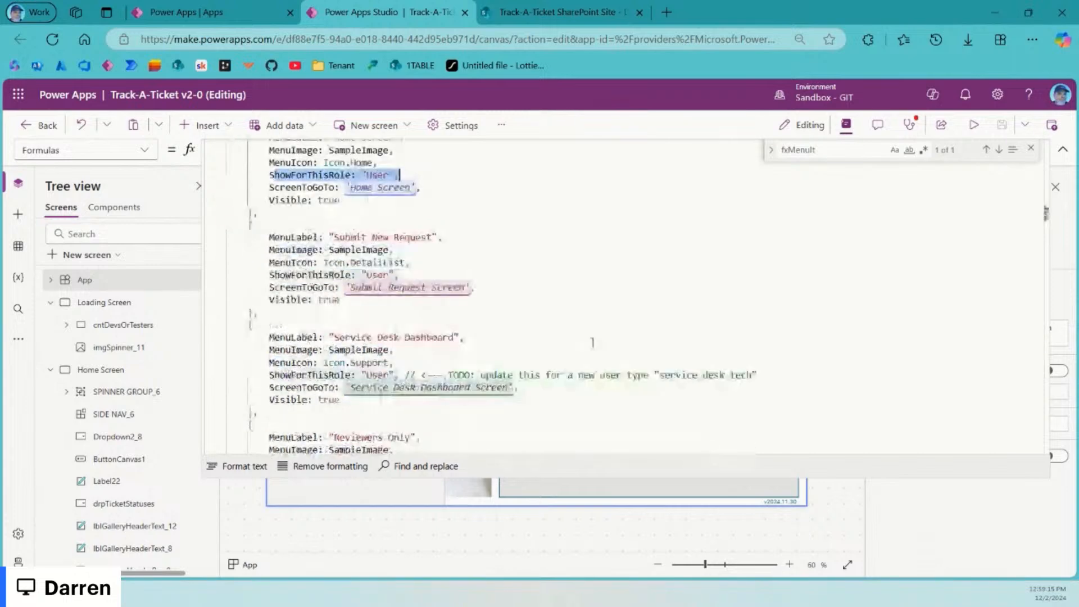
scroll(652, 410, down, 2)
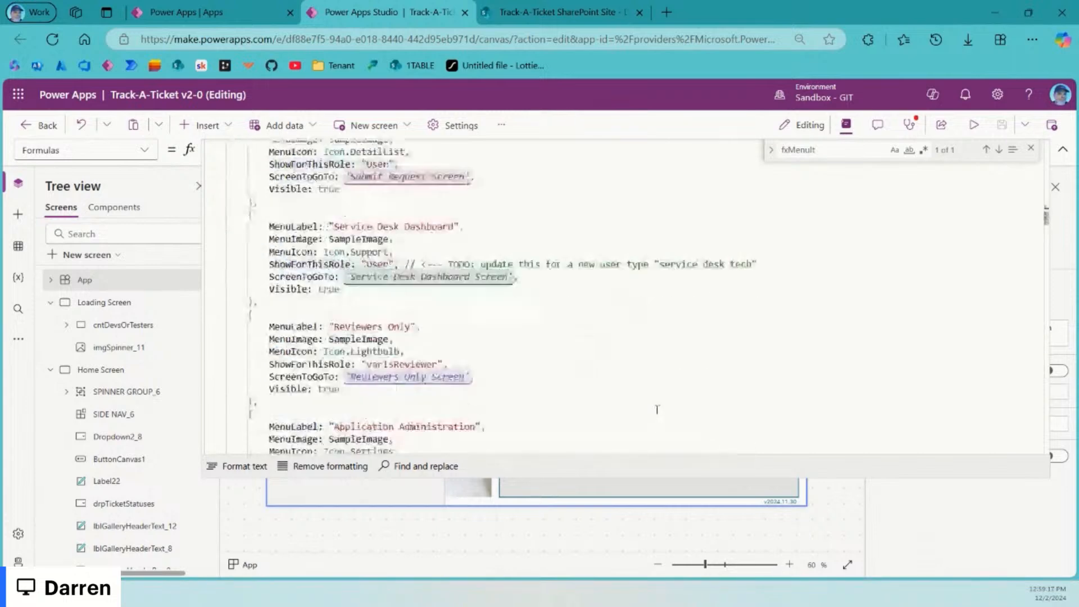
double_click(387, 327)
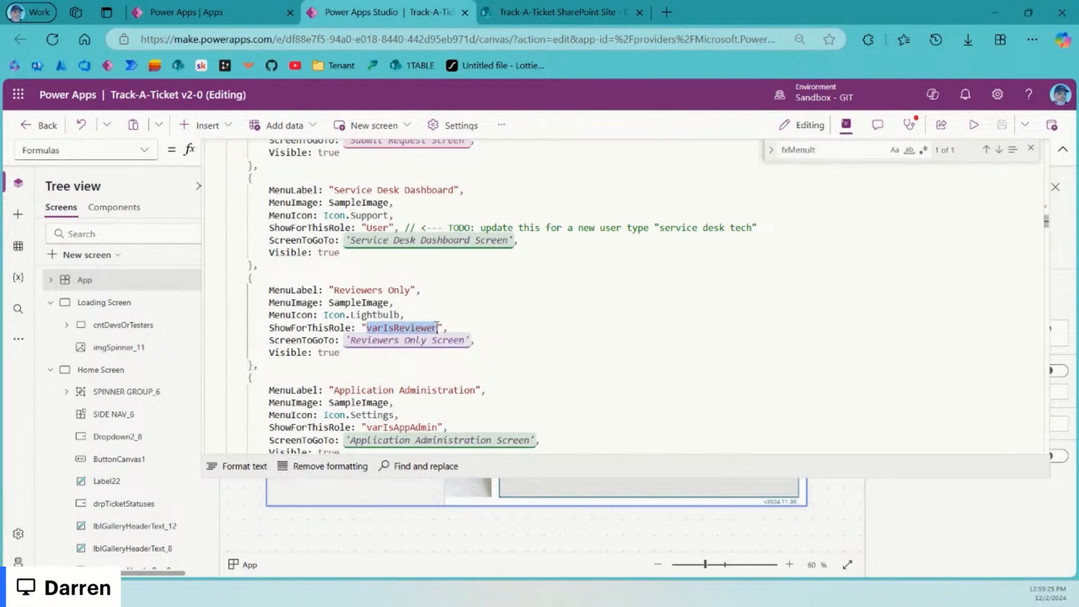
click(384, 329)
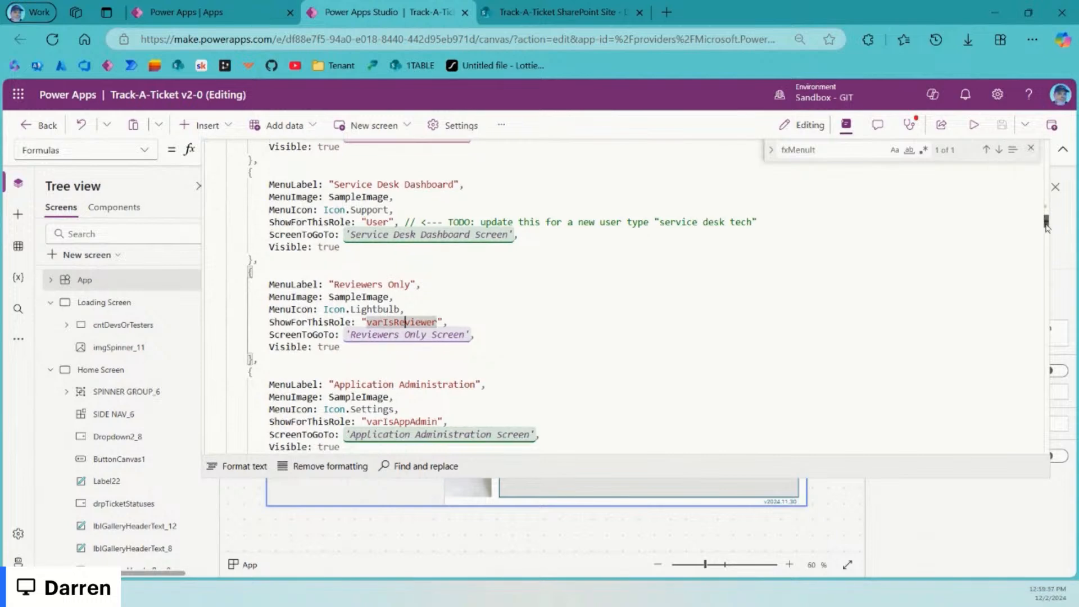
Step: Copy the four If role lines, from fxIsAppDeveloper to fxIsReviewer, out of the fxUserRoles formula and close the search
drag(1047, 224, 1059, 175)
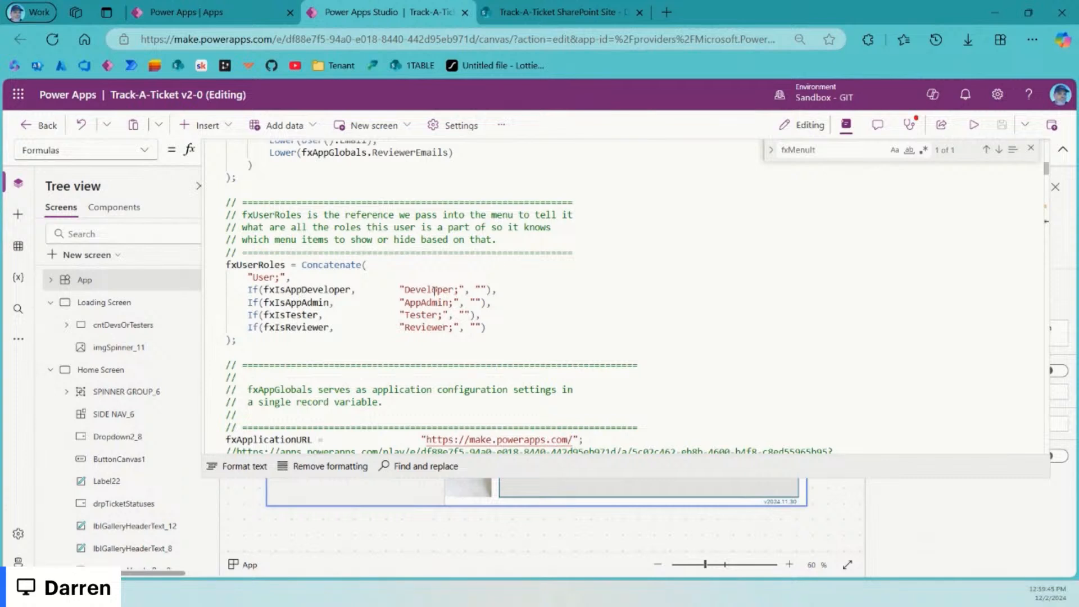
drag(487, 327, 203, 290)
key(ctrl+c)
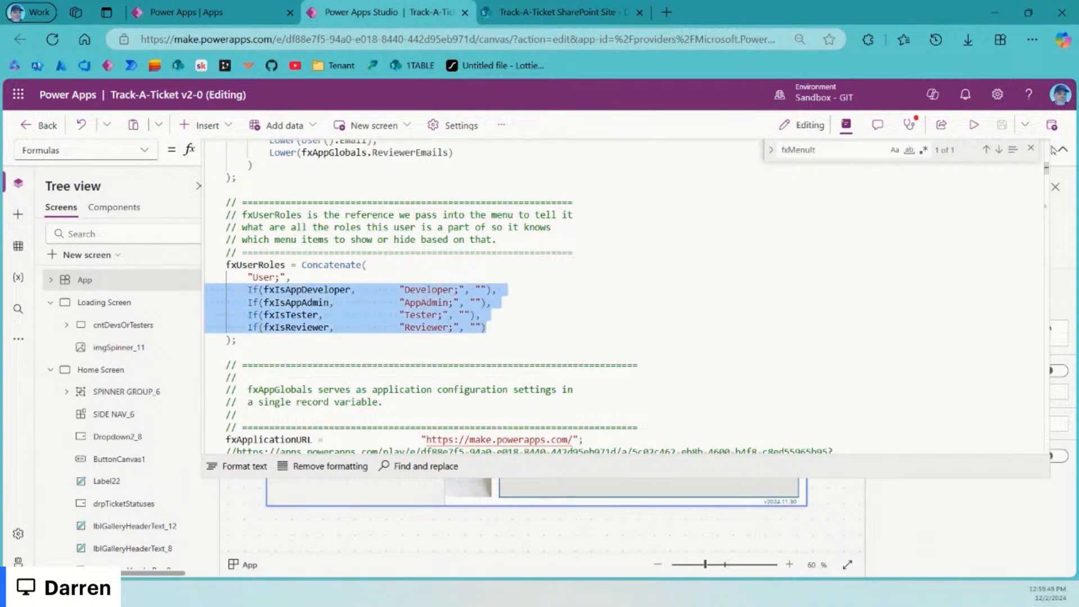
click(1033, 149)
click(945, 208)
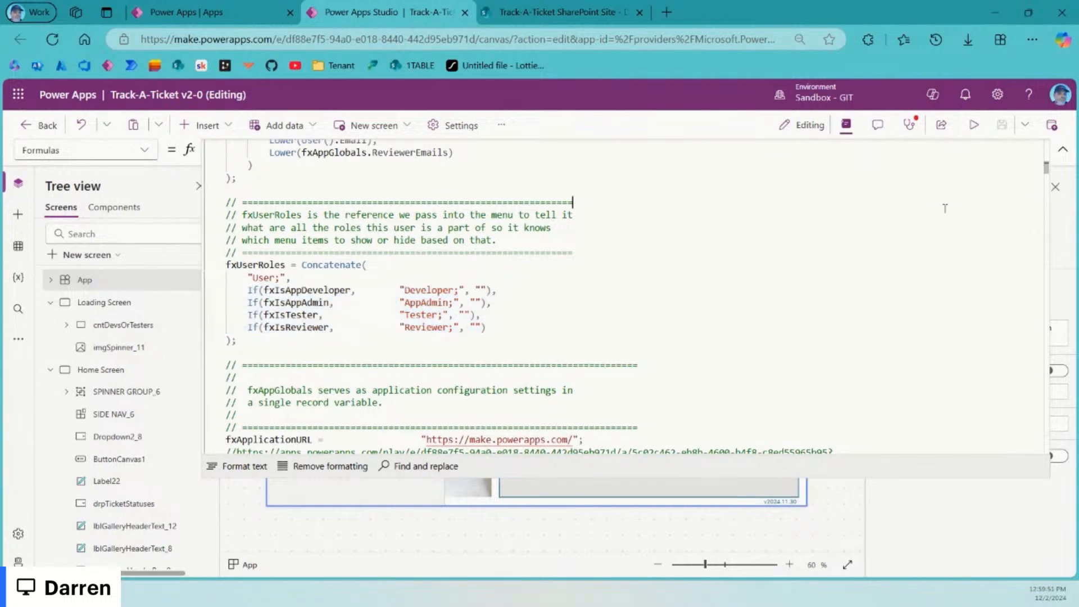
Step: Paste the copied role lines as a reference between the Reviewers Only and Application Administration entries in fxMenuItems
key(ctrl+f)
key(Return)
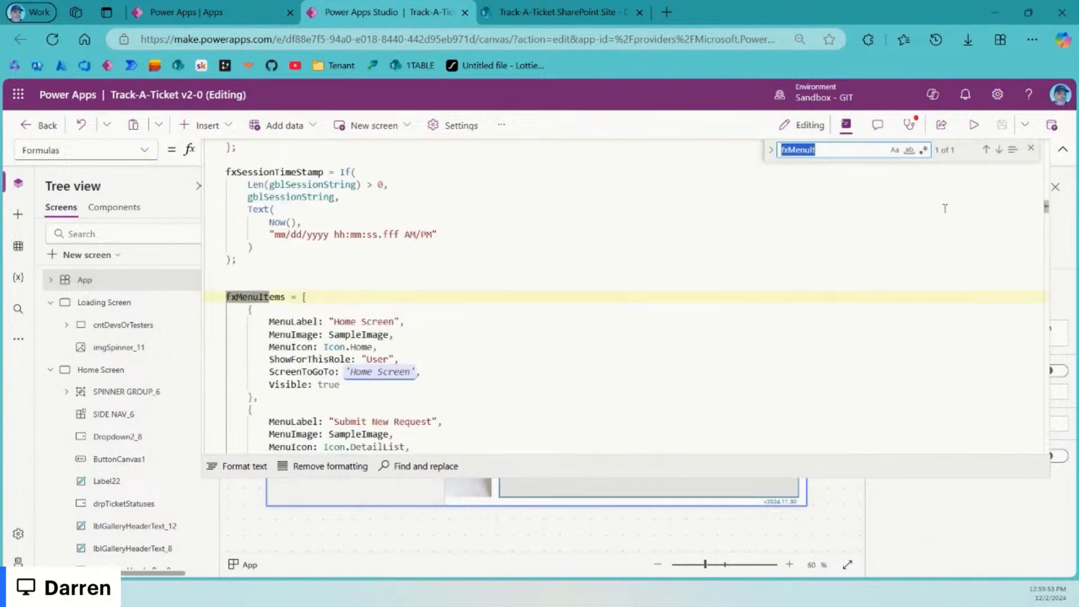
click(569, 324)
scroll(569, 324, down, 4)
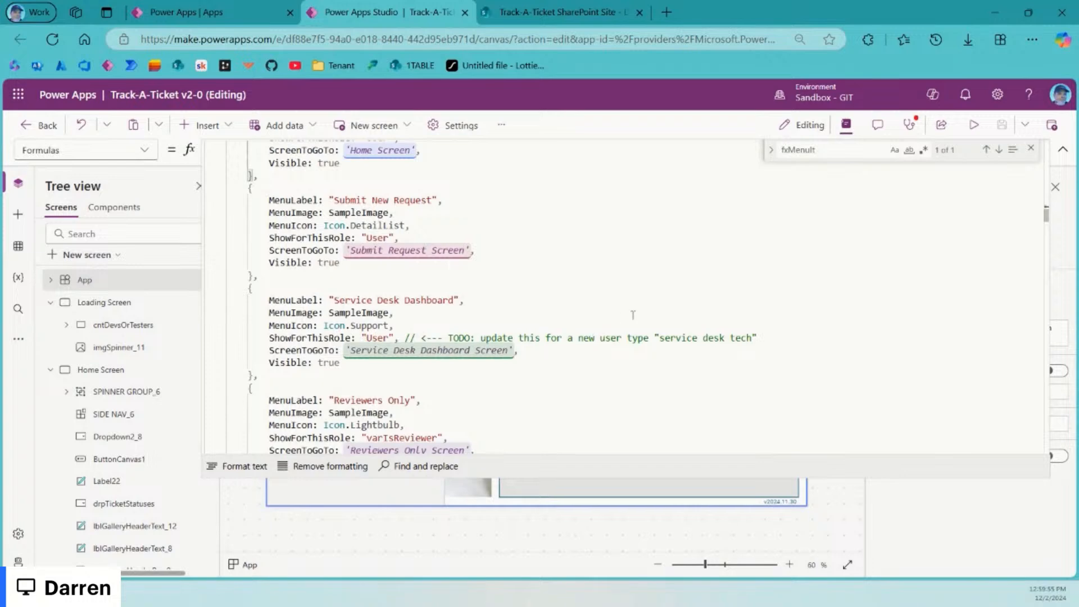
scroll(633, 315, down, 3)
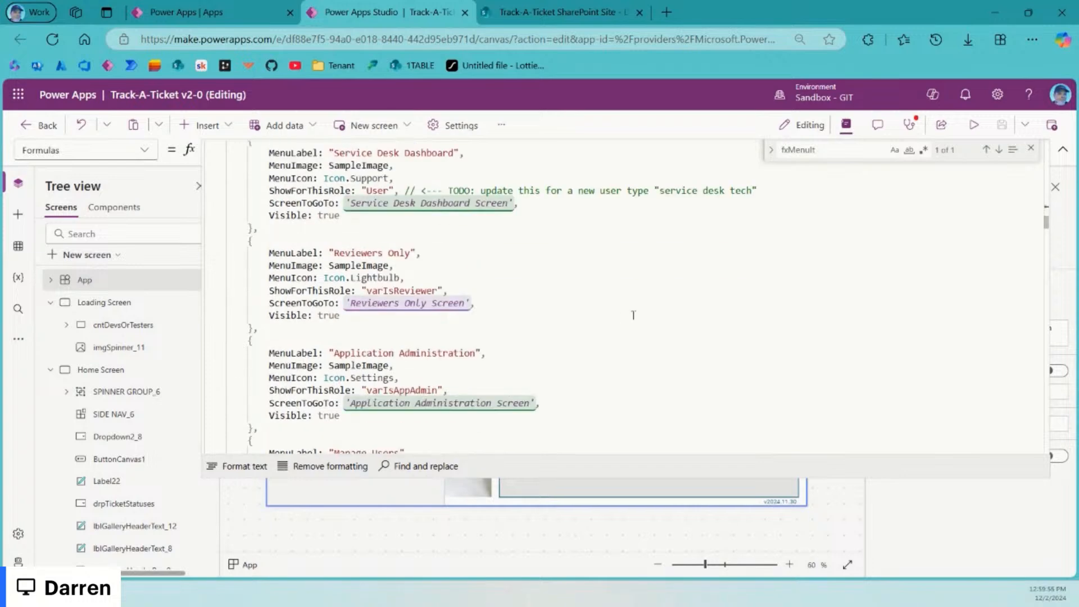
click(501, 264)
click(531, 321)
click(298, 330)
key(Return)
key(Return)
key(Return)
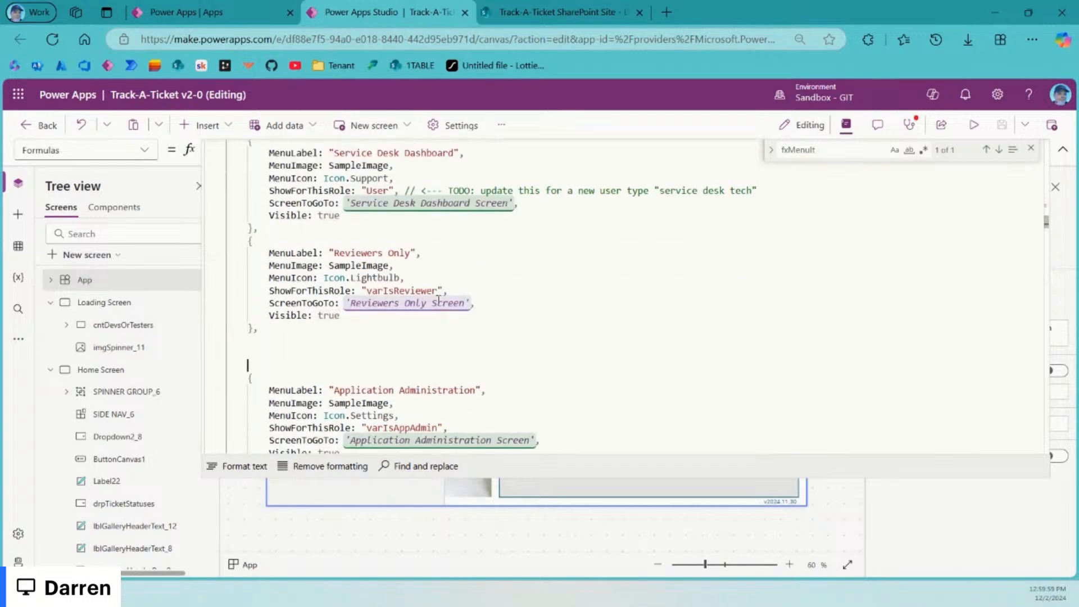
key(ctrl+v)
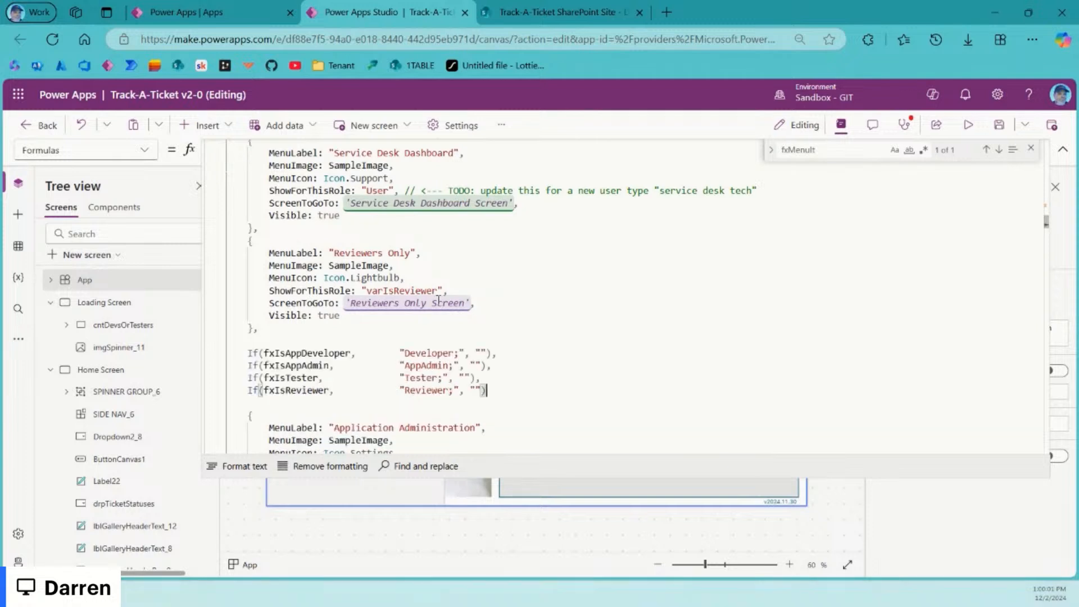
Step: Set ShowForThisRole of the Reviewers Only menu entry to "Reviewer", using the role name from the pasted lines
double_click(426, 389)
key(ctrl+c)
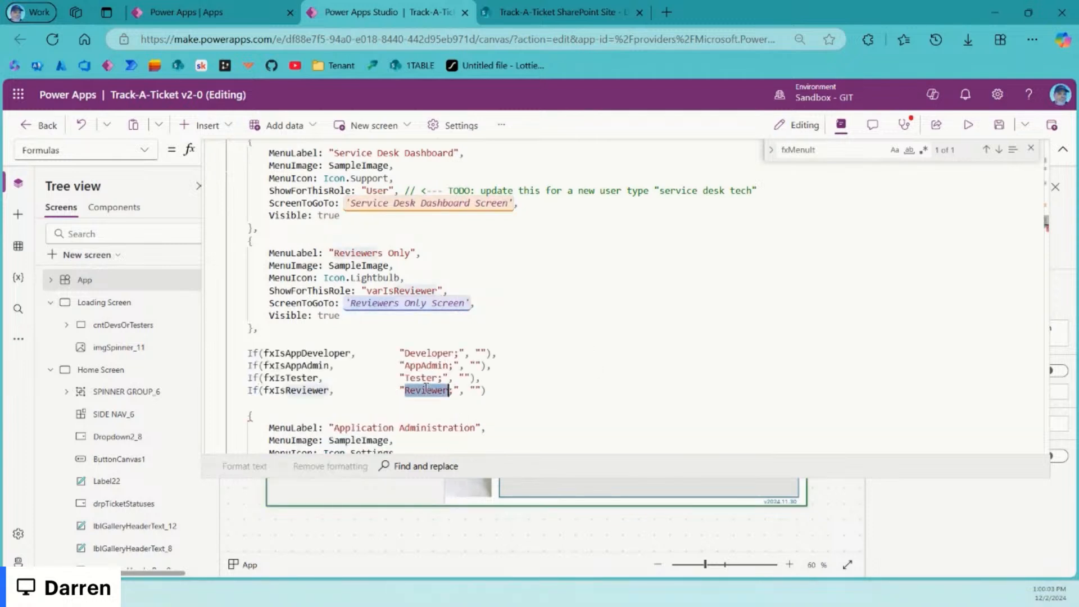
double_click(403, 290)
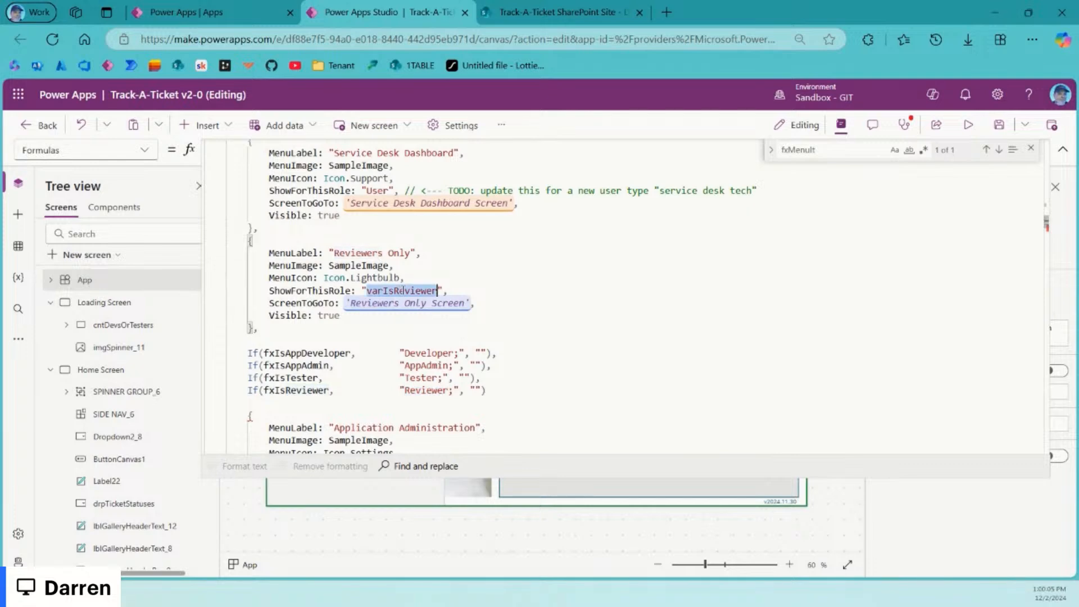
key(ctrl+v)
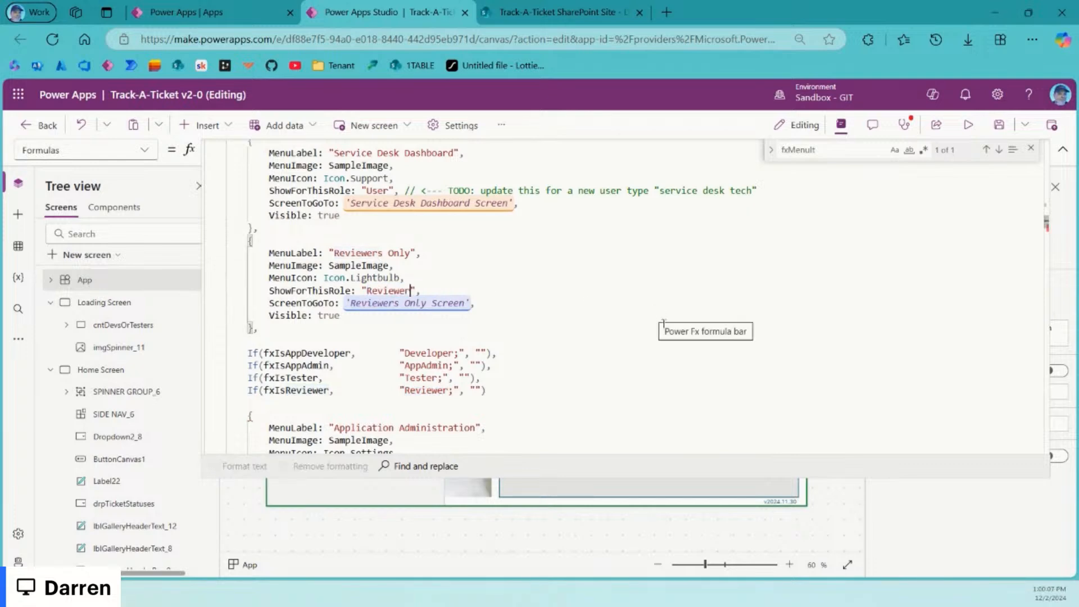
Step: Set ShowForThisRole to "AppAdmin" for both the Application Administration and Manage Users menu entries
scroll(651, 353, down, 3)
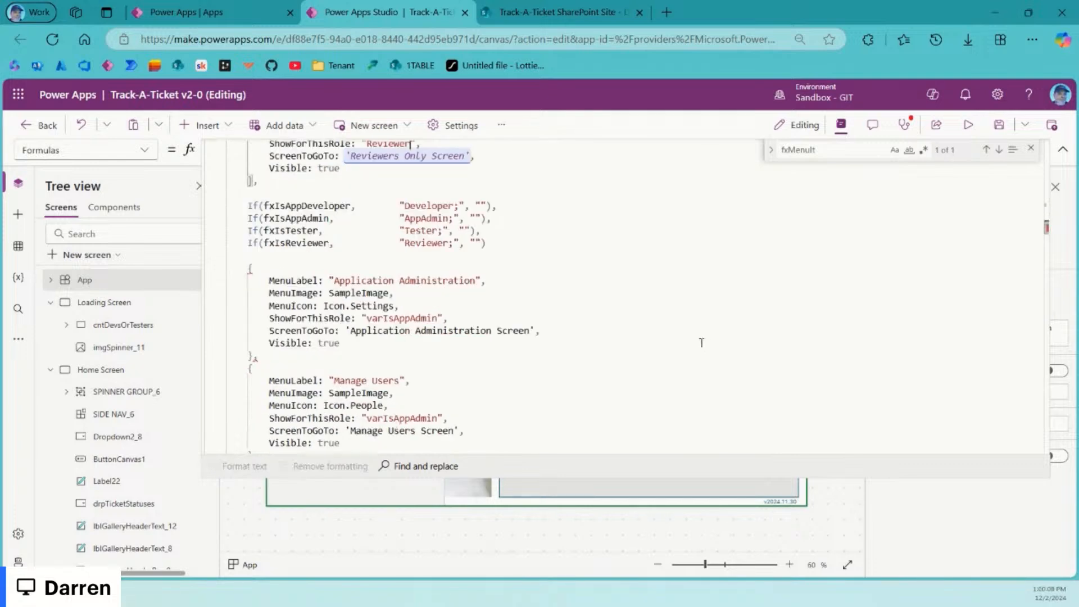
double_click(427, 219)
key(ctrl+c)
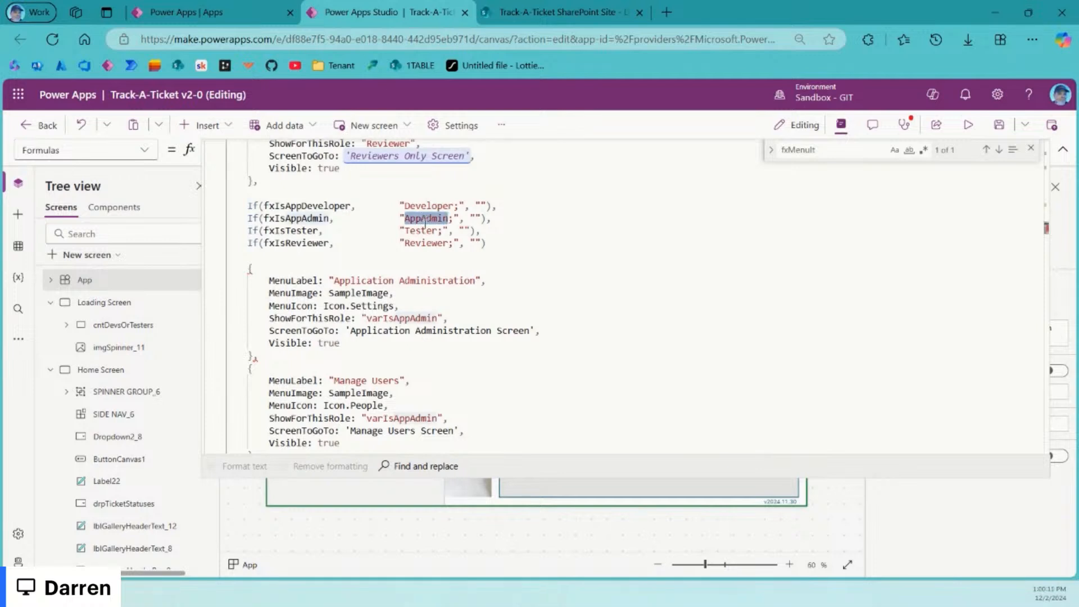
double_click(407, 318)
key(ctrl+v)
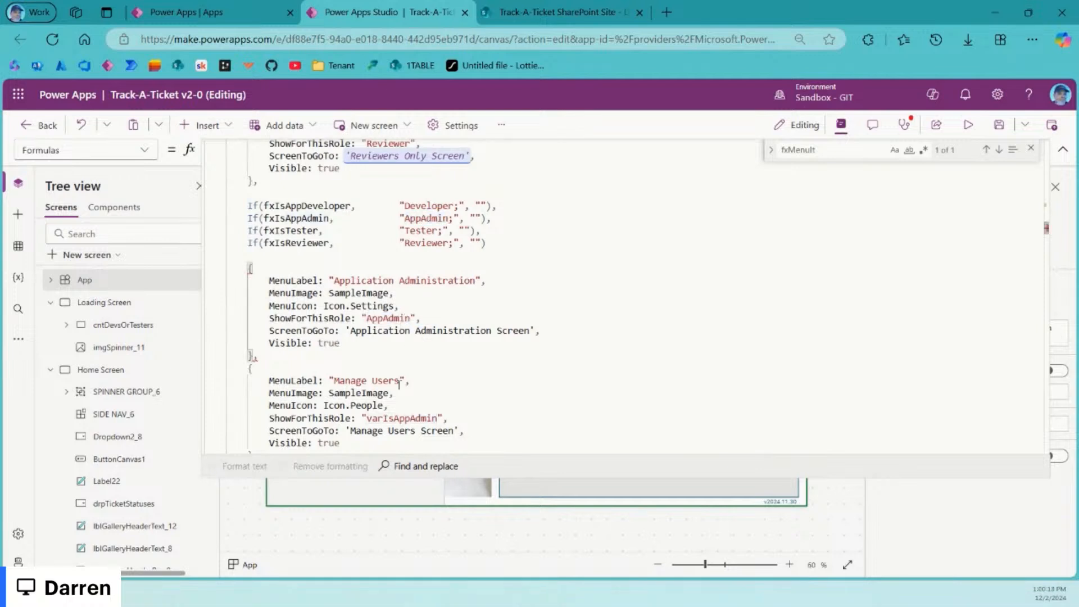
double_click(407, 418)
key(ctrl+v)
Step: Set ShowForThisRole of the Developer Screen menu entry to "Developer", copying the role name from the pasted If lines
scroll(407, 418, down, 2)
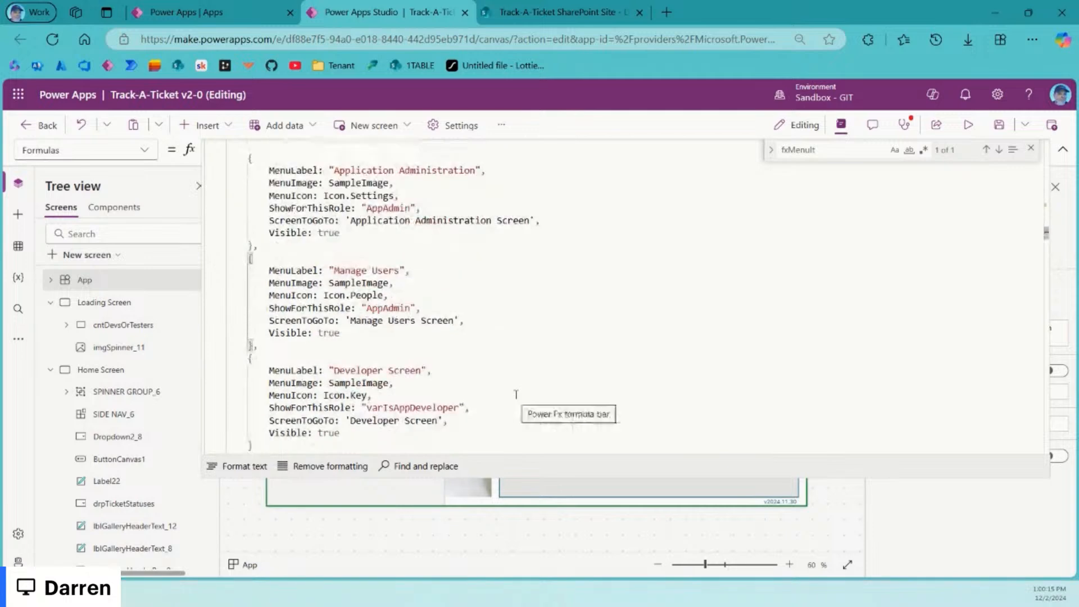
scroll(516, 395, up, 3)
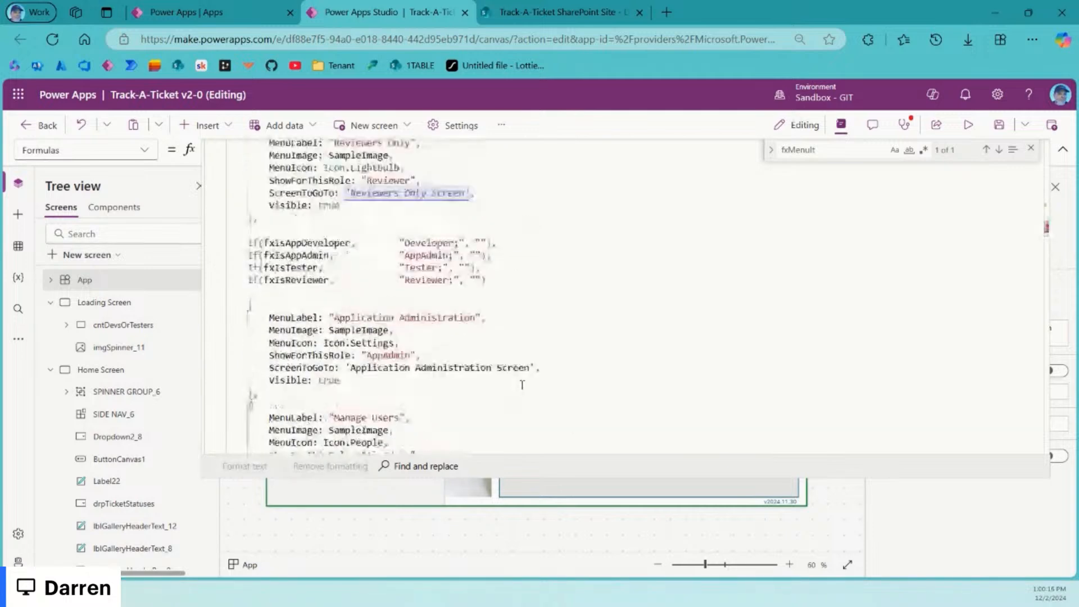
double_click(427, 243)
key(ctrl+c)
scroll(428, 243, down, 5)
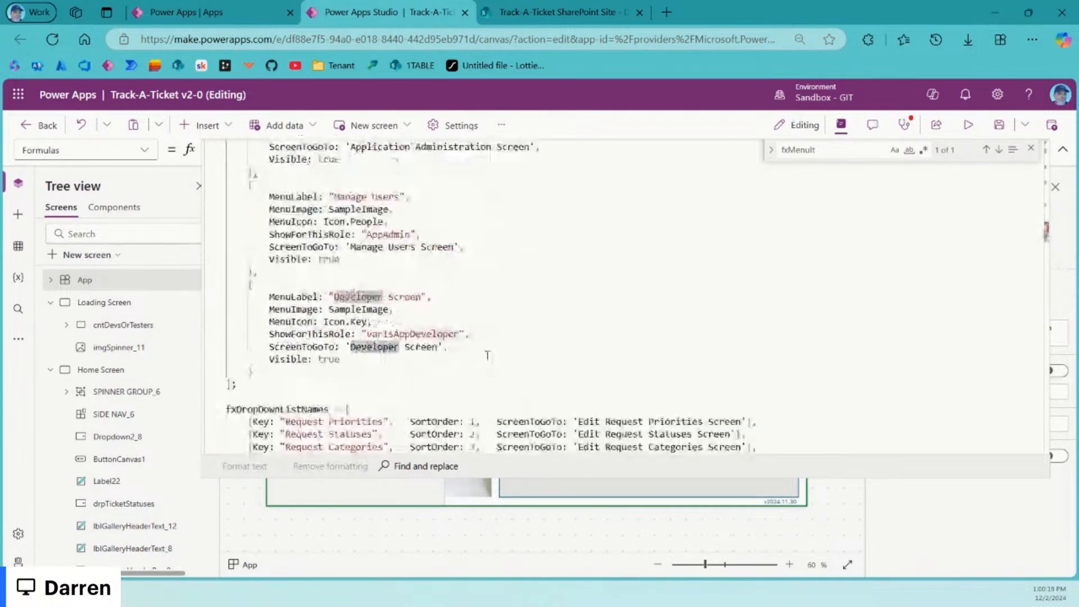
double_click(394, 334)
key(ctrl+v)
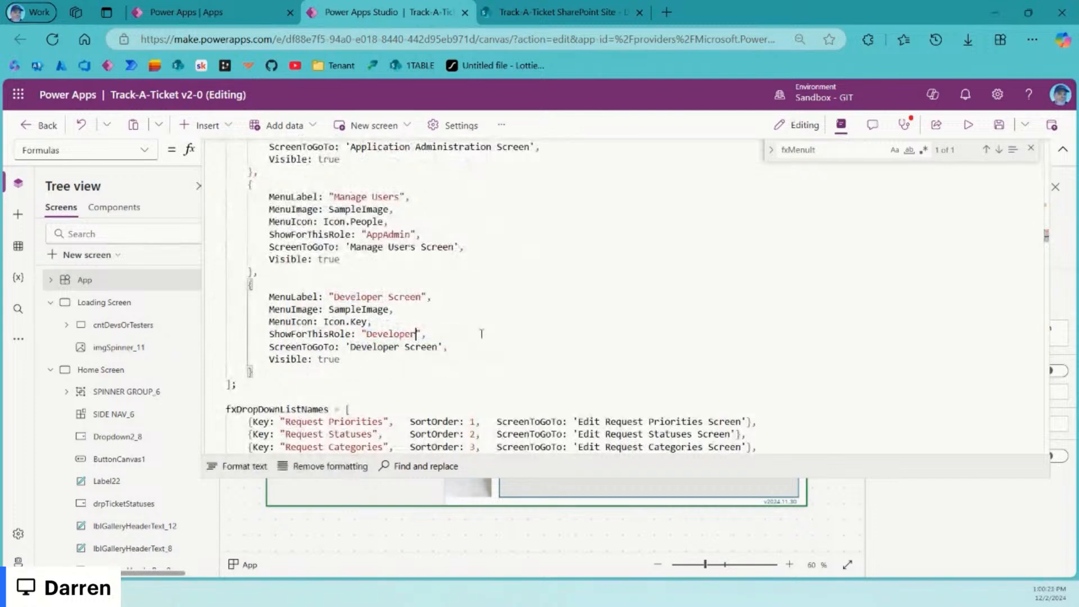
double_click(388, 334)
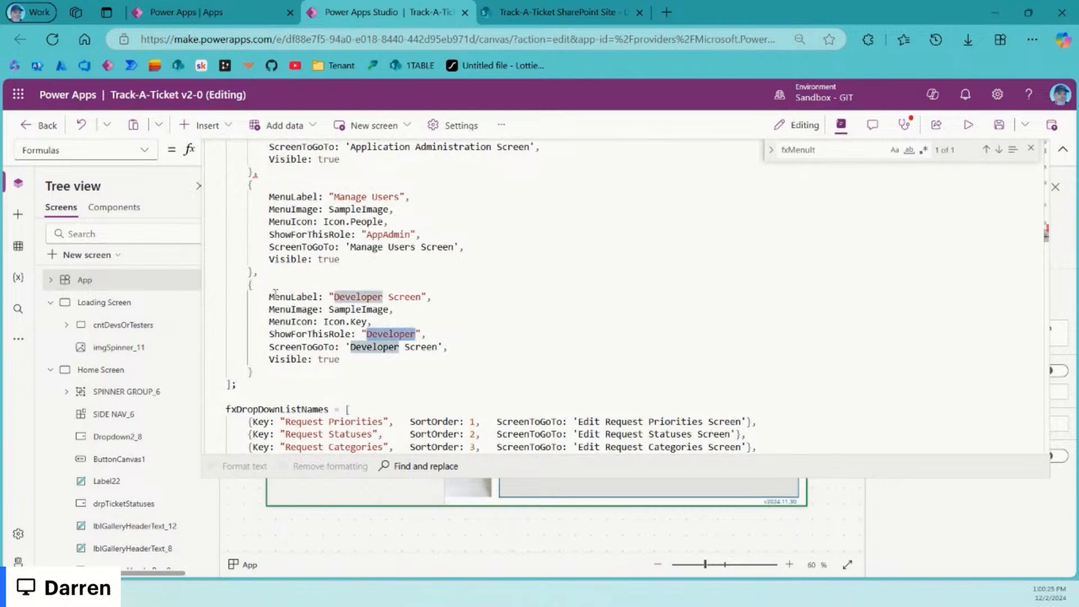
Step: Delete the four pasted If role lines between the Reviewers Only and Application Administration entries, and save the app
scroll(517, 312, up, 7)
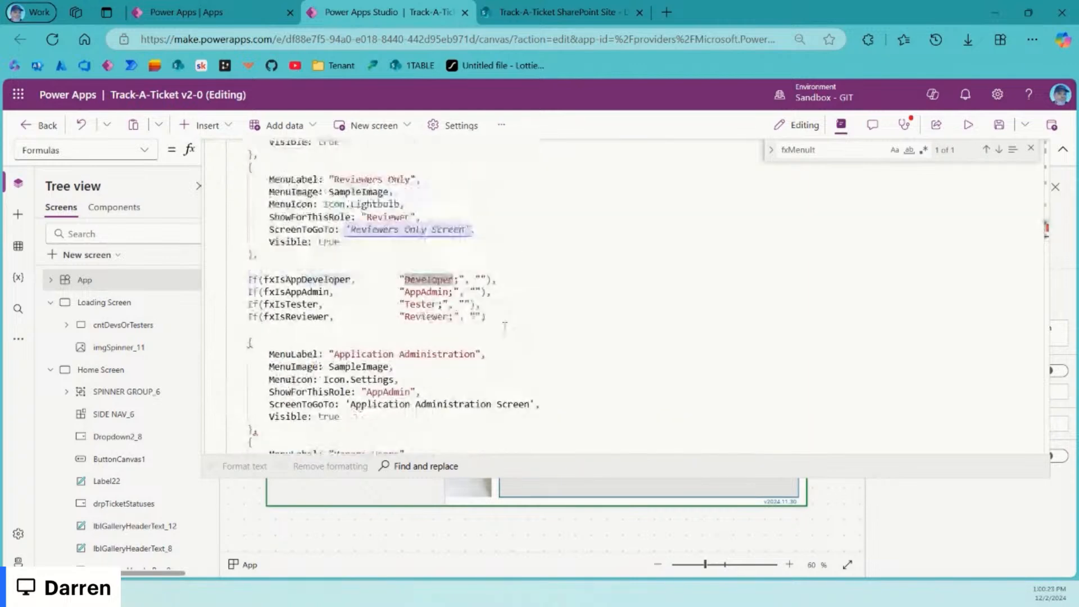
drag(505, 326, 518, 260)
key(BackSpace)
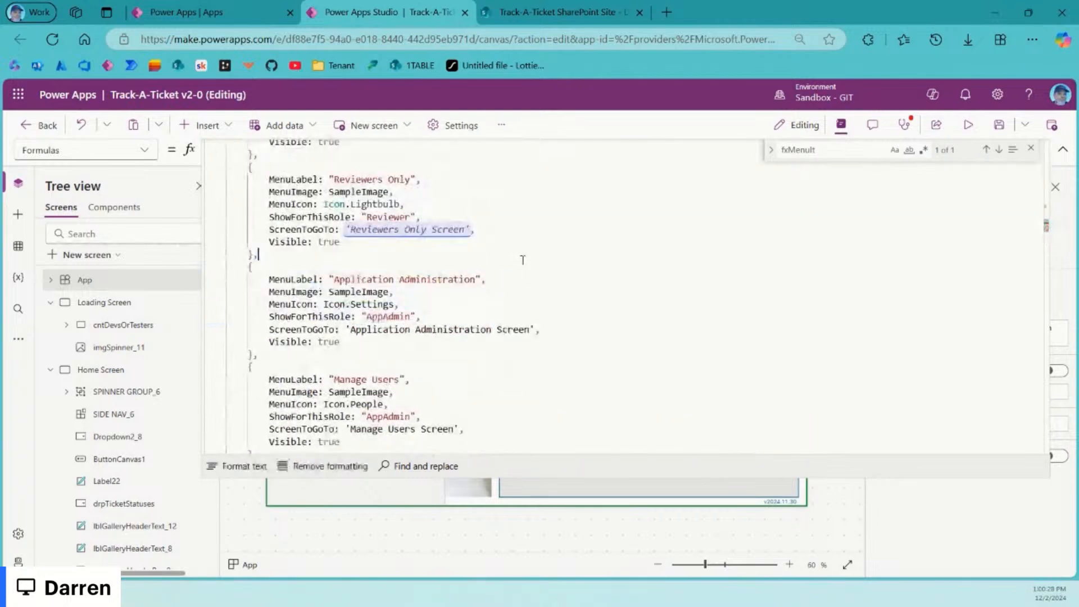
click(1031, 148)
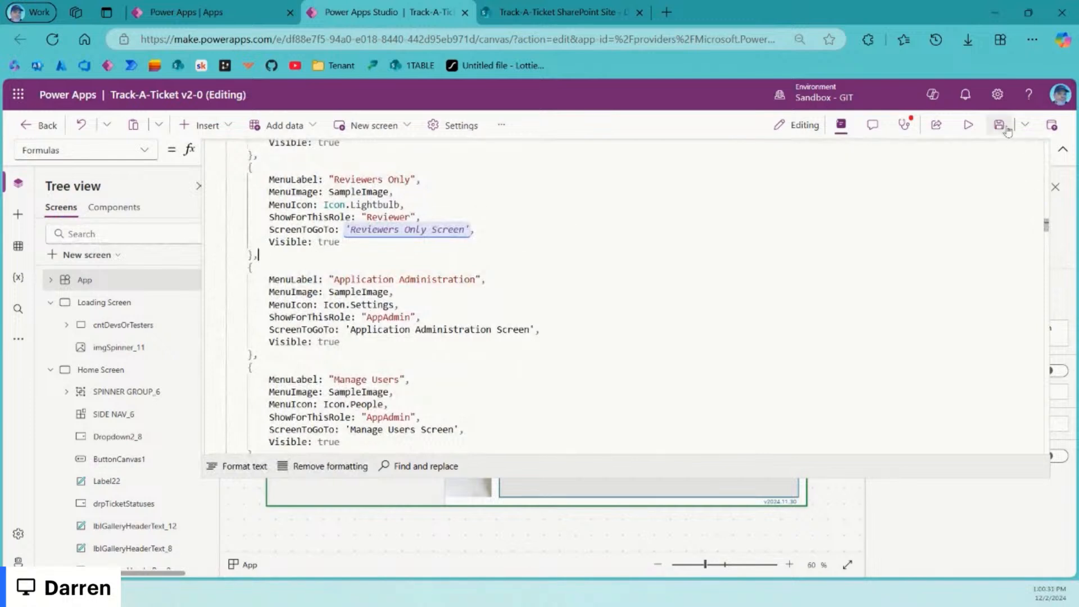
click(1008, 129)
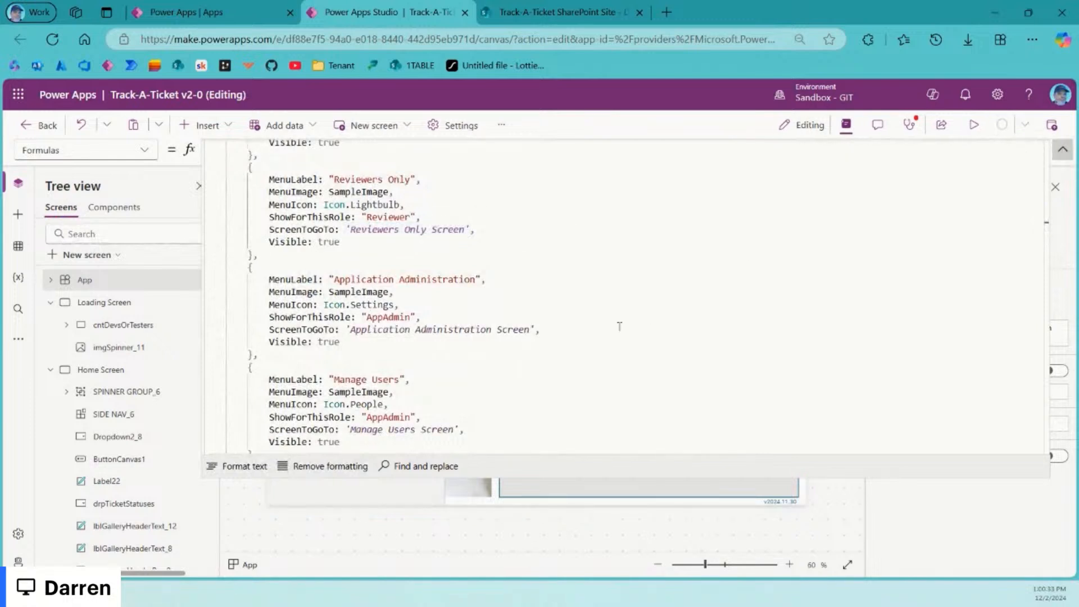
click(1063, 150)
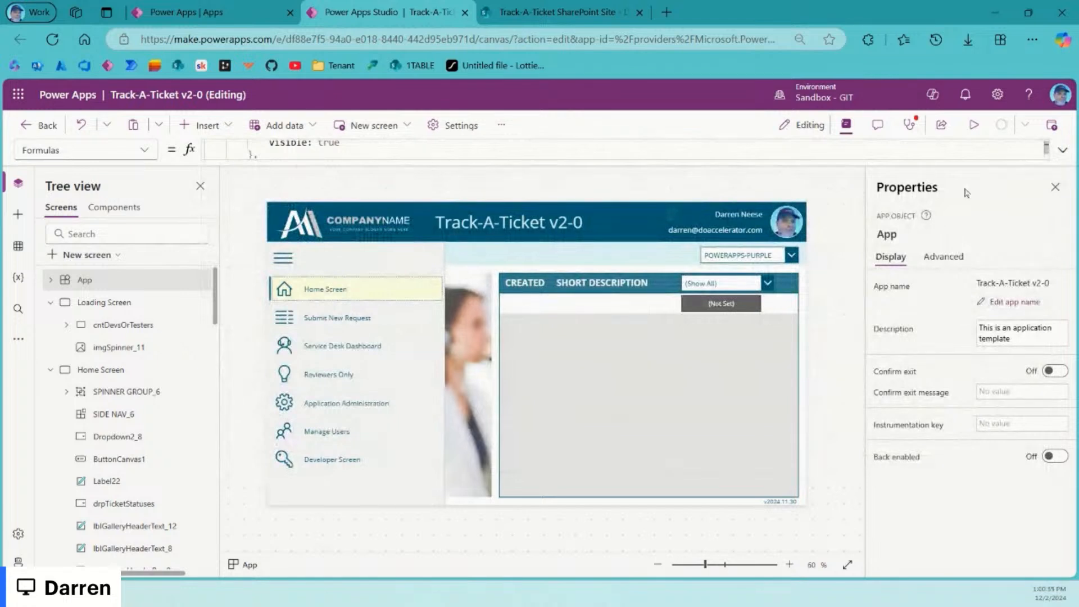
Step: Collapse the Home Screen's side navigation menu and display the formula behind SIDE NAV_6's background color
alt+click(284, 260)
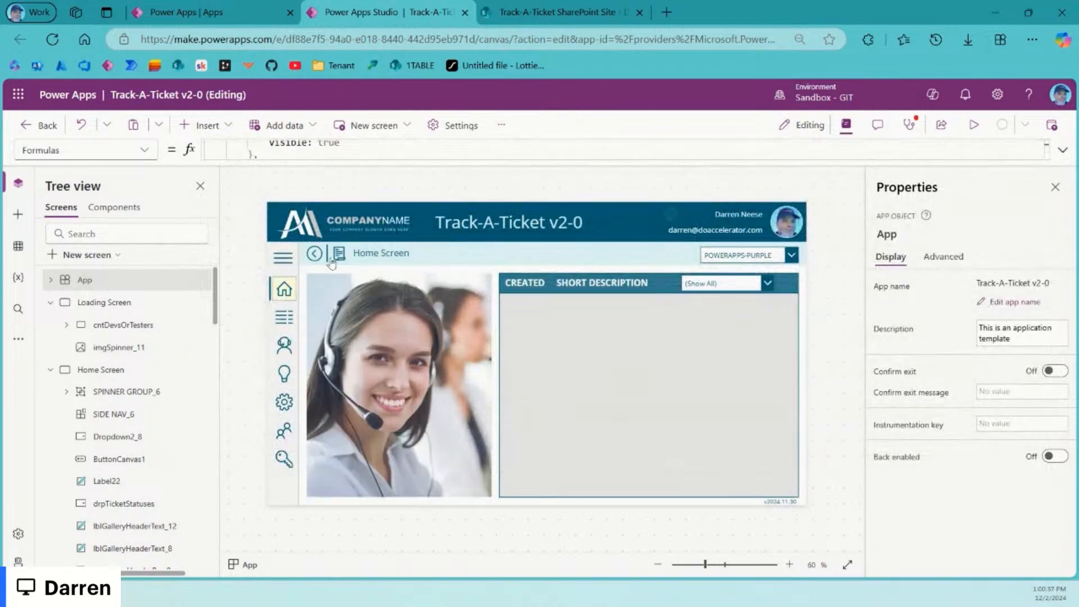
click(828, 336)
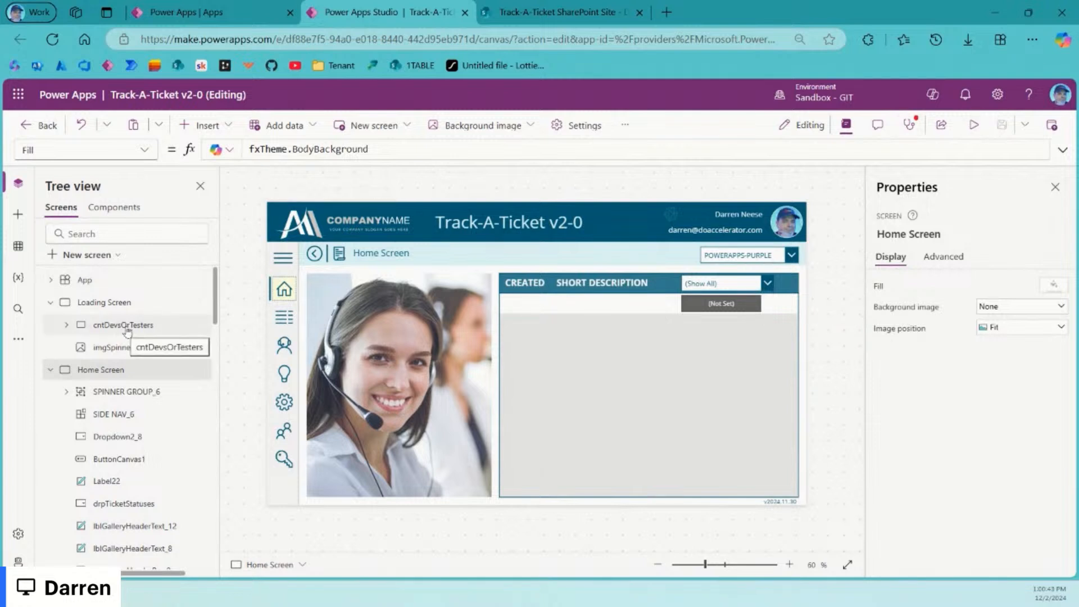
click(51, 303)
click(288, 269)
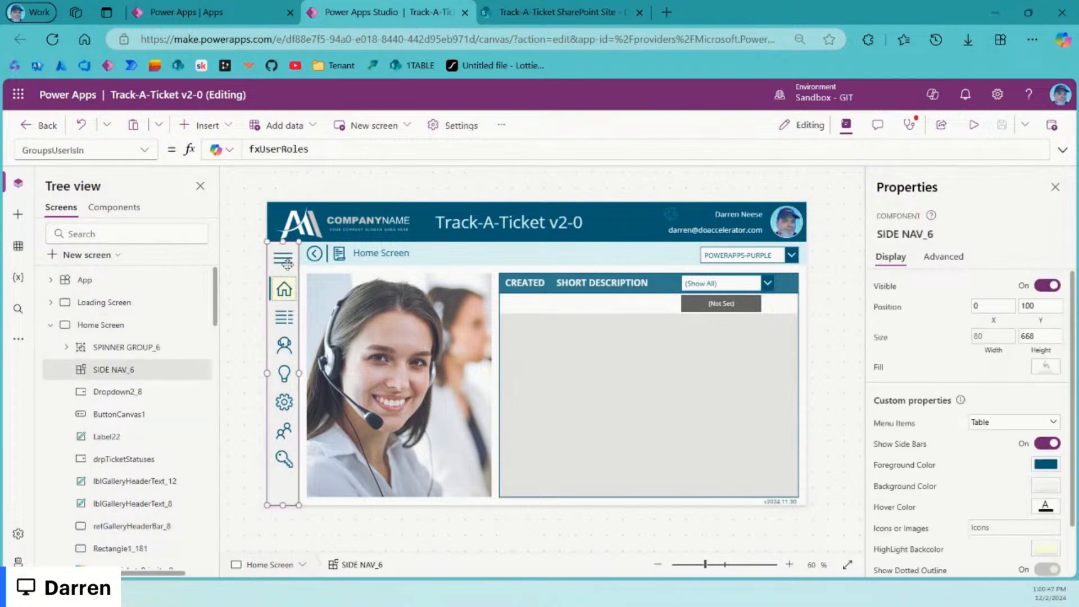
click(922, 487)
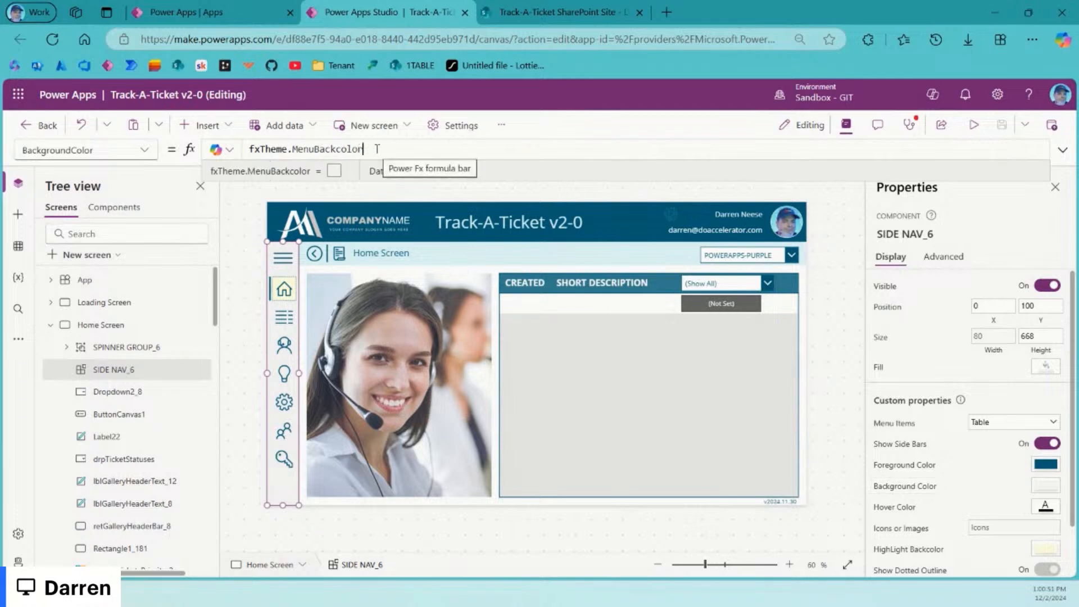
Step: Find fxMenuSettings in the App's Formulas and select the theme property that its Backcolor refers to
click(95, 281)
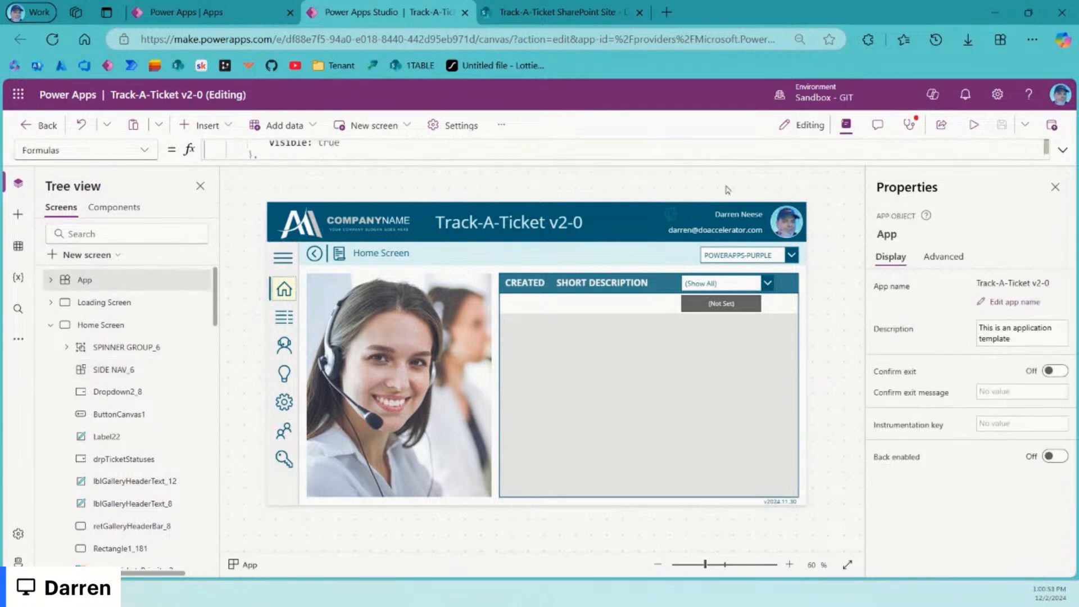
click(1062, 150)
click(707, 219)
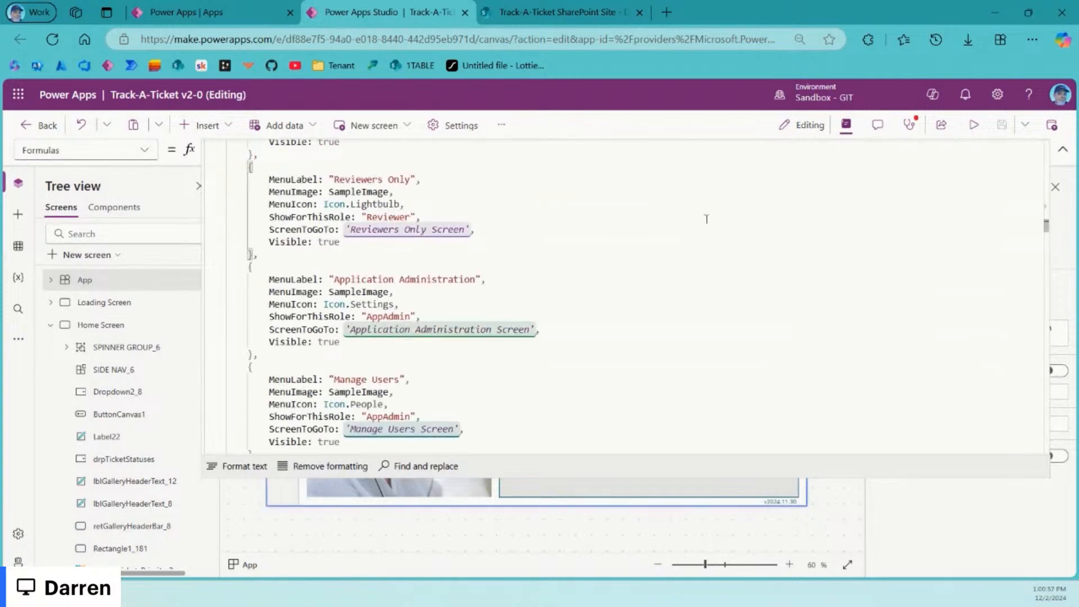
key(ctrl+f)
text(fxMen)
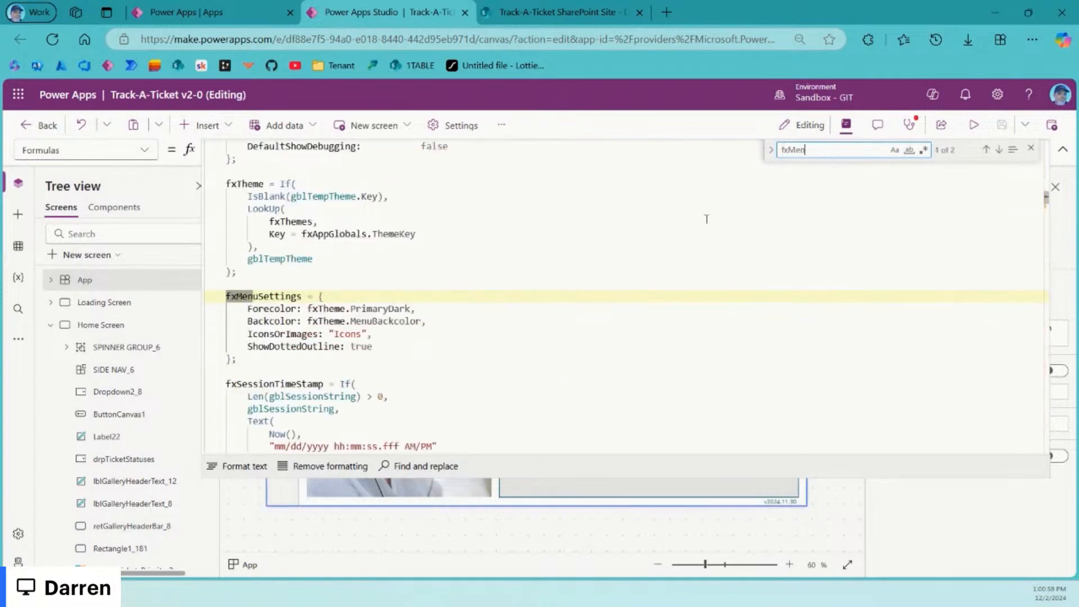
click(539, 340)
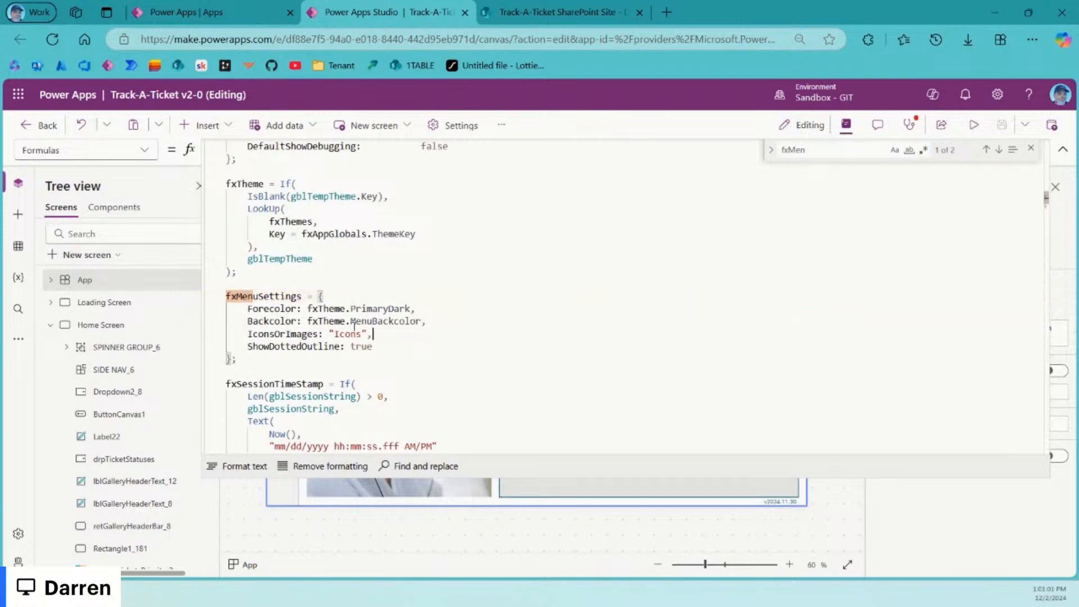
double_click(400, 321)
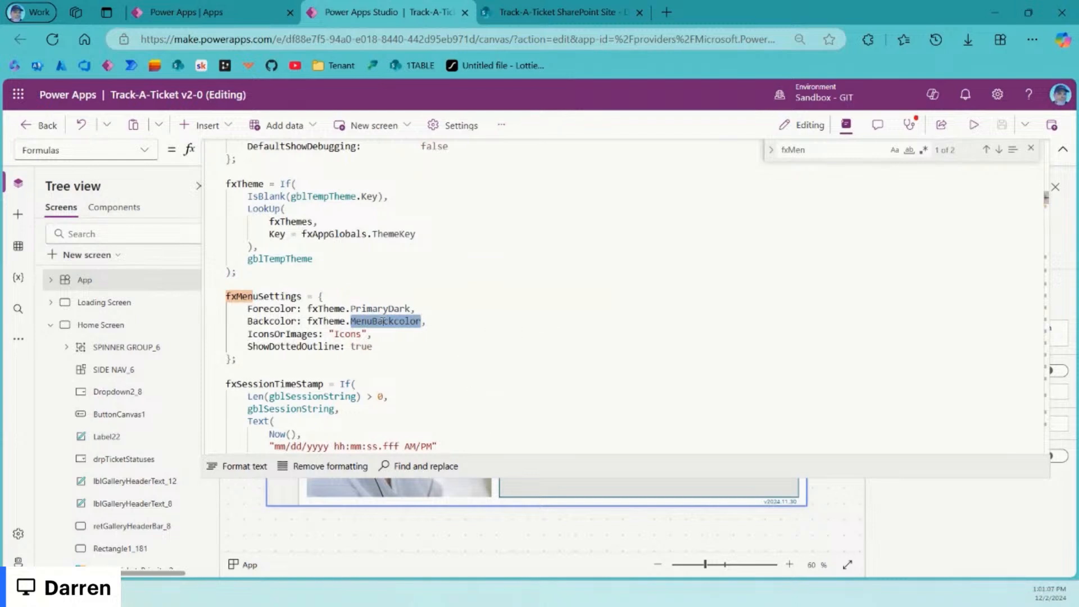
Step: Search the formulas for MenuBackcolor and inspect its definition in the POWERAPPS-PURPLE entry of fxThemes
key(ctrl+f)
key(Return)
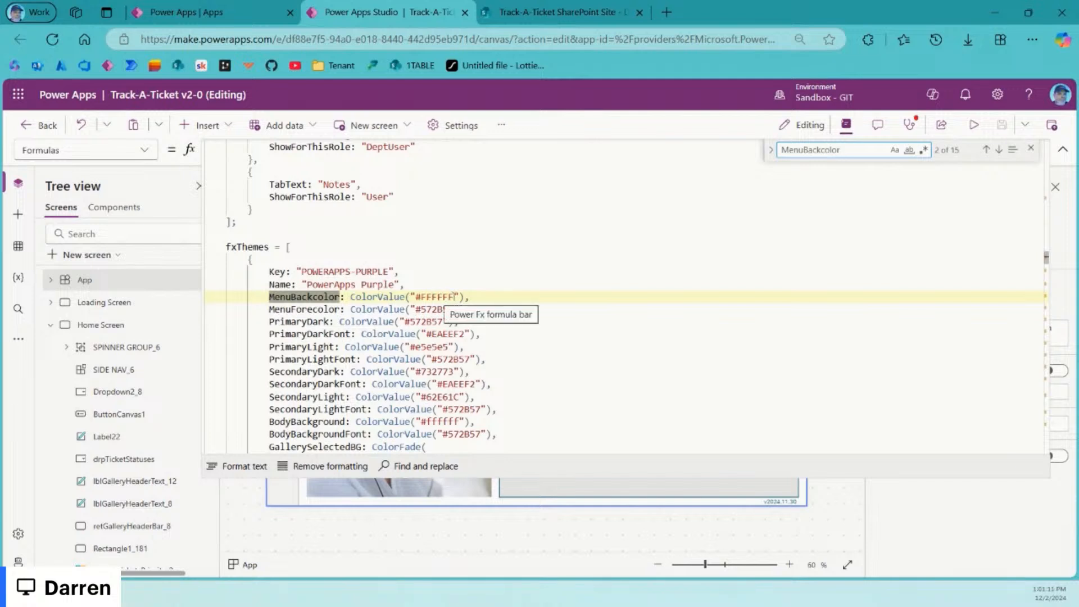
double_click(438, 296)
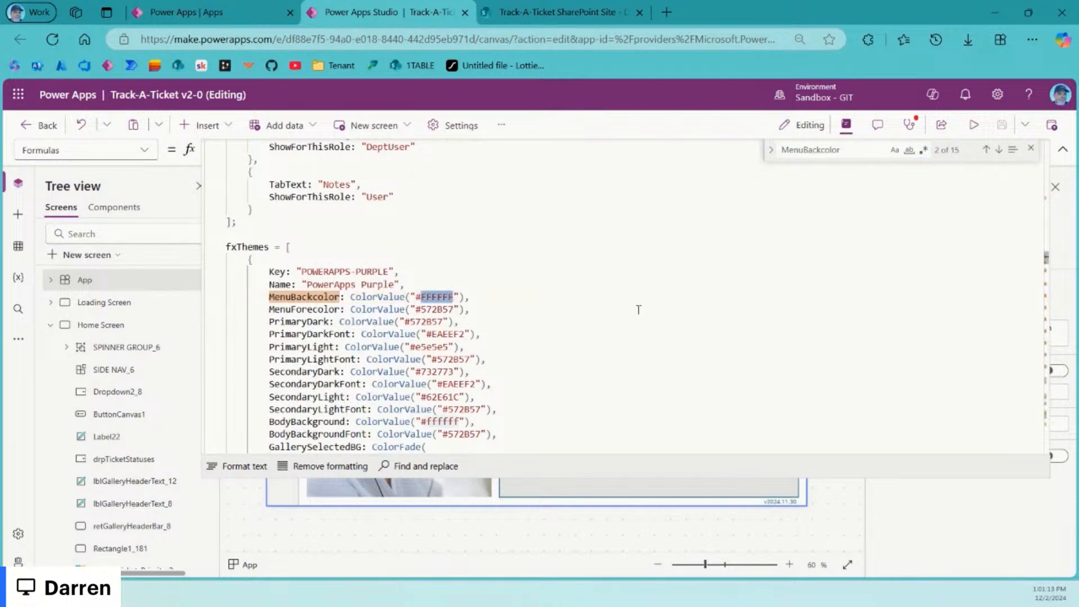
triple_click(402, 272)
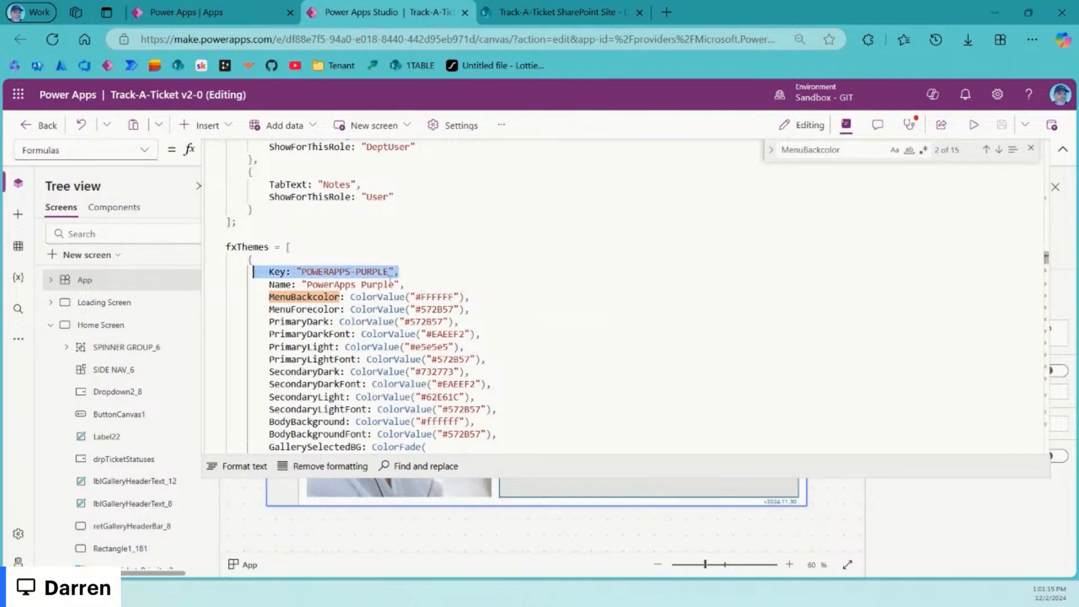
Step: Examine the MenuBackcolor values of the other fxThemes entries, as far as the N2IT Aqua Theme
scroll(661, 334, down, 4)
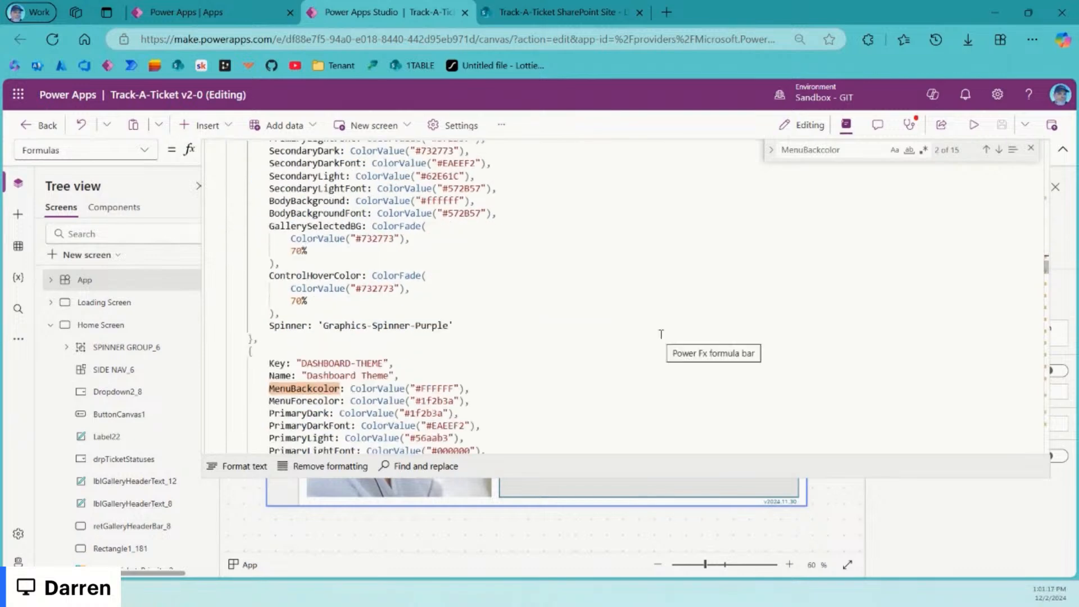
scroll(661, 334, down, 4)
scroll(656, 344, down, 20)
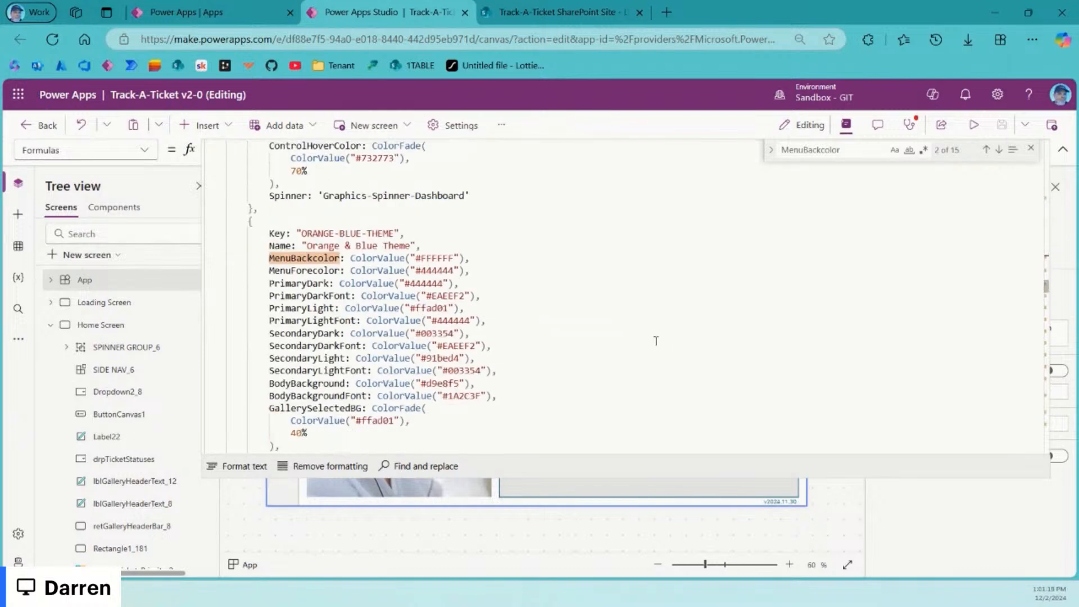
scroll(656, 340, down, 10)
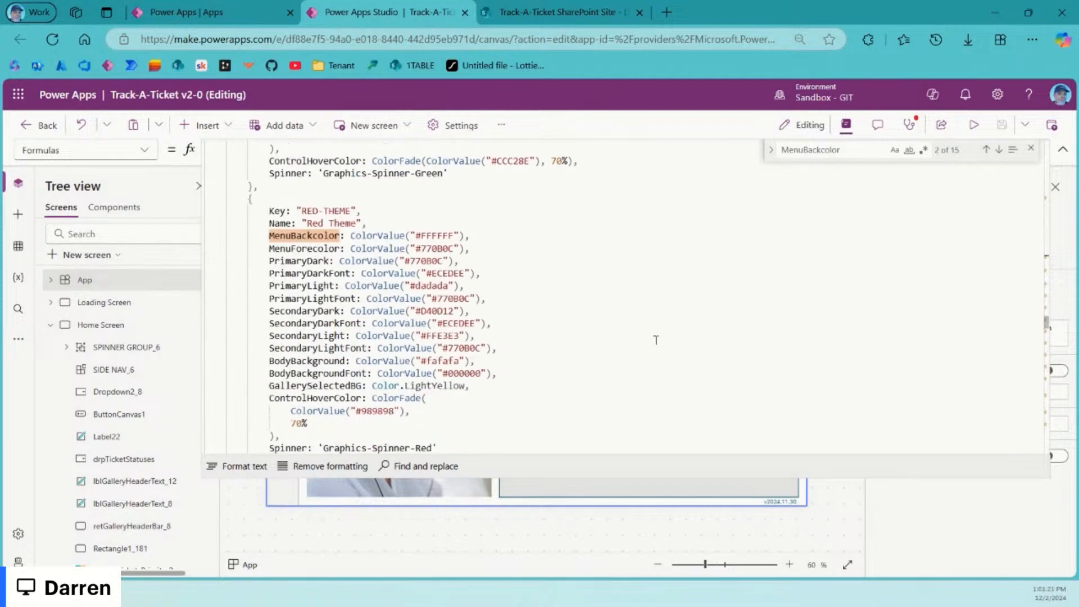
scroll(656, 339, down, 10)
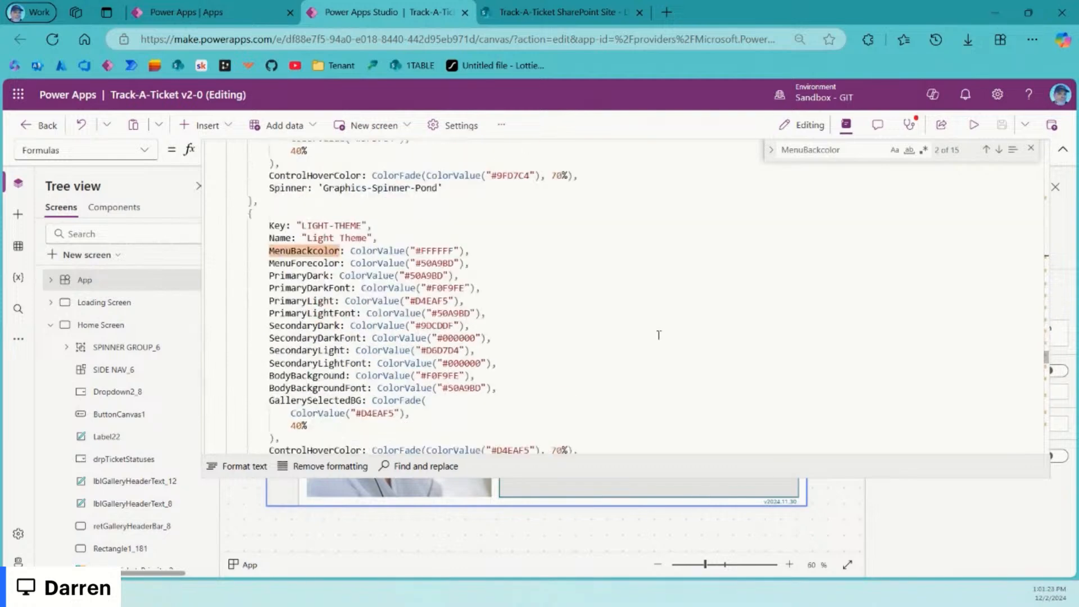
scroll(659, 335, down, 10)
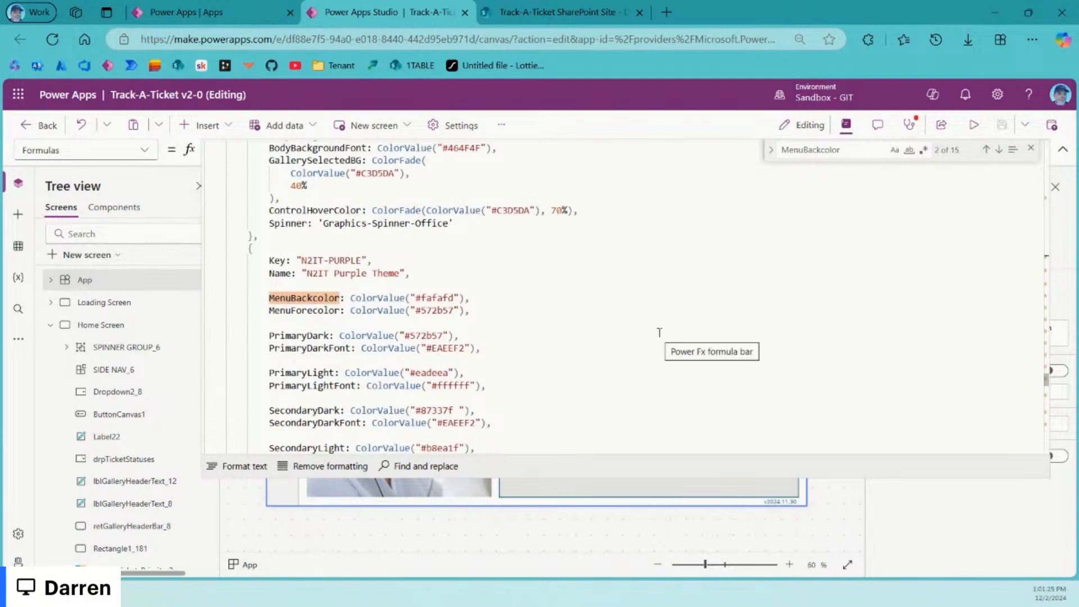
scroll(660, 332, down, 5)
scroll(659, 331, down, 10)
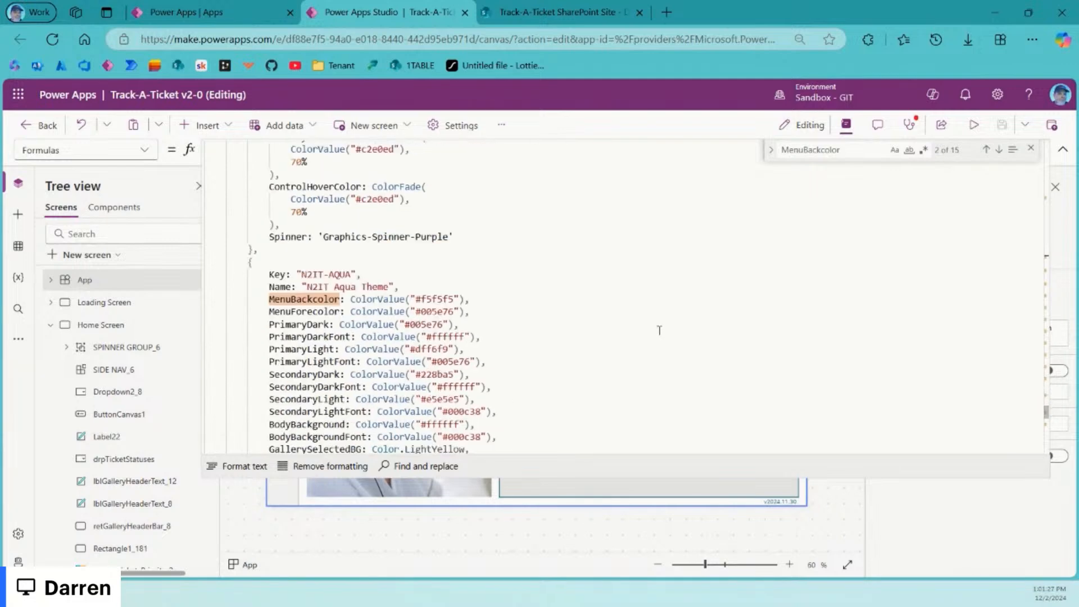
scroll(659, 330, down, 3)
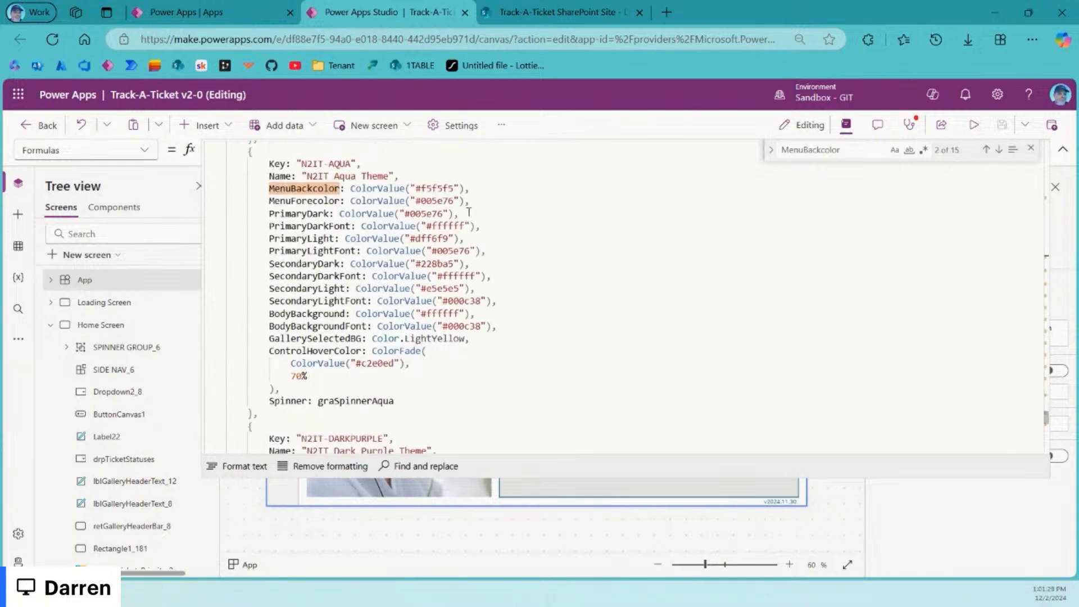
Step: Set the N2IT Aqua Theme's MenuBackcolor to #fafafa, close the search and formula editor, and save the app
double_click(433, 188)
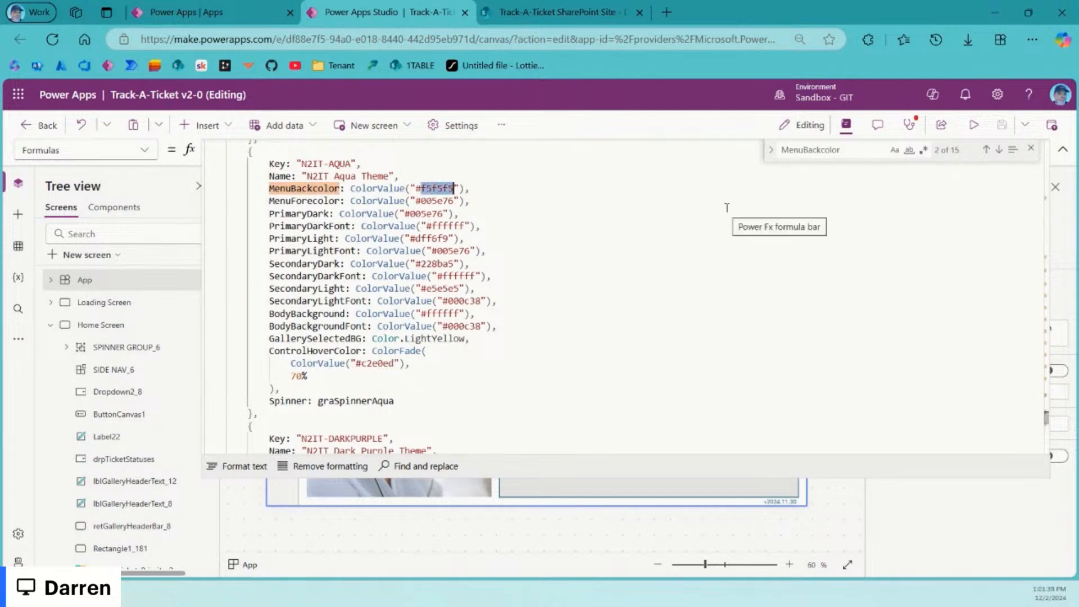
text(fafaf)
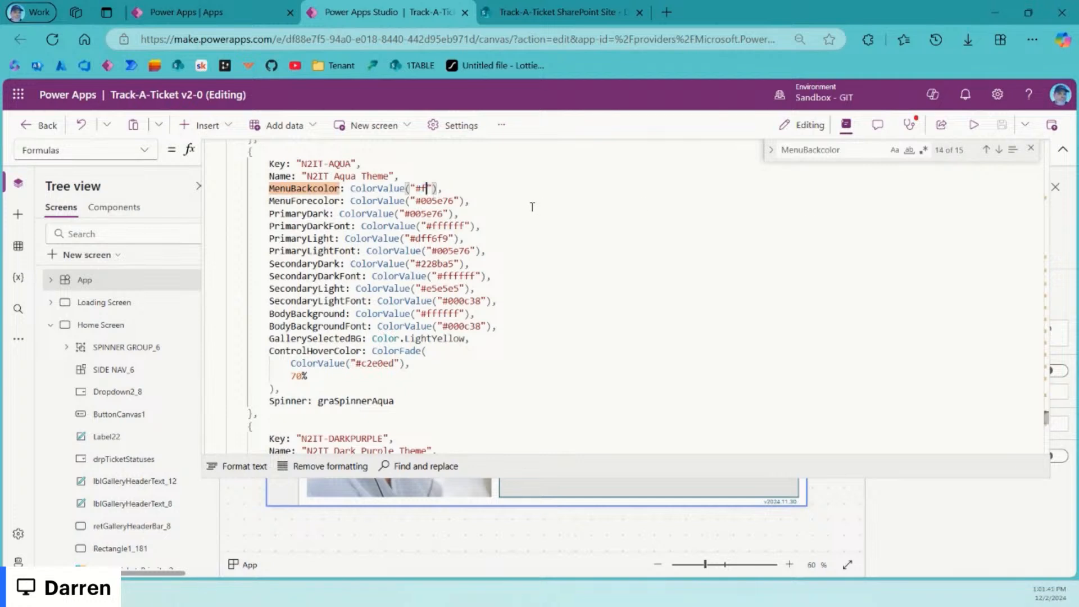
text(a)
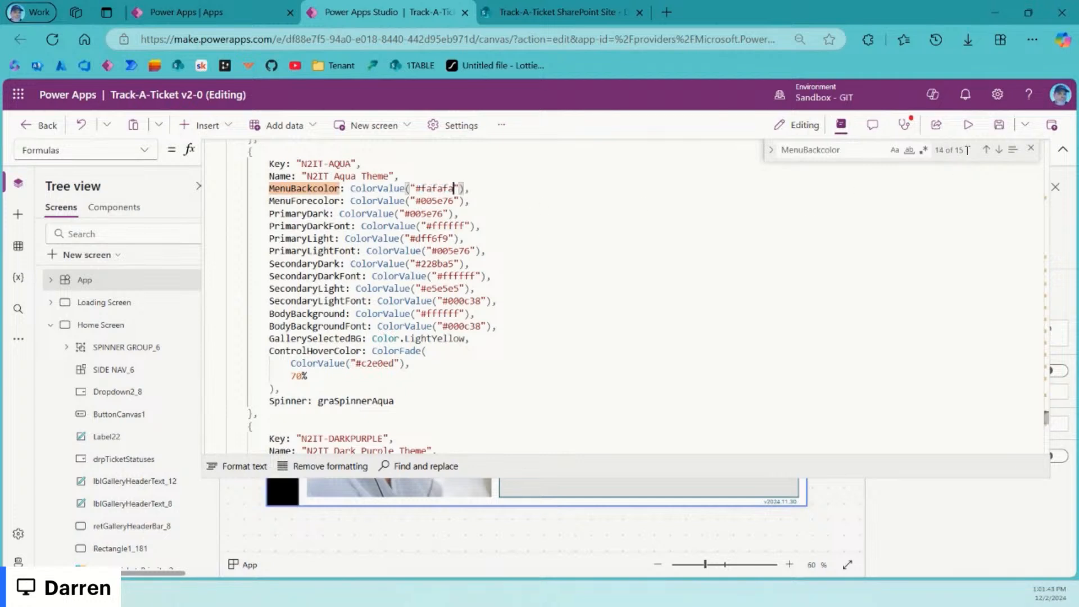
click(1031, 148)
click(1065, 150)
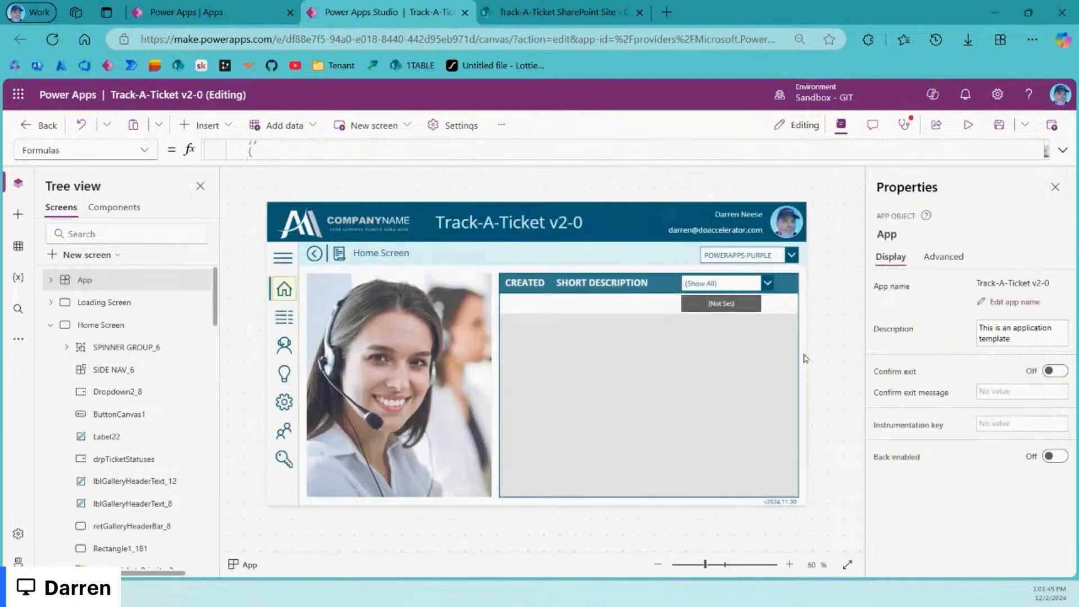
click(587, 318)
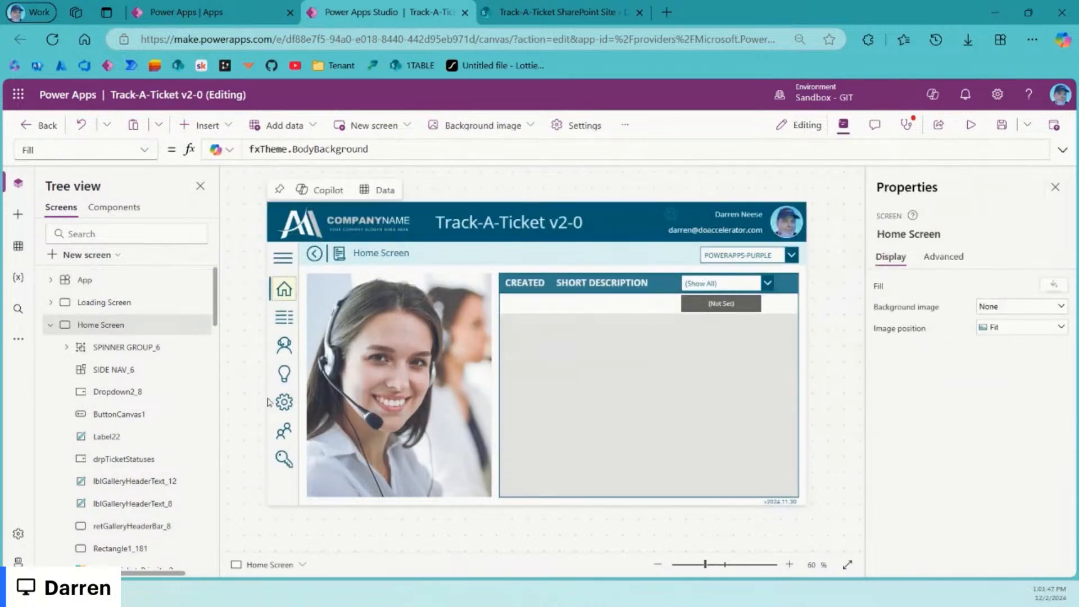
click(1002, 124)
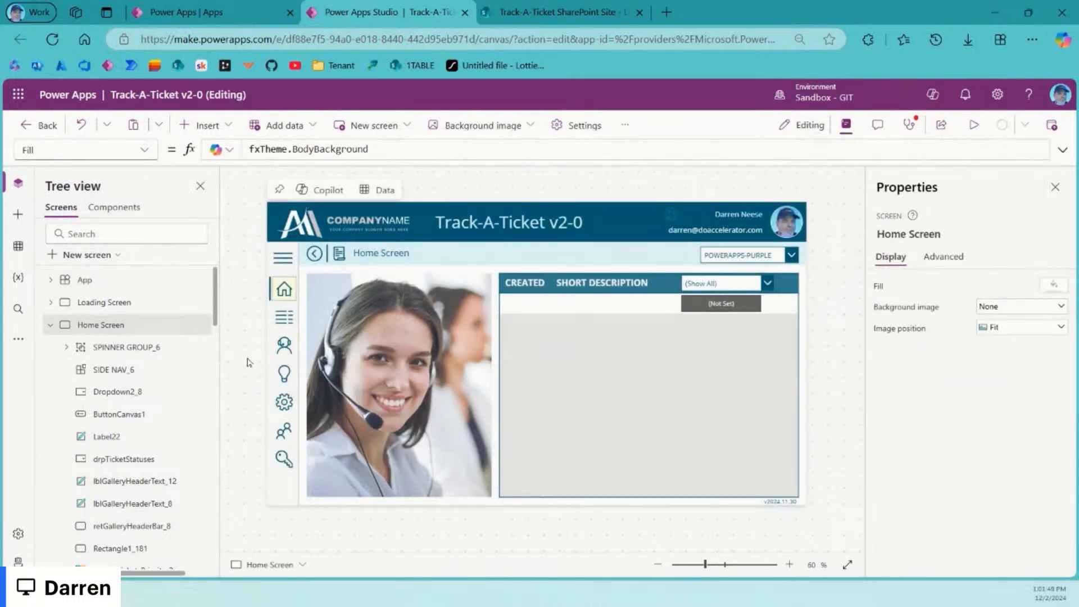
Step: Collapse the Home Screen's controls, view the Submit Request Screen and Request Rework screens, and return to the Home Screen
click(50, 324)
click(101, 347)
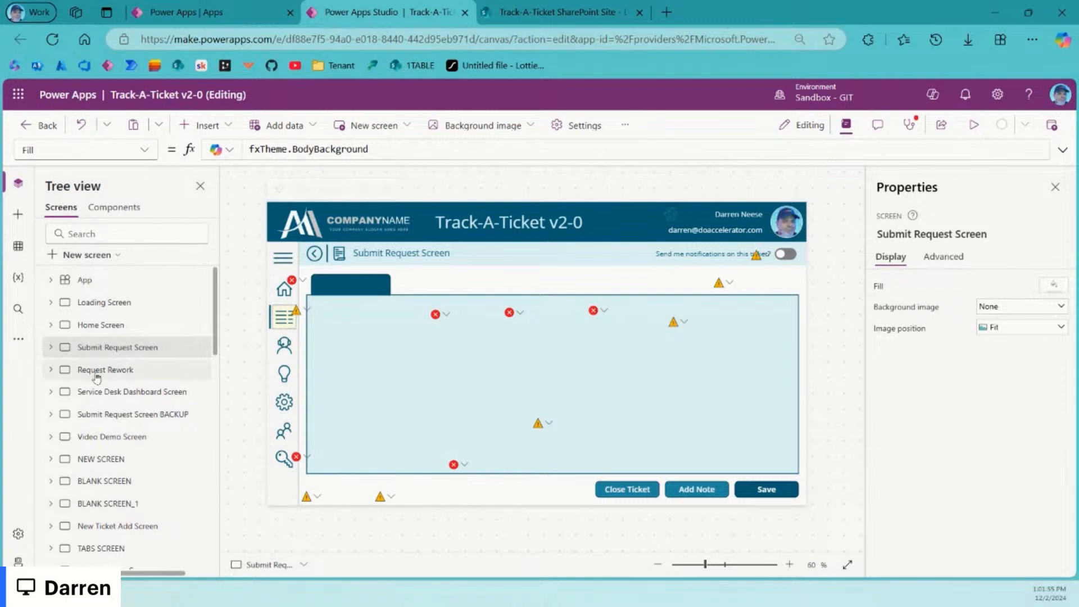
click(113, 370)
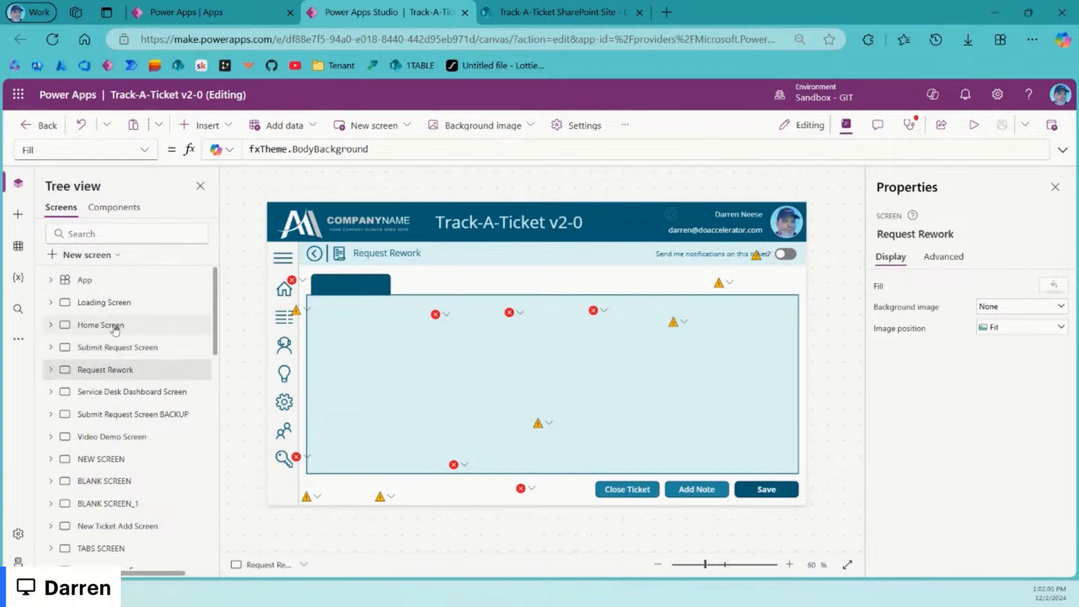
click(113, 326)
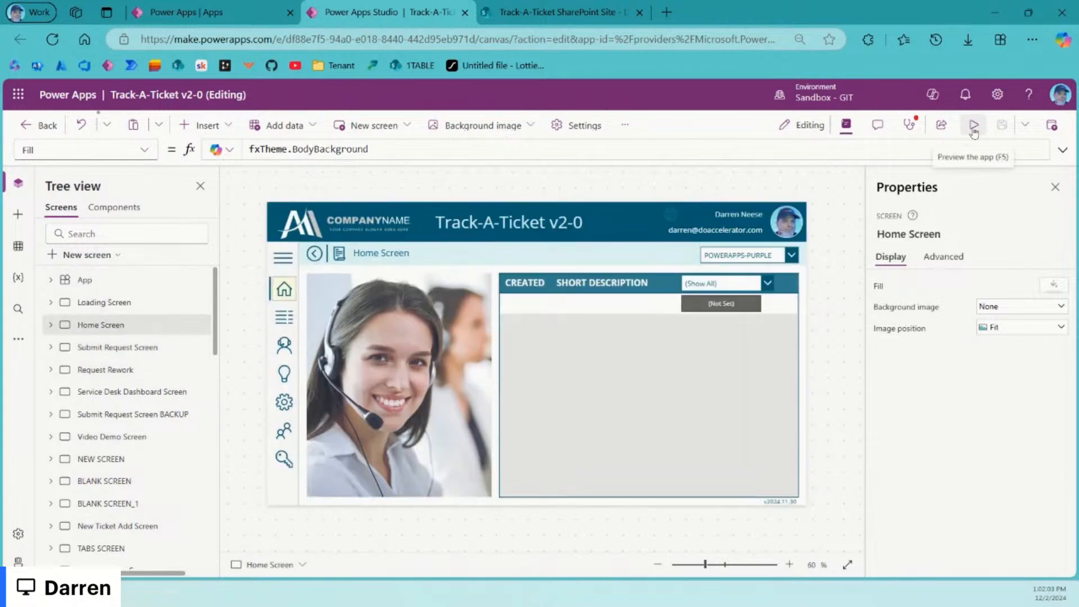
Step: Preview the app from the Home Screen, expand the side navigation, go to Application Administration, and close the preview
click(974, 126)
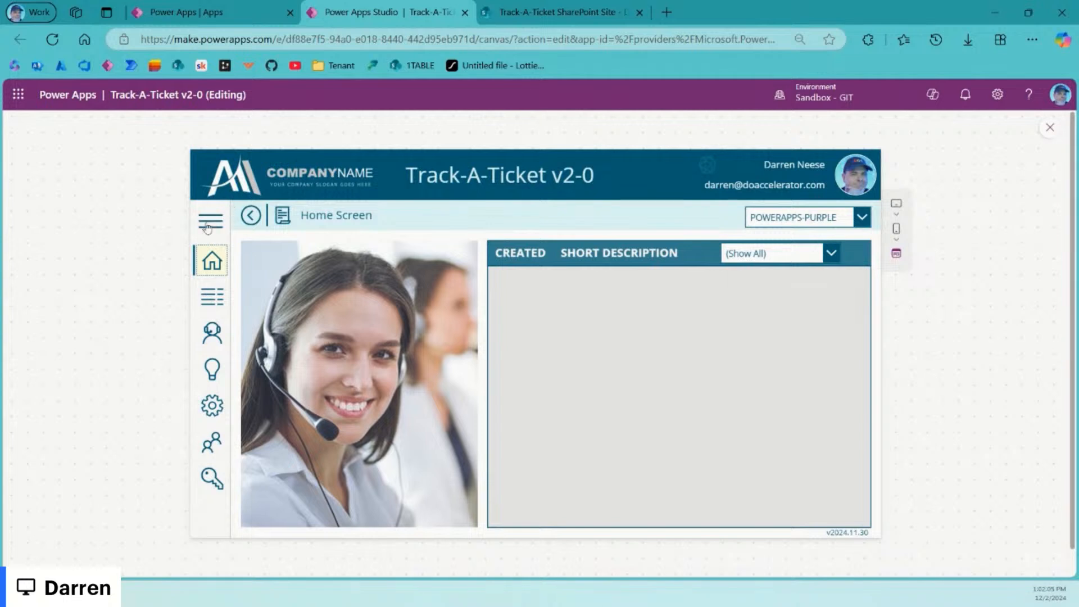
click(208, 223)
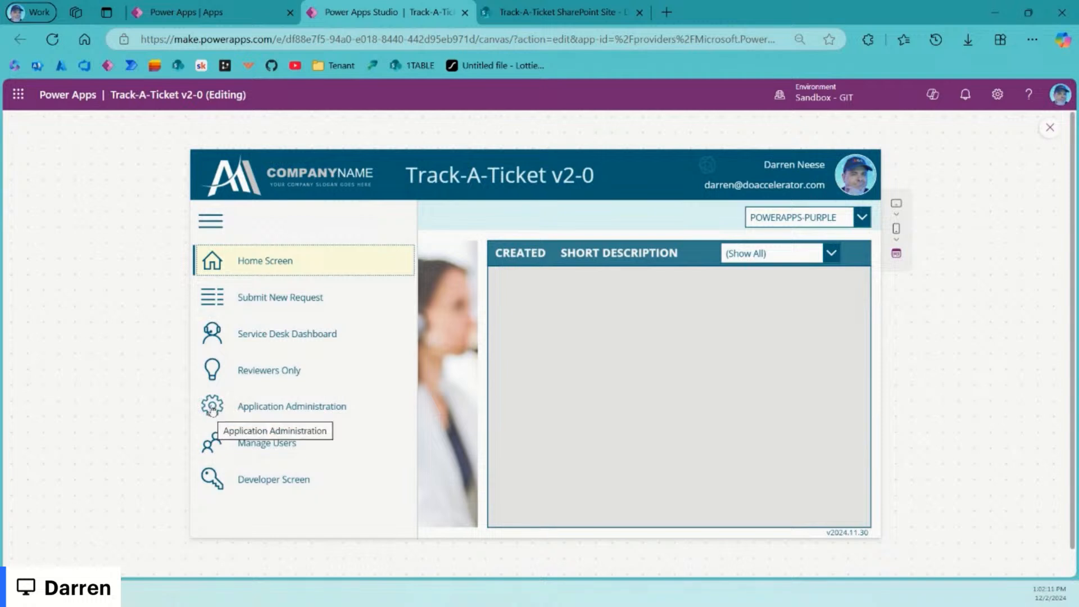
drag(239, 411, 380, 412)
click(281, 412)
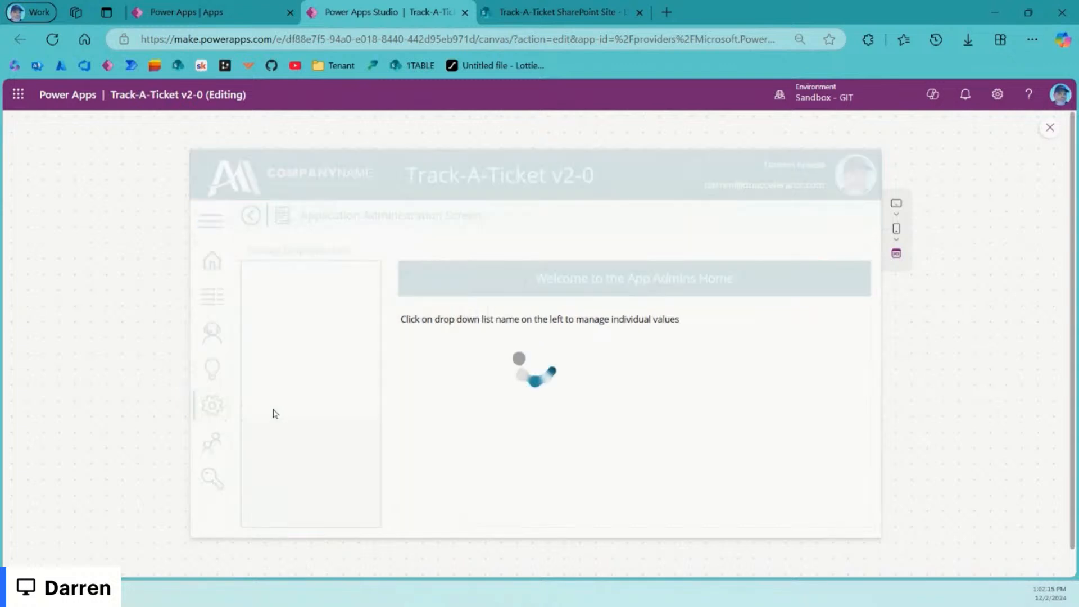
click(1049, 129)
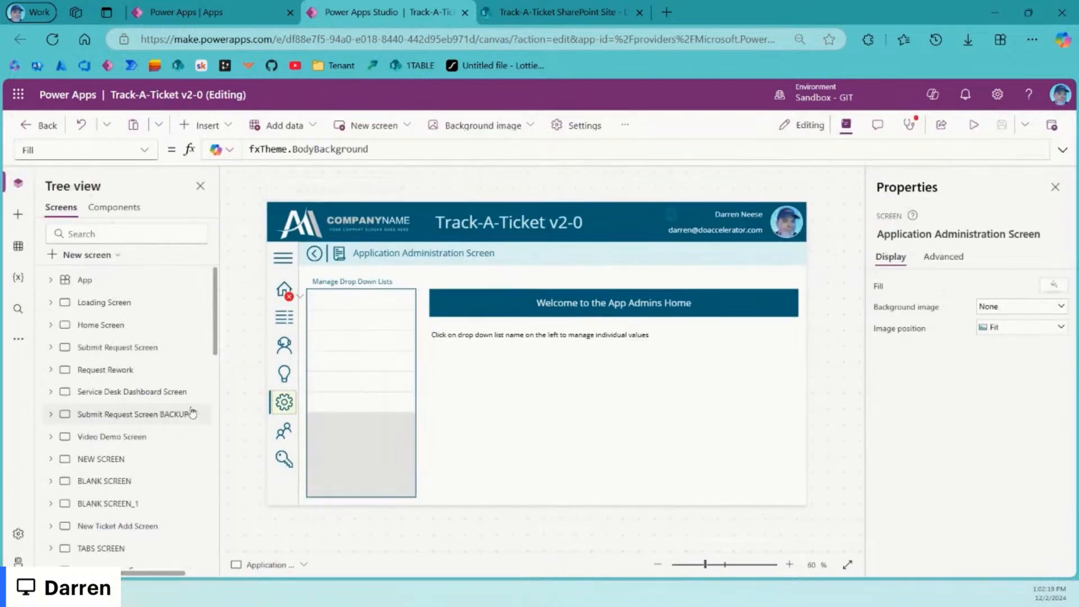
Step: Open the compSideNavMenu component, show its child controls, and expand the menu to full width with its hamburger icon
click(114, 207)
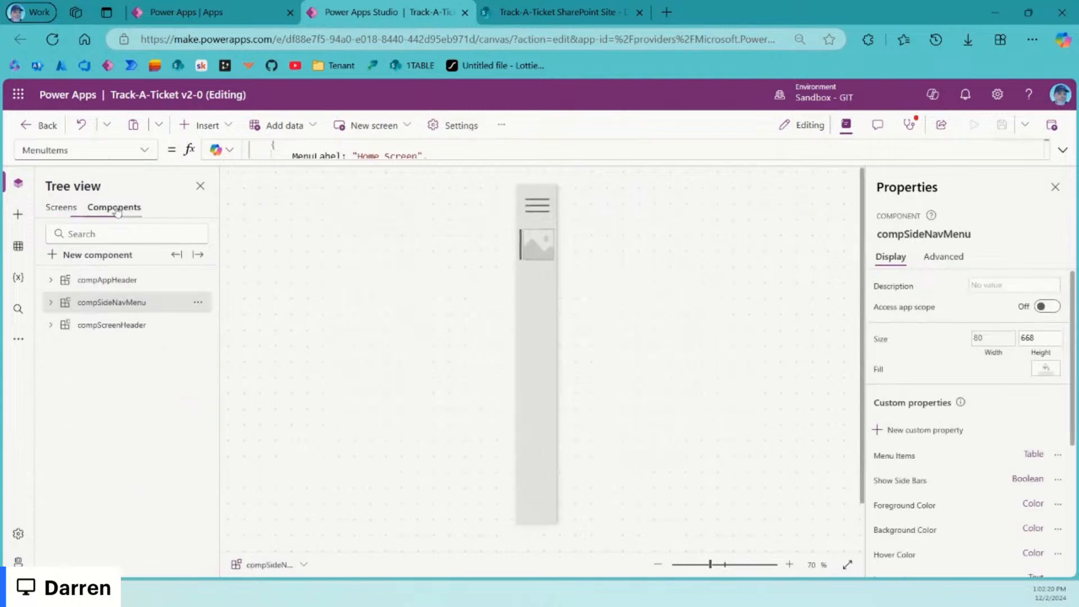
click(50, 302)
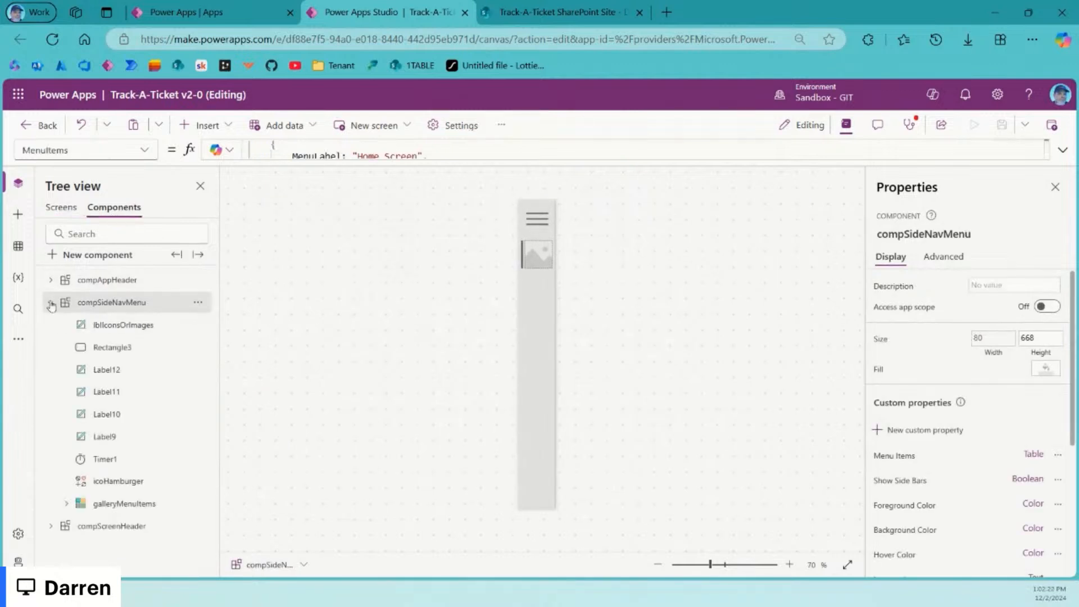
alt+click(539, 219)
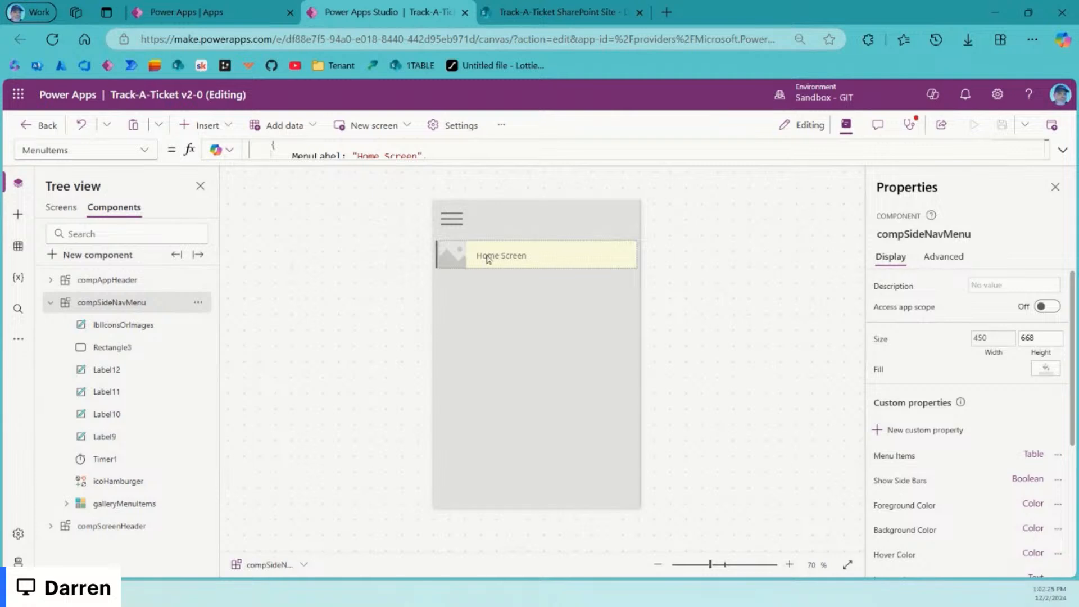
Step: Inspect the recDotted rectangle and icoMenu icon inside galleryMenuItems, leaving recDotted selected
click(488, 259)
scroll(126, 445, down, 2)
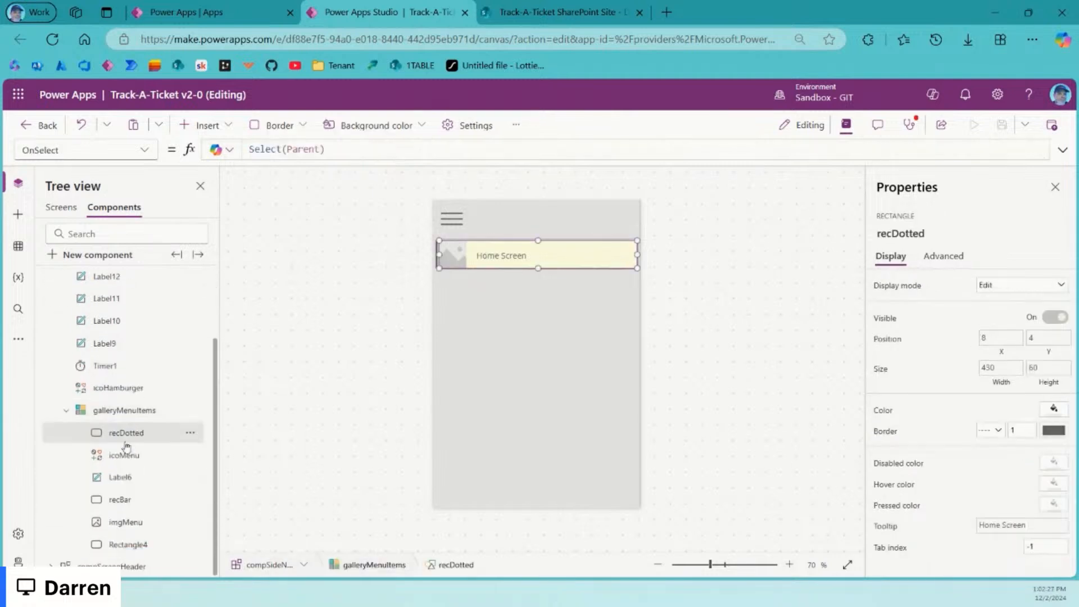
click(133, 455)
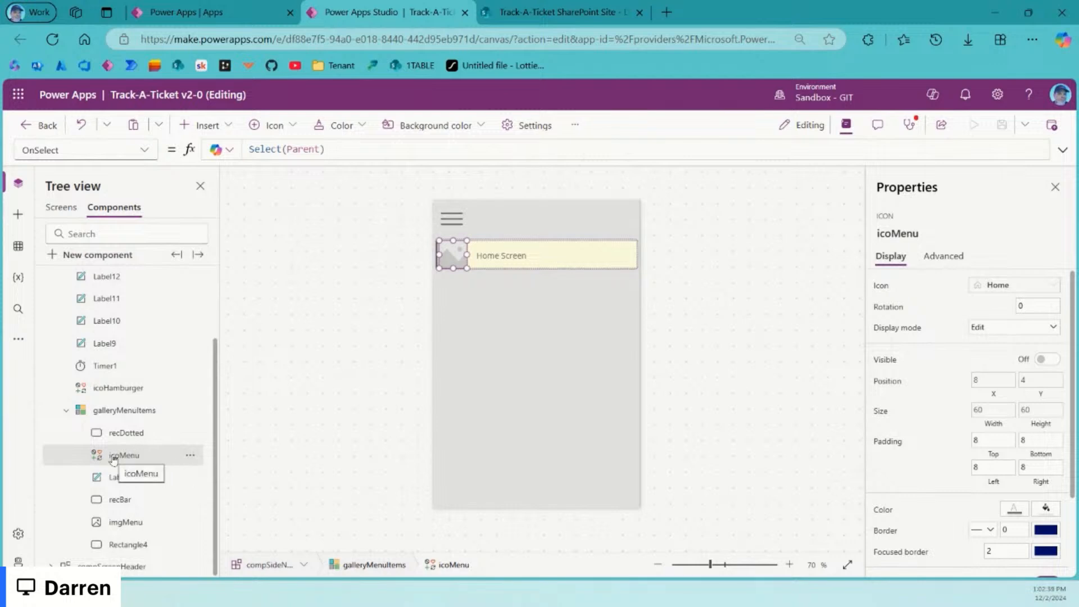
click(126, 437)
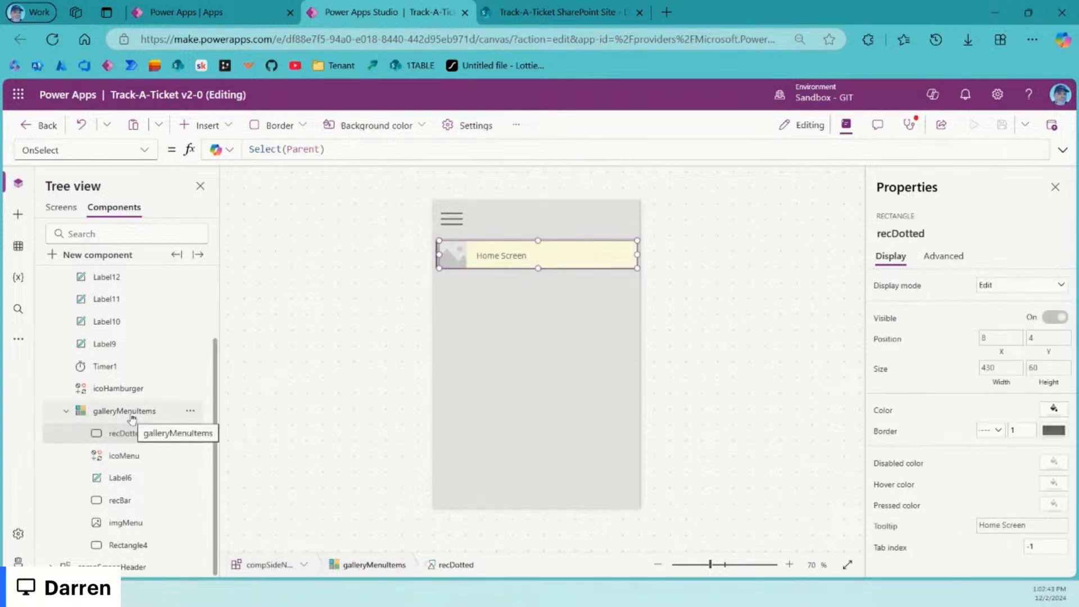
Step: Format the OnSelect formula of galleryMenuItems so it is laid out over multiple lines
click(130, 413)
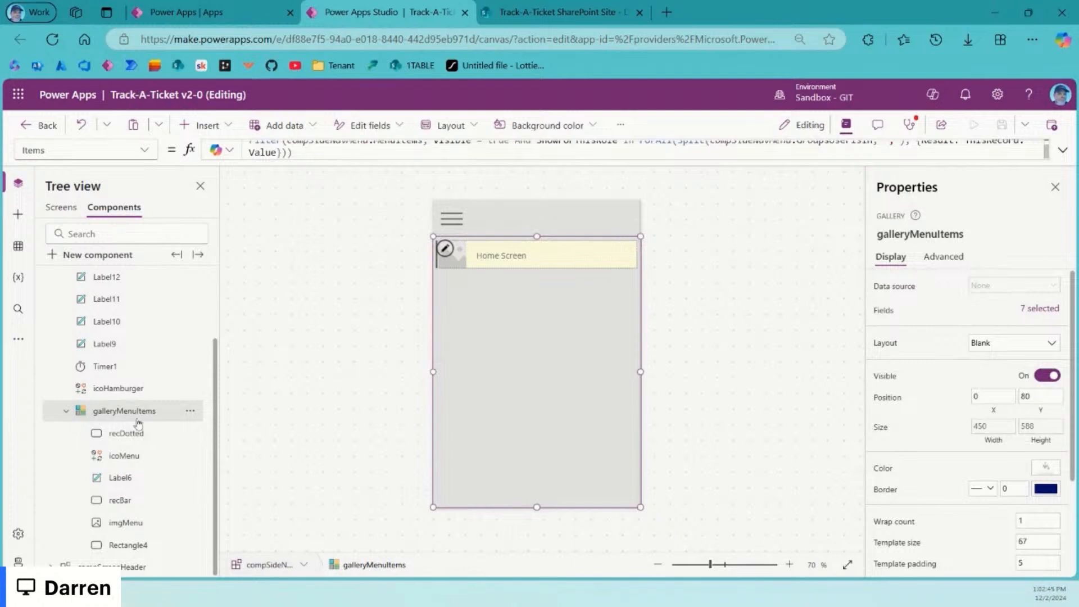
click(944, 256)
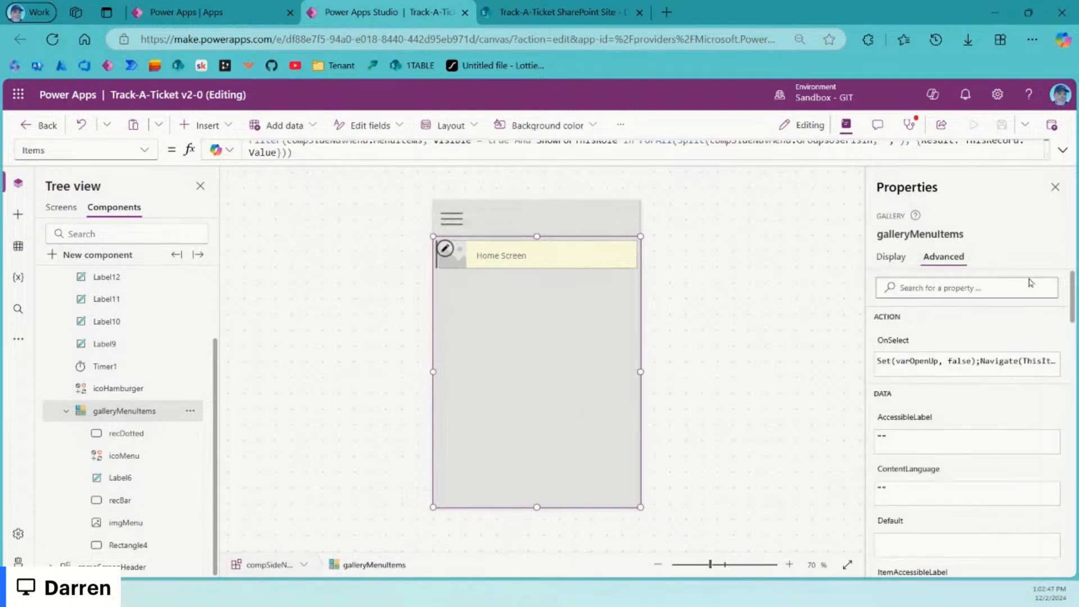
click(887, 340)
click(1063, 149)
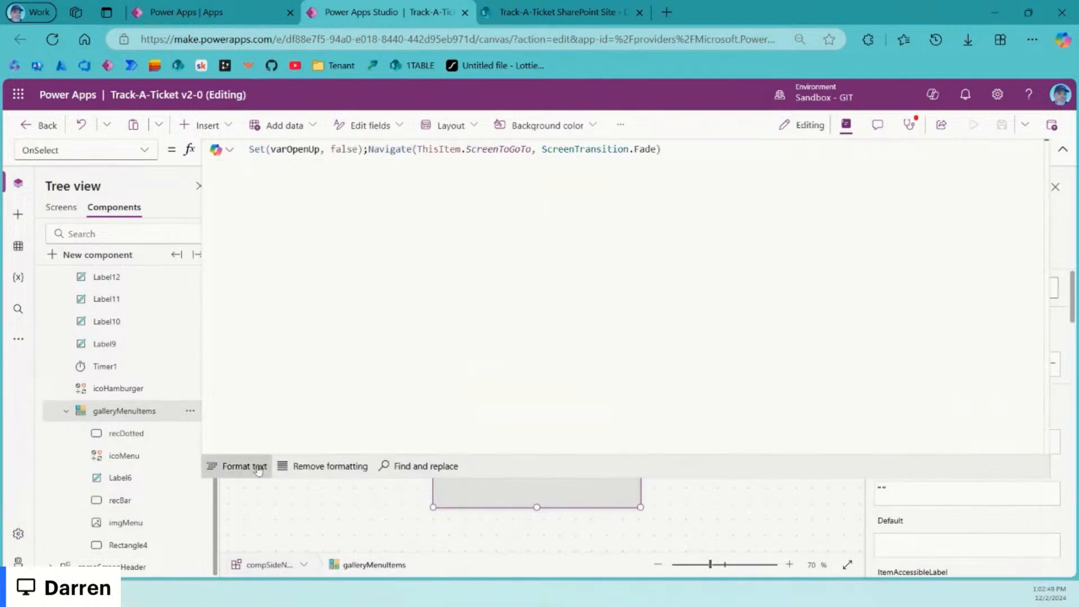
click(361, 318)
scroll(549, 274, up, 1)
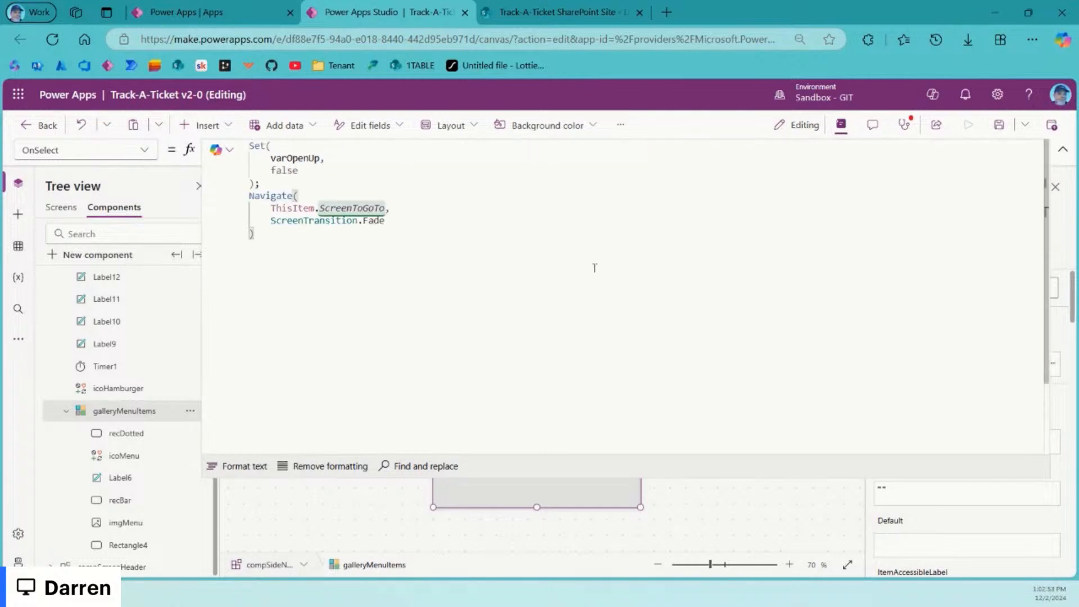
click(1063, 149)
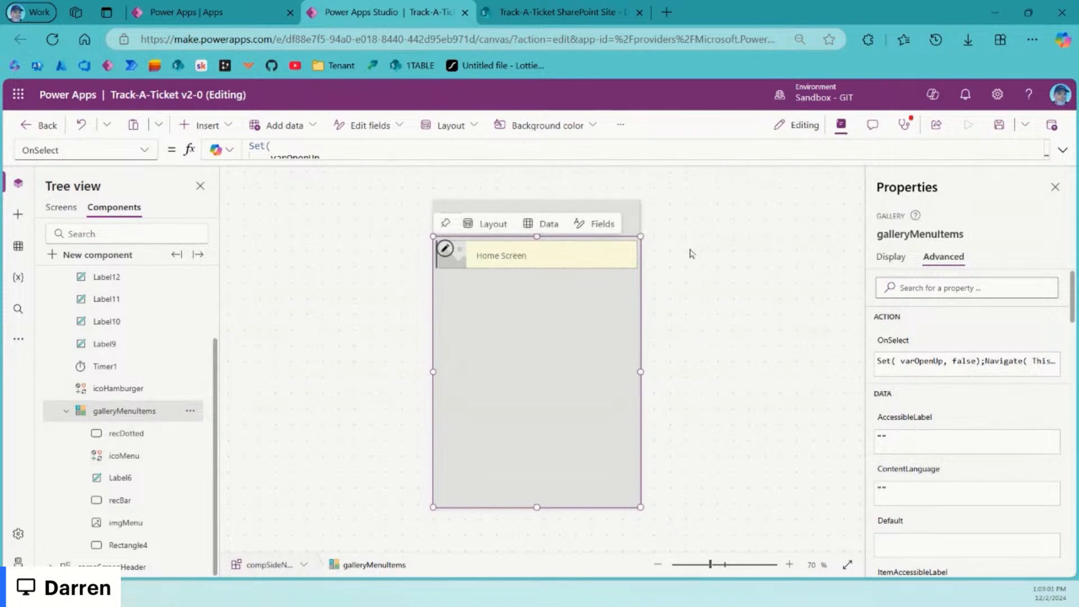
Step: Insert a 3D printing icon into the menu gallery and stretch it over the label area, about 372 wide and 64 high
click(137, 457)
click(213, 134)
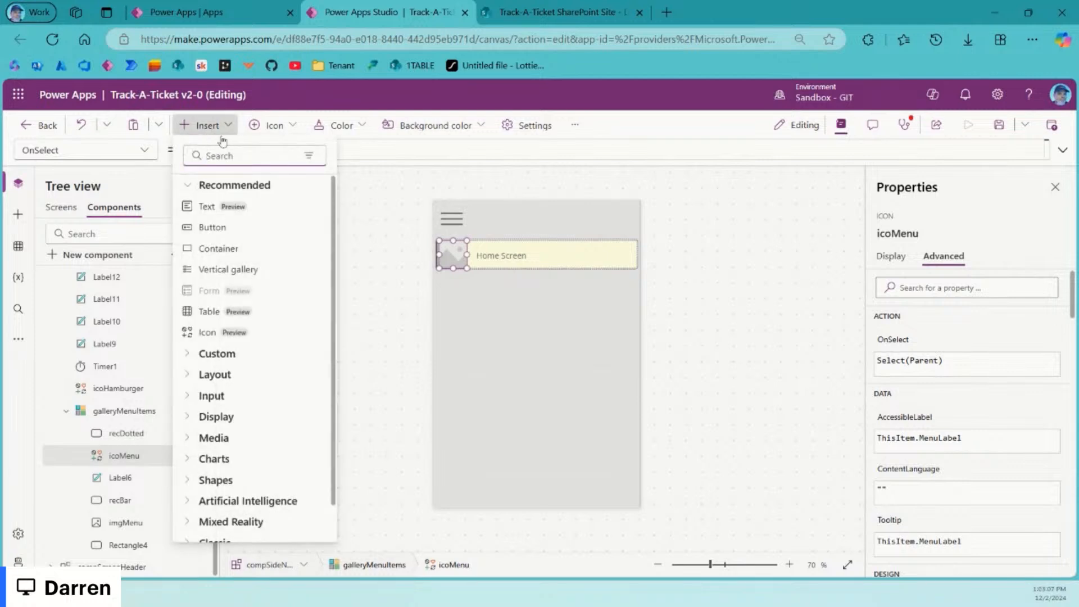
text(icon)
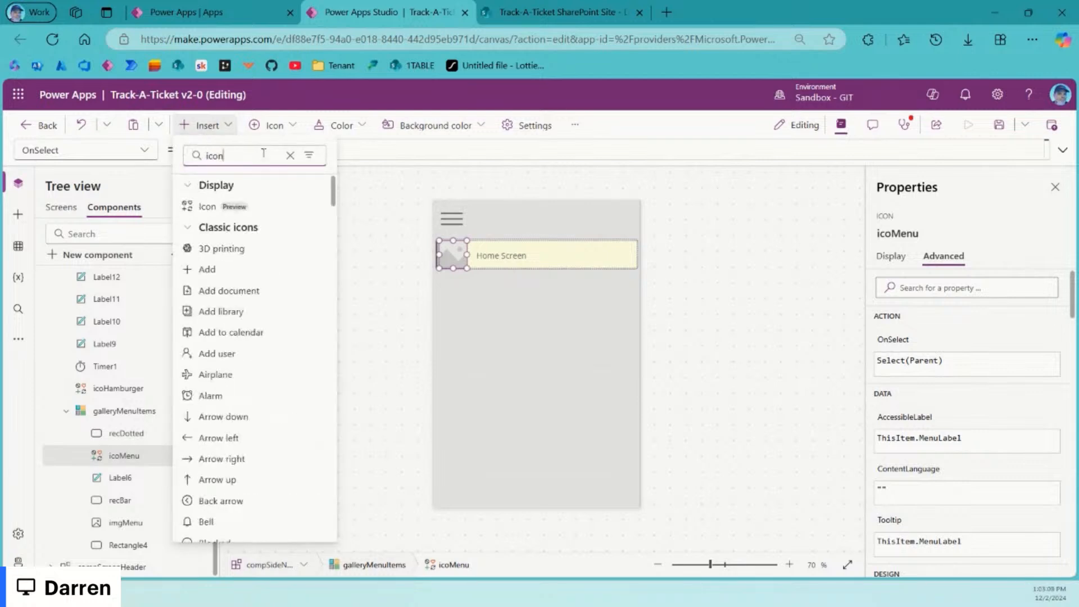
click(248, 249)
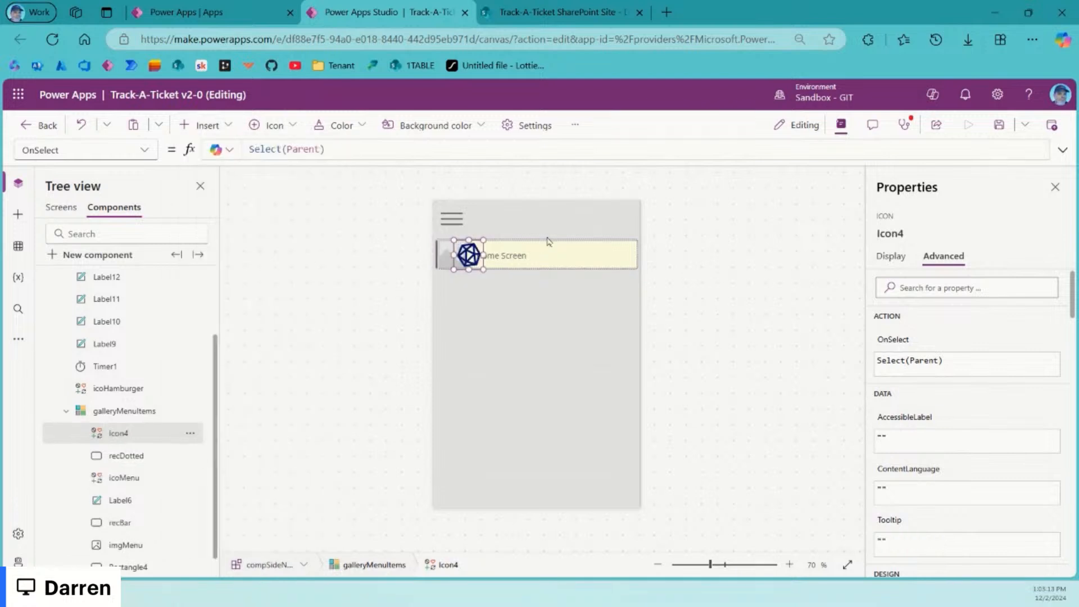
drag(471, 253, 645, 262)
click(891, 256)
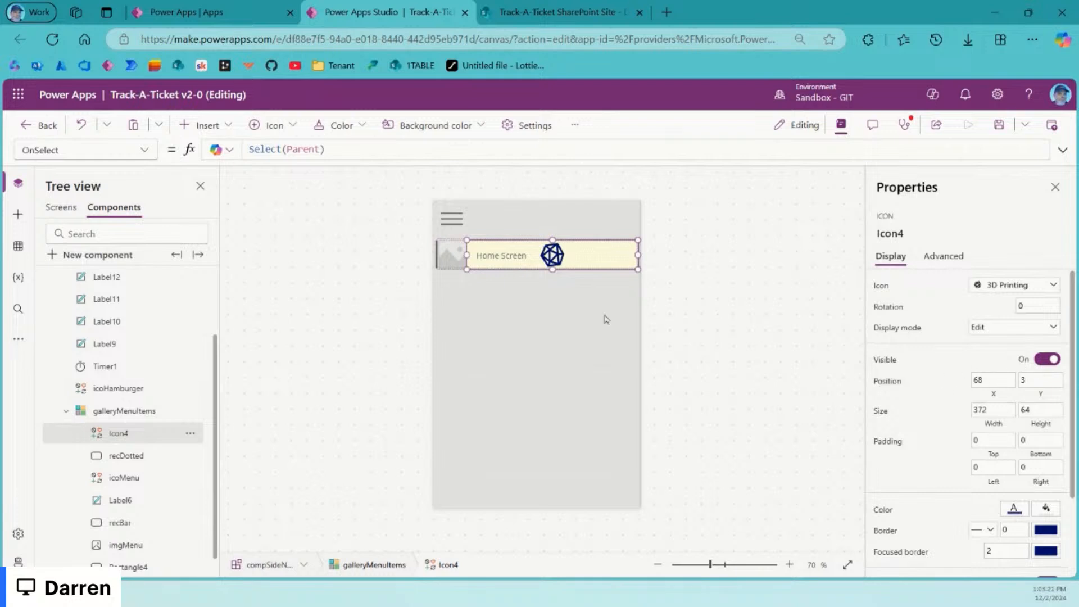
Step: Set the 3D printing icon's X position to the formula icoMenu.X + icoMenu.Width
click(135, 480)
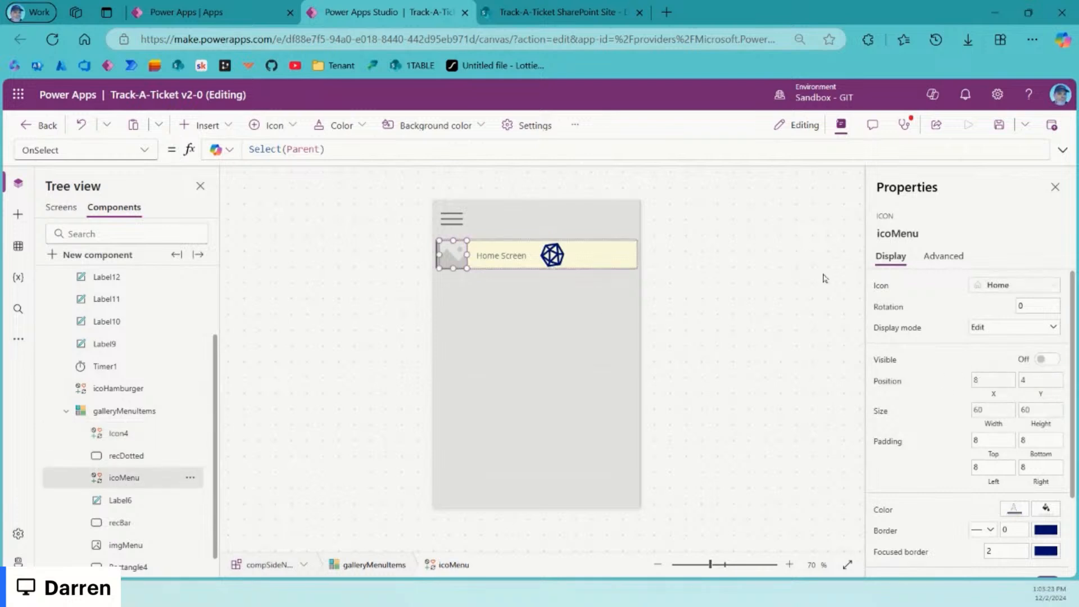
click(906, 232)
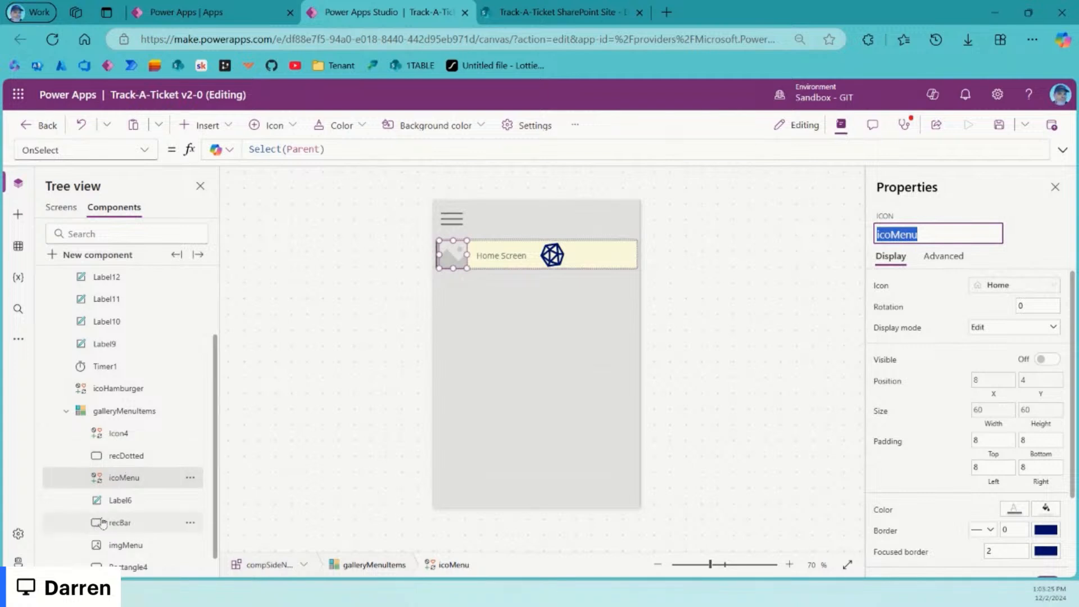
click(105, 436)
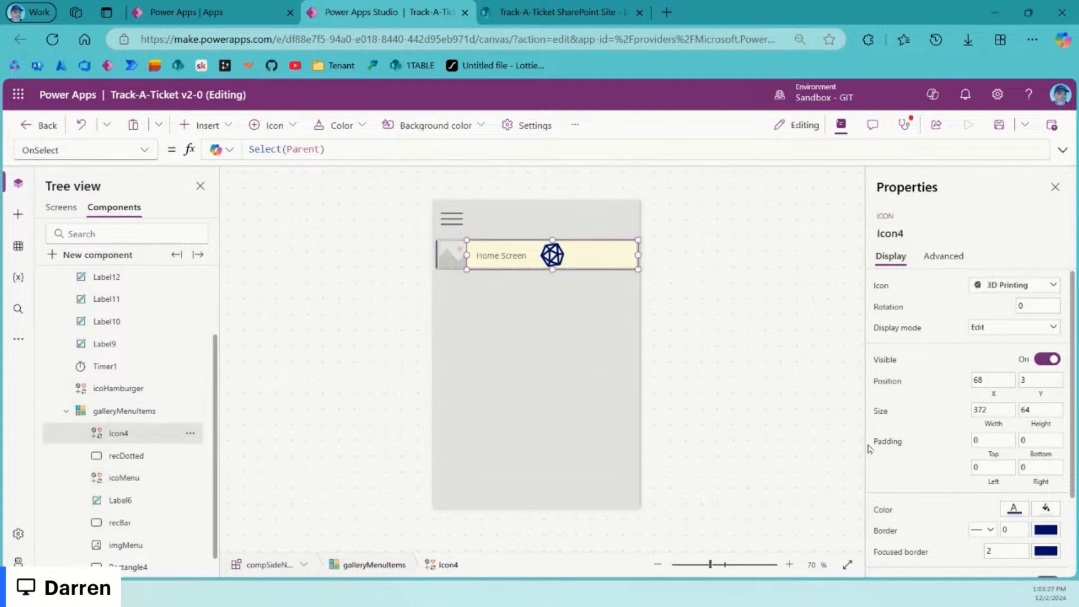
click(987, 380)
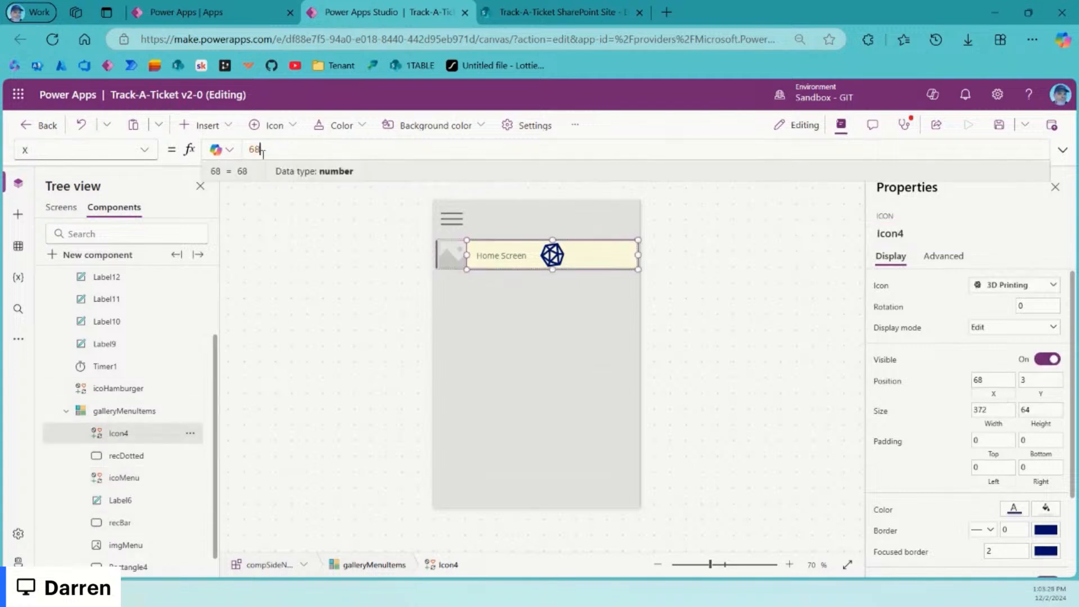
text(icoMenu.)
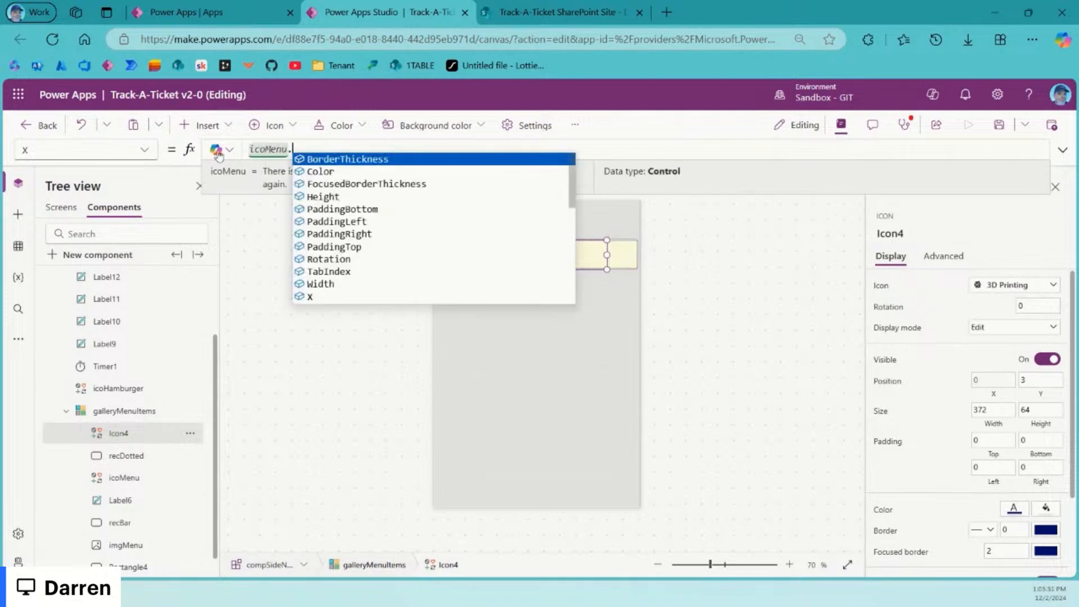
text(X )
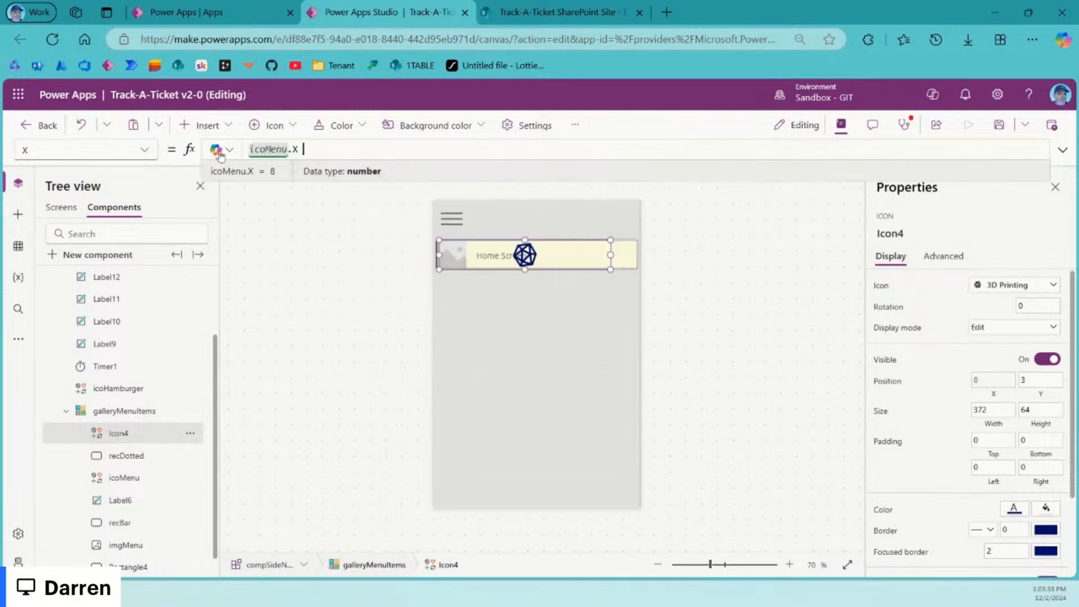
text(+ icoMenu.)
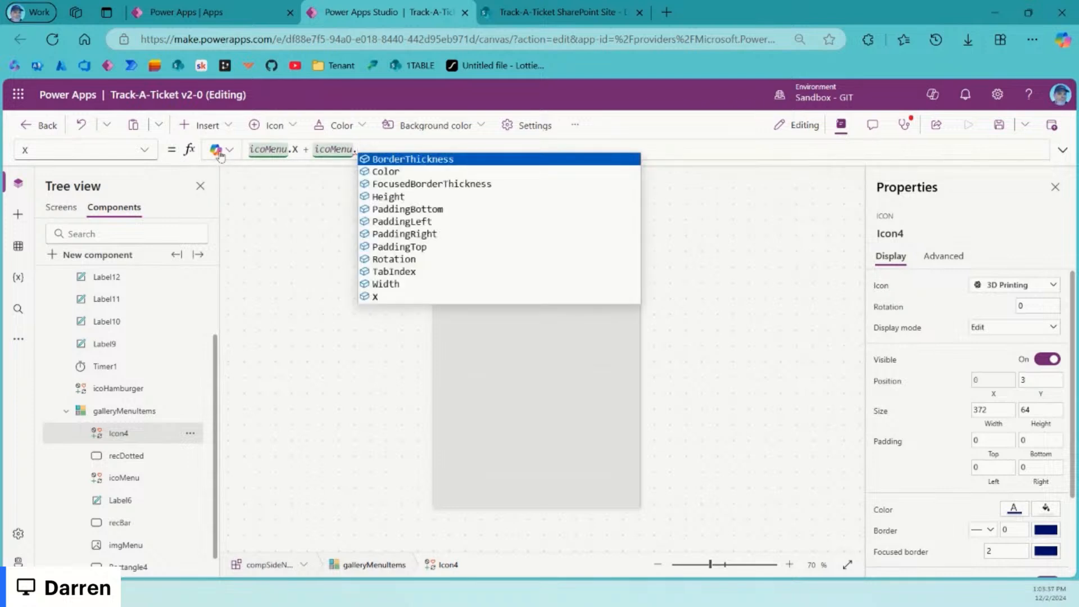
text(Width)
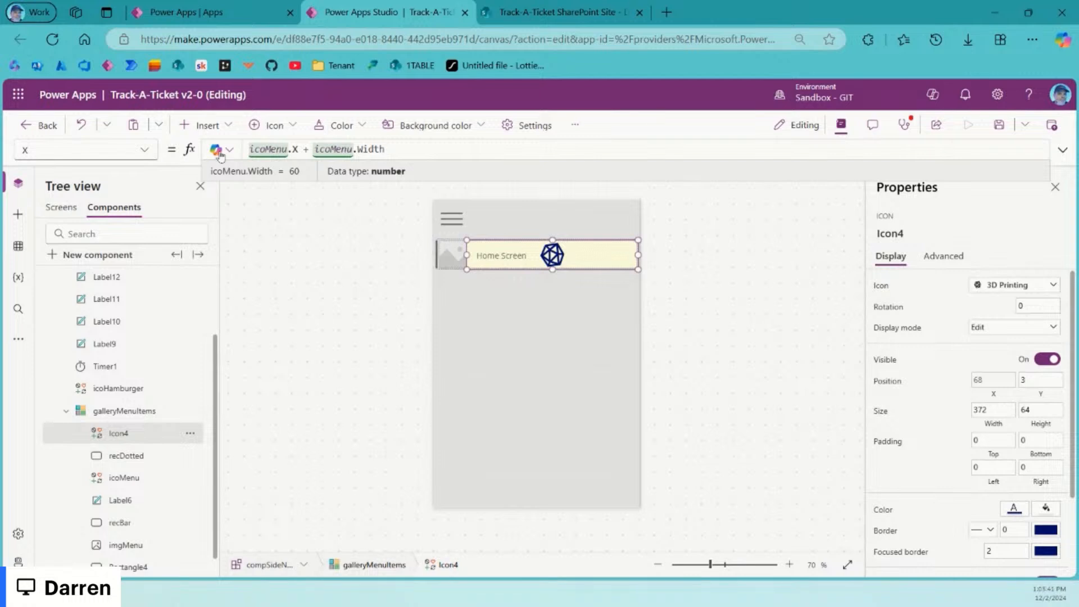
Step: Set the 3D printing icon's Y position to 0 and its Height to Parent.TemplateHeight
click(1037, 396)
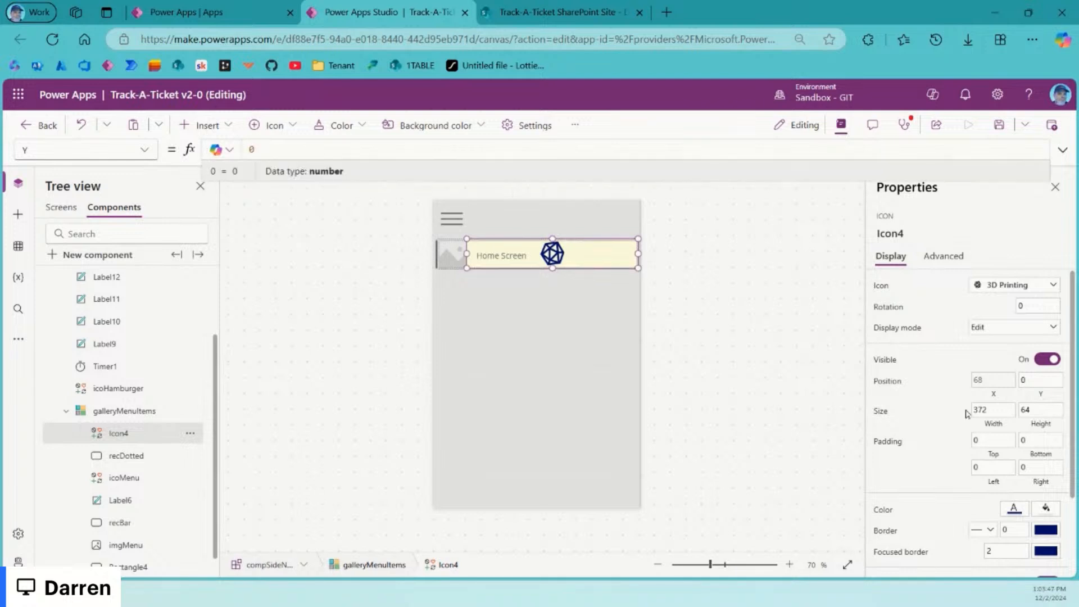
click(1038, 426)
double_click(257, 148)
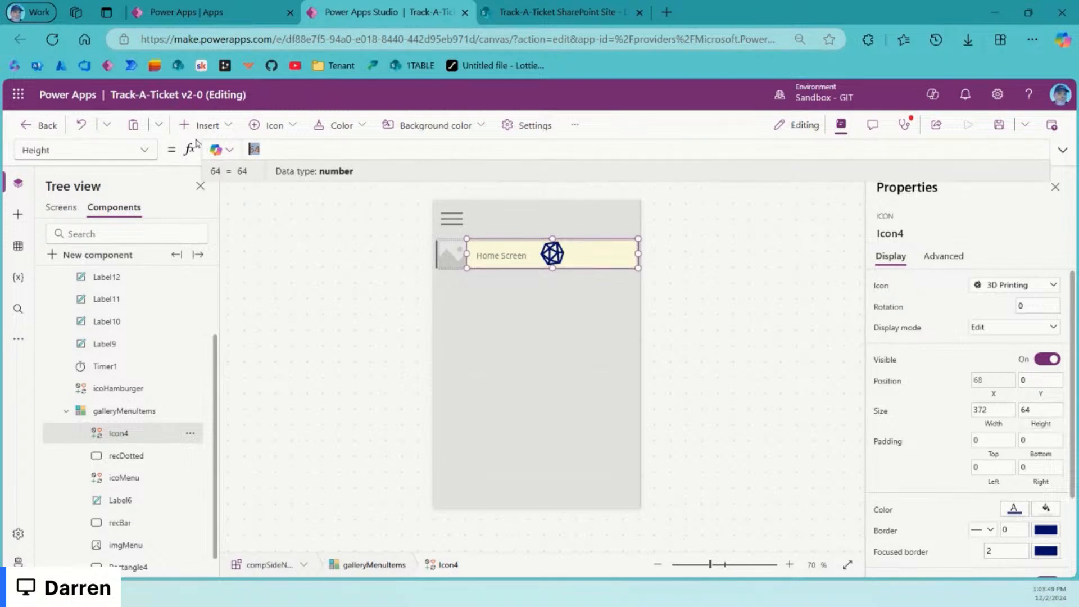
text(Parent.Height)
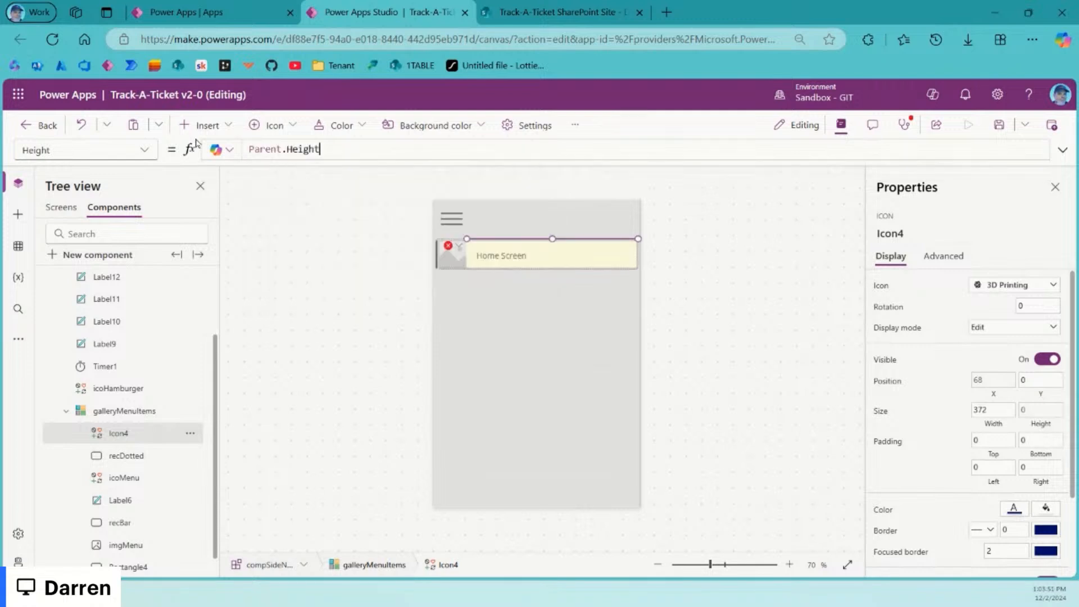
key(ctrl+shift+Left)
text(TemplateHeight)
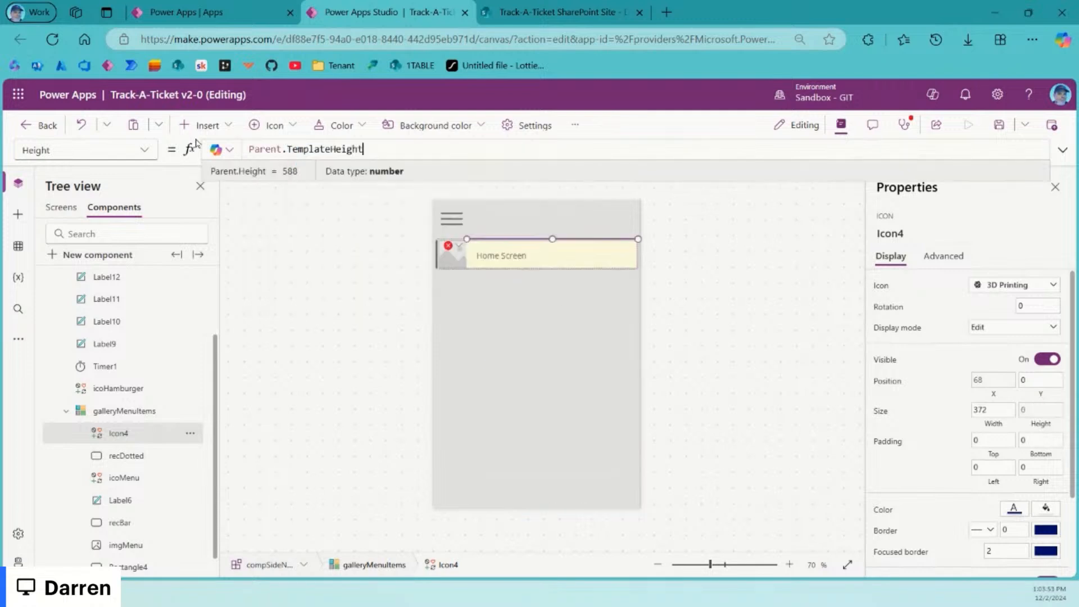
Step: Set the 3D printing icon's Color property to Color.Transparent
click(884, 512)
drag(353, 149, 216, 150)
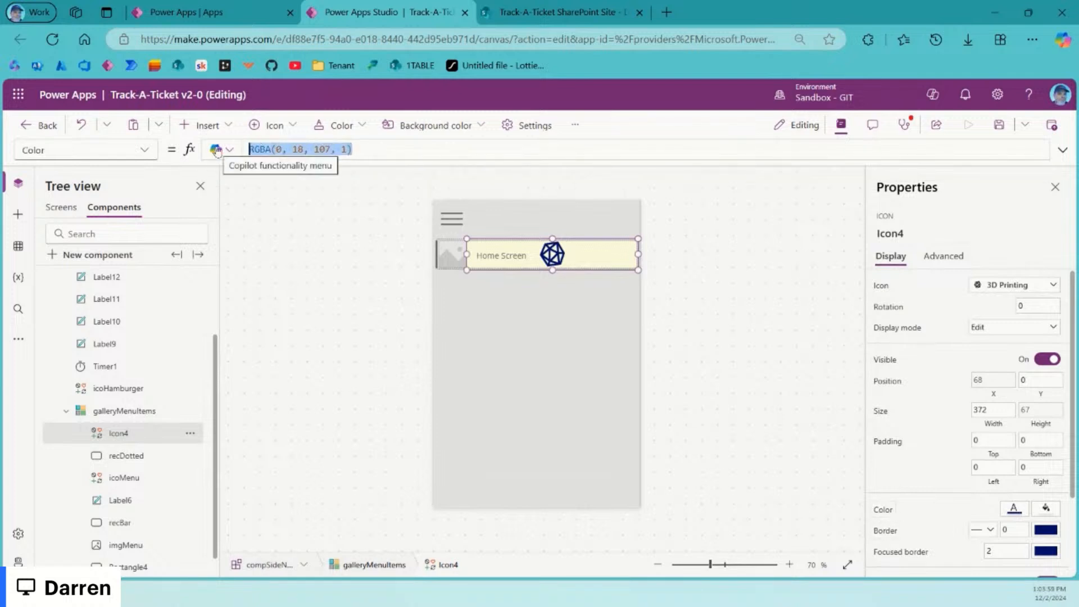
text(Col)
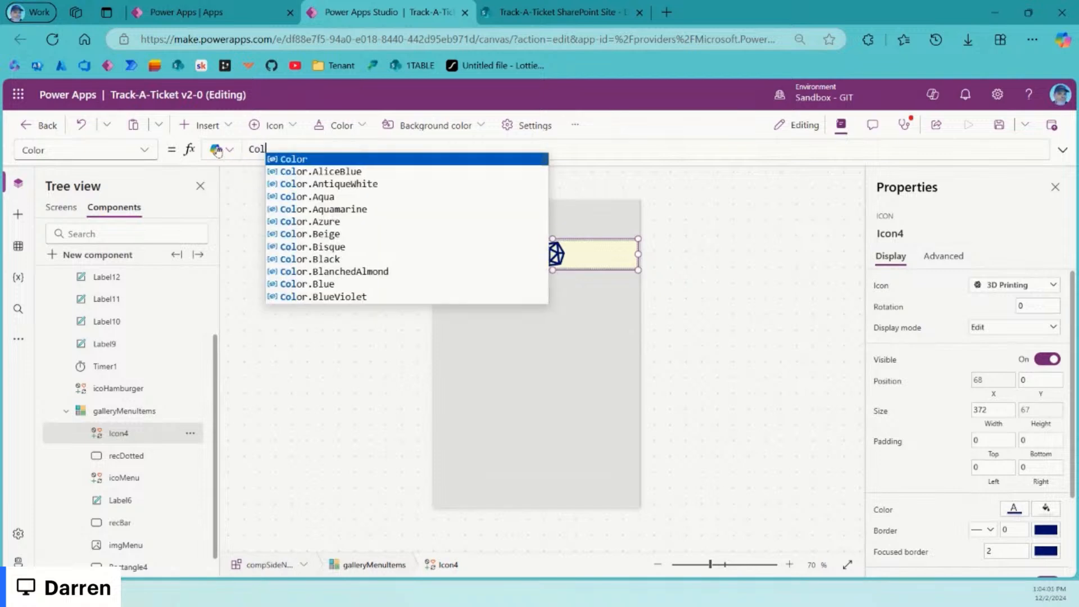
text(or.Trq)
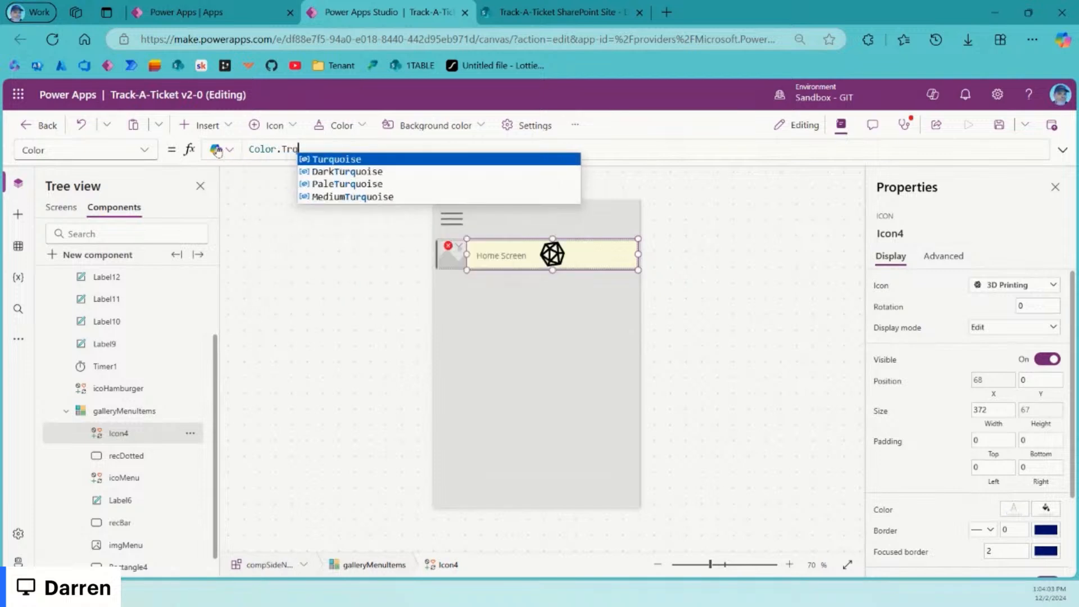
key(Tab)
key(ctrl+shift+Left)
key(ctrl+shift+Left)
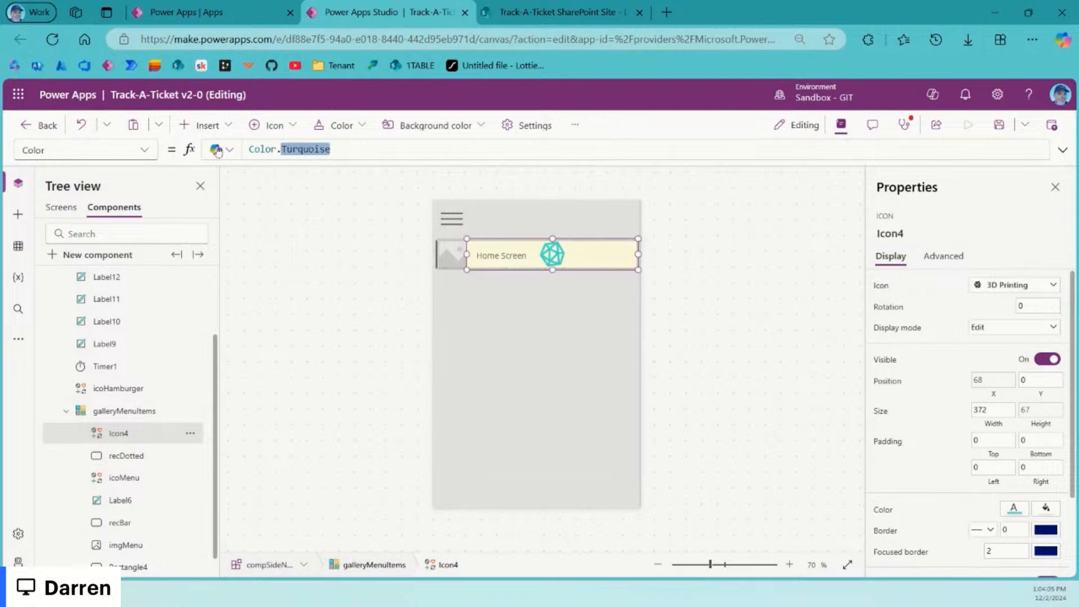
text(.Tran)
key(Tab)
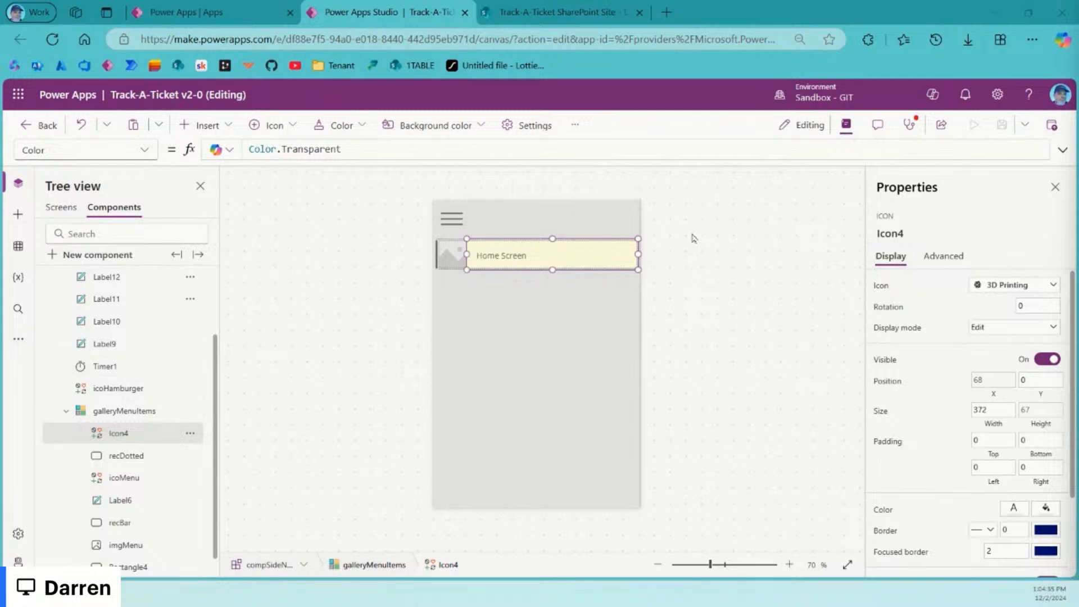
Step: Preview the app from the Application Administration screen and test the side menu by navigating to Reviewers Only and reopening the menu
click(62, 208)
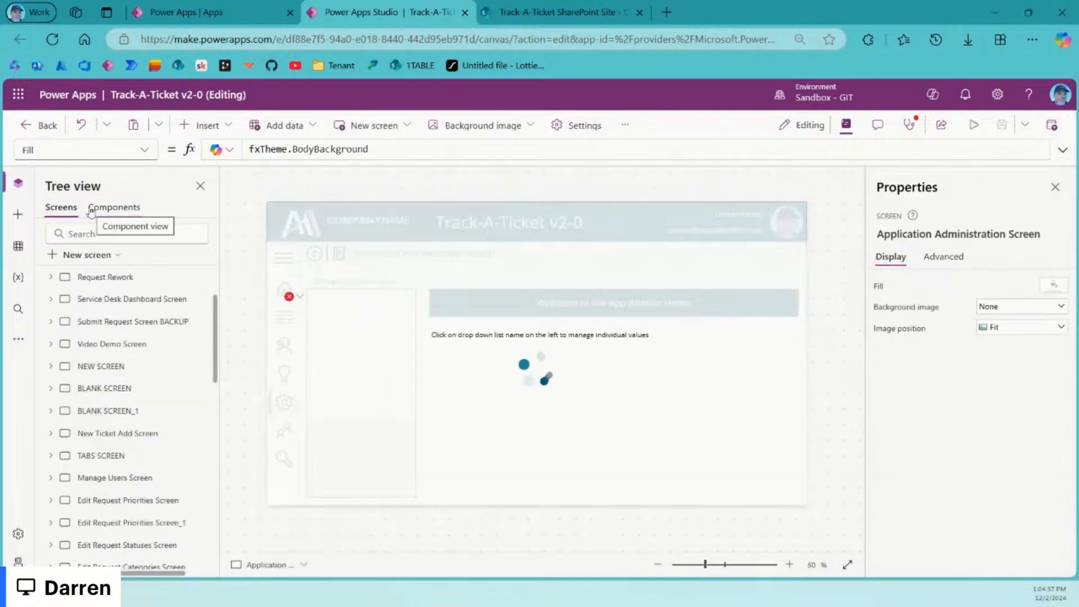
click(974, 125)
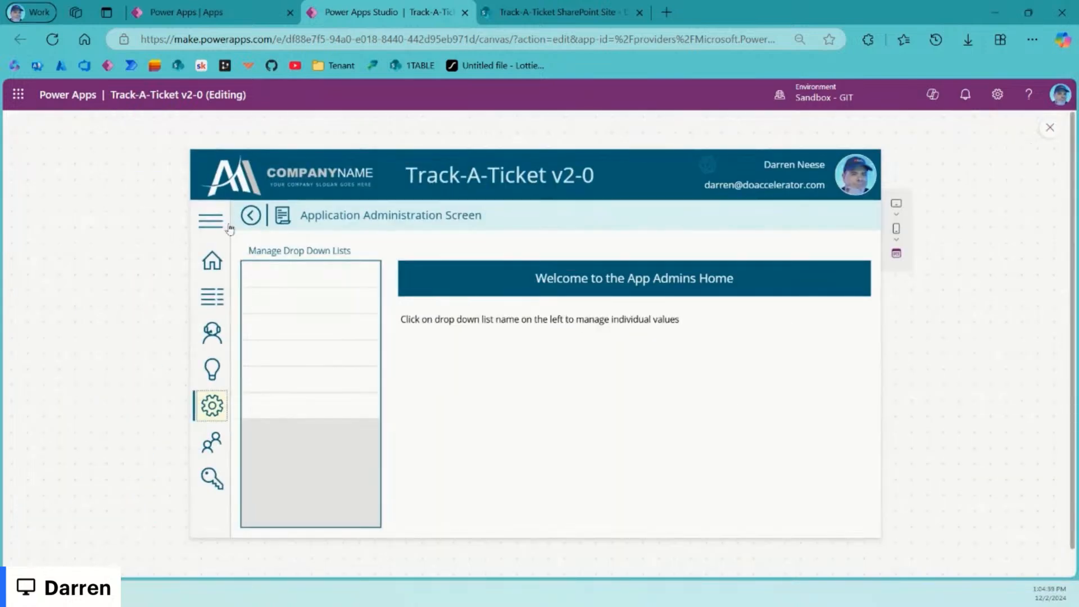
click(213, 221)
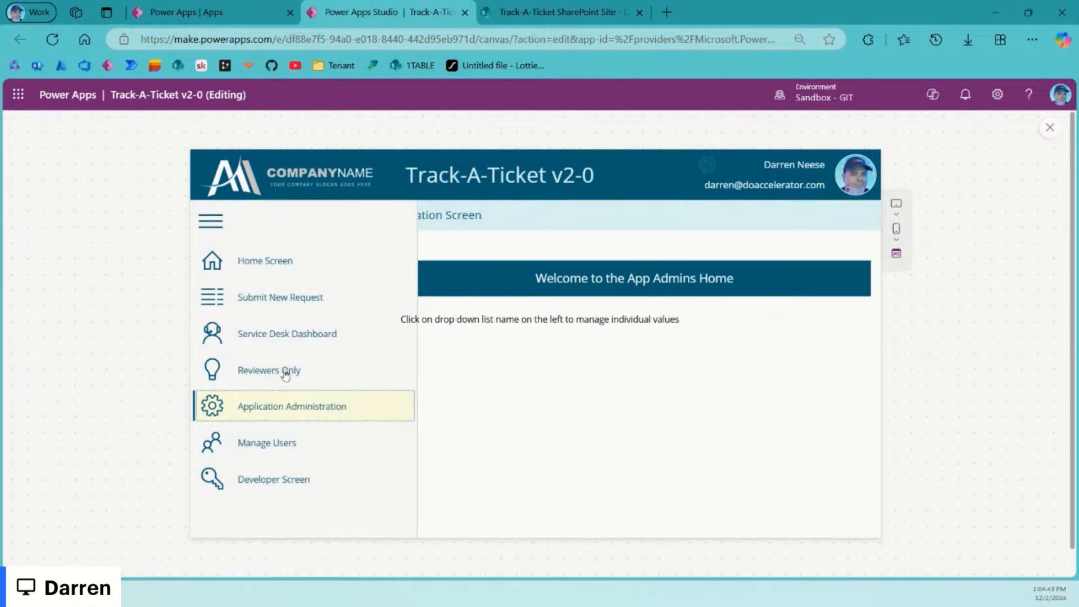
click(285, 373)
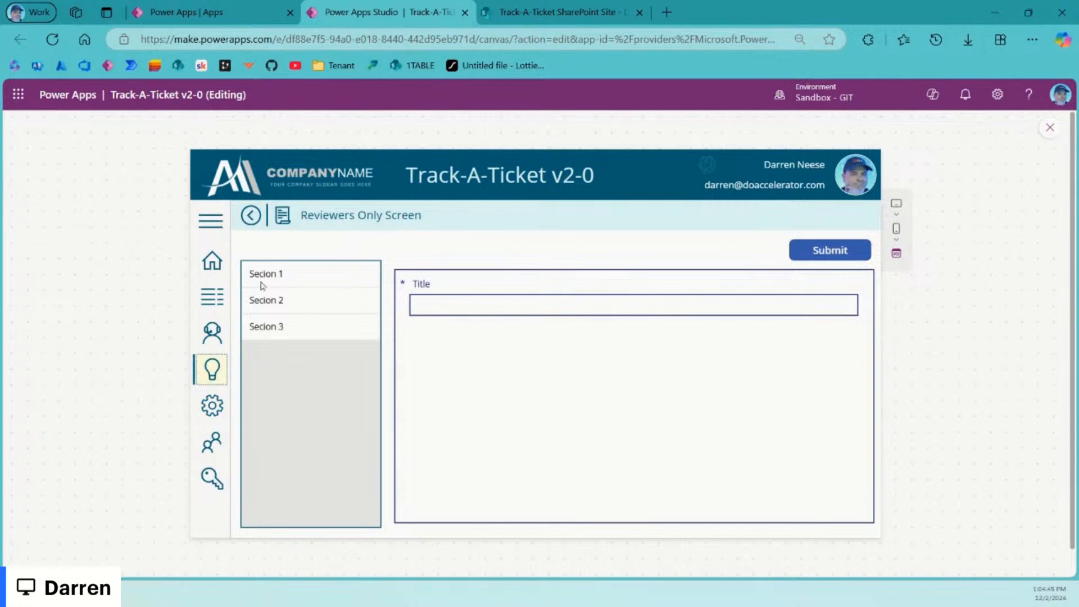
click(218, 220)
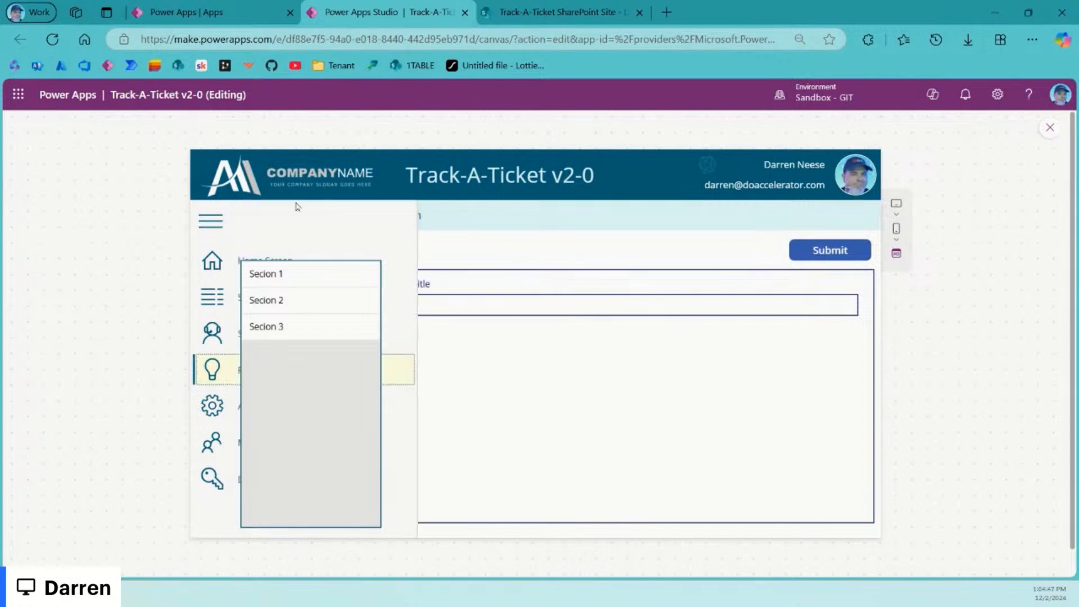
click(1050, 127)
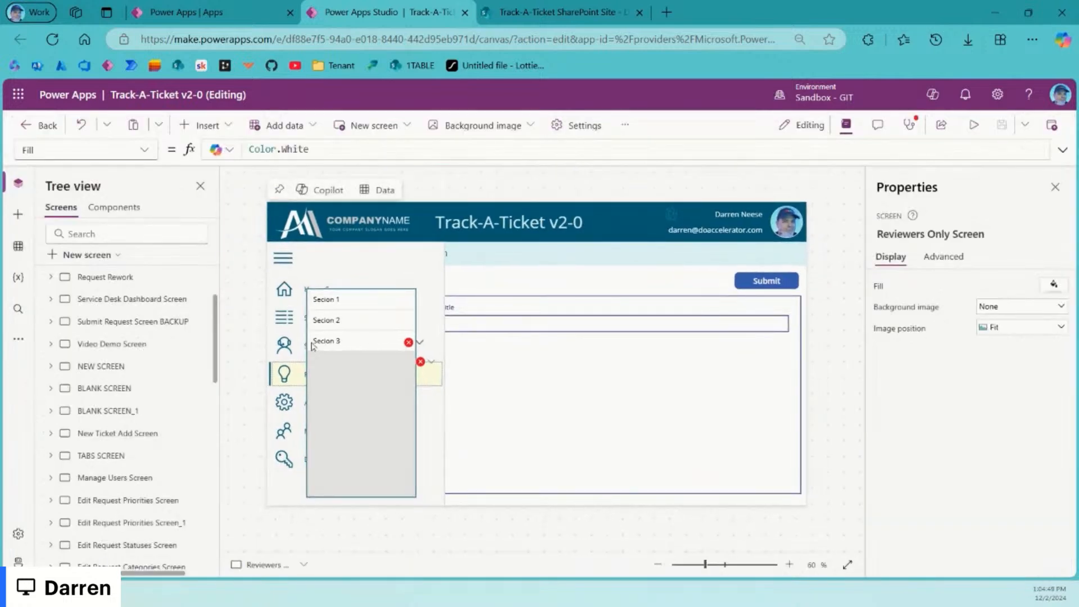
Step: Bring the side navigation component to the front on the Reviewers Only Screen and locate it in the tree
right_click(292, 261)
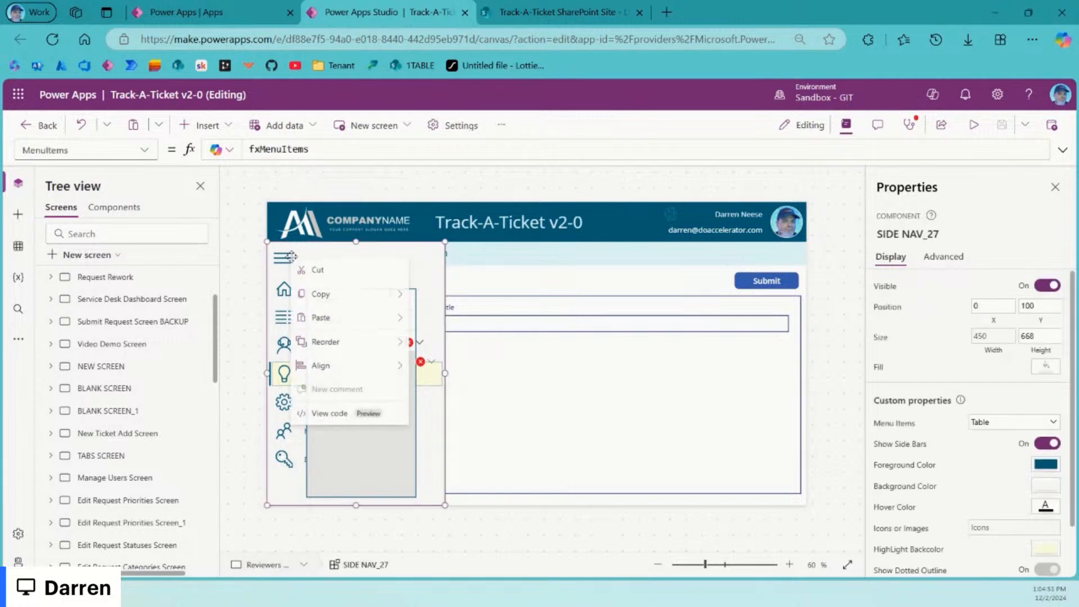
mouse_move(379, 343)
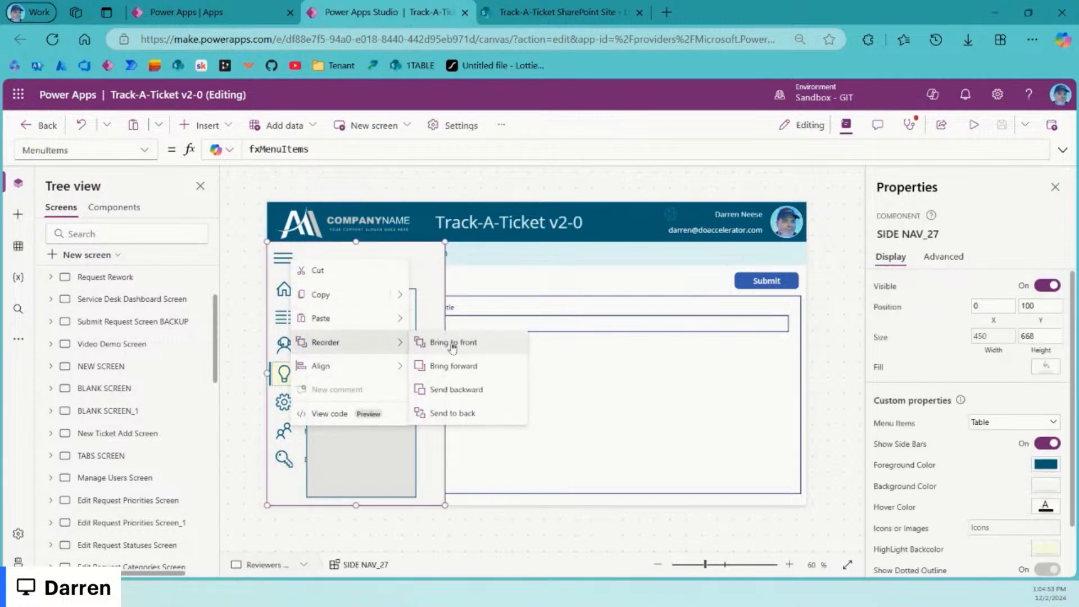
click(419, 343)
scroll(128, 413, down, 4)
scroll(129, 414, down, 5)
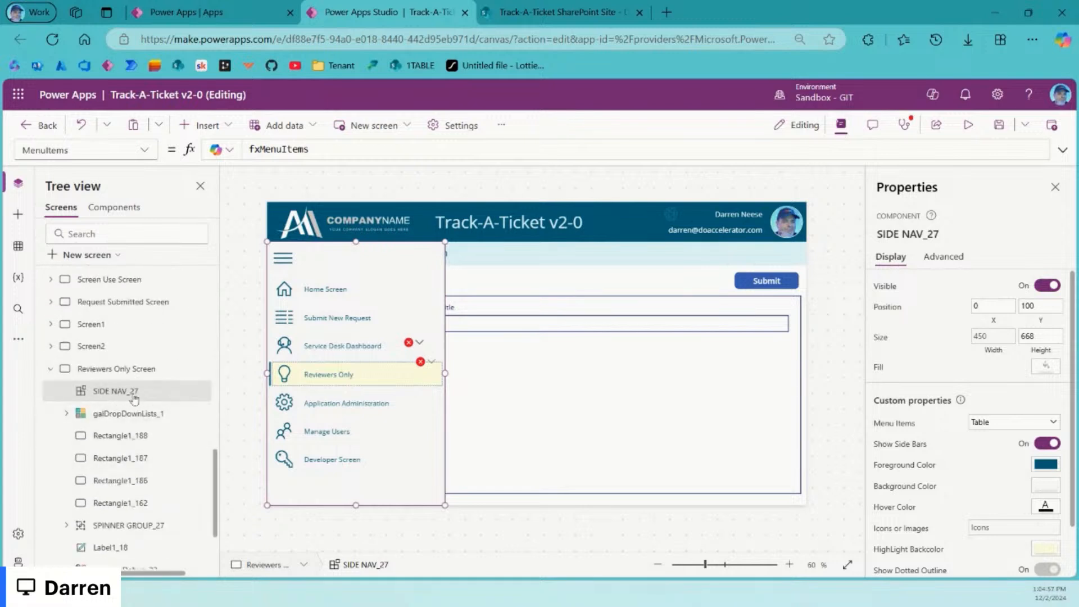
Step: Bring the spinner group to the front on the Reviewers Only Screen
right_click(150, 530)
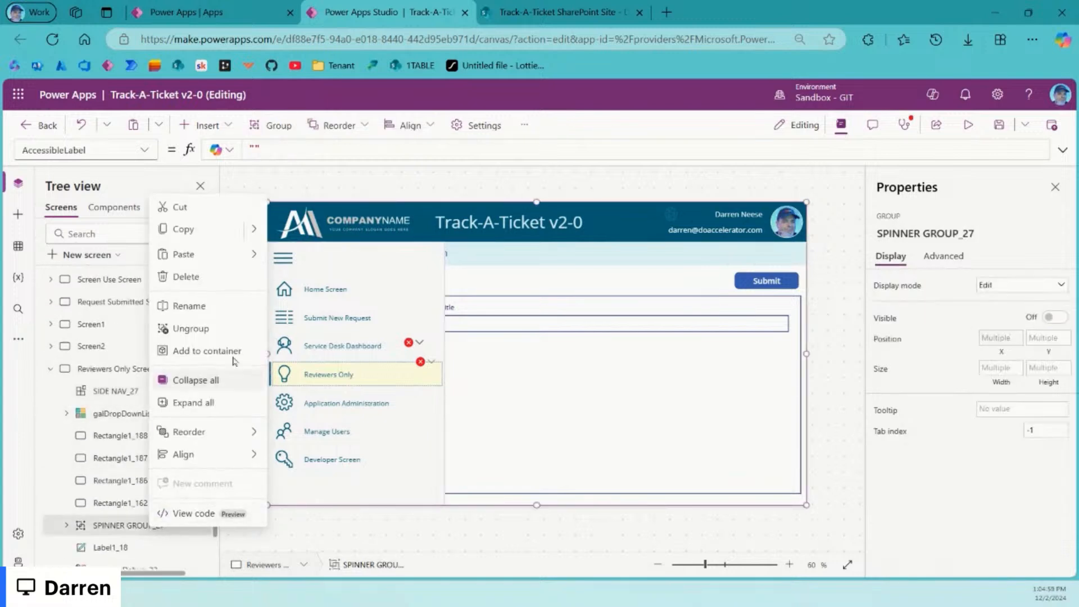
mouse_move(247, 433)
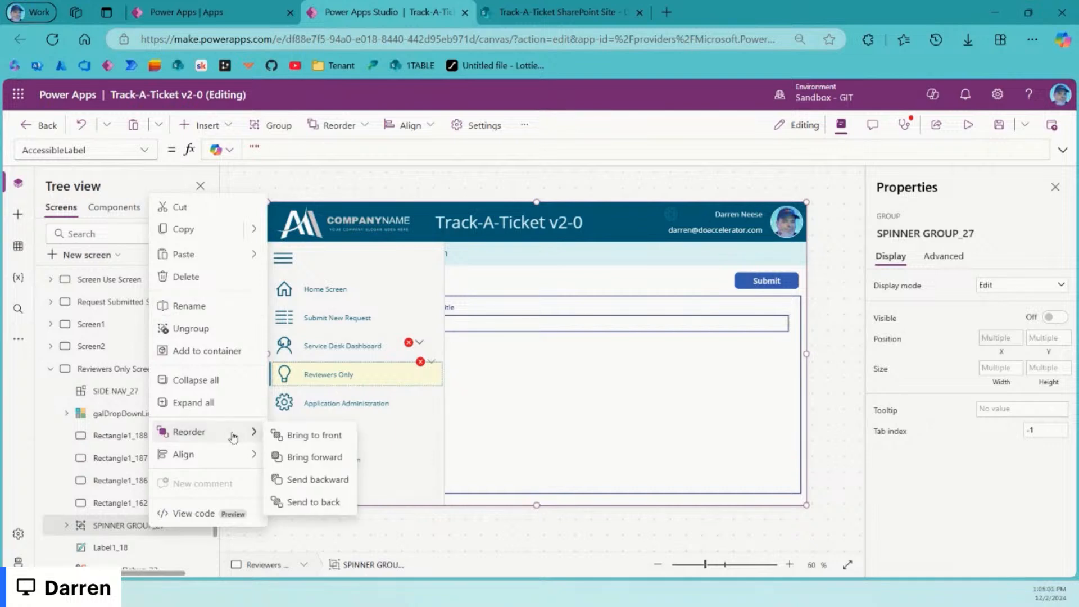
click(309, 438)
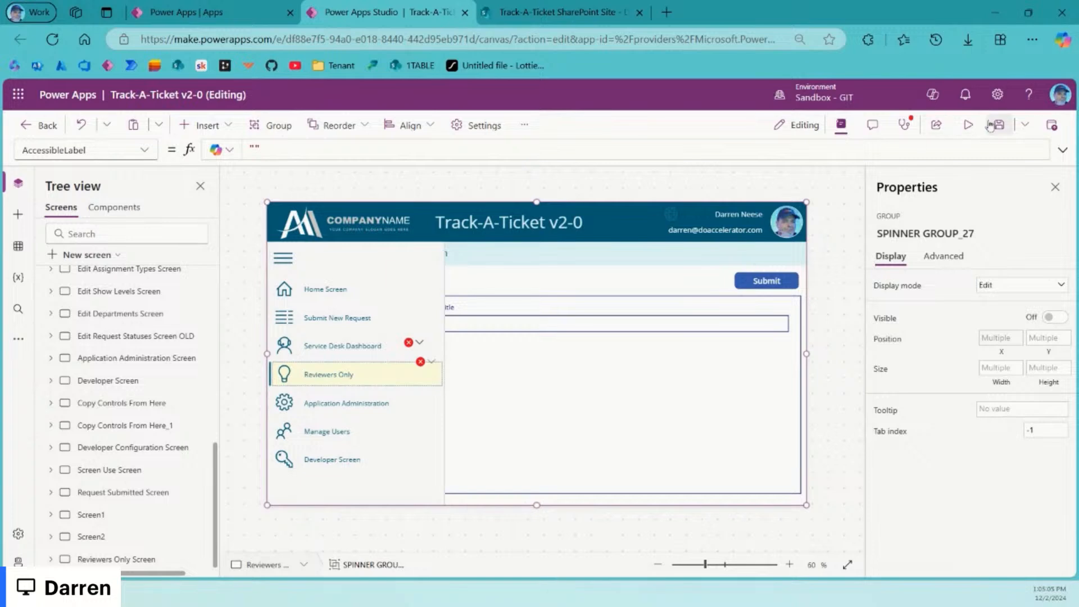
Step: Preview the app and test the side menu by navigating from Reviewers Only to Application Administration
click(968, 125)
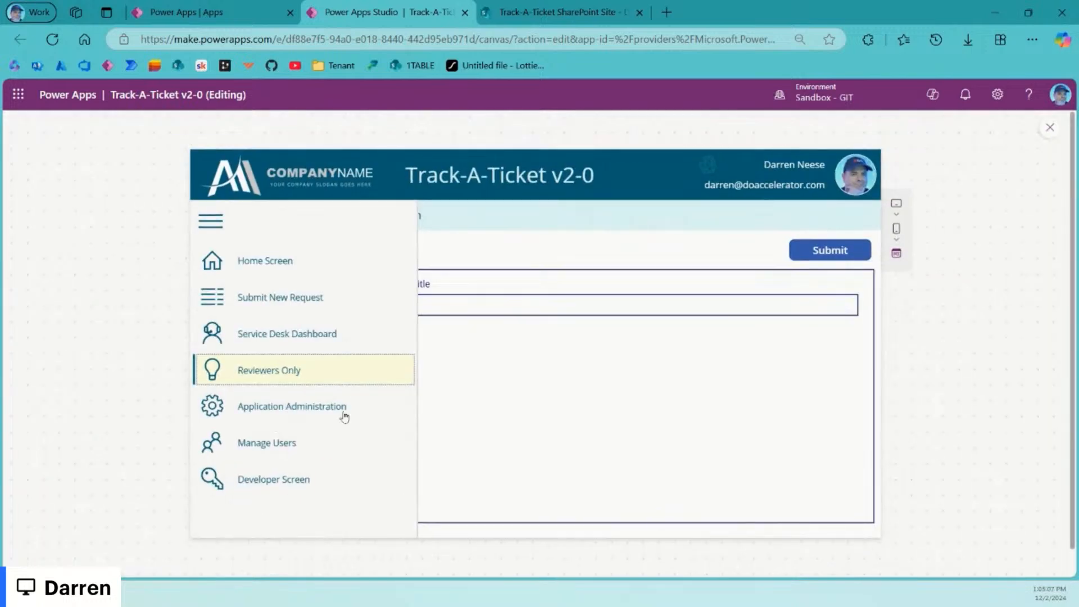
click(345, 416)
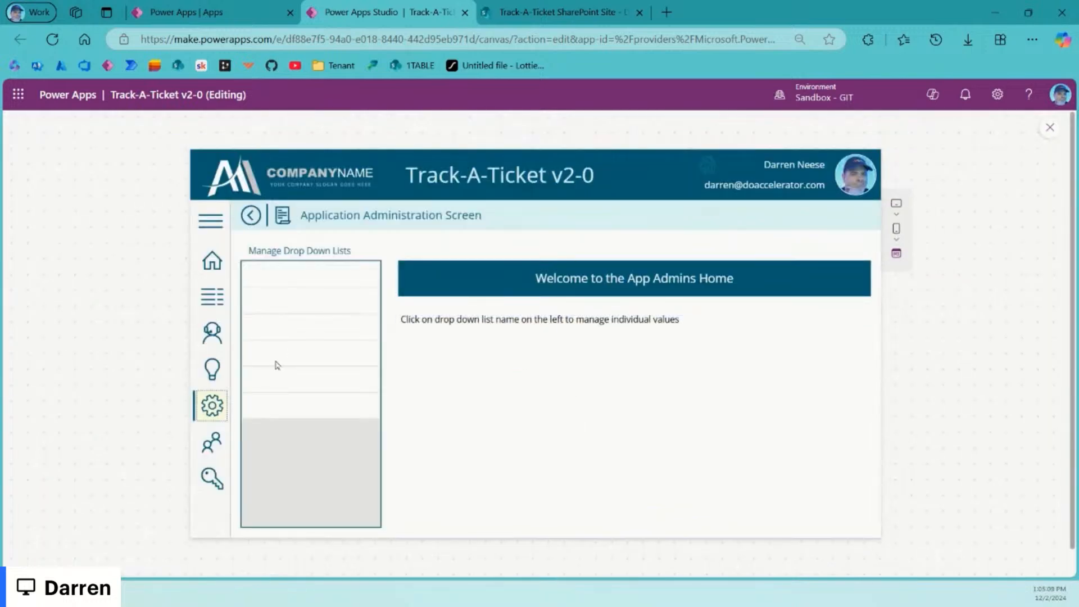
click(1050, 128)
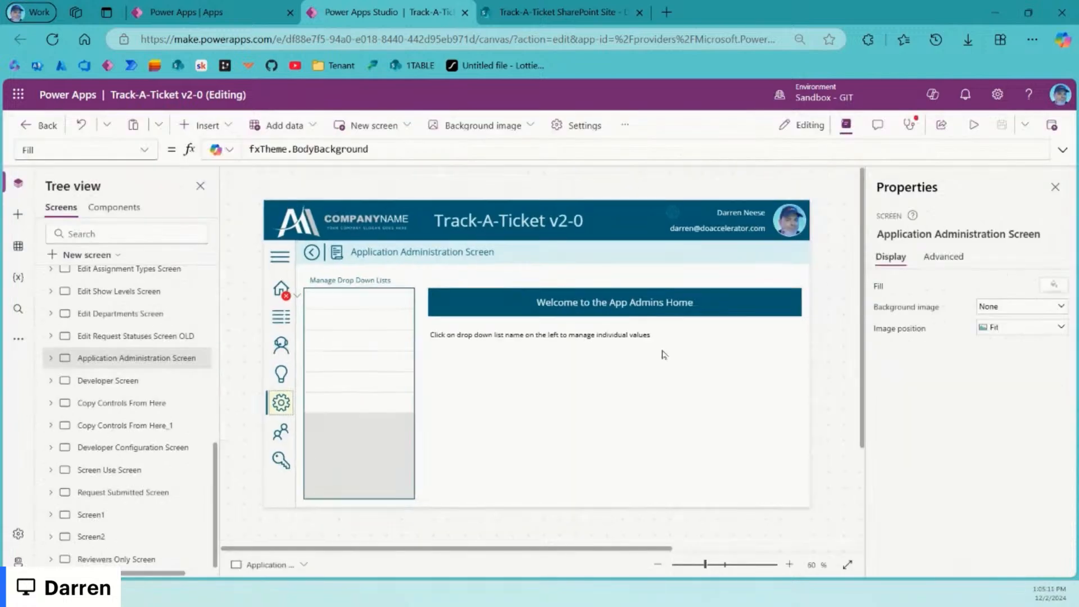
Step: Examine the Items formula of the drop-down lists gallery and the data behind fxDropDownListNames
click(361, 367)
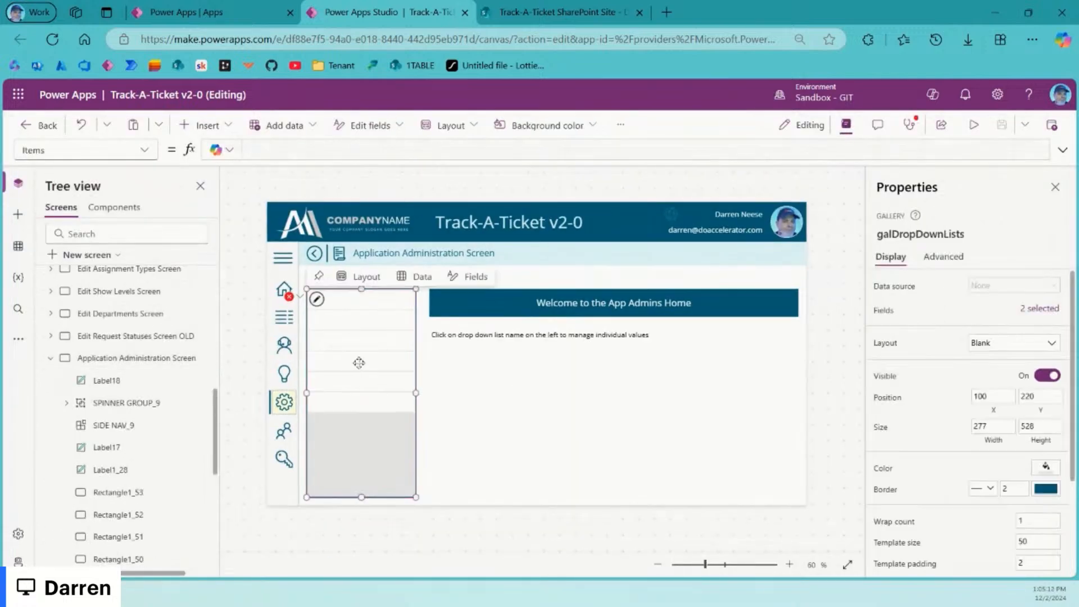
double_click(344, 150)
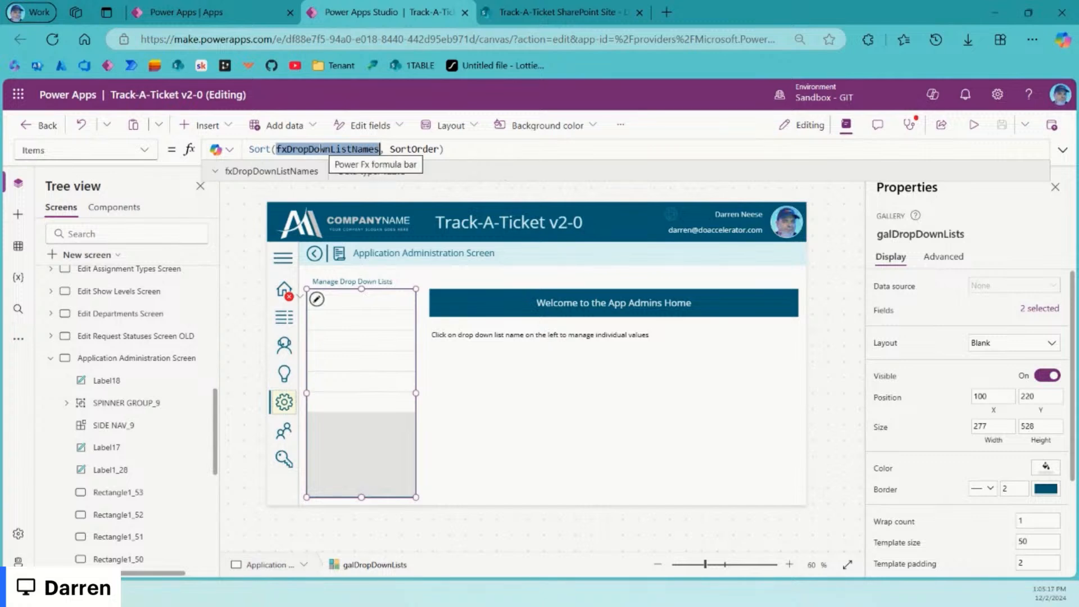
click(215, 172)
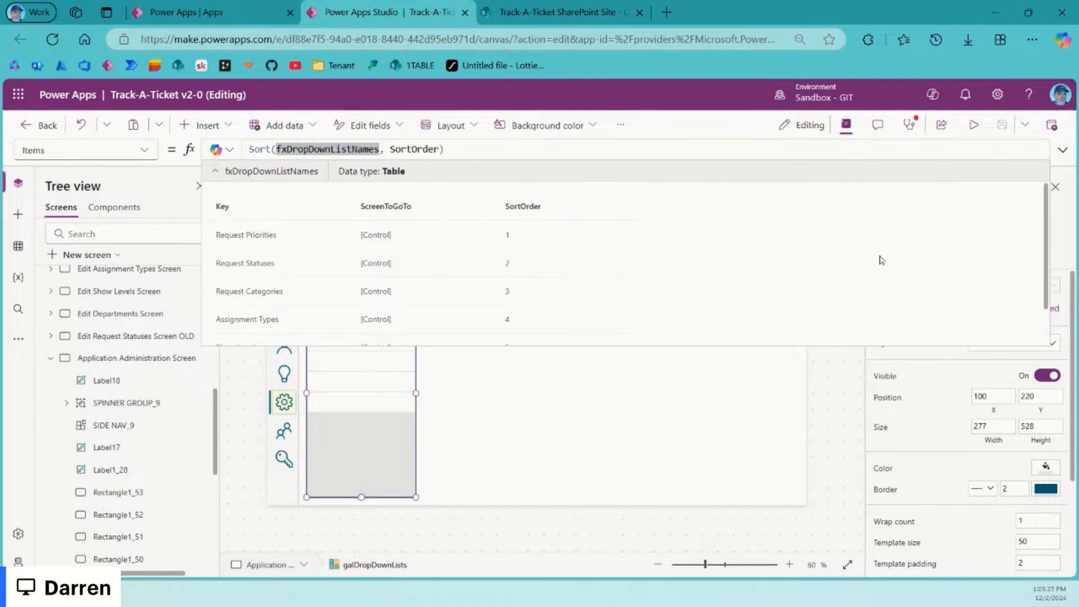
click(1062, 150)
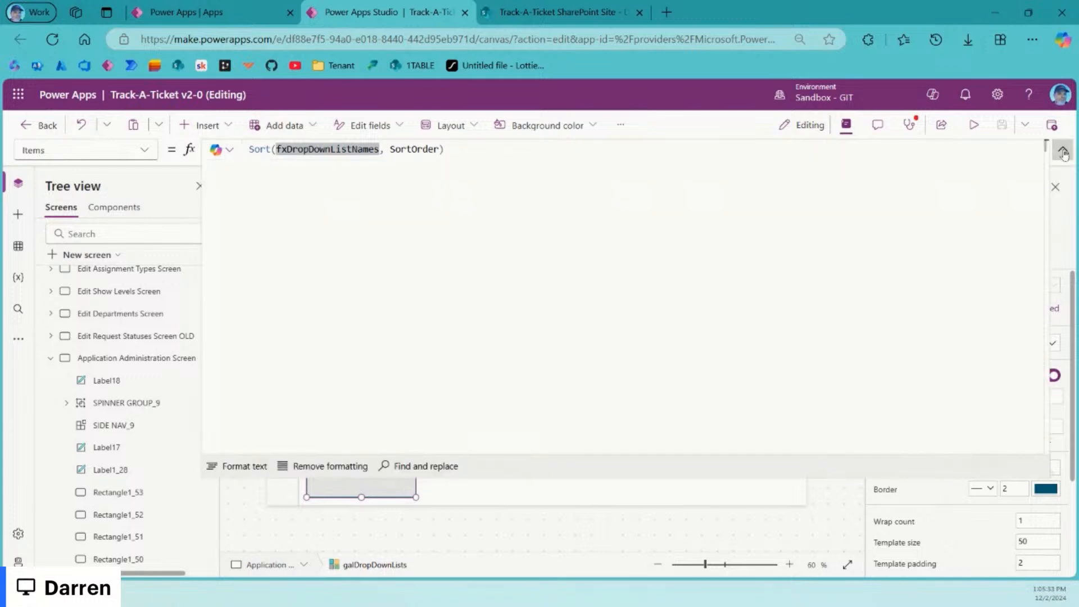
click(1062, 150)
Step: Check the gallery's field options for Label2_16, keeping ThisItem.Title selected
click(1038, 309)
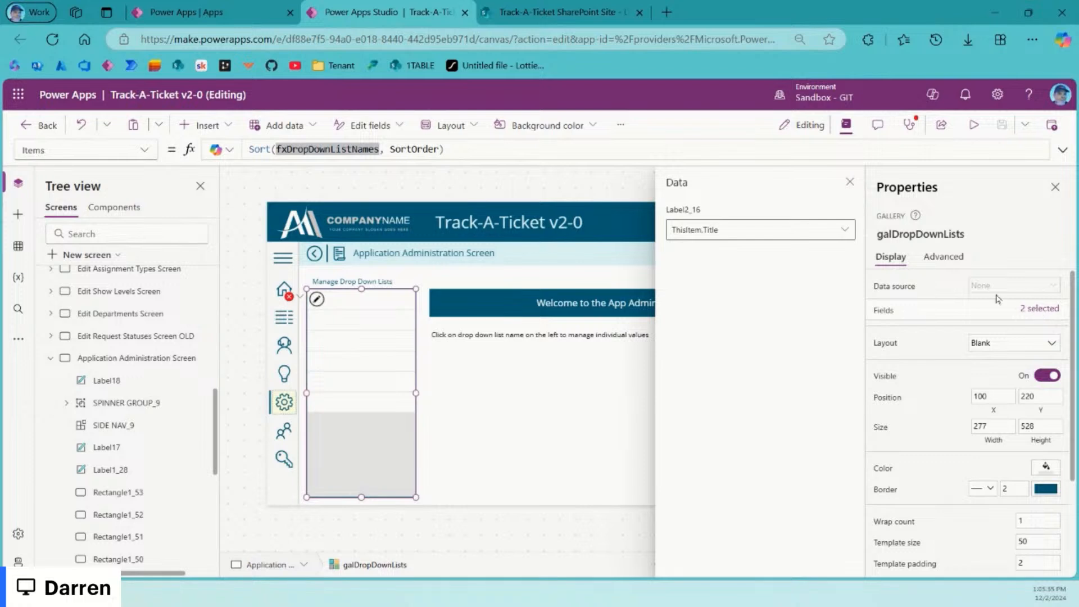
click(843, 234)
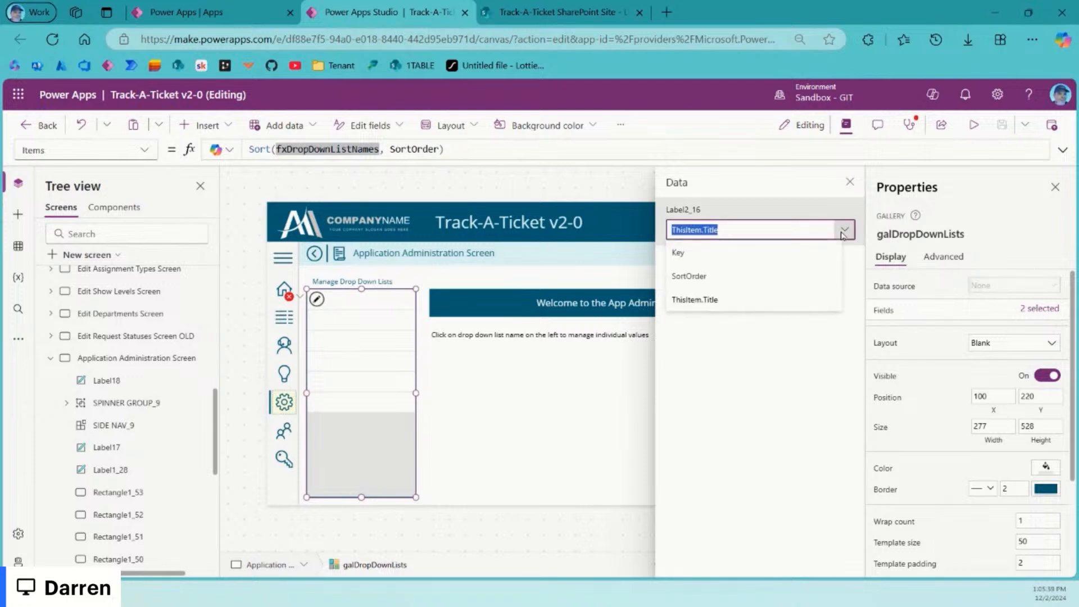
click(770, 299)
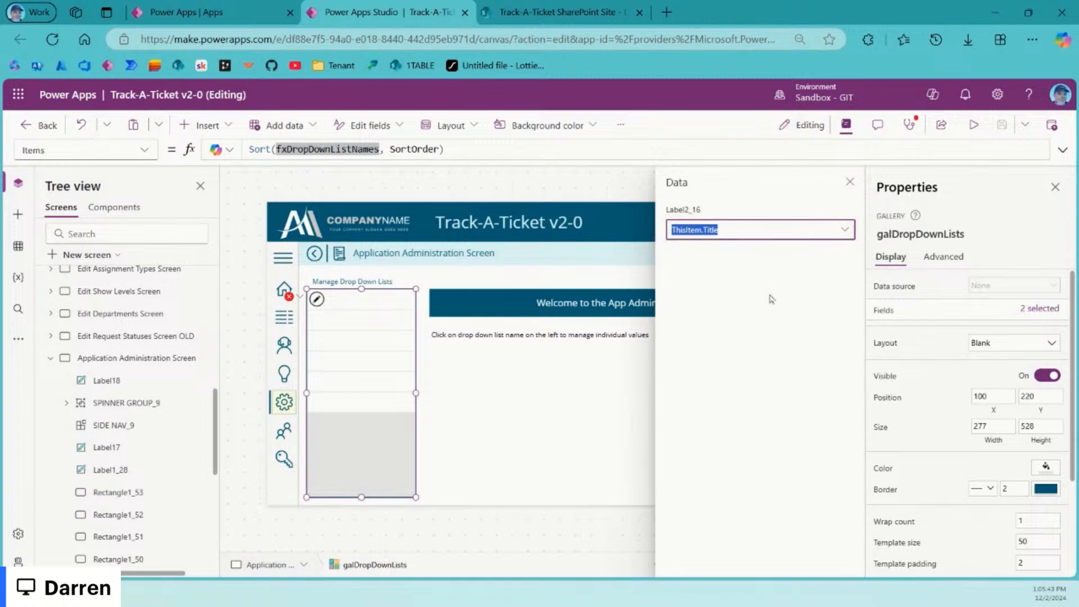
click(849, 183)
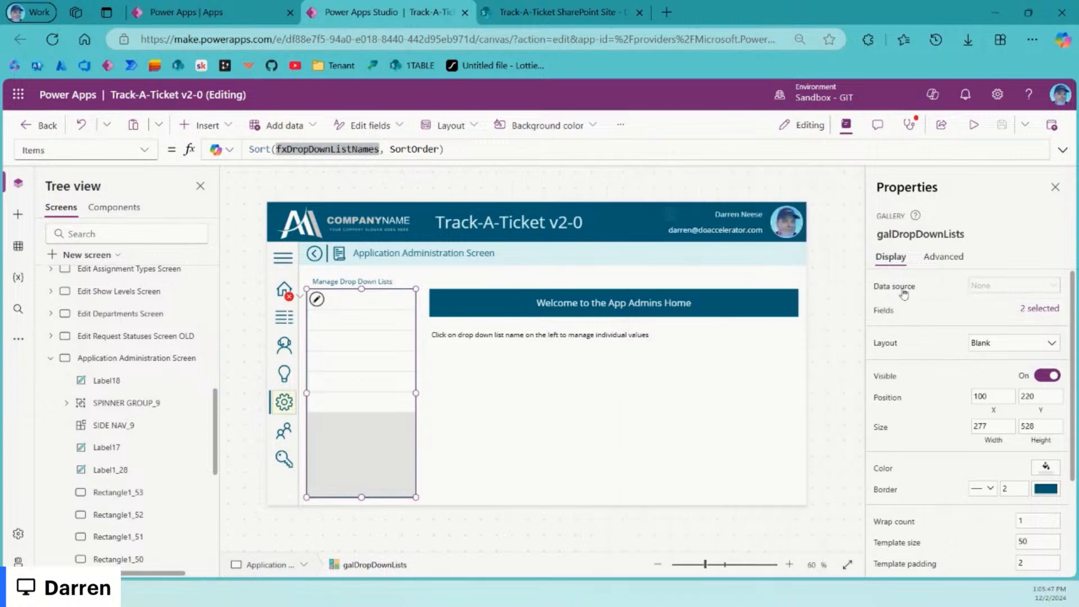
Step: Review the columns and all rows of the fxDropDownListNames table used in the gallery's Items formula
double_click(340, 149)
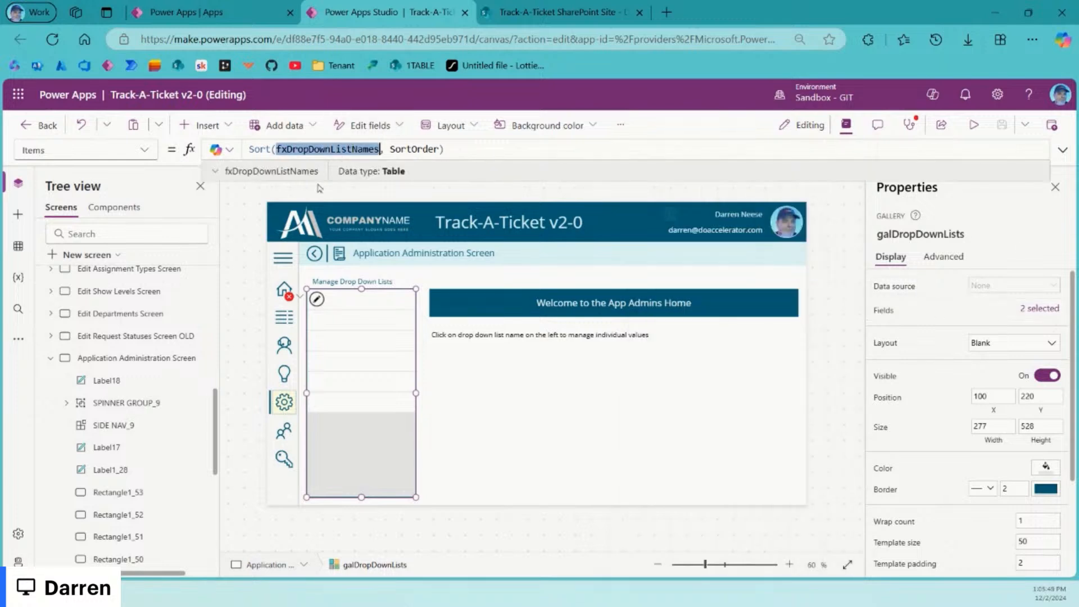
click(215, 172)
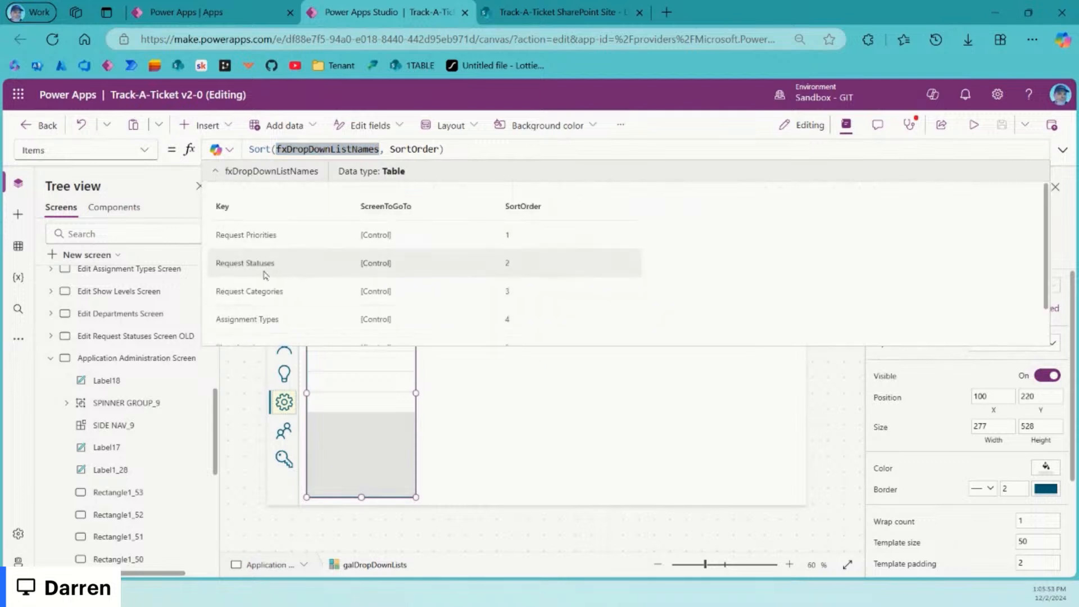
scroll(264, 270, down, 1)
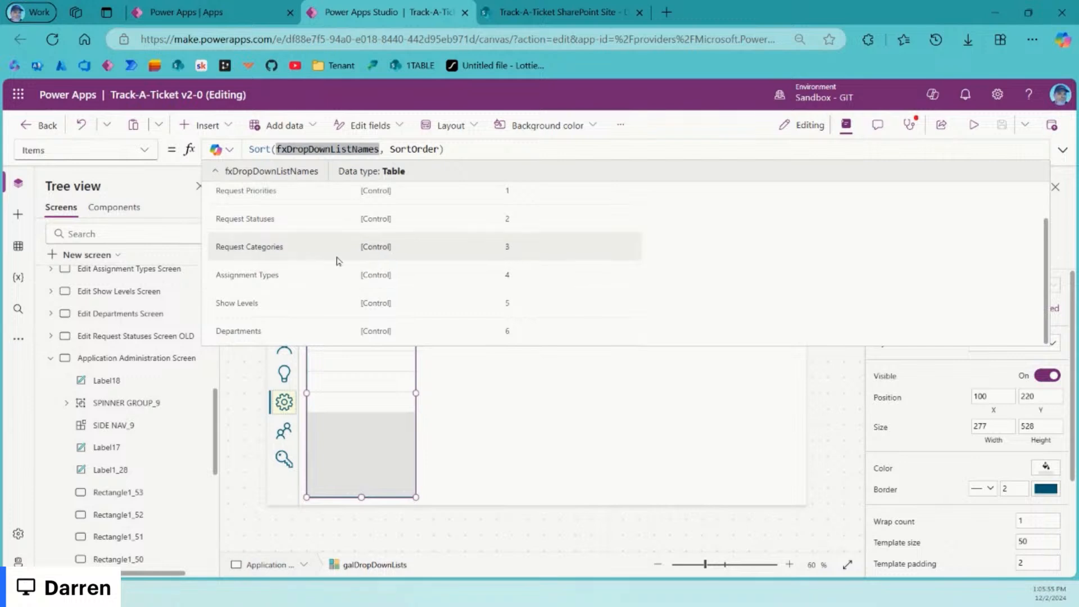
scroll(337, 261, up, 1)
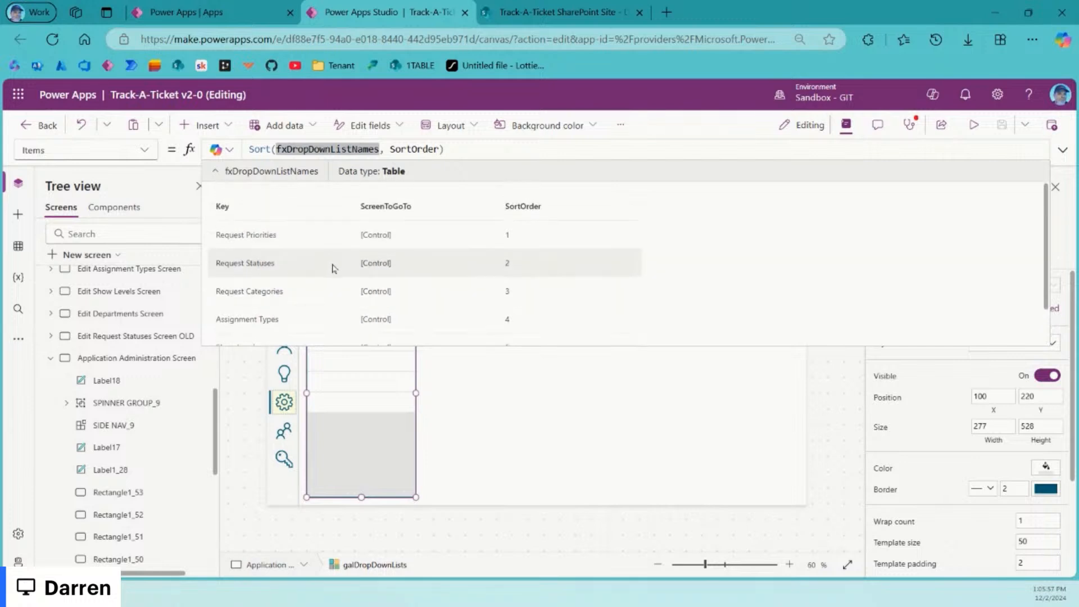
Step: Search the App's Formulas for fxDropDownListNames and examine the field names in its definition
double_click(344, 148)
key(ctrl+c)
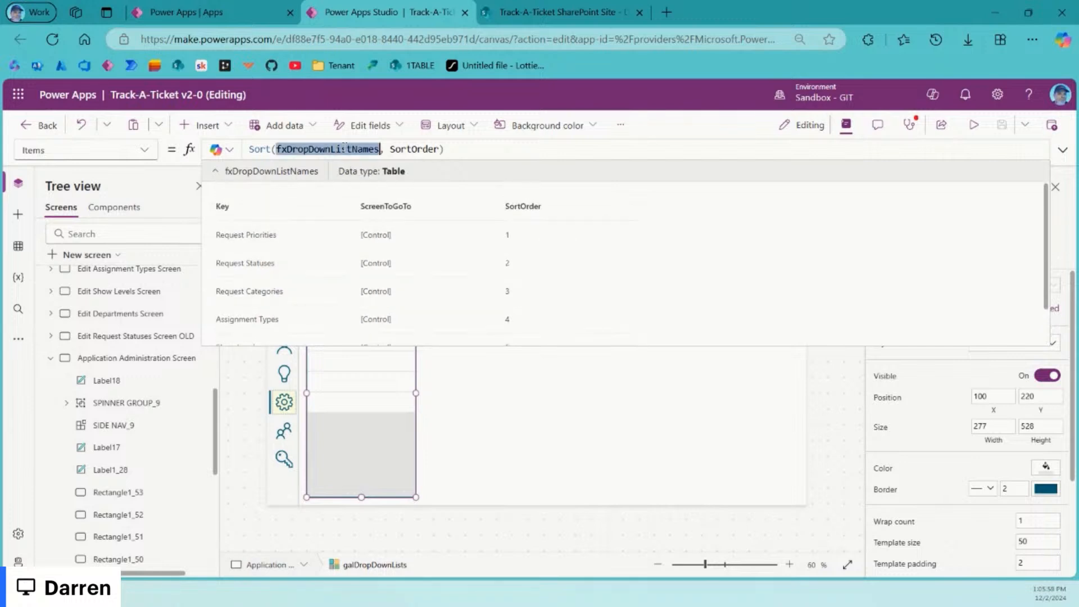
scroll(113, 326, up, 10)
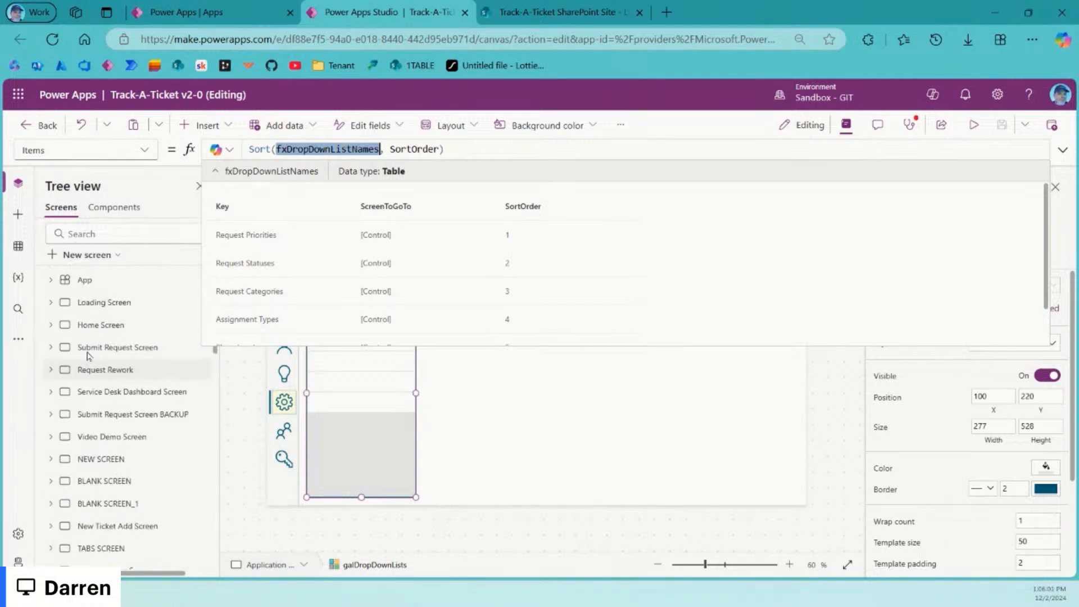
click(84, 280)
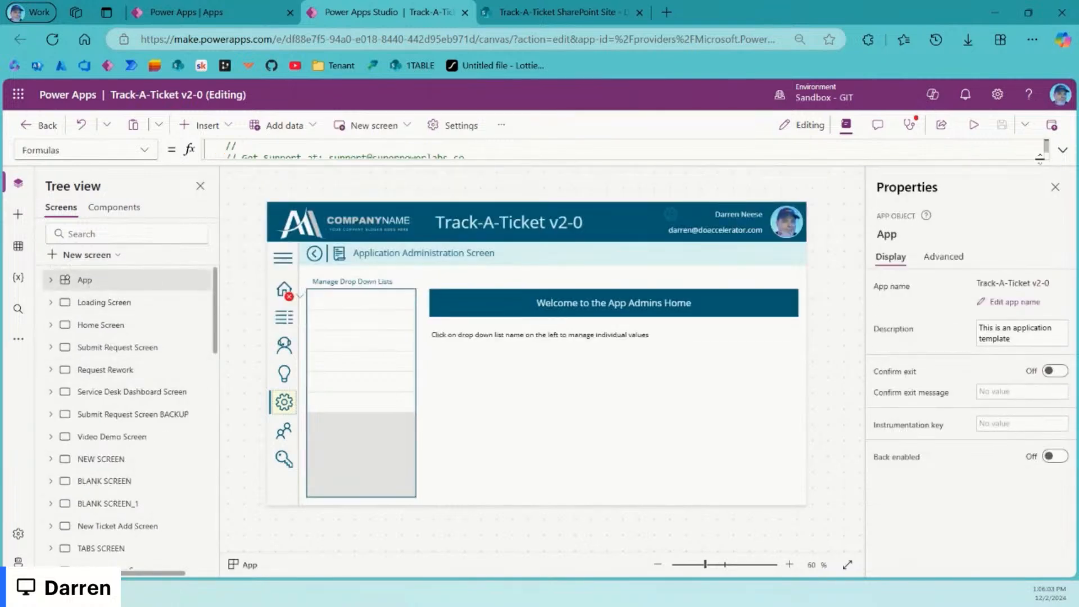
click(1062, 150)
click(720, 234)
key(ctrl+f)
key(ctrl+v)
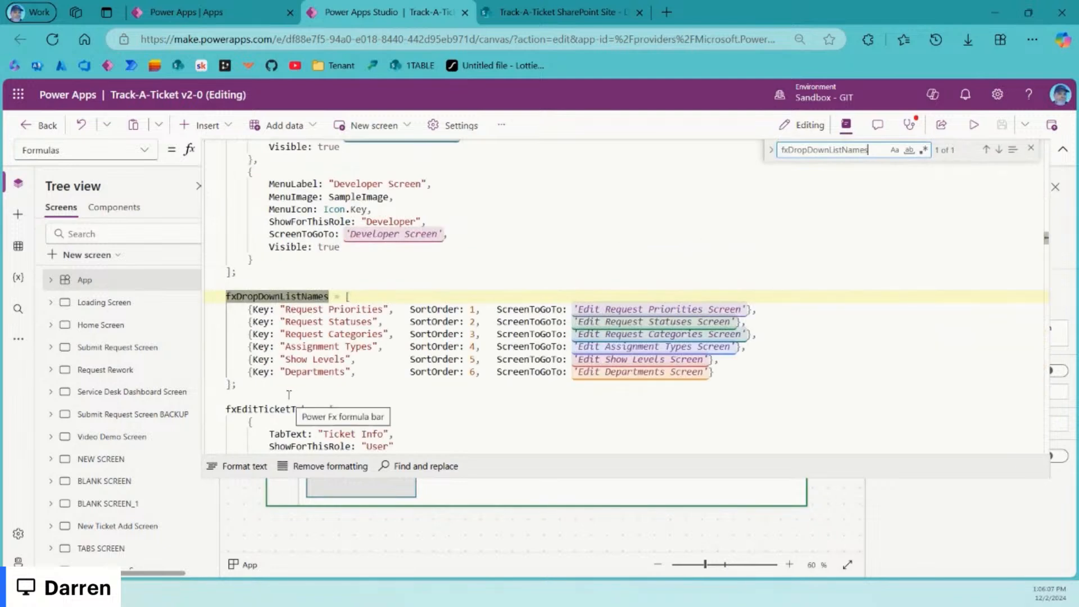
click(427, 383)
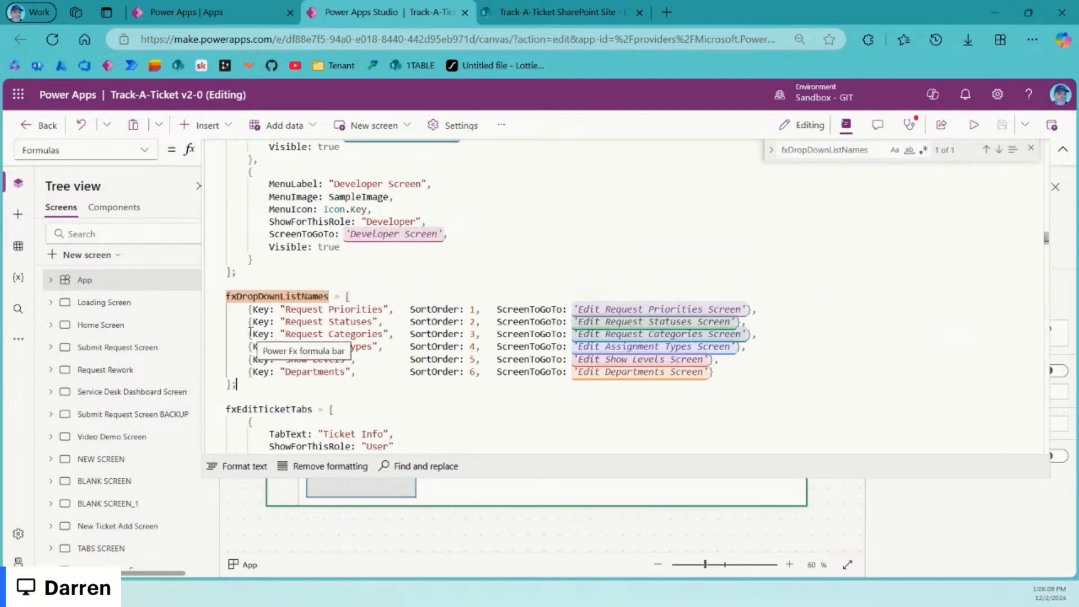
double_click(259, 308)
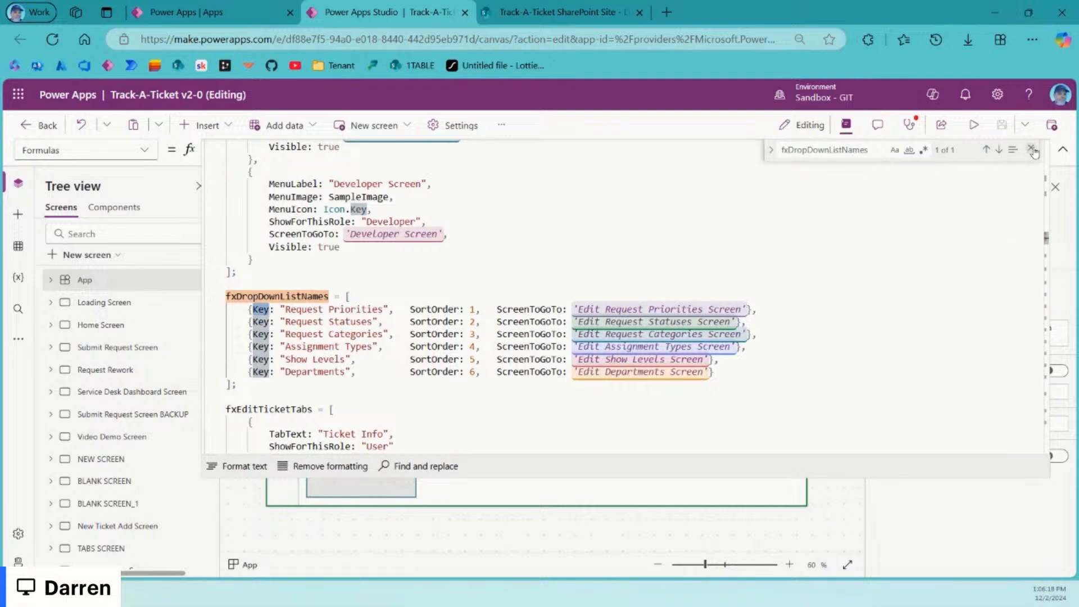
key(Escape)
click(1061, 151)
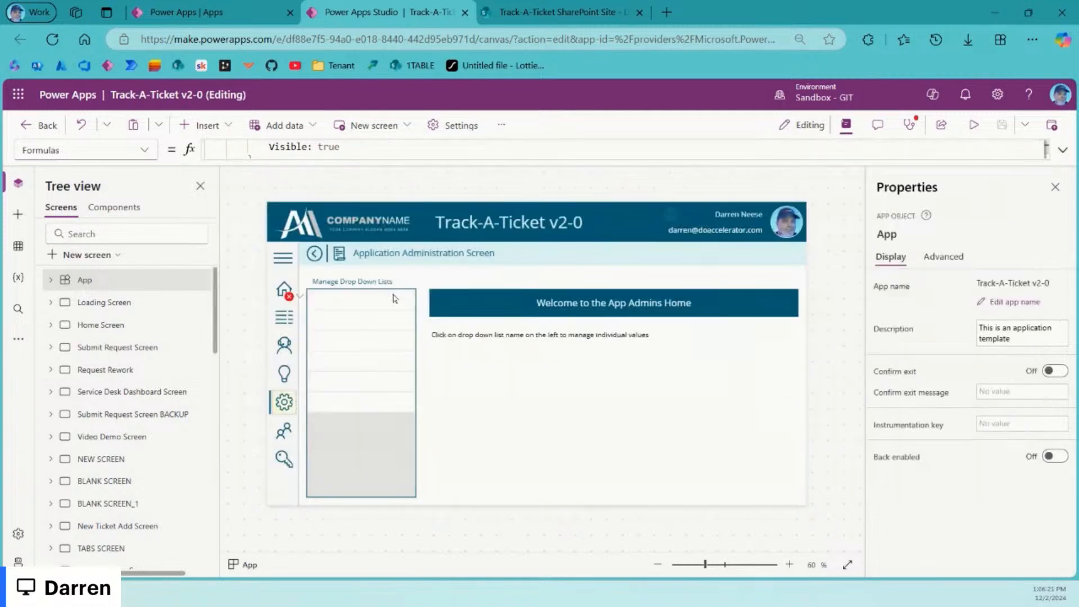
Step: Try replacing Title in the Text formula of the gallery's Label2_16 with one of the available ThisItem fields
click(358, 369)
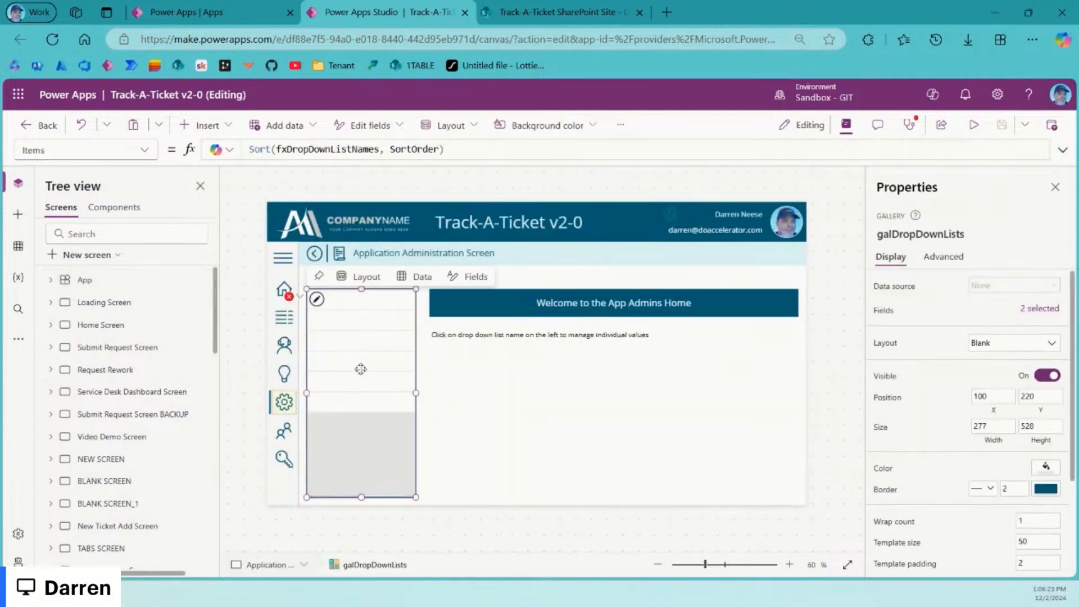
click(299, 297)
click(322, 316)
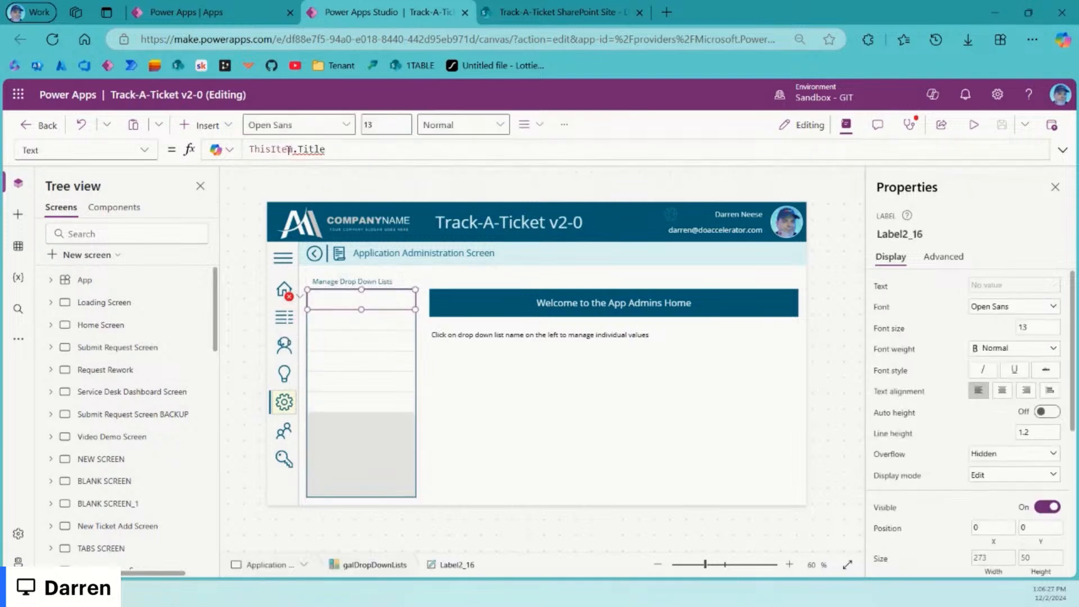
double_click(310, 149)
key(BackSpace)
key(BackSpace)
text(.)
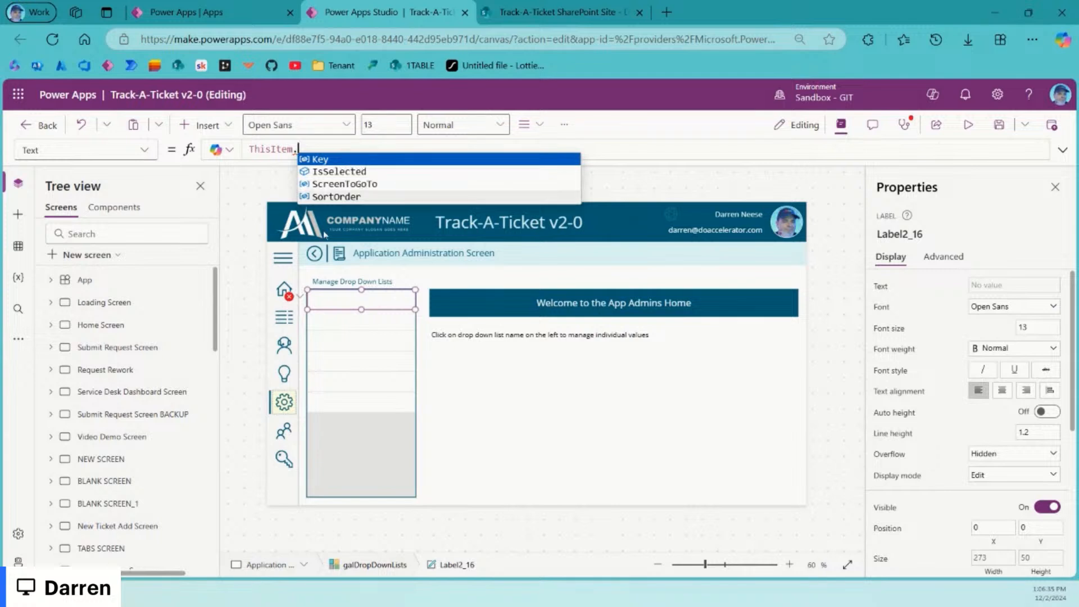
click(293, 297)
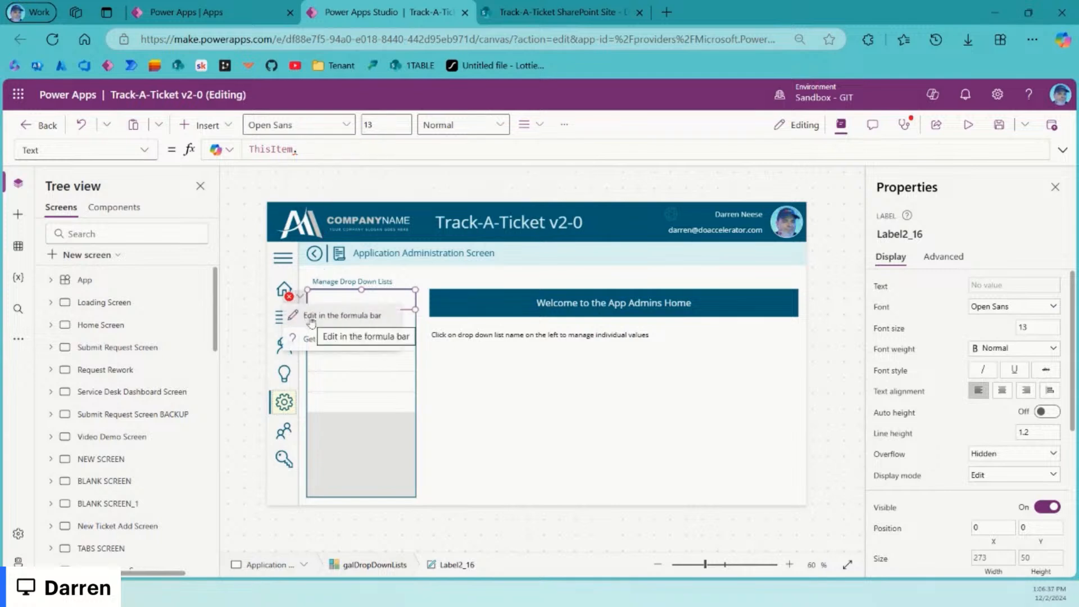
double_click(311, 149)
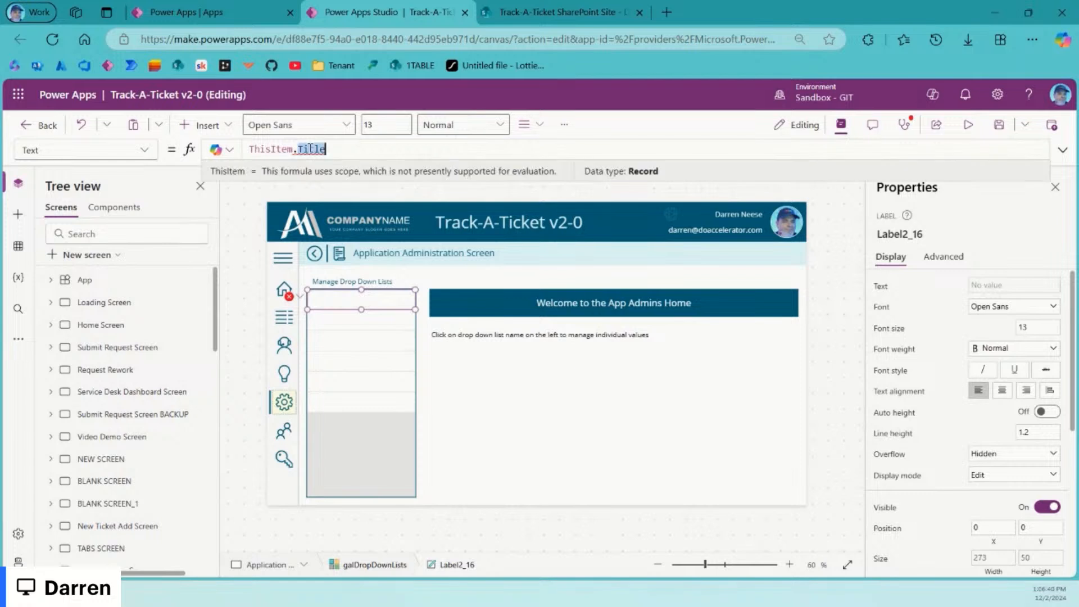
Step: Search the App's Formulas for "Key:" to reach the fxDropDownListNames records
click(115, 280)
click(1062, 150)
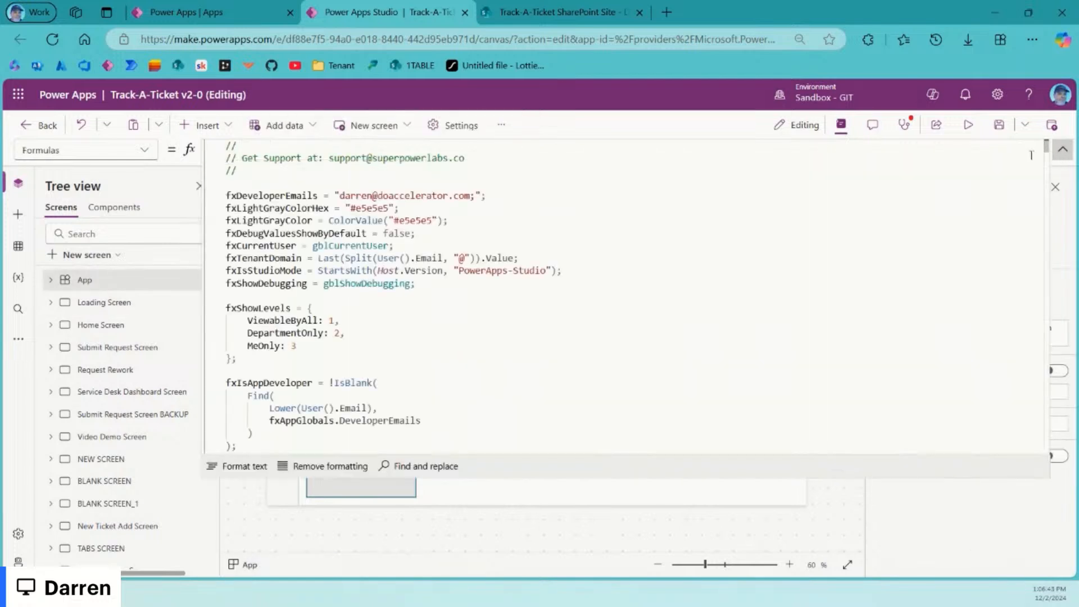
click(585, 223)
key(ctrl+f)
text(K)
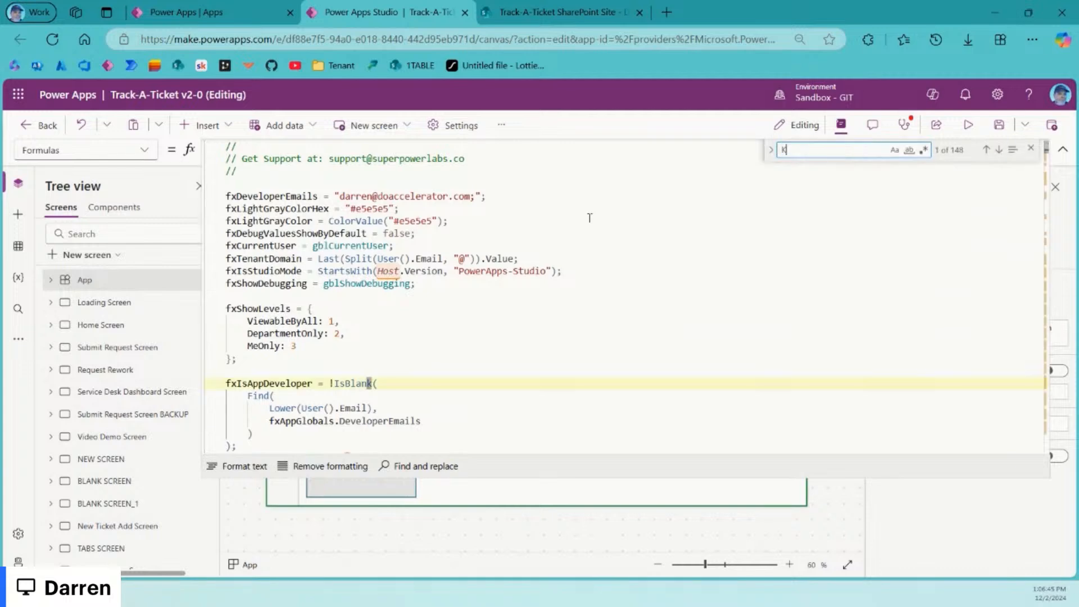
text(ey:)
key(Return)
key(Return)
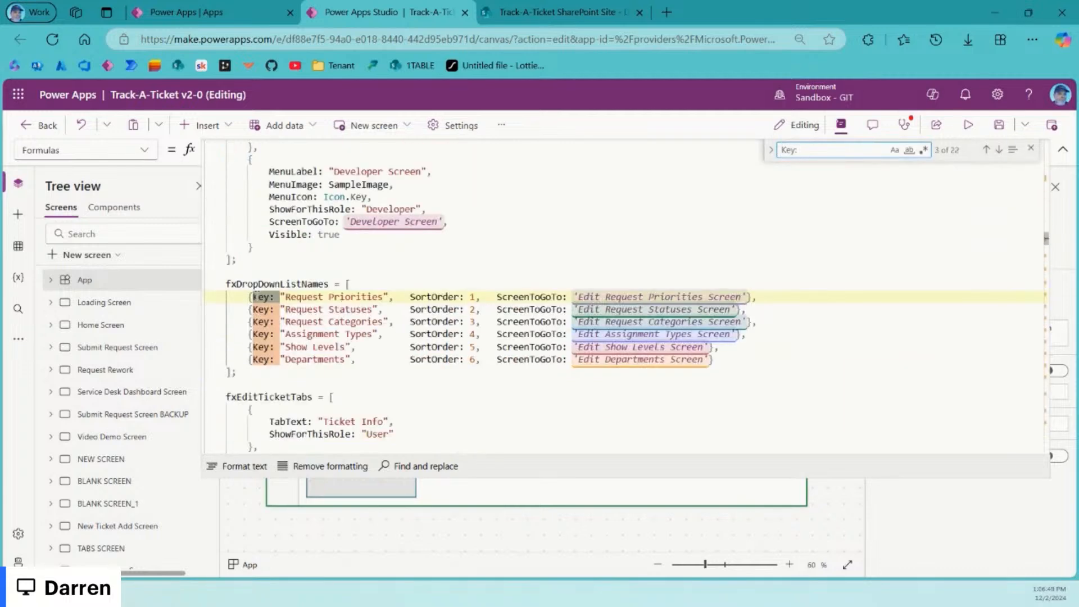
Step: Rename the Key field to Title in all six records of the fxDropDownListNames formula
double_click(262, 297)
text(Title)
double_click(262, 310)
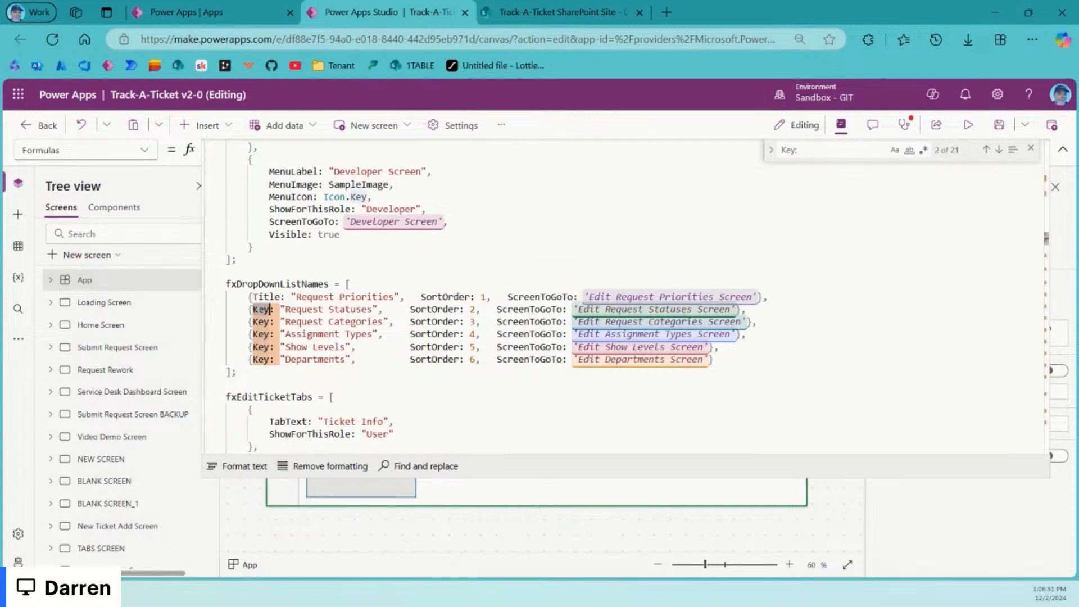
text(Title)
double_click(262, 322)
text(Title)
double_click(262, 334)
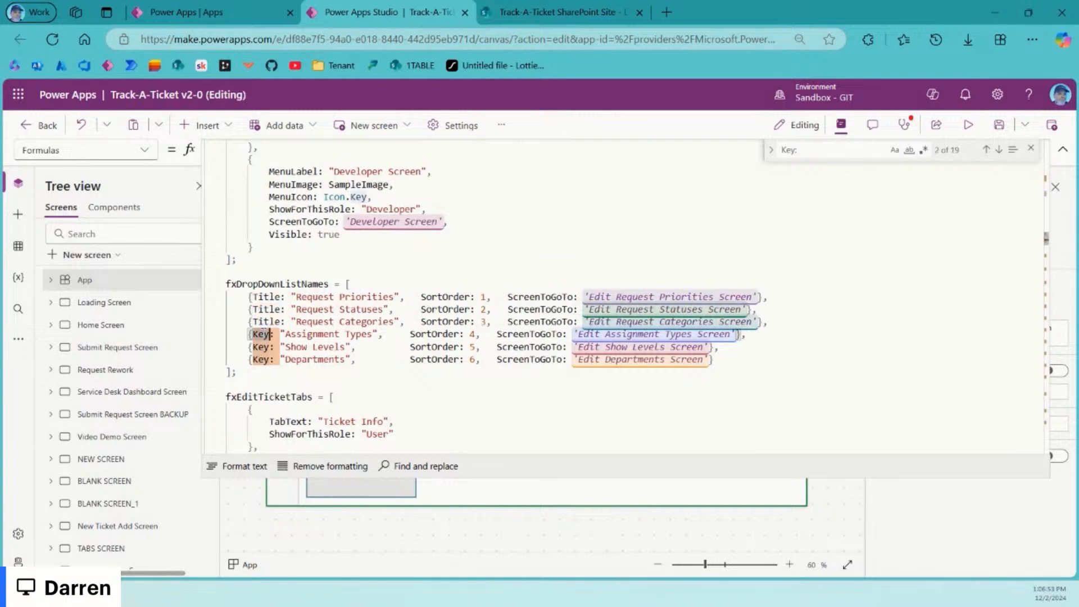
text(Title)
double_click(262, 346)
text(Title)
double_click(262, 360)
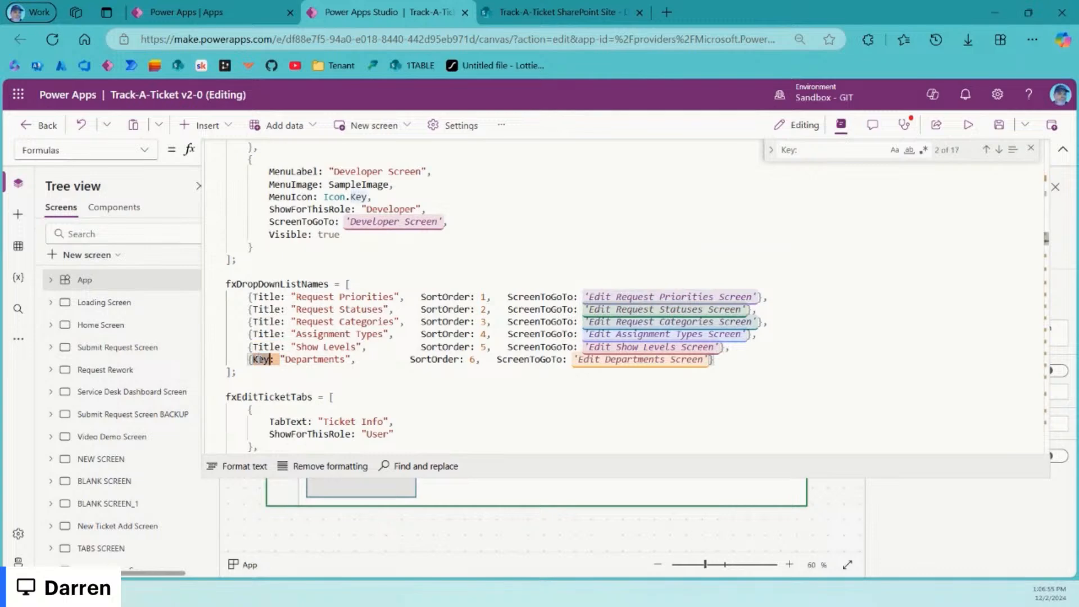
text(Title)
click(1033, 150)
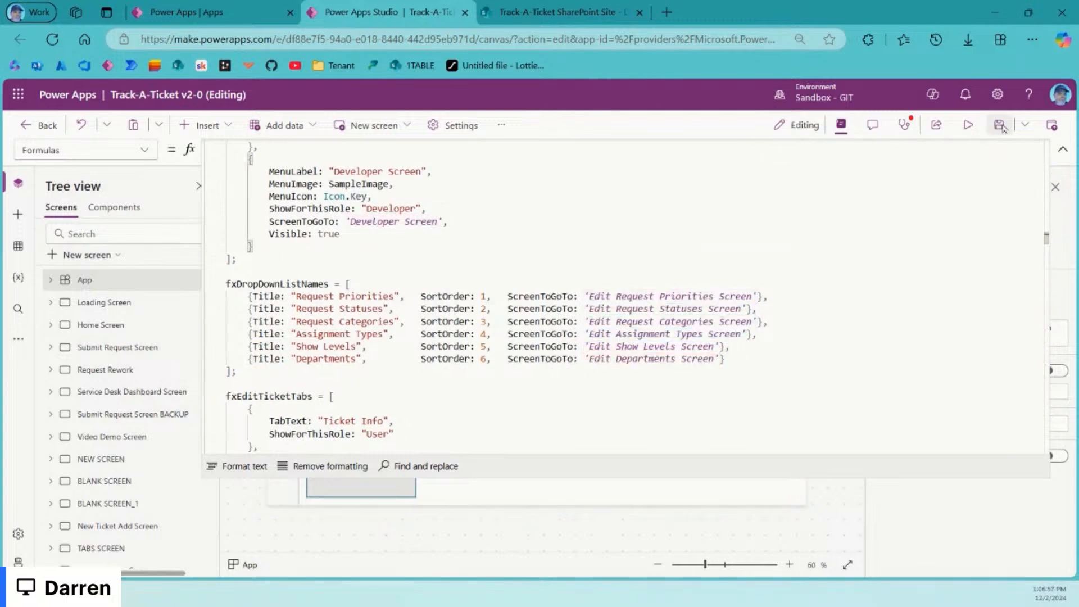
Step: Preview the app and test opening Request Priorities from the drop-down lists gallery
click(968, 125)
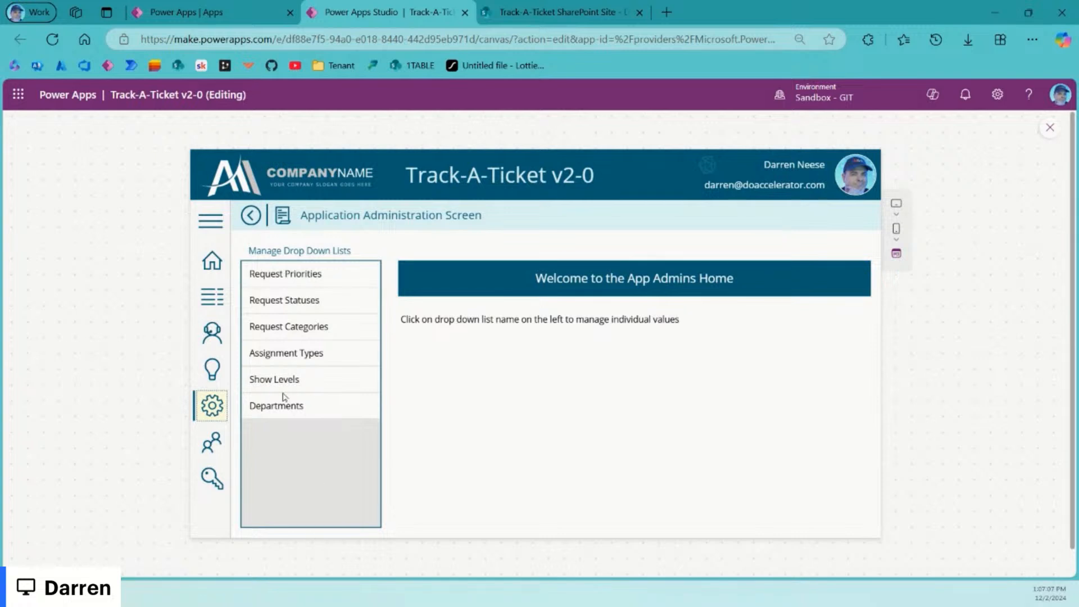
drag(256, 273, 350, 271)
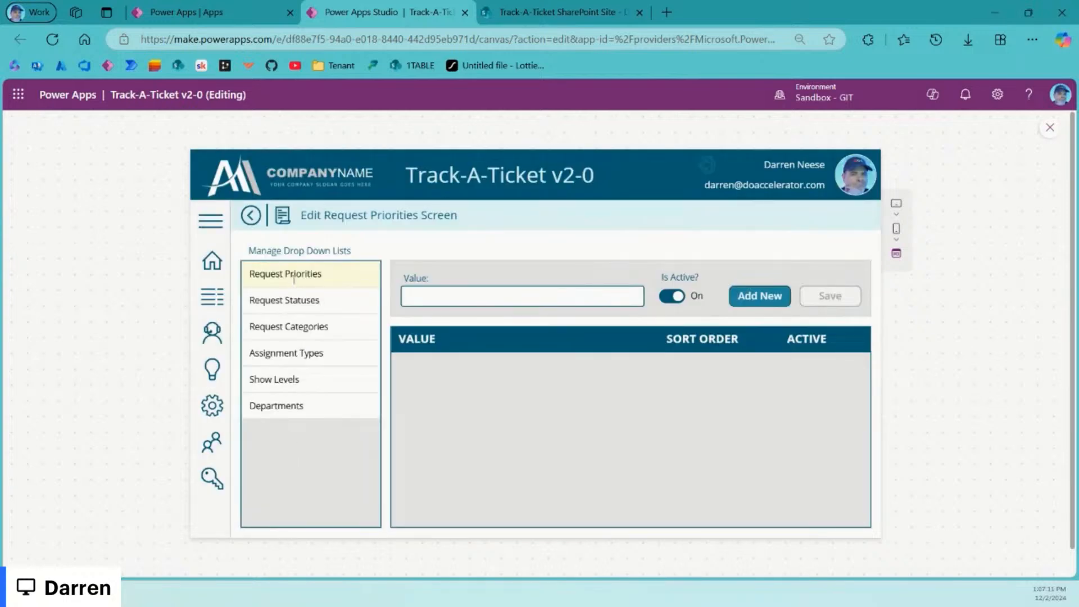
click(1050, 127)
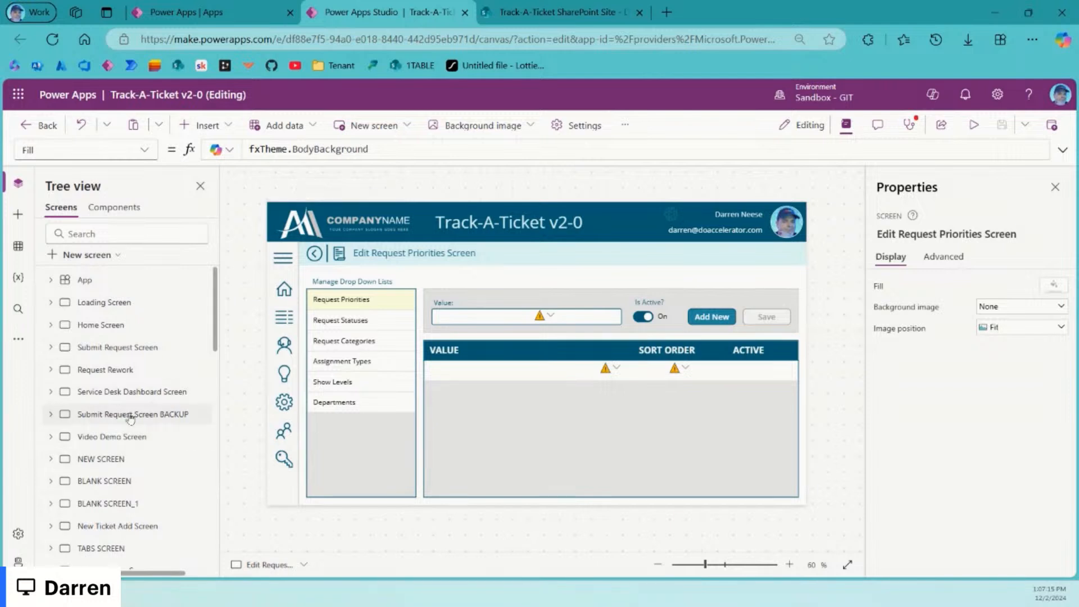
Step: Return to the Application Administration Screen through the app's expanded side menu
scroll(130, 419, down, 11)
scroll(140, 396, up, 3)
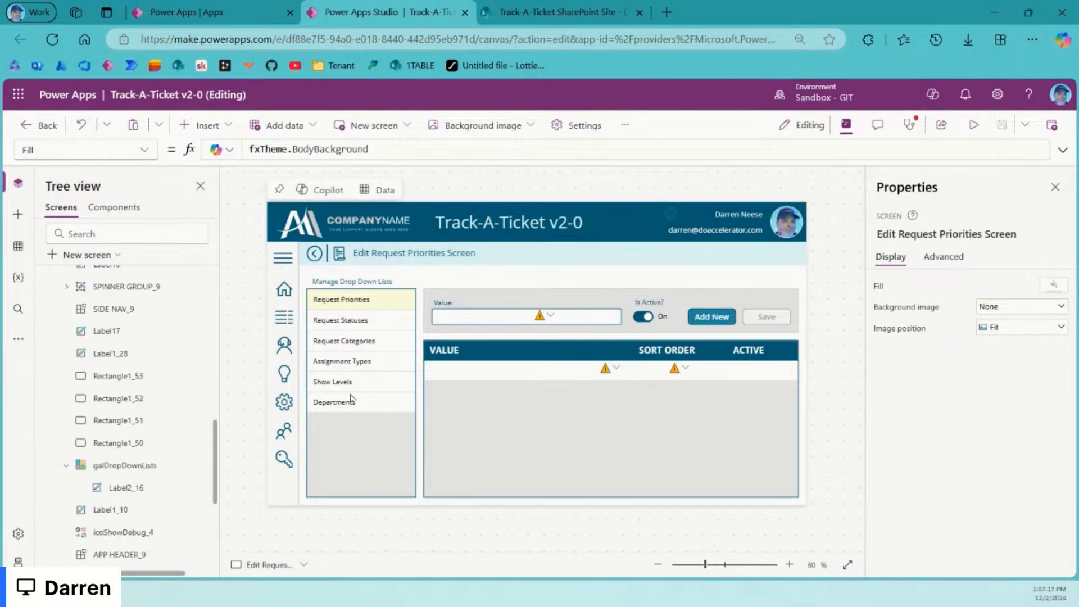
alt+click(282, 258)
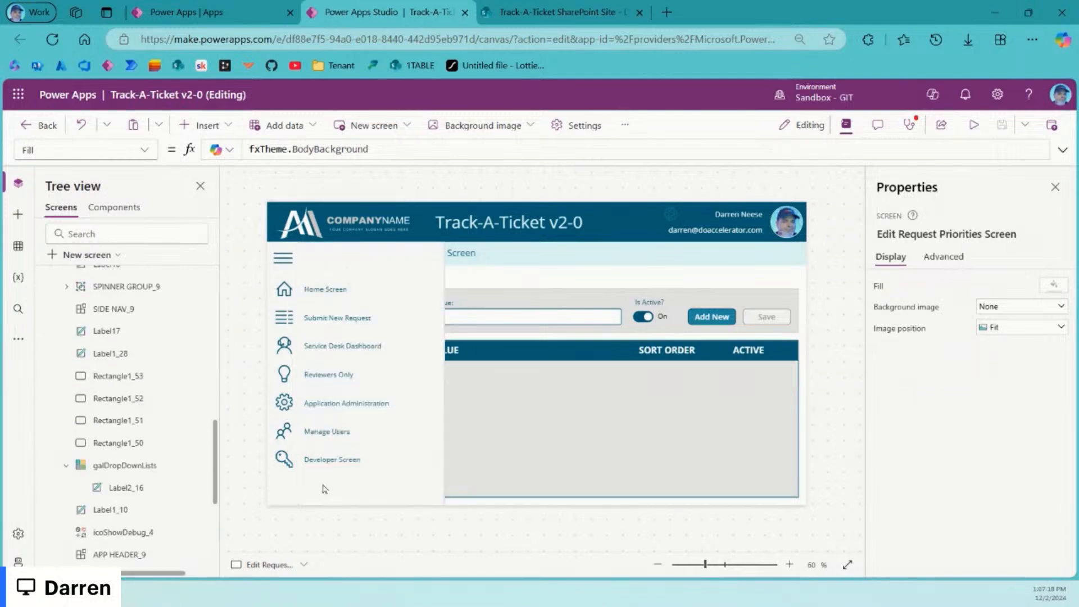
alt+click(354, 406)
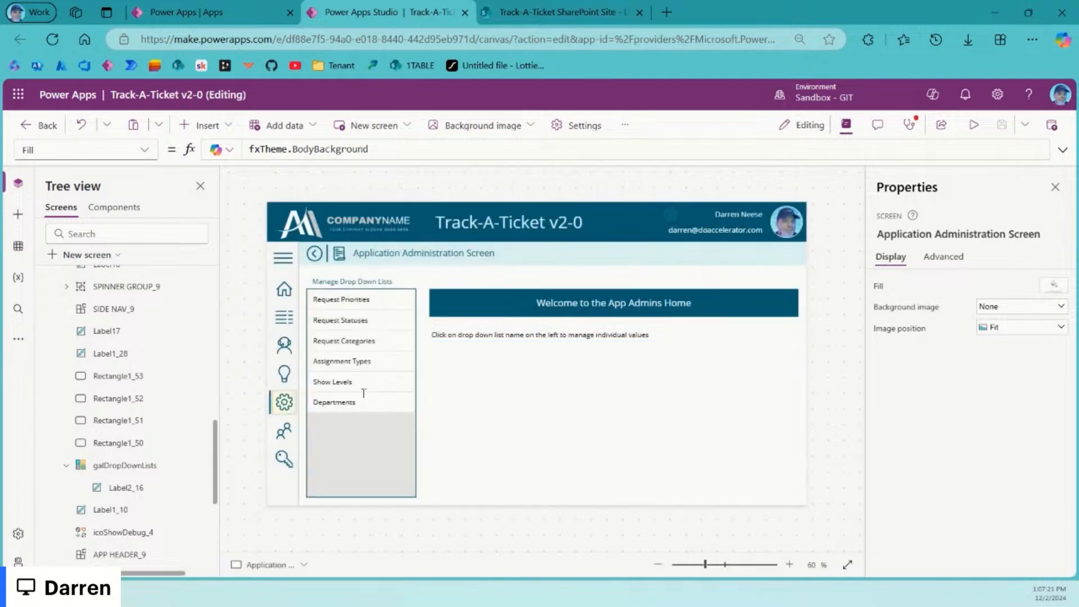
Step: Rename Label2_16 inside the galDropDownLists gallery to lblDropDownListTitle
click(382, 351)
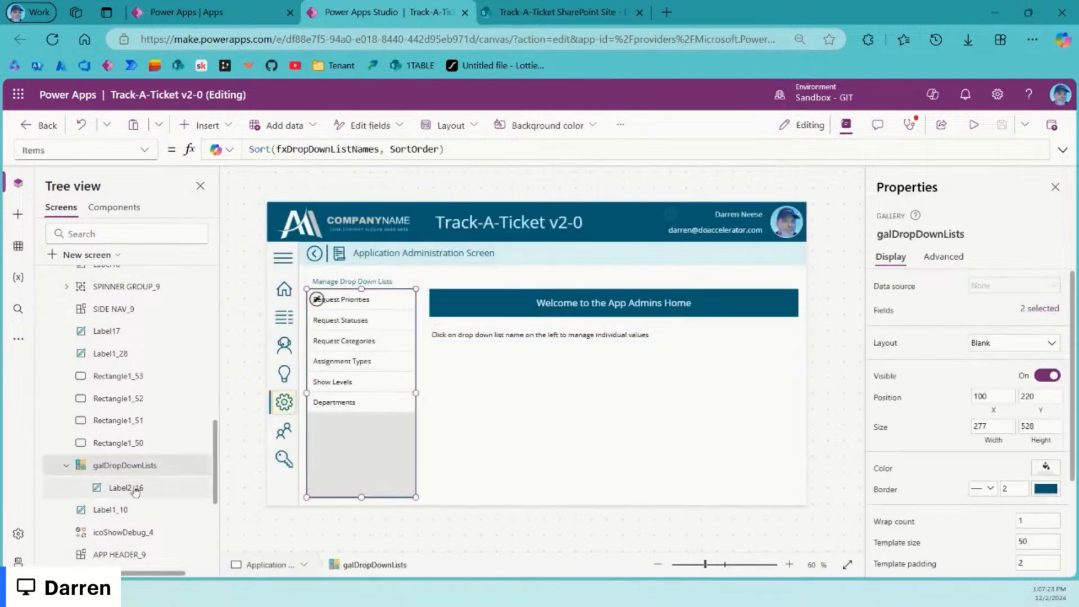
click(135, 490)
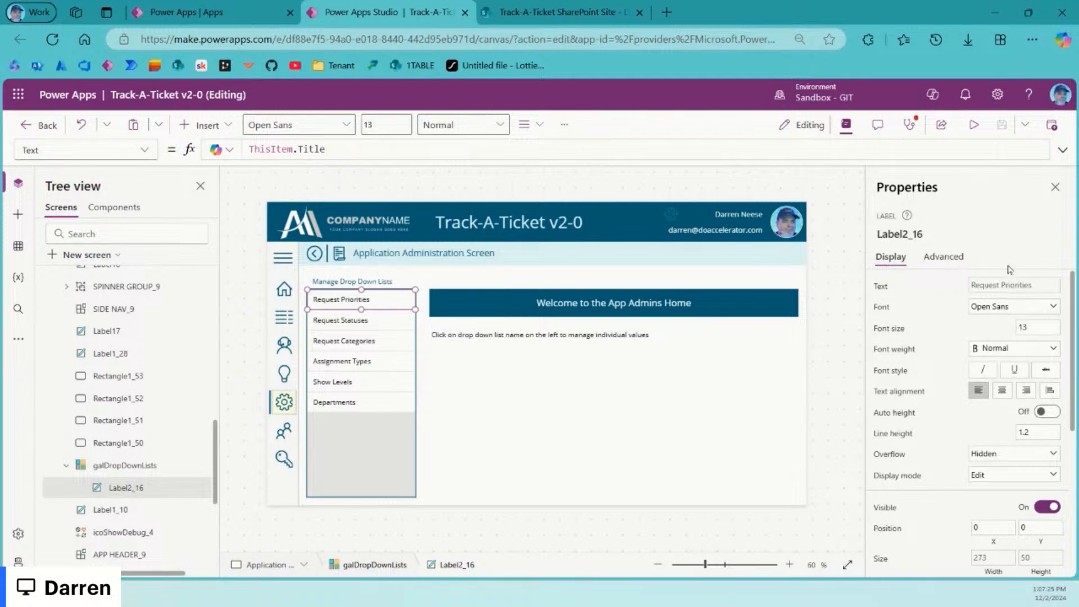
click(925, 234)
text(lbl)
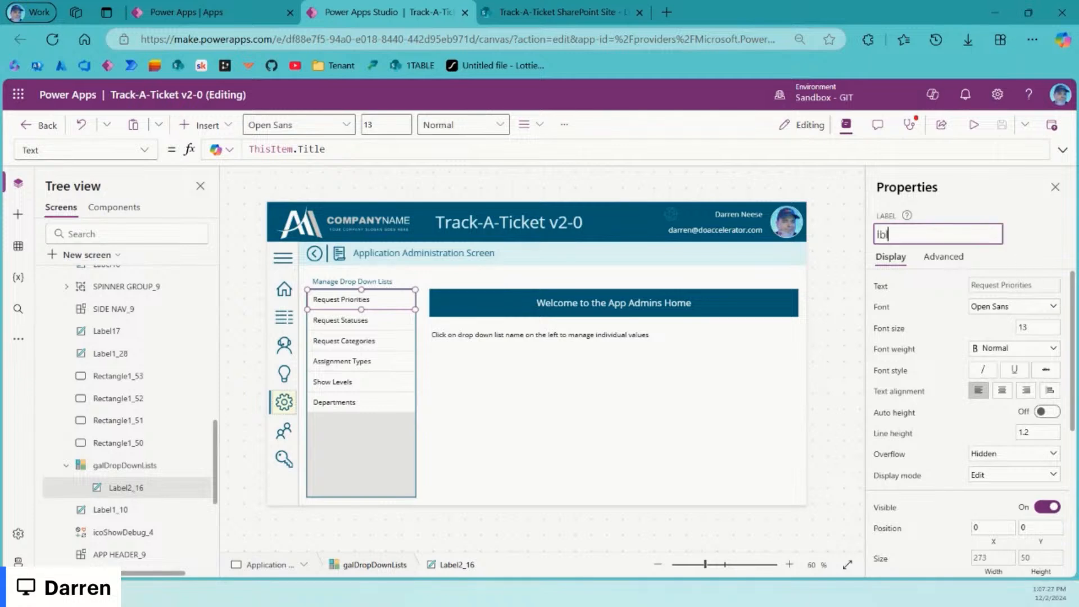
text(DropDownListTitle)
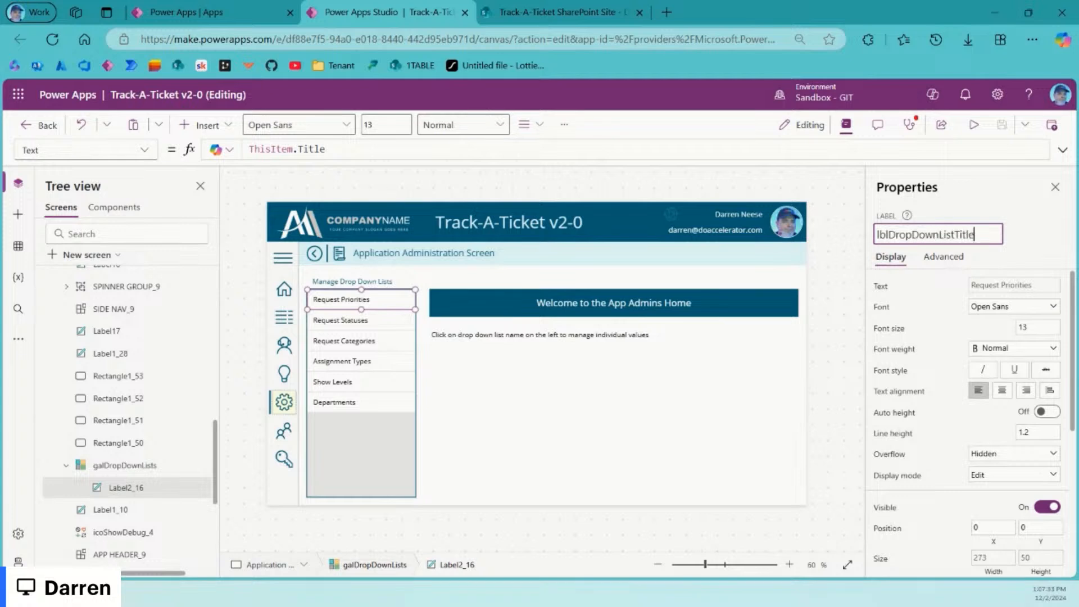
key(Return)
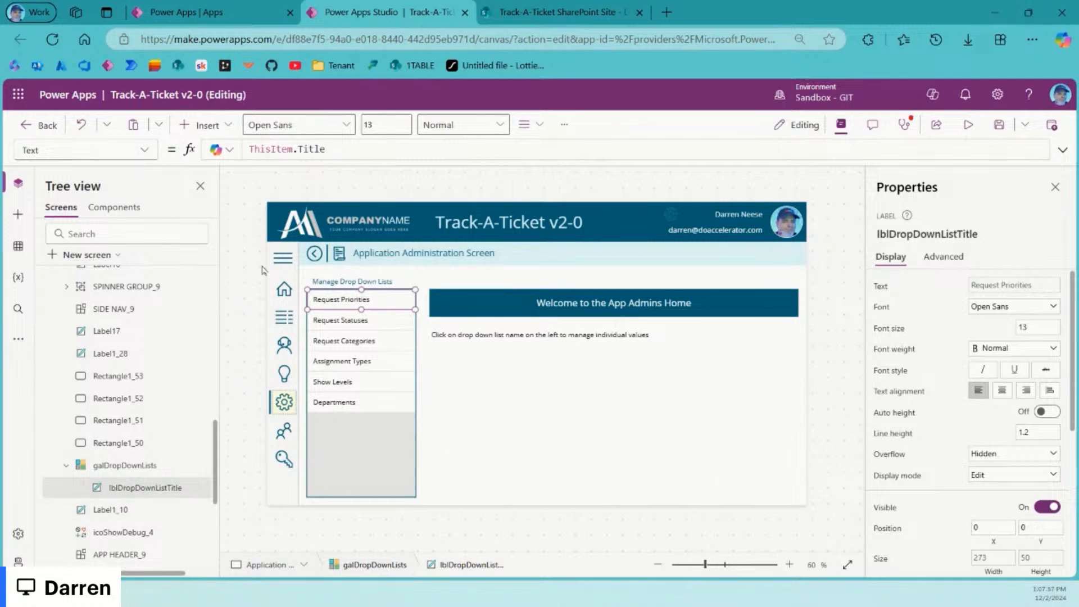
Step: Insert a 3D printing icon into the galDropDownLists template and move it to position X 0, Y 0
click(211, 125)
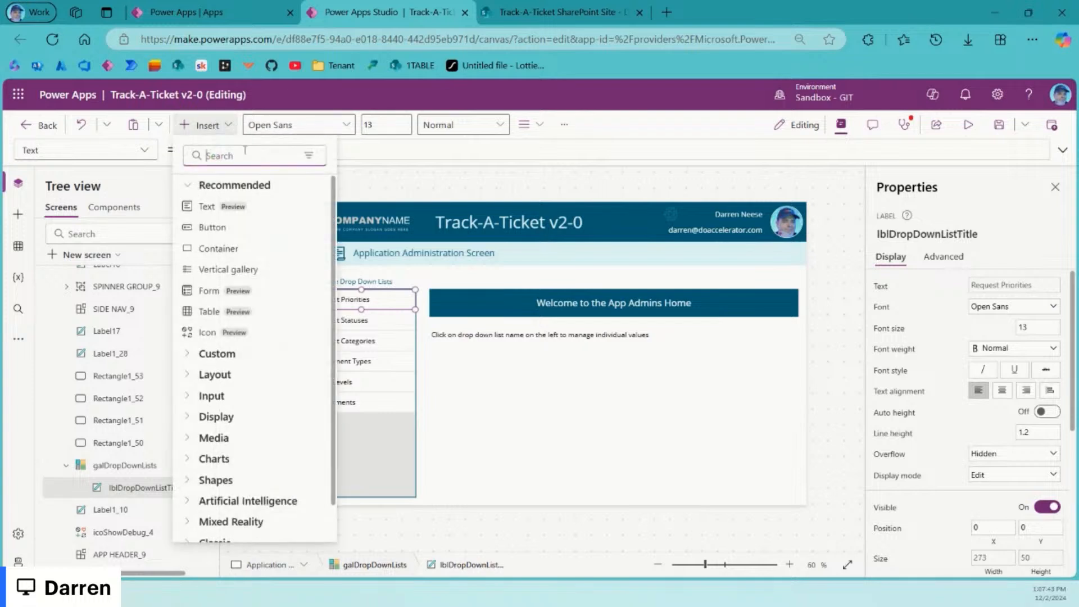
text(icon)
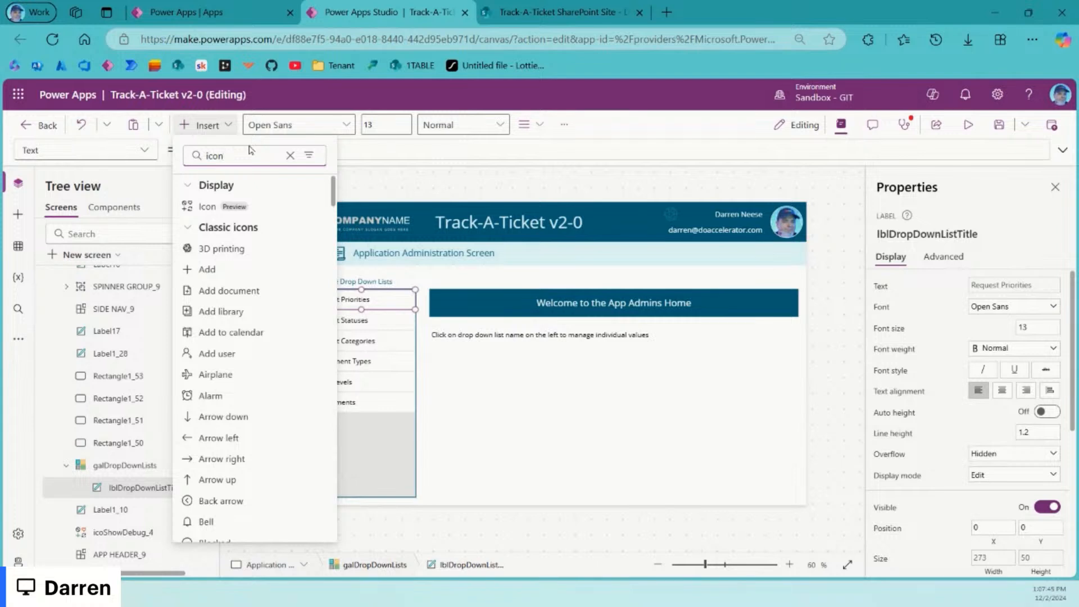
click(242, 247)
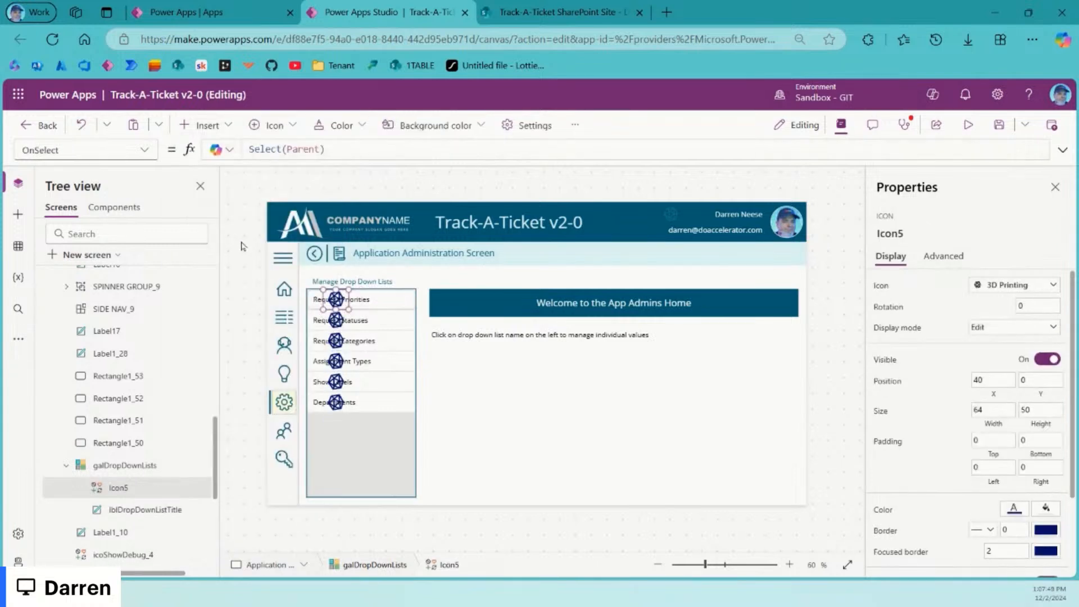
drag(335, 303, 303, 302)
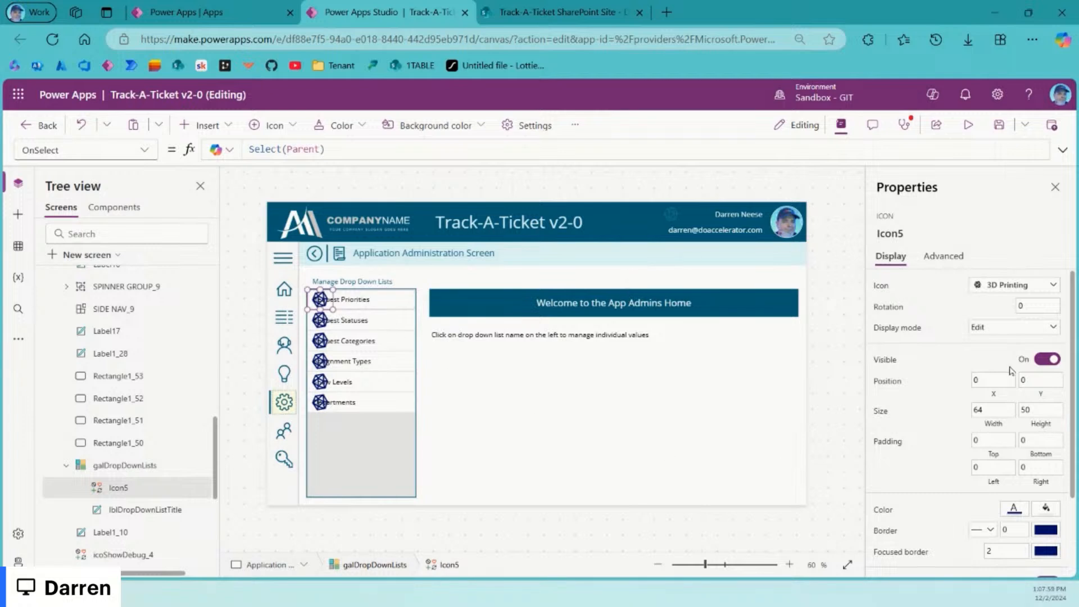
Step: Set the new gallery icon's Width to Parent.TemplateWidth
click(993, 411)
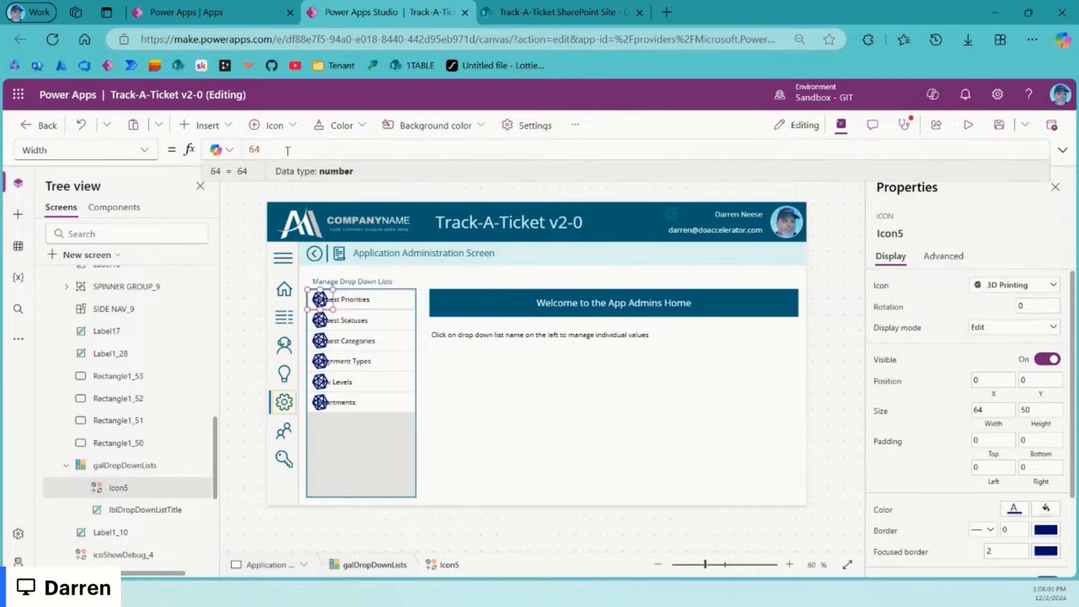
double_click(254, 149)
text(Par)
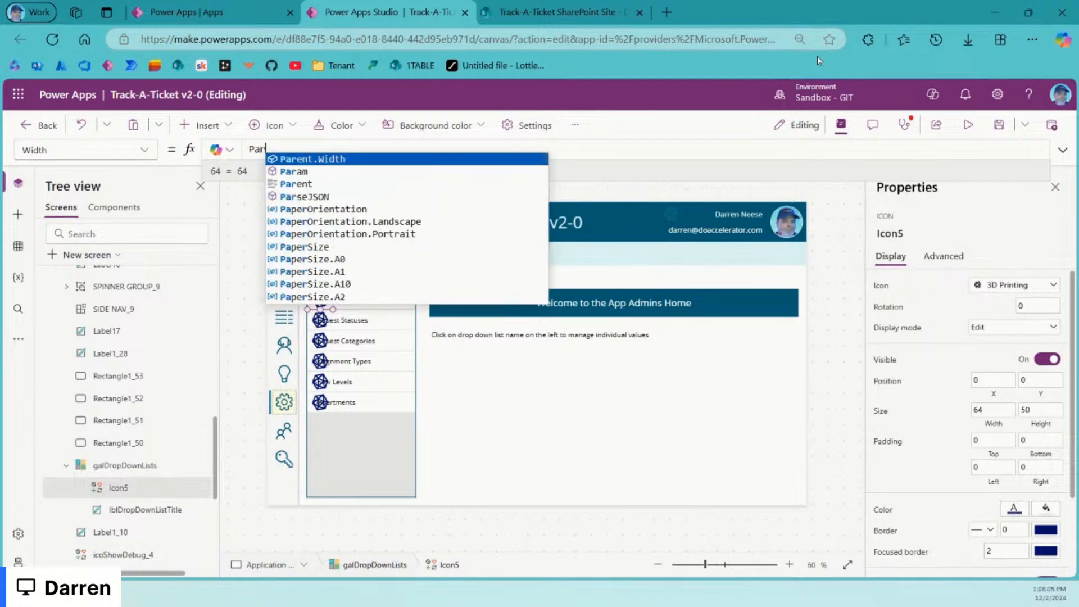
key(Tab)
key(ctrl+shift+Left)
text(Te)
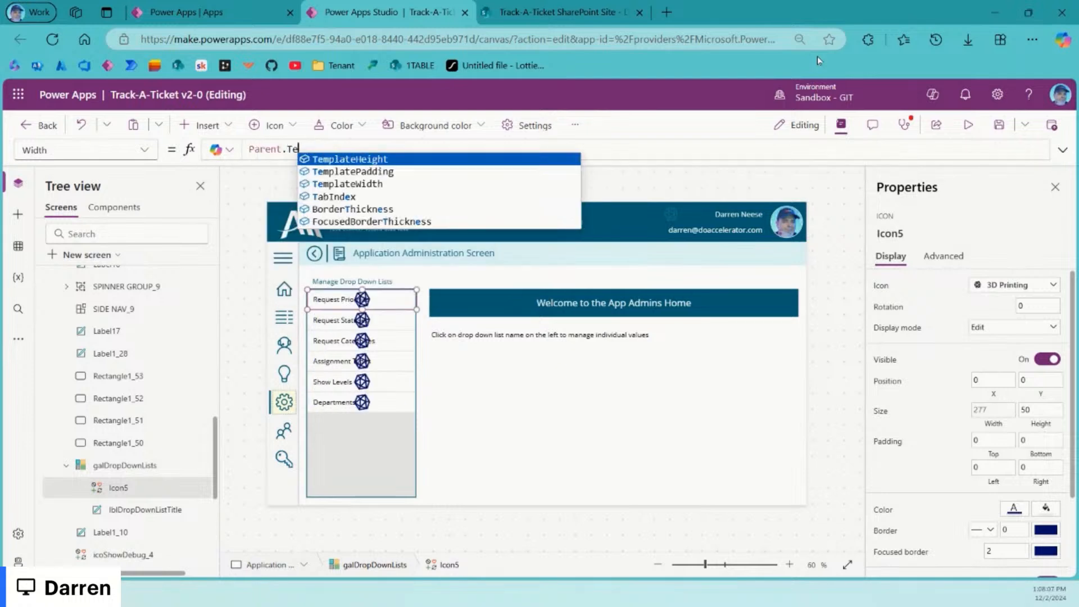
text(m)
key(Down)
key(Down)
key(Tab)
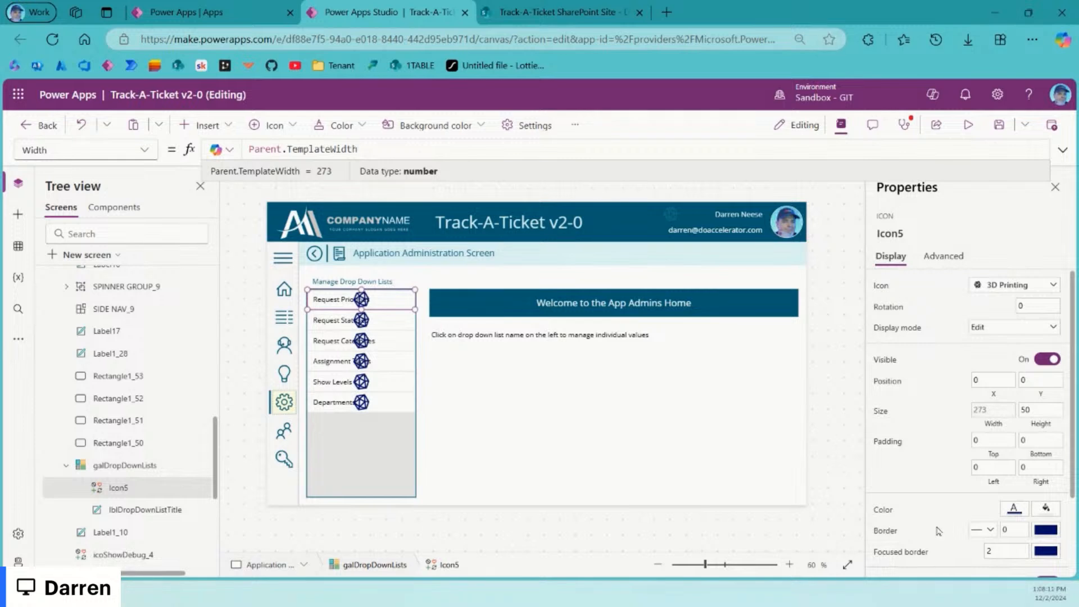
Step: Set the gallery icon's Height to Parent.TemplateHeight
click(1040, 410)
double_click(254, 149)
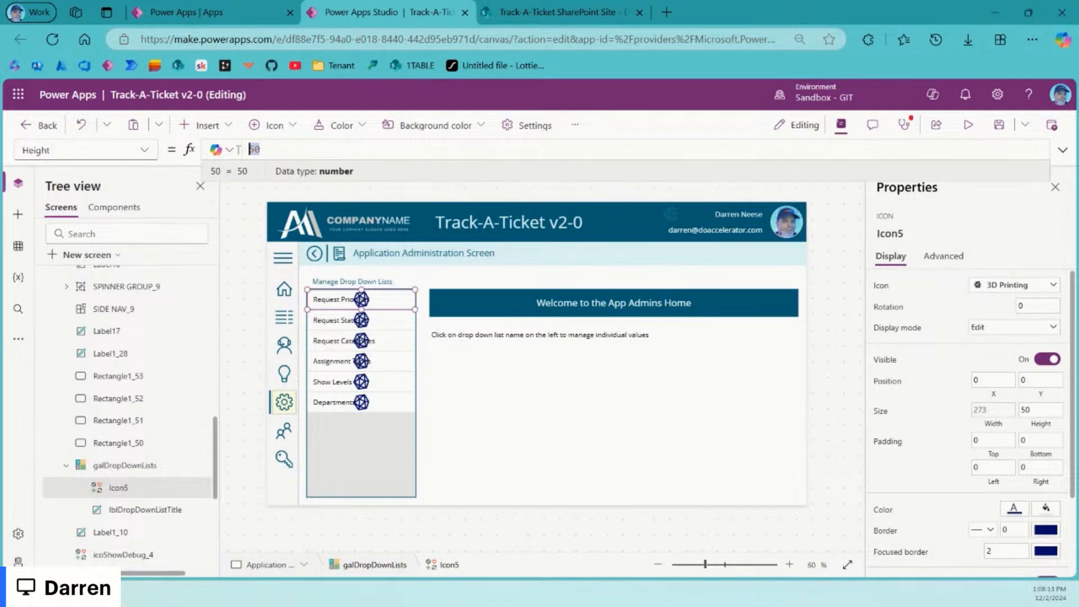
text(Par)
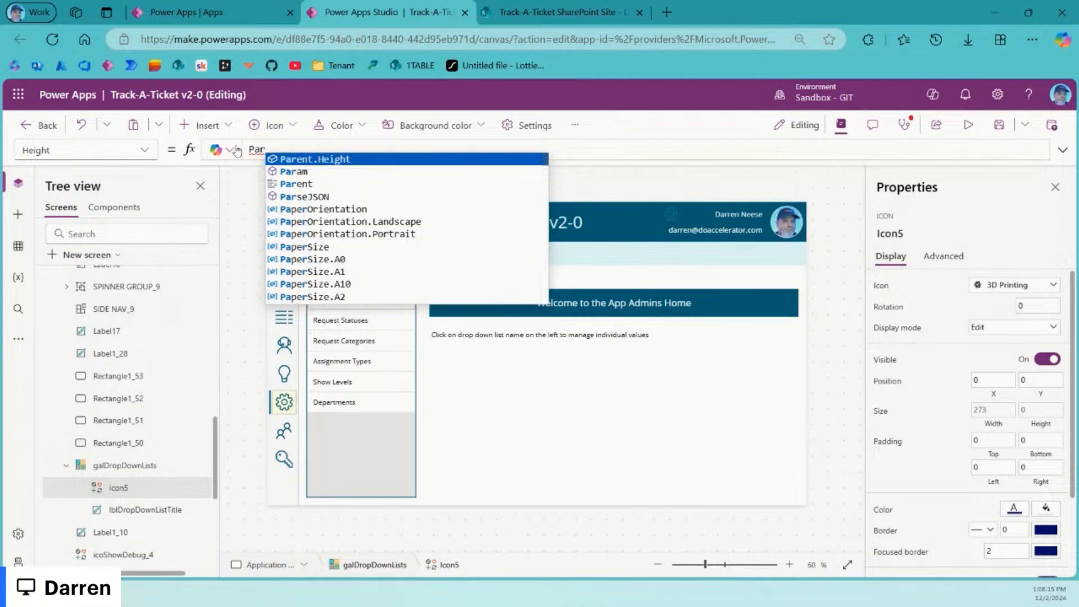
key(Tab)
key(BackSpace)
key(BackSpace)
key(BackSpace)
key(BackSpace)
key(BackSpace)
key(BackSpace)
text(TemplateHeight)
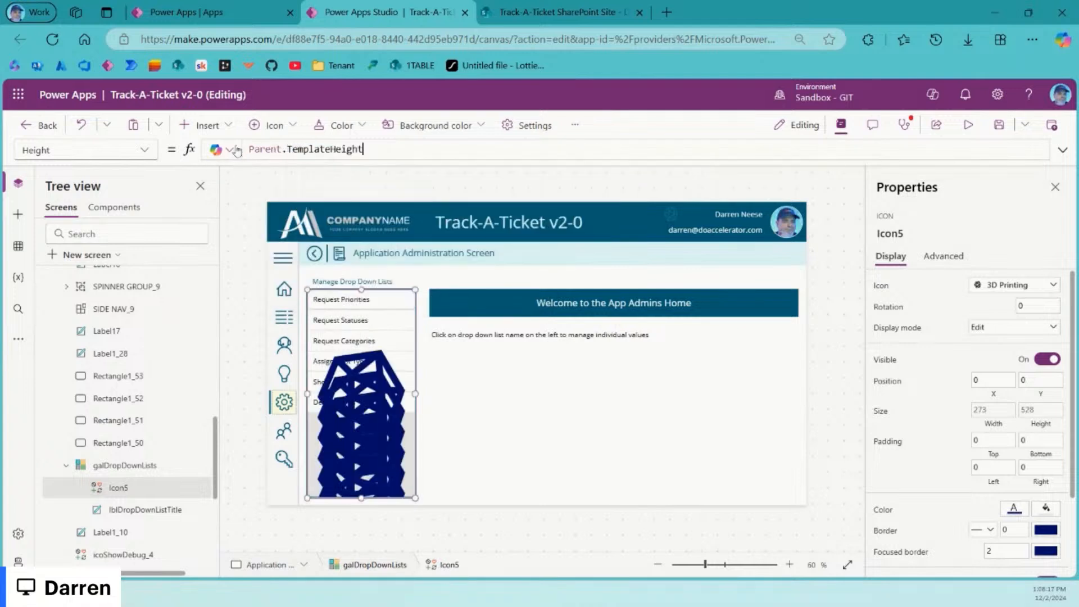
Step: Make the gallery icon invisible by setting its Color to Color.Transparent
click(884, 511)
drag(352, 149, 247, 149)
key(BackSpace)
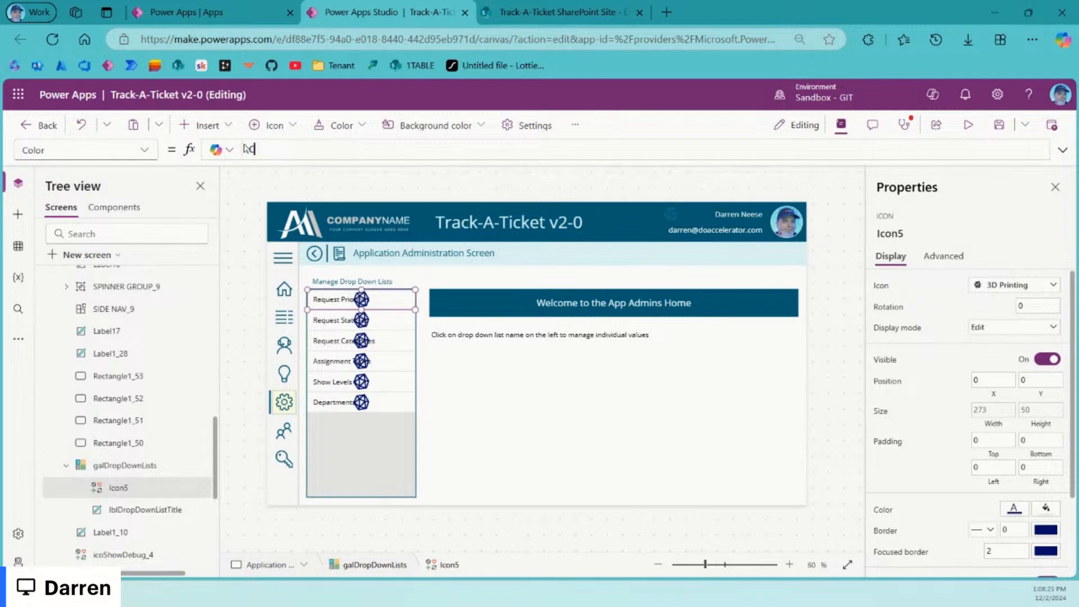
text(Color.)
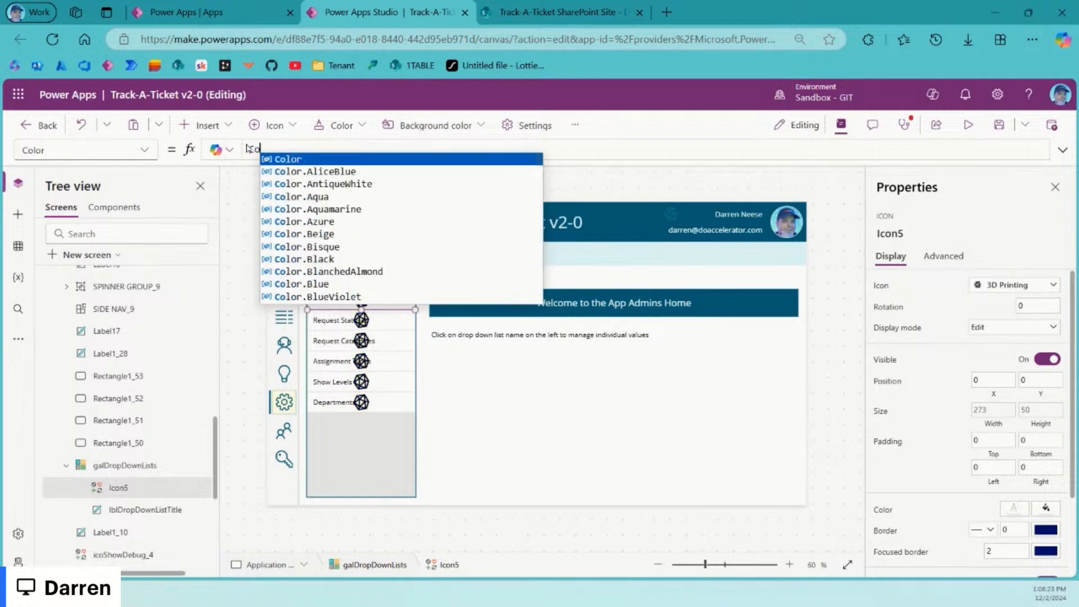
text(Tr)
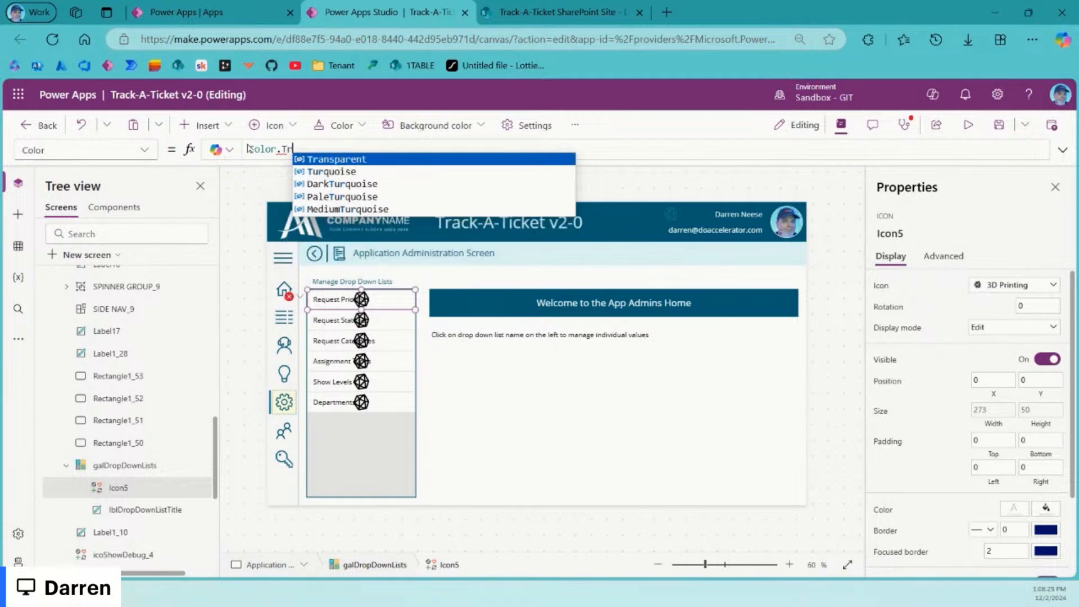
key(Tab)
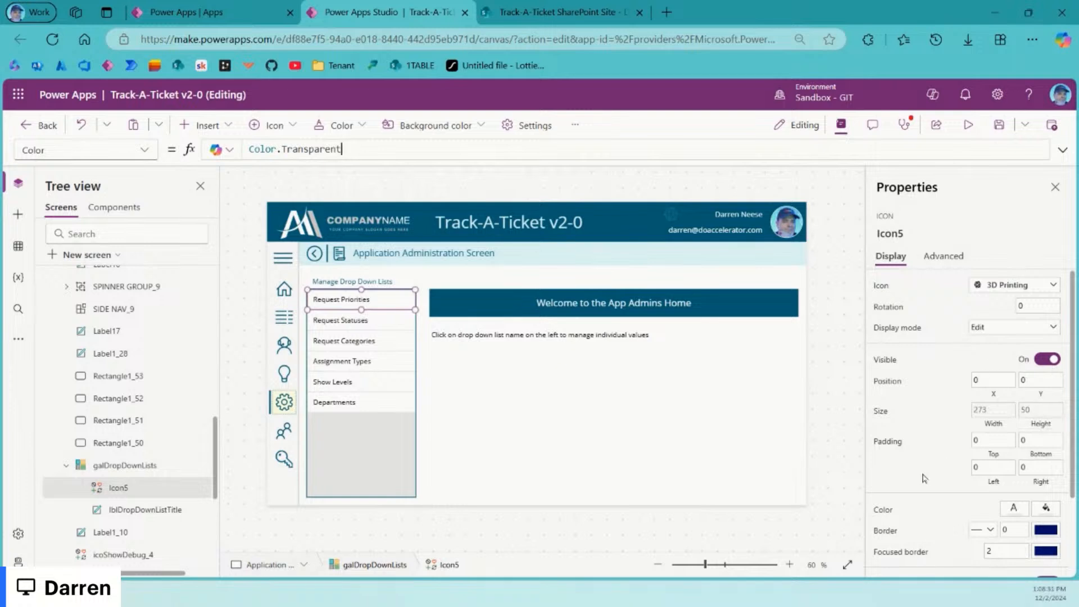
Step: Check the OnSelect formula among the gallery icon's advanced properties
click(931, 262)
click(898, 342)
click(372, 146)
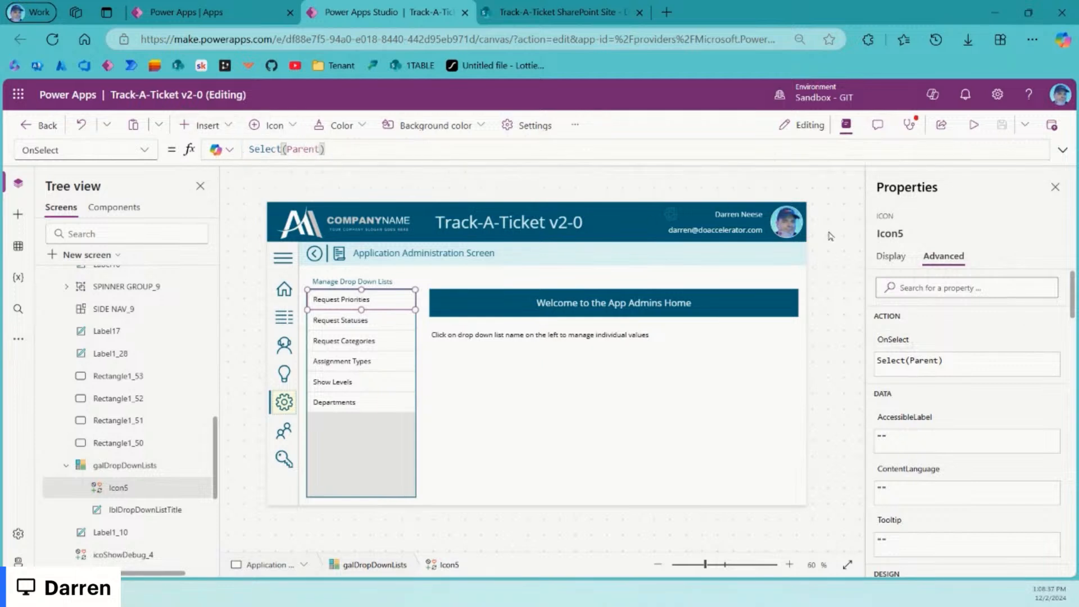
Step: Rename the transparent gallery icon as icoChangePointerToHand
click(894, 233)
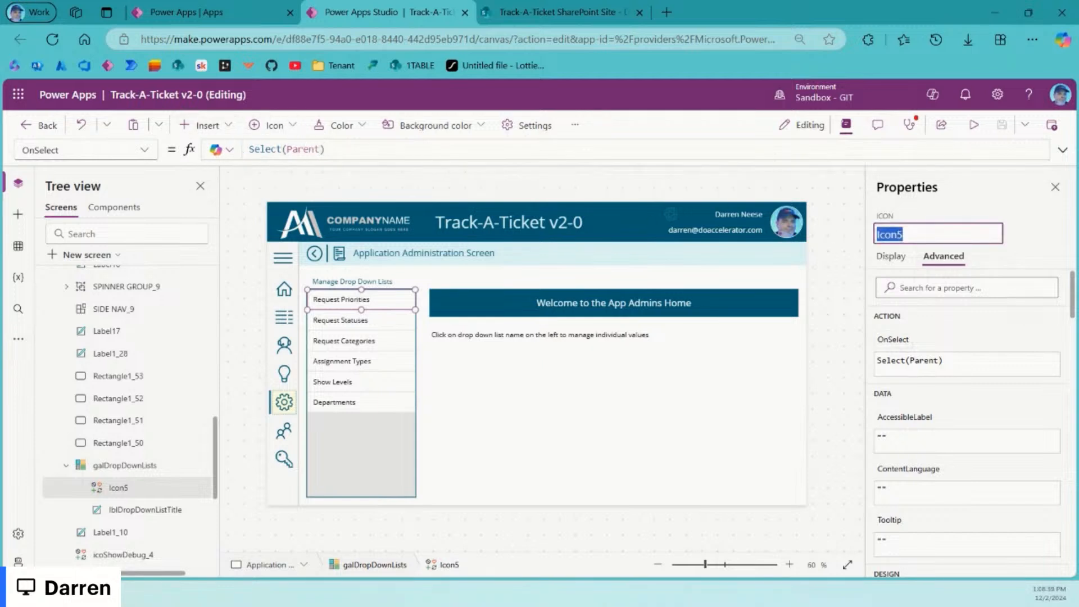
text(ico)
text(Change)
text(Cur)
text(Pointer)
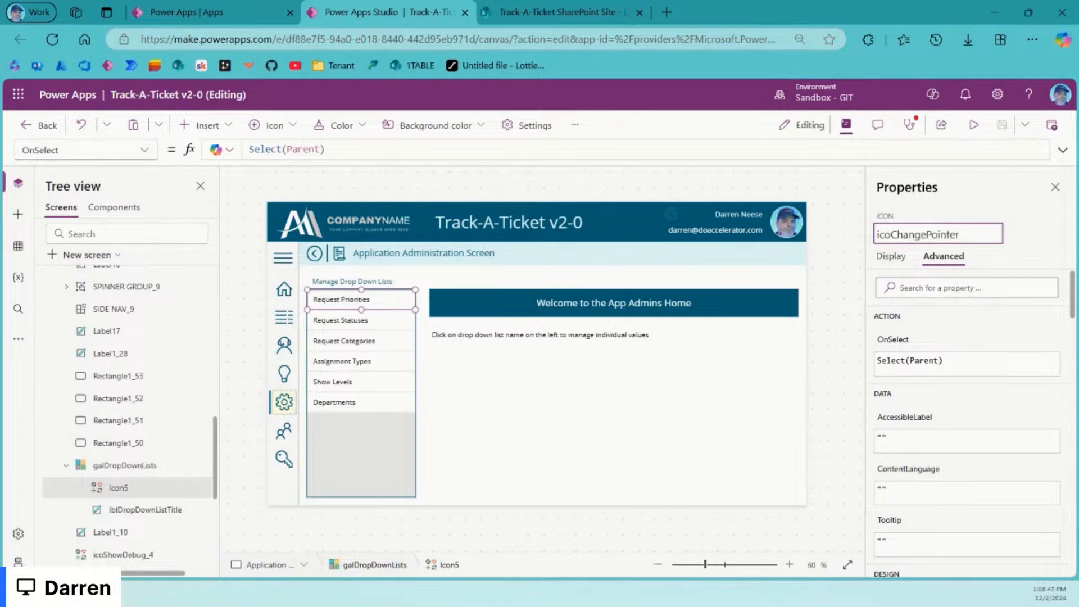
text(ToHand)
key(Return)
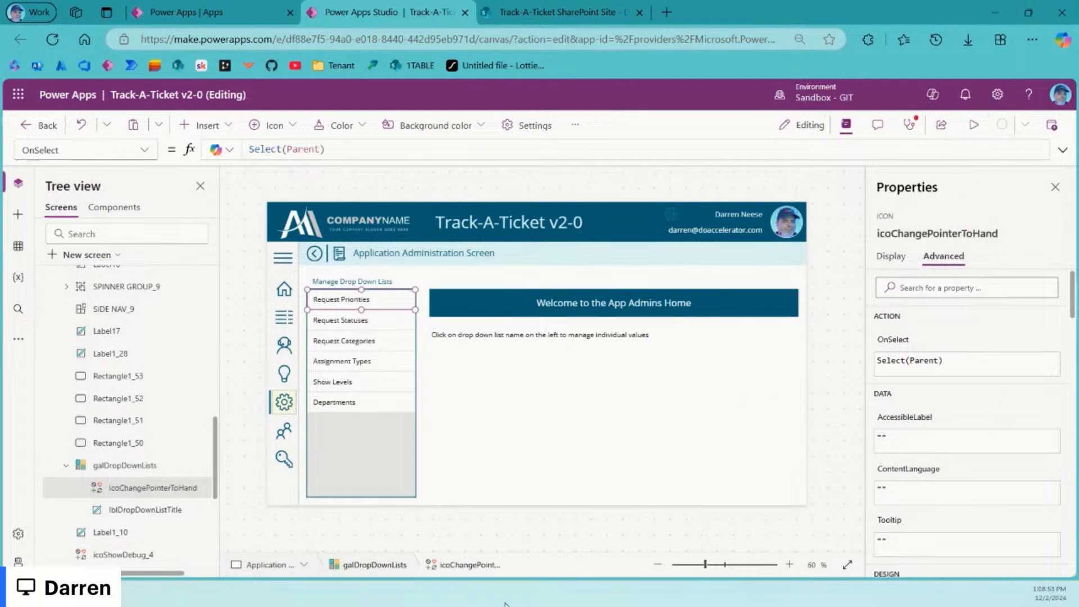
Step: Copy the code of the icoChangePointerToHand icon in the galDropDownLists gallery
right_click(185, 495)
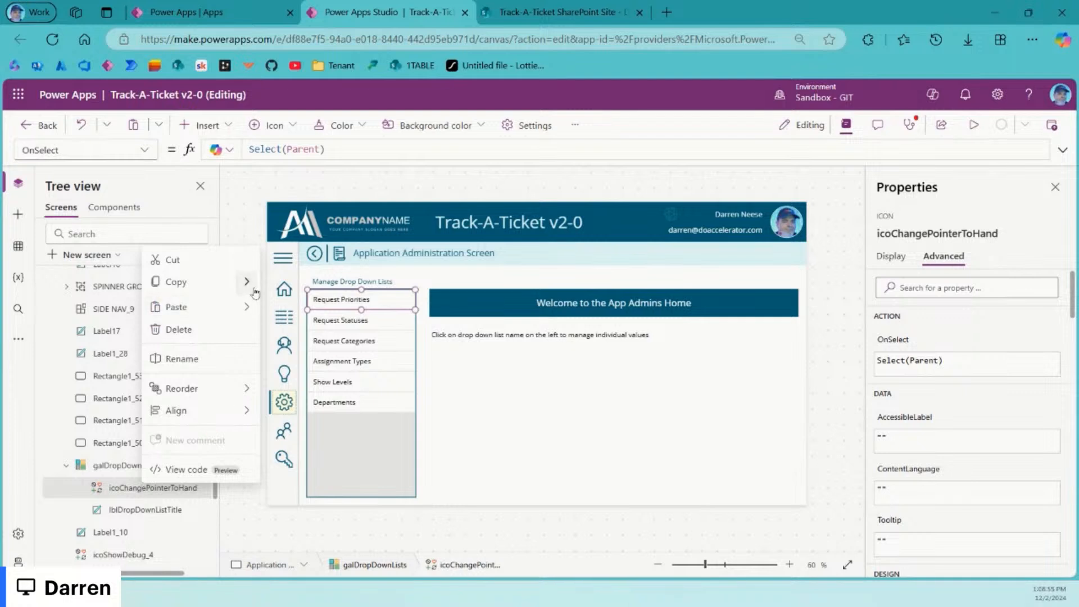
mouse_move(250, 288)
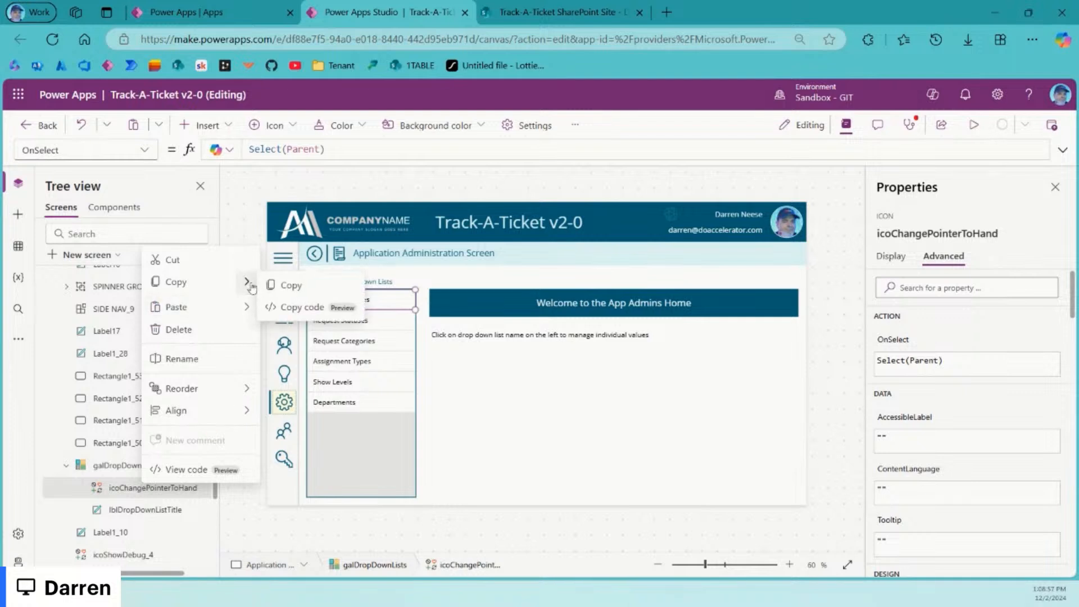
click(303, 308)
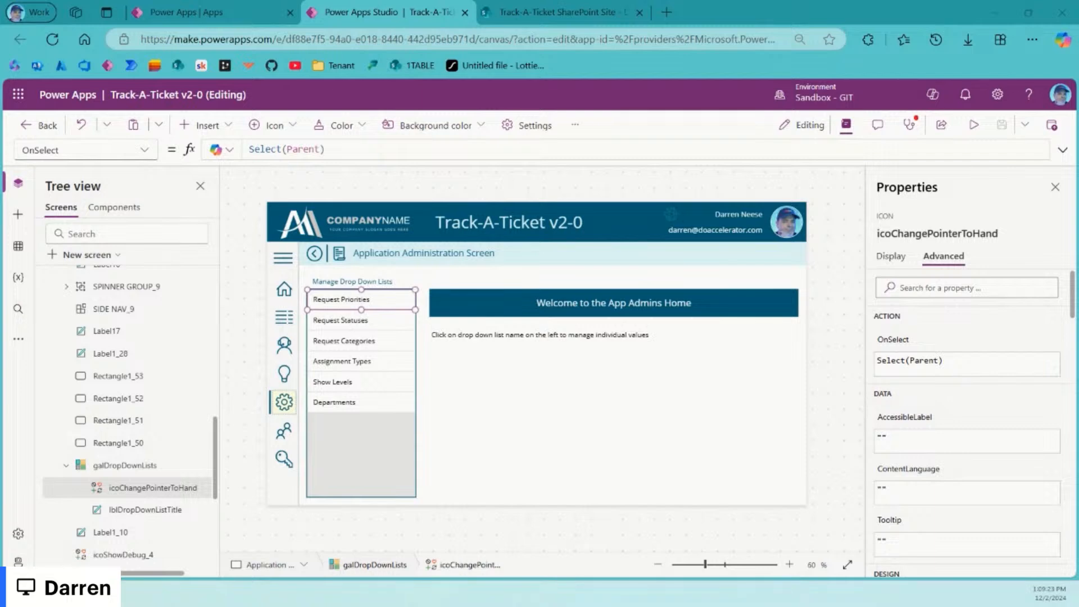
Step: Switch to the PowerFxSnippets project in Visual Studio Code, close the Code Editor.md preview and abandon the unnamed new folder
drag(514, 605, 496, 107)
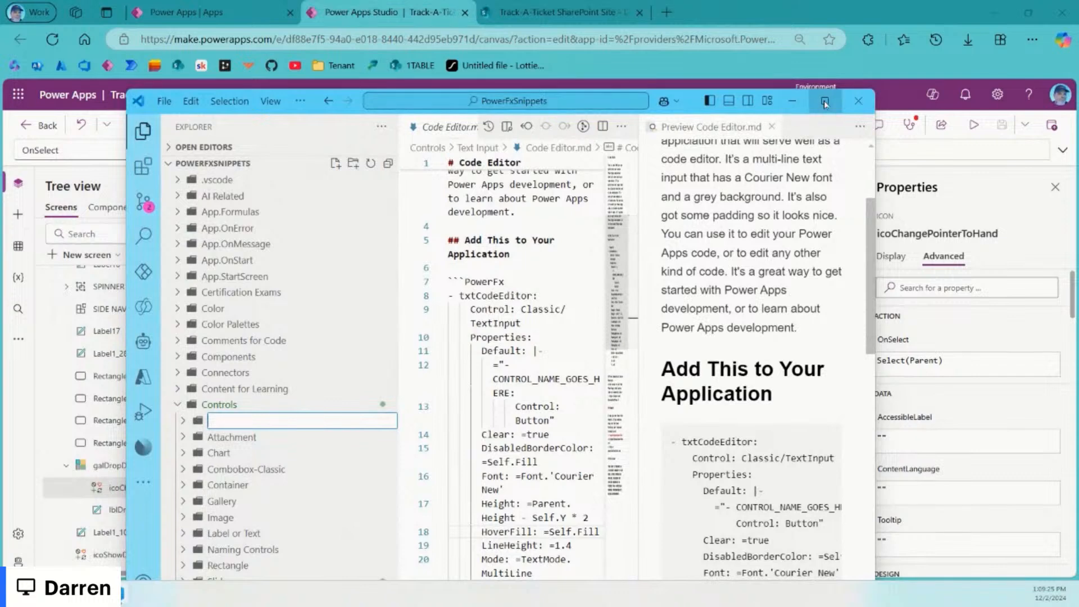
click(825, 103)
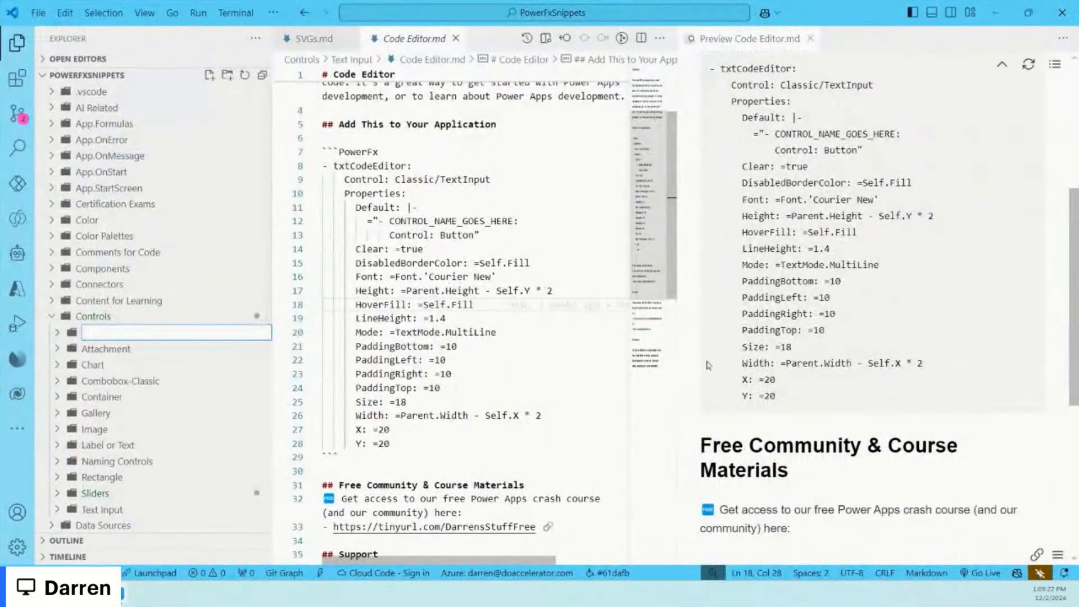
click(810, 38)
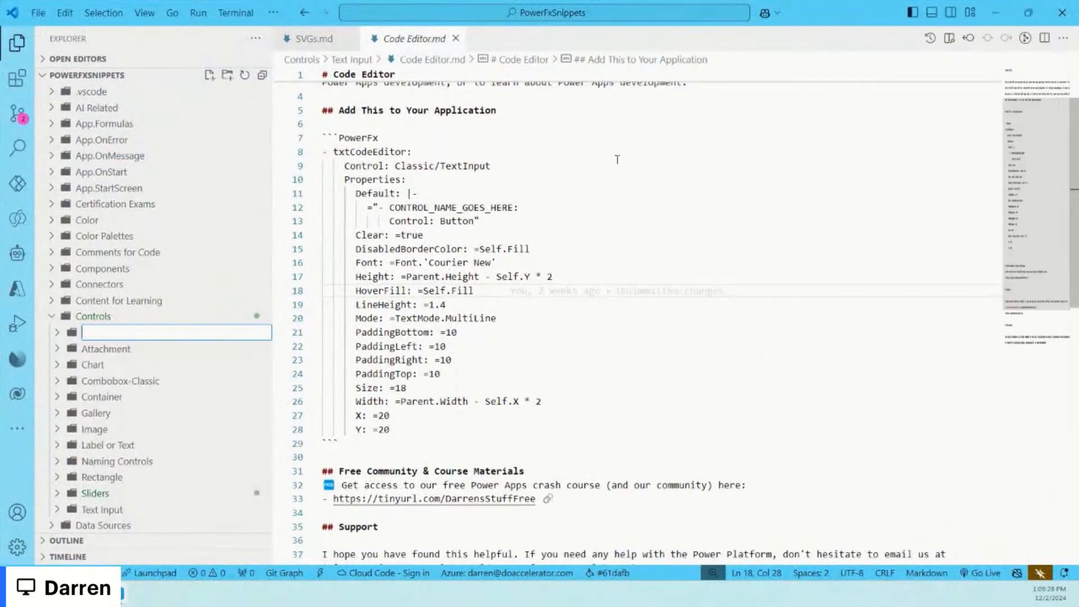
click(596, 193)
scroll(596, 192, up, 2)
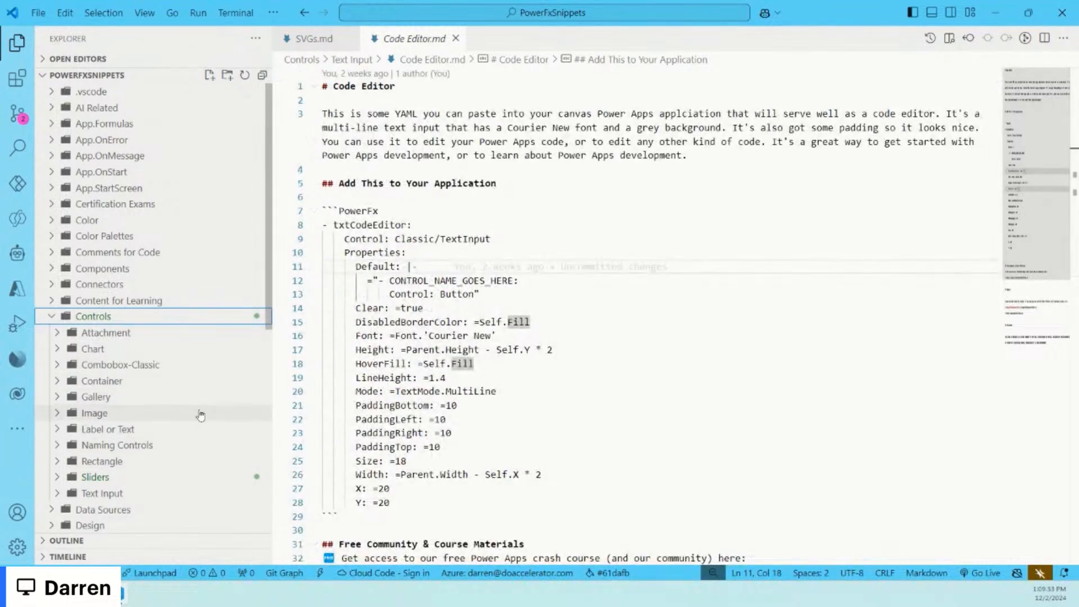
Step: Create a folder named Icon inside the Controls folder
scroll(200, 415, down, 4)
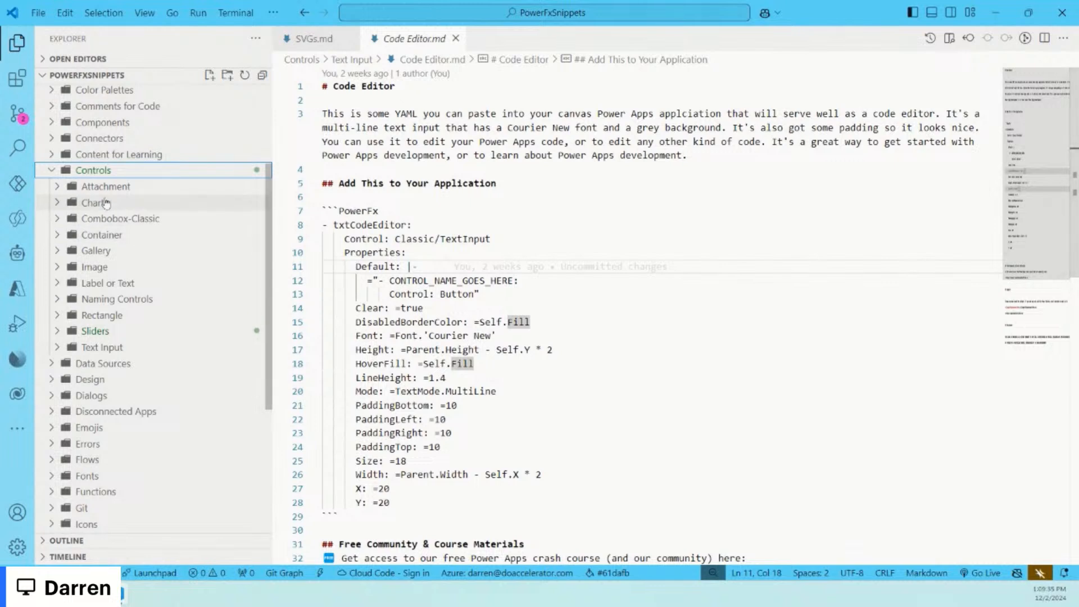
click(227, 74)
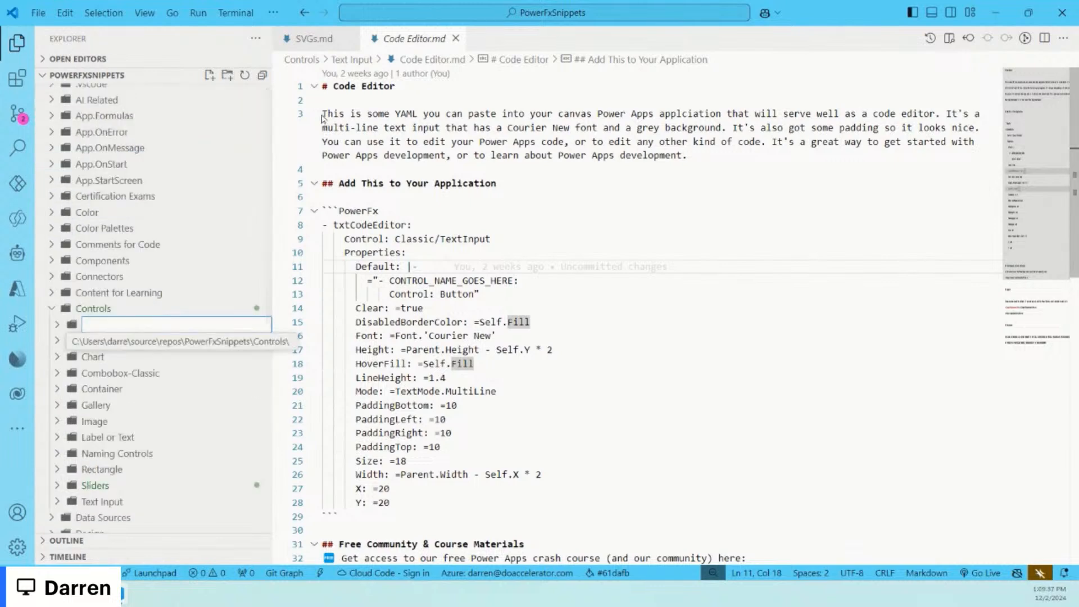
text(Icon)
key(Return)
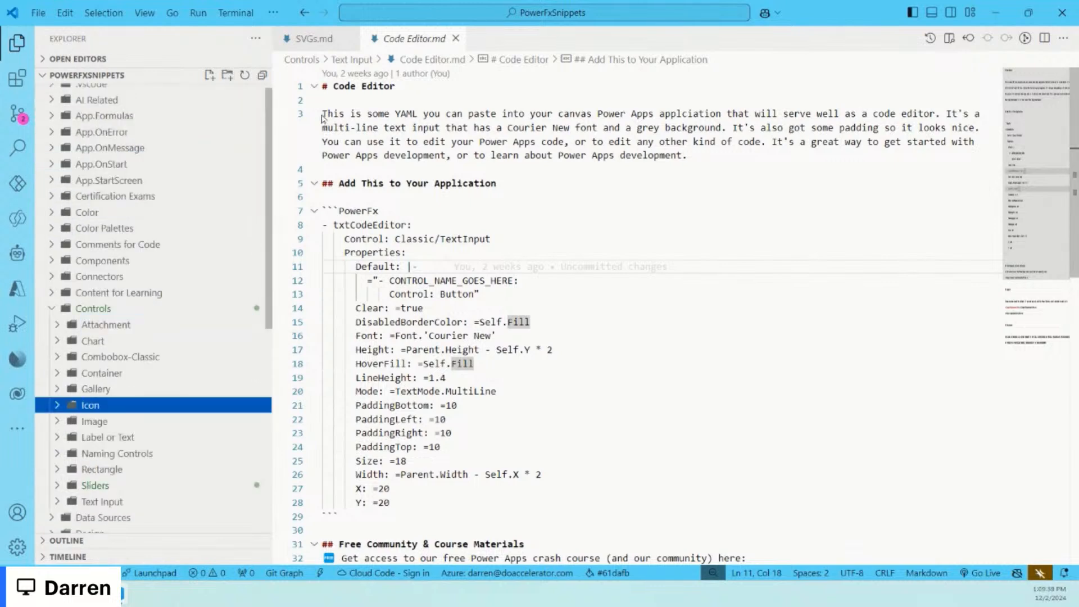
Step: Create a Markdown file named Chnage Pointer to Hand.md in the Icon folder
right_click(110, 405)
click(207, 52)
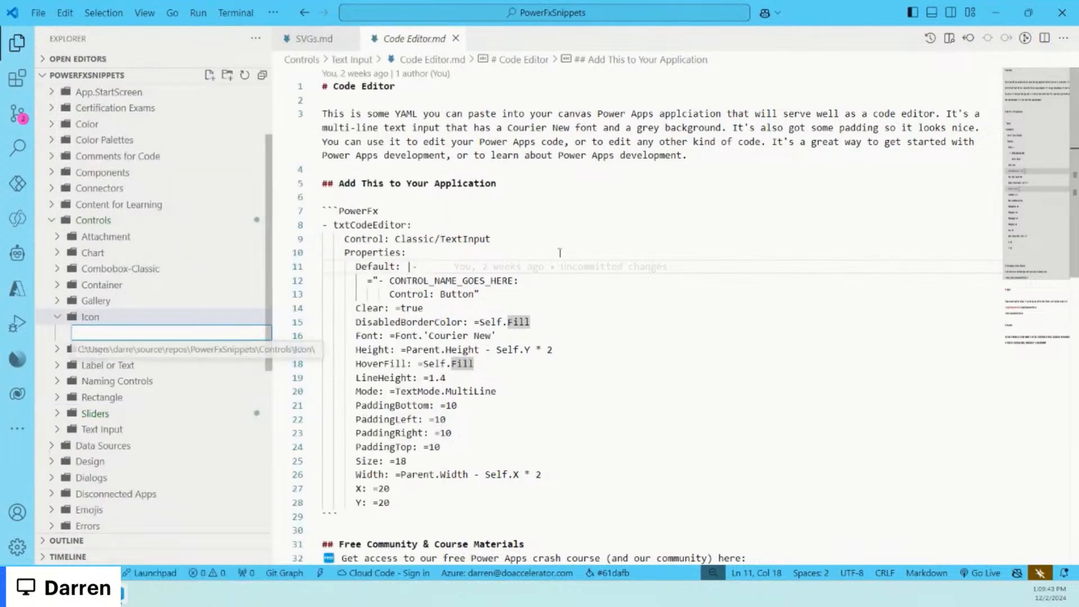
text(Chnage)
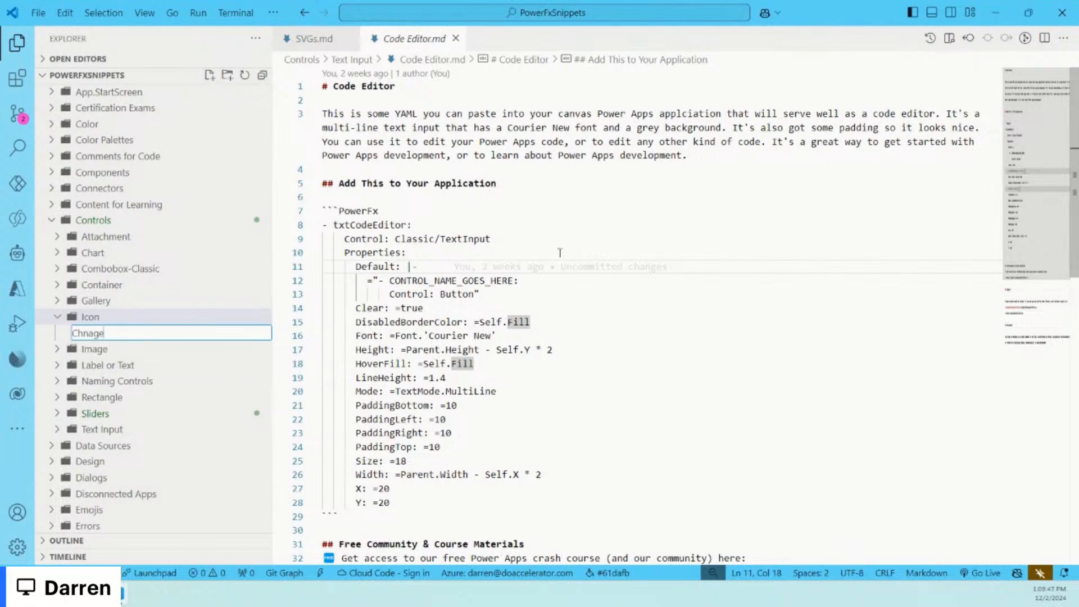
text( Pointer to )
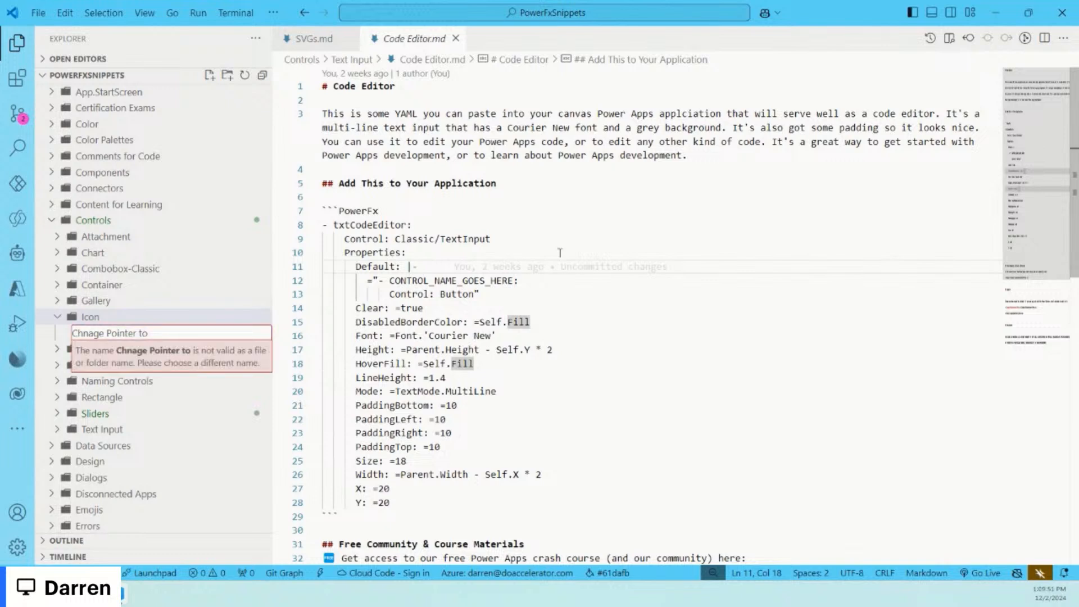
text(Hand.md)
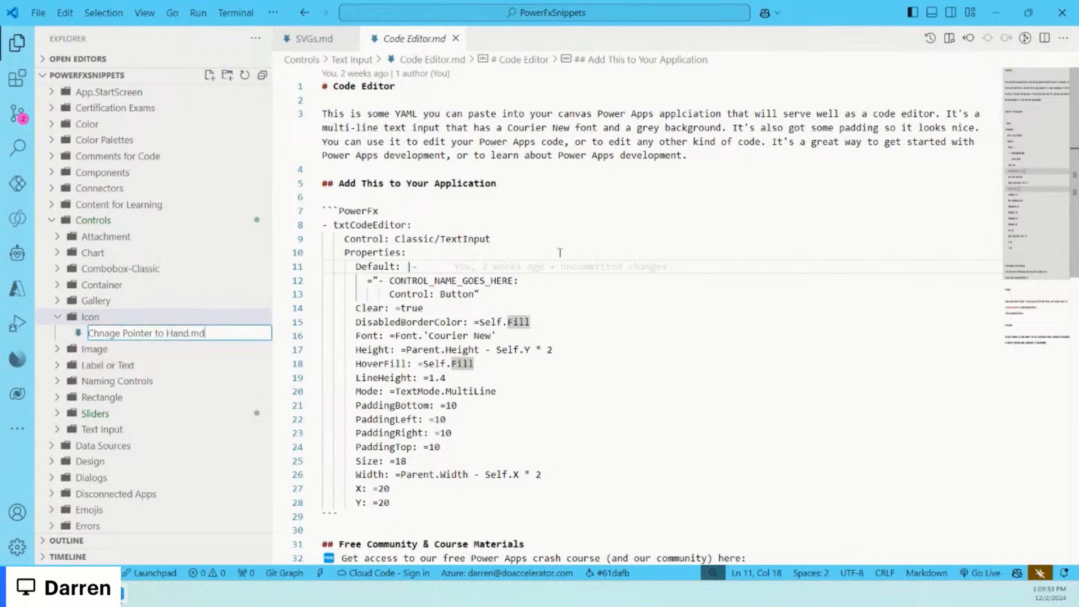
key(Return)
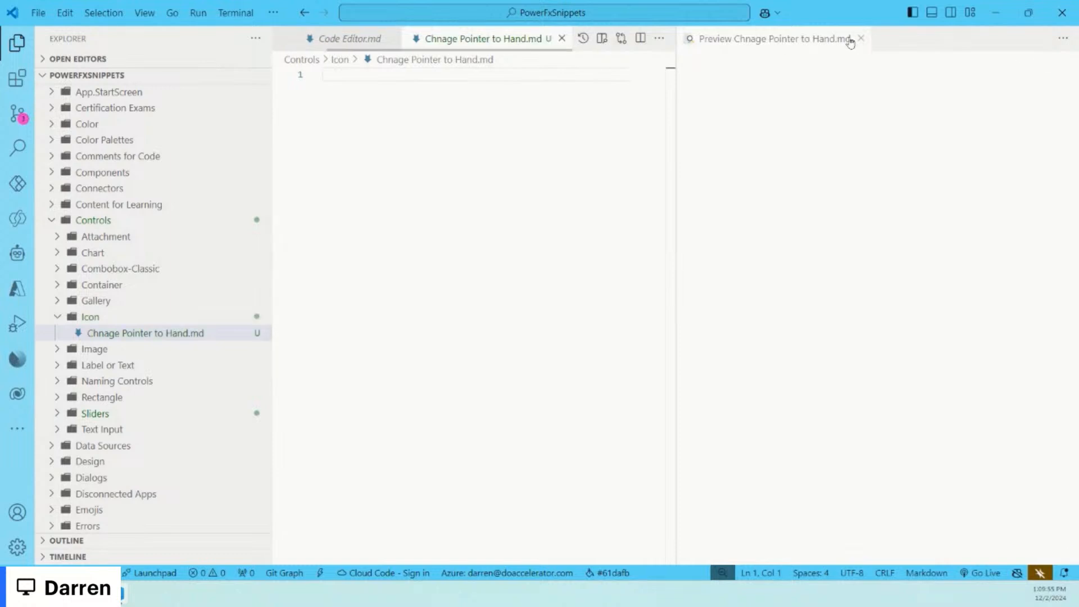
Step: Close the preview and paste the copied icoChangePointerToHand code into a fenced code block starting on line 3 of the Markdown file
click(861, 38)
key(Return)
key(Return)
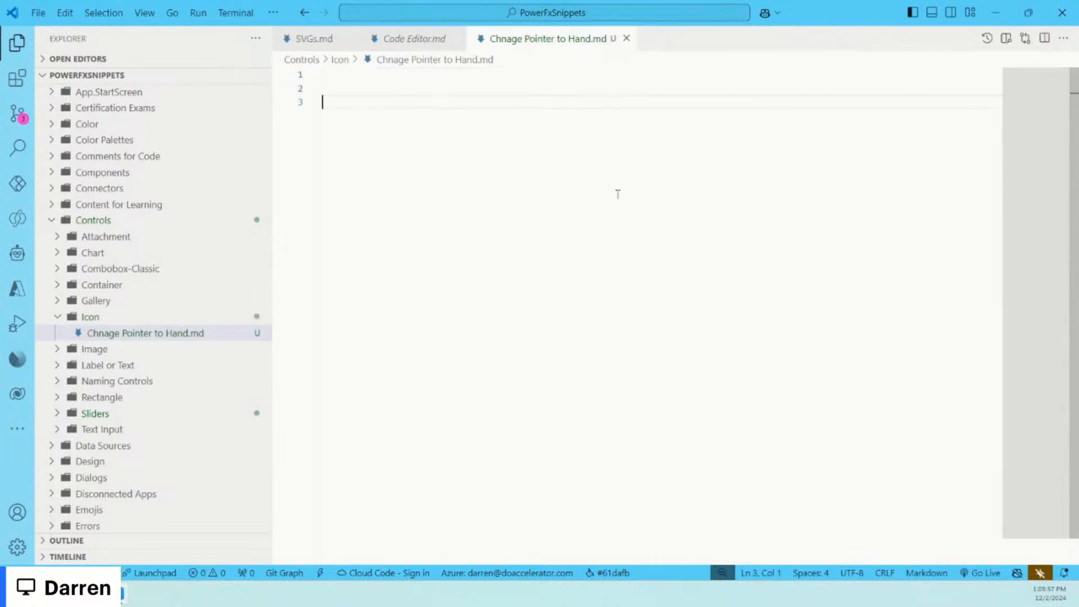
text(```)
key(Return)
key(Return)
text(```)
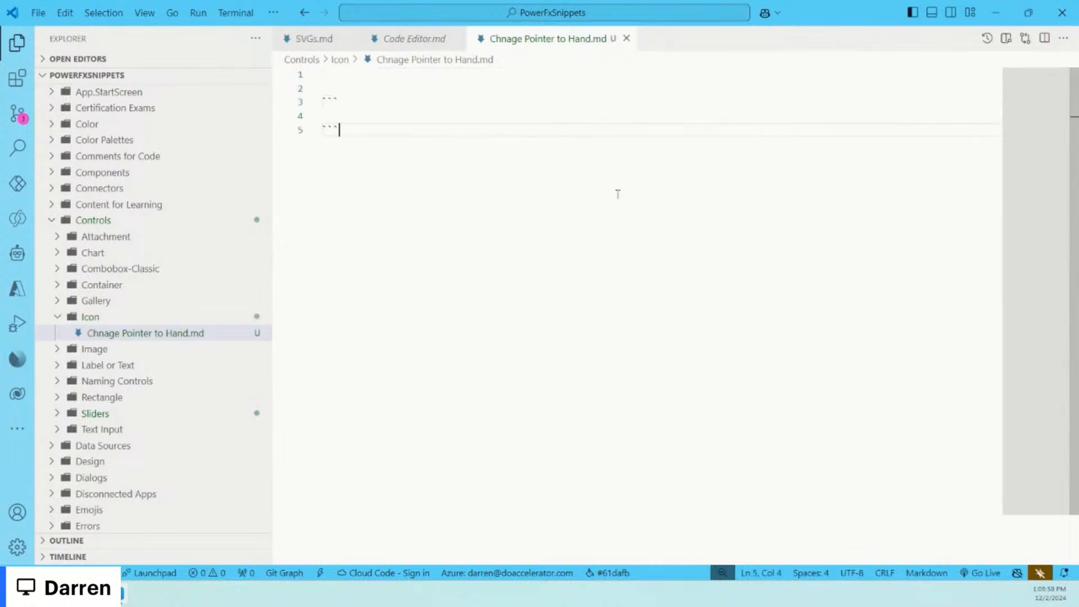
key(Up)
text(- icoChangePointerToHand:     Control: Classic/Icon     Variant: 3DPrinting     Properties:       OnSelect: =Select(Parent)       Color: =Color.Transparent       Height: =Parent.TemplateHeight       Icon: =Icon.Printing3D       Width: =Parent.TemplateWidth)
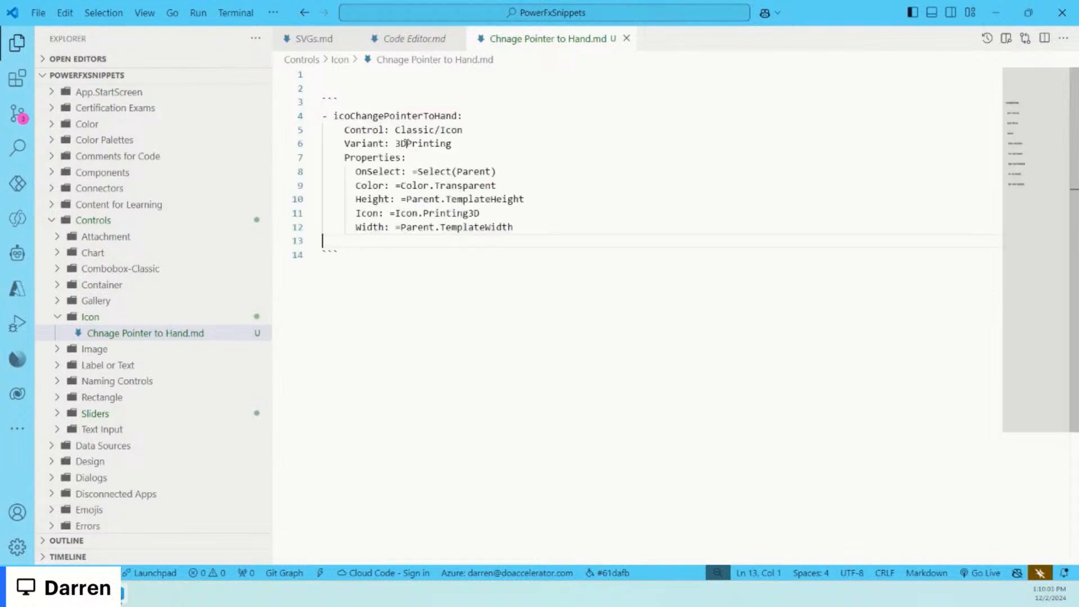
key(BackSpace)
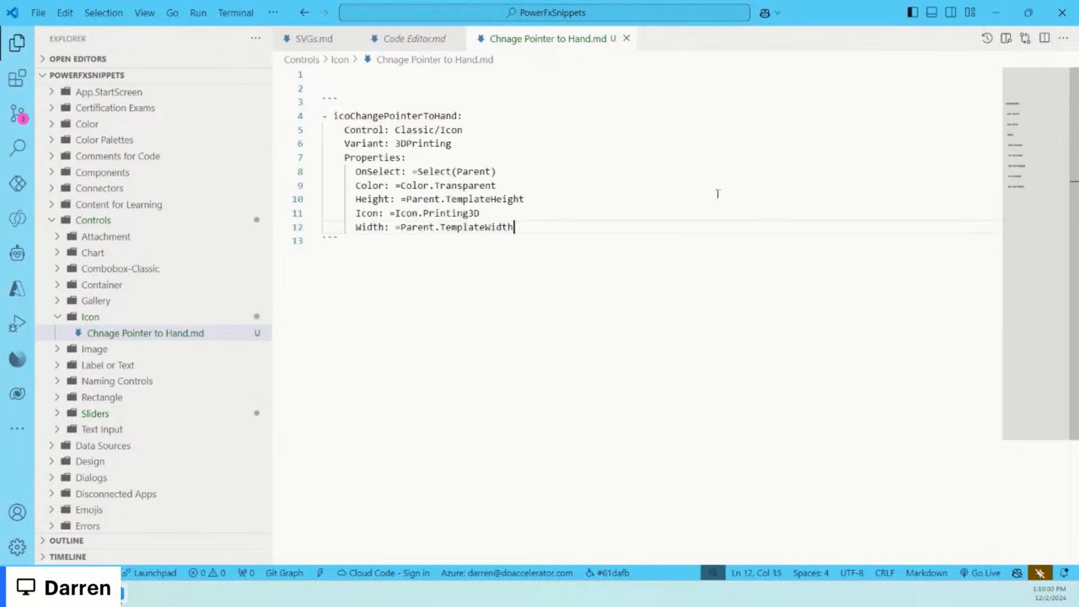
Step: Set the language of the fenced code block to PowerFx
click(397, 98)
text(Power)
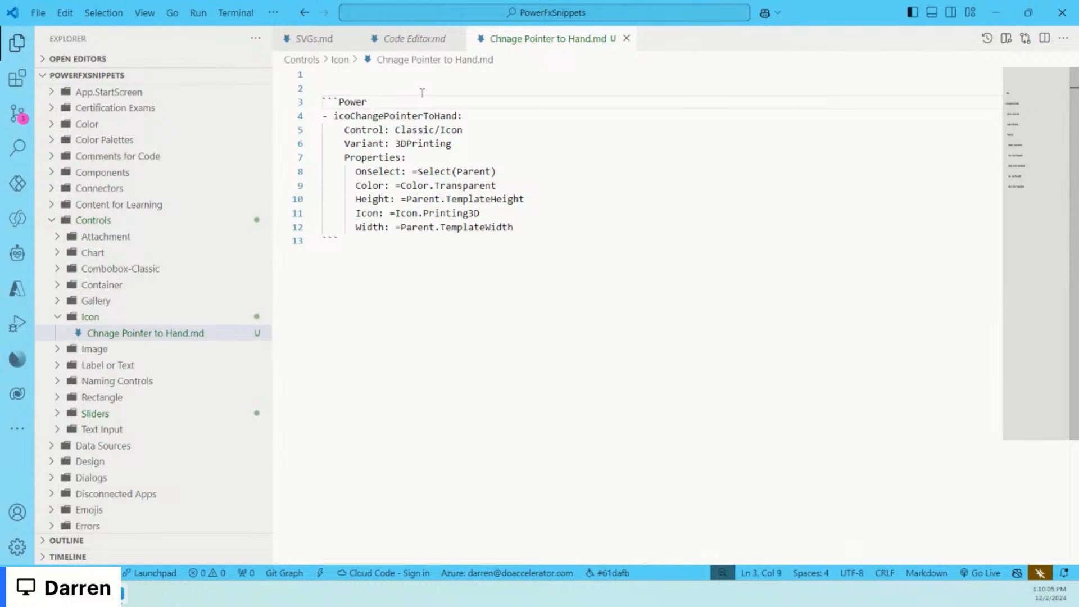
text(Fx)
Step: Review the pasted icon code, including its Icon property line
drag(571, 226, 346, 116)
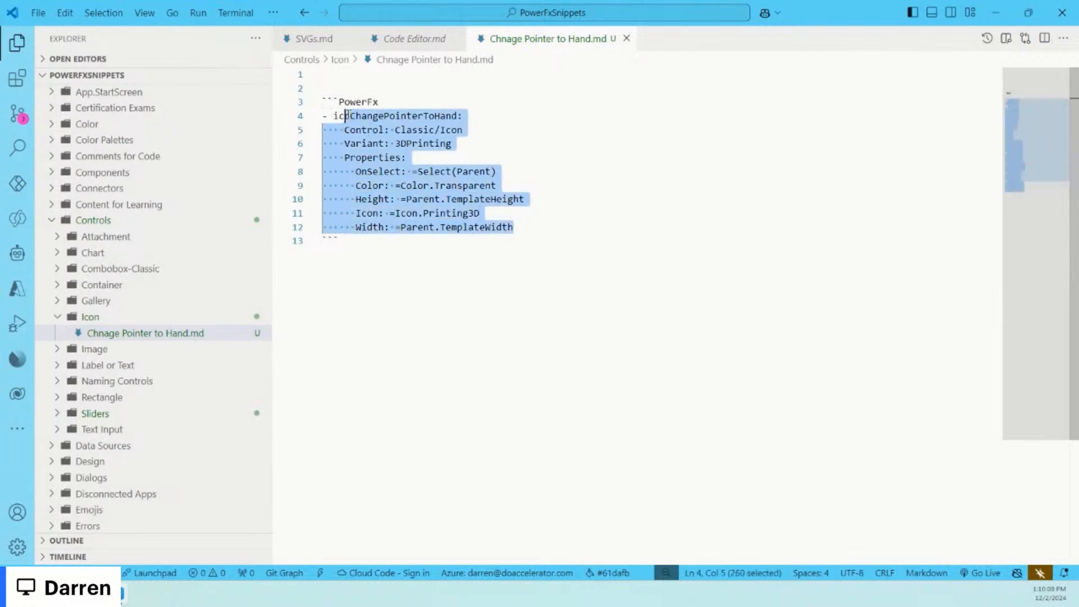
click(523, 131)
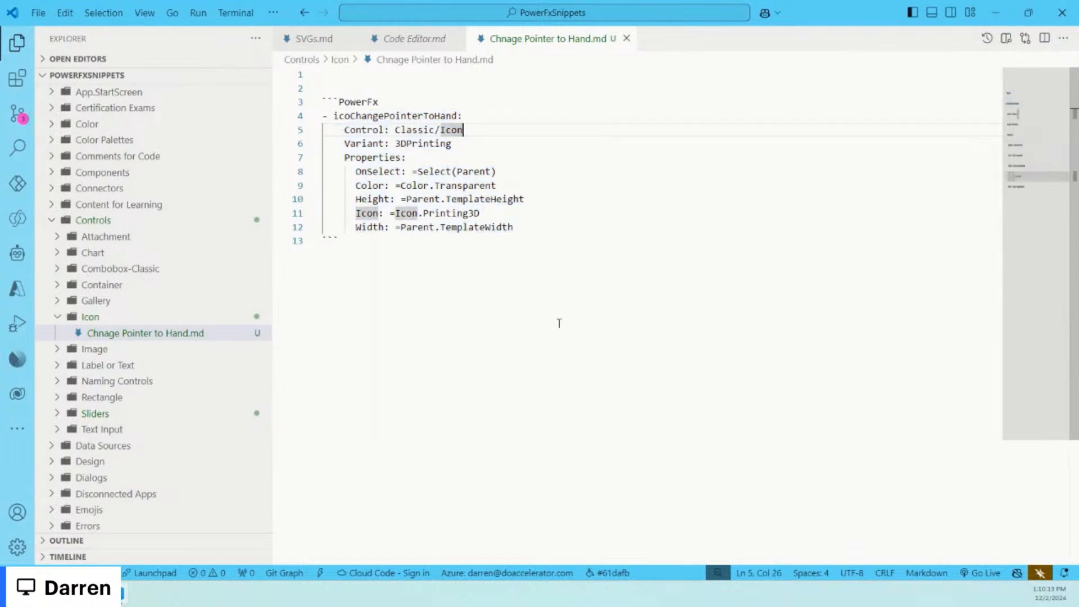
drag(497, 219, 386, 211)
click(799, 169)
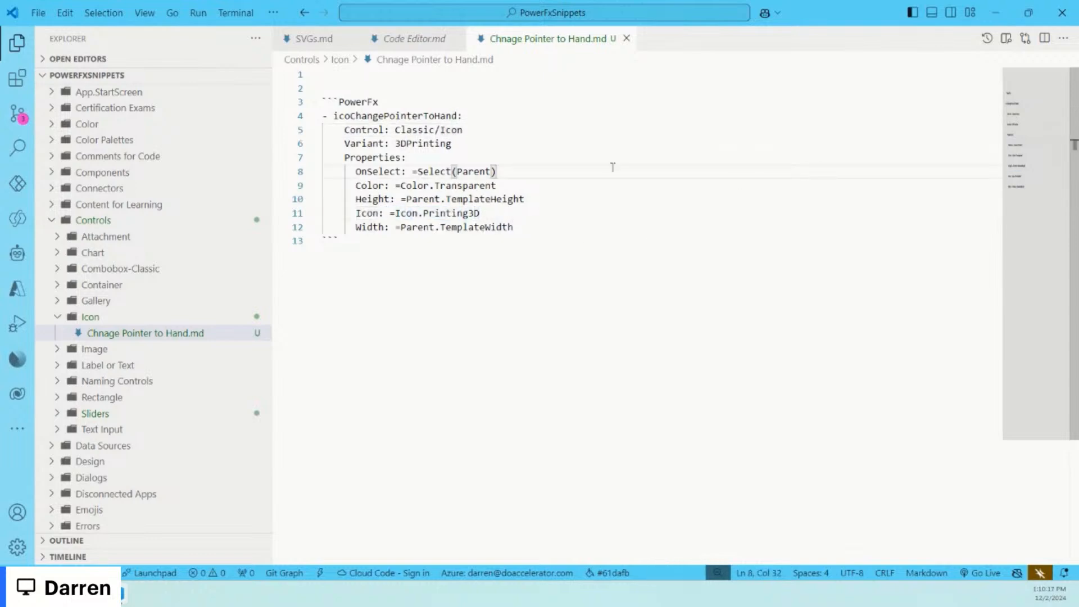
Step: Switch back to Power Apps Studio and preview the app, testing the drop-down lists gallery rows from Request Priorities through Departments
drag(848, 12, 1078, 332)
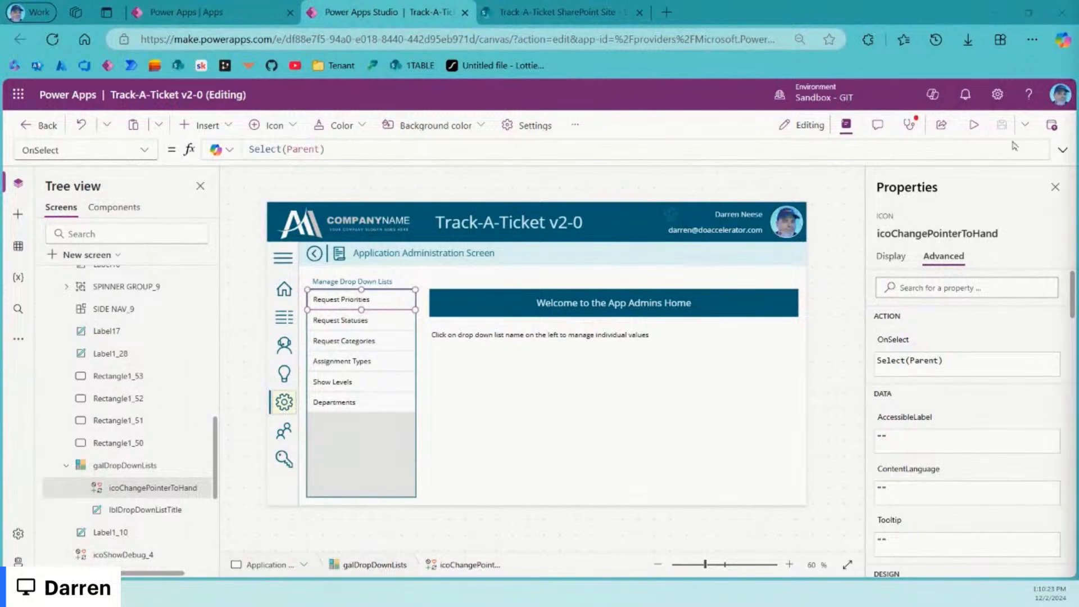
click(975, 125)
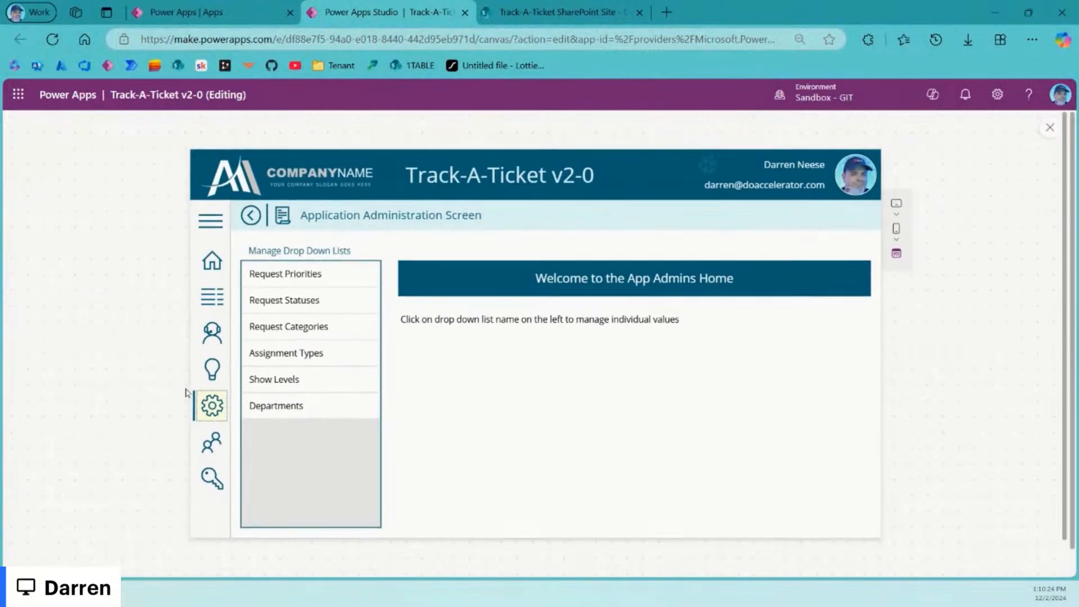
click(321, 288)
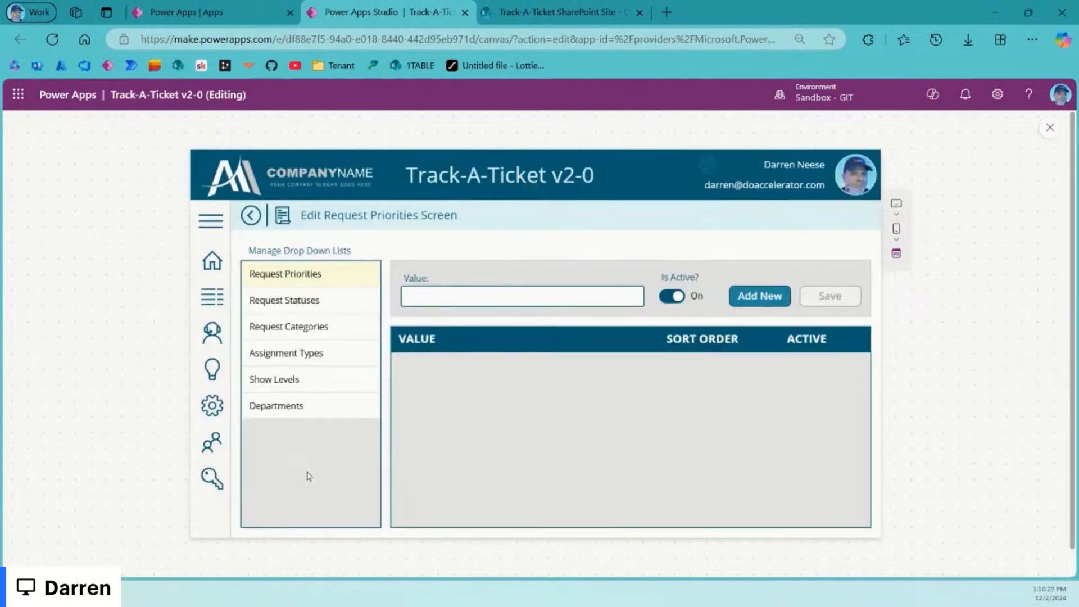
click(329, 303)
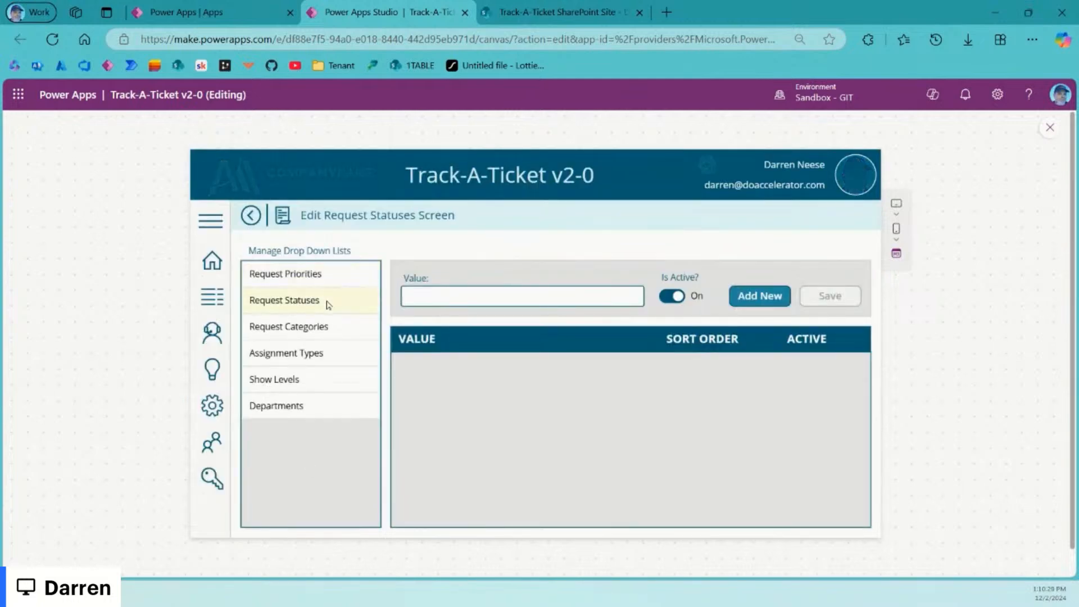
click(335, 331)
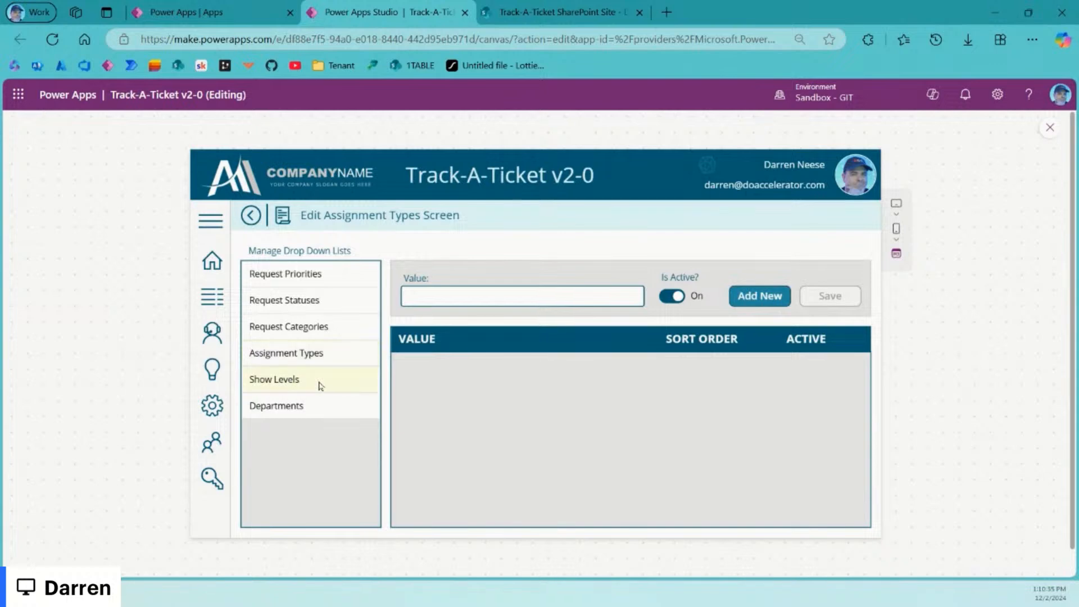
click(321, 386)
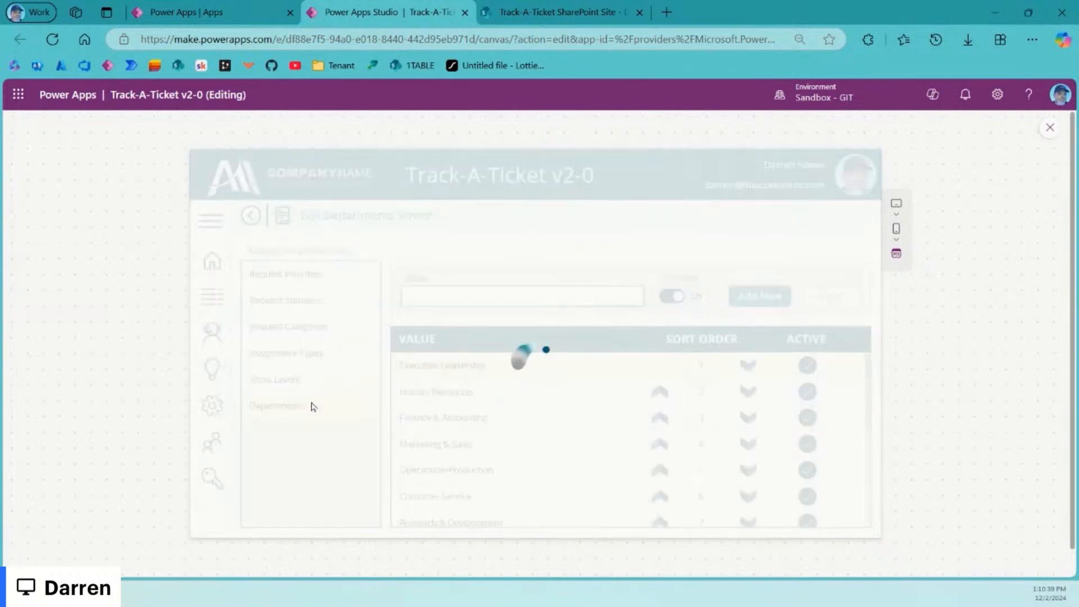
scroll(568, 442, down, 5)
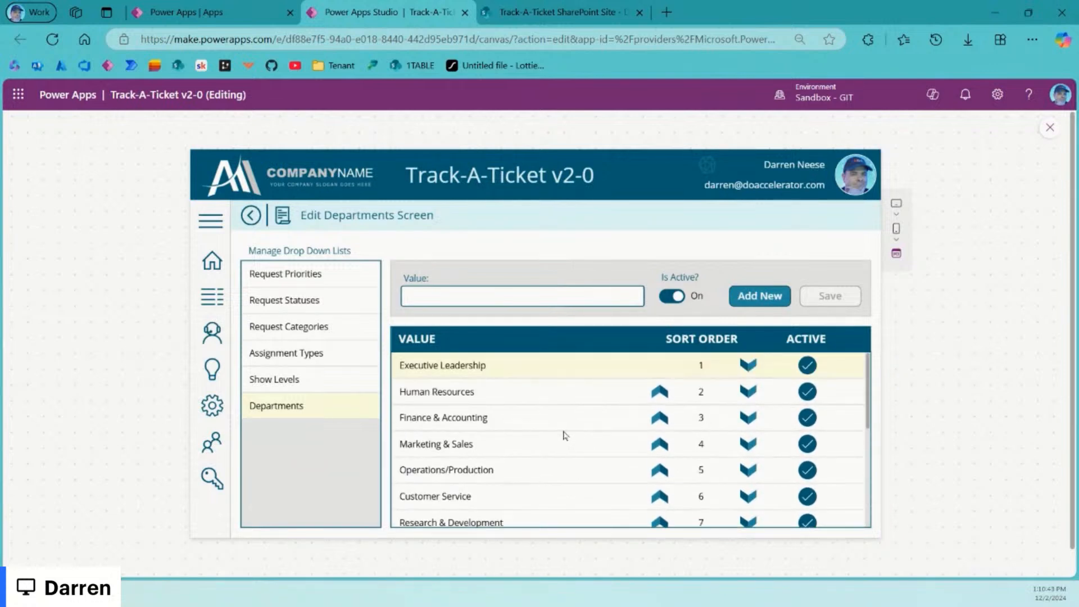
scroll(565, 435, down, 5)
click(356, 273)
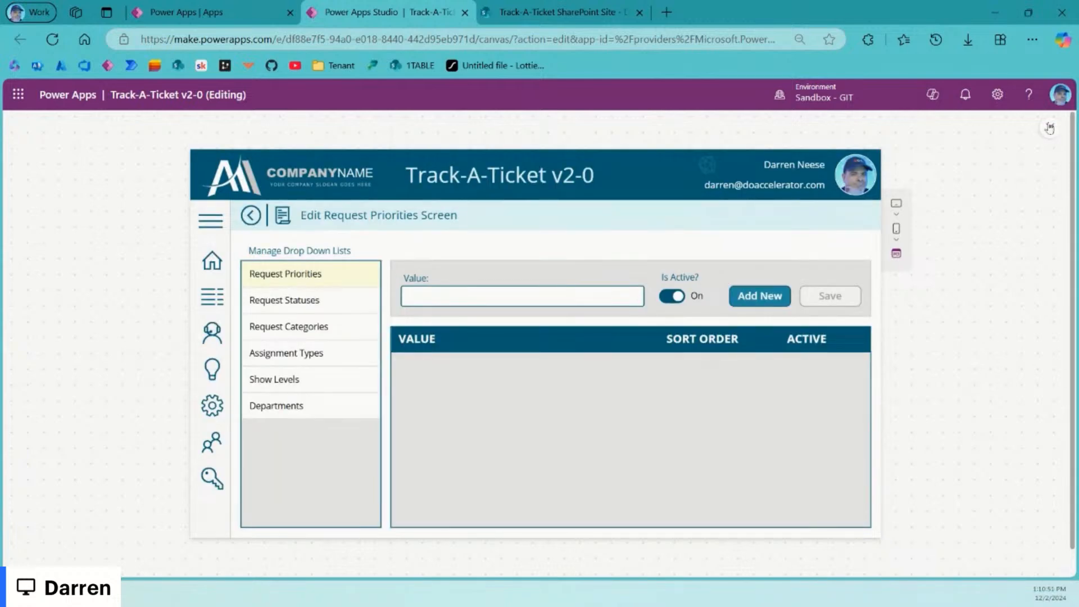
click(1049, 128)
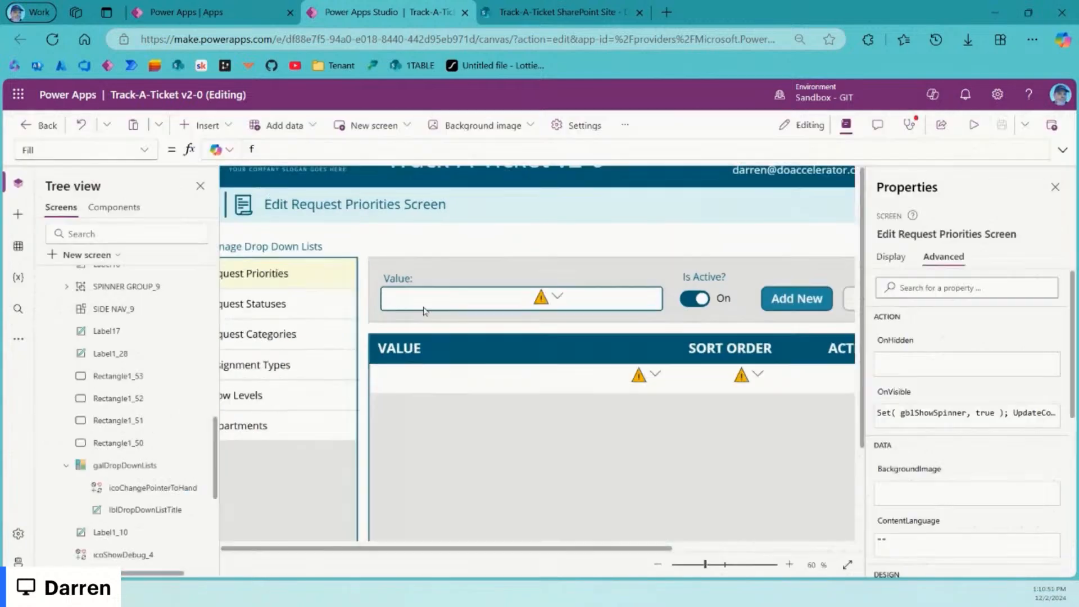
Step: Go to the Application Administration Screen through the app's own side menu while staying in edit mode
scroll(123, 425, up, 7)
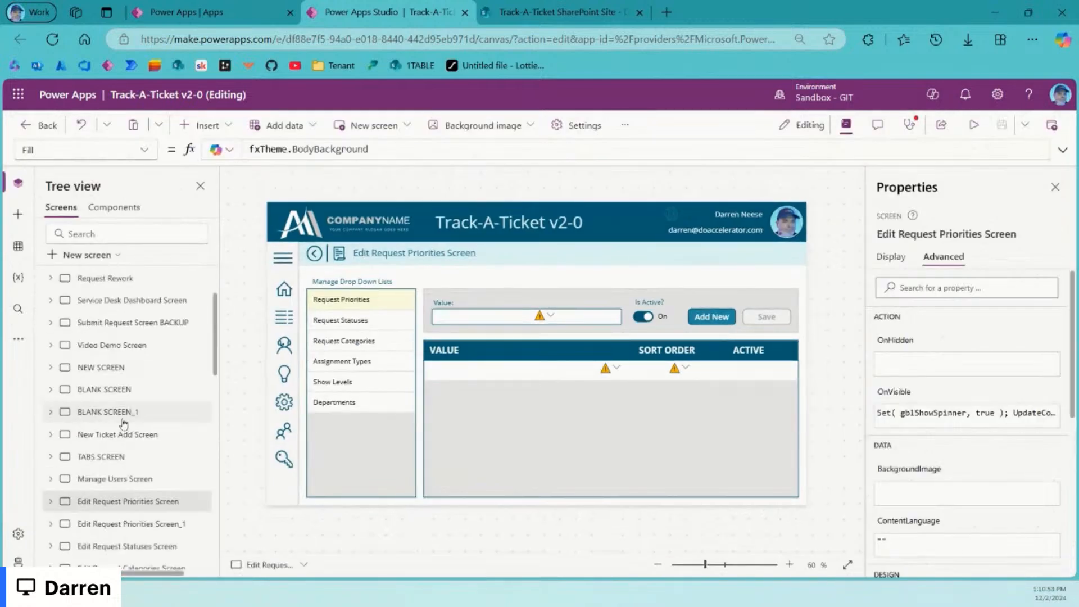
scroll(125, 414, down, 4)
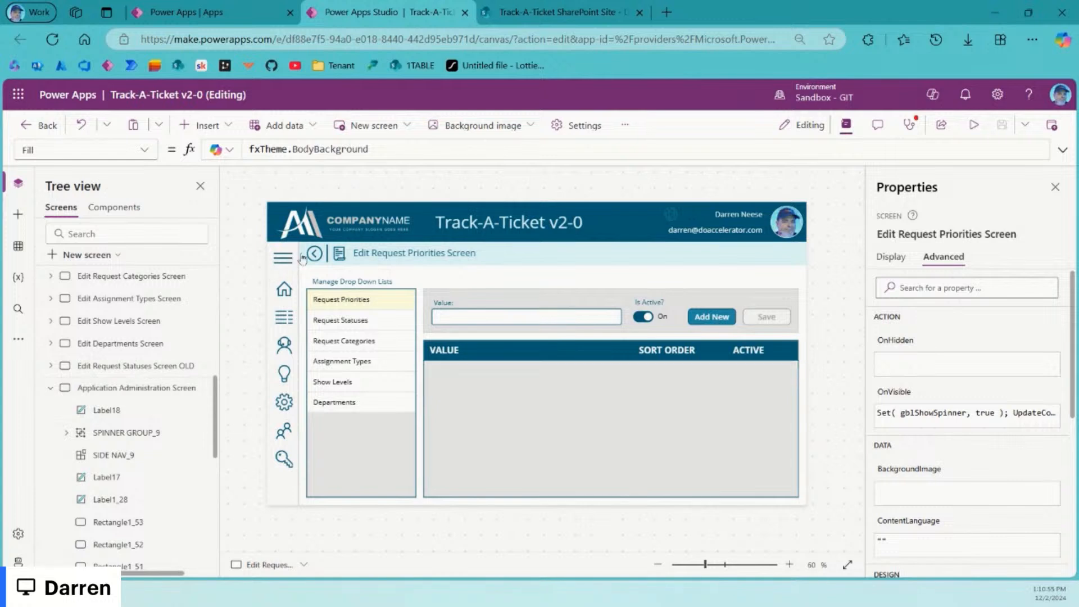
alt+click(283, 258)
alt+click(371, 406)
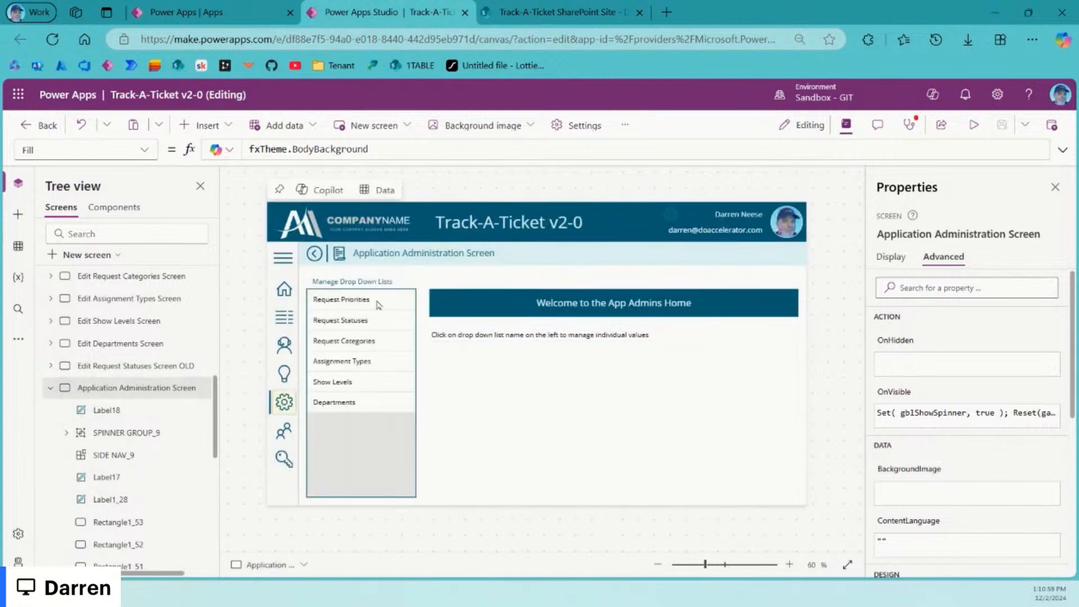
Step: Copy the icoChangePointerToHand icon from the galDropDownLists gallery on the Application Administration Screen
click(374, 299)
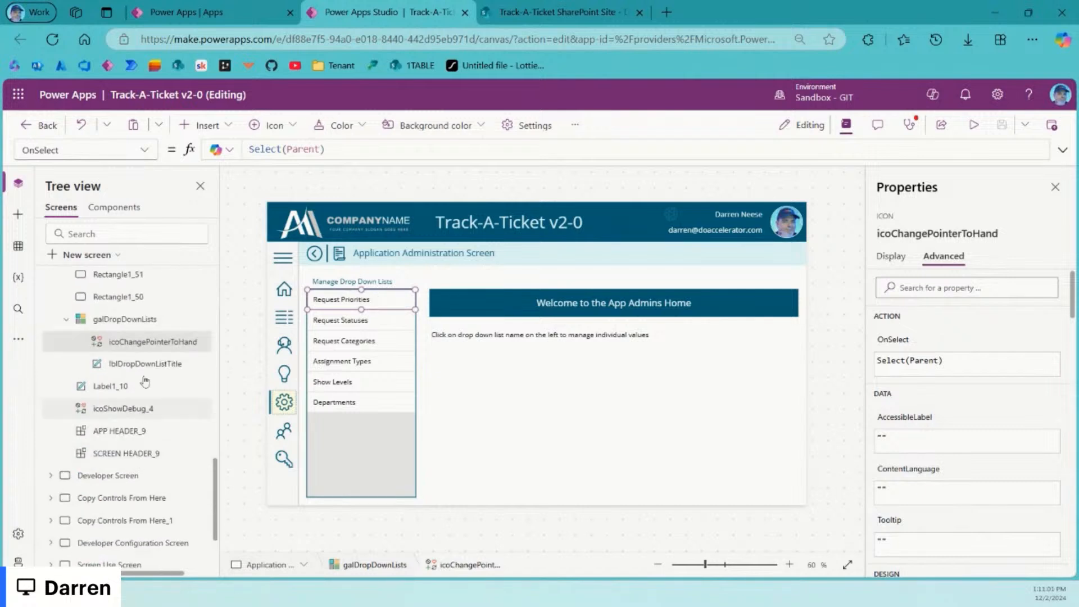
right_click(141, 346)
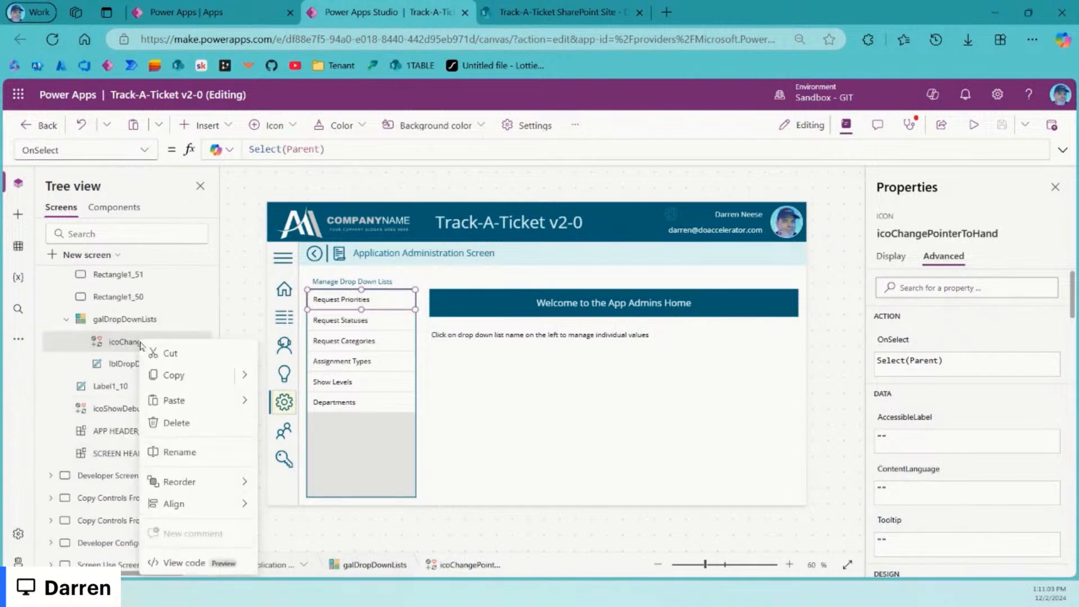
click(171, 383)
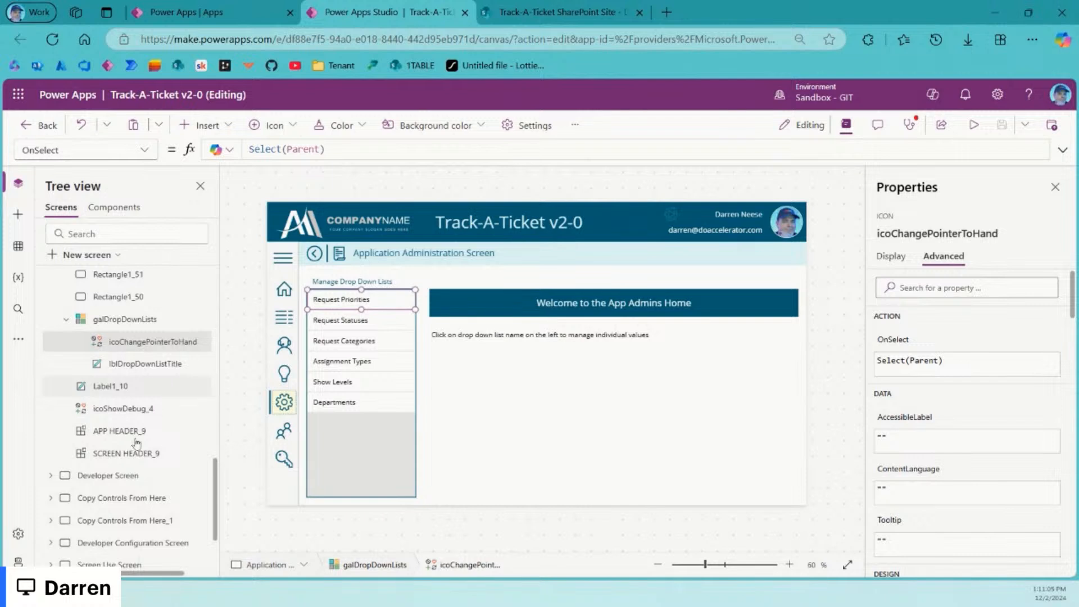
Step: Go to the Edit Request Statuses Screen through the app's drop-down lists gallery, collapse the Application Administration Screen's controls and list the statuses screen's controls
alt+click(353, 321)
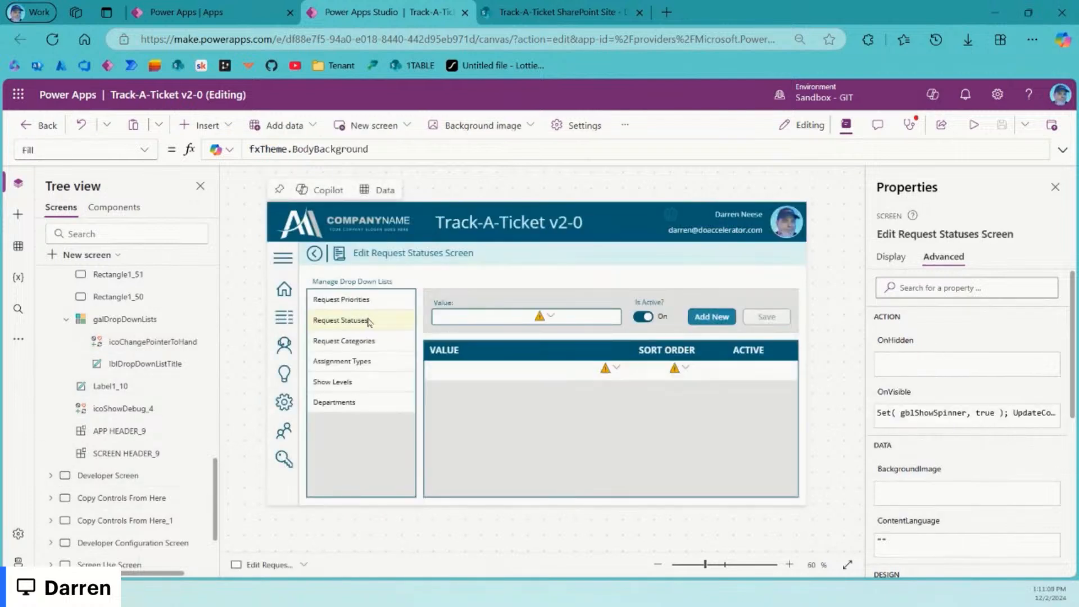
click(368, 321)
scroll(137, 376, down, 2)
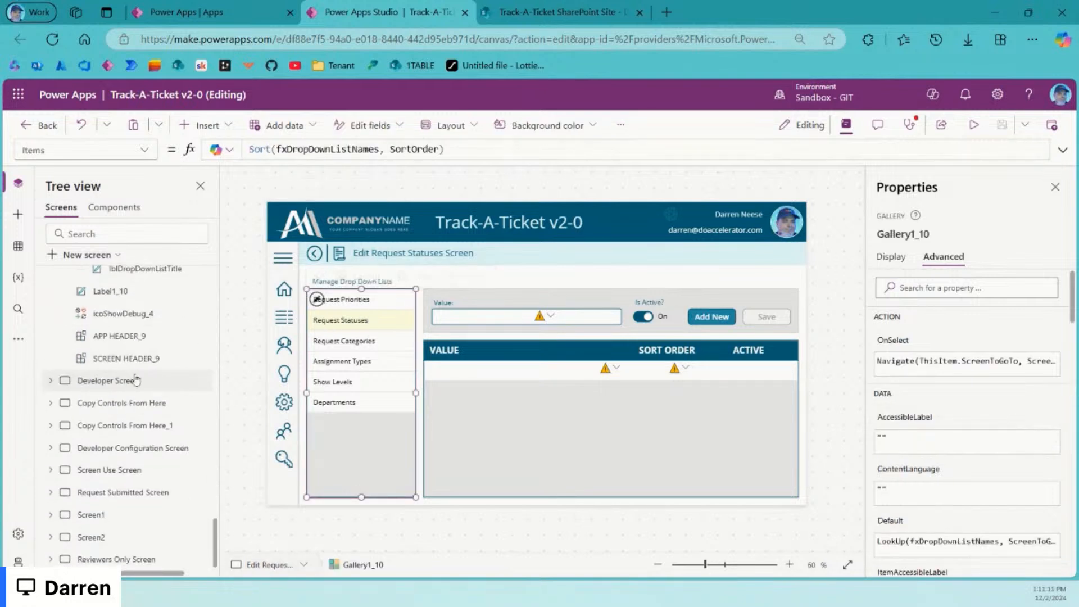
scroll(138, 376, up, 5)
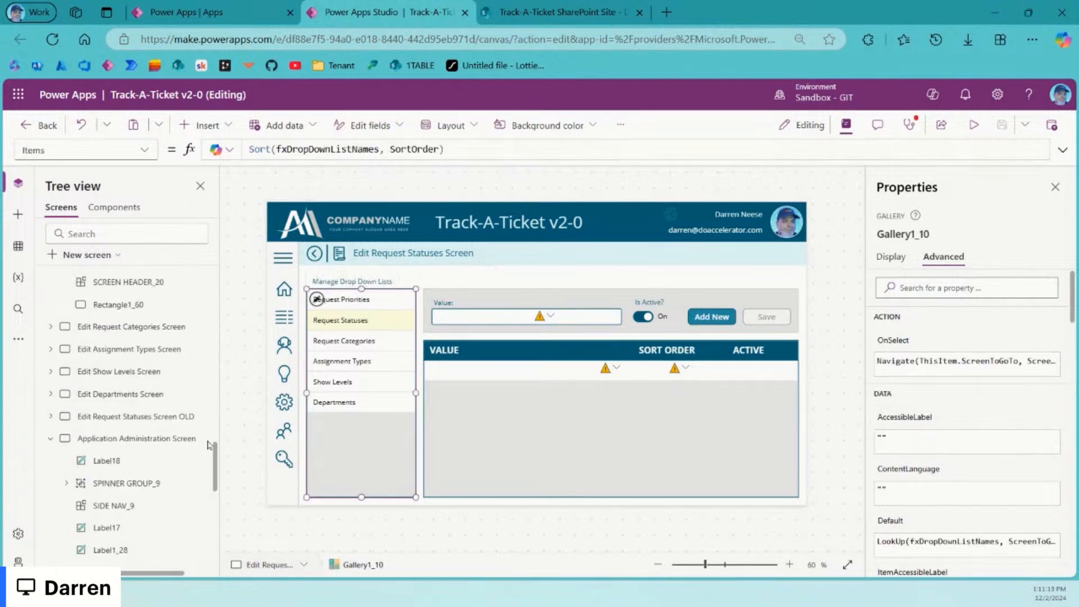
scroll(174, 441, up, 5)
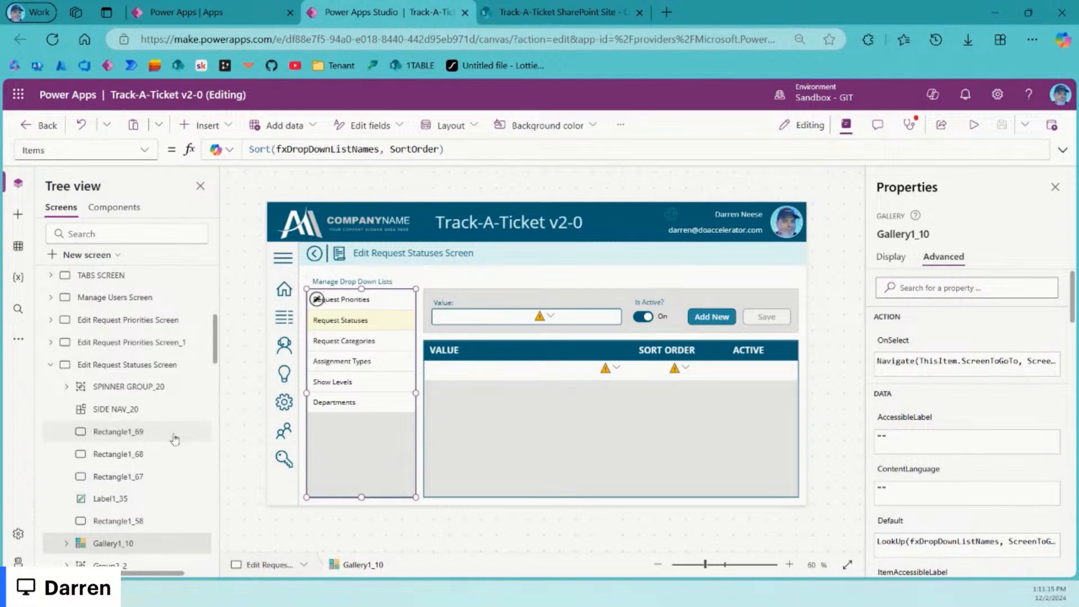
click(52, 365)
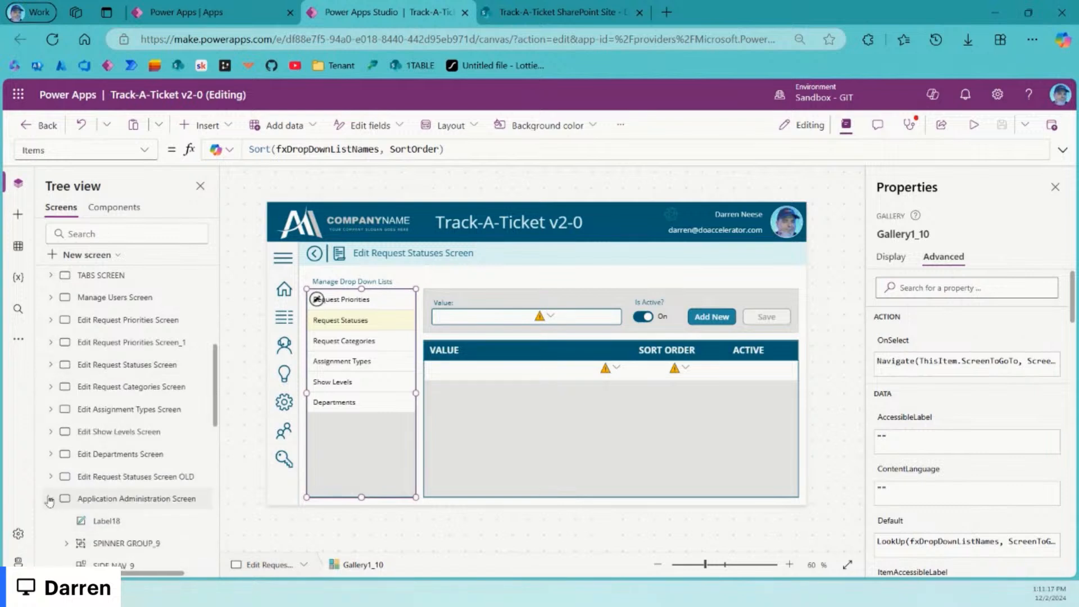
click(136, 366)
click(51, 364)
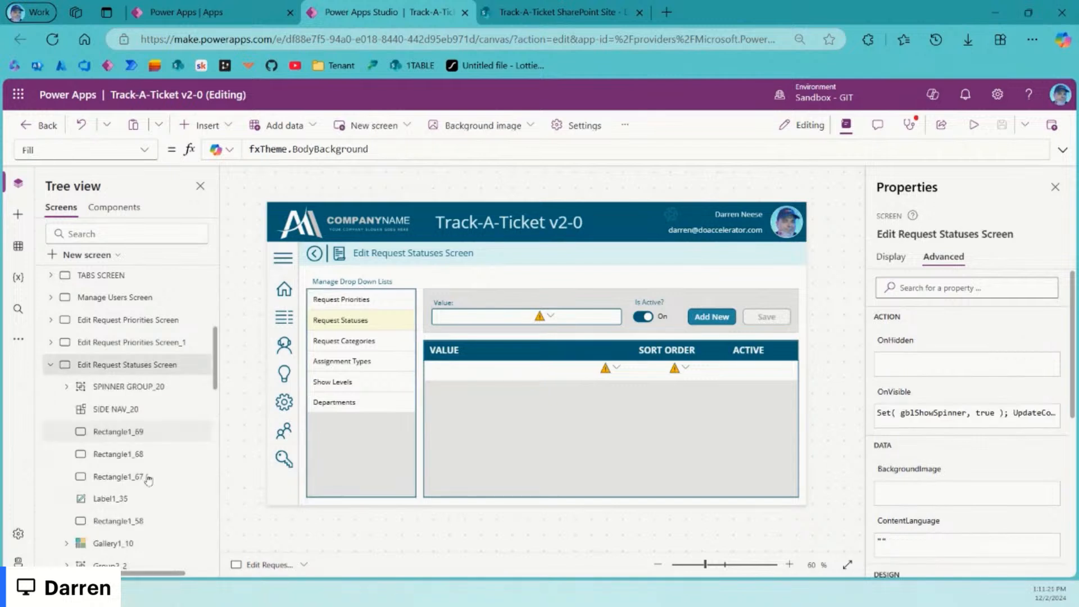
Step: Paste the hand-pointer icon into Gallery1_10 on the Edit Request Statuses Screen, alongside its row label
click(90, 543)
scroll(76, 476, down, 3)
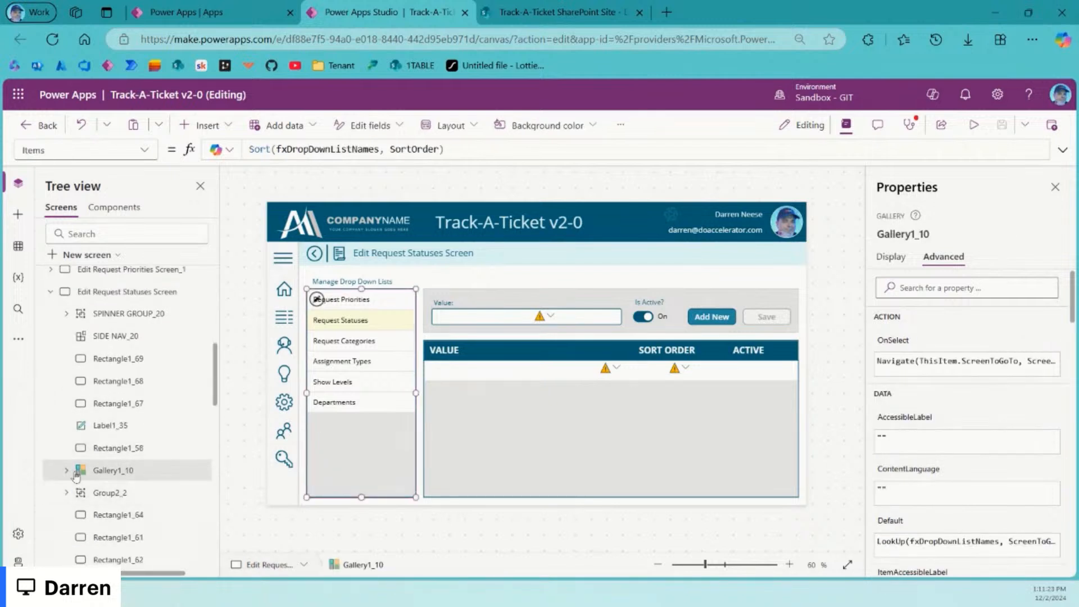
click(67, 471)
click(119, 493)
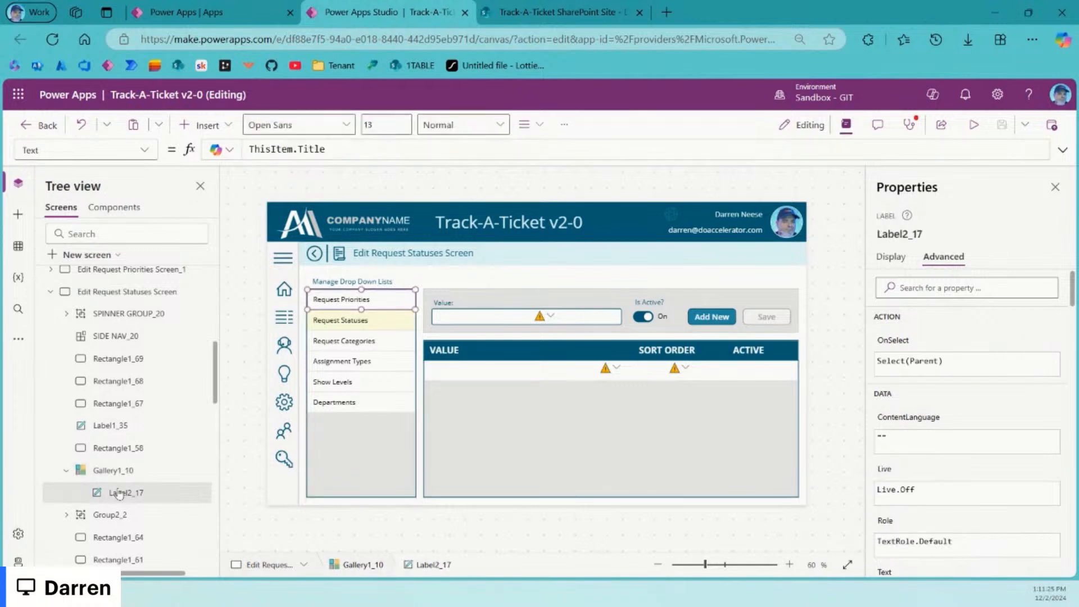
key(ctrl+v)
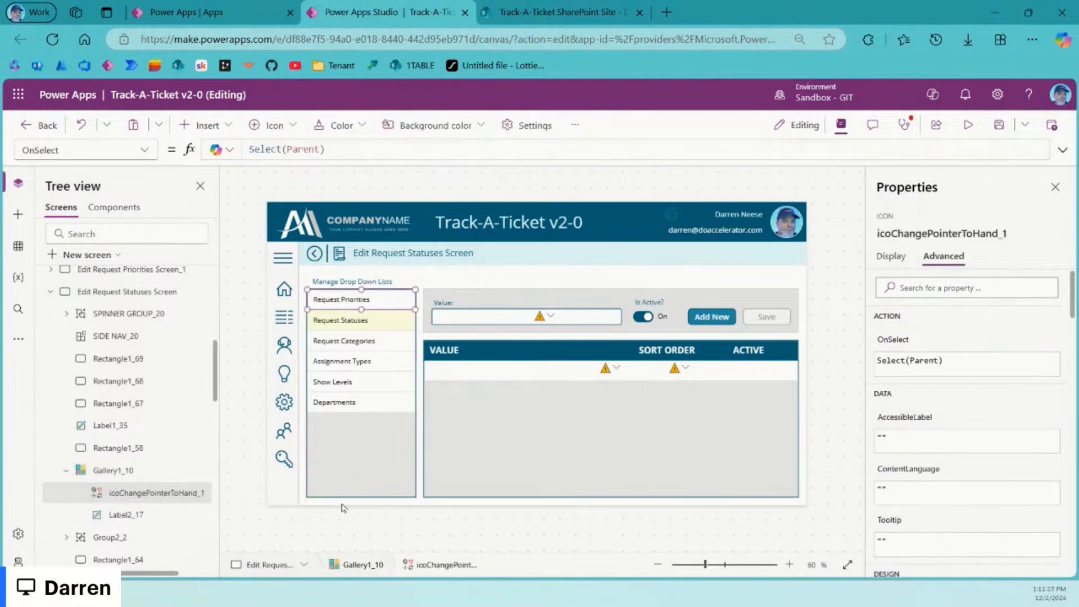
Step: Go to the Edit Request Priorities Screen through the app's gallery, paste the hand-pointer icon into Gallery1_8, and collapse the screen's controls
alt+click(352, 302)
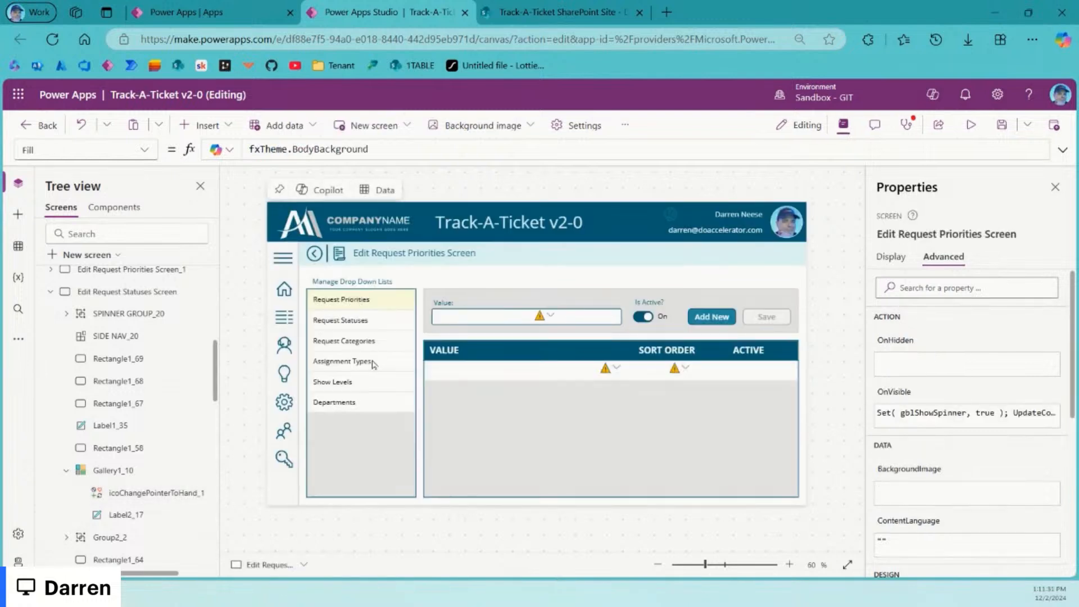
click(363, 359)
scroll(73, 400, up, 3)
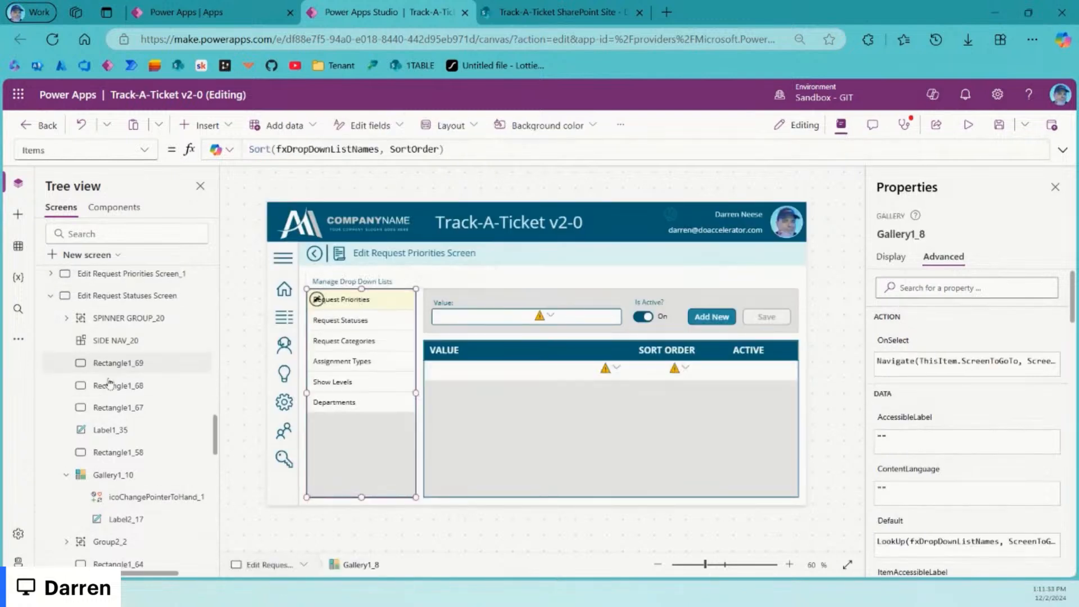
click(51, 439)
scroll(132, 414, up, 7)
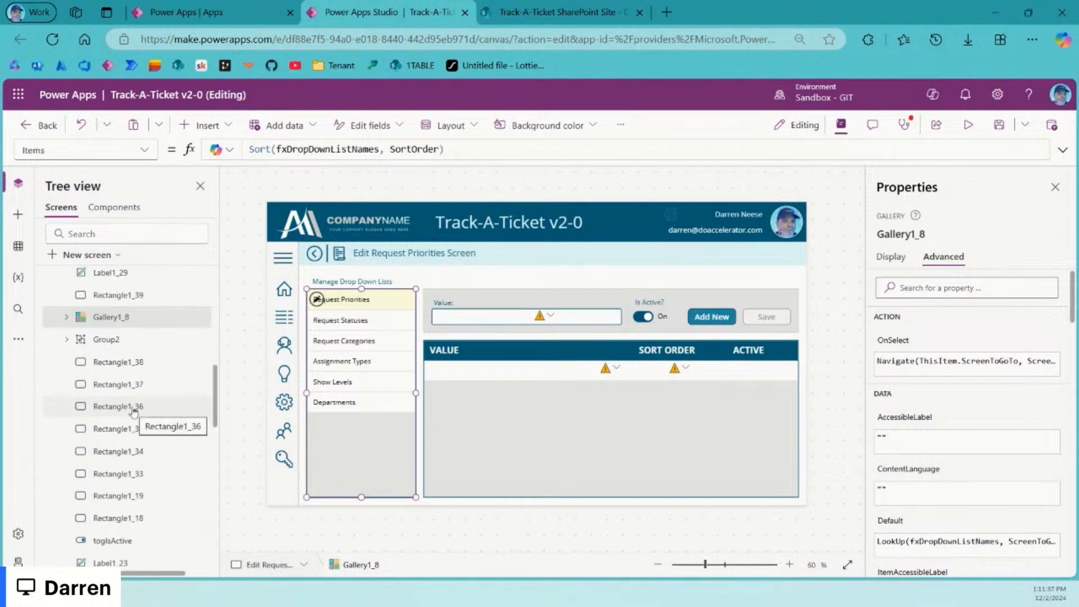
scroll(133, 412, up, 5)
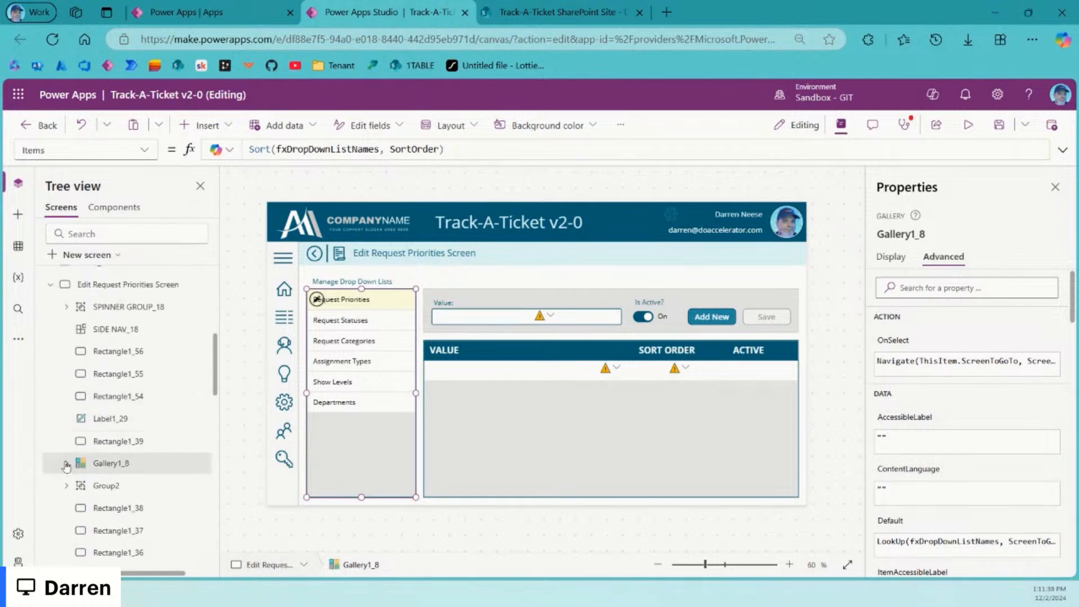
click(65, 465)
click(143, 486)
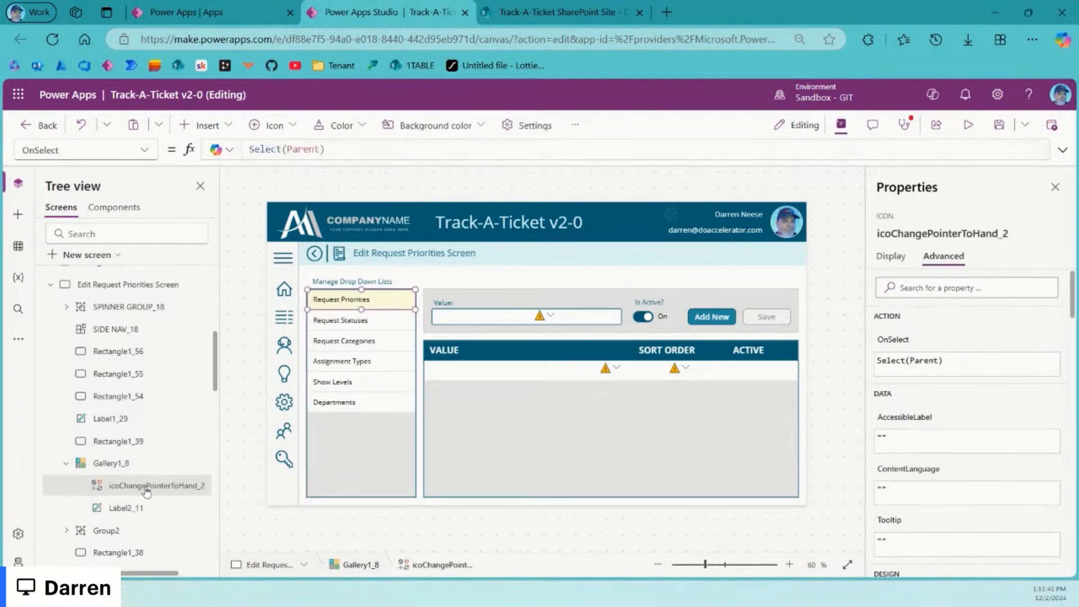
scroll(112, 427, up, 3)
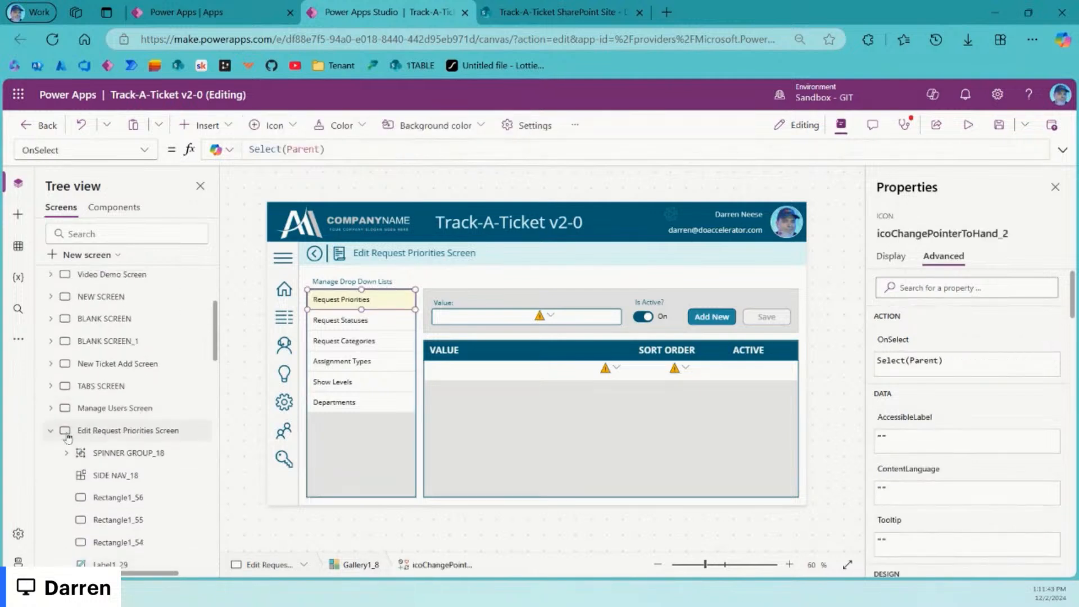
click(49, 431)
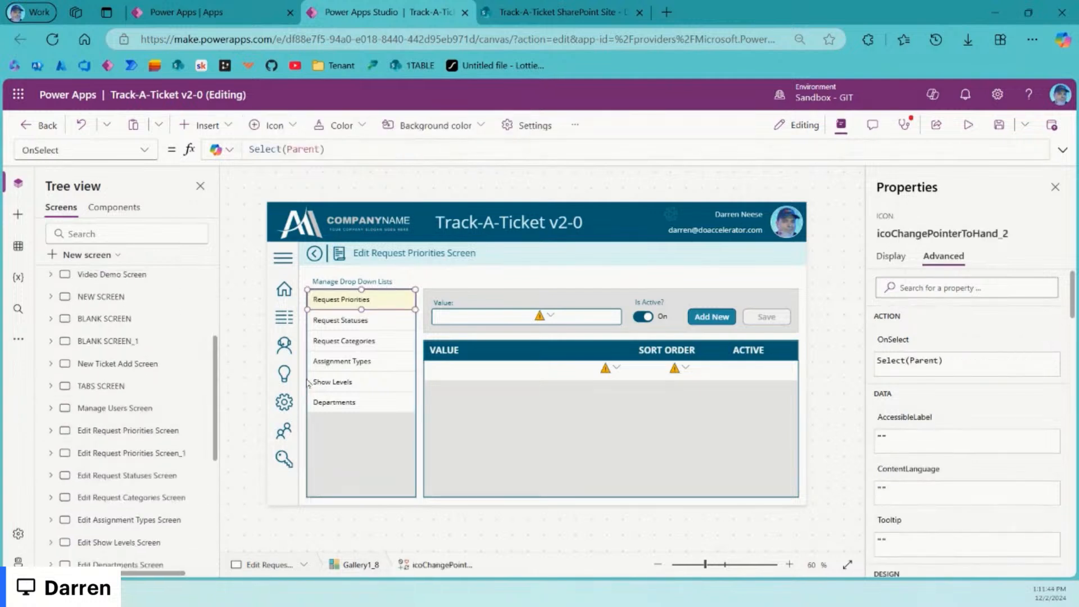
Step: Go to the Edit Request Categories Screen and paste the hand-pointer icon into Gallery1_11 alongside its row label
alt+click(358, 341)
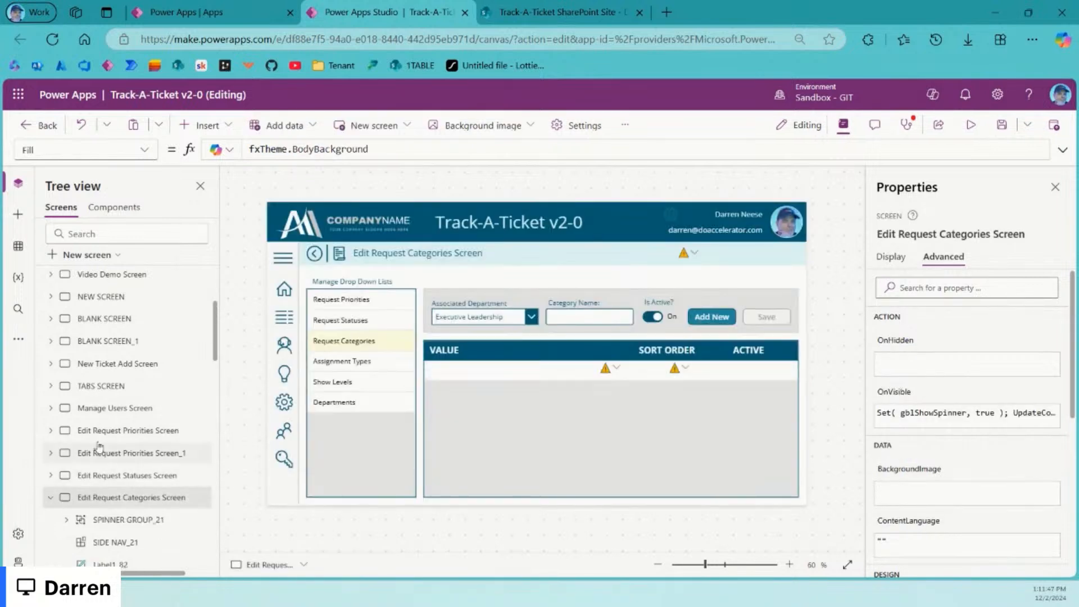
scroll(98, 447, down, 5)
click(85, 459)
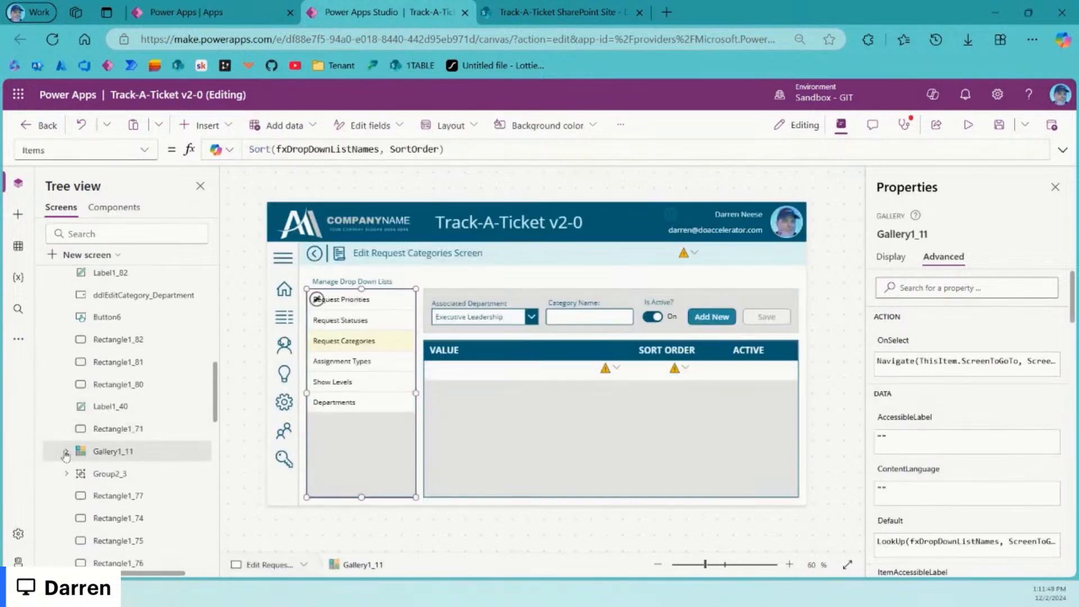
click(134, 478)
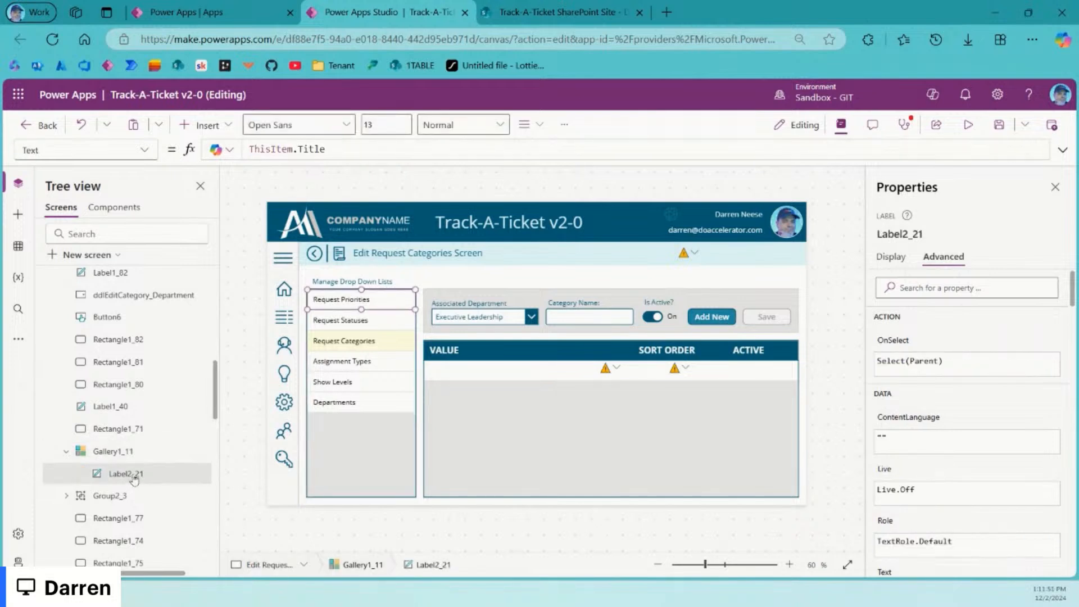
key(ctrl+v)
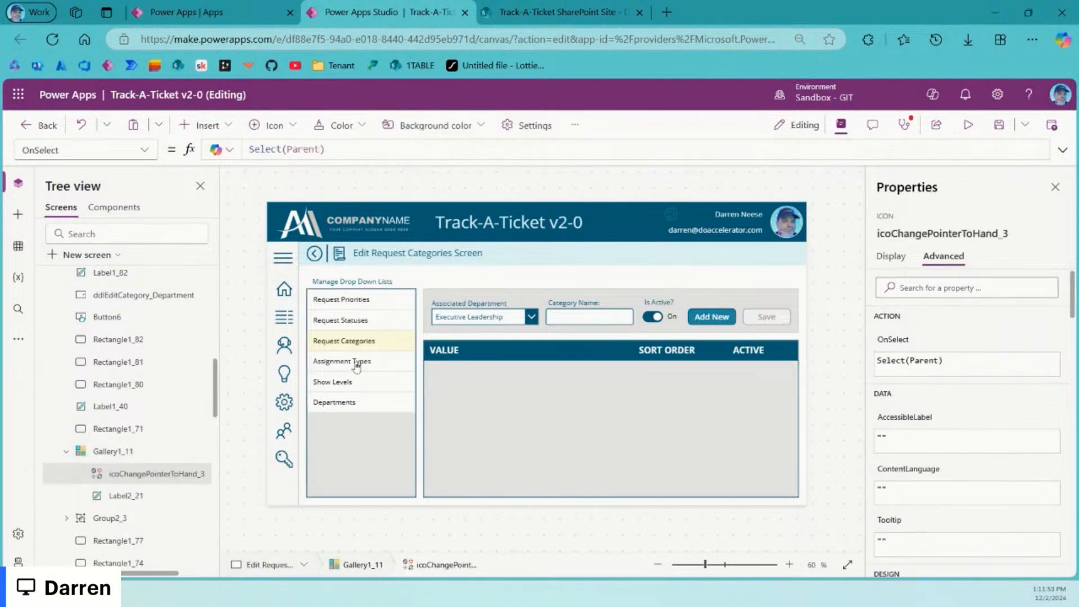
Step: Go to the Edit Assignment Types Screen, paste the hand-pointer icon into Gallery1_12 alongside its row label, and collapse the screen's controls
alt+click(356, 361)
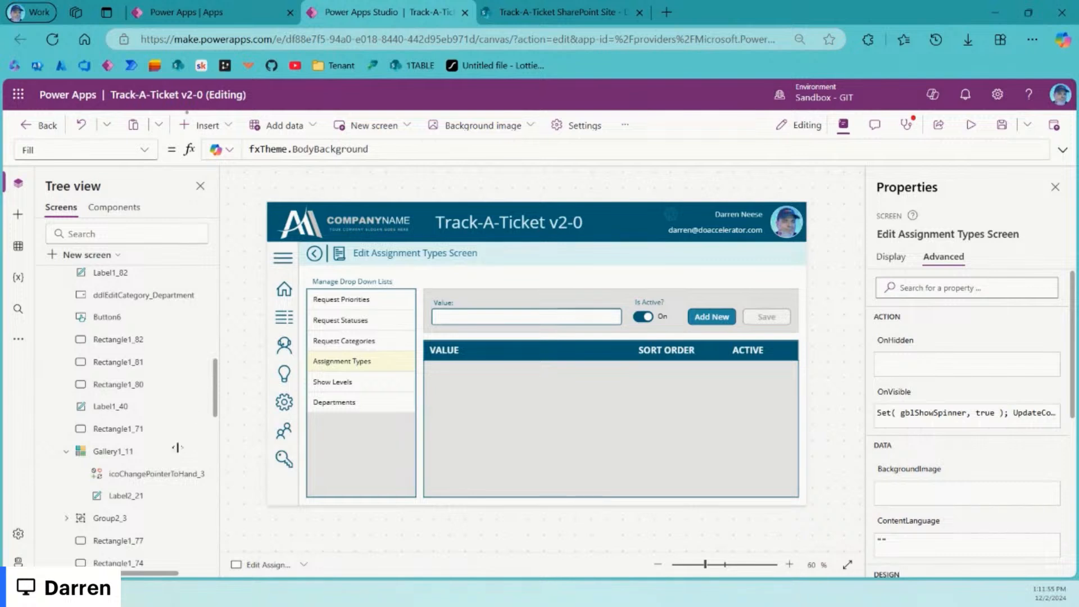
scroll(159, 410, up, 5)
click(50, 351)
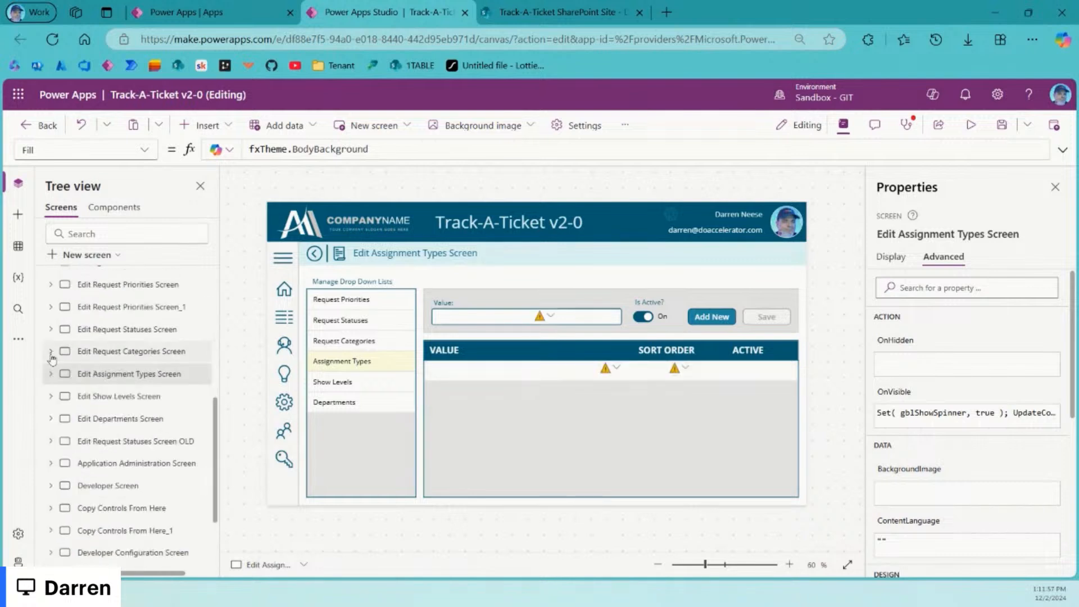
scroll(113, 457, down, 2)
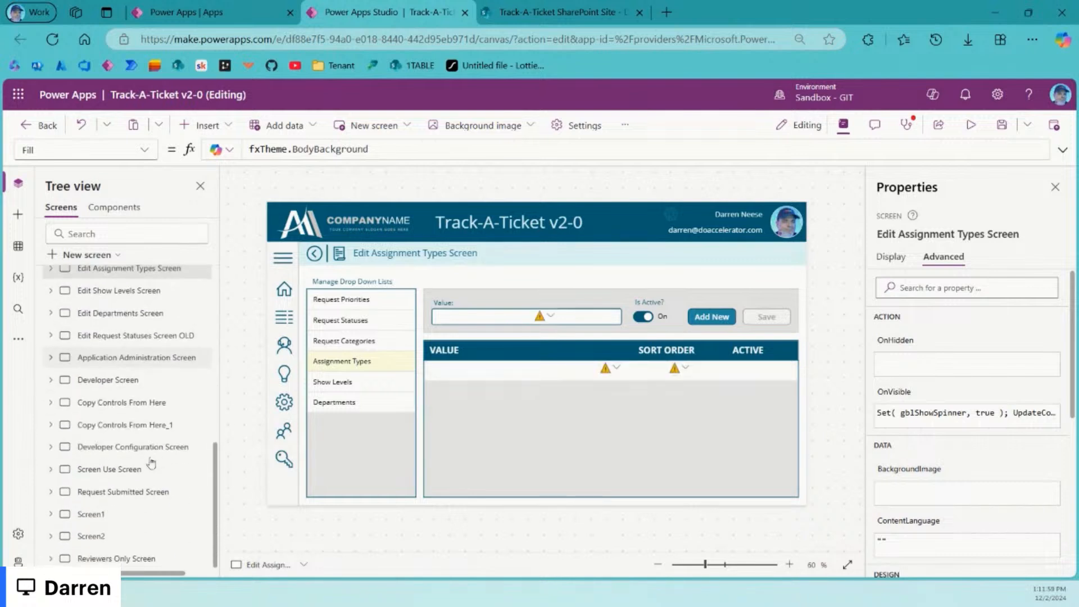
scroll(78, 360, up, 1)
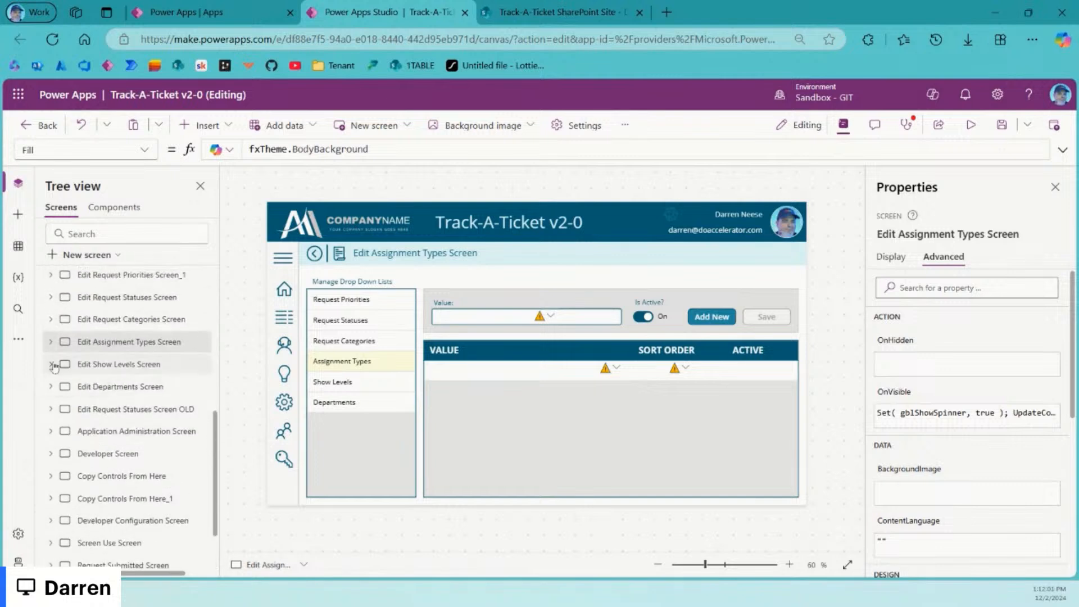
click(51, 343)
click(67, 520)
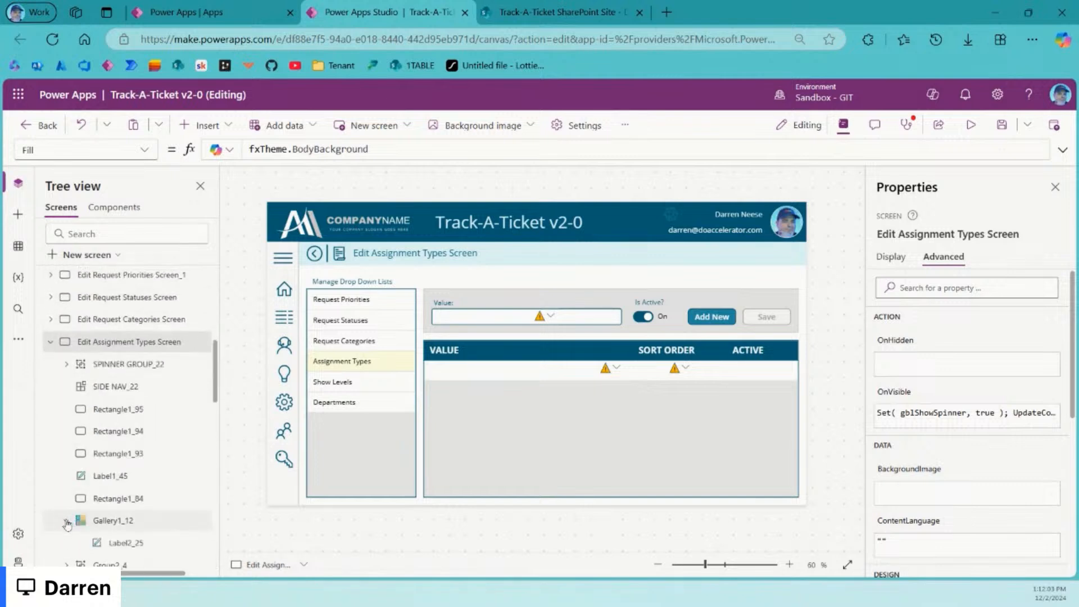
click(138, 544)
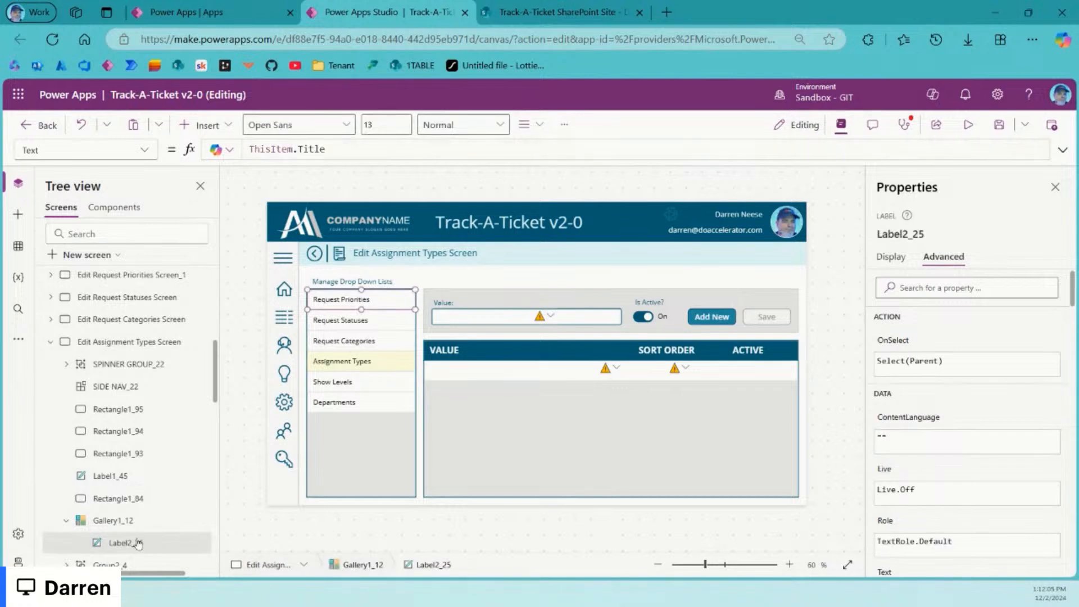
click(51, 343)
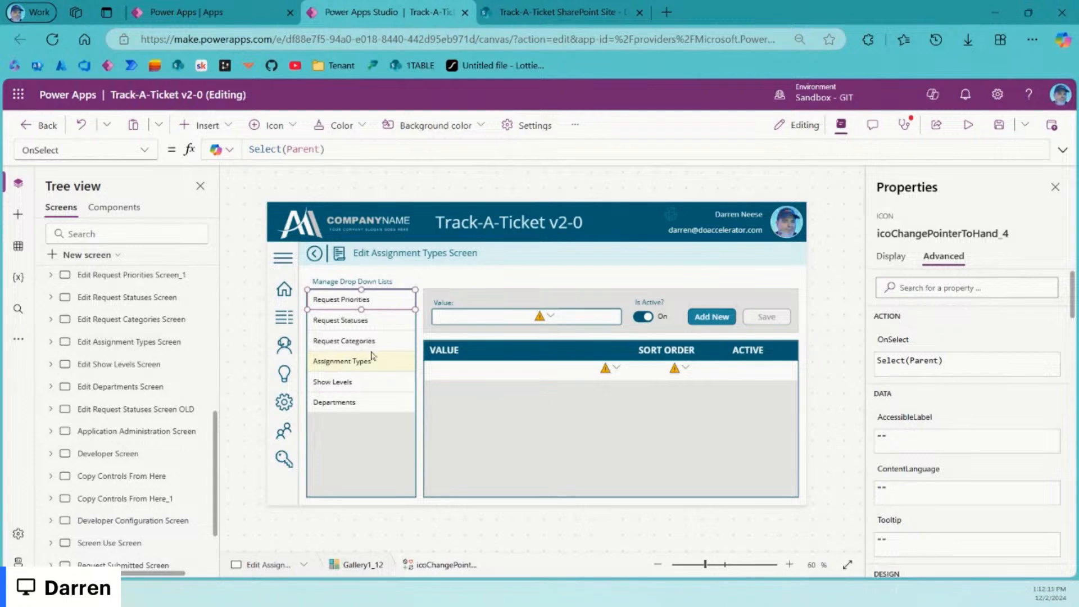
Step: Go to the Edit Show Levels Screen and paste the hand-pointer icon into Gallery1_13 alongside its row label
key(alt)
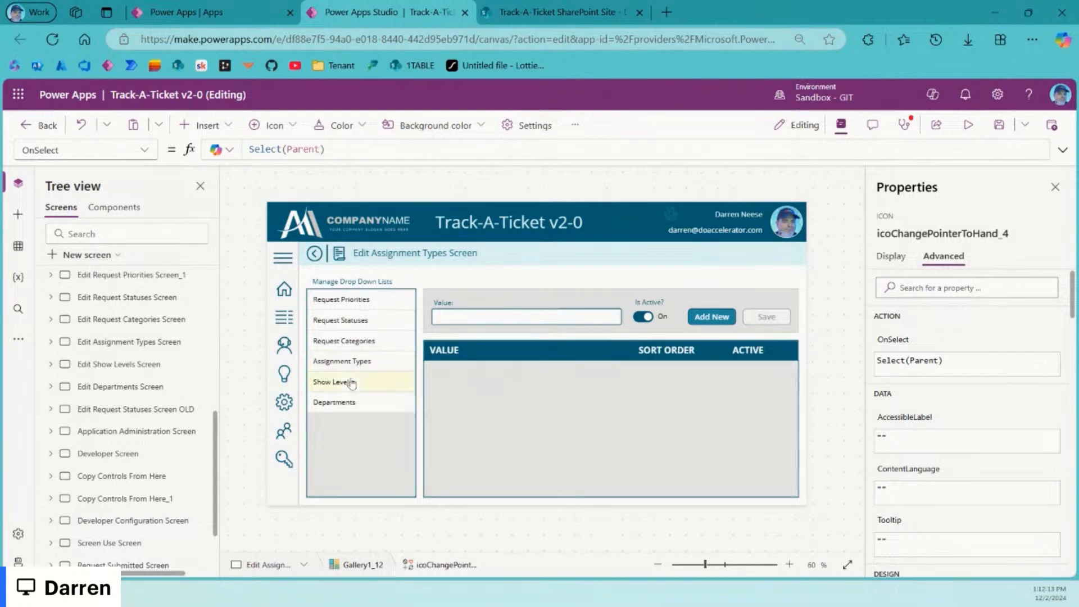
alt+click(352, 384)
click(52, 366)
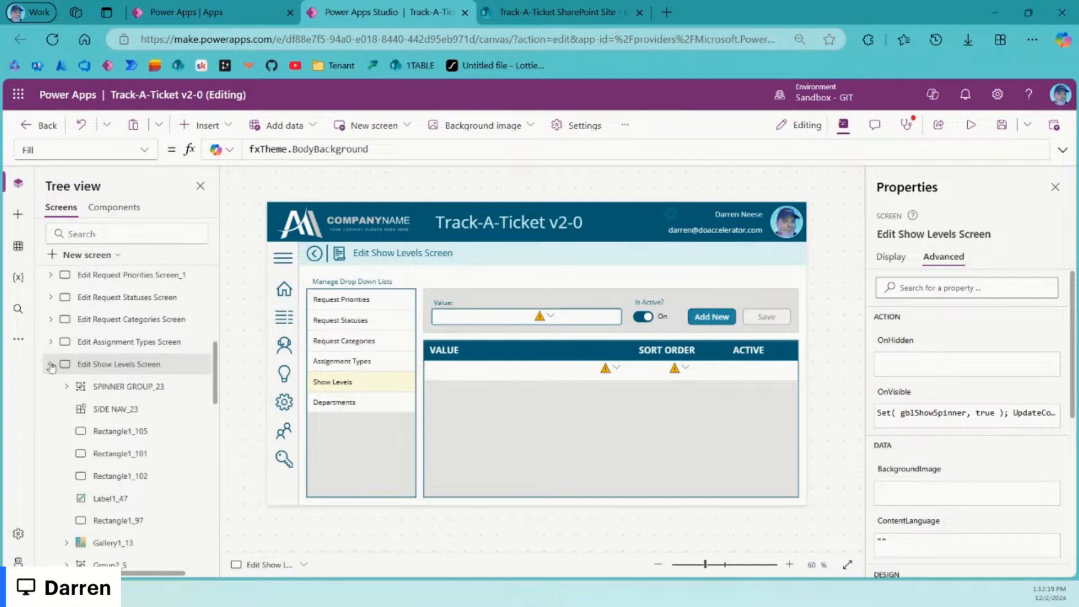
click(68, 544)
click(67, 544)
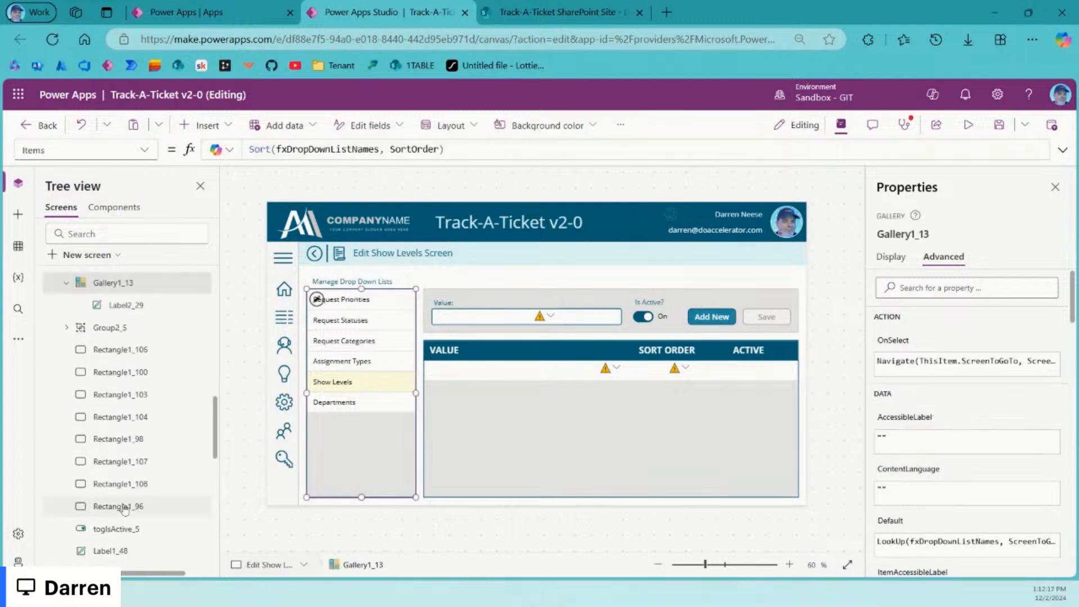
click(151, 281)
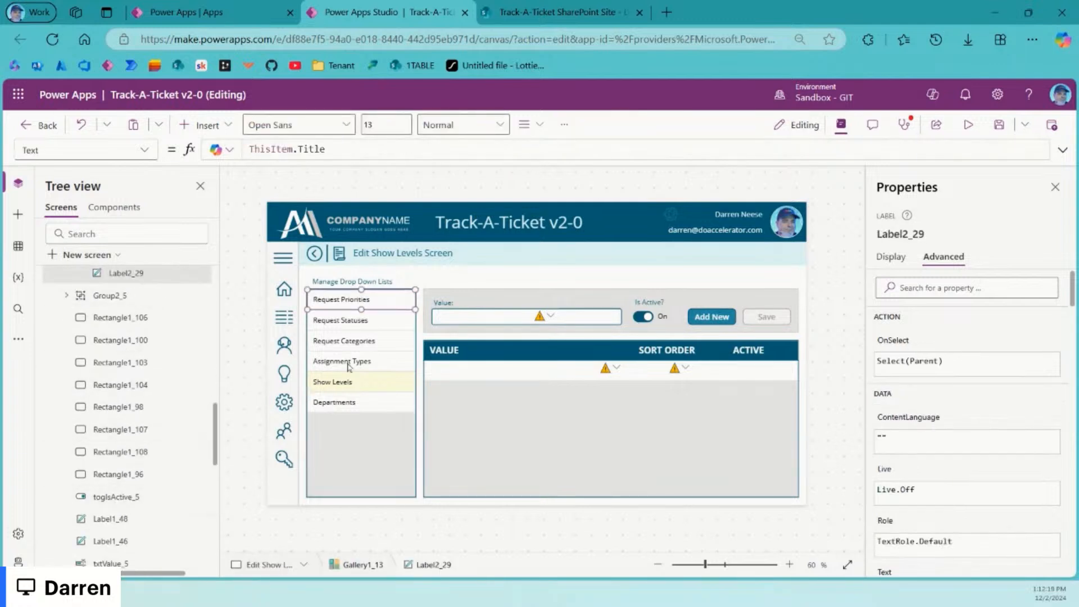
Step: Go to the Edit Departments Screen, collapse the Edit Show Levels Screen's controls, and paste the hand-pointer icon into Gallery1_14 alongside its row label
click(347, 411)
alt+click(347, 407)
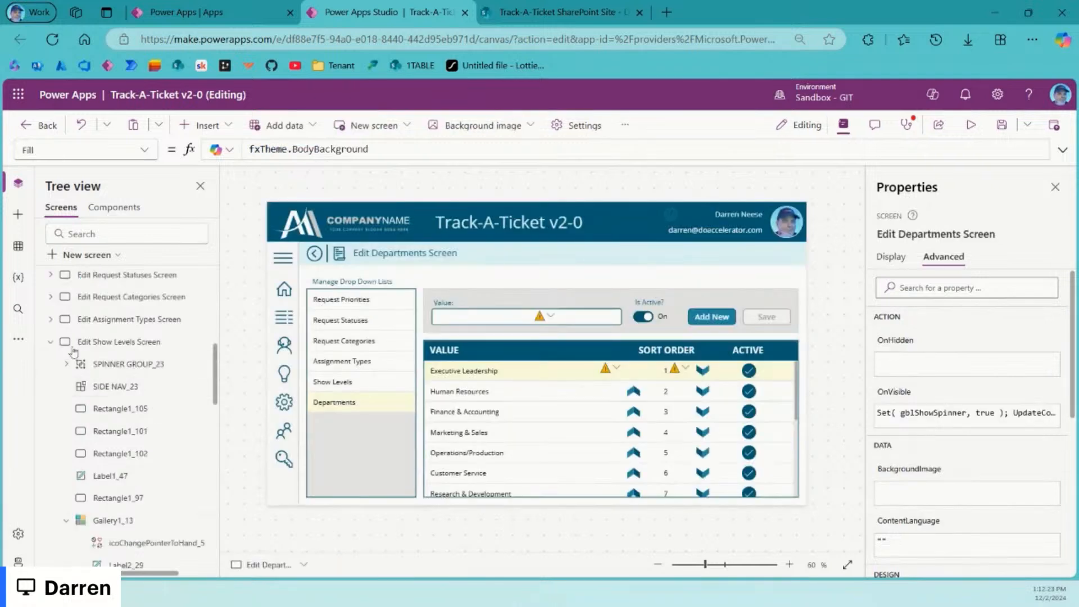
click(50, 342)
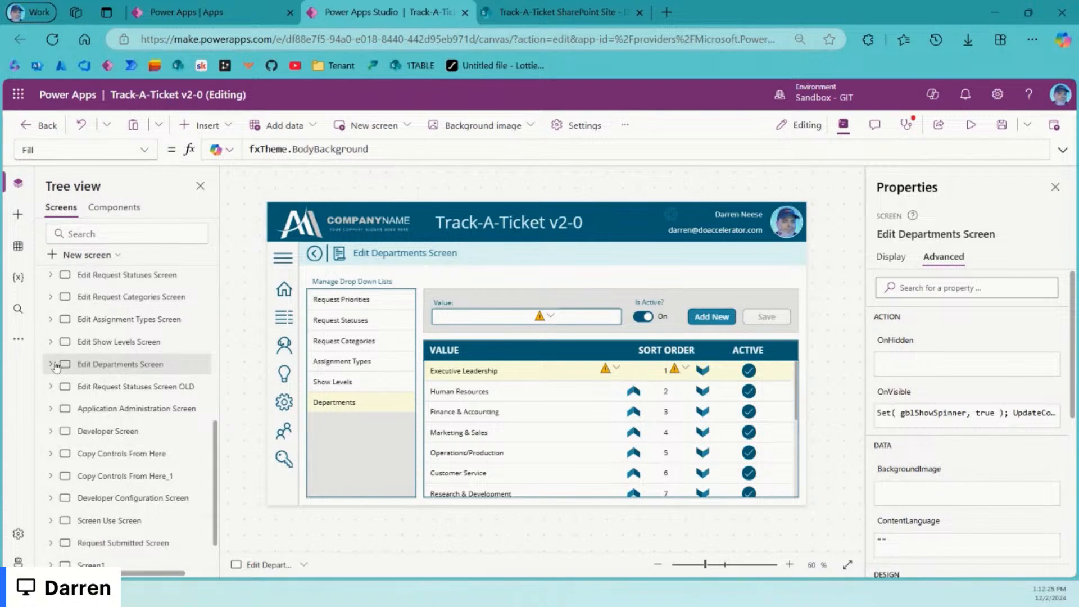
click(52, 364)
click(130, 544)
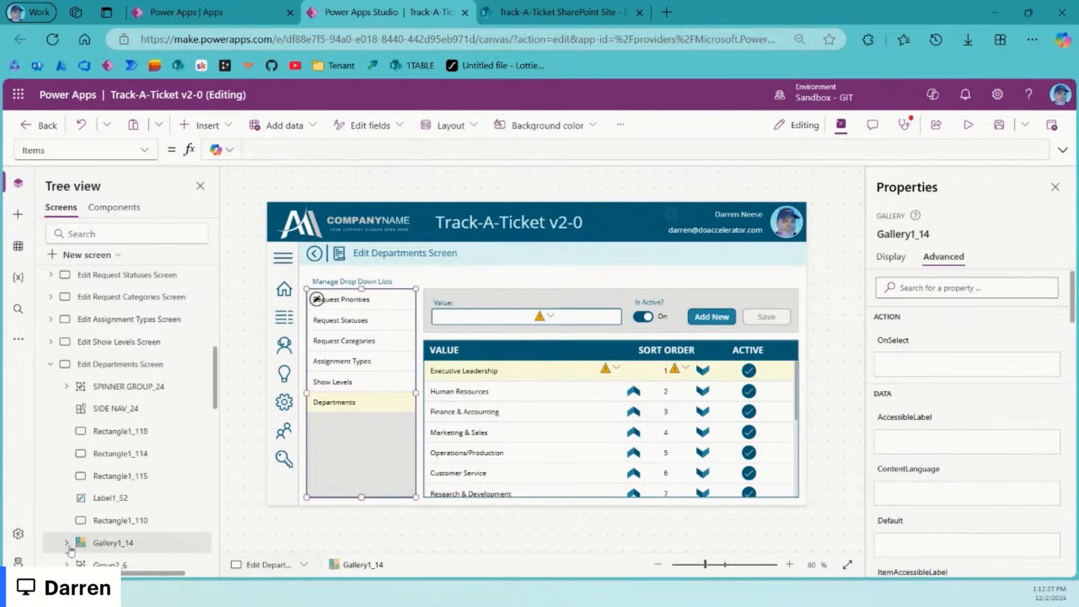
click(67, 543)
scroll(86, 512, down, 2)
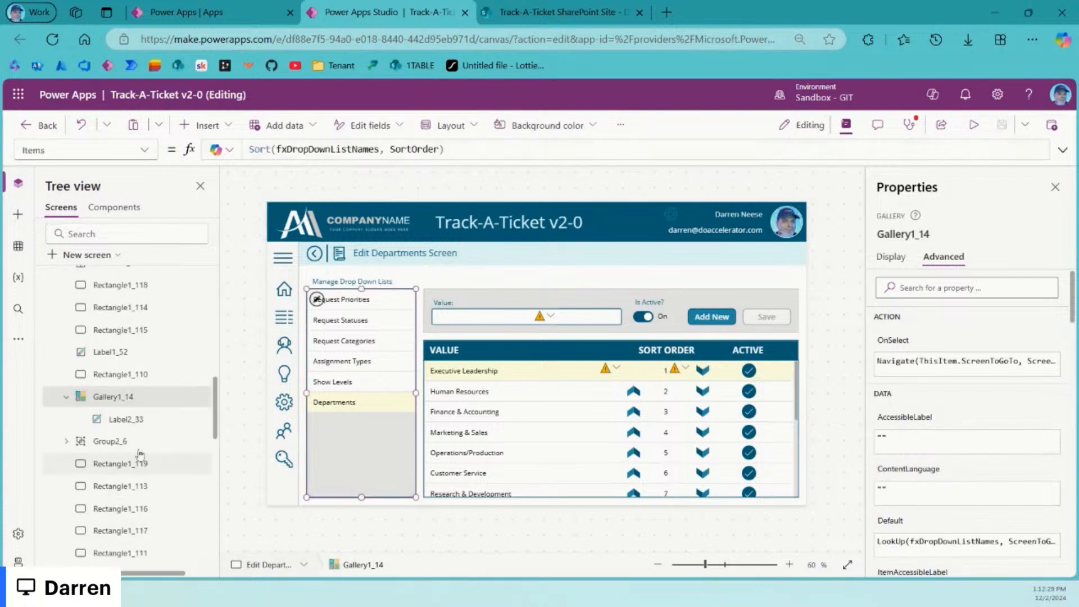
click(146, 422)
key(ctrl+v)
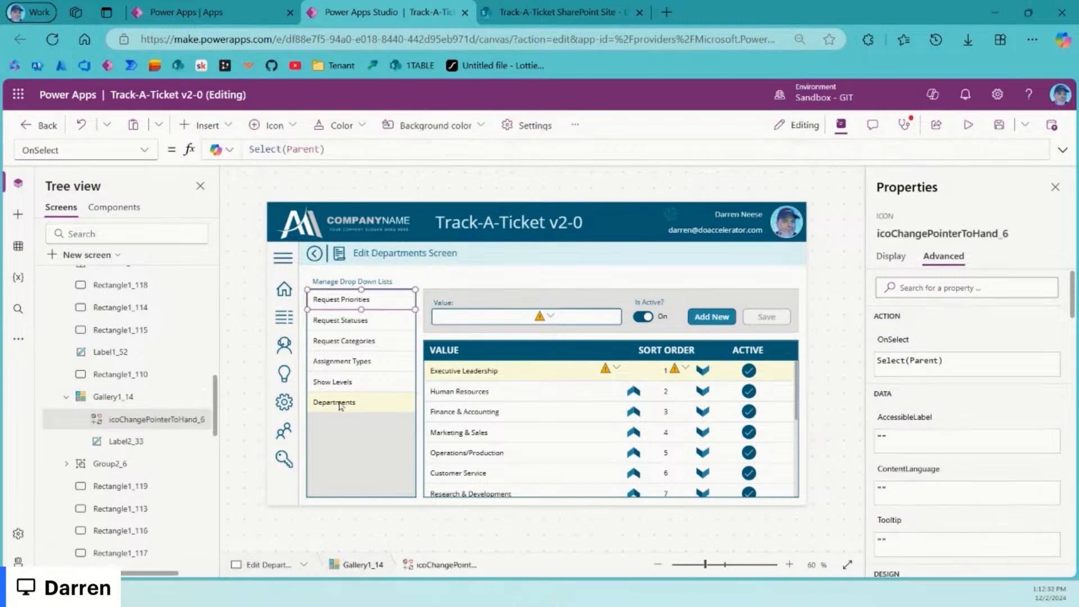
Step: Preview the app, expand its side menu, and go to the Application Administration screen
click(969, 125)
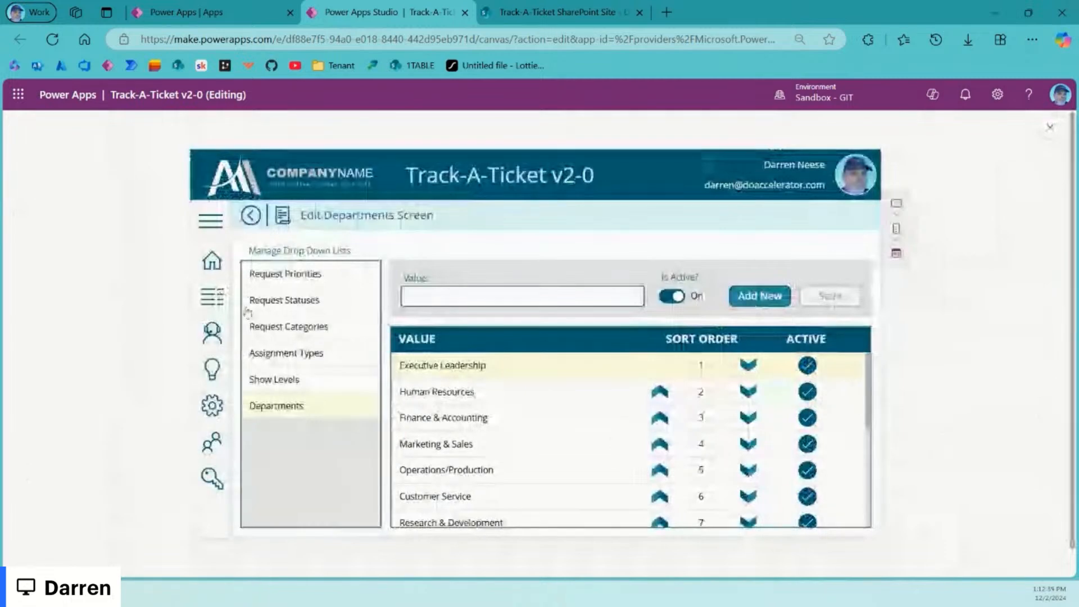
click(222, 223)
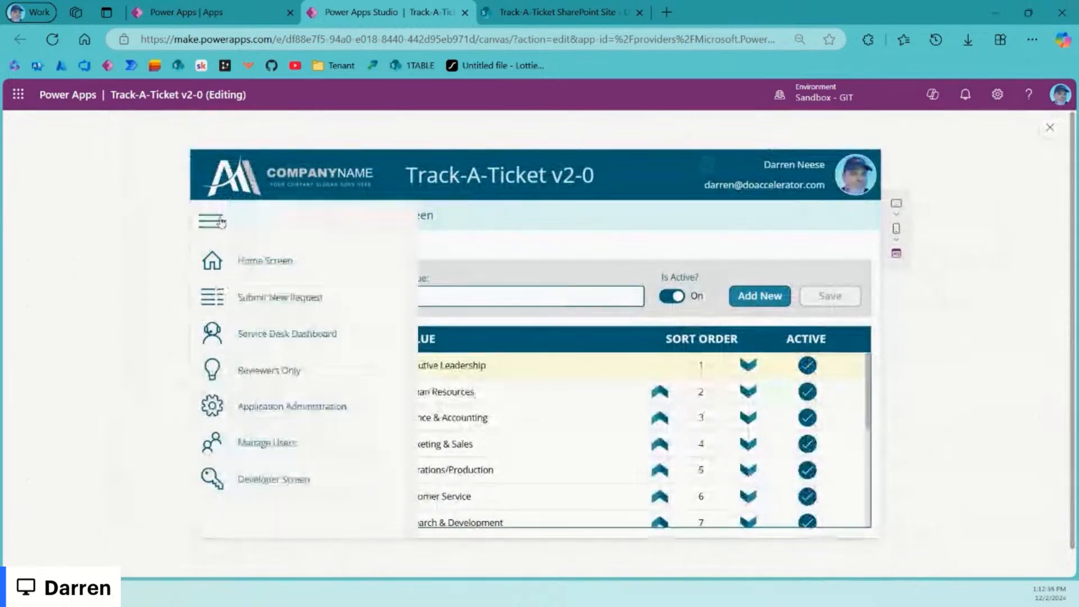
click(260, 409)
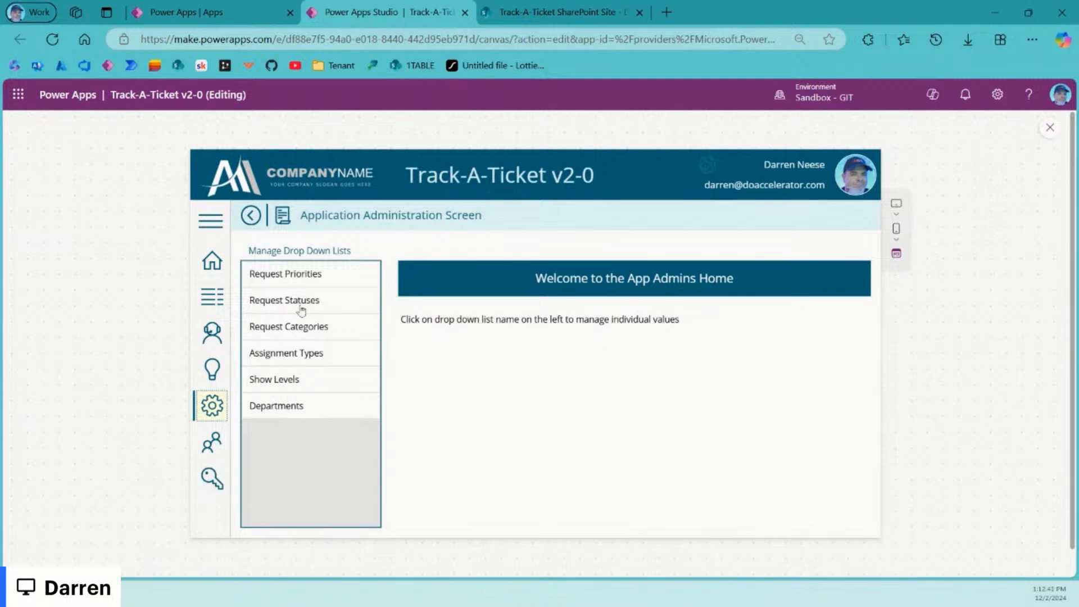
Step: Test the drop-down lists gallery by opening each edit screen in order, from Request Priorities through Departments
click(332, 275)
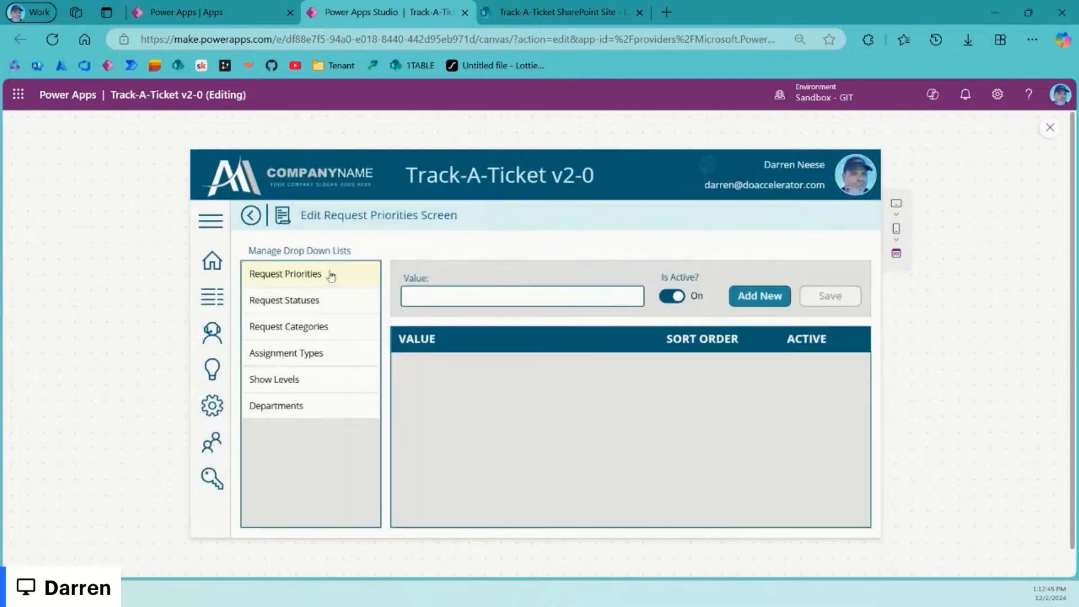
click(326, 305)
click(324, 332)
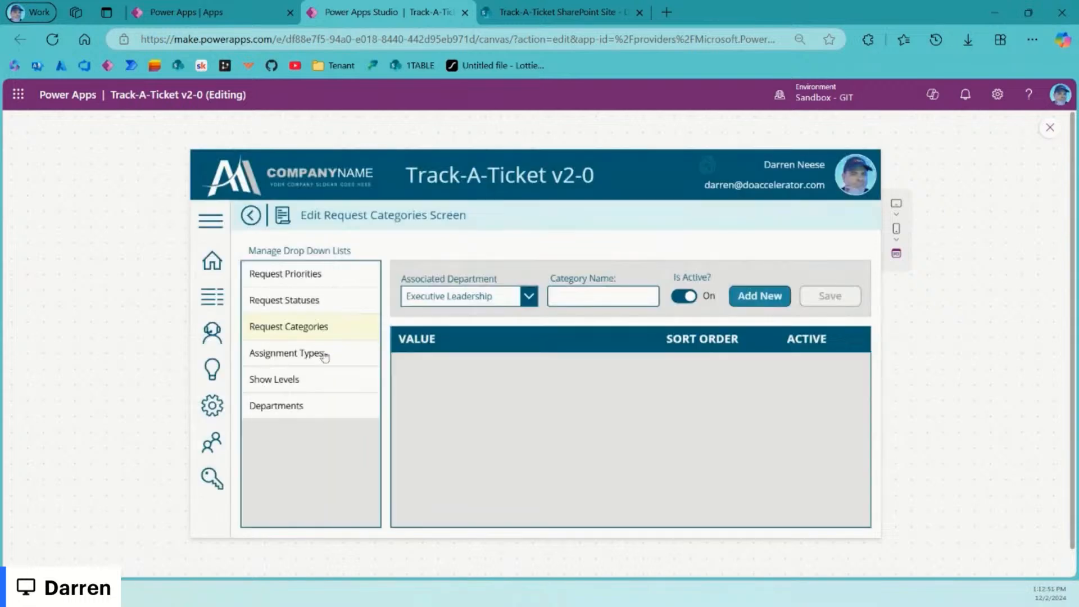
click(325, 360)
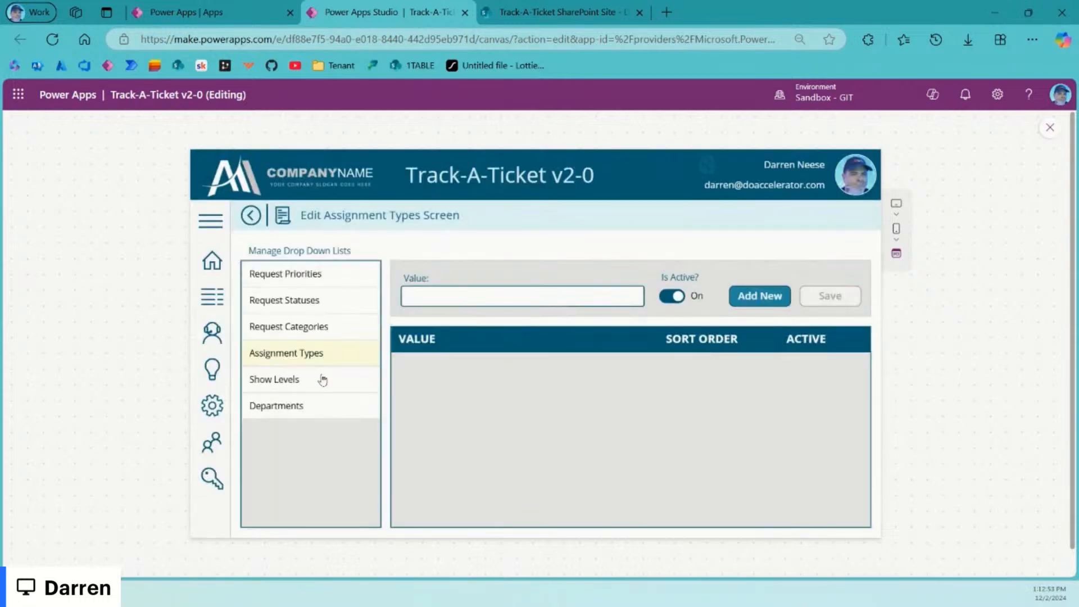
click(323, 380)
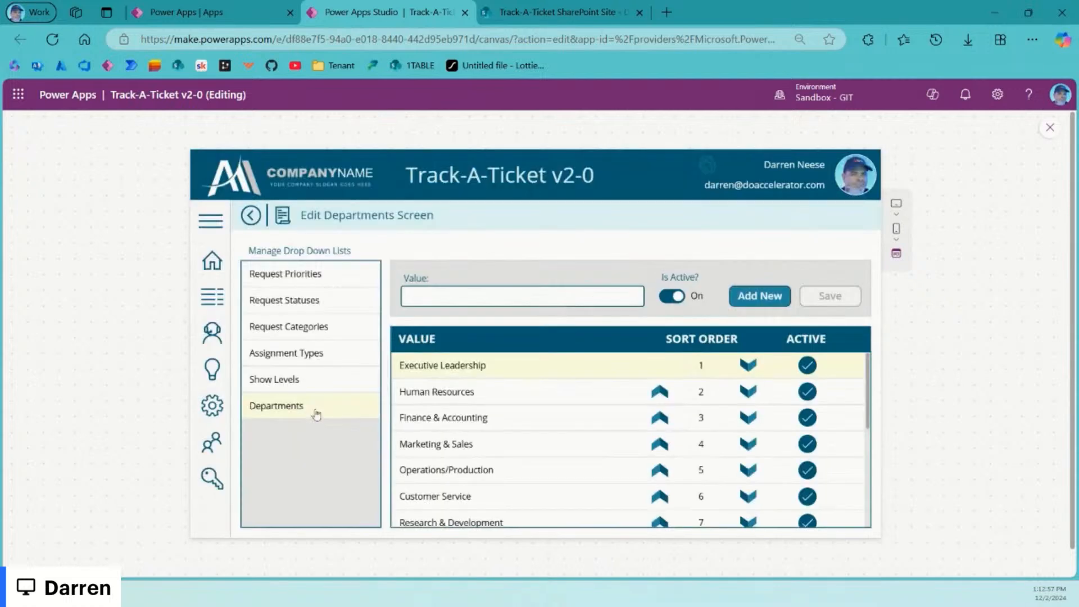
Step: Go to the Edit Request Priorities Screen and save "Low" as an active value
click(313, 284)
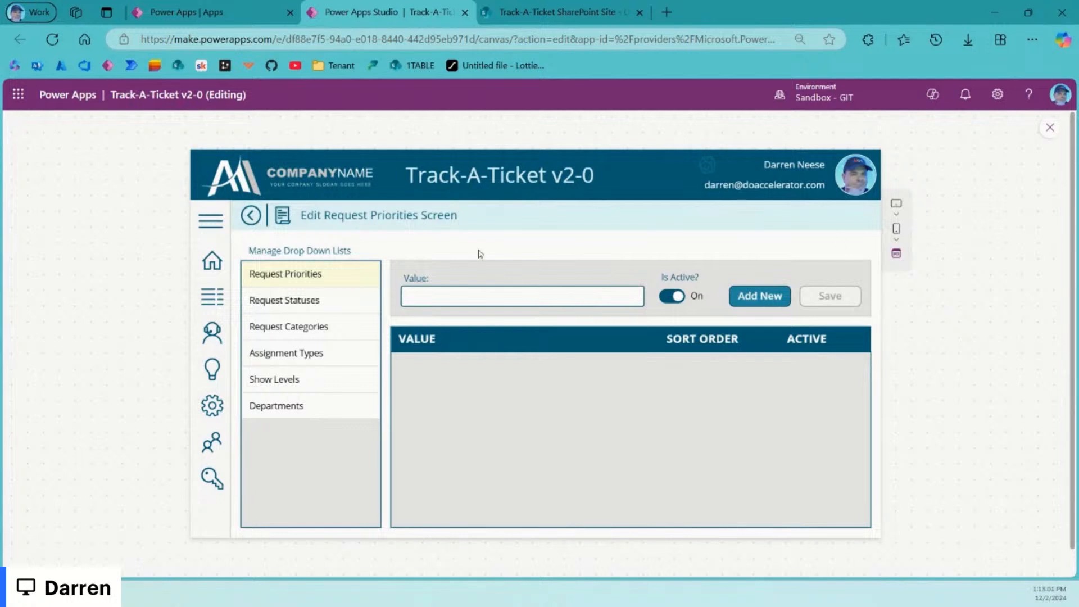
click(578, 295)
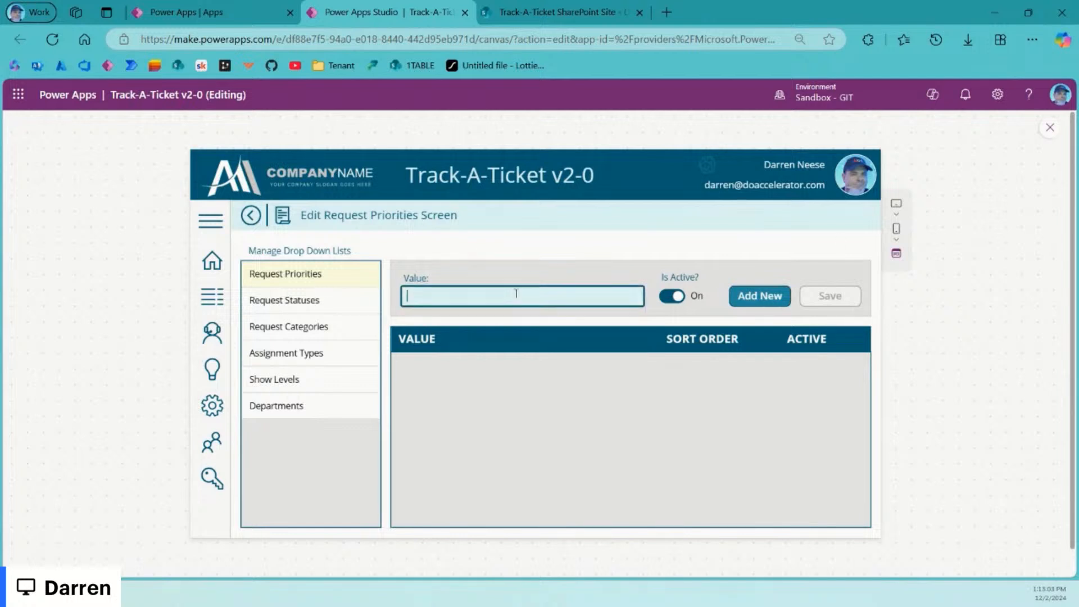
text(Low)
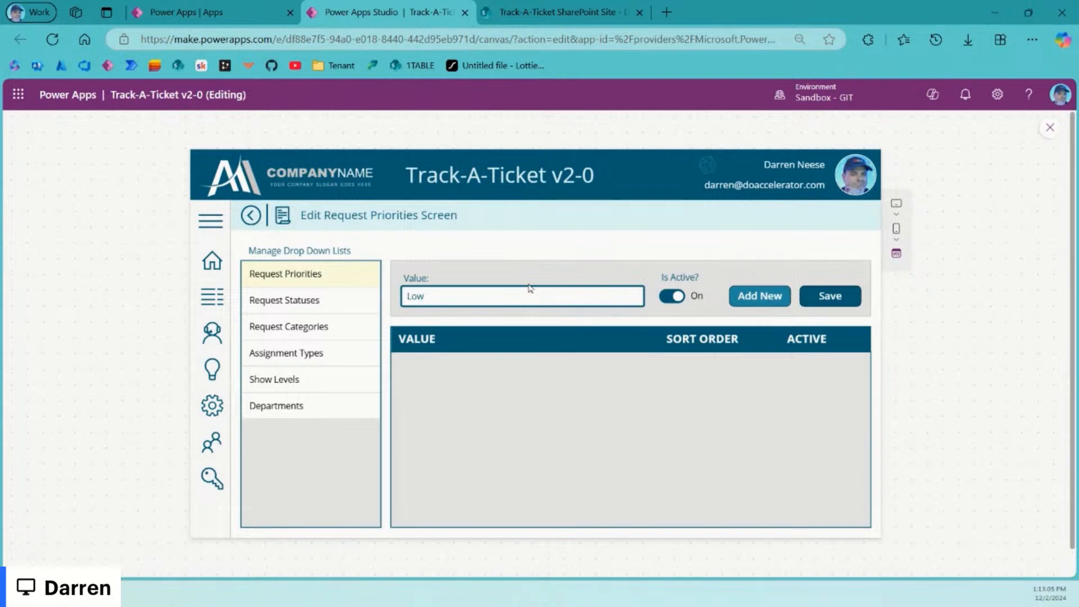
click(830, 296)
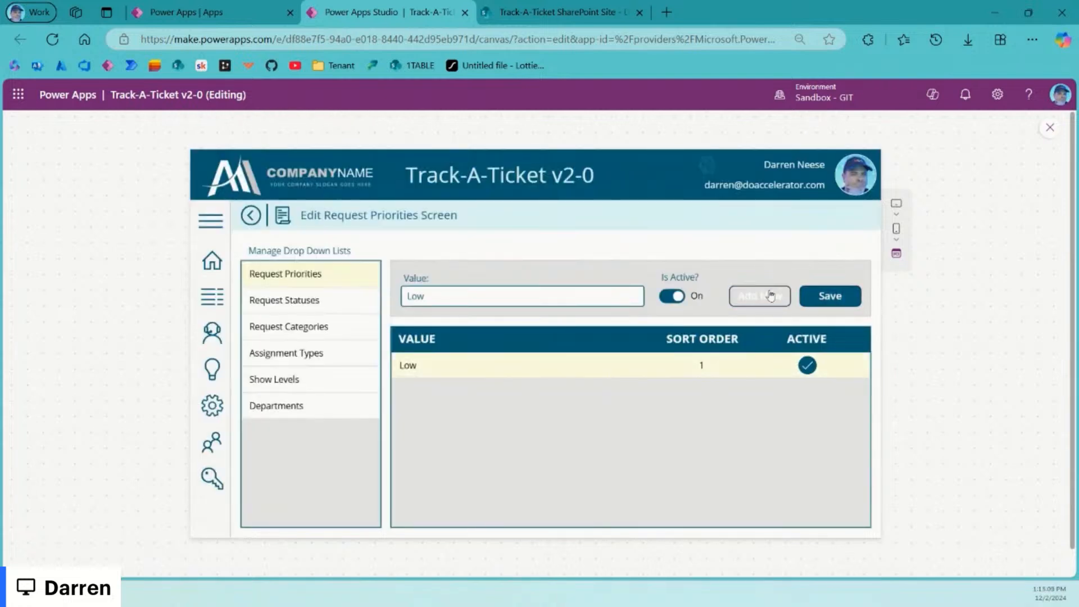
Step: Add "Medium" as a new request priority, and change the existing Low value to "High"
click(771, 296)
click(473, 297)
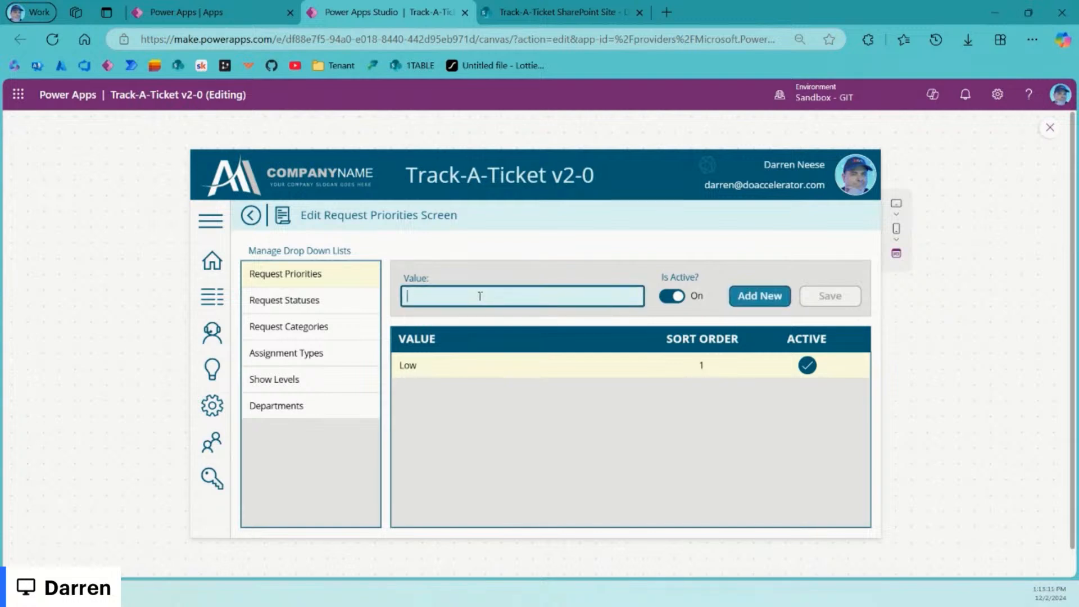
text(Medium)
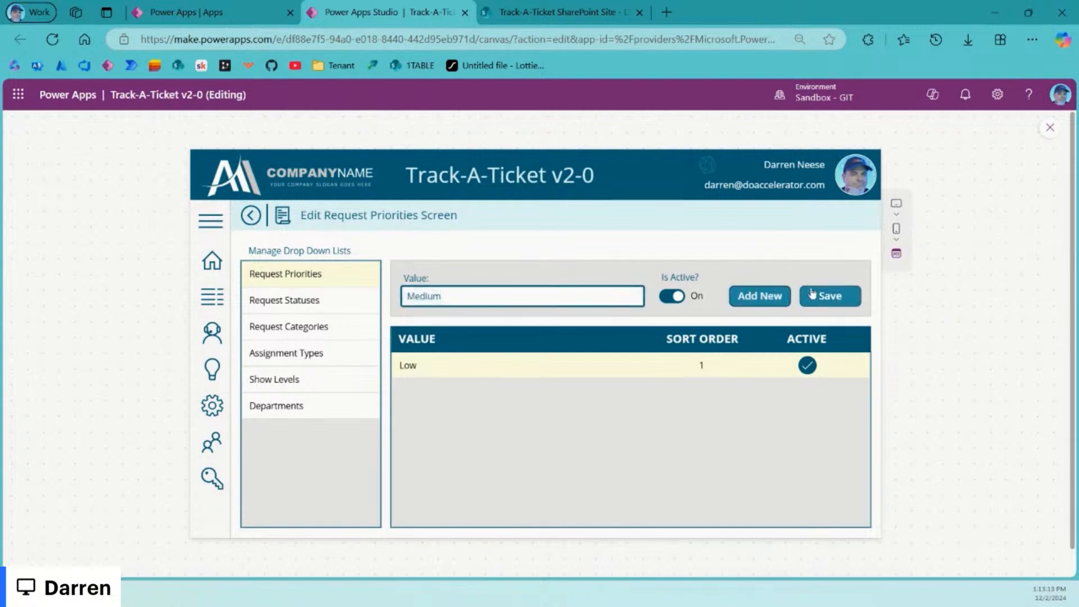
click(830, 296)
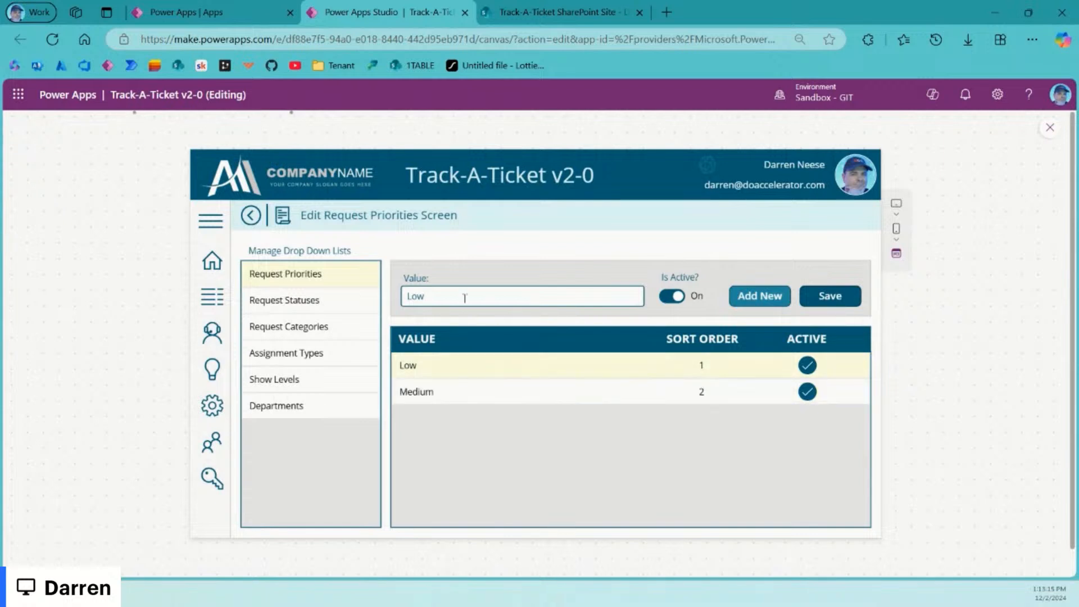
text(High)
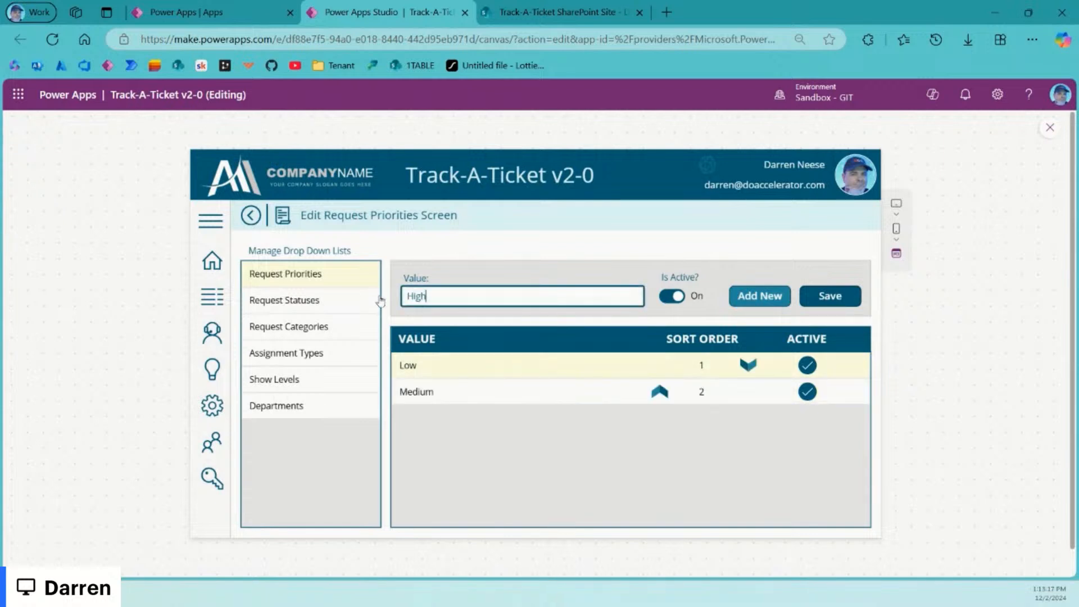
click(830, 296)
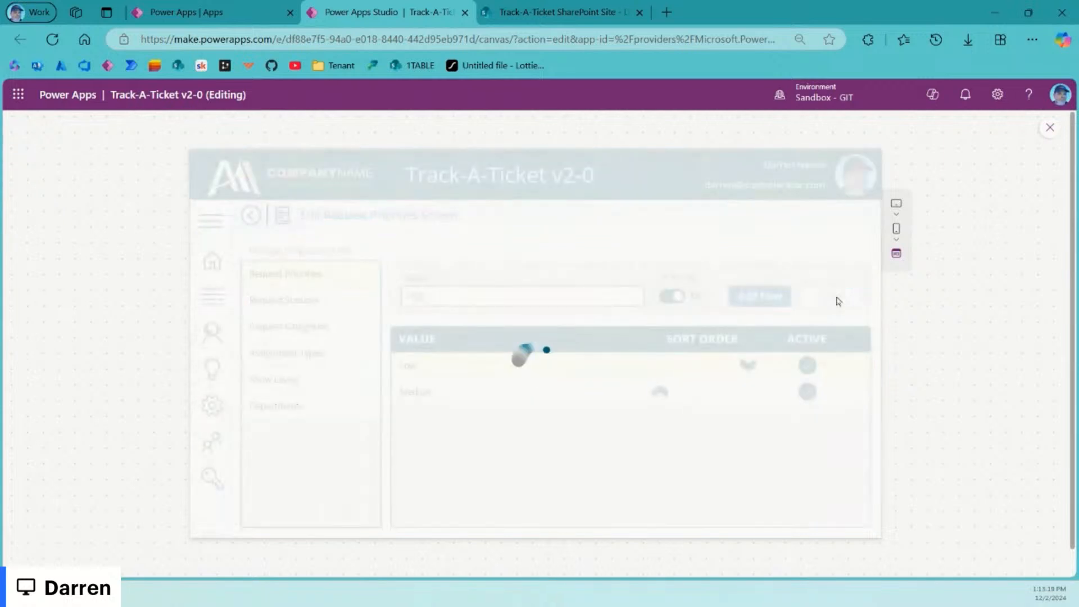
Step: Add "Low" as a new request priority and reorder the values as Low, Medium, High
click(762, 310)
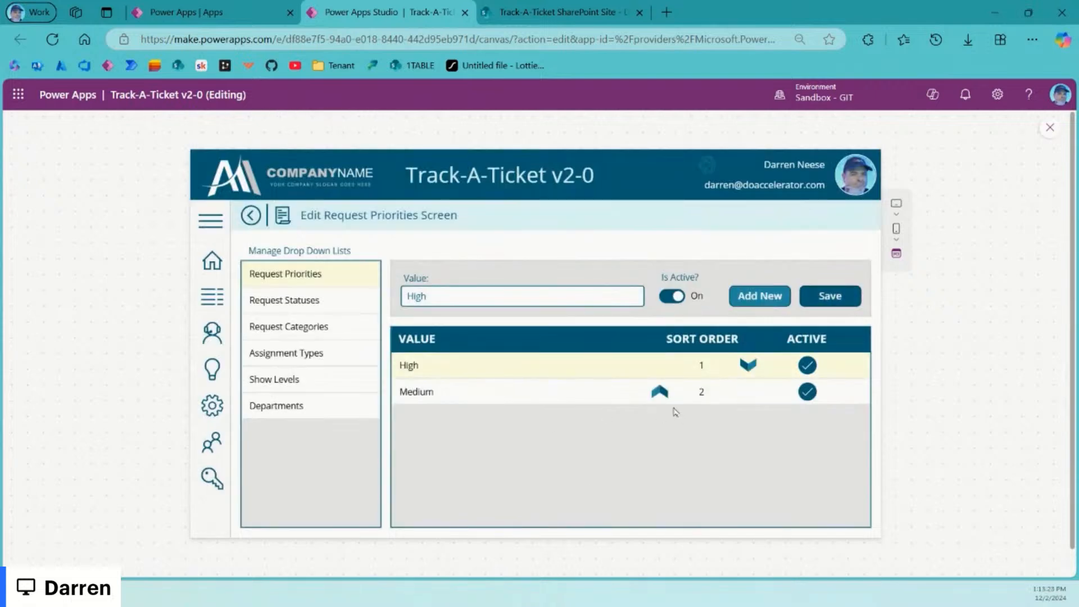
click(778, 304)
click(481, 296)
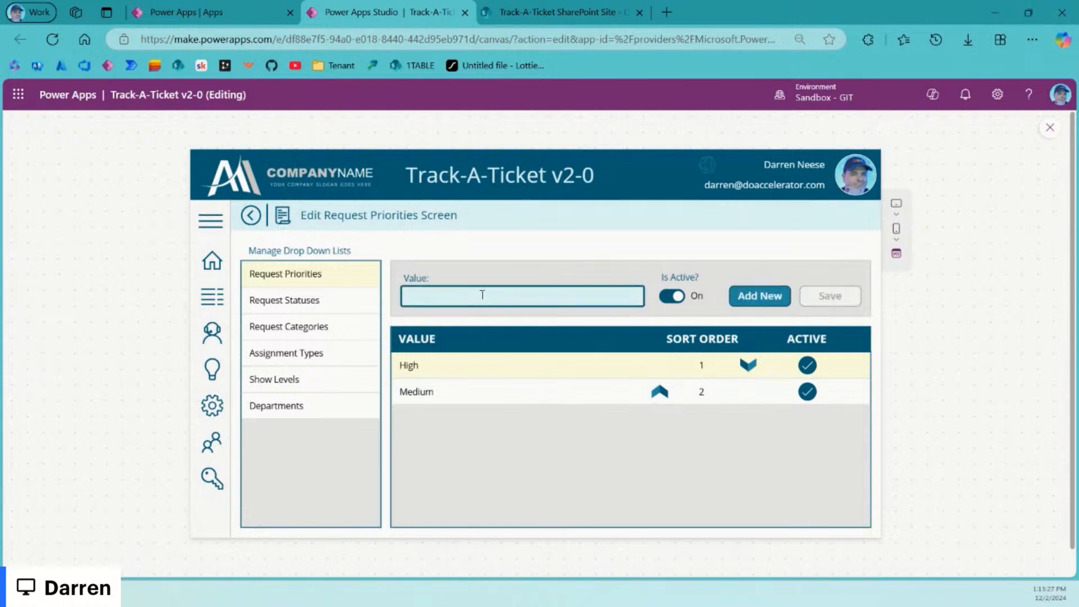
text(Low)
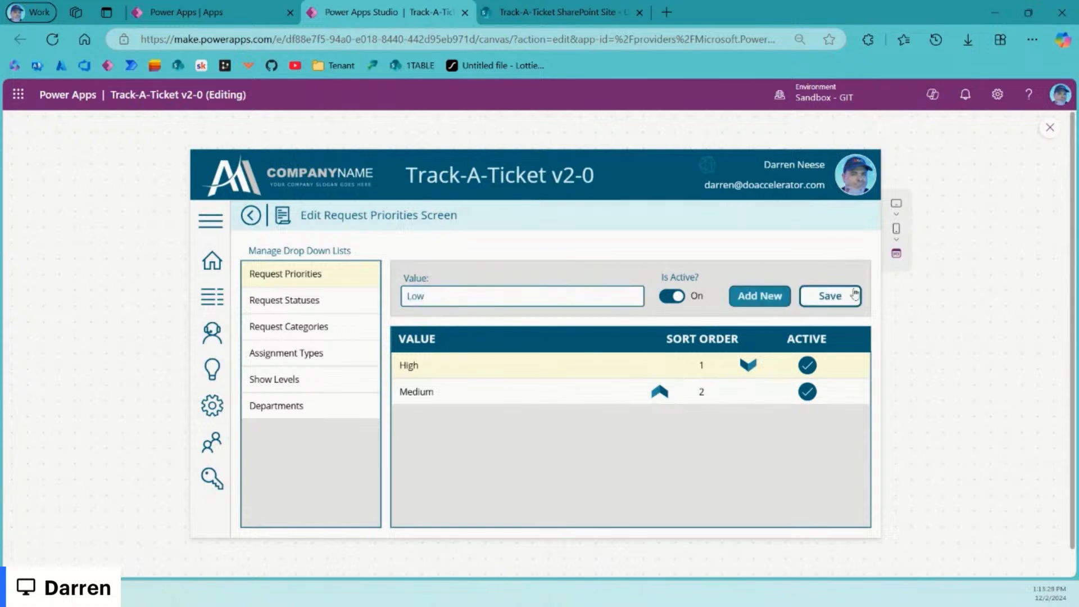
click(824, 297)
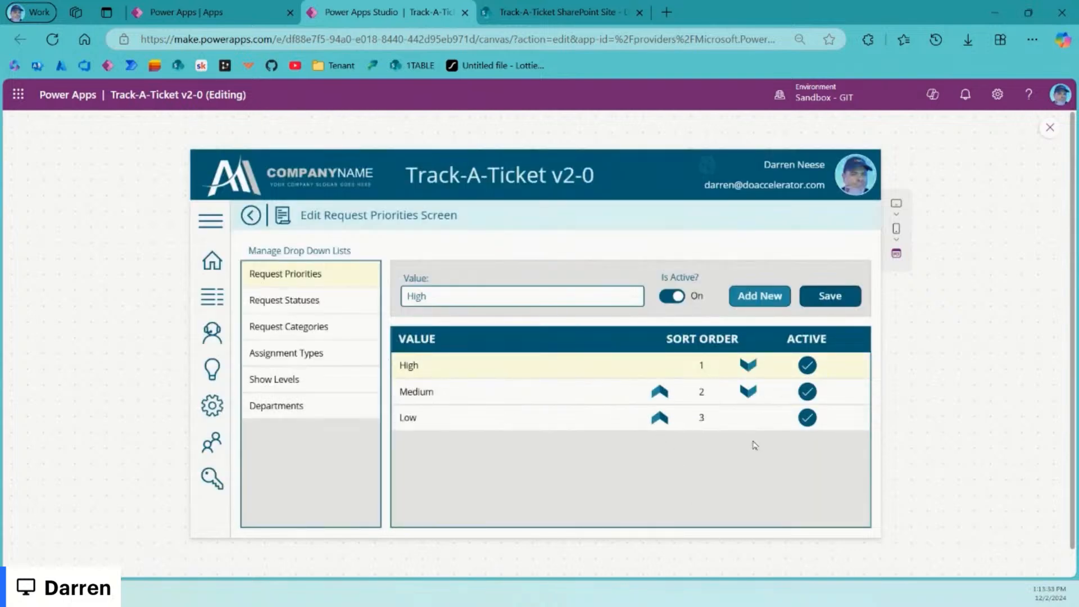
click(661, 392)
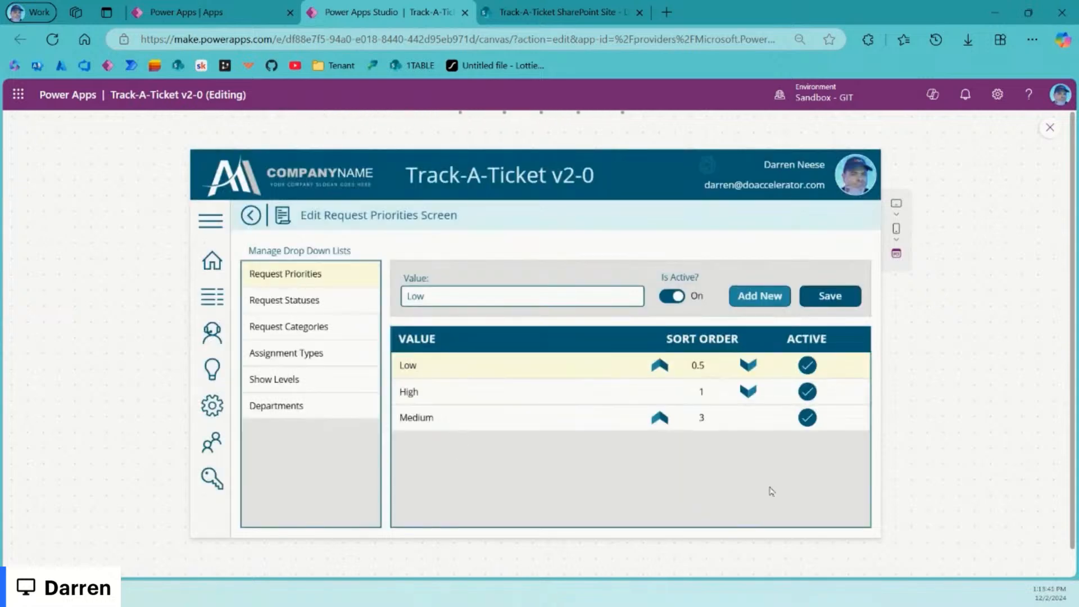
click(660, 418)
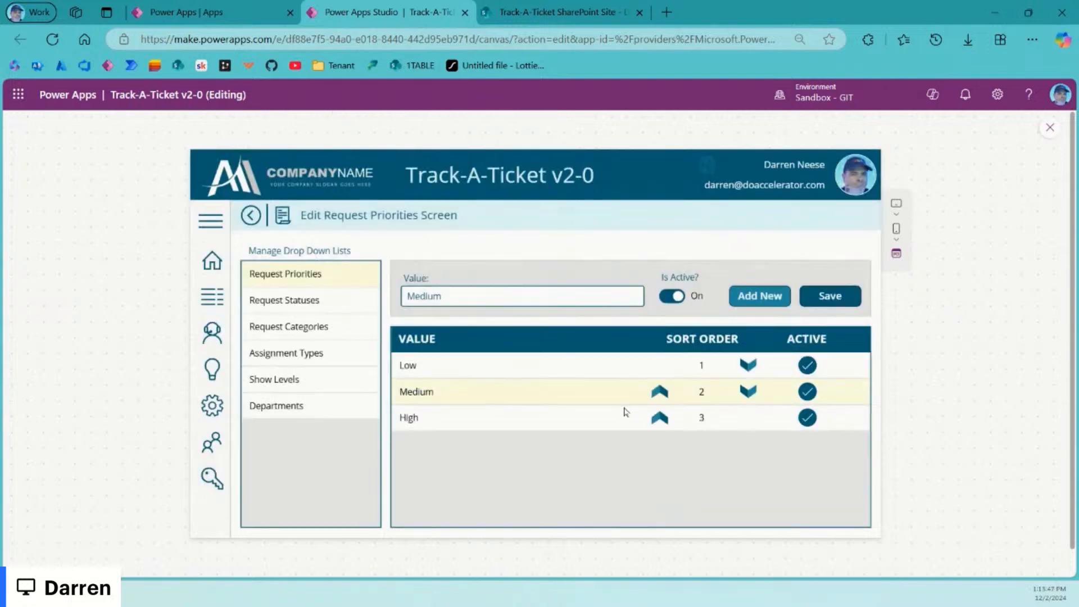
Step: Draft "High & Urgent!" as a new priority value, copy the text, and select the High and then the Medium row
click(756, 296)
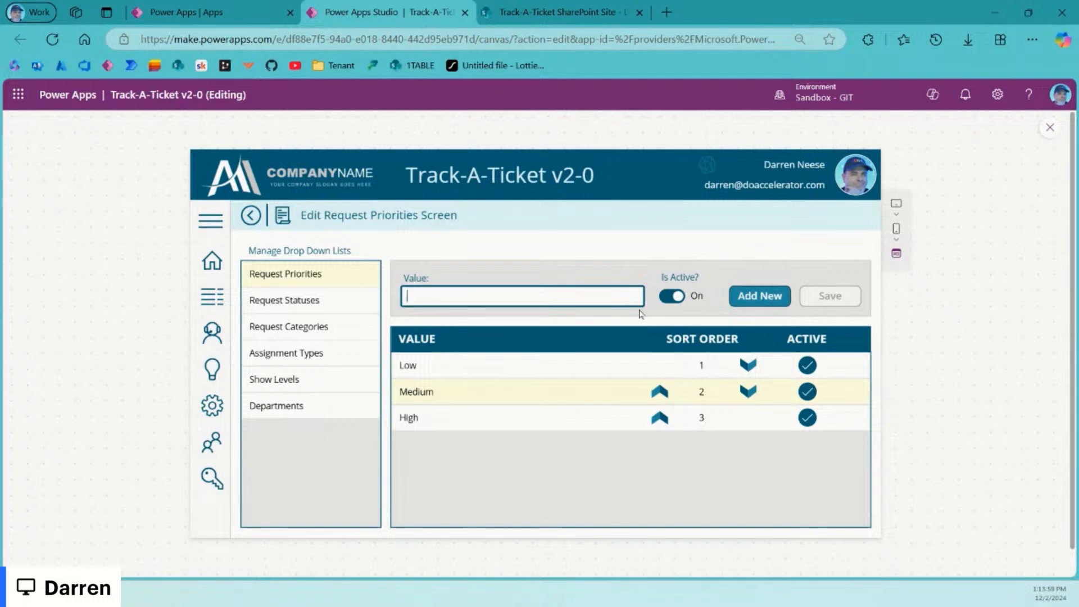
text(High)
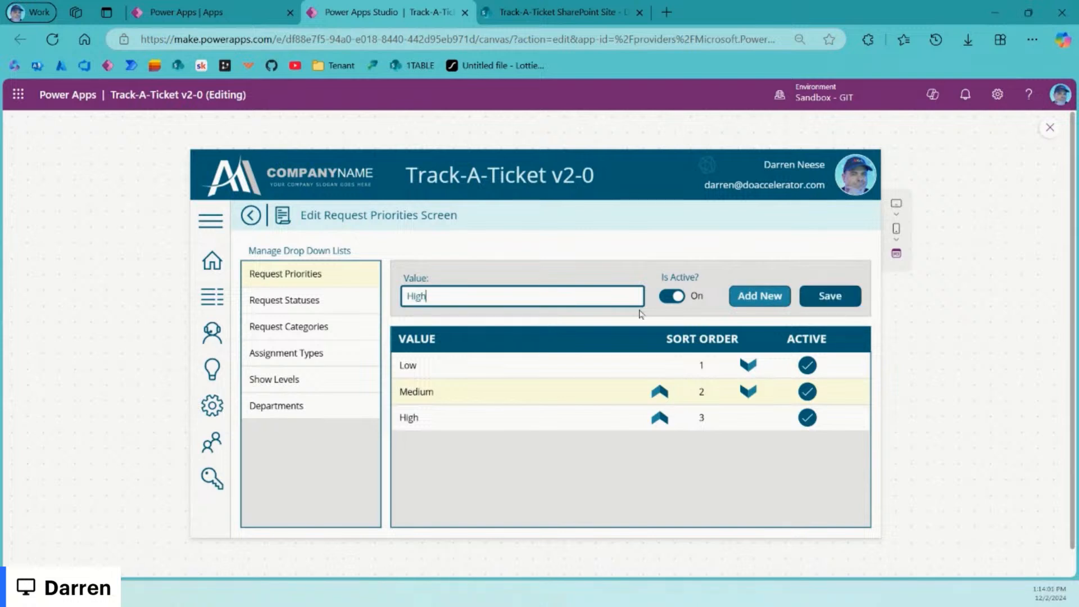
text( & Urgent)
drag(568, 294, 375, 299)
key(ctrl+c)
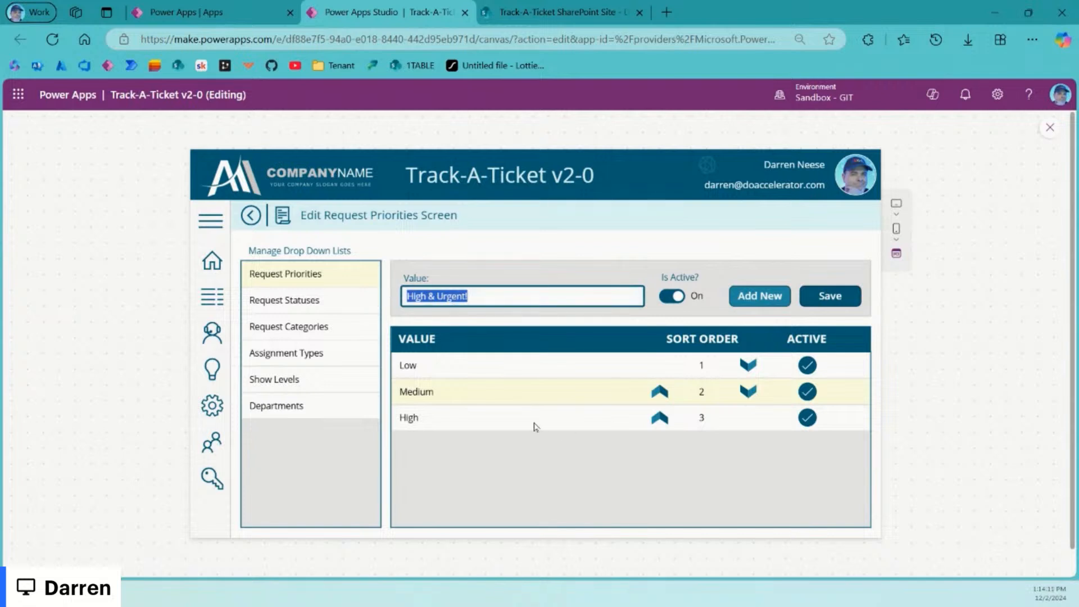
click(479, 420)
click(483, 396)
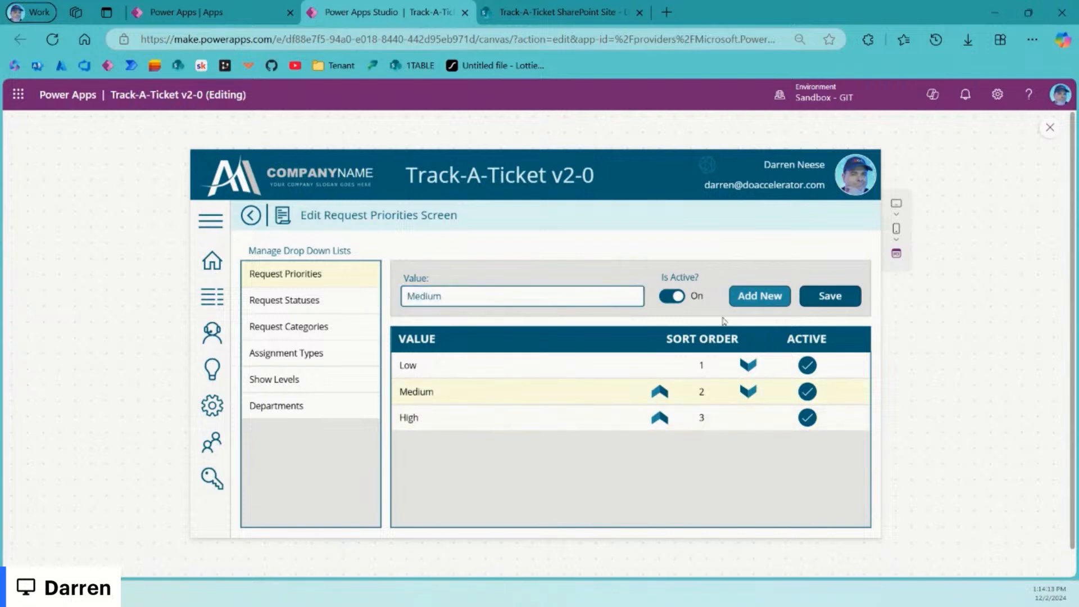
Step: Save the copied text "High & Urgent!" as a new request priority and select its row
click(748, 302)
click(507, 297)
key(ctrl+v)
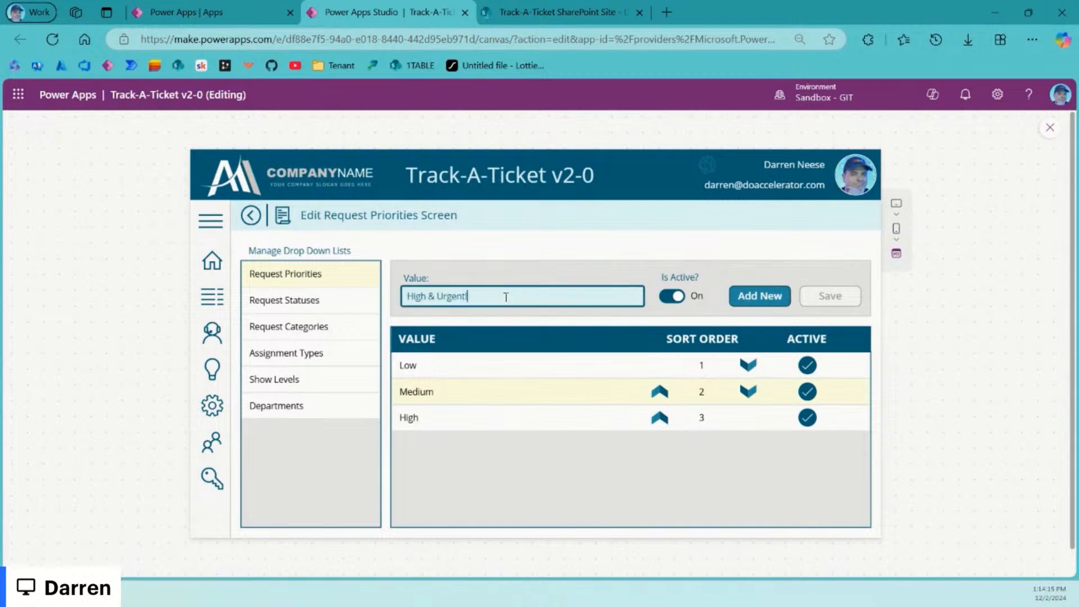
click(825, 300)
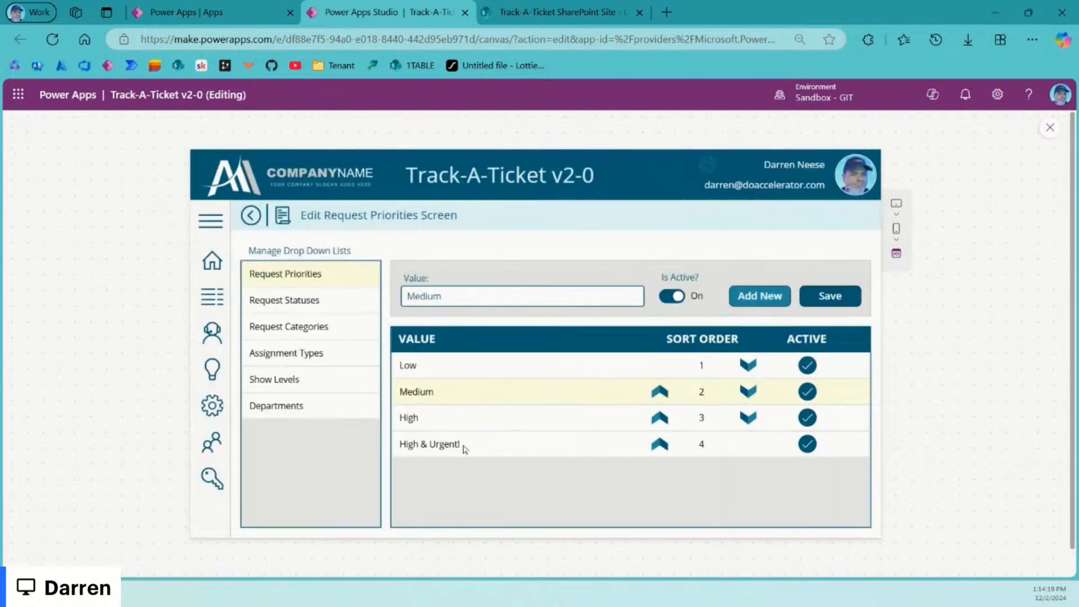
click(466, 450)
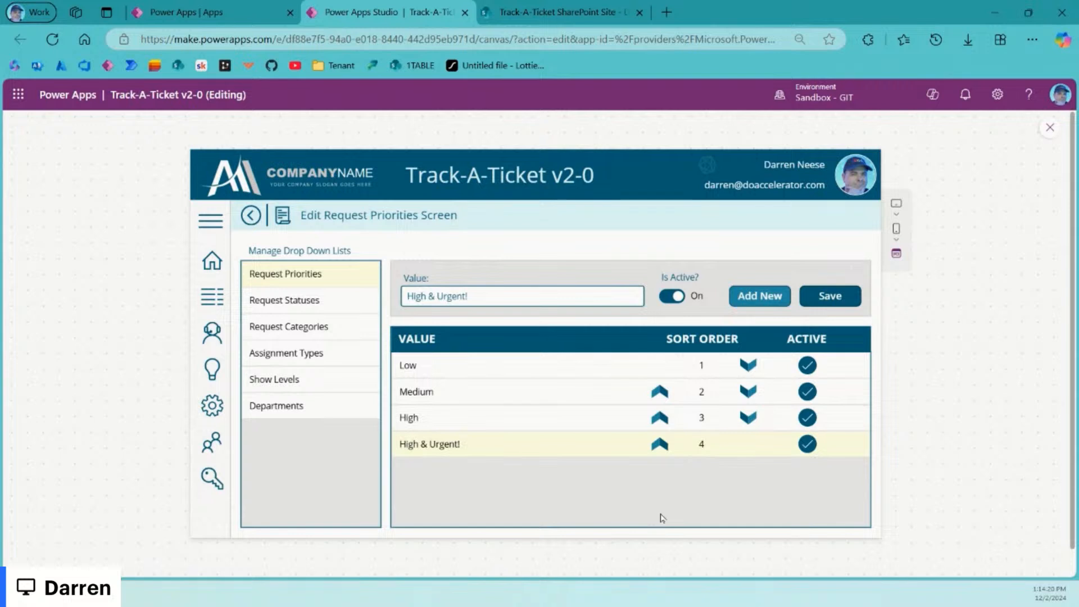
Step: Add "New" and "Working On" as the first two values in the Request Statuses list
click(330, 302)
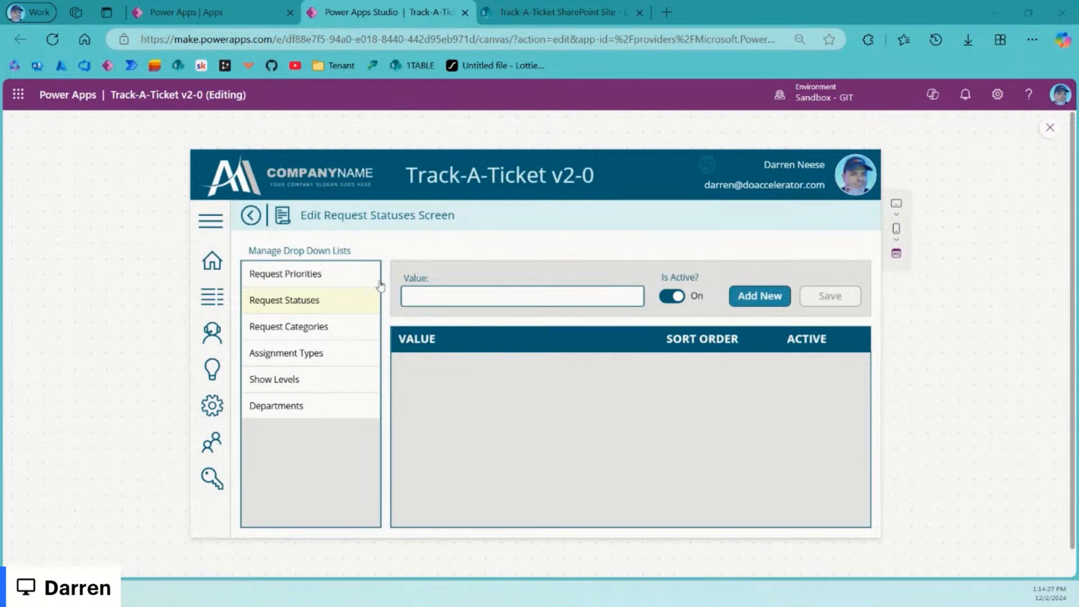
click(523, 291)
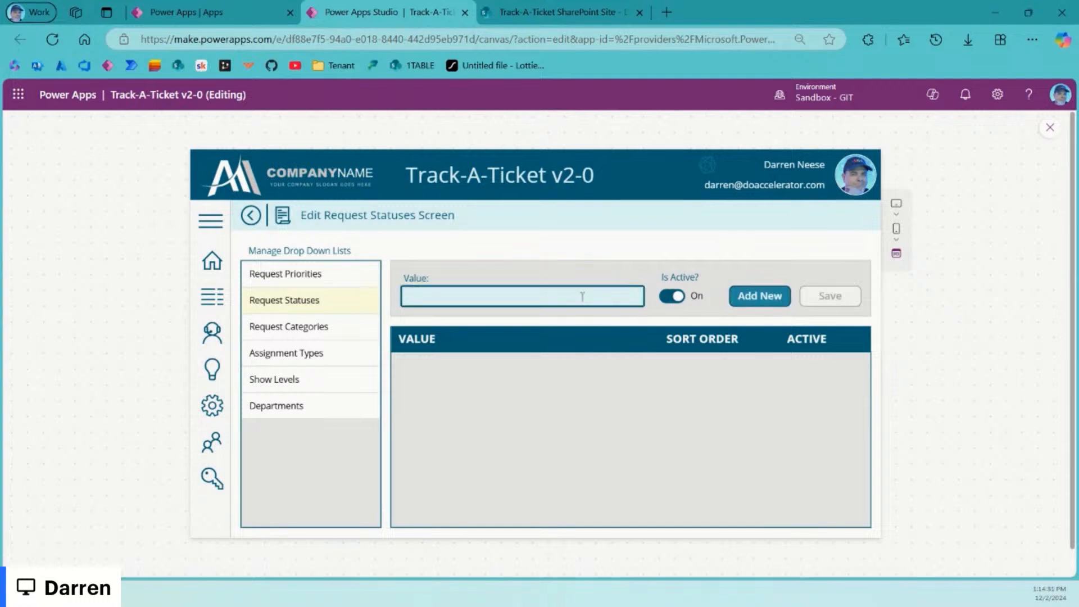
text(New)
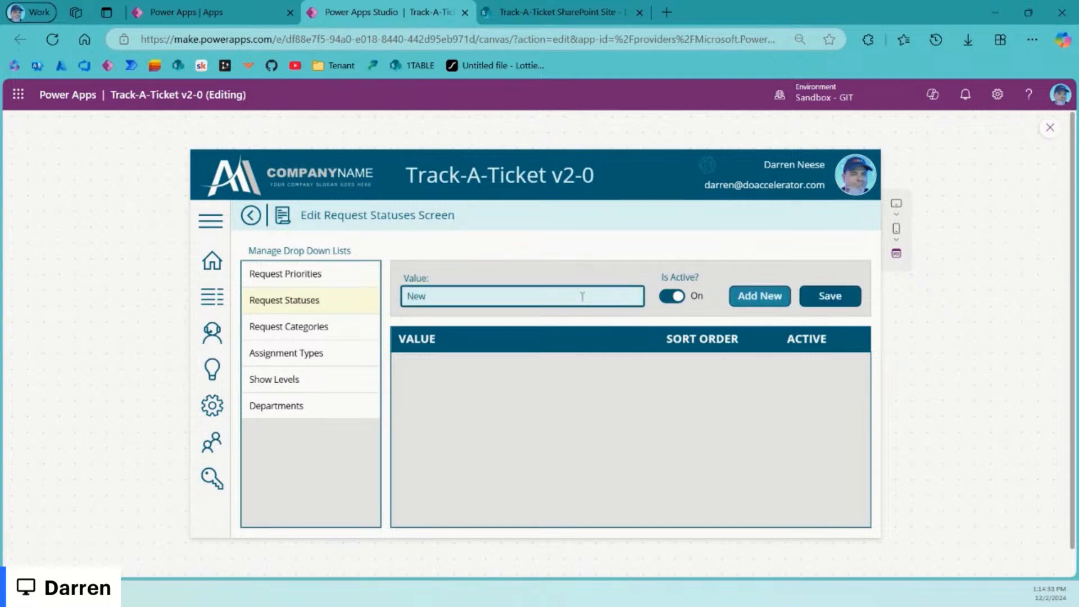
click(830, 298)
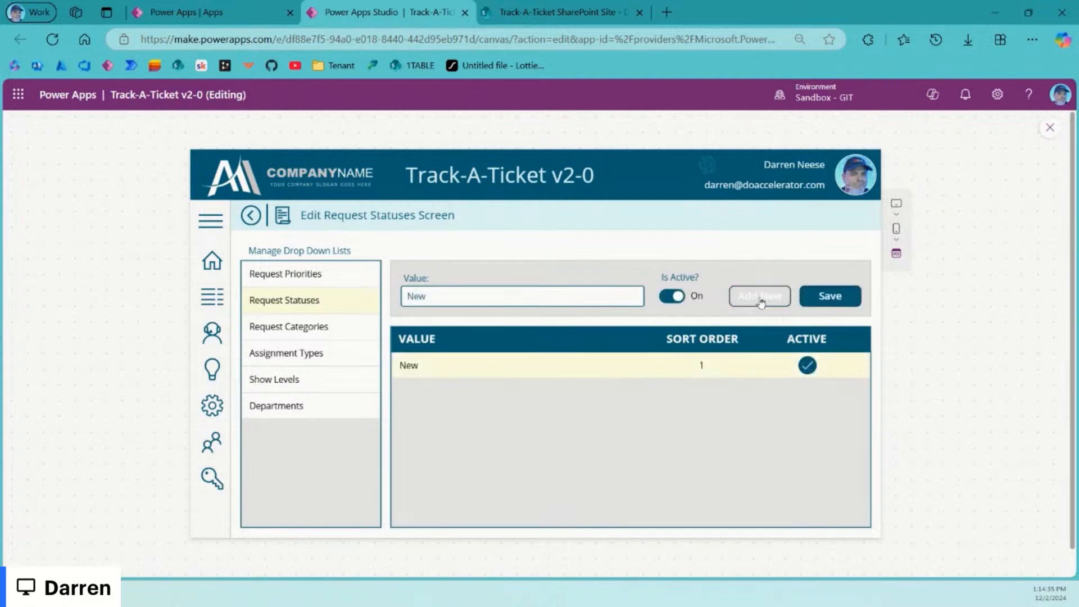
click(761, 302)
click(429, 297)
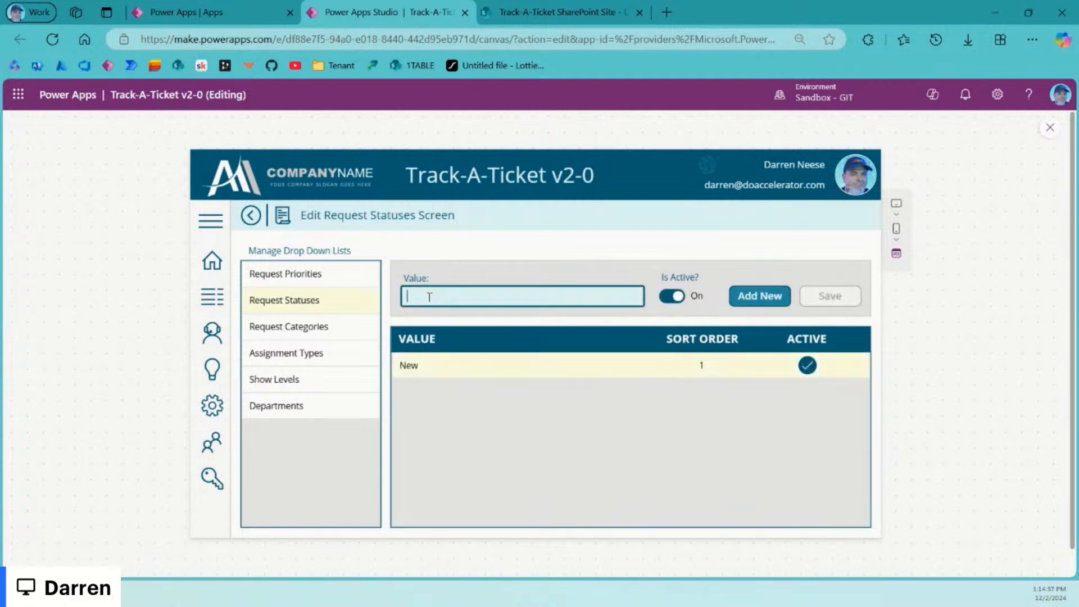
text(Working On)
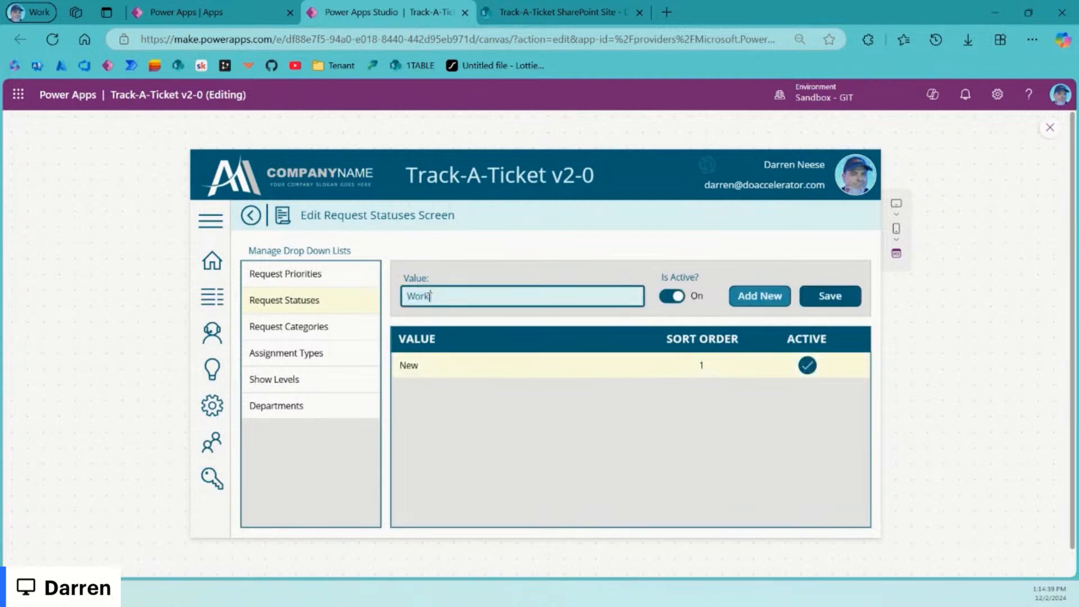
click(835, 296)
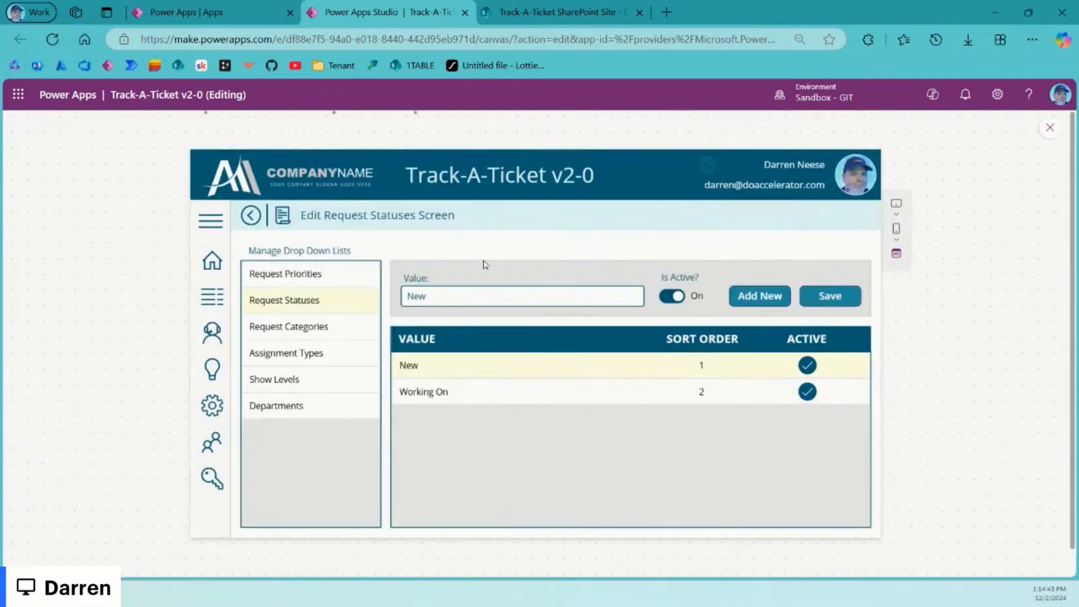
Step: Add "Waiting on Customer" and "Completed" as new request statuses
click(771, 297)
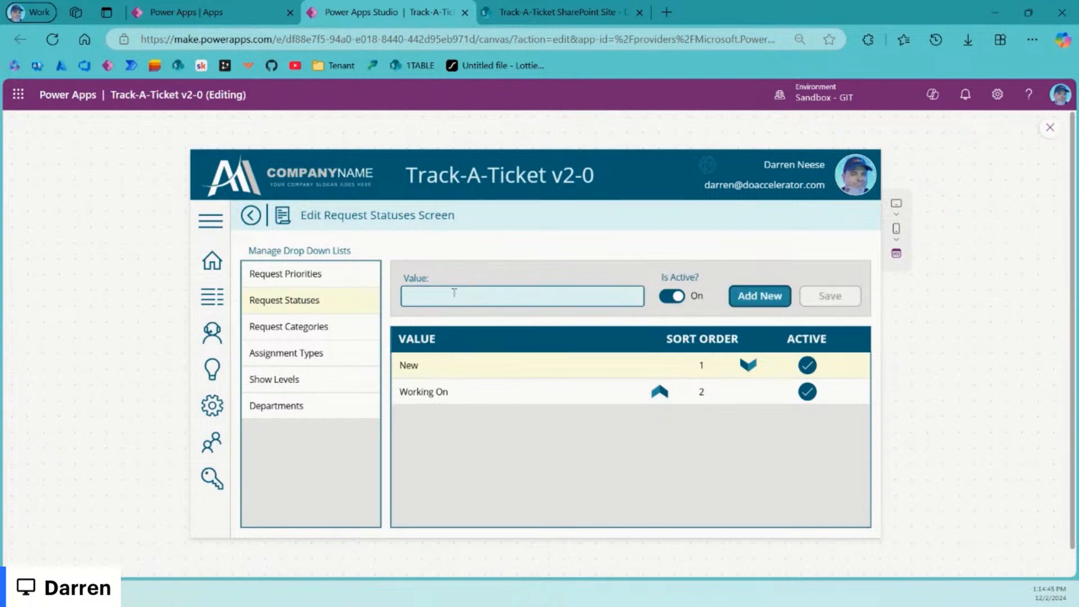
text(Wait)
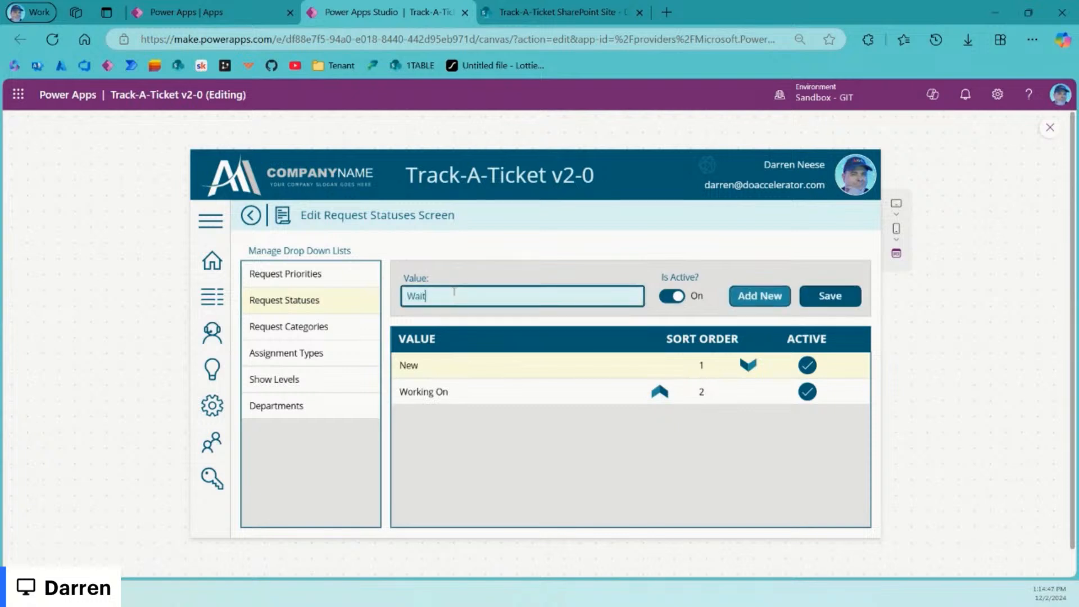
text(ing on Customer)
click(838, 296)
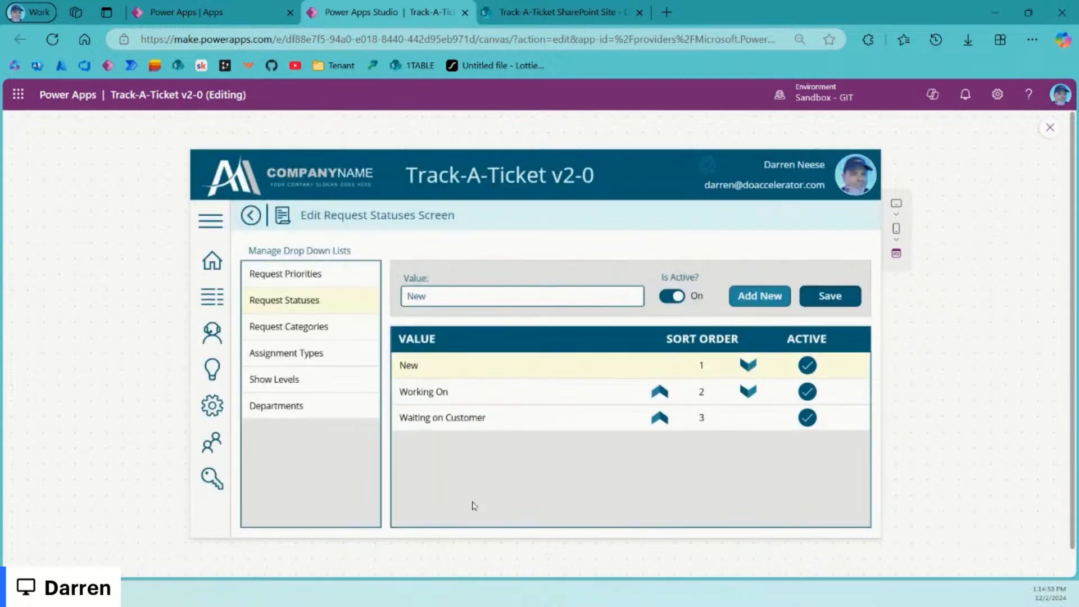
click(753, 298)
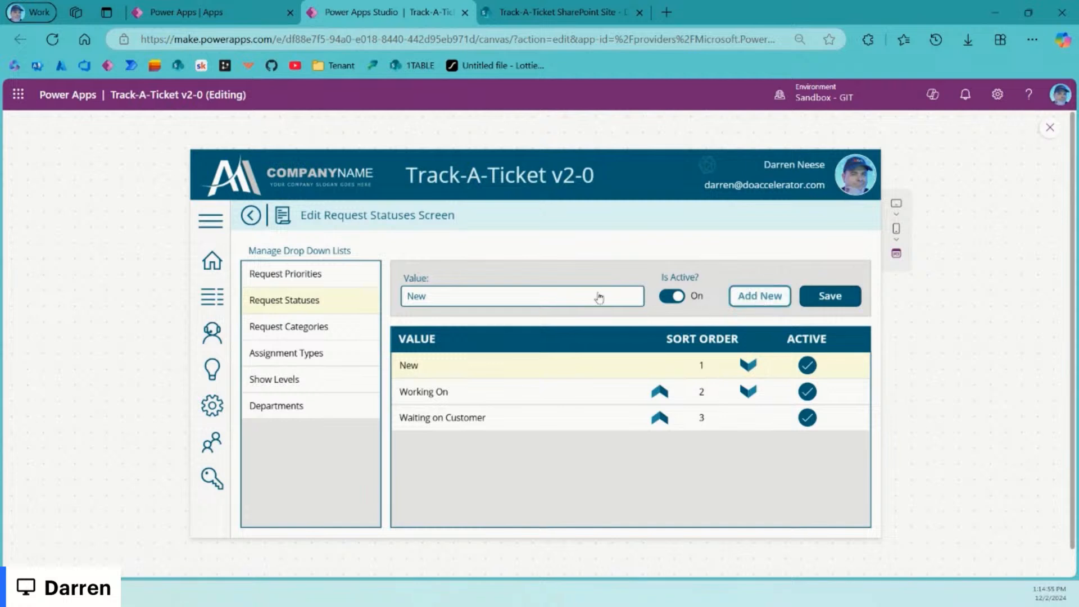
click(478, 289)
text(Completed)
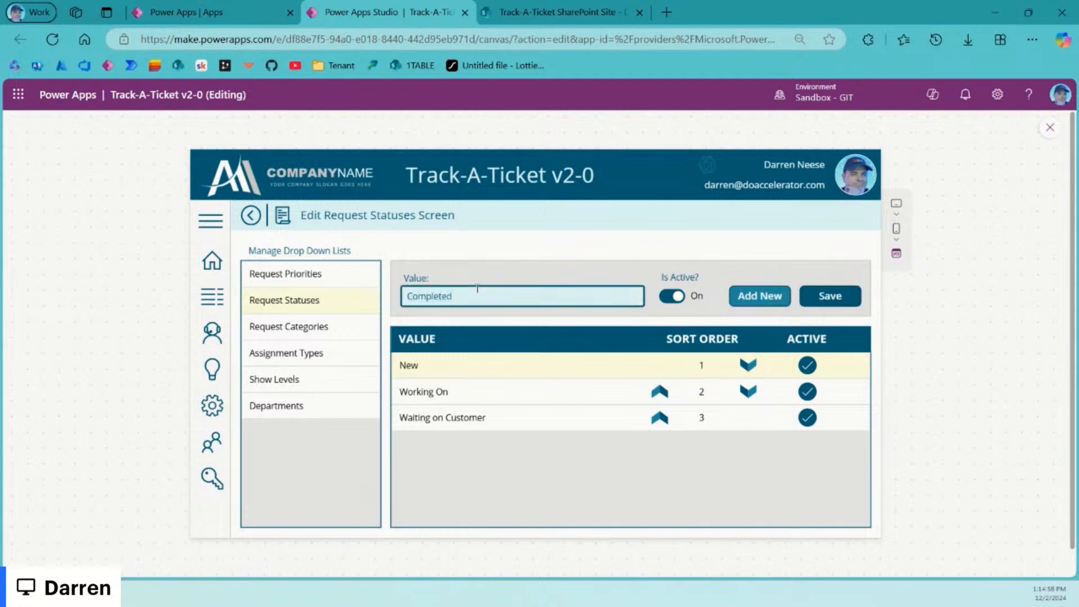
click(831, 296)
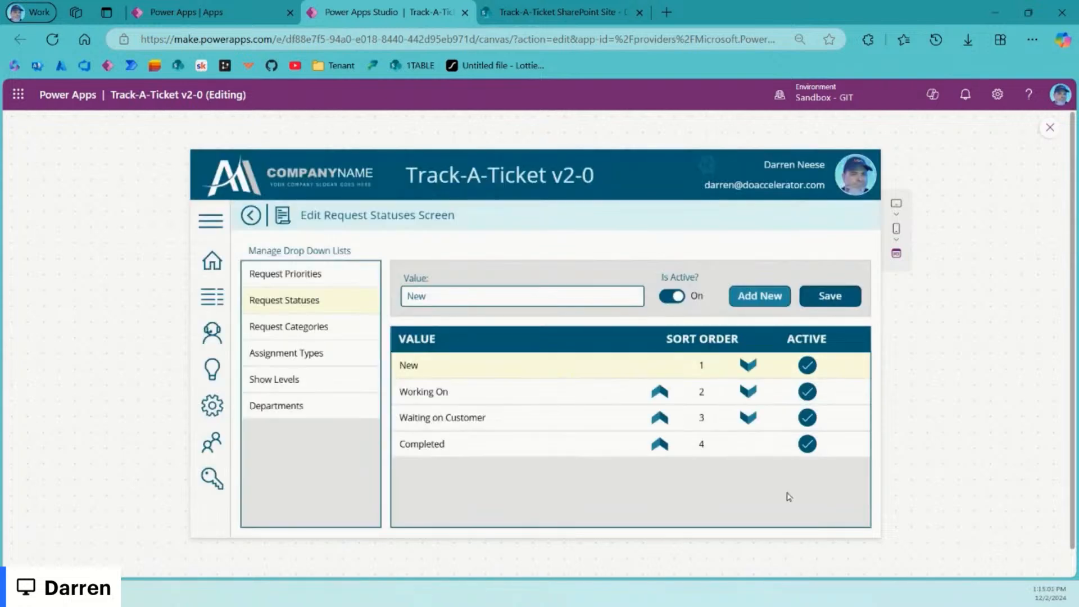
Step: Revisit the Request Priorities and Request Statuses lists, and add "Hardware Issue" as a request category for the Information Technology department
click(317, 276)
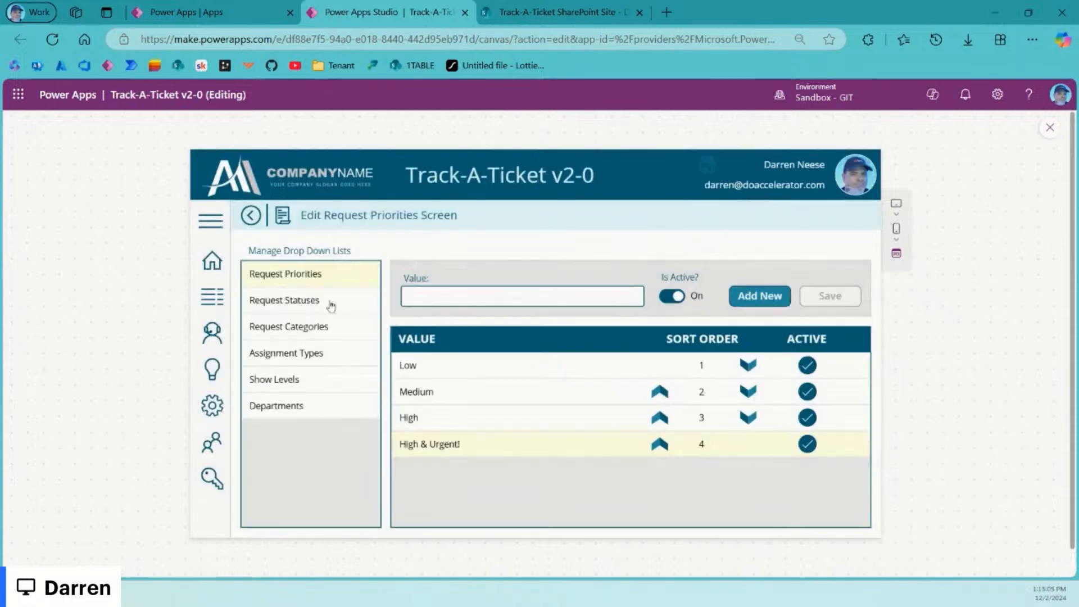
click(331, 302)
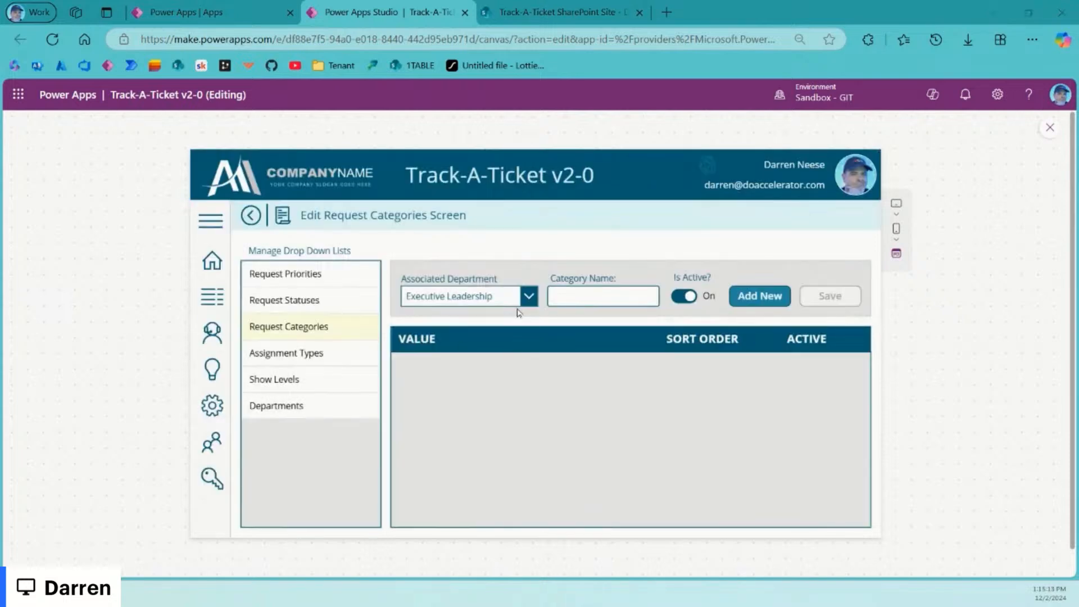
click(527, 301)
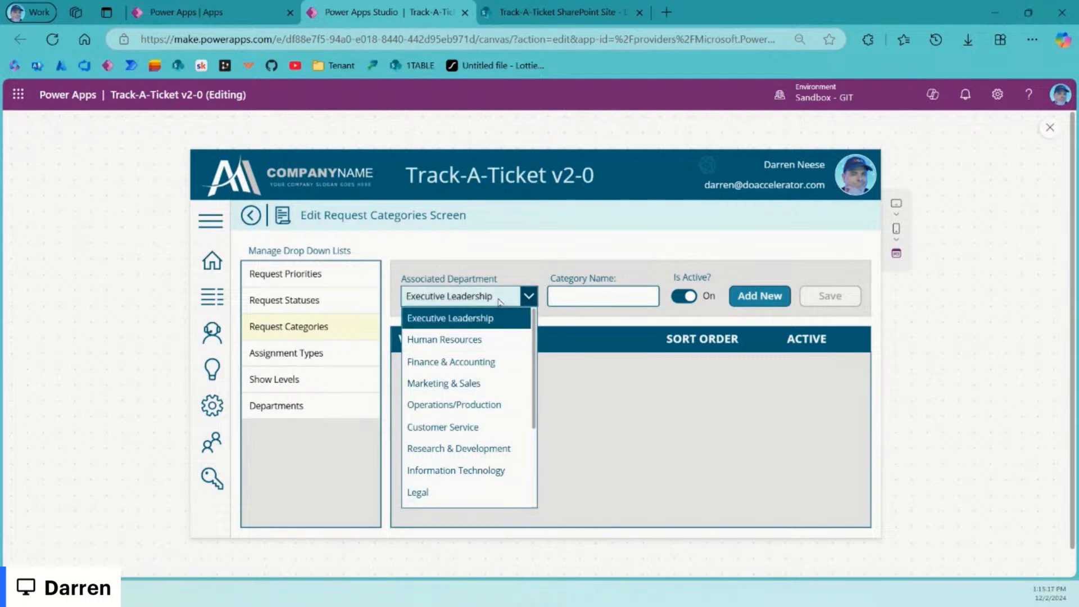
click(486, 471)
click(619, 290)
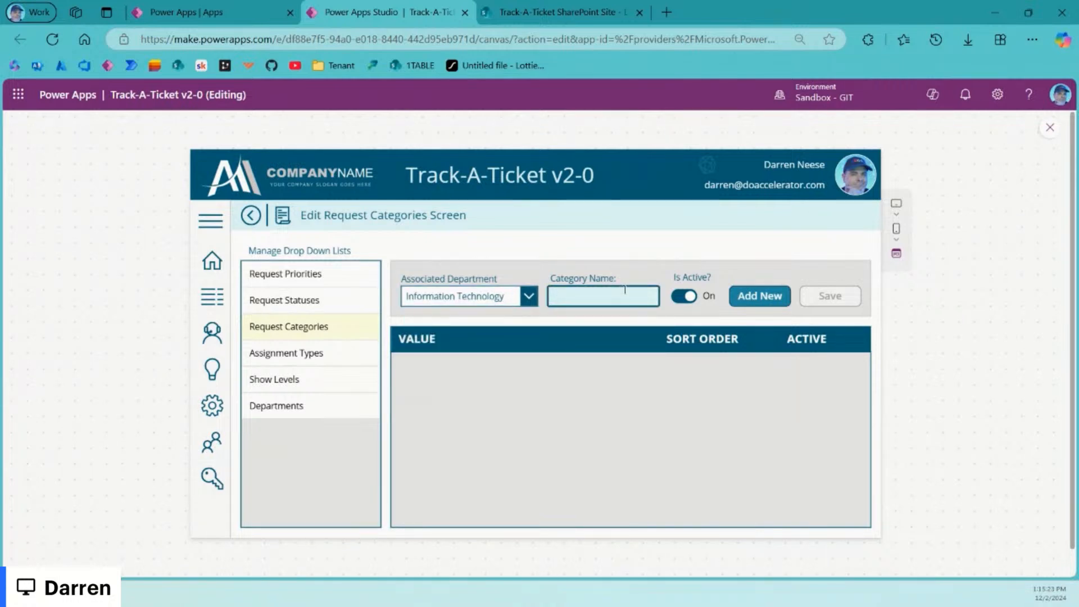
text(Hardware)
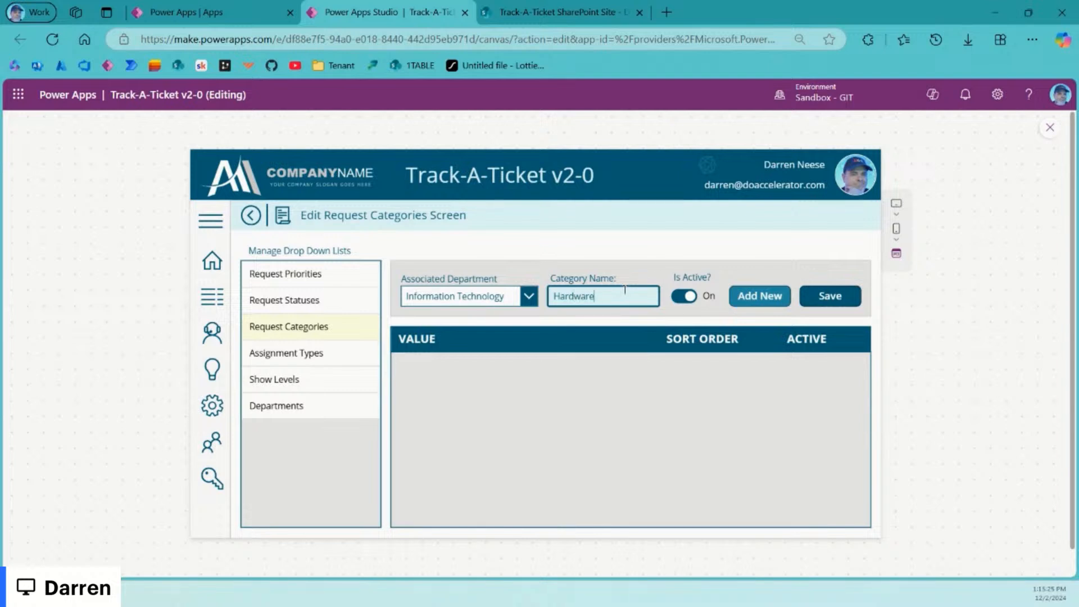
text( Isws)
key(BackSpace)
key(BackSpace)
text(sue)
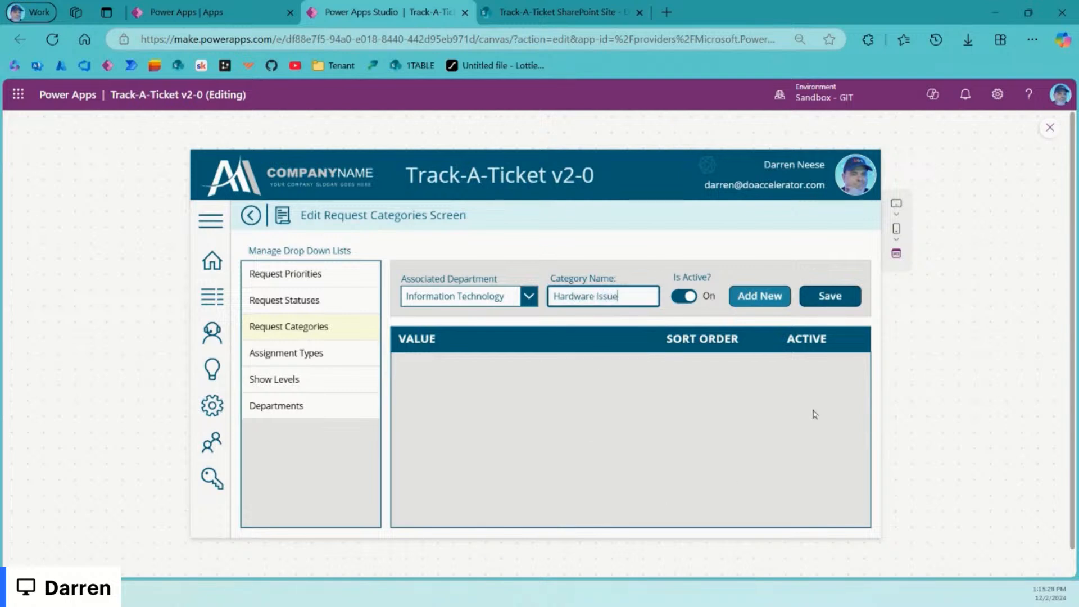
click(828, 296)
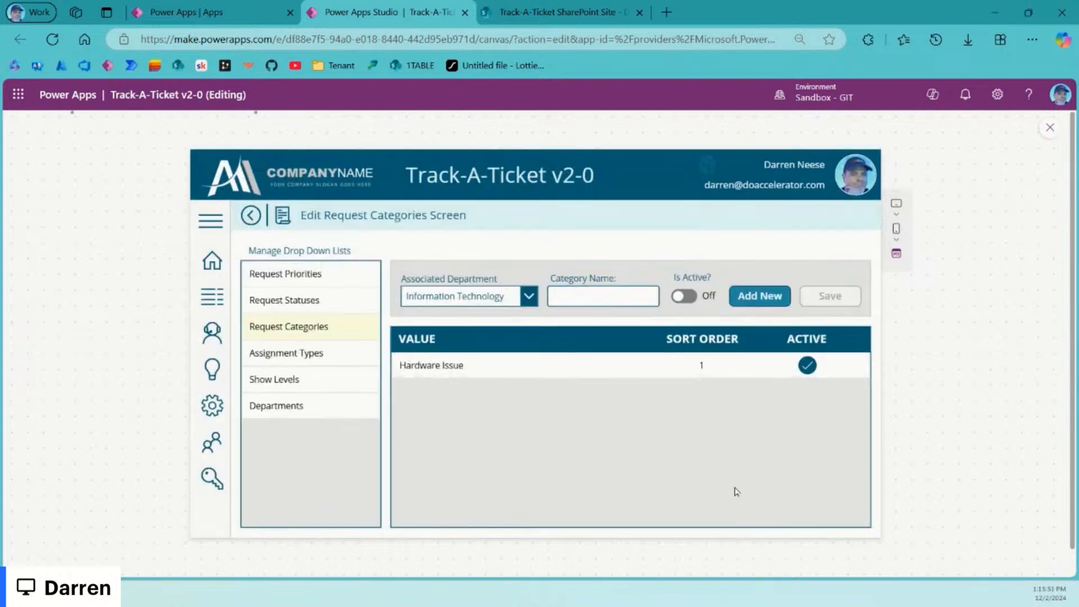
Step: Add "Password Reset" as a new request category for the Information Technology department
click(763, 304)
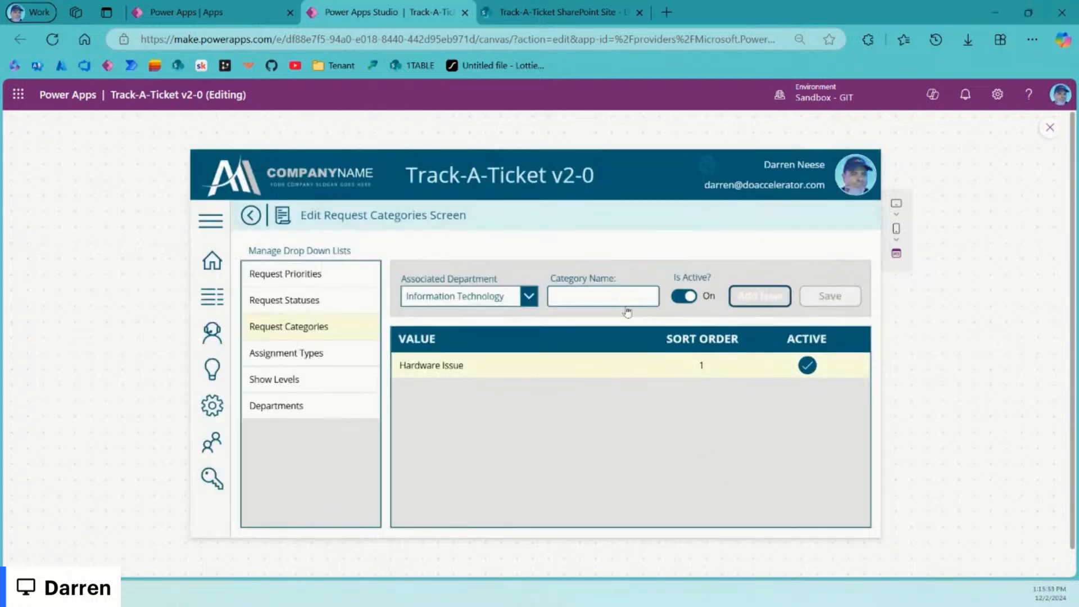
click(610, 292)
text(P)
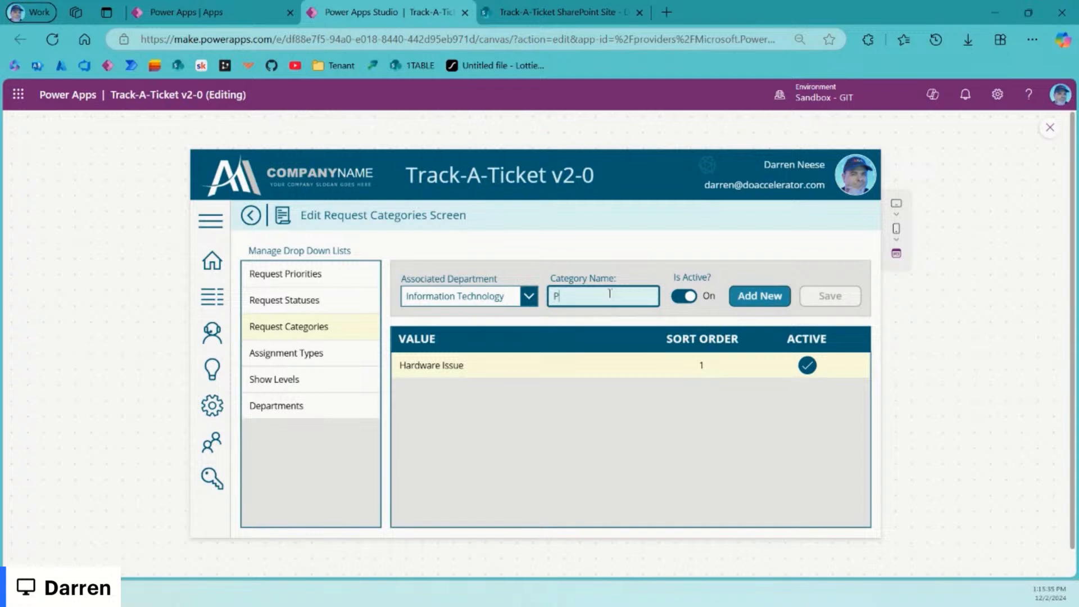
text(assword R)
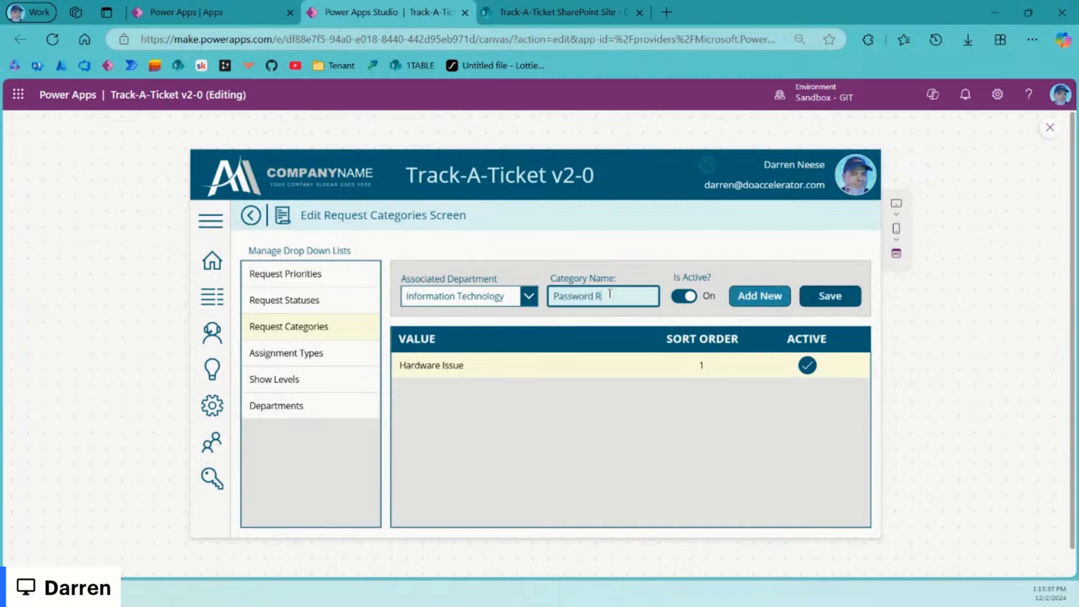
text(eset)
click(830, 296)
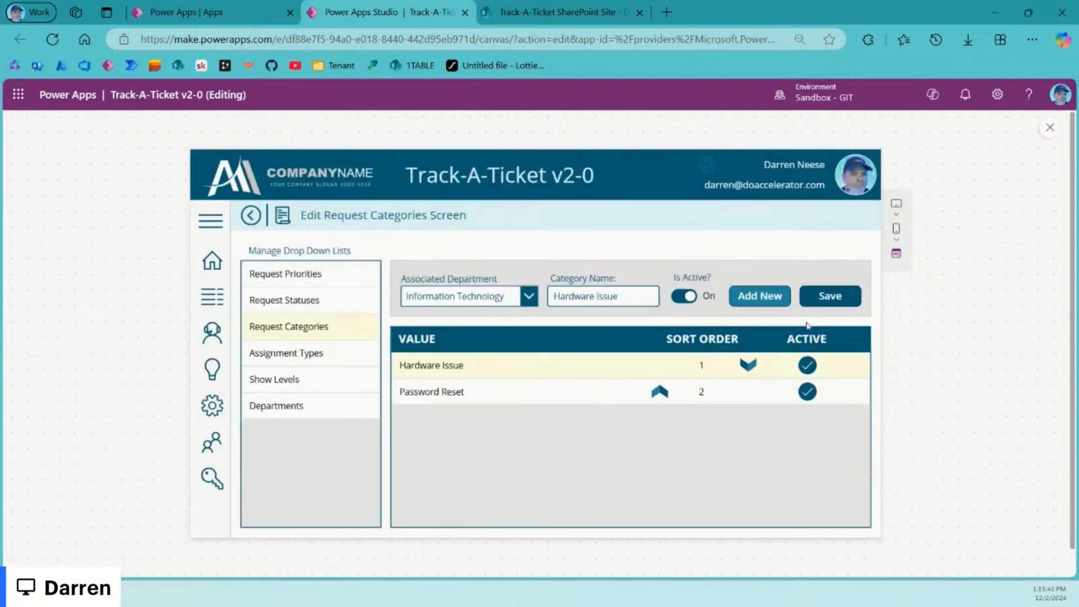
Step: Add "Software Bug" as a new request category for the Information Technology department
click(760, 296)
click(615, 293)
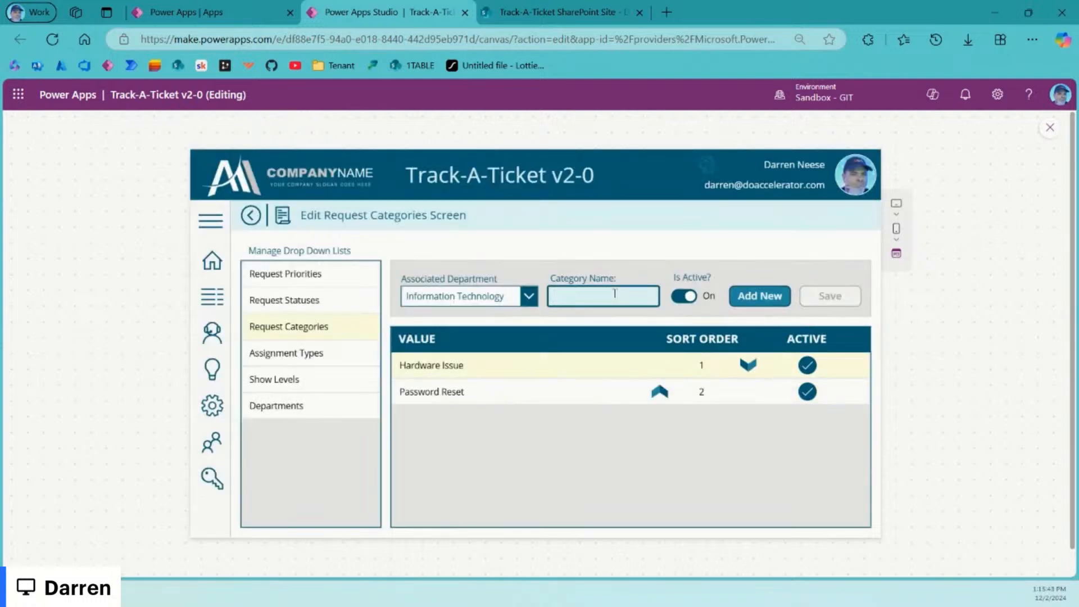
text(Bug)
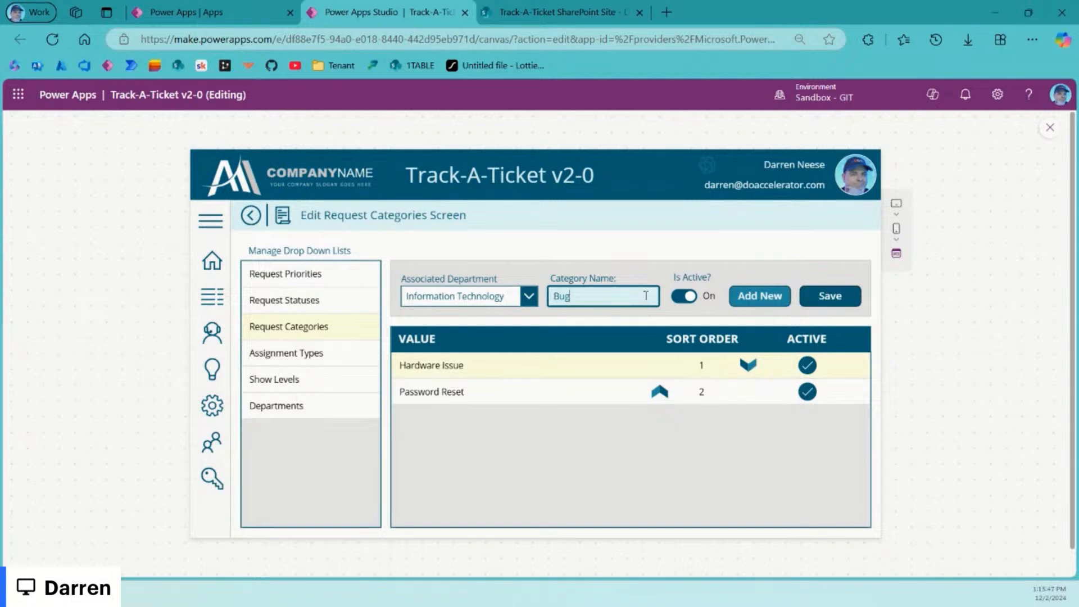
text(Software)
click(827, 298)
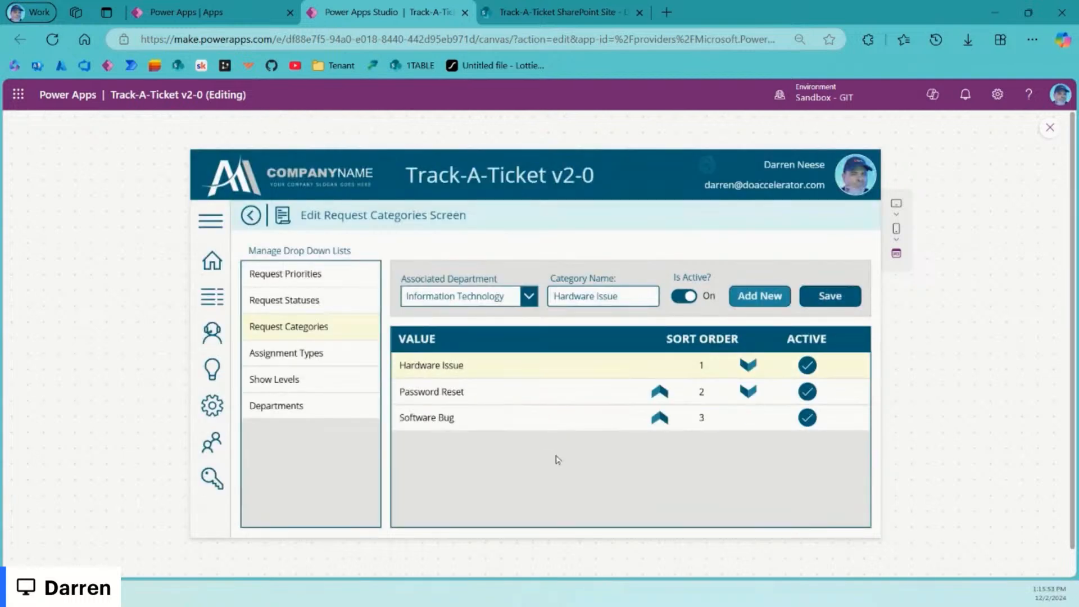
Step: Add "Feature Request" as a new request category for the Information Technology department
click(761, 296)
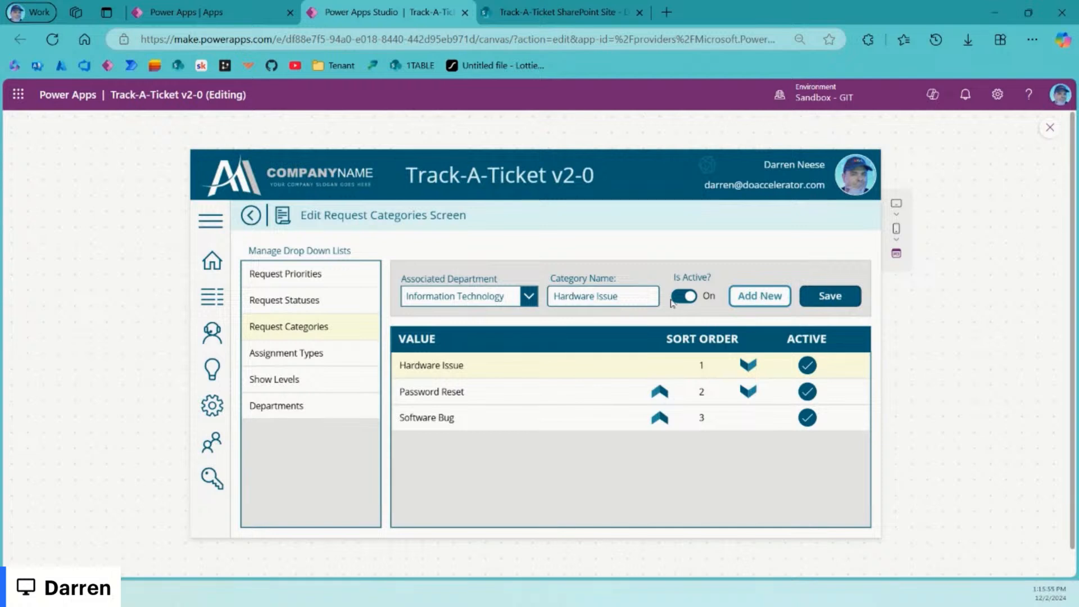
click(582, 295)
text(Featur)
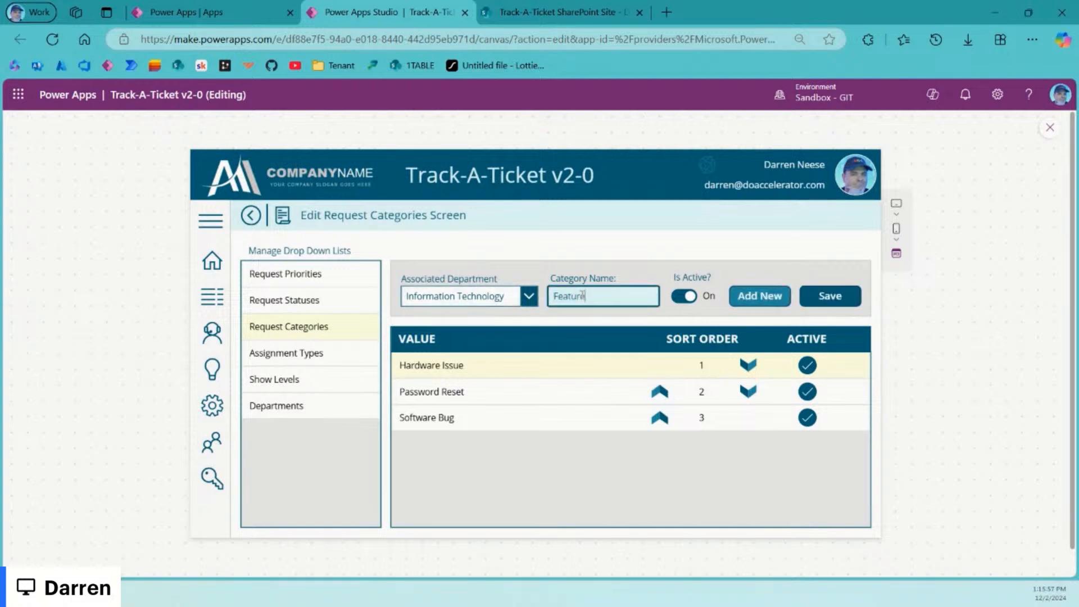
text(e Request)
click(831, 295)
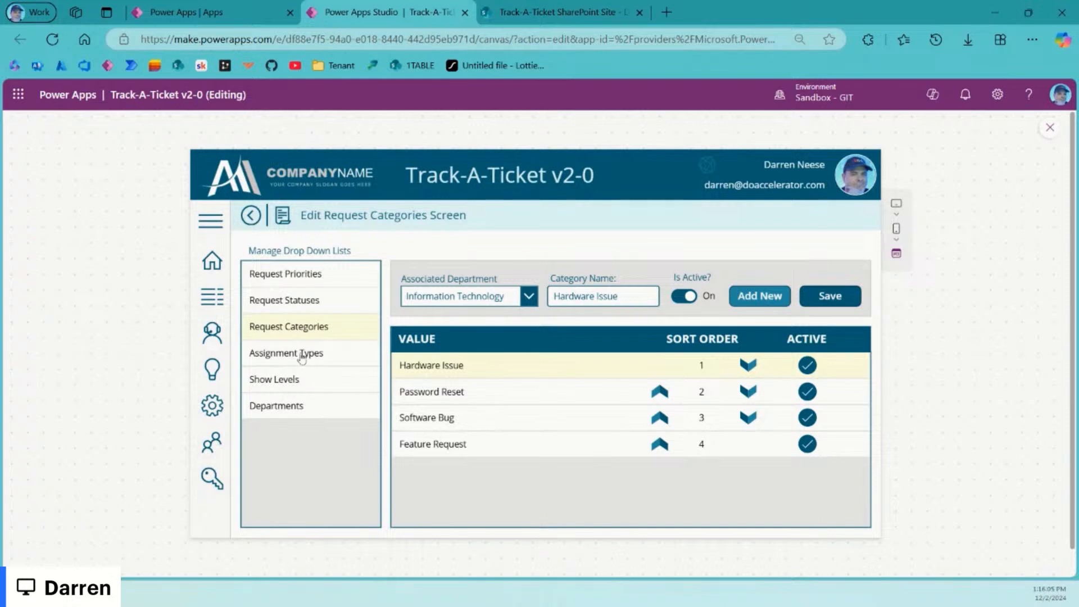
Step: Add "Individual" as the first value in the Assignment Types list
click(342, 352)
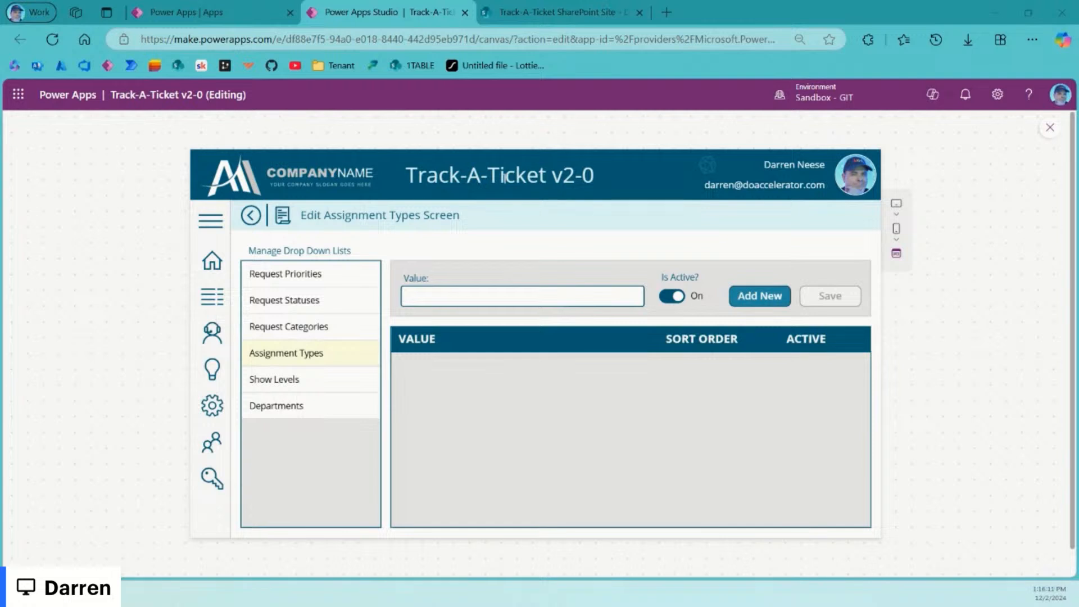
click(578, 298)
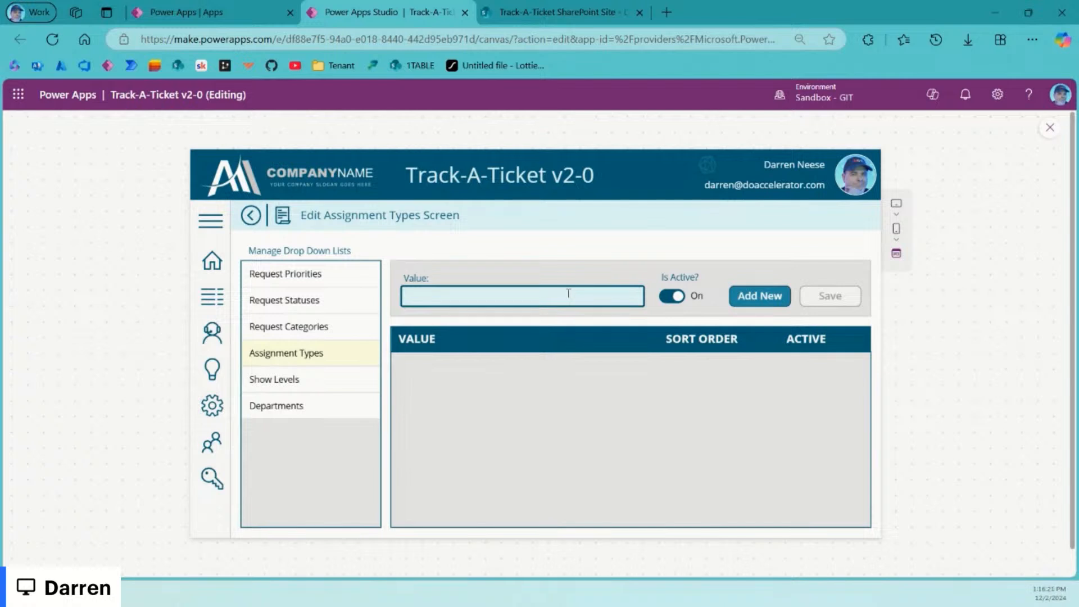
text(Indiv)
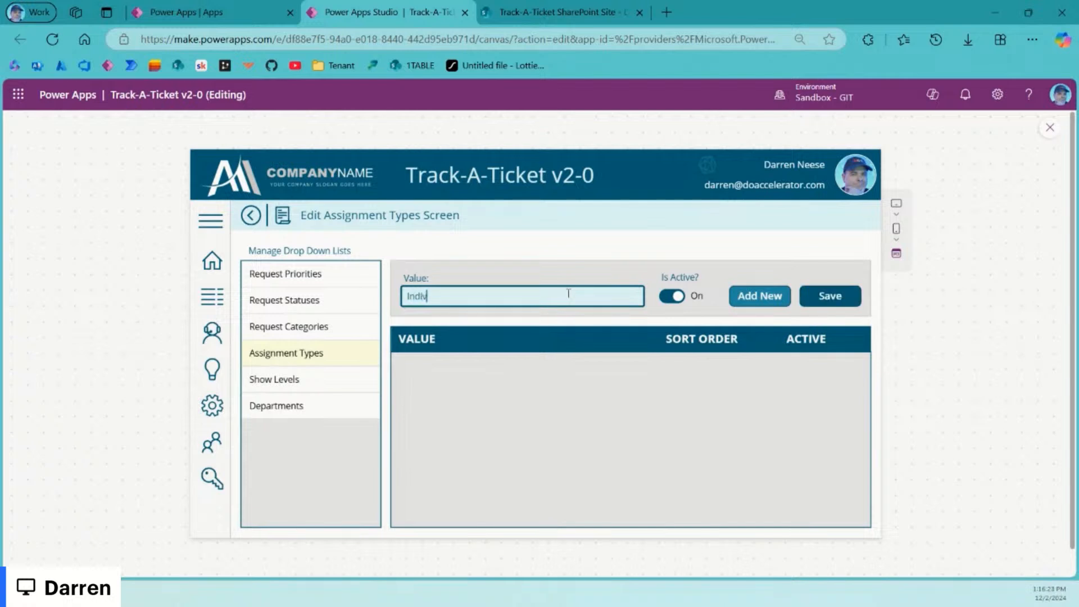
text(ual)
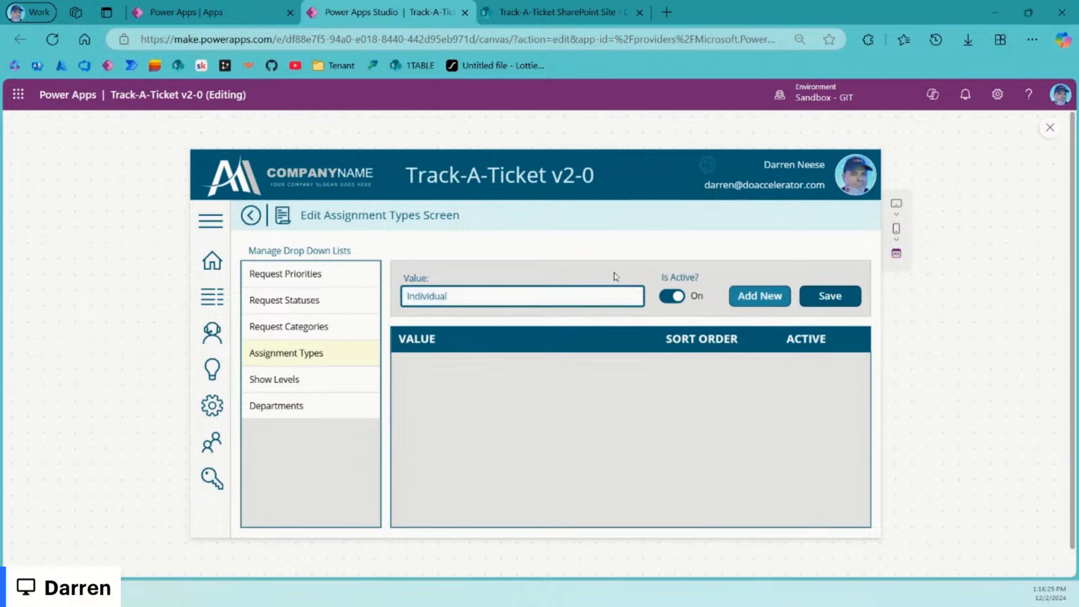
click(827, 302)
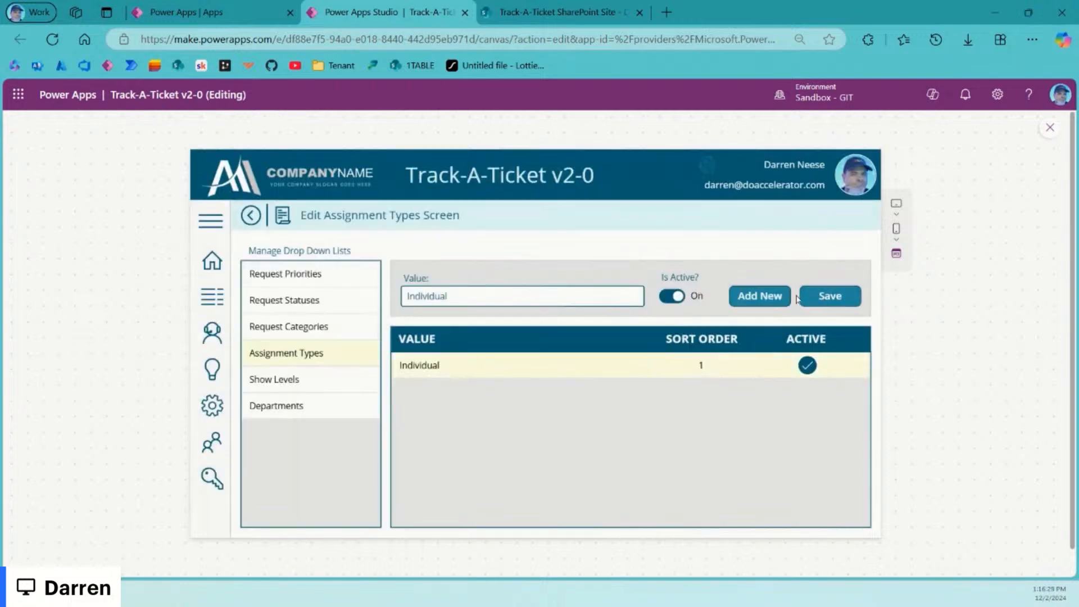
Step: Add "Department" as a new value in the Assignment Types list
click(548, 294)
text(Department)
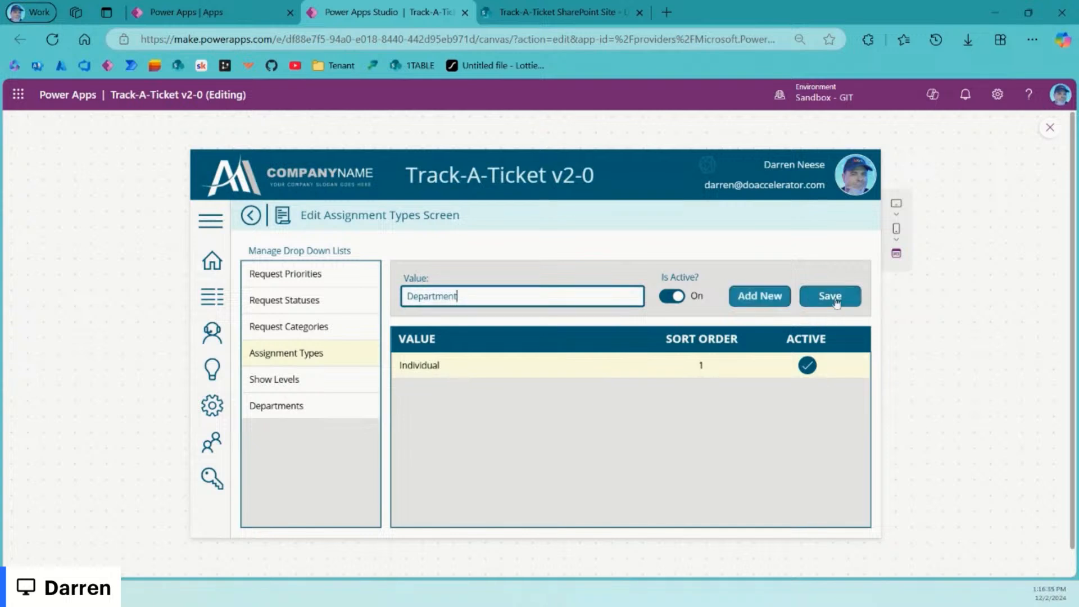
click(816, 304)
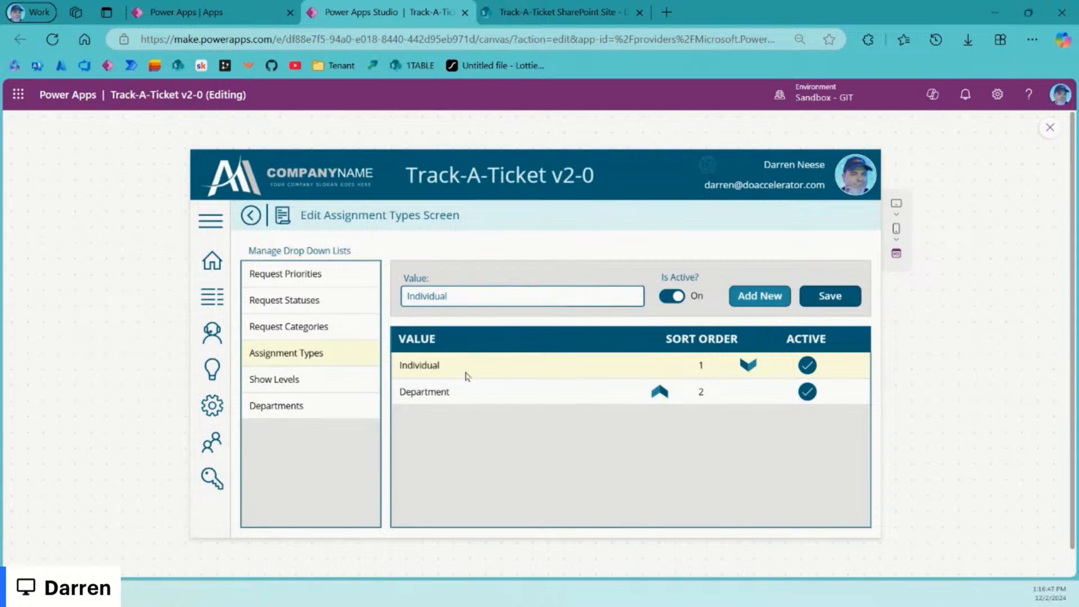
Step: Add "Viewable by All" as the first value in the Show Levels list
click(306, 380)
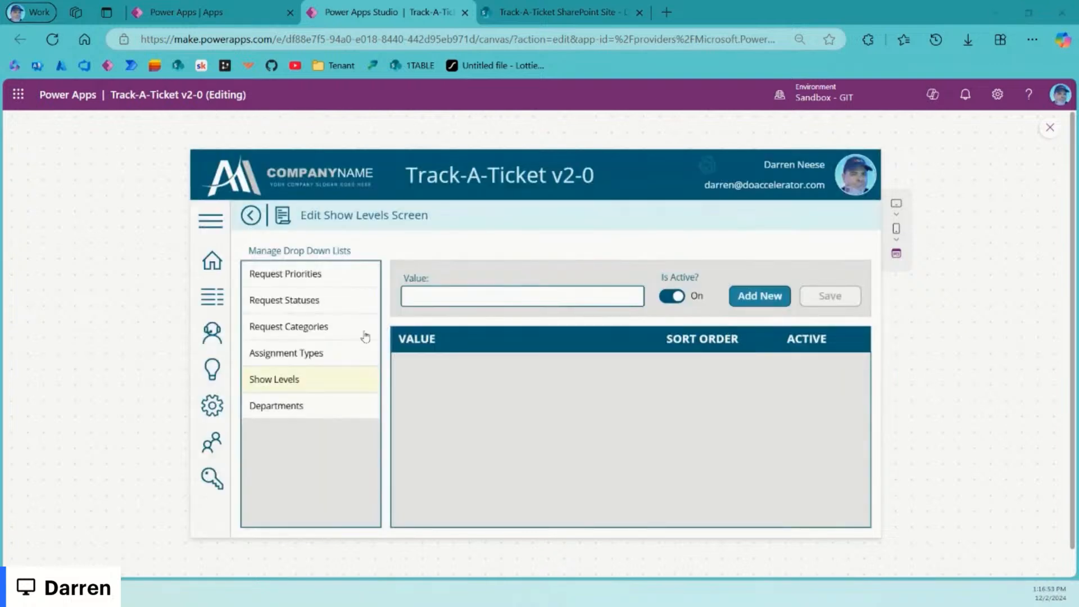
click(474, 295)
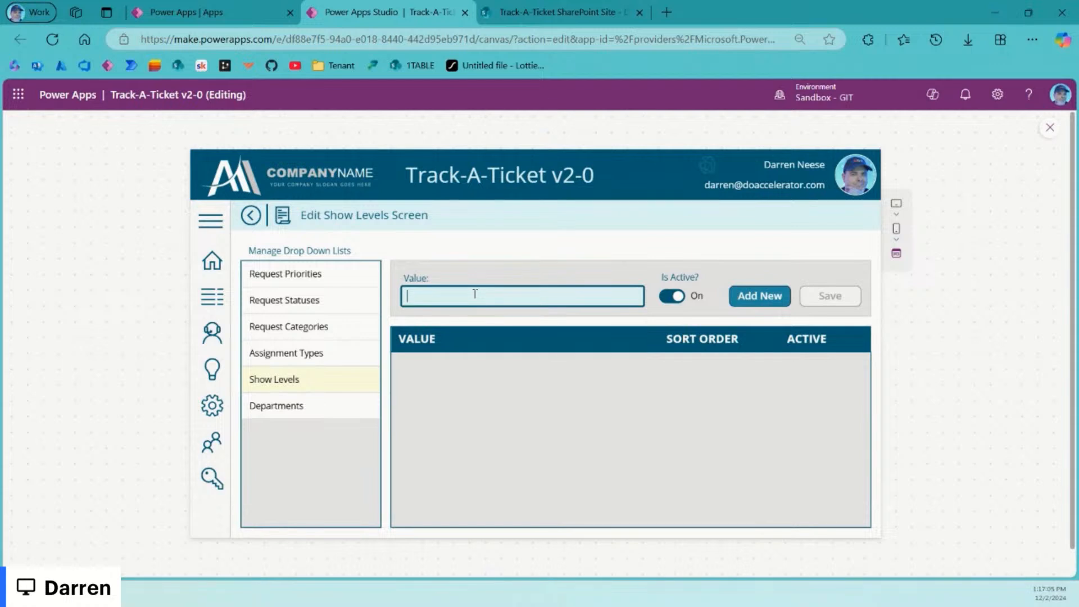
text(iewable)
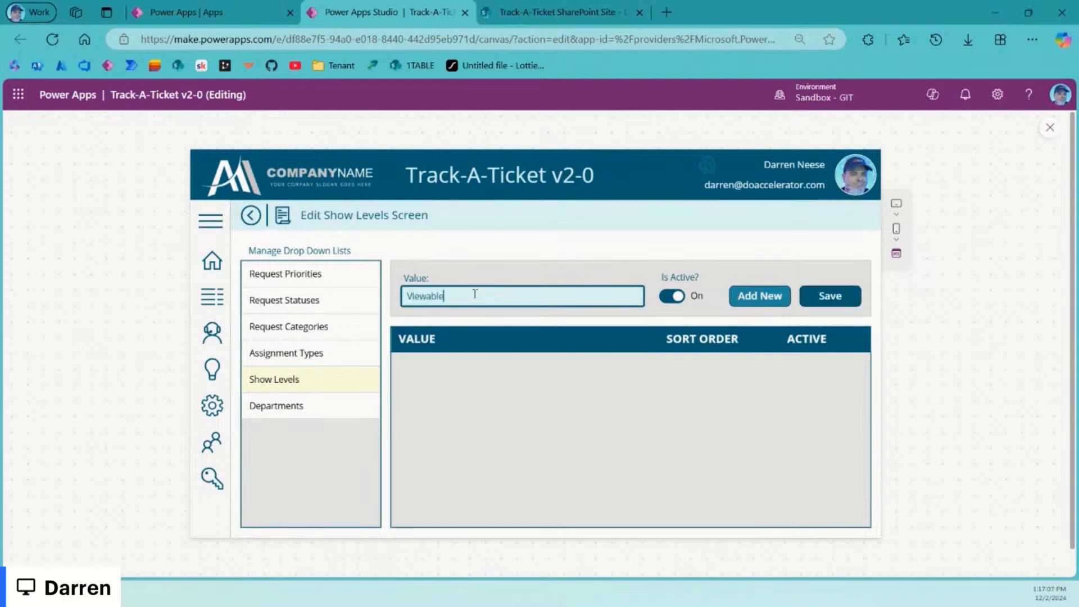
text( By All)
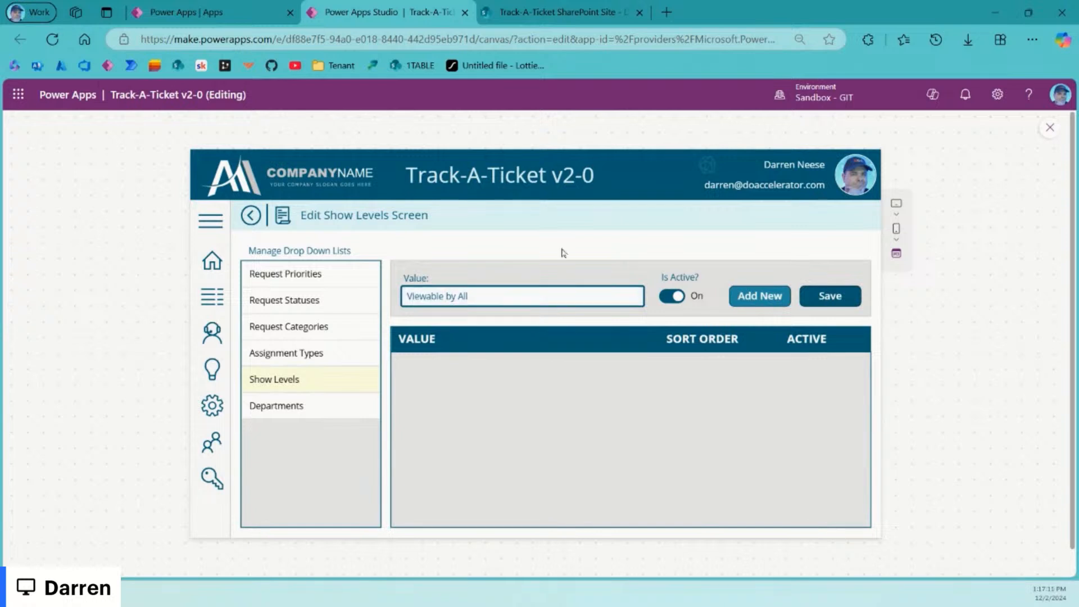
click(848, 299)
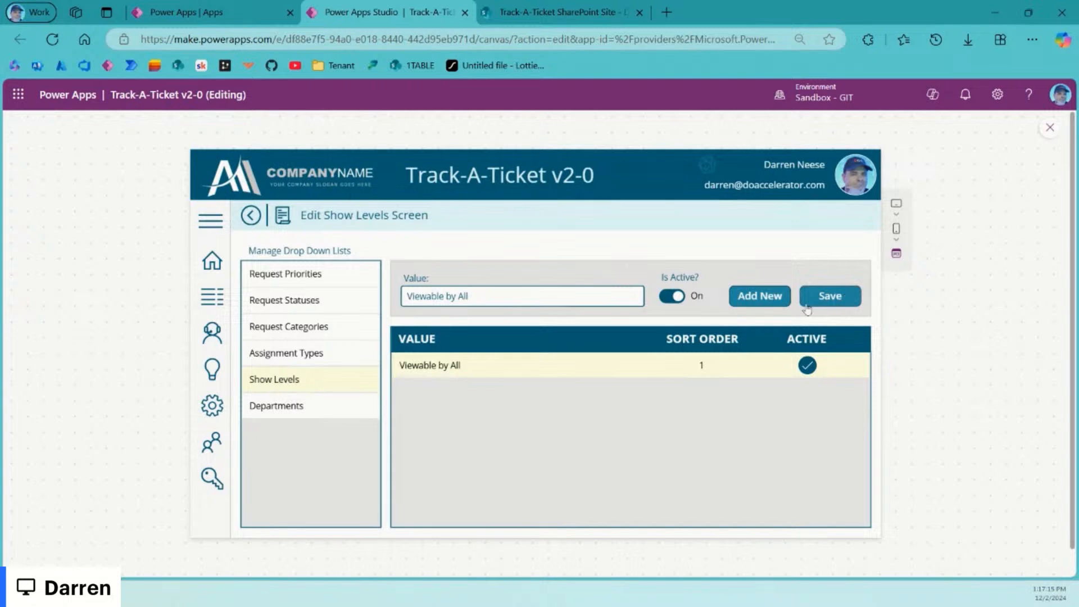
Step: Add "Department Only" as a new value in the Show Levels list
click(760, 297)
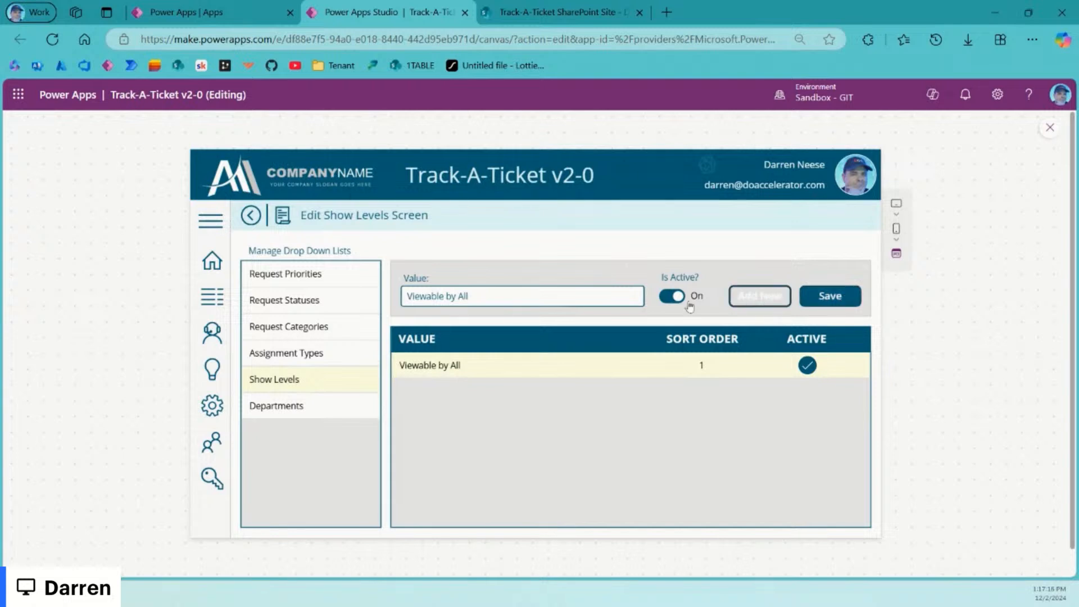
click(534, 292)
text(Depart)
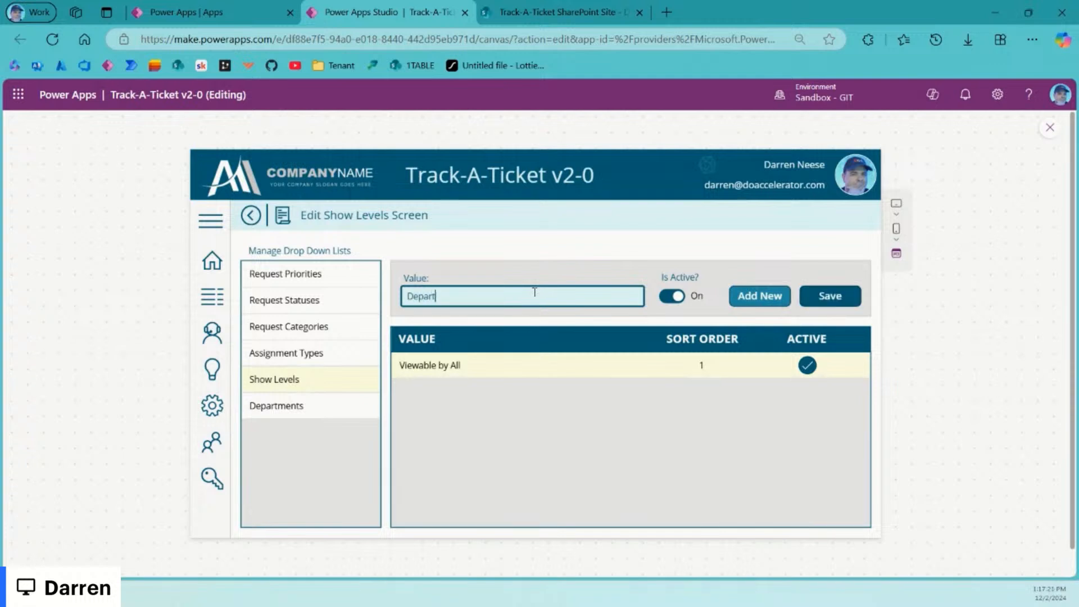
text(ment Only)
click(835, 300)
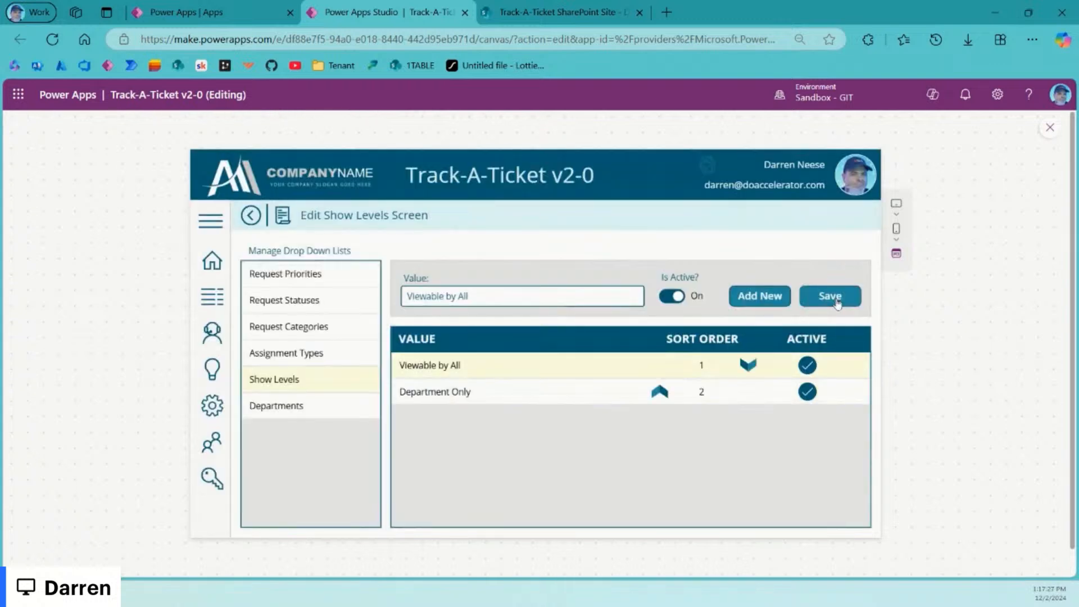
Step: Add "Show Only to Me" as a new value in the Show Levels list
drag(559, 295, 406, 297)
click(760, 297)
click(494, 296)
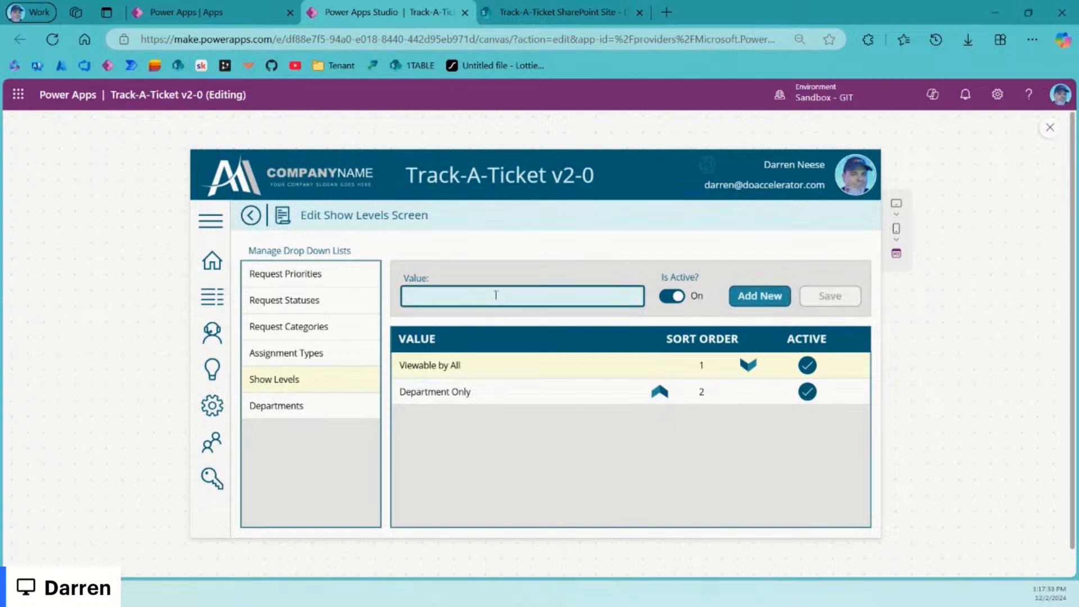
text(Show)
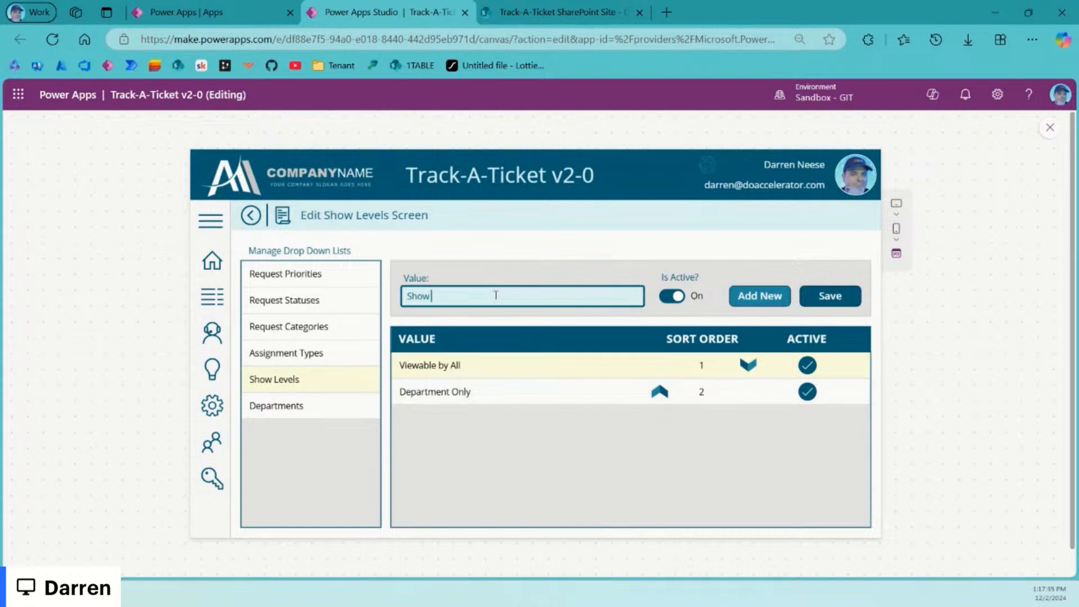
text( Only to Me)
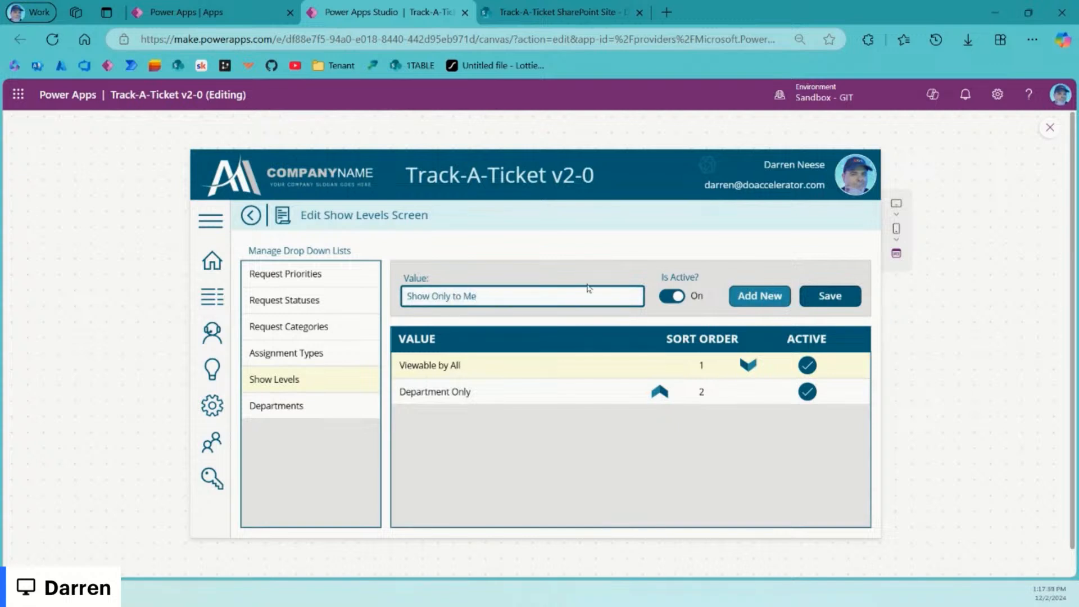
triple_click(479, 295)
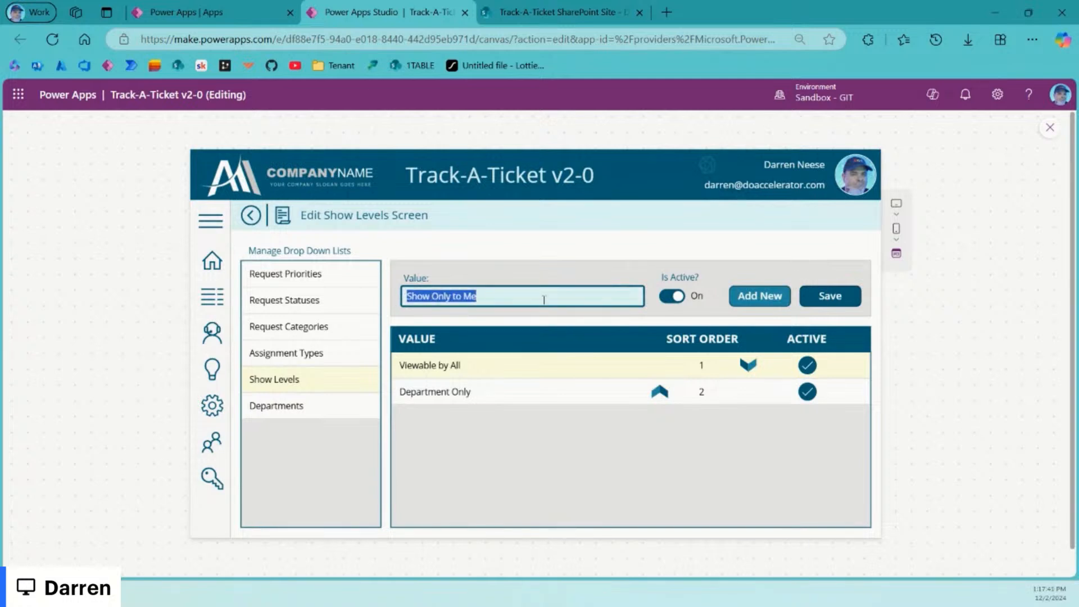
click(462, 296)
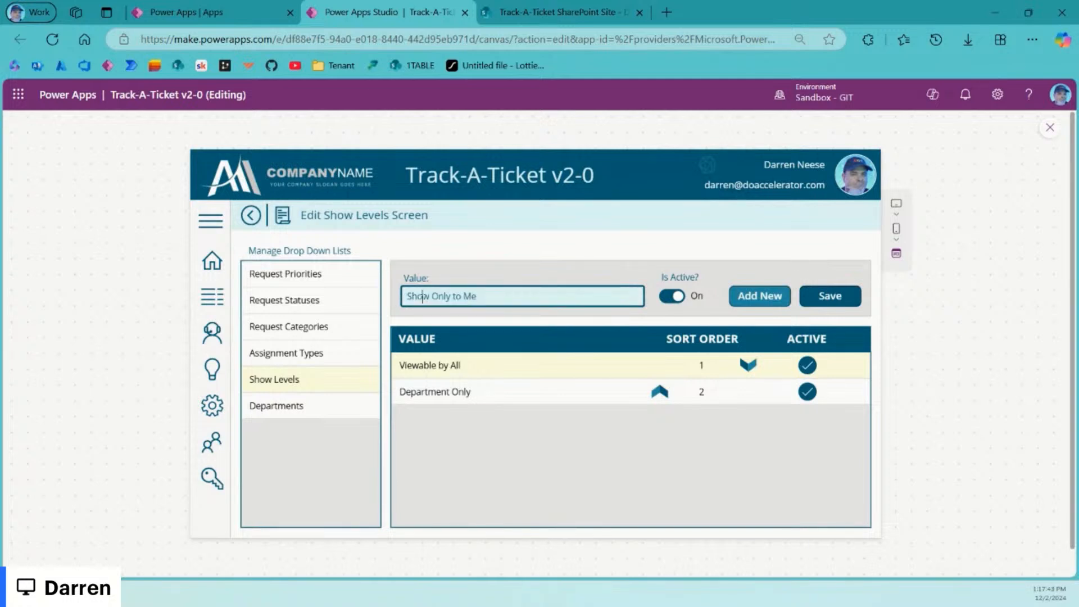
click(480, 295)
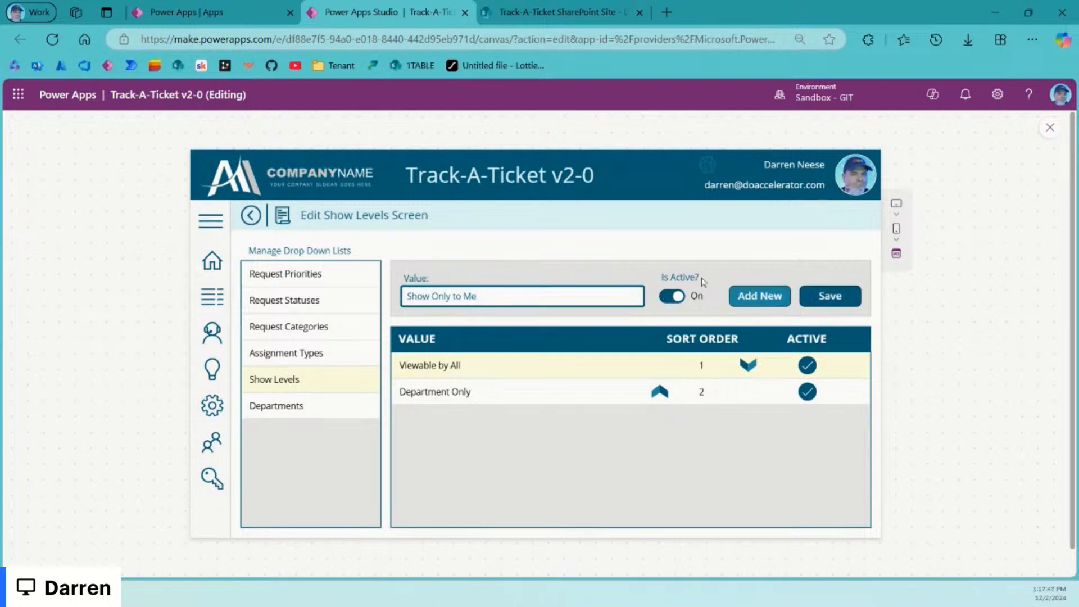
drag(405, 298, 486, 295)
click(487, 295)
drag(410, 297, 501, 294)
click(505, 295)
click(827, 298)
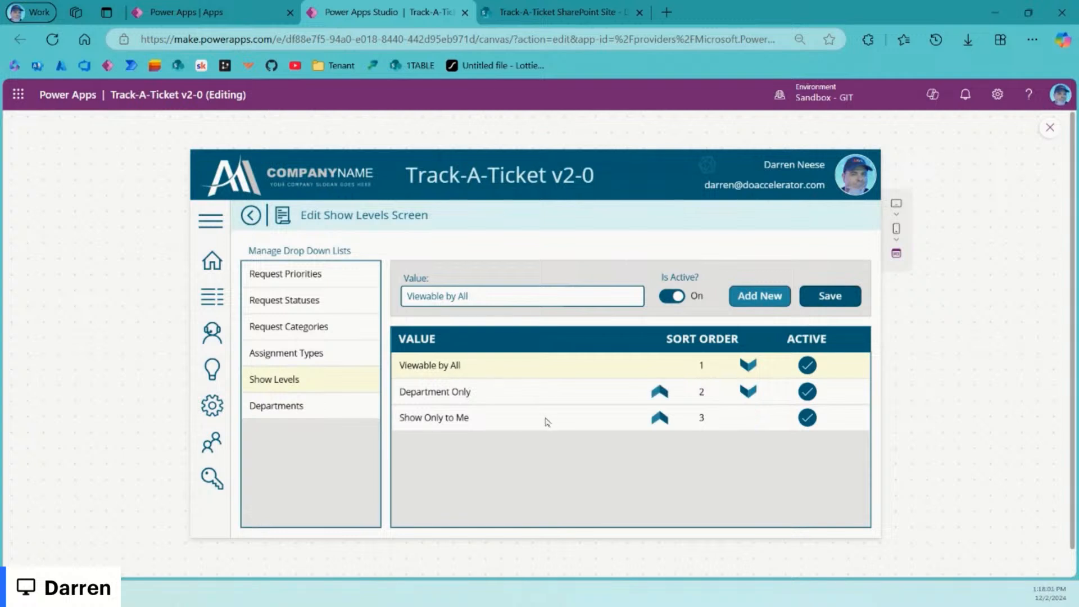
Step: Open the Departments list and check how its Executive Leadership entry loads into the value field
click(314, 409)
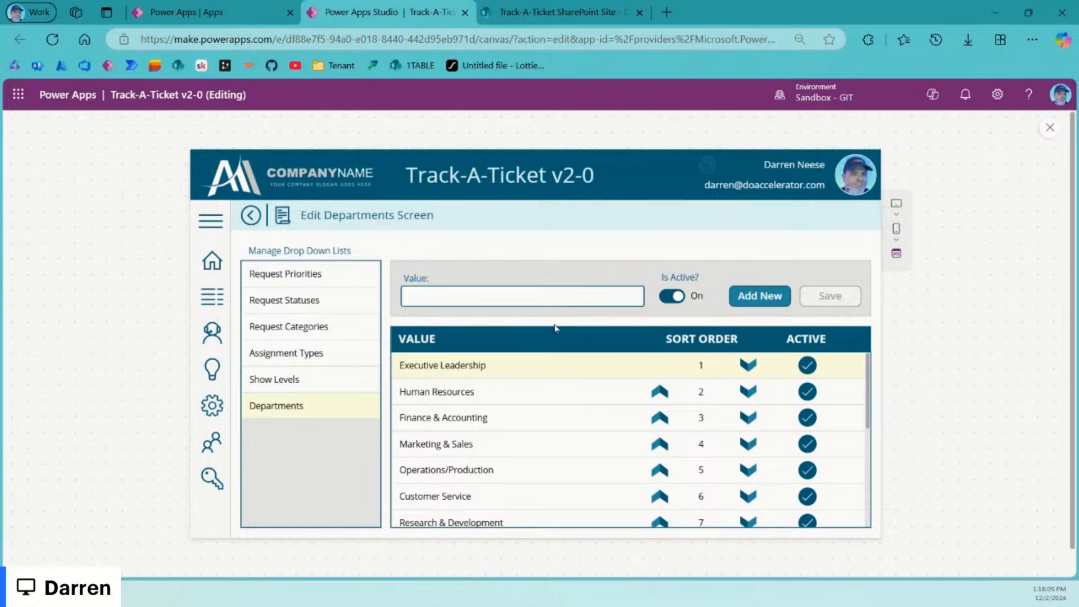
click(441, 366)
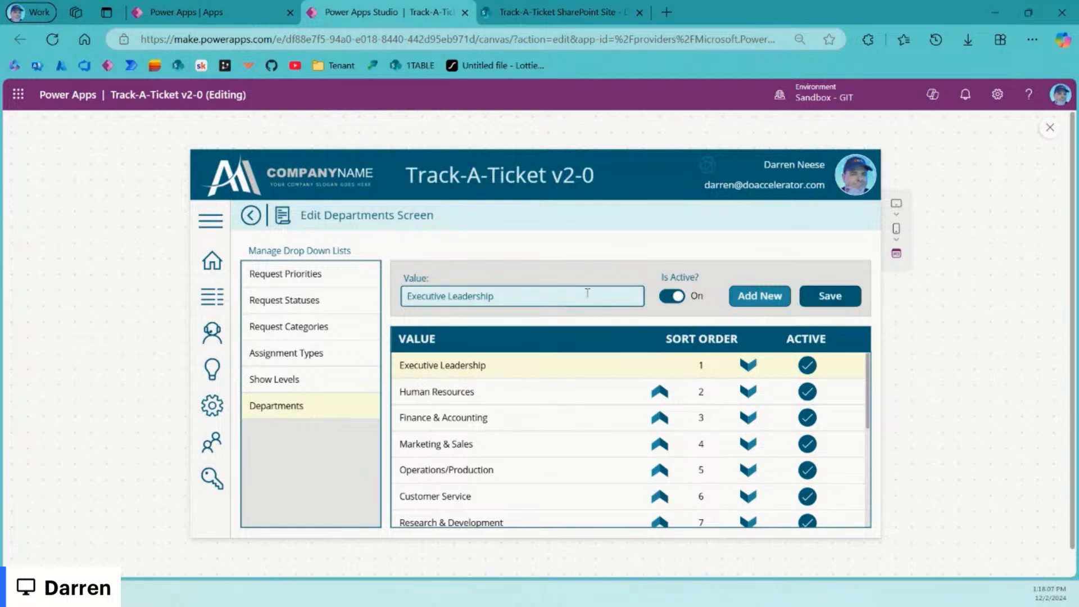
drag(587, 293, 355, 299)
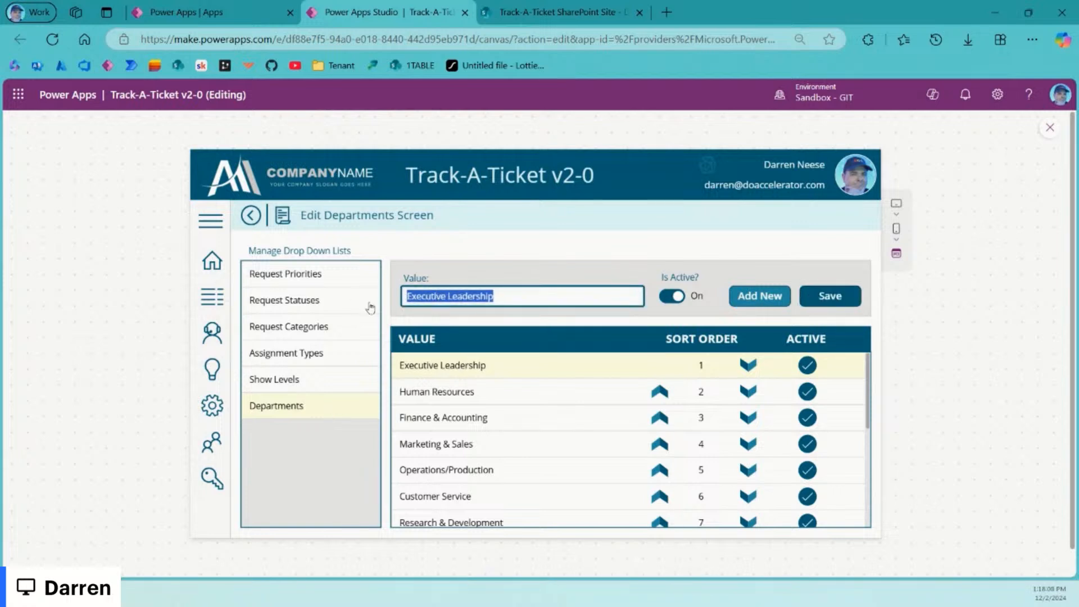
Step: Leave preview and examine the hover and pressed colour formulas of the Departments screen's value text input
click(1050, 128)
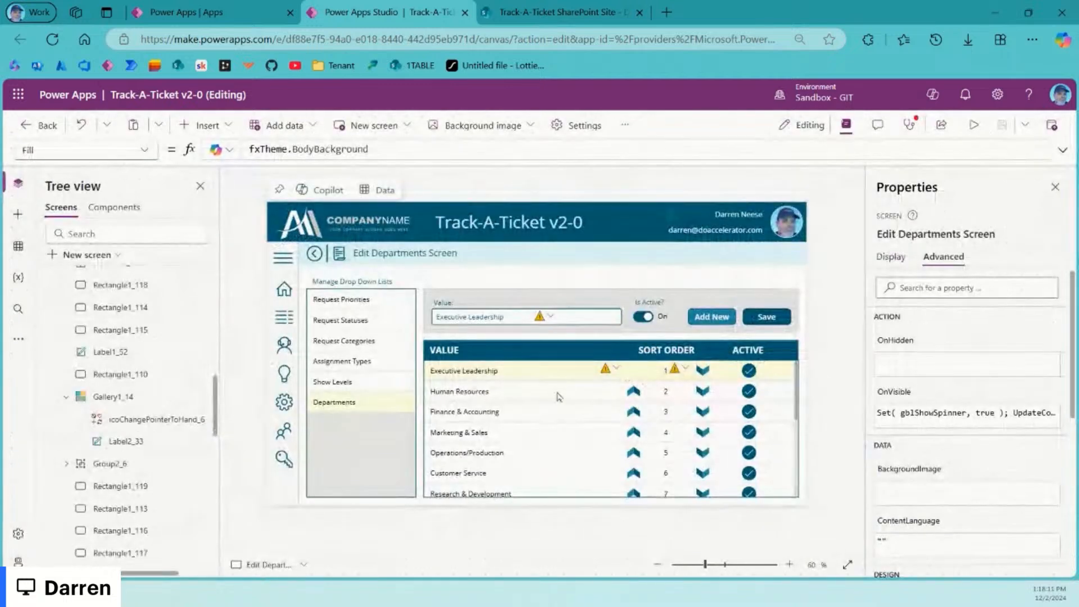
click(601, 321)
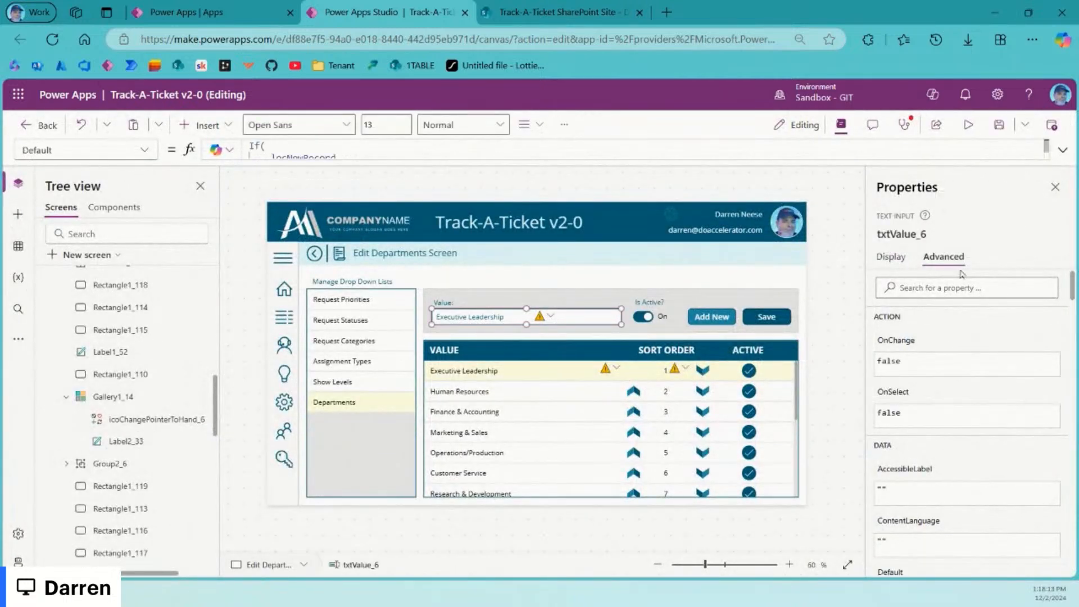
click(891, 256)
scroll(938, 493, down, 1)
scroll(942, 486, down, 5)
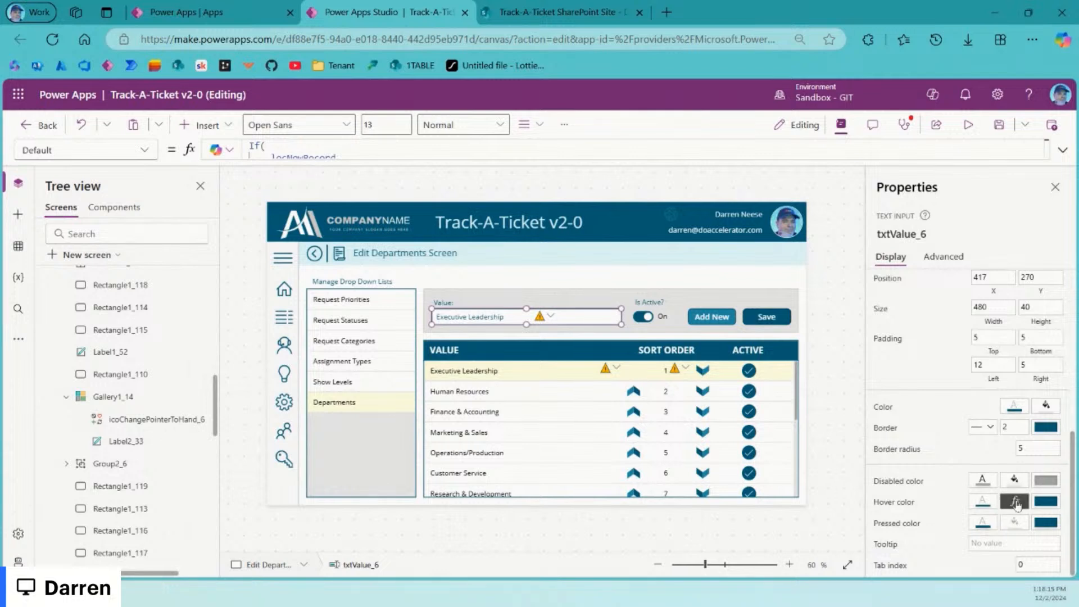
click(1017, 505)
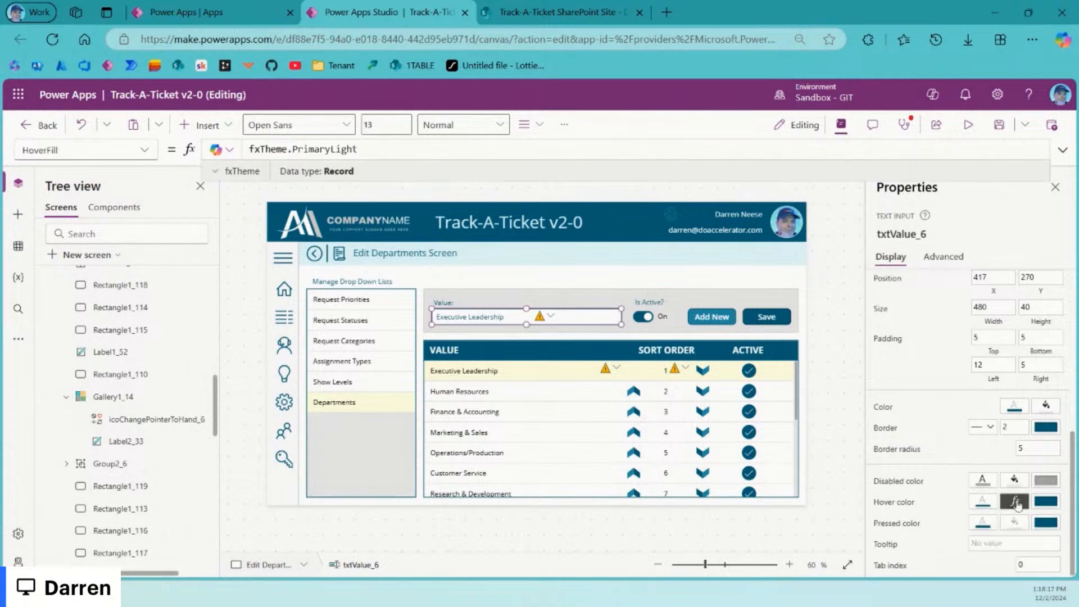
click(1016, 524)
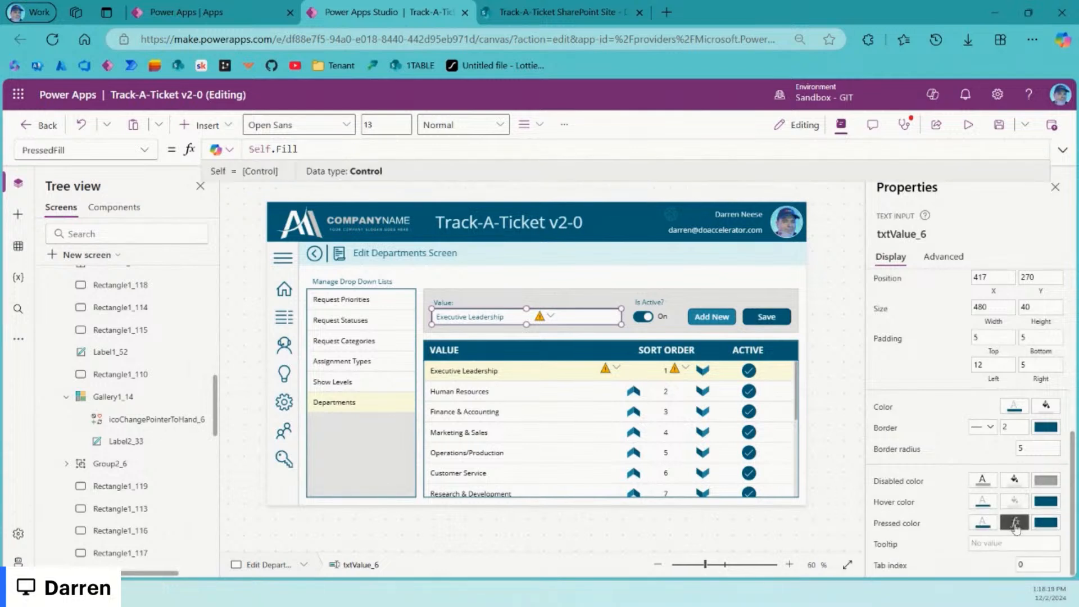
click(984, 525)
click(843, 323)
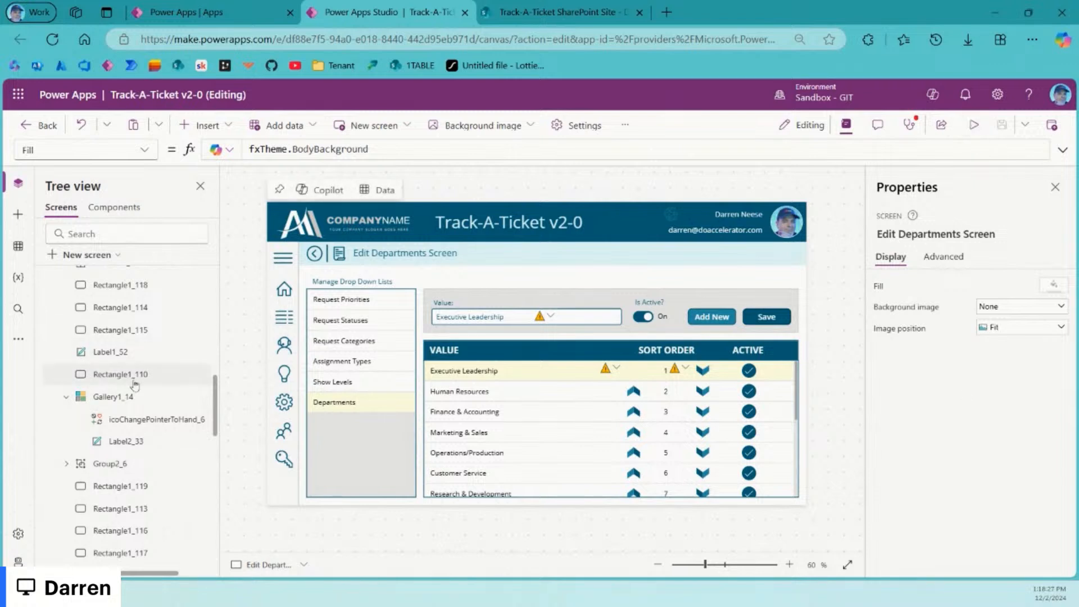
Step: Collapse the Edit Departments Screen in the tree of screens
scroll(77, 443, up, 10)
scroll(77, 443, down, 3)
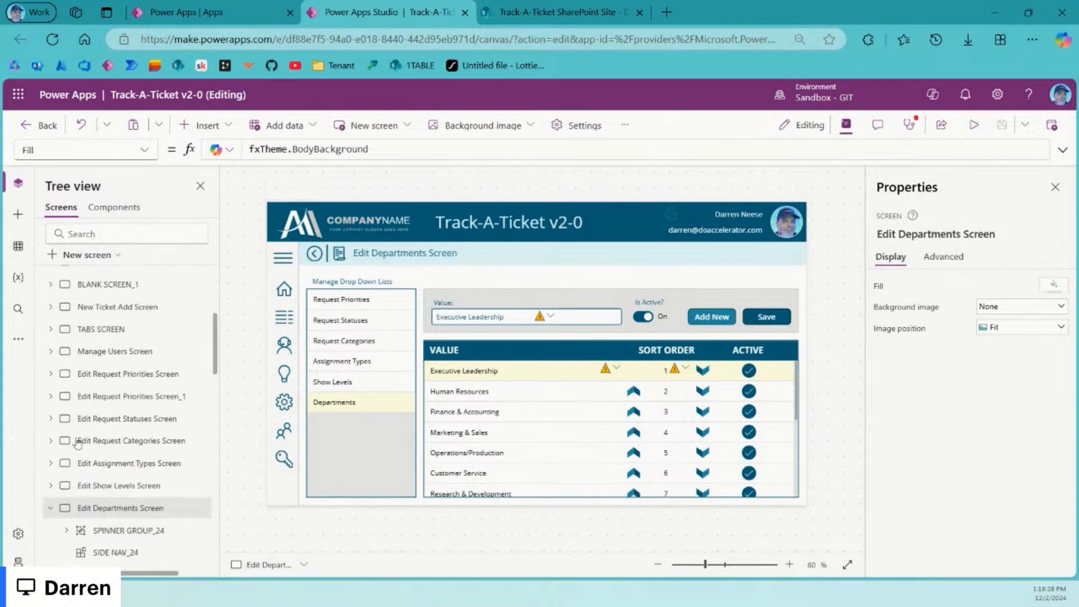
click(50, 508)
scroll(180, 495, down, 4)
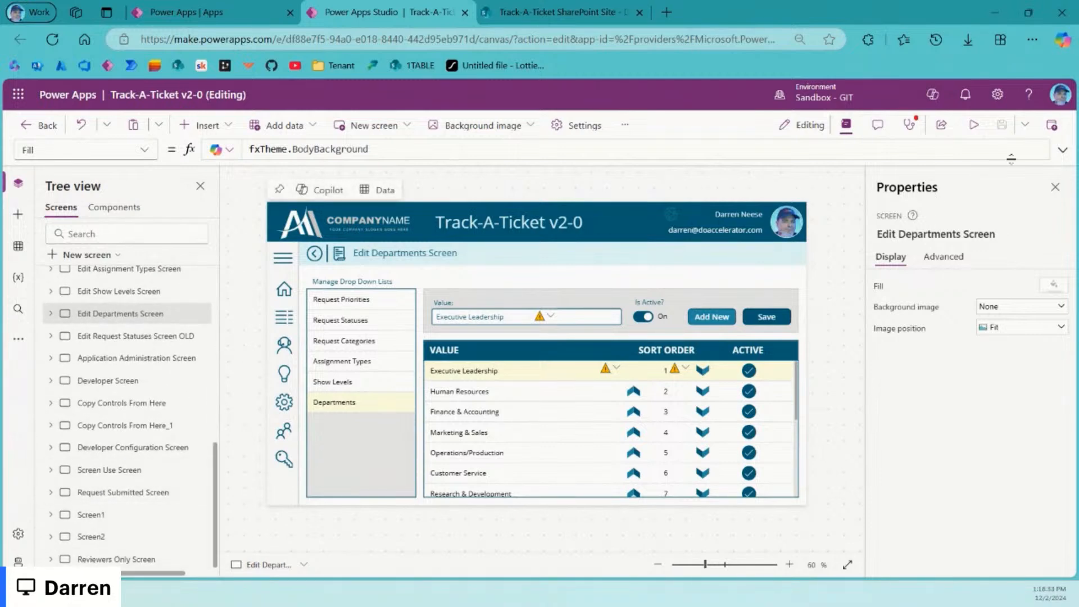
Step: Preview the app, go to its Home Screen and return to editing
click(974, 125)
click(212, 260)
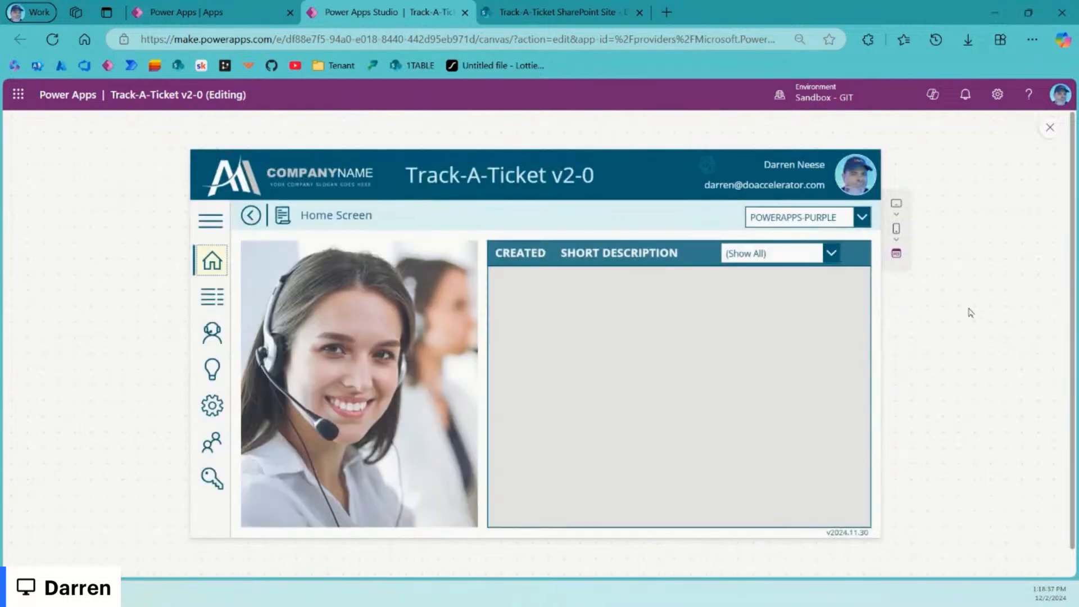
click(1050, 127)
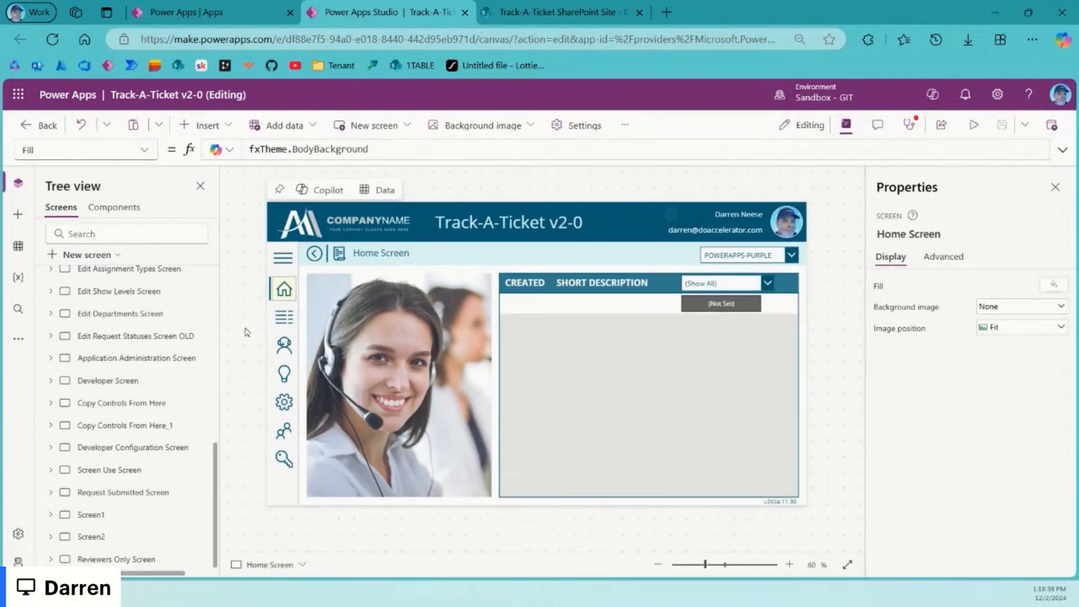
Step: Search the App object's formulas for 11.30 to locate the version used by the Home Screen's version label
click(785, 503)
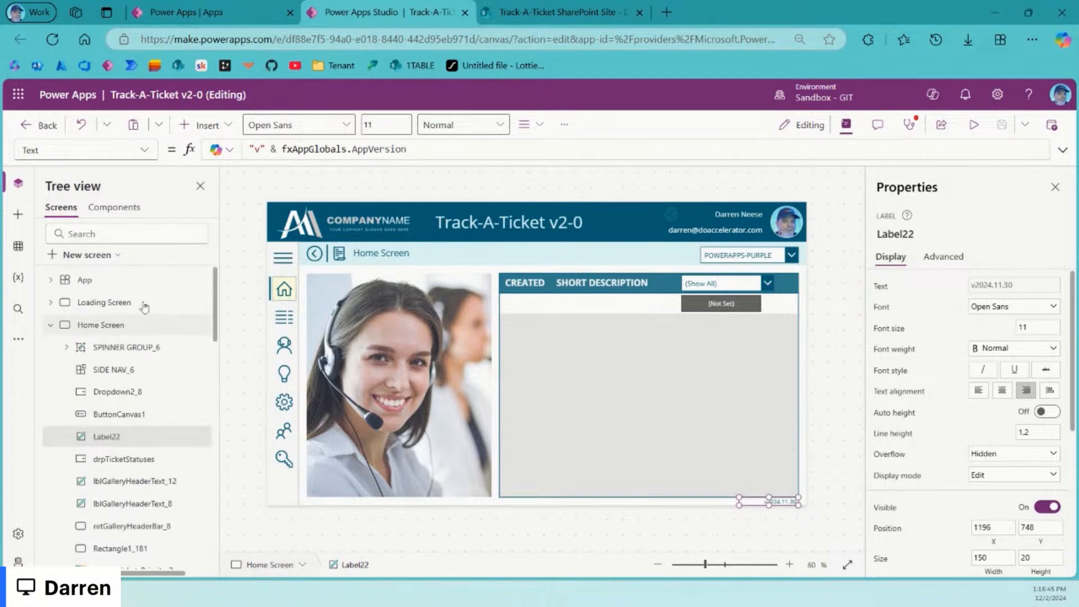
click(85, 280)
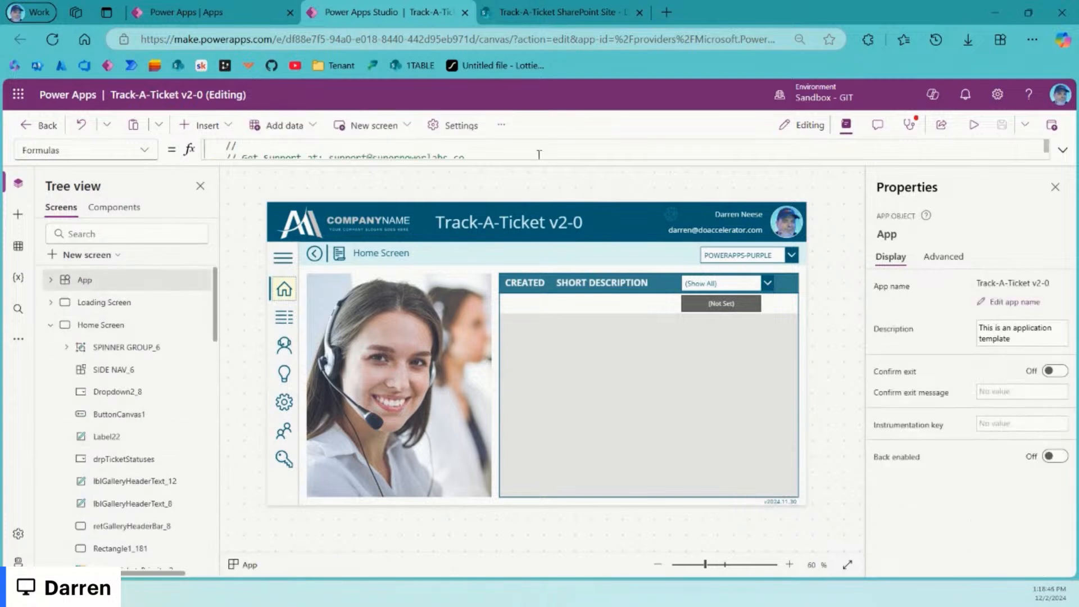
click(1063, 150)
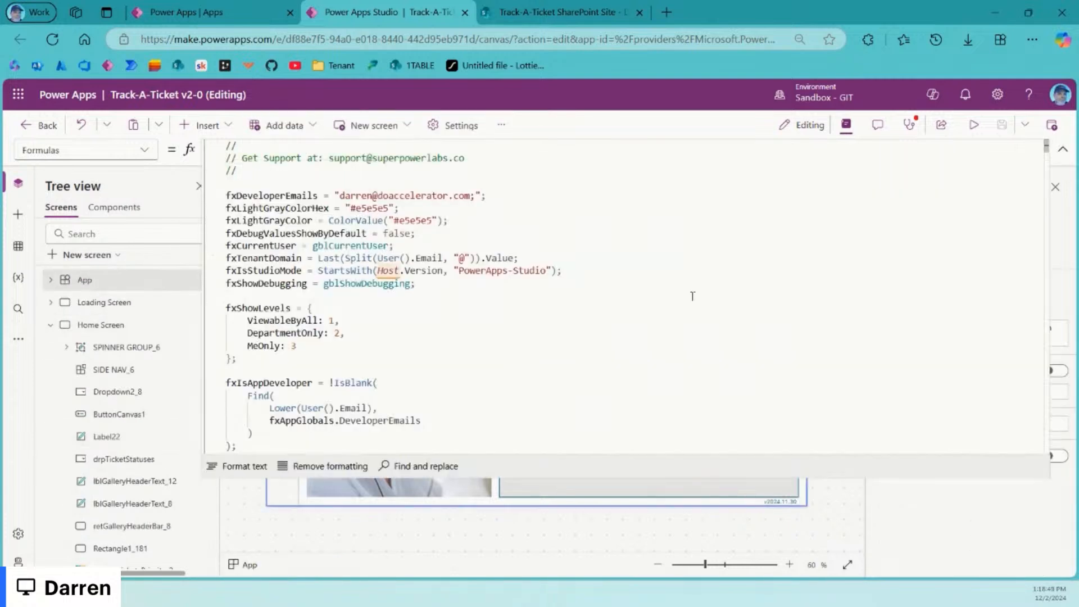
key(ctrl+f)
text(11.30)
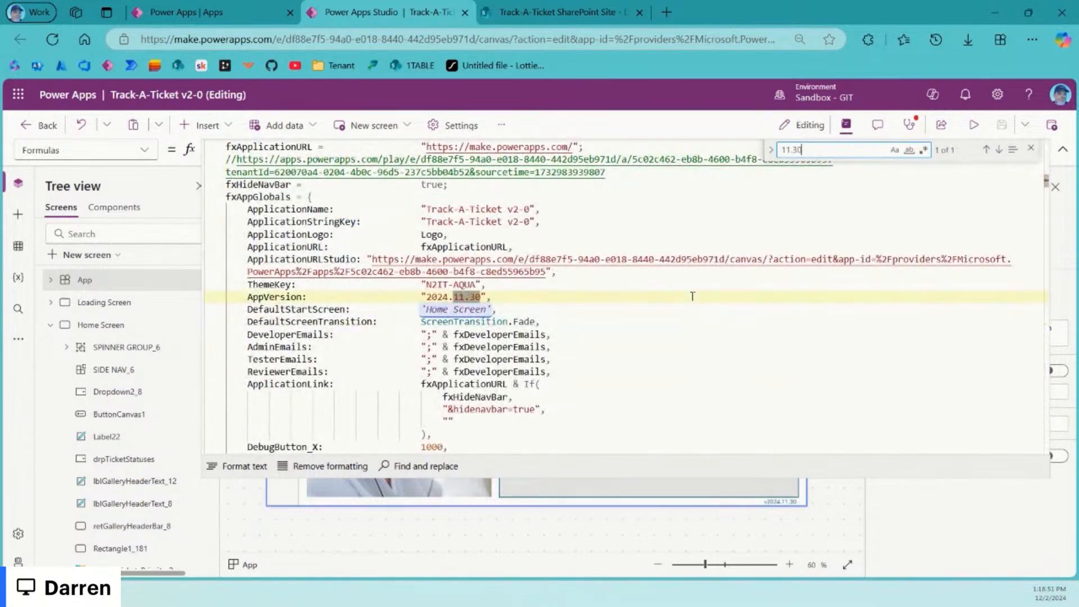
Step: Set AppVersion to "2024.12.02" in the App formulas, save the app and close the search and the expanded formula
double_click(458, 297)
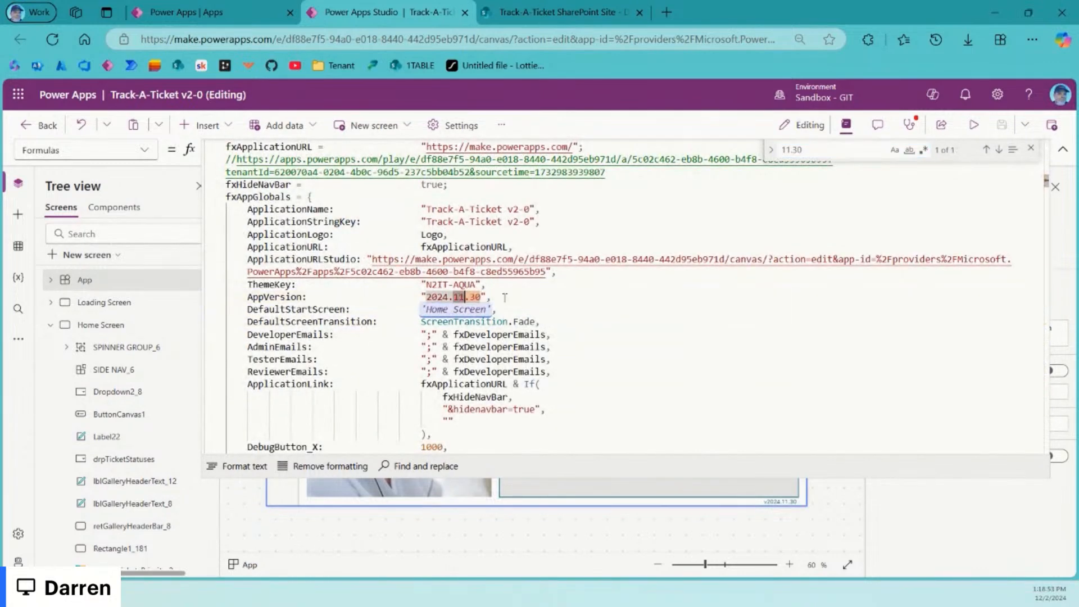
text(12)
key(Right)
key(Right)
key(Right)
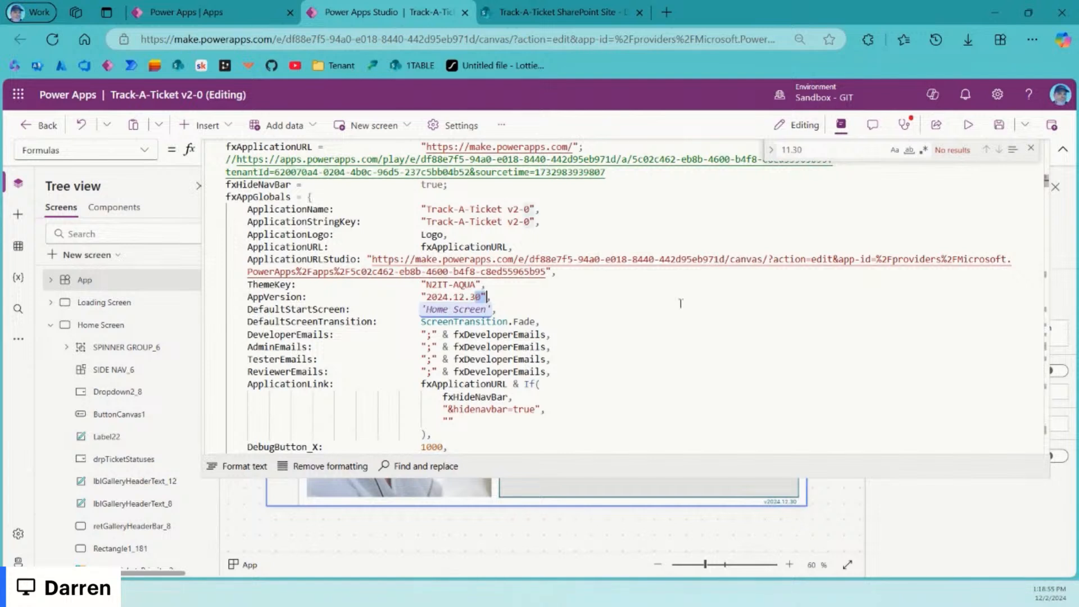
key(Left)
key(Left)
text(02)
click(999, 124)
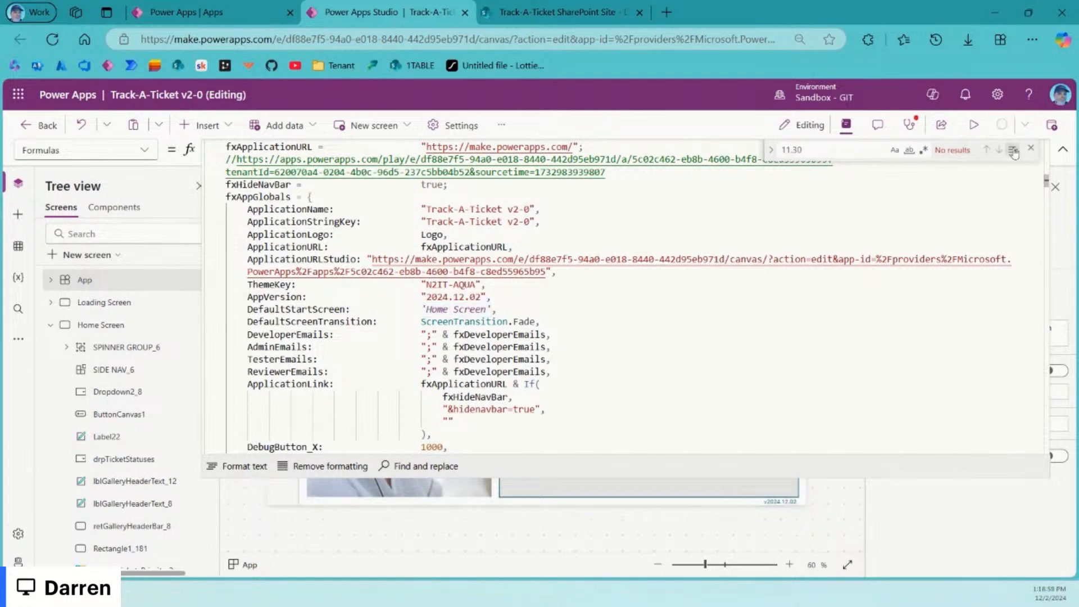
click(1031, 148)
click(1062, 151)
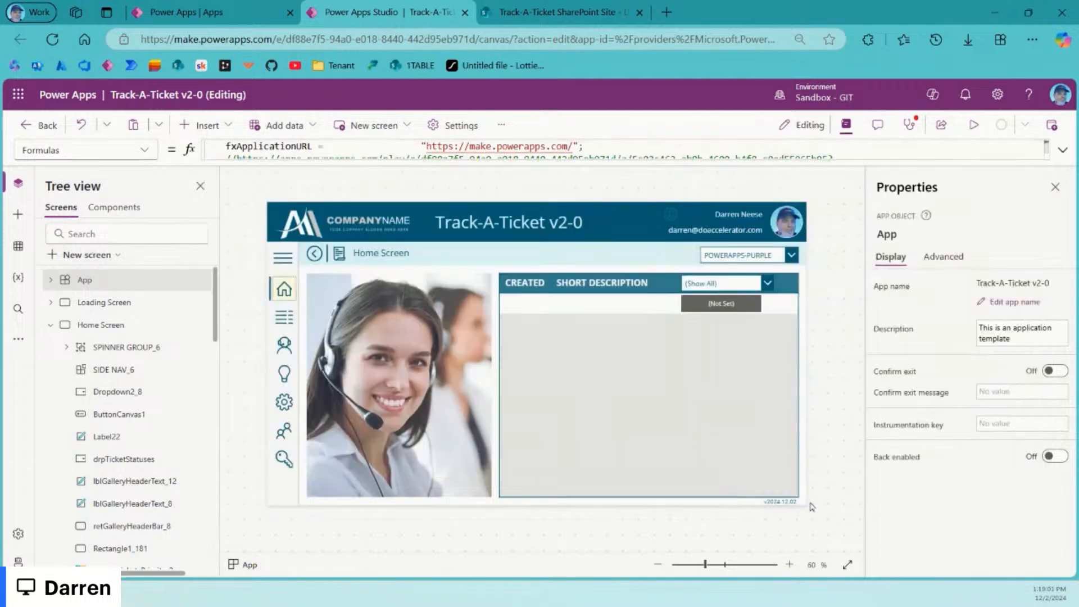
Step: Examine the text colour formula of the Home Screen's version label
click(594, 533)
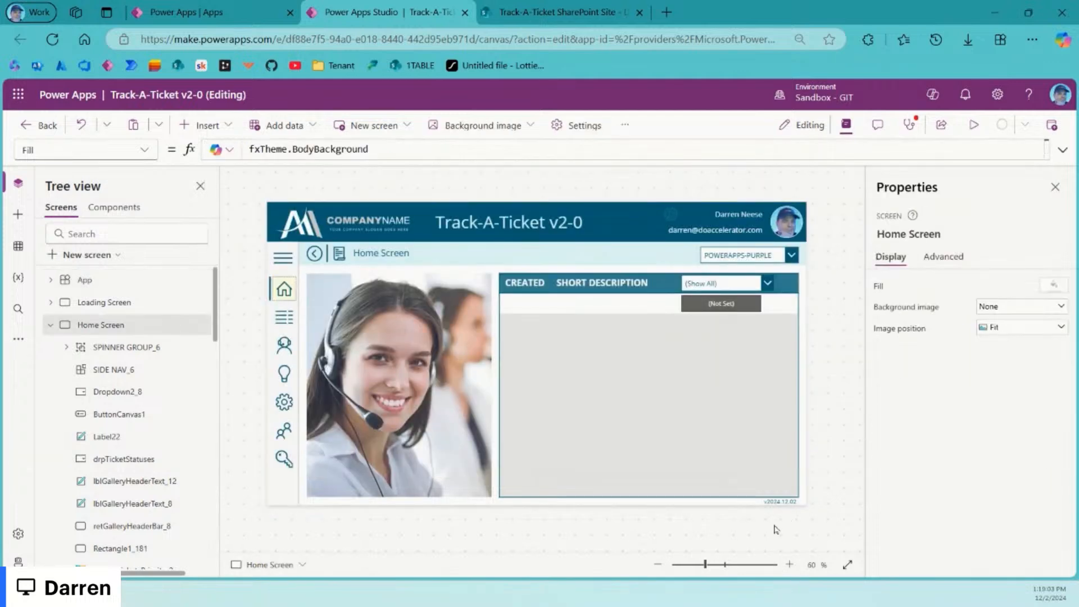
click(787, 502)
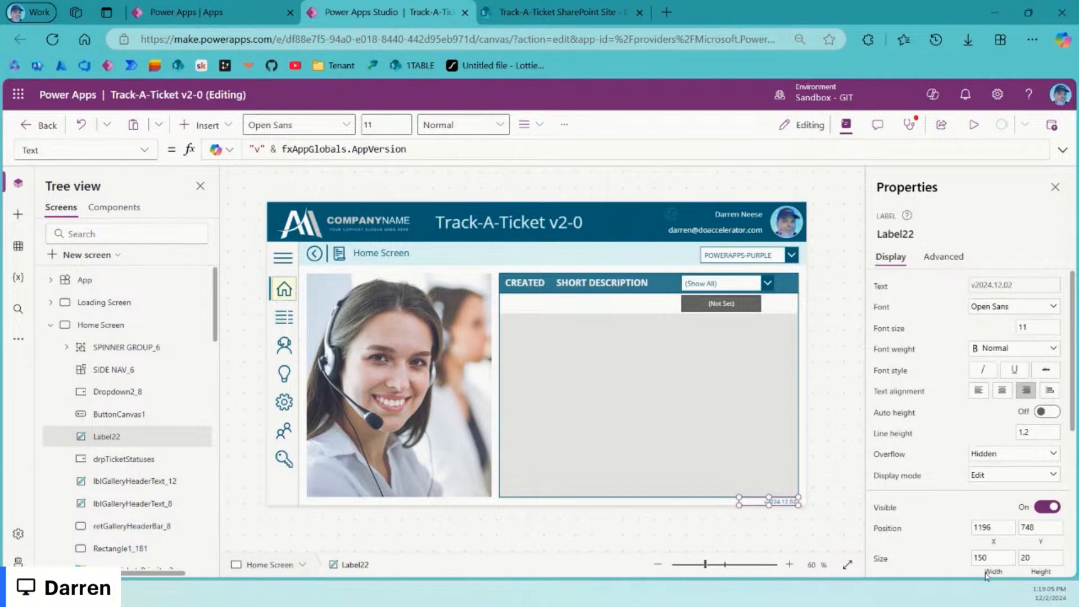
scroll(1005, 425, down, 5)
scroll(984, 416, up, 5)
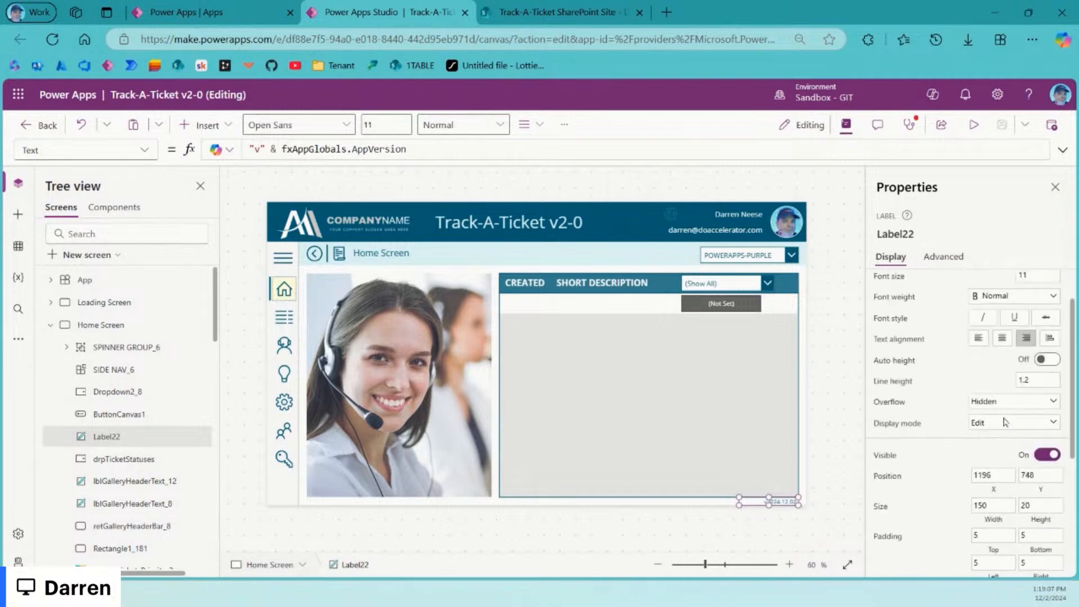
scroll(955, 411, down, 5)
click(884, 386)
click(393, 149)
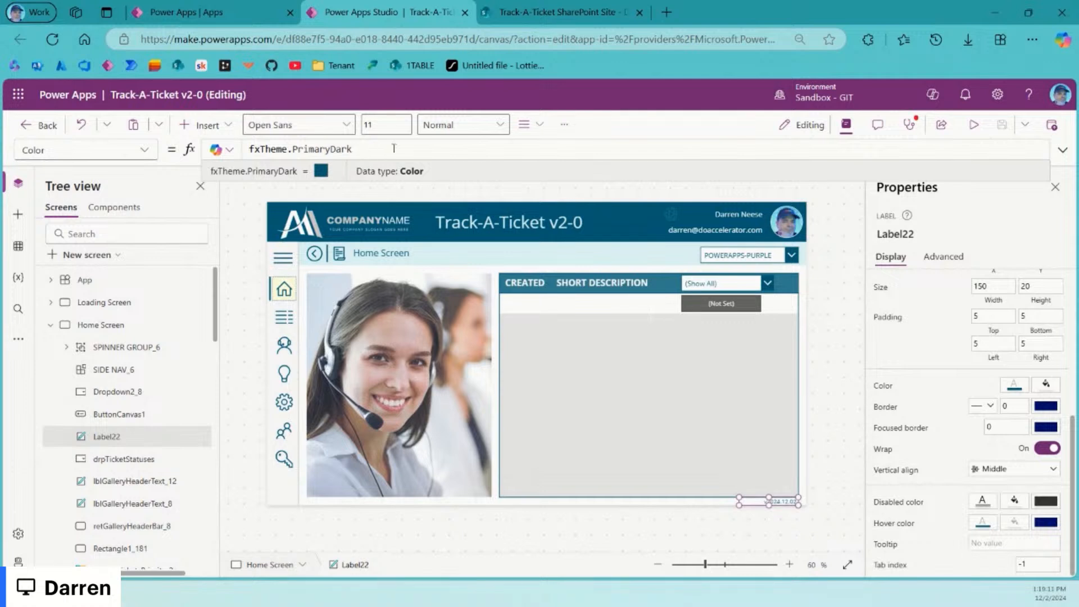
key(Home)
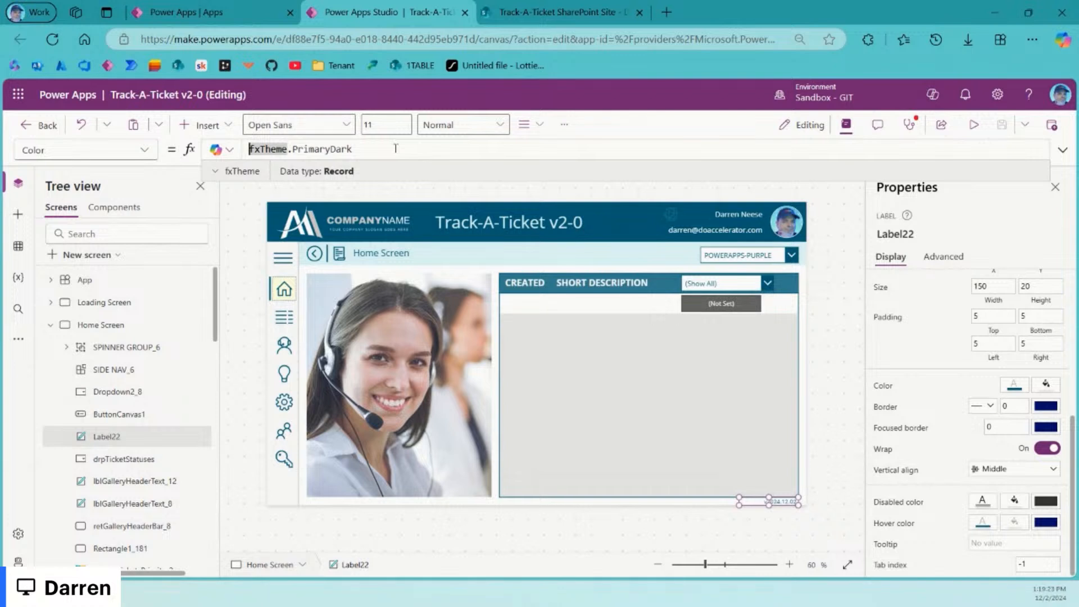
key(Left)
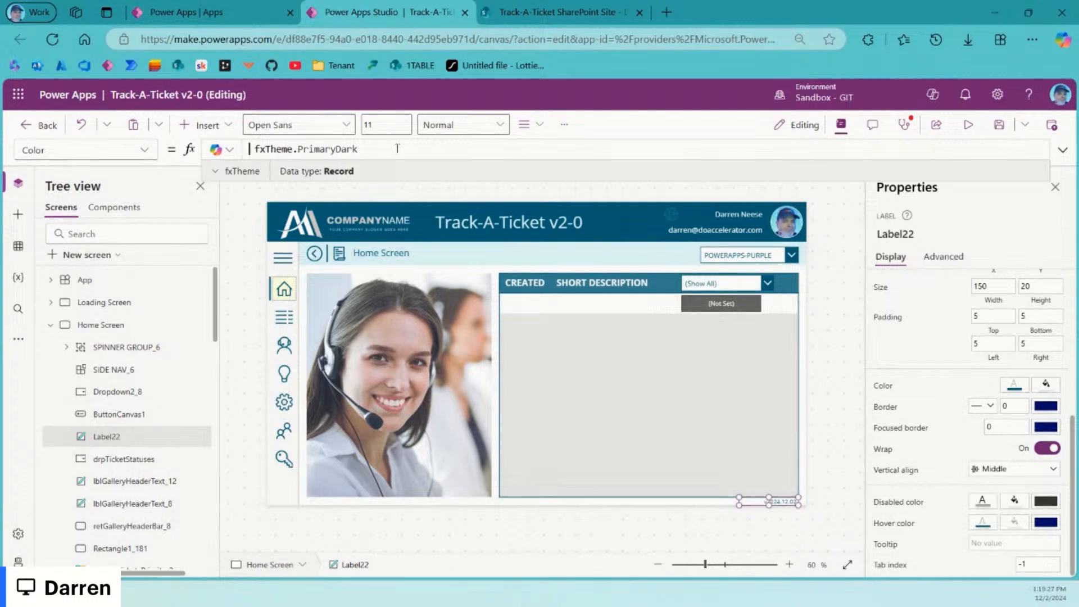
key(Delete)
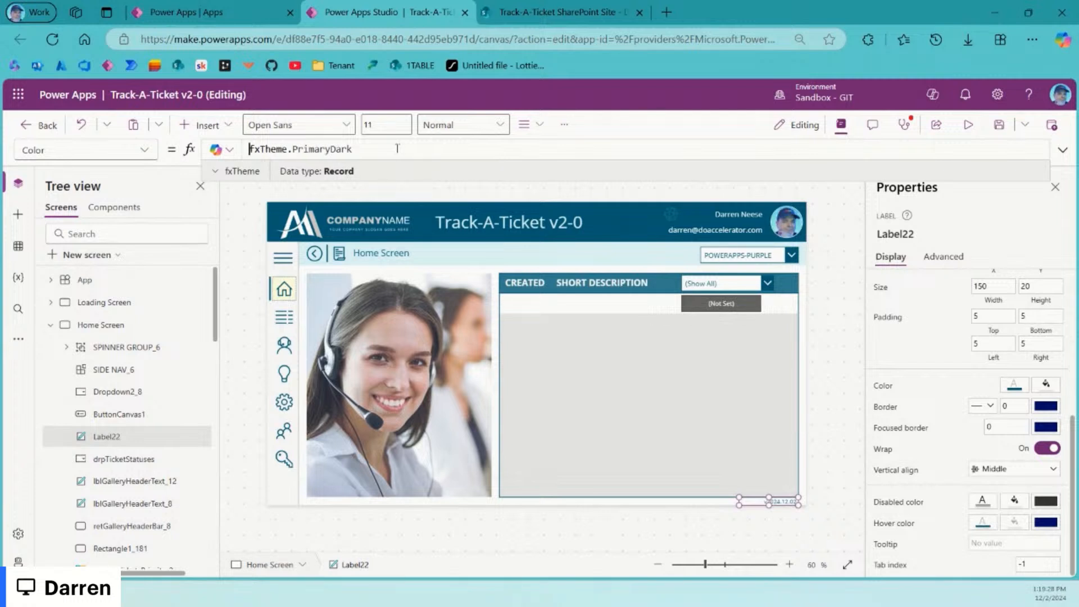
Step: Collapse the Home Screen in the tree and view the theme colour samples on the Copy Controls From Here screen
click(51, 326)
scroll(157, 421, down, 7)
scroll(157, 428, up, 2)
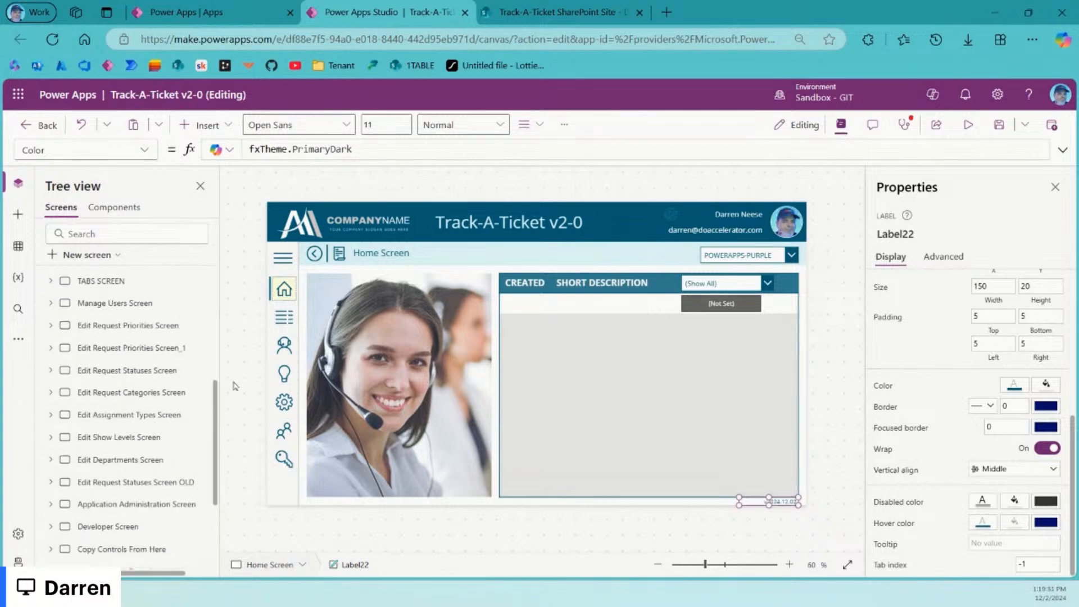
scroll(164, 427, down, 3)
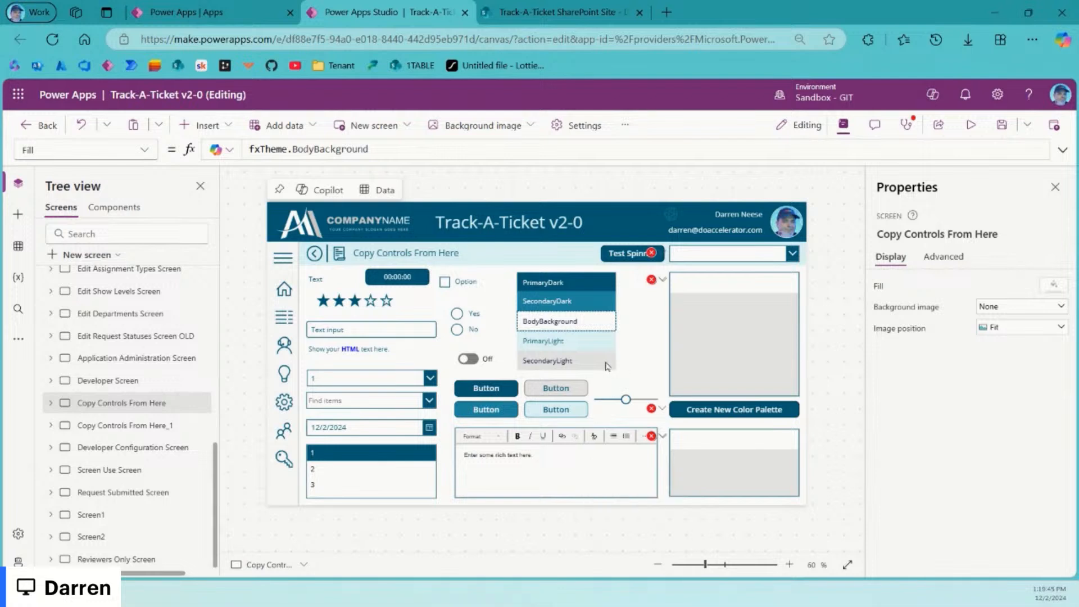
Step: Try fxTheme.SecondaryLight as the text colour of the Home Screen's version label
scroll(107, 360, up, 10)
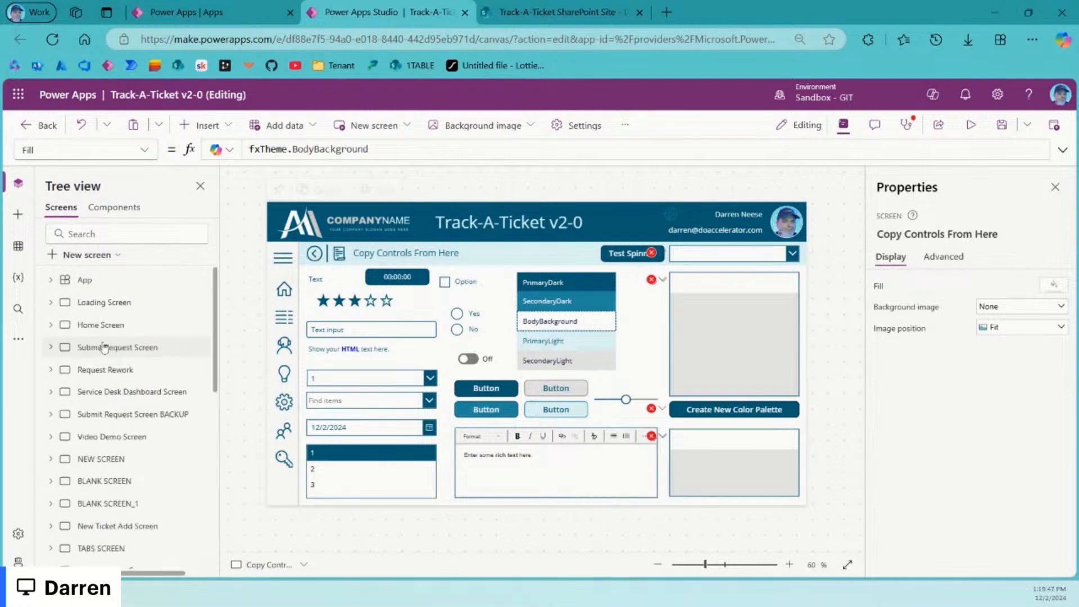
click(124, 326)
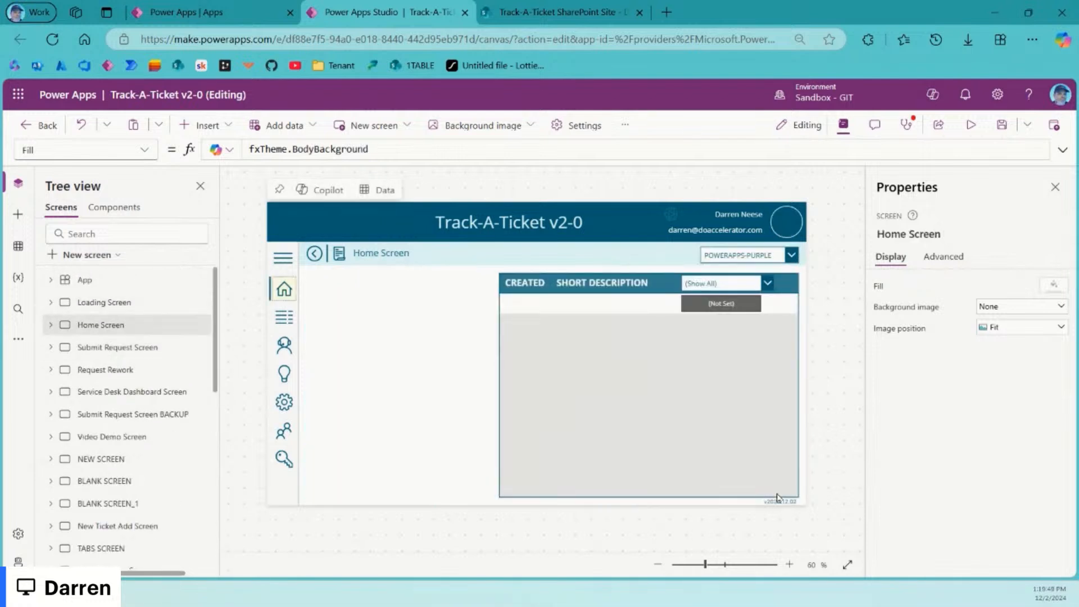
click(781, 504)
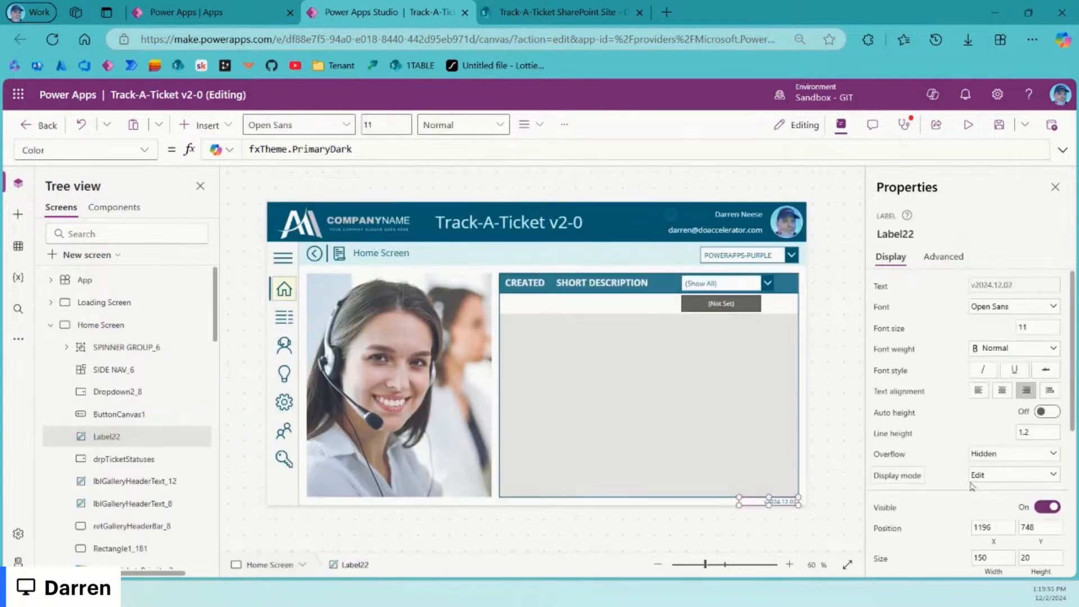
scroll(976, 487, down, 5)
click(898, 389)
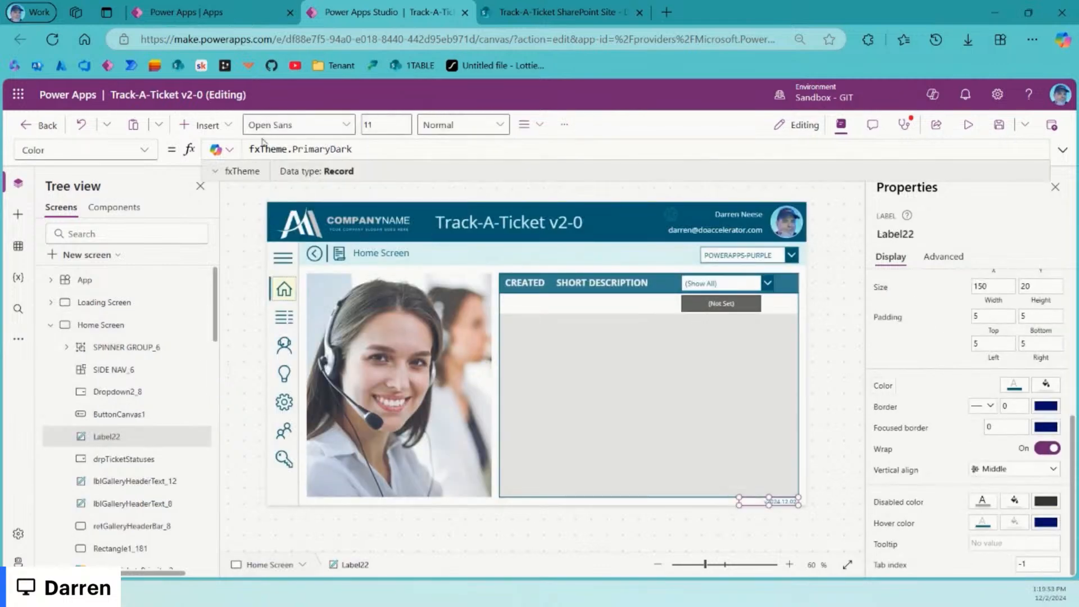
double_click(322, 149)
key(BackSpace)
text(se)
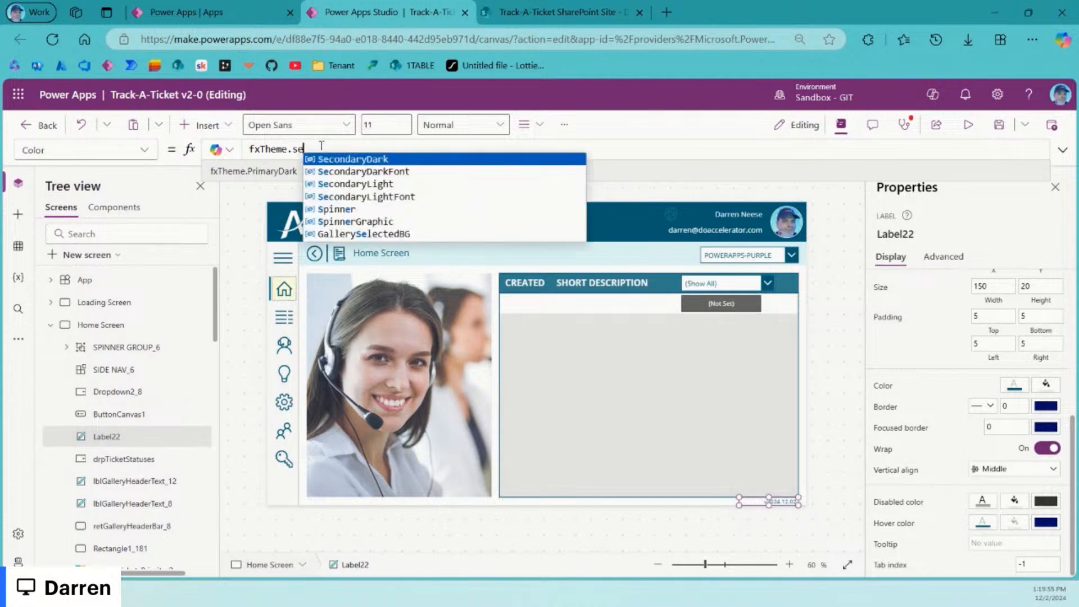
key(Down)
key(Down)
key(Tab)
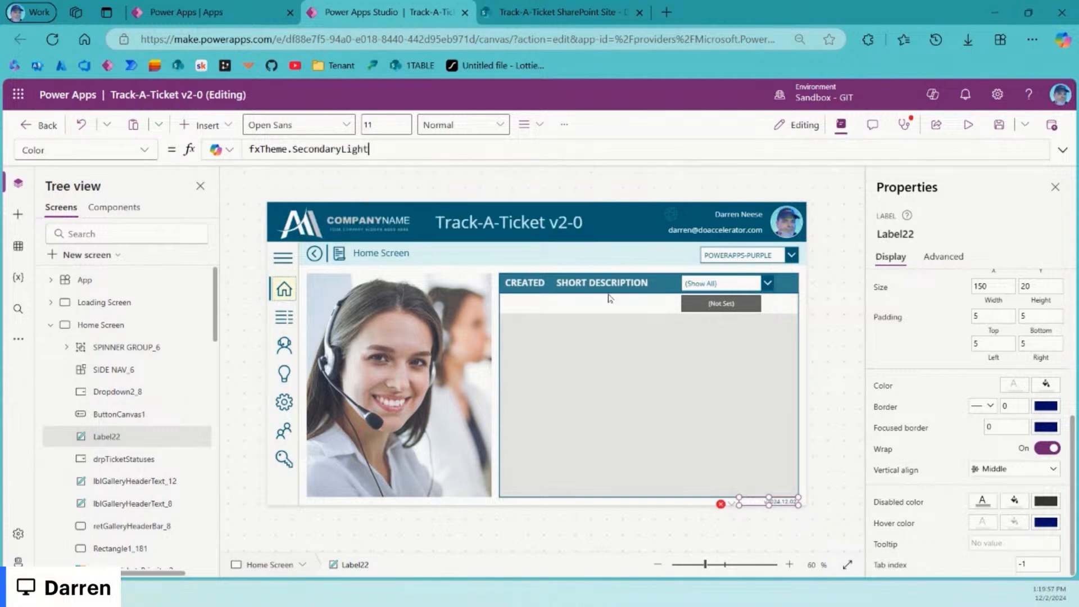
click(847, 424)
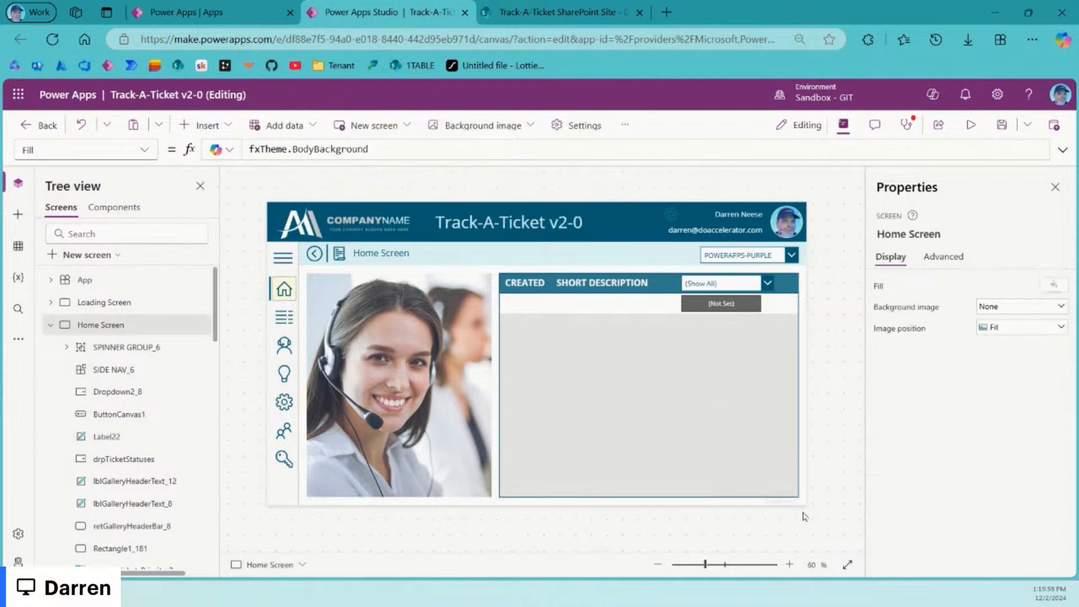
Step: Set the text colour of the Home Screen's version label to fxLightGrayColor
click(785, 501)
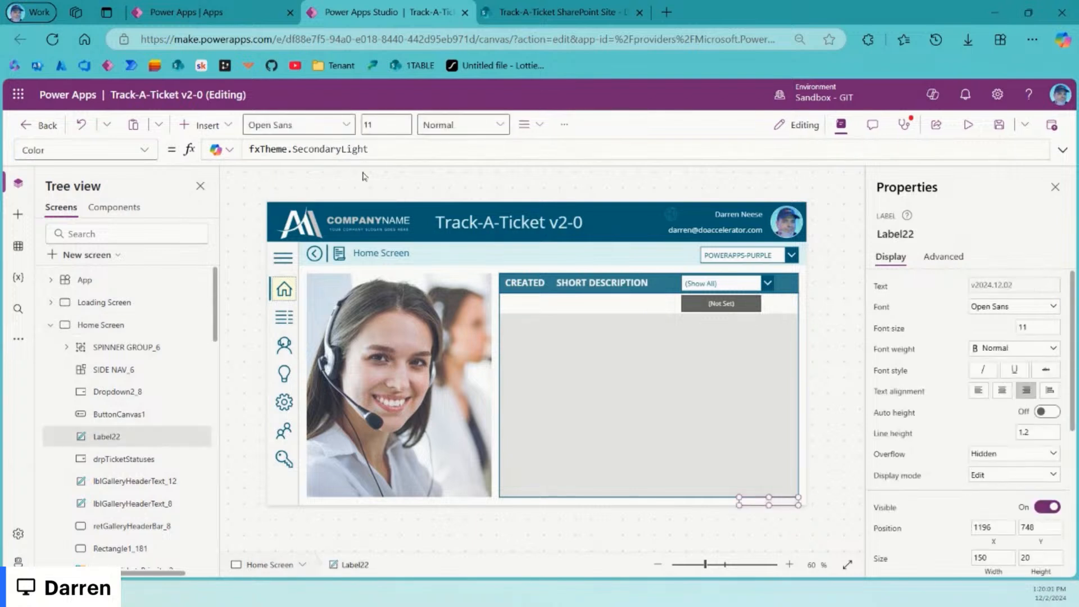
triple_click(412, 149)
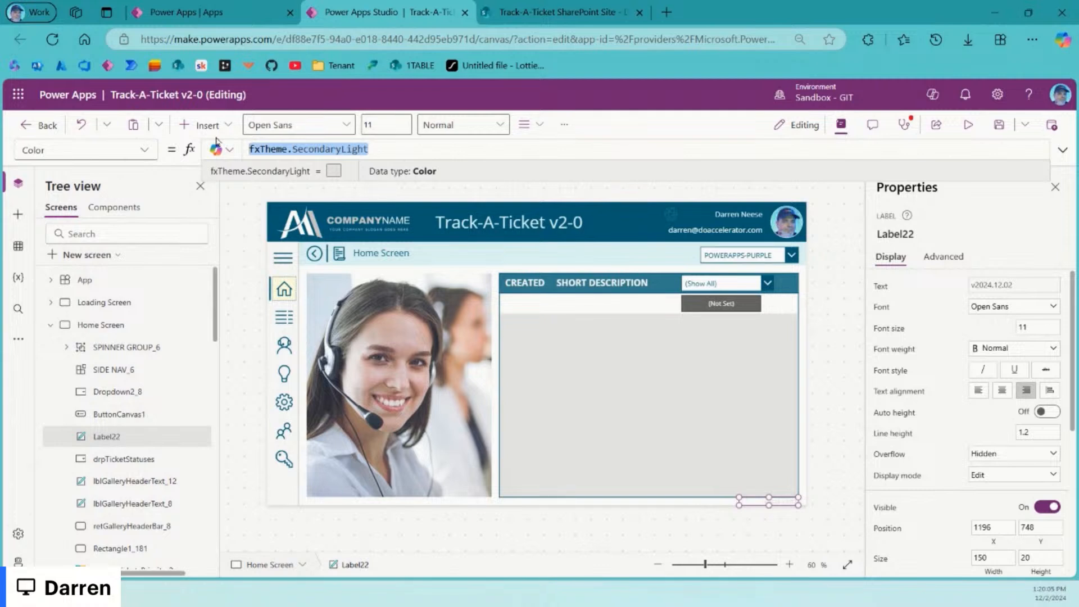
text(fx)
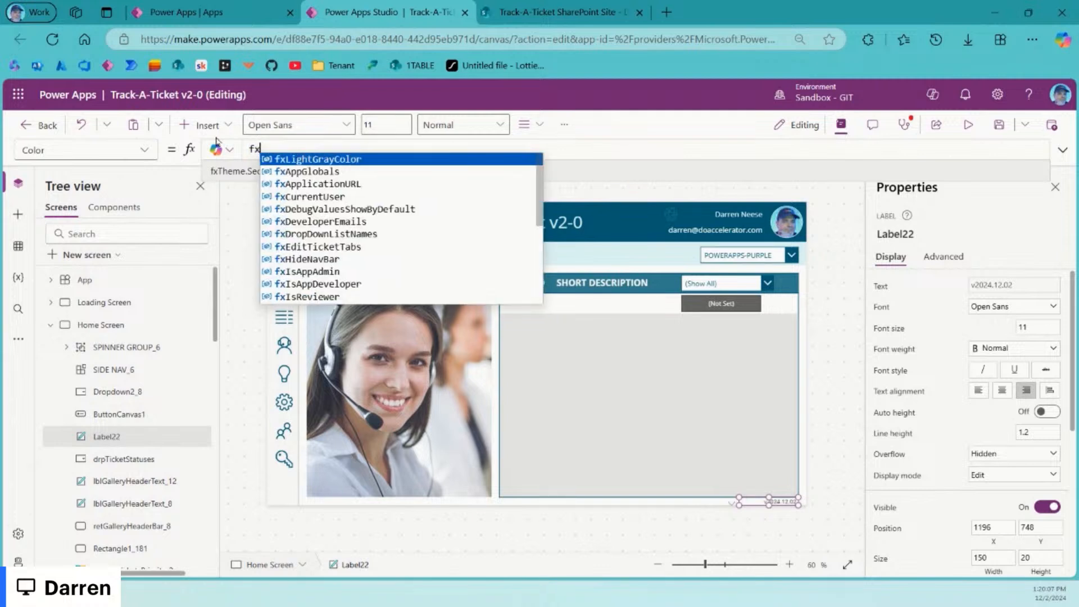
text(co)
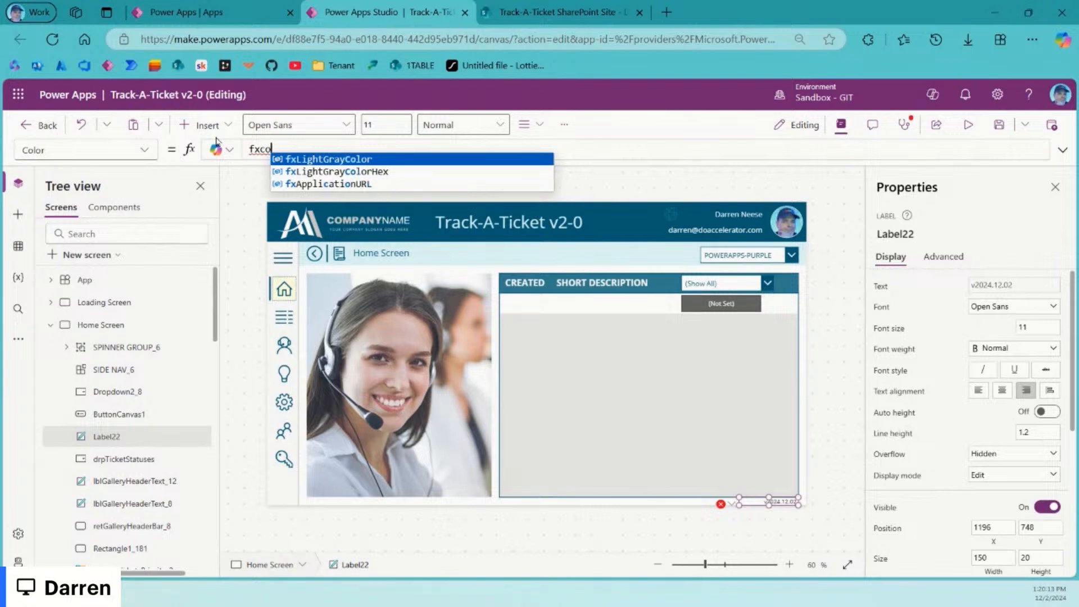
key(Tab)
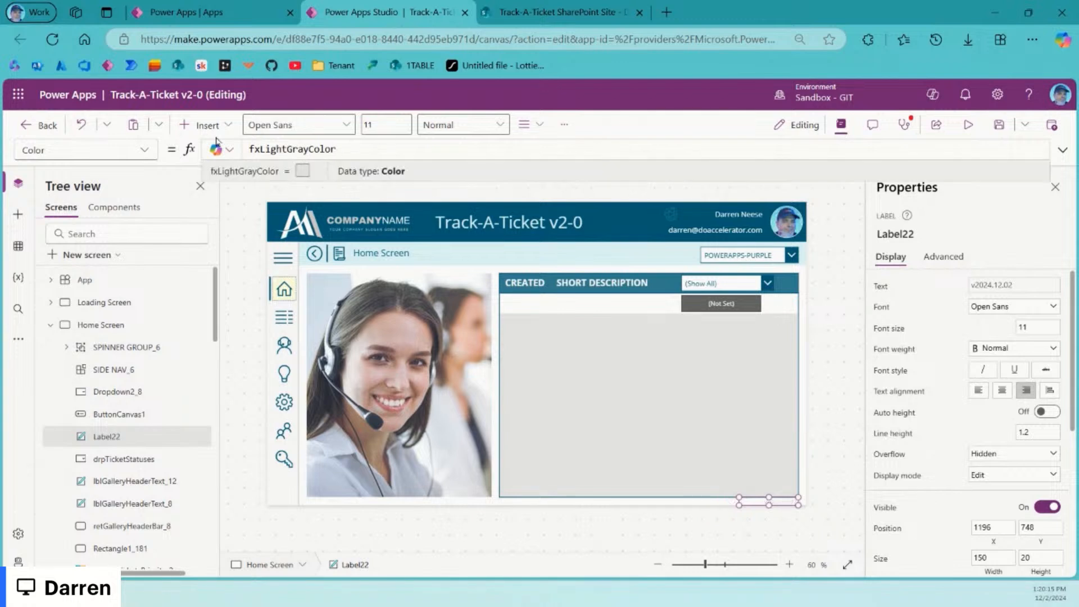
Step: Find the definition of fxLightGrayColor in the App object's formulas
key(ctrl+a)
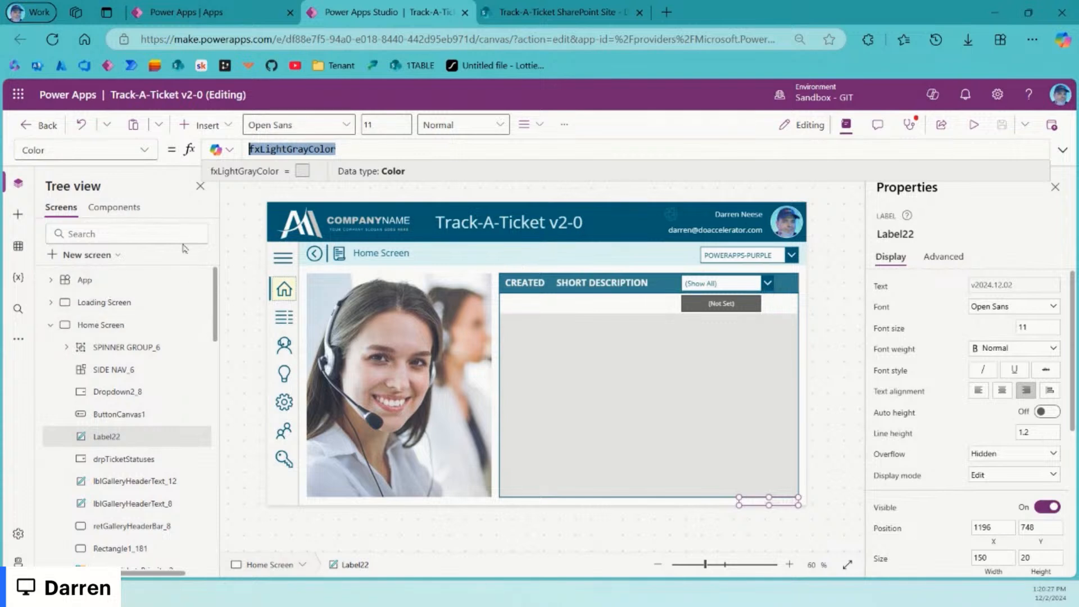
click(90, 281)
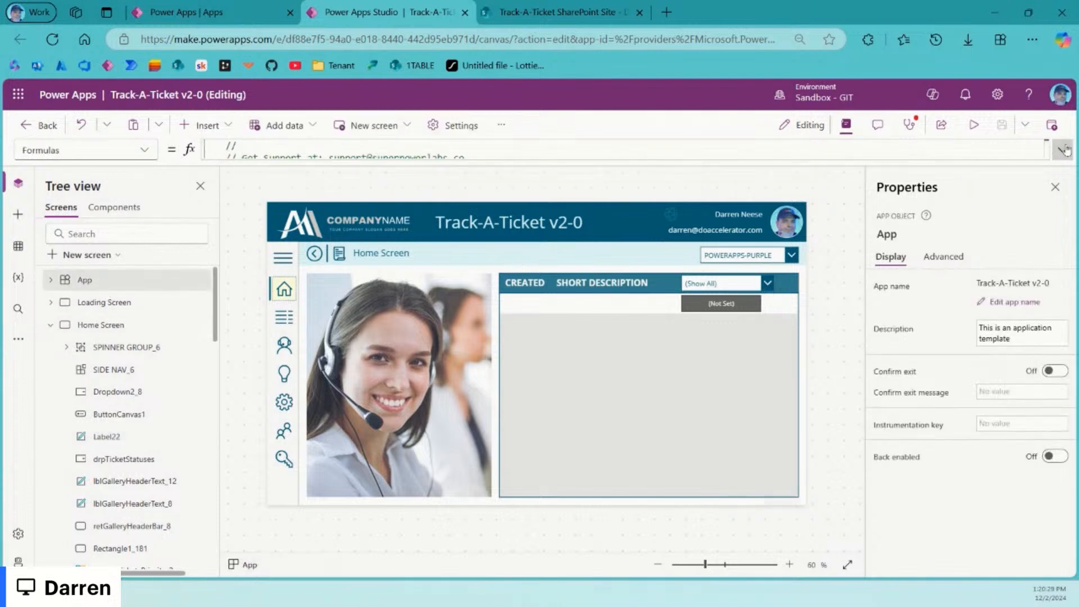
click(1063, 150)
key(ctrl+f)
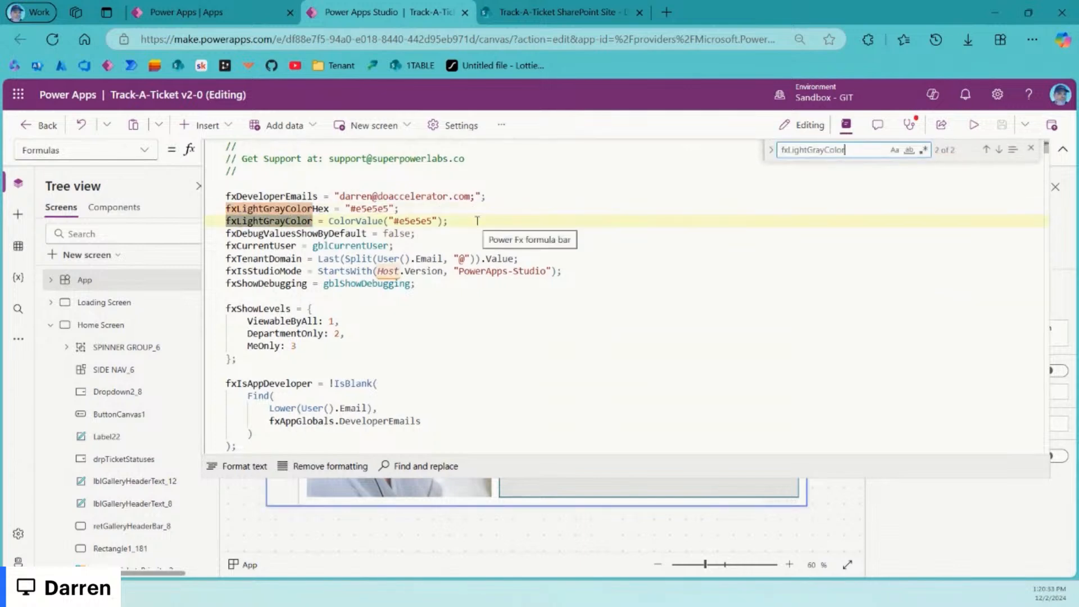
Step: Duplicate the fxLightGrayColor = ColorValue("#e5e5e5") definition directly below the original in the App formulas
drag(477, 221, 515, 212)
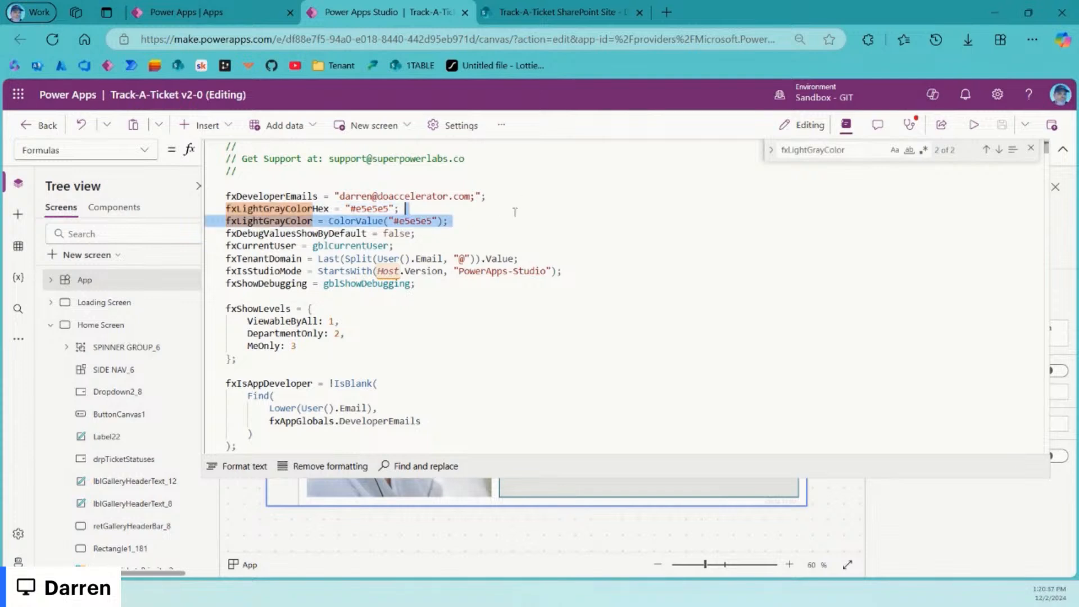
key(ctrl+c)
click(516, 220)
key(ctrl+v)
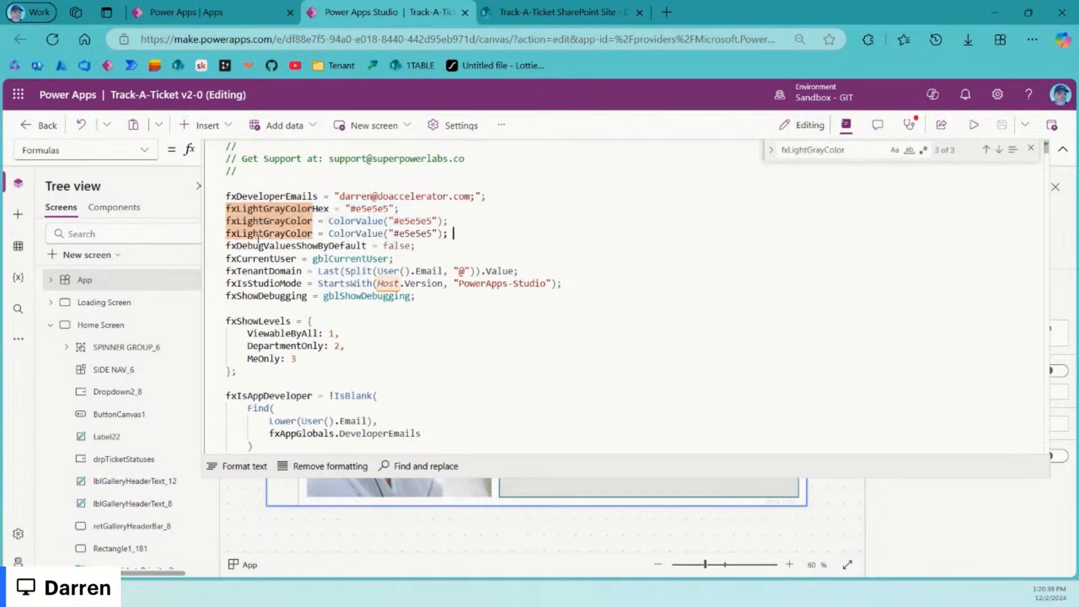
Step: Rename the duplicated colour definition to fxMediumGrayColor and set its ColorValue to "#c5c5c5"
key(Right)
key(Right)
key(shift+Right)
key(shift+Right)
key(shift+Right)
key(shift+Right)
key(shift+Right)
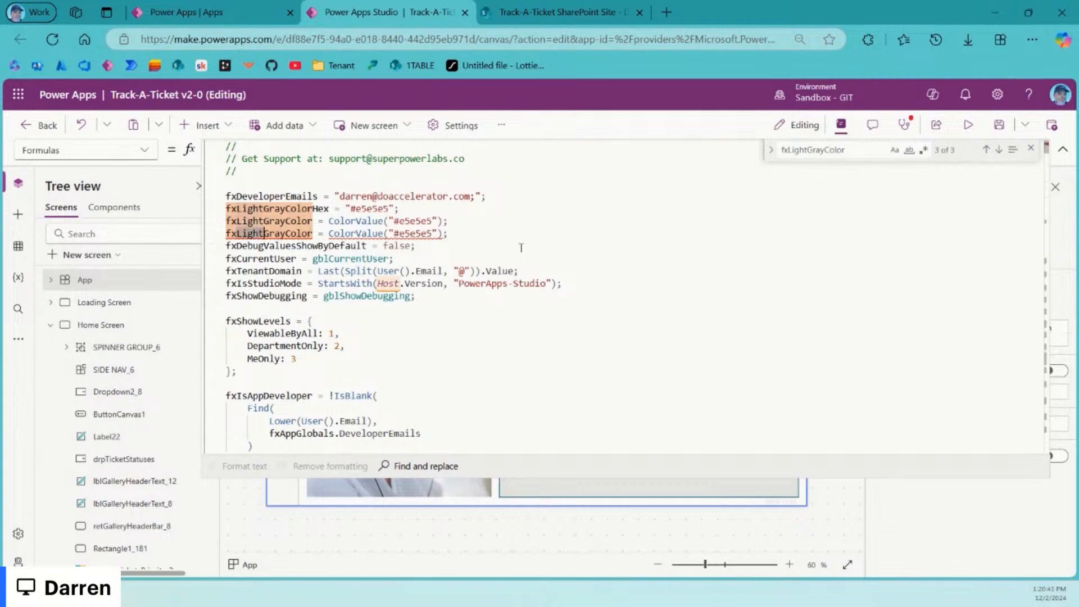
text(Medium)
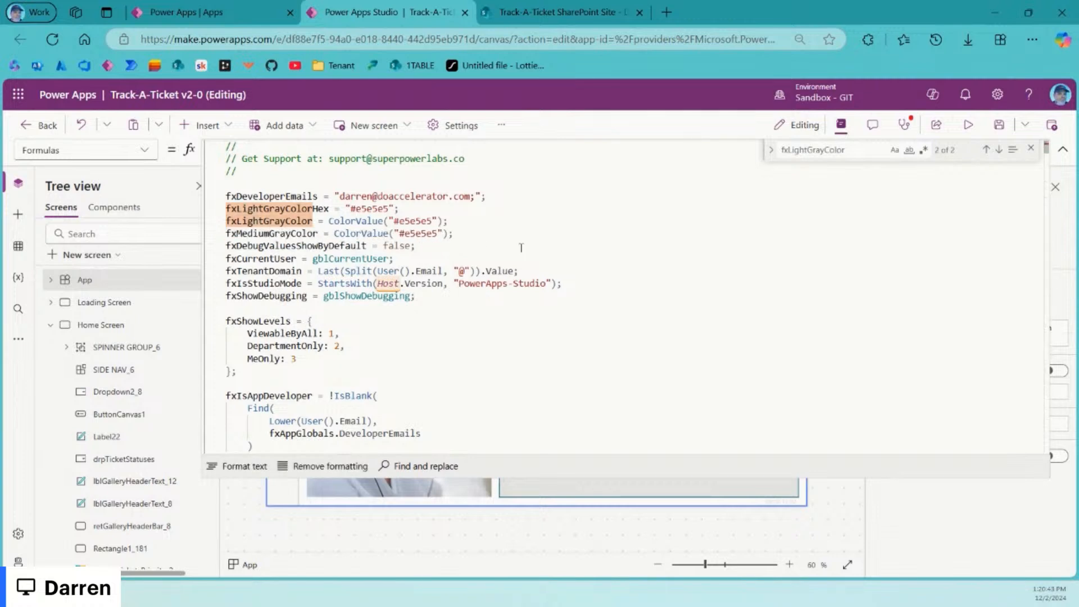
double_click(429, 234)
text(c5c5c5)
Step: Close the App formulas and set the text colour of the Home Screen's version label to fxMediumGrayColor
double_click(291, 233)
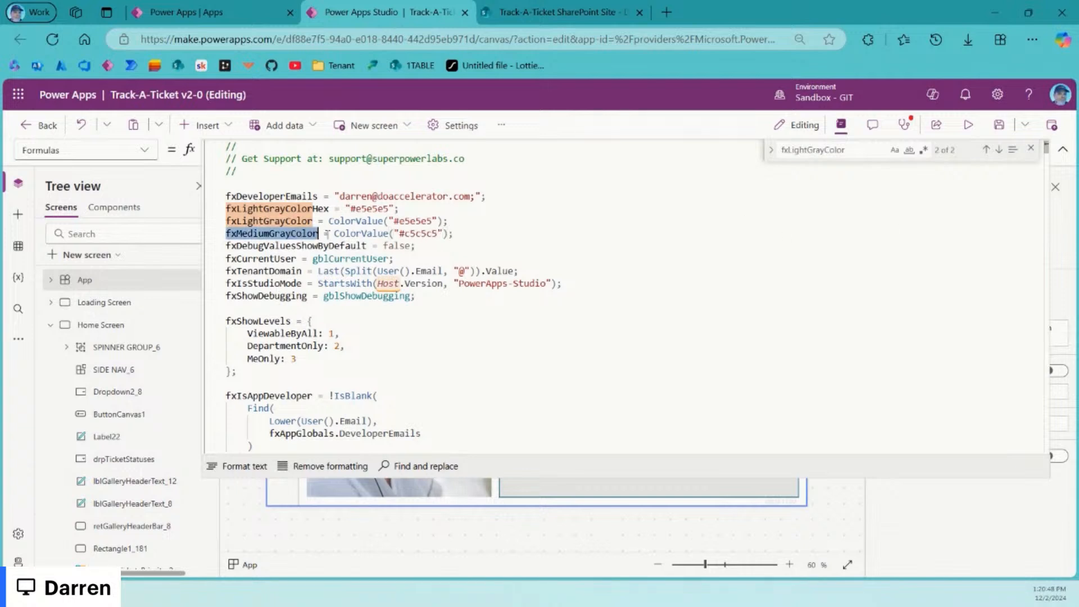
click(1031, 149)
click(1063, 150)
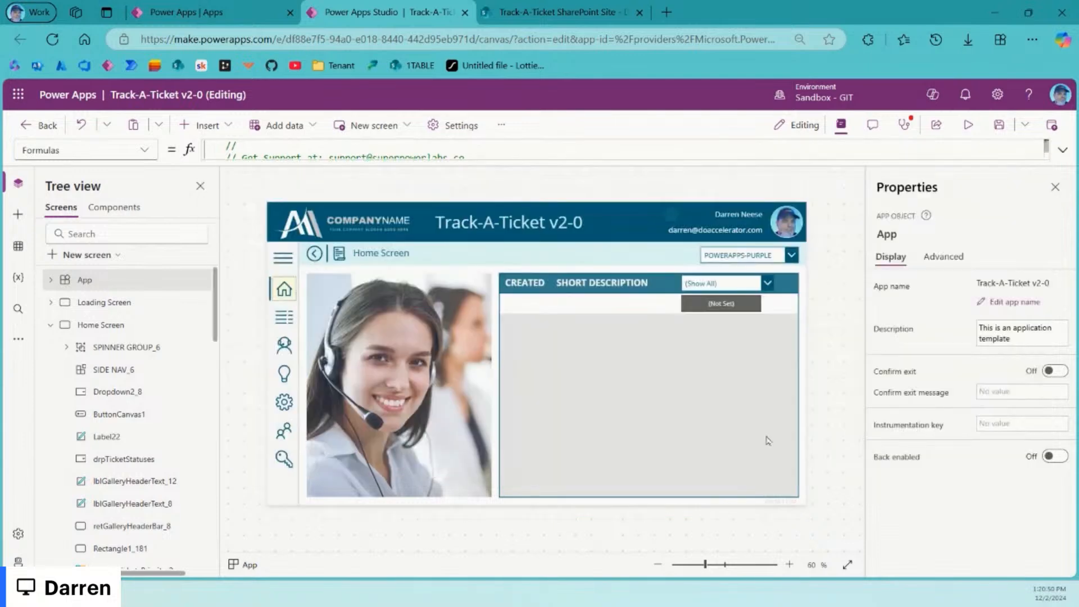
click(792, 501)
scroll(922, 523, down, 5)
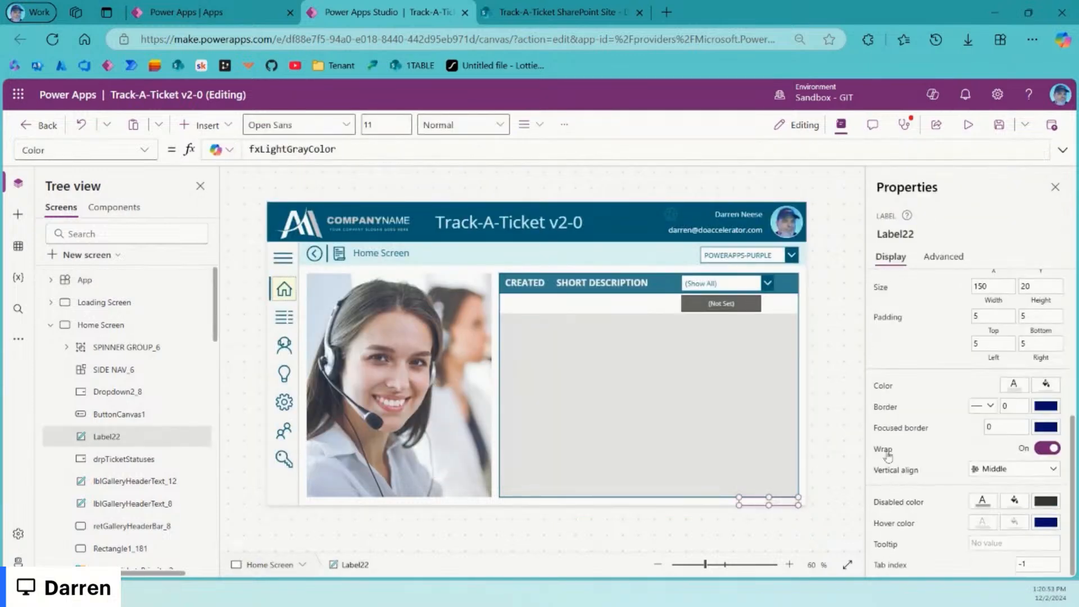
click(307, 148)
double_click(307, 148)
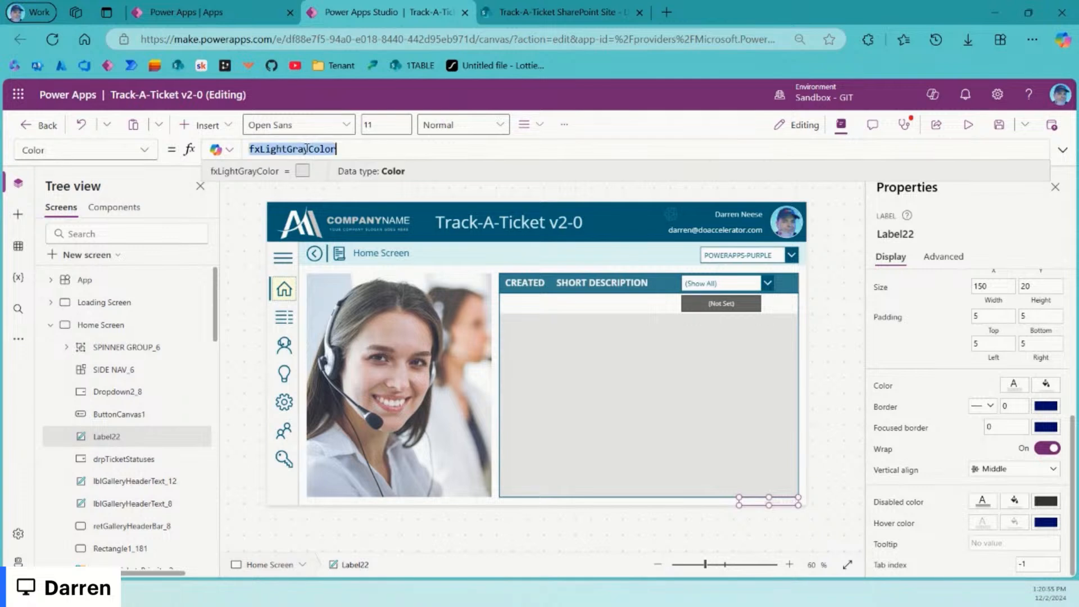
text(fxMediumGrayColor)
click(860, 353)
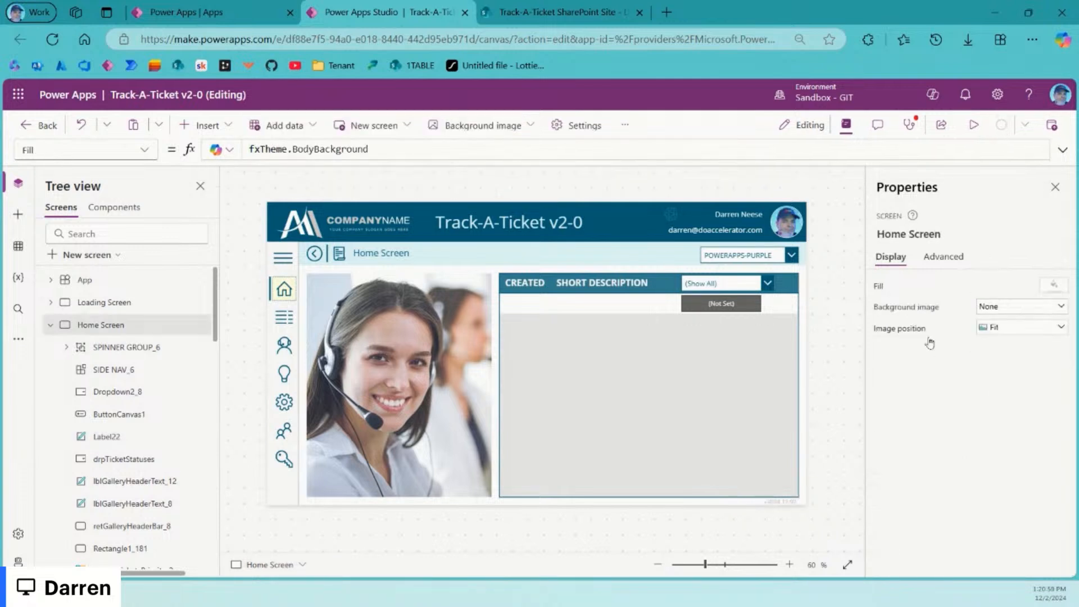
Step: Examine the formula behind the error marker beside the tabs on the Submit Request Screen
click(51, 327)
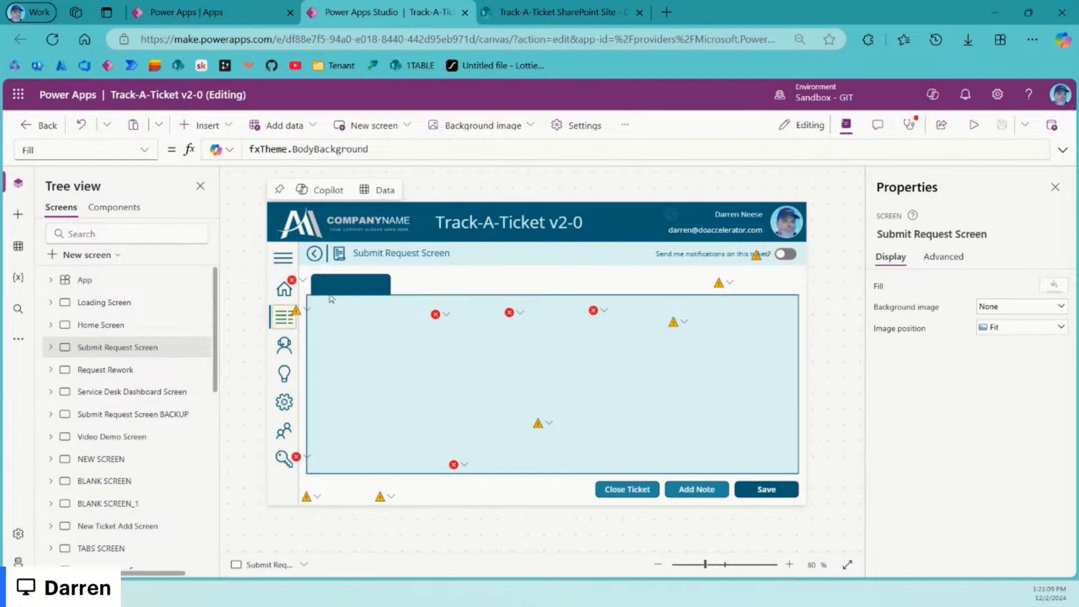
click(302, 280)
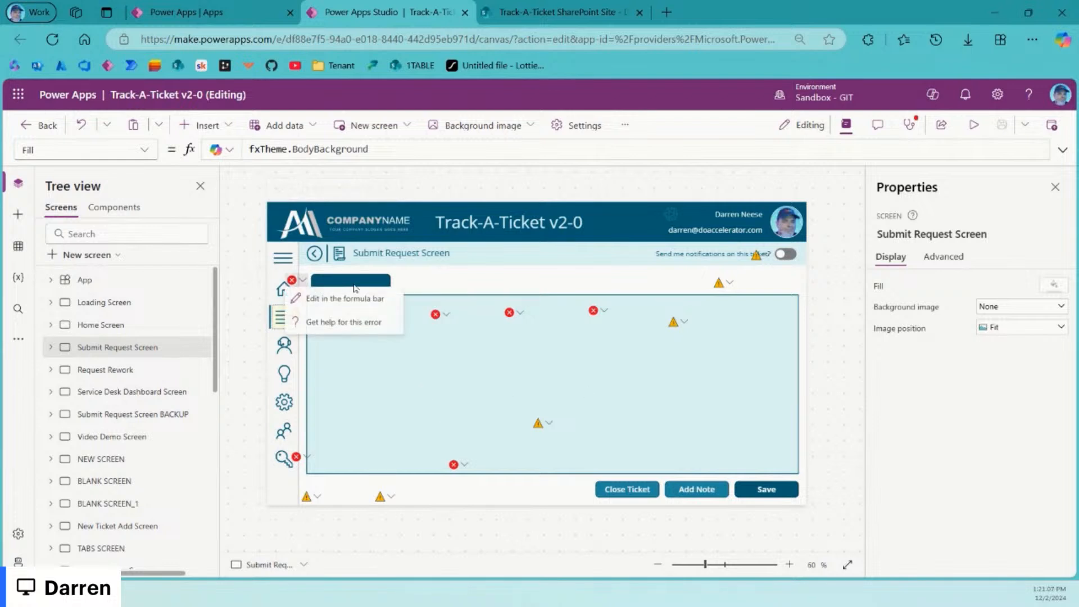
click(345, 299)
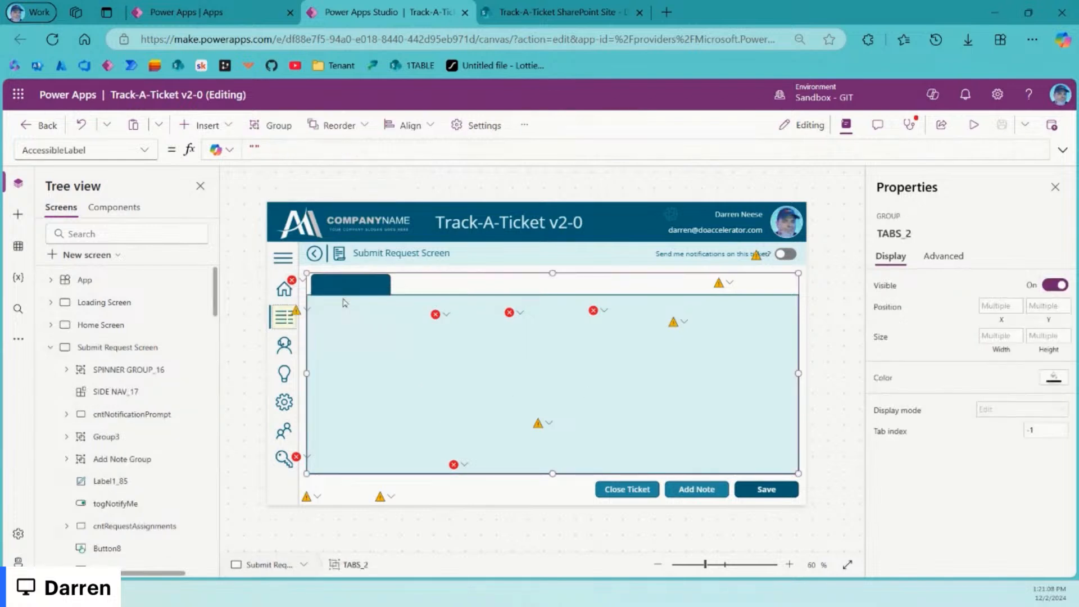
click(50, 348)
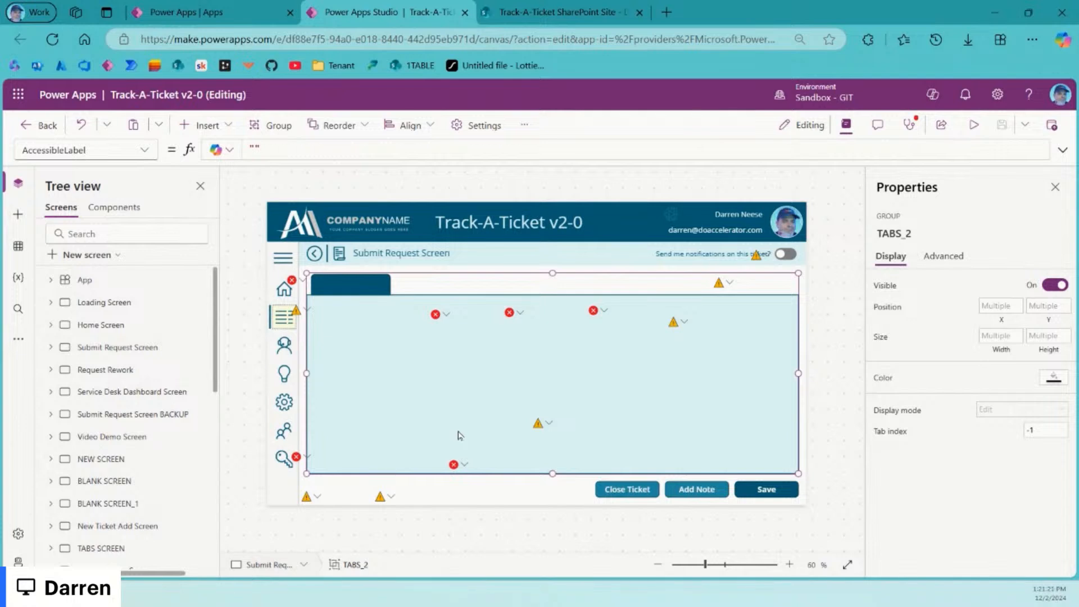
Step: Review the Request Rework, Service Desk Dashboard, Submit Request BACKUP and Home screens, ending back on the Submit Request Screen
click(122, 371)
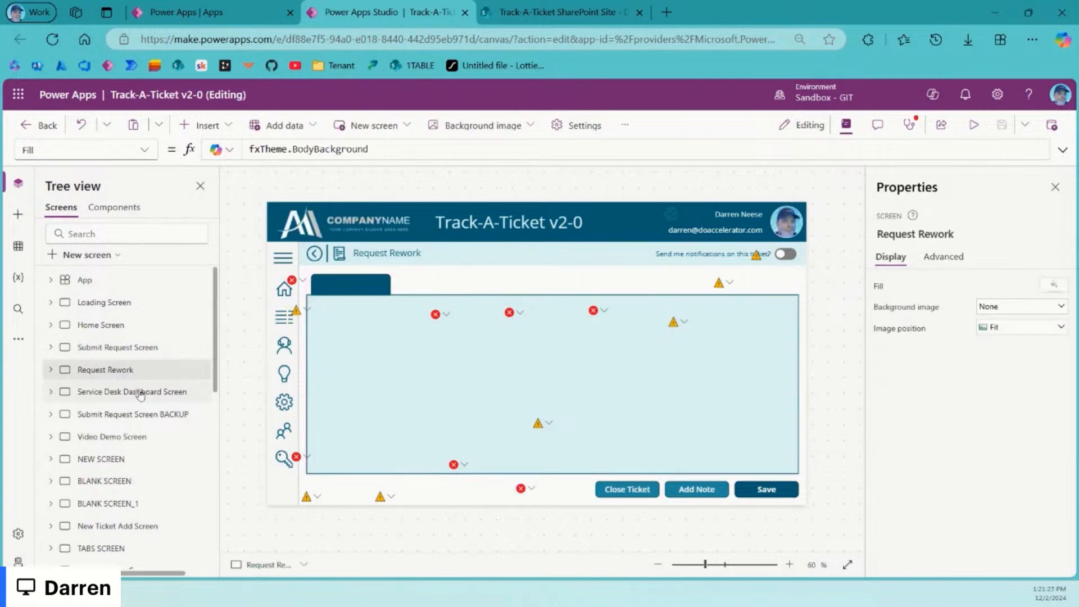
click(141, 393)
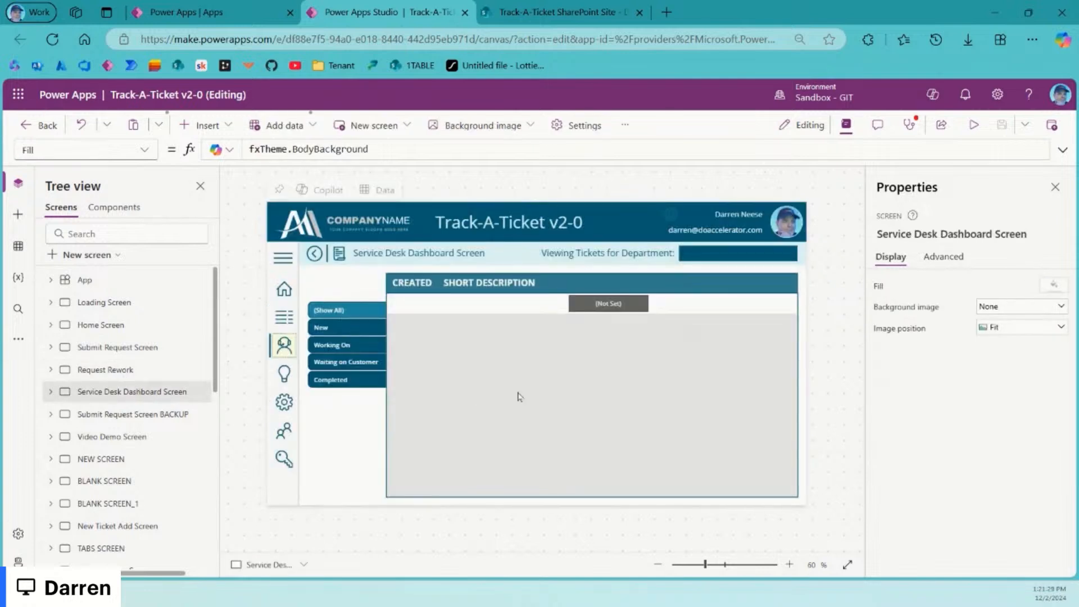
click(115, 416)
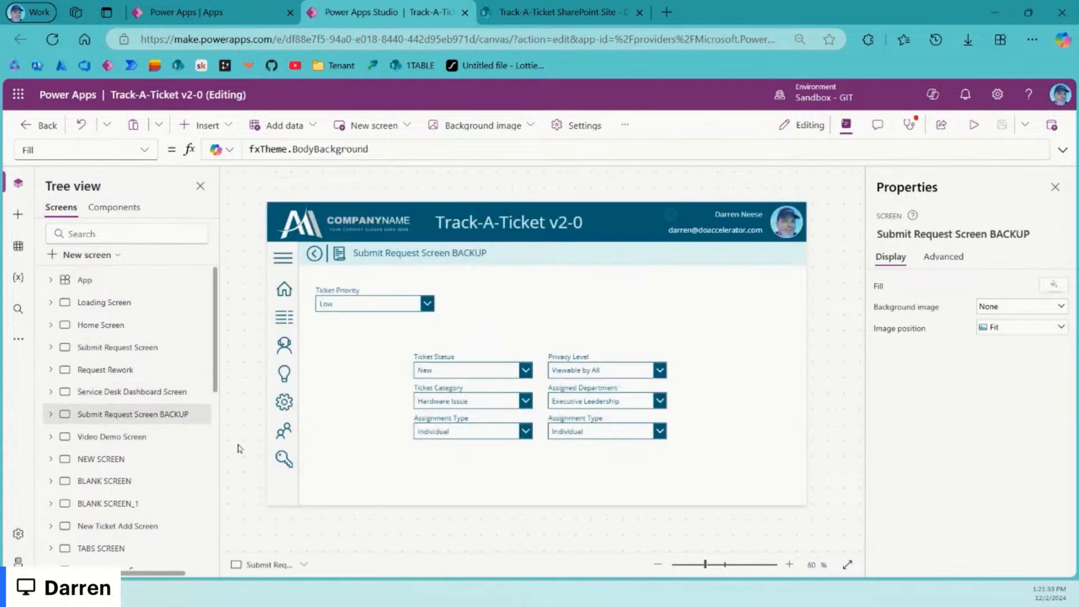
click(130, 326)
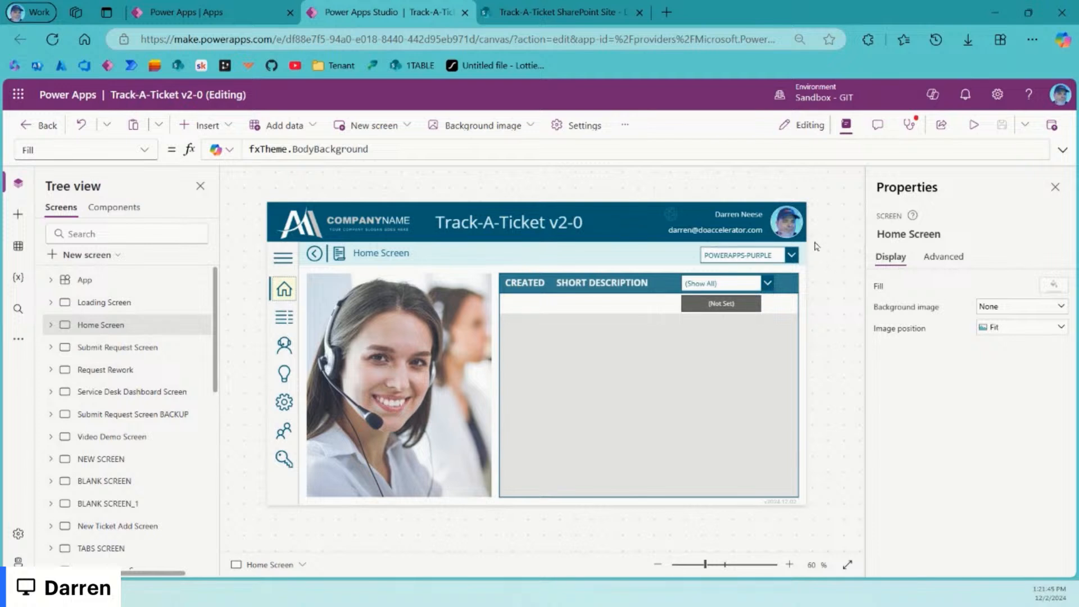
click(116, 347)
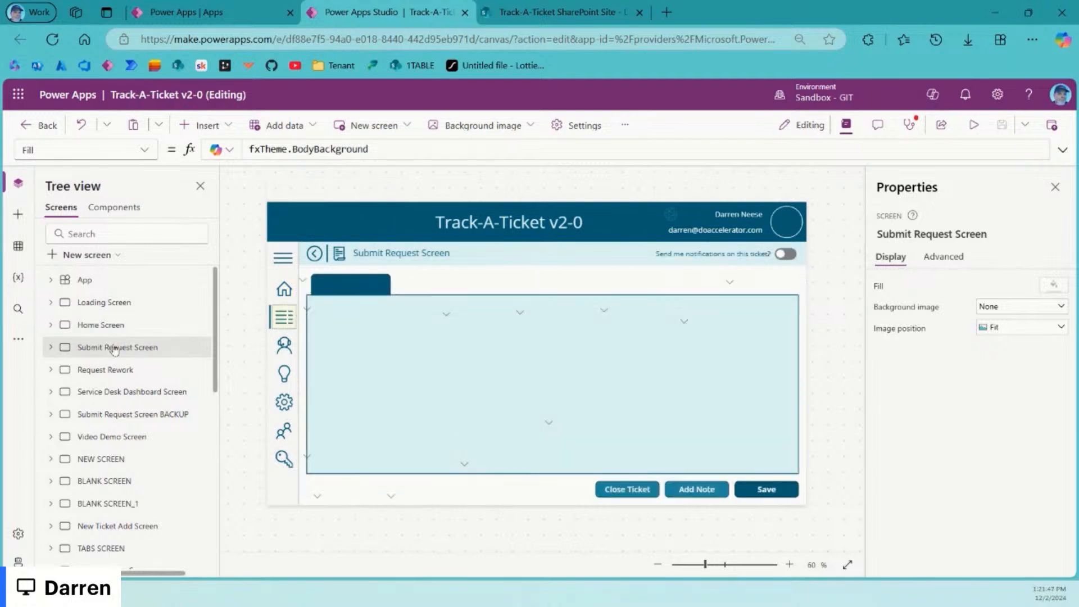